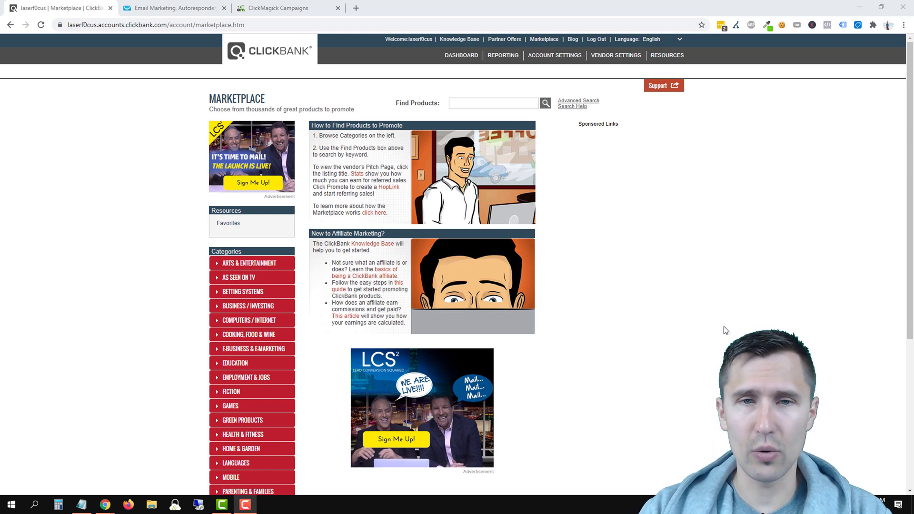
# Step: Reload the ClickBank Marketplace and list all 3520 products by popularity using an empty search
pyautogui.click(544, 40)
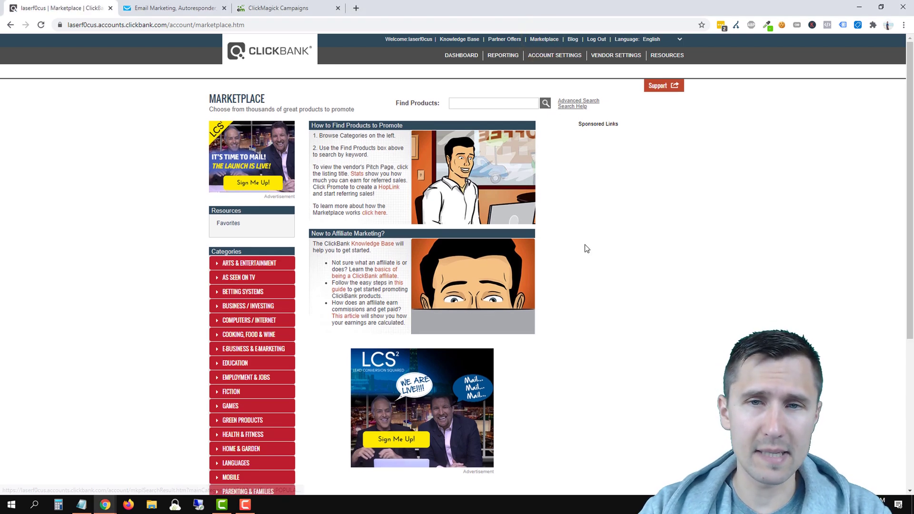
pyautogui.click(545, 103)
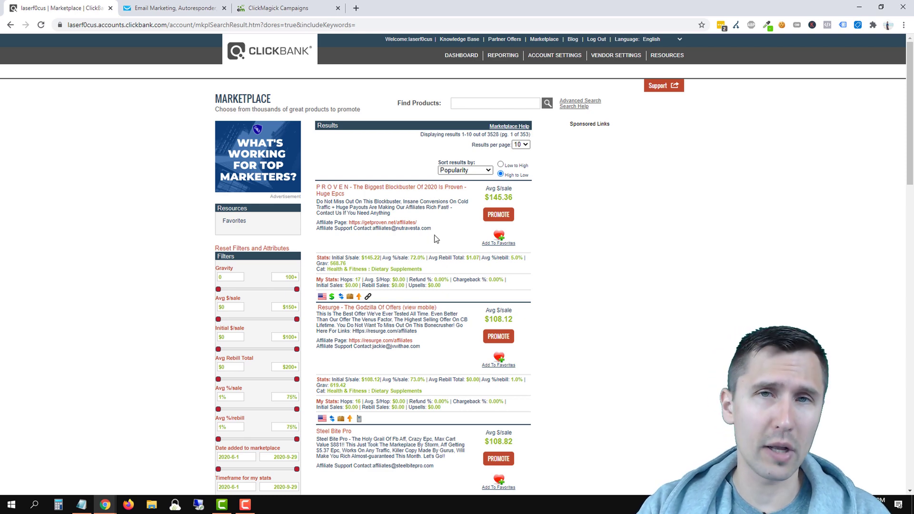
pyautogui.scroll(-5, 444, 290)
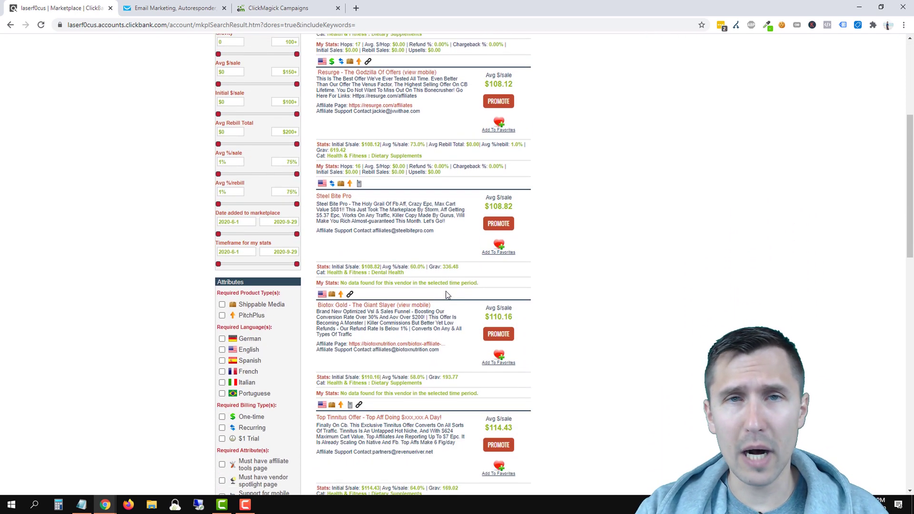
pyautogui.scroll(4, 434, 299)
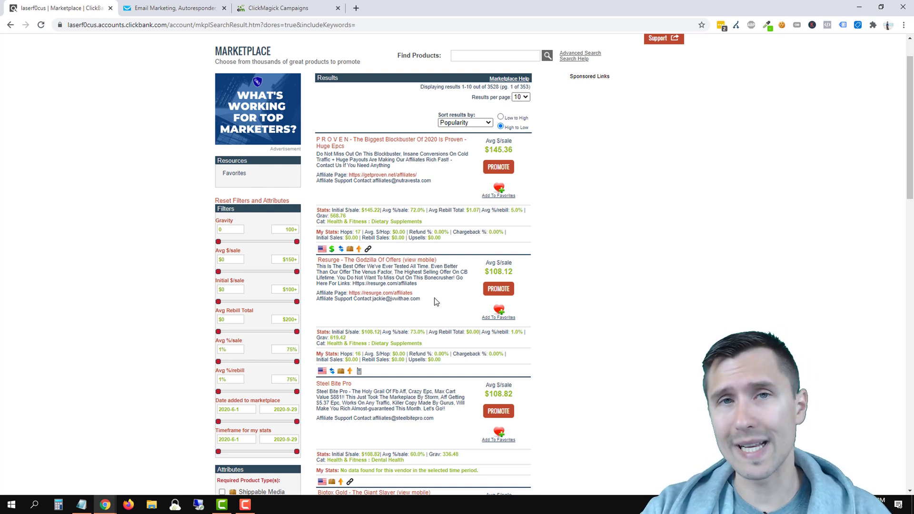
pyautogui.rightClick(382, 296)
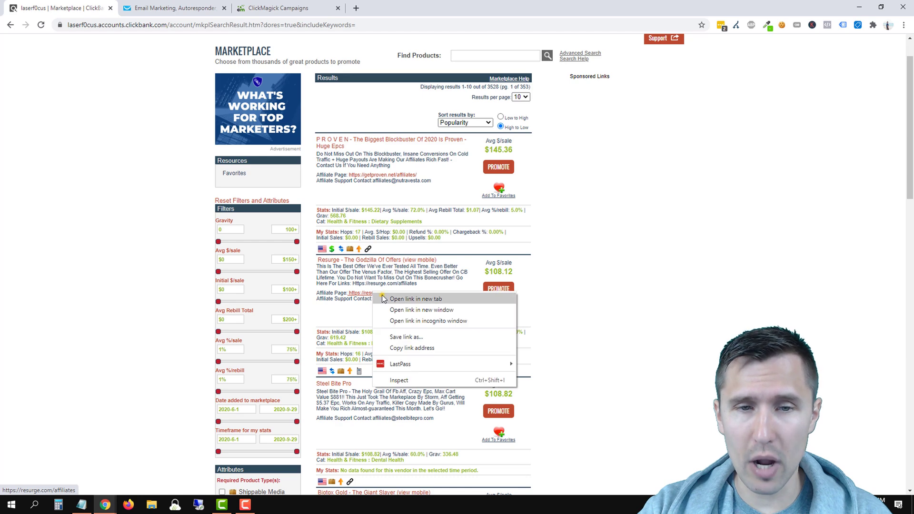
pyautogui.click(383, 299)
pyautogui.click(168, 4)
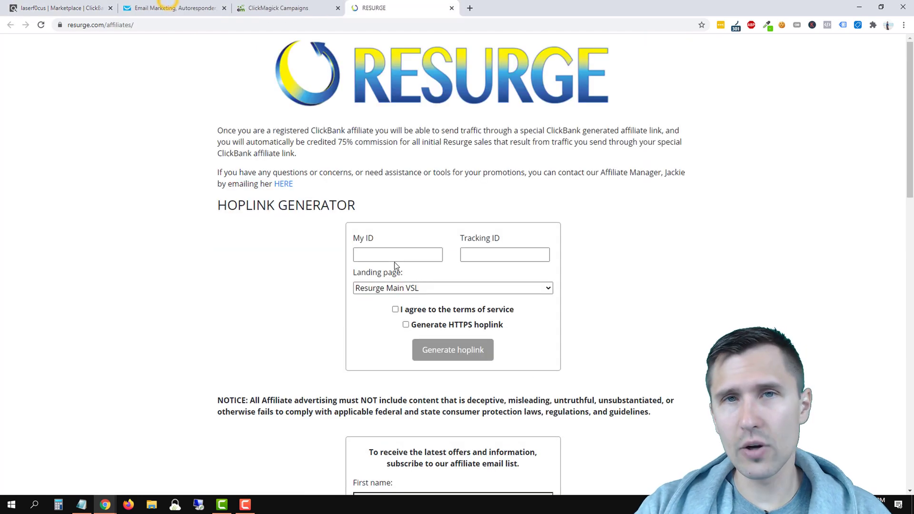
pyautogui.scroll(-4, 385, 272)
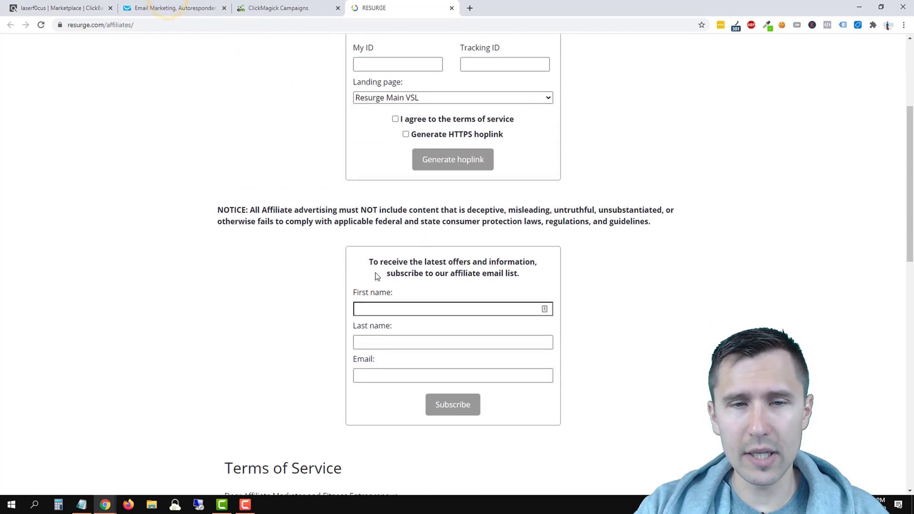
pyautogui.scroll(-6, 377, 276)
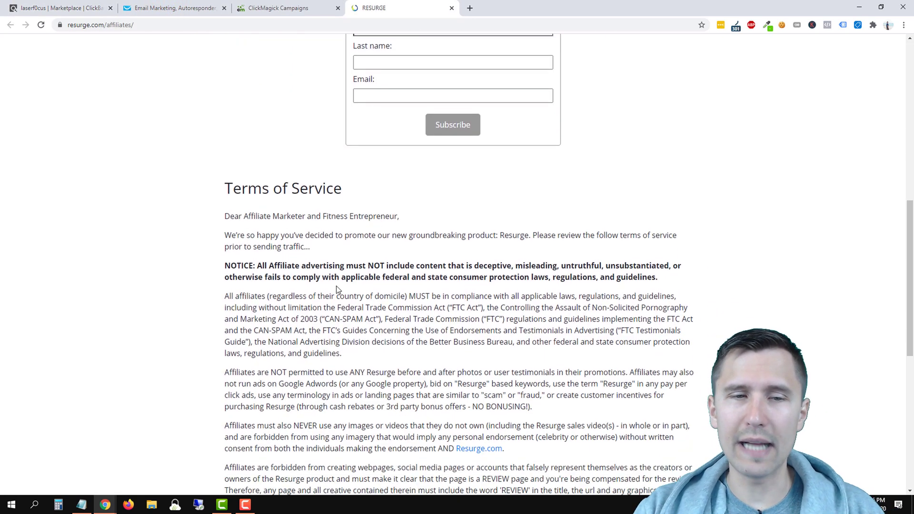
pyautogui.scroll(-2, 336, 289)
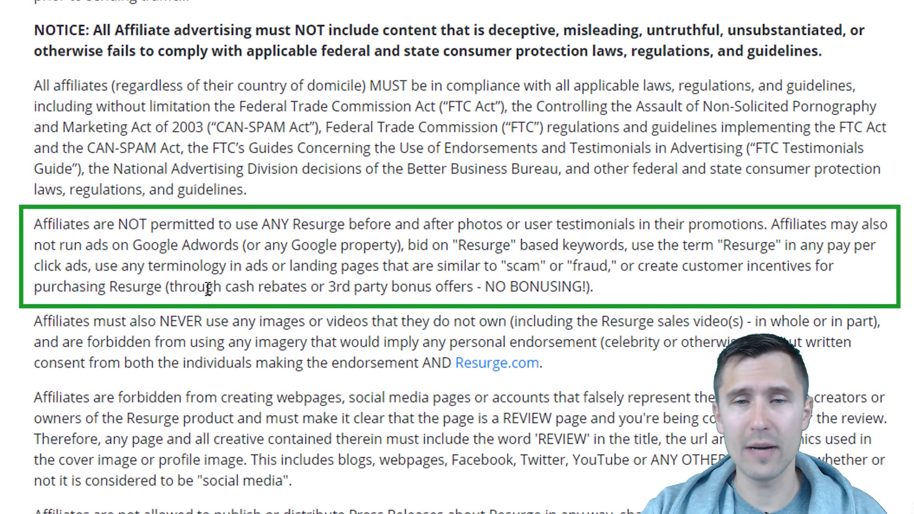
pyautogui.moveTo(93, 224); pyautogui.dragTo(217, 276)
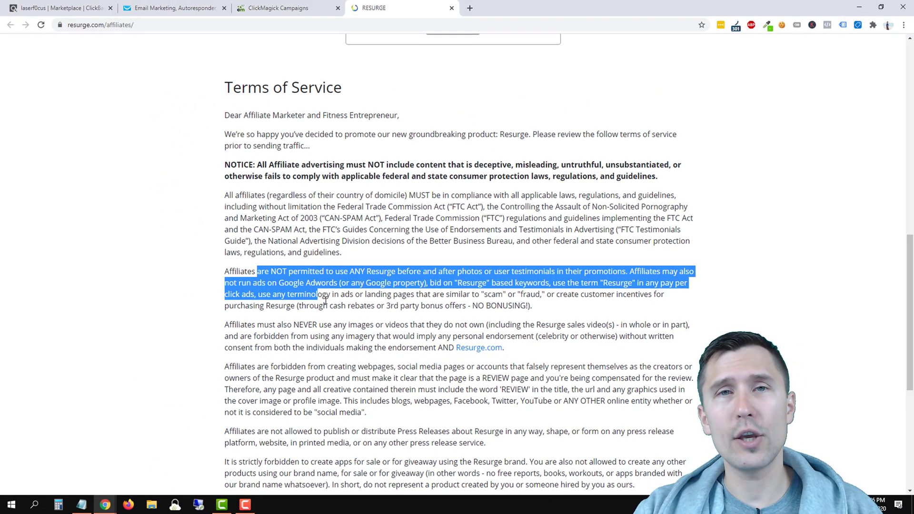
pyautogui.click(451, 9)
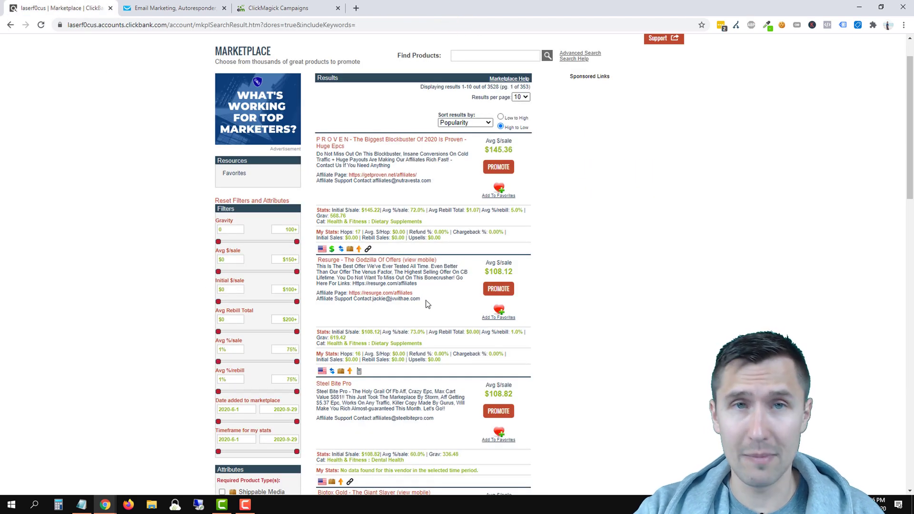
pyautogui.scroll(-5, 427, 303)
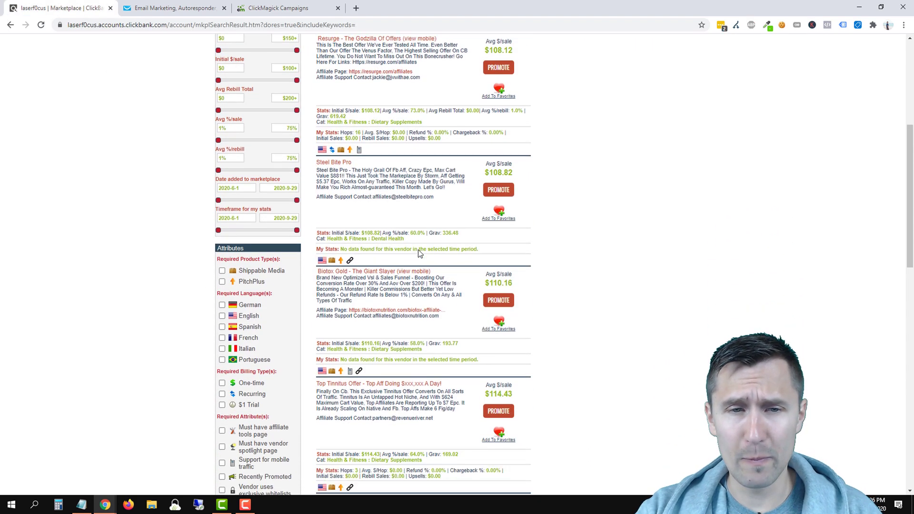
pyautogui.scroll(-3, 414, 251)
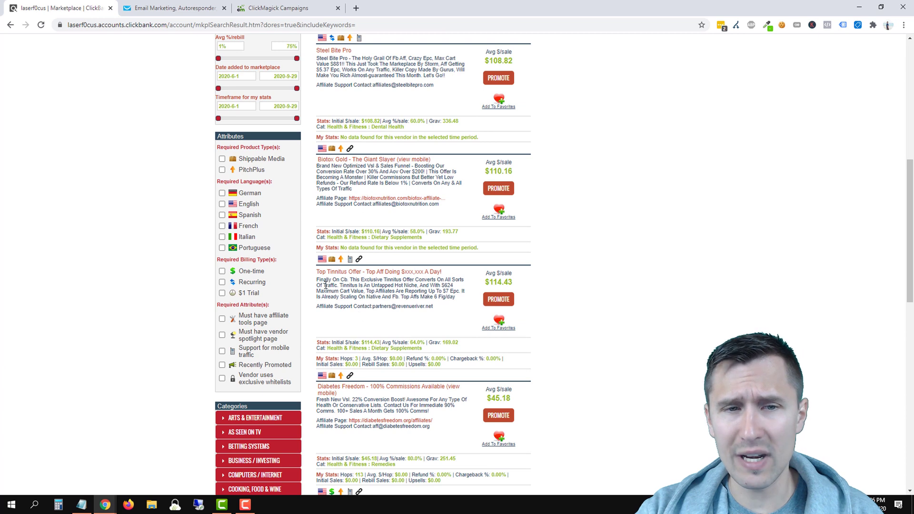
pyautogui.moveTo(323, 285); pyautogui.dragTo(381, 291)
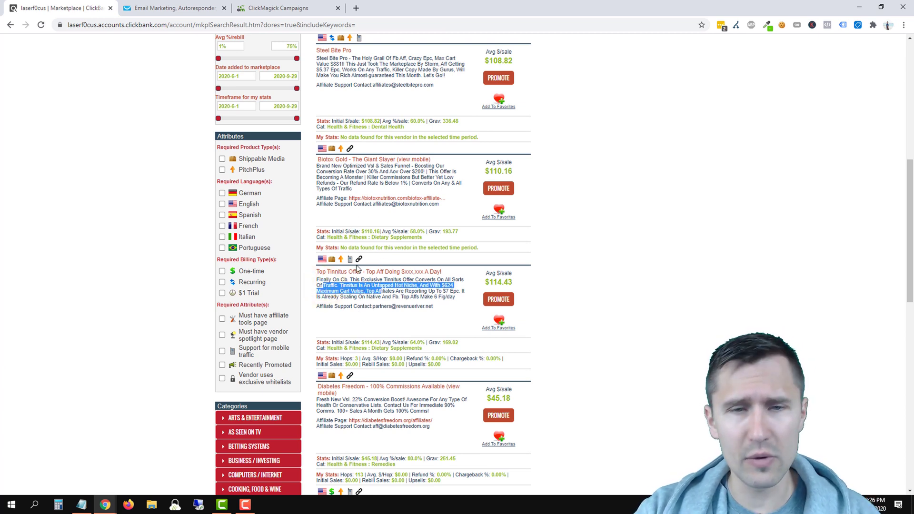
pyautogui.click(386, 296)
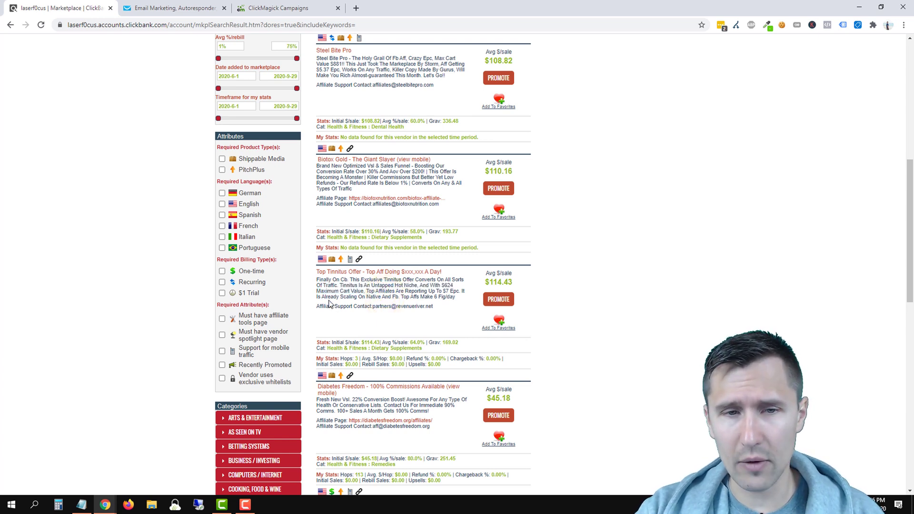
pyautogui.moveTo(319, 307); pyautogui.dragTo(431, 308)
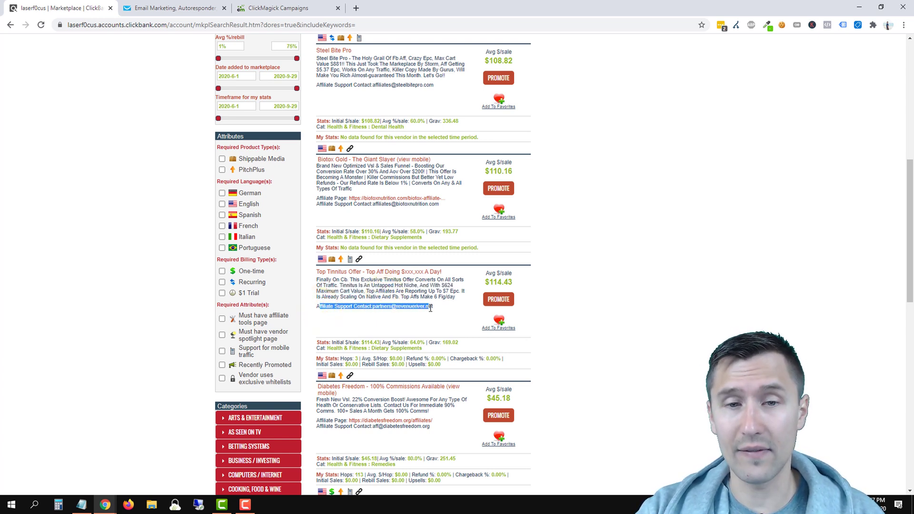
pyautogui.click(374, 306)
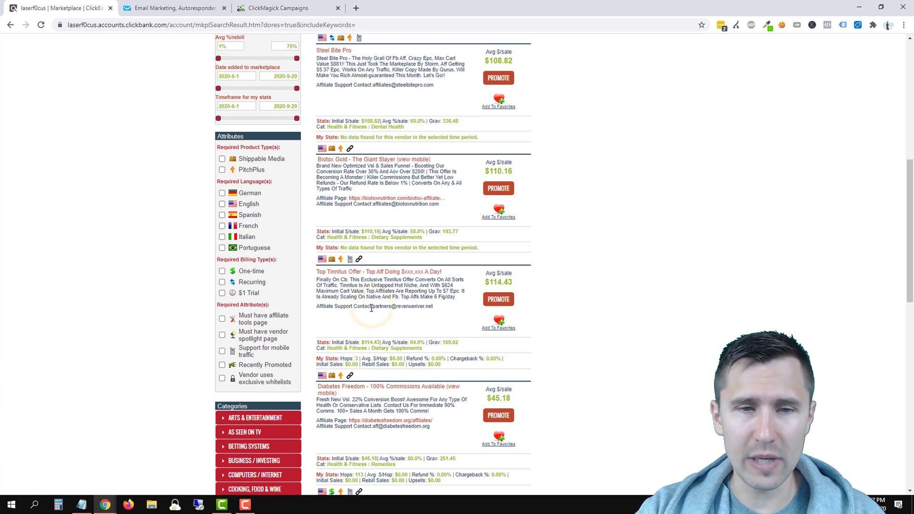
pyautogui.moveTo(374, 307); pyautogui.dragTo(434, 307)
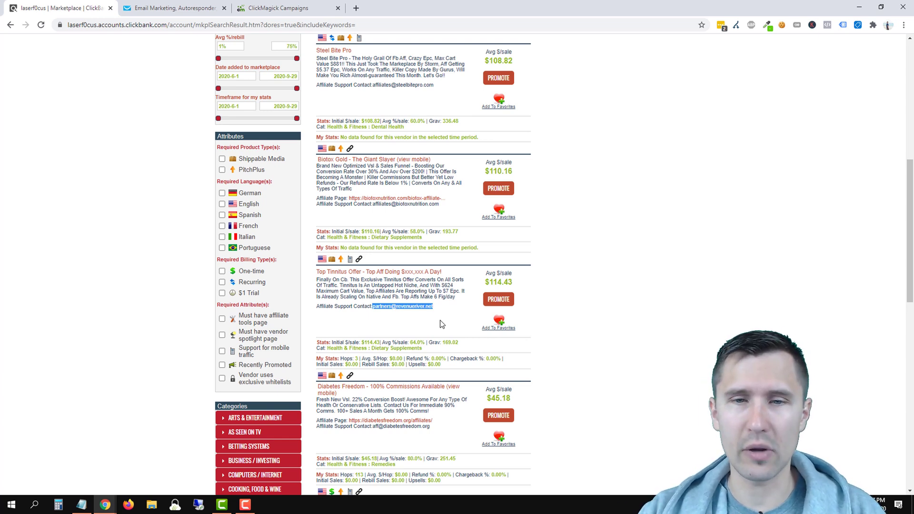
# Step: Promote Top Tinnitus Offer, generate its Sonus Complete hoplink, and preview the default landing page
pyautogui.click(497, 299)
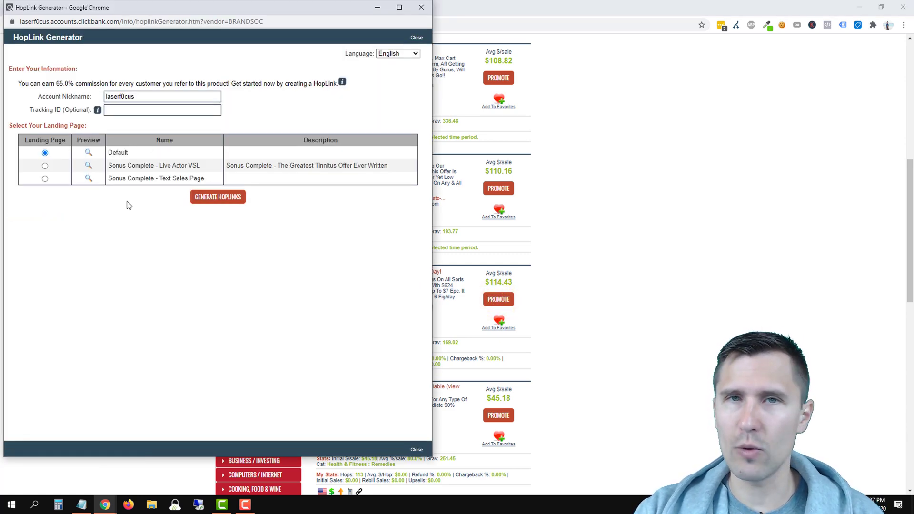
pyautogui.moveTo(110, 117)
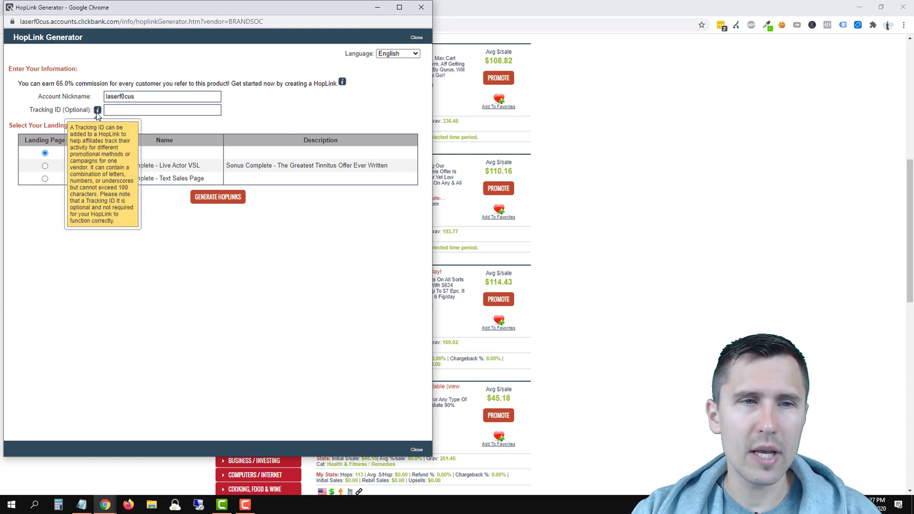
pyautogui.click(123, 110)
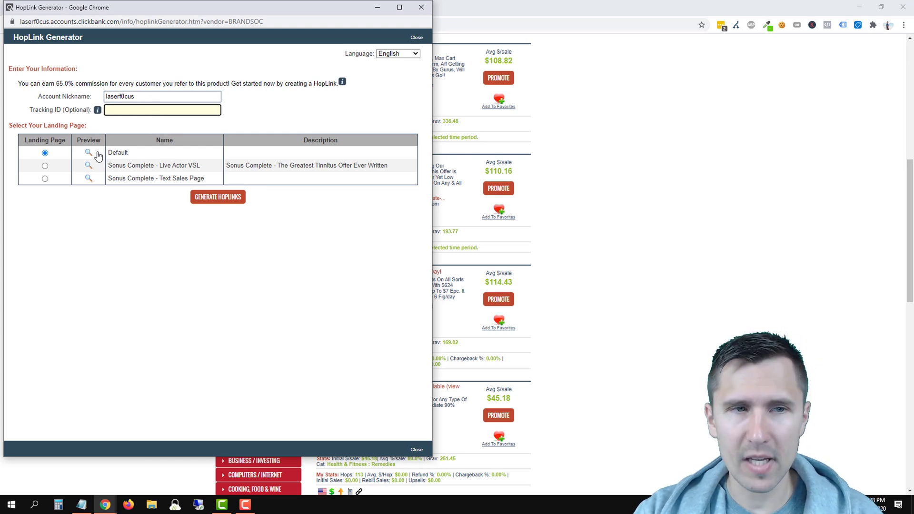
pyautogui.click(203, 197)
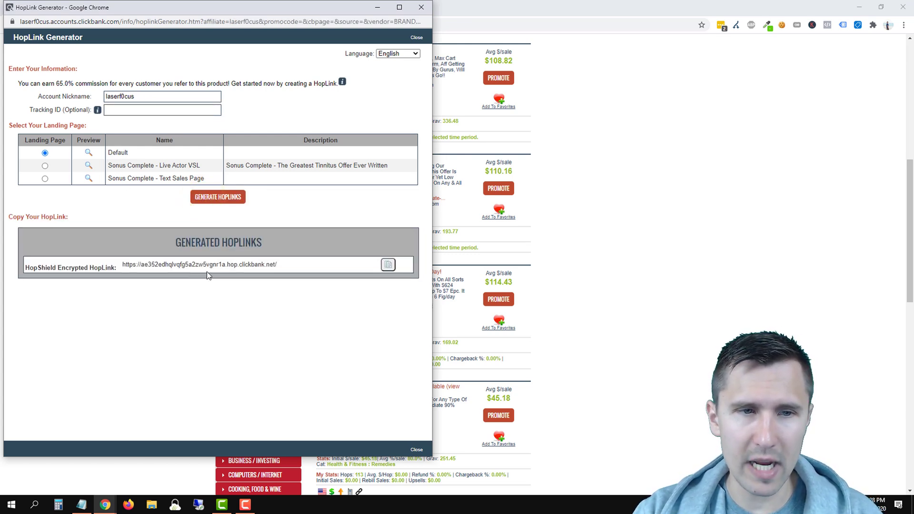
pyautogui.click(88, 153)
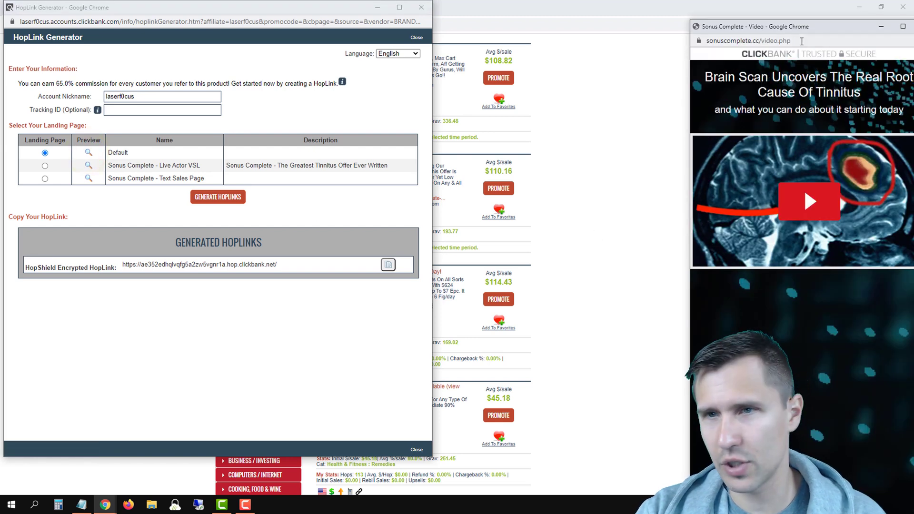
# Step: Select the generated HopShield hoplink text and close the Sonus Complete preview window
pyautogui.moveTo(804, 27); pyautogui.dragTo(734, 24)
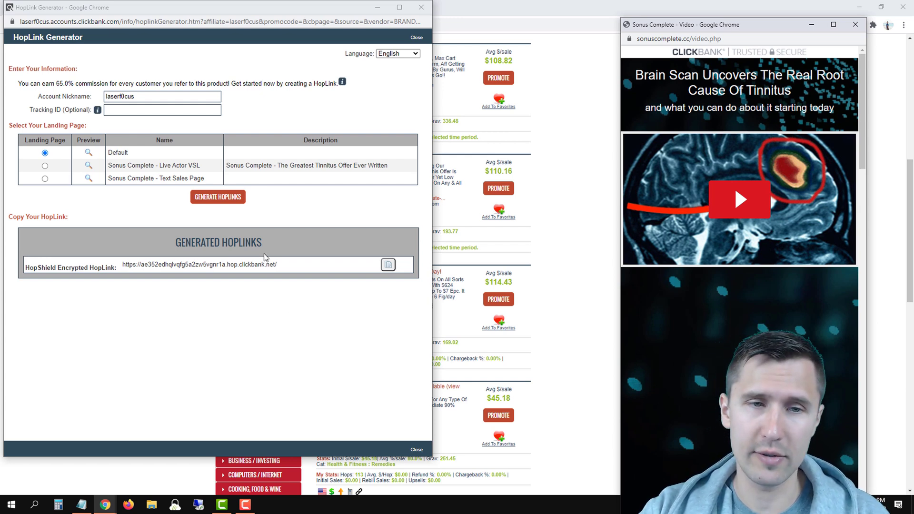
pyautogui.click(283, 264)
pyautogui.moveTo(283, 264); pyautogui.dragTo(136, 263)
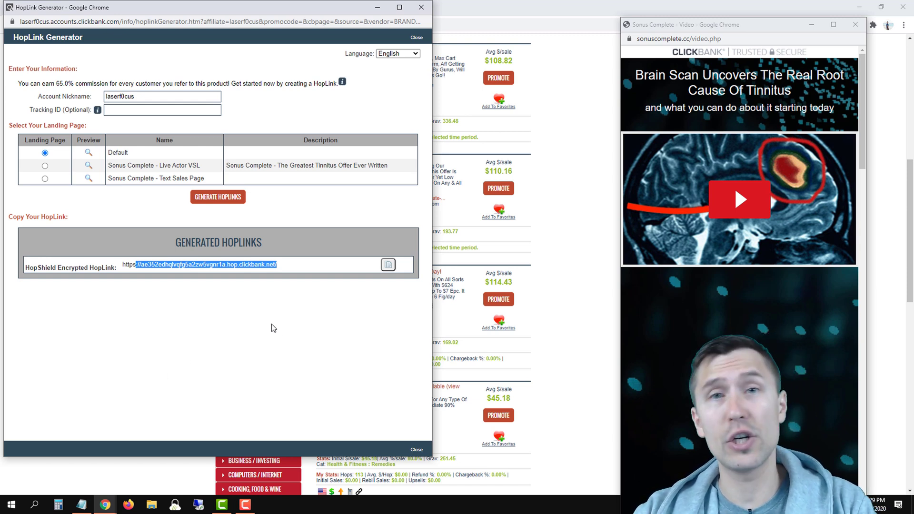
pyautogui.click(855, 24)
pyautogui.moveTo(304, 10); pyautogui.dragTo(321, 51)
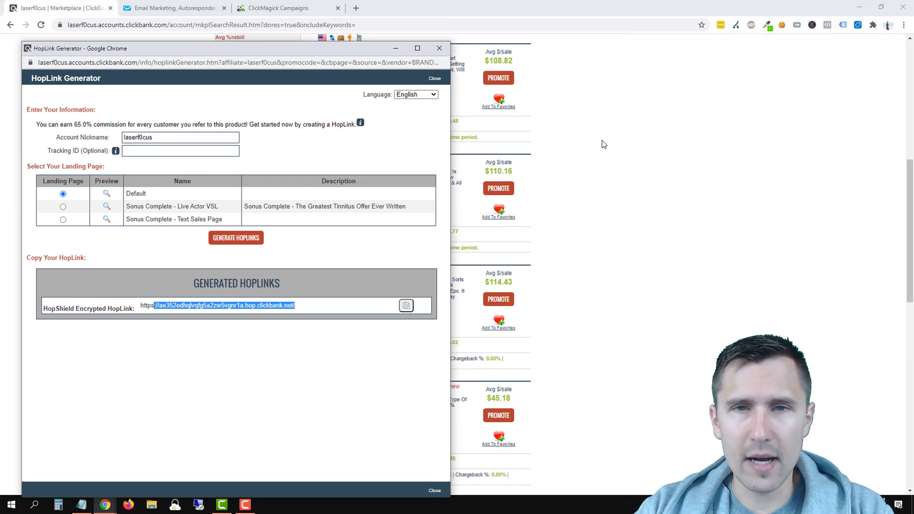
# Step: Switch to the Email Marketing (GetResponse) tab to show its dashboard
pyautogui.click(177, 8)
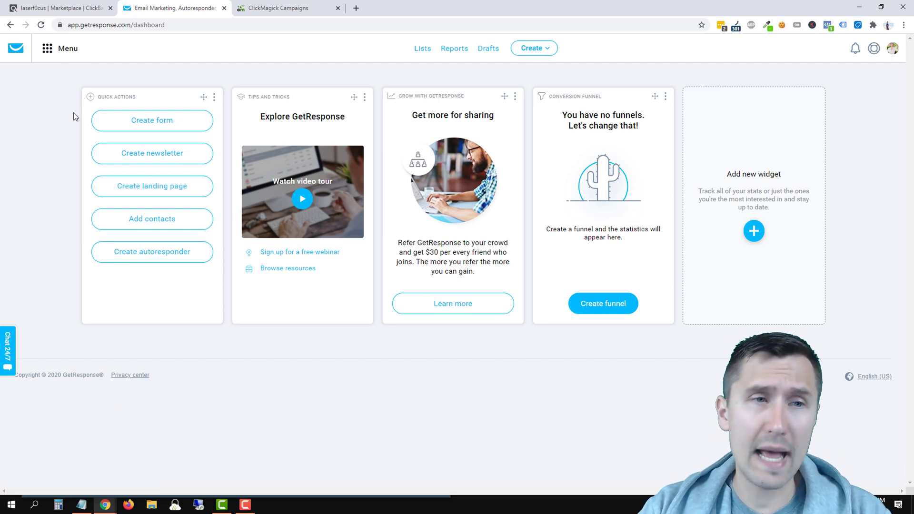
# Step: Go to GetResponse's Landing pages and start creating a new landing page
pyautogui.click(52, 50)
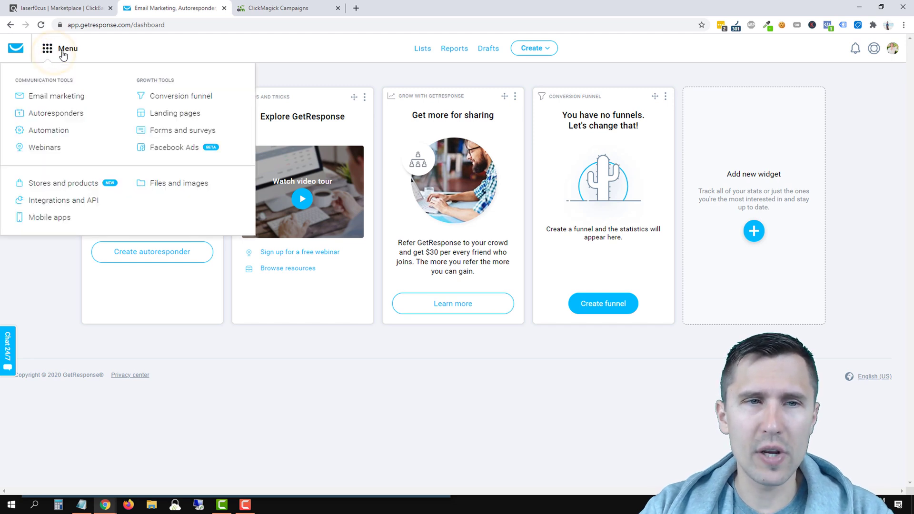
pyautogui.click(175, 114)
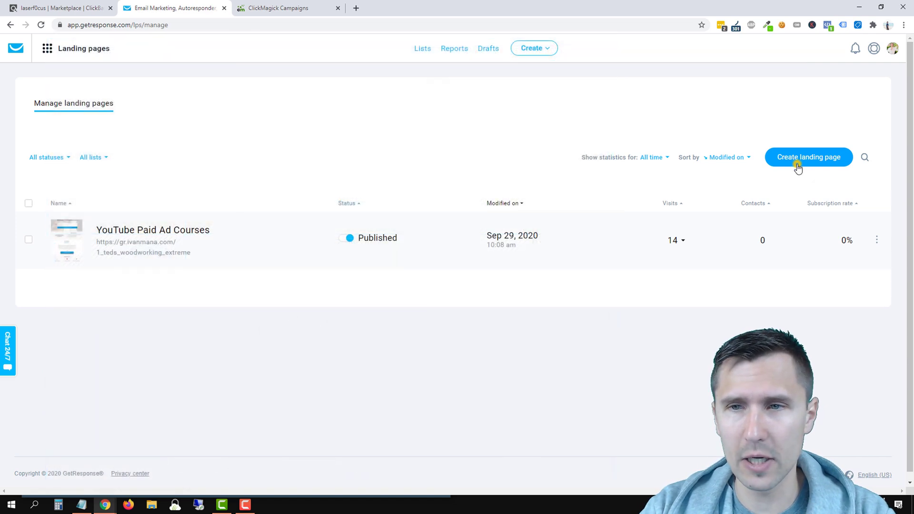
pyautogui.click(798, 165)
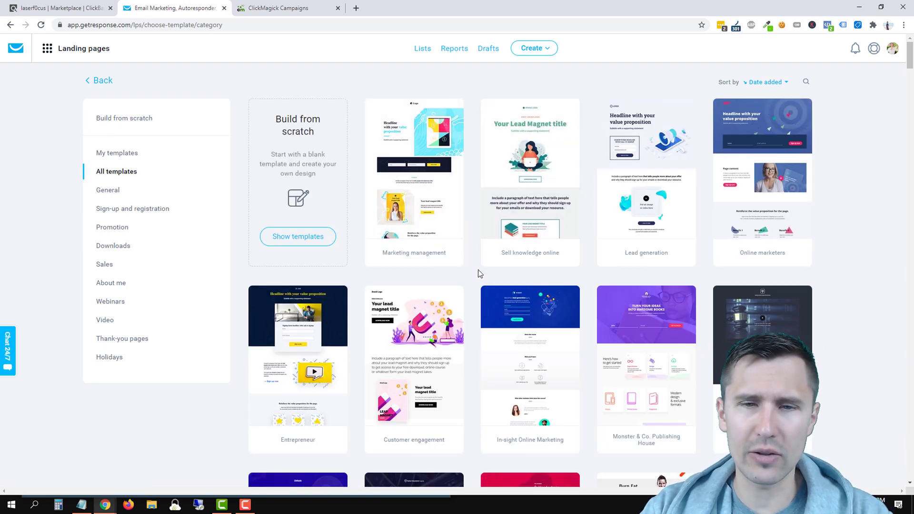
# Step: Browse the landing page template gallery, then return to the ClickBank Marketplace results
pyautogui.scroll(-2, 486, 281)
pyautogui.scroll(2, 487, 282)
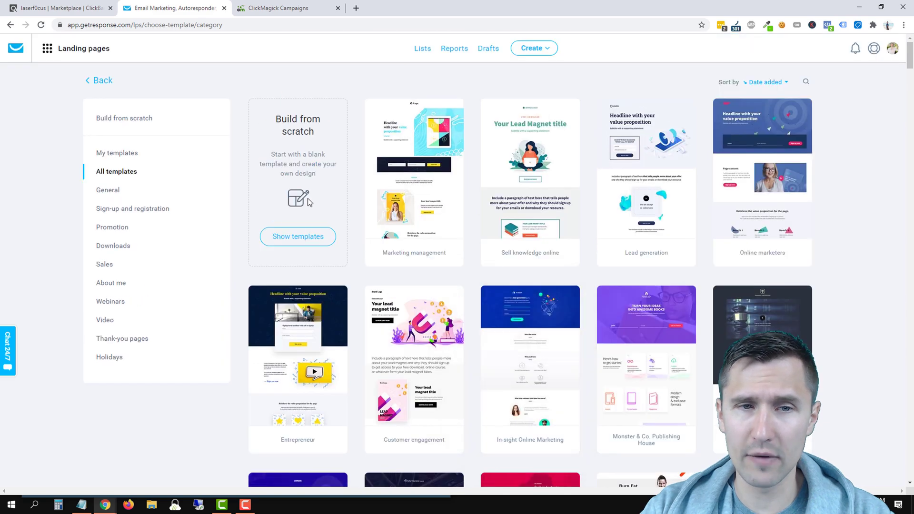
pyautogui.moveTo(508, 221)
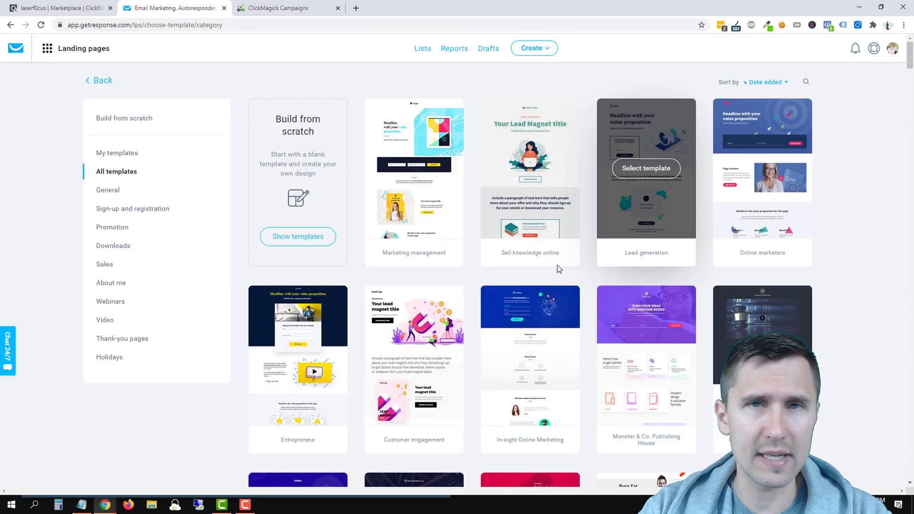
pyautogui.scroll(-5, 551, 233)
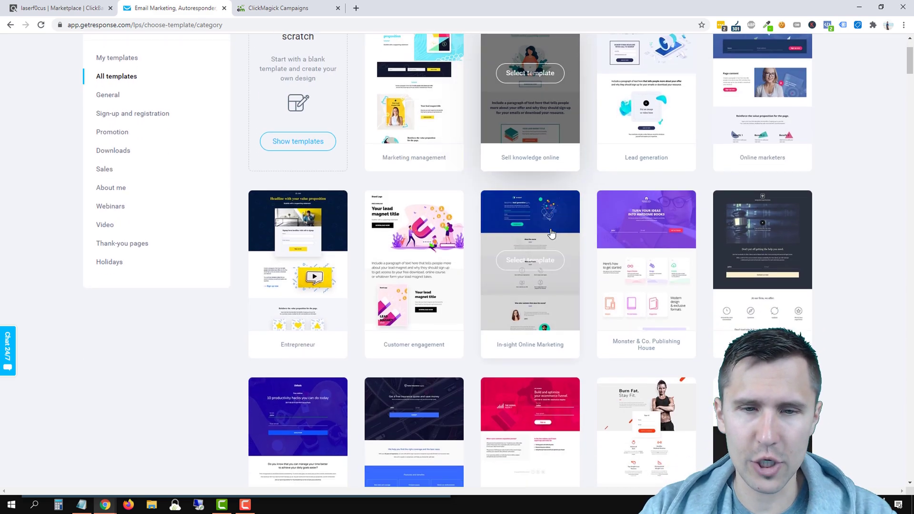
pyautogui.scroll(1, 556, 226)
pyautogui.scroll(3, 559, 226)
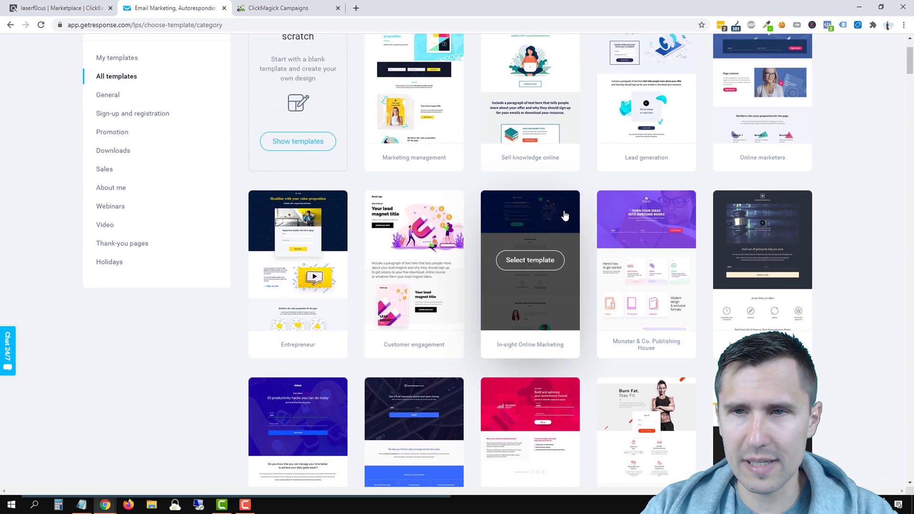
pyautogui.click(34, 4)
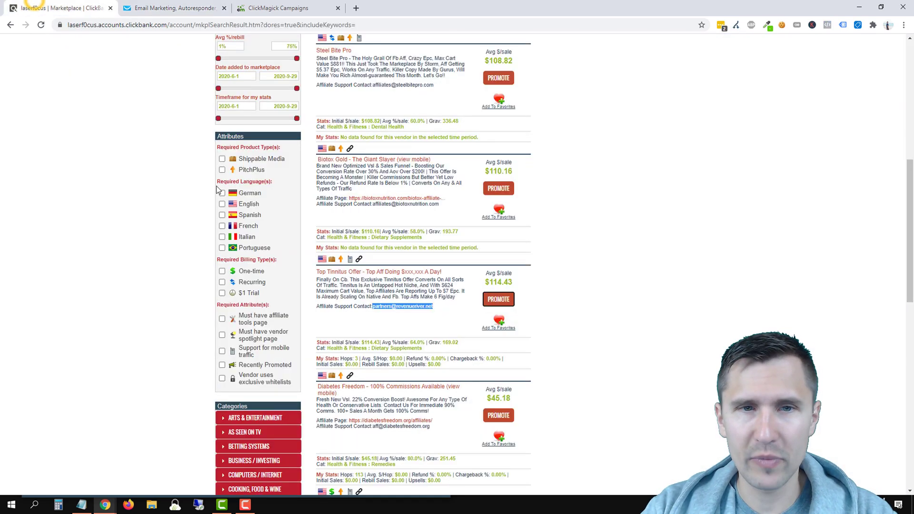
# Step: Load the copied Sonus Complete HopLink in a new second tab, then return to GetResponse
pyautogui.click(231, 465)
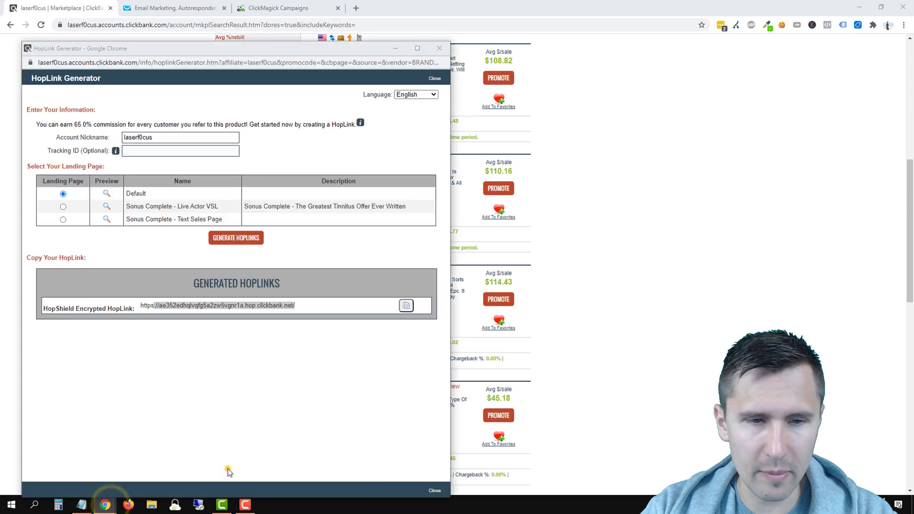
pyautogui.click(406, 306)
pyautogui.click(355, 8)
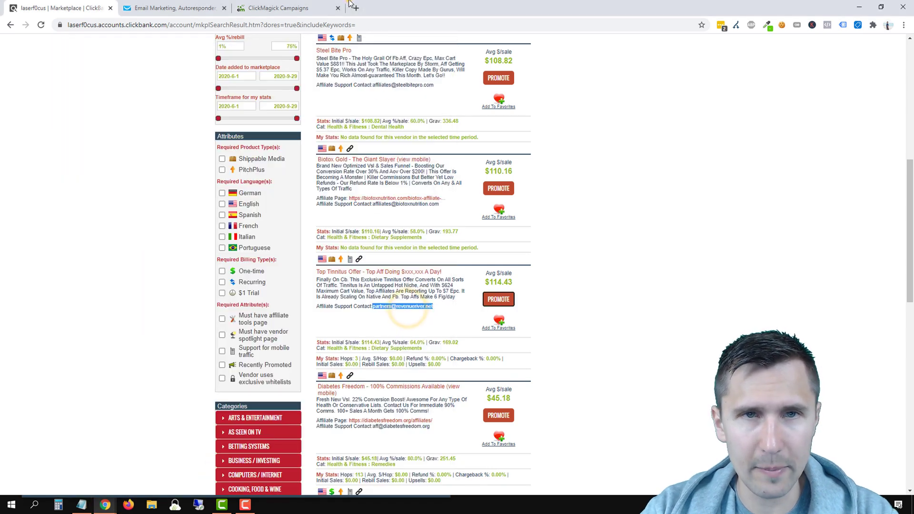
pyautogui.hotkey('ctrl', 'v')
pyautogui.press('Return')
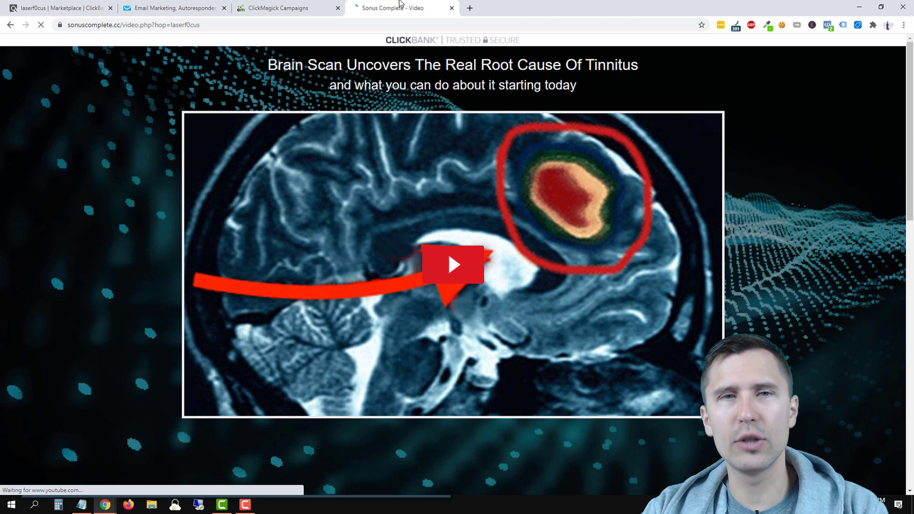
pyautogui.moveTo(389, 4); pyautogui.dragTo(191, 6)
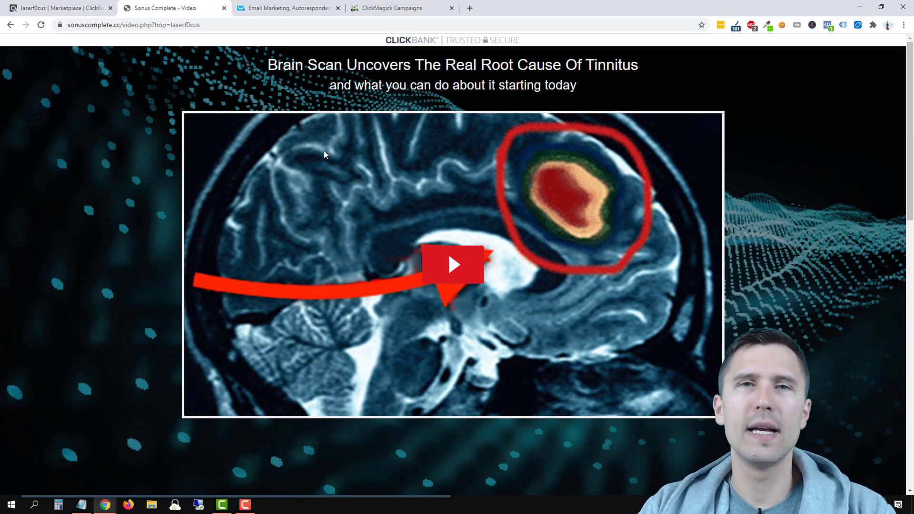
pyautogui.click(293, 7)
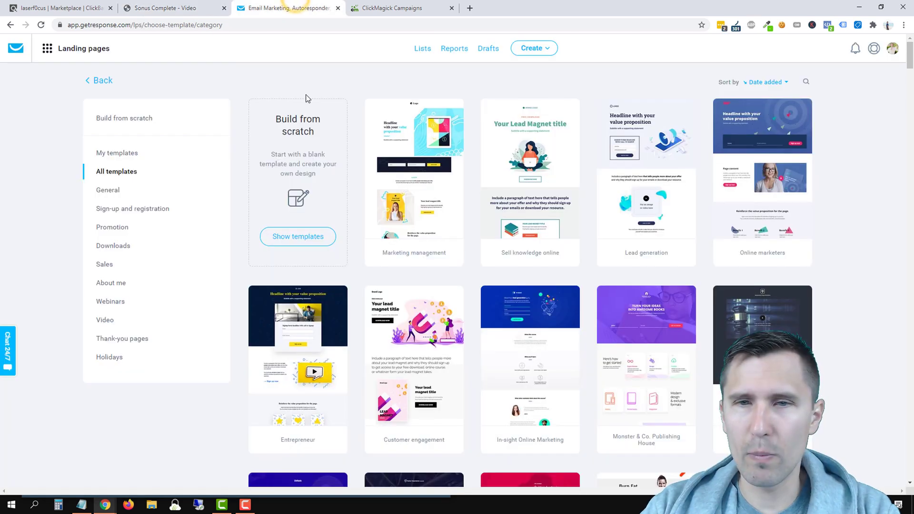
# Step: Scroll the template gallery and select the Auto Insurance Experts template
pyautogui.scroll(-1, 536, 267)
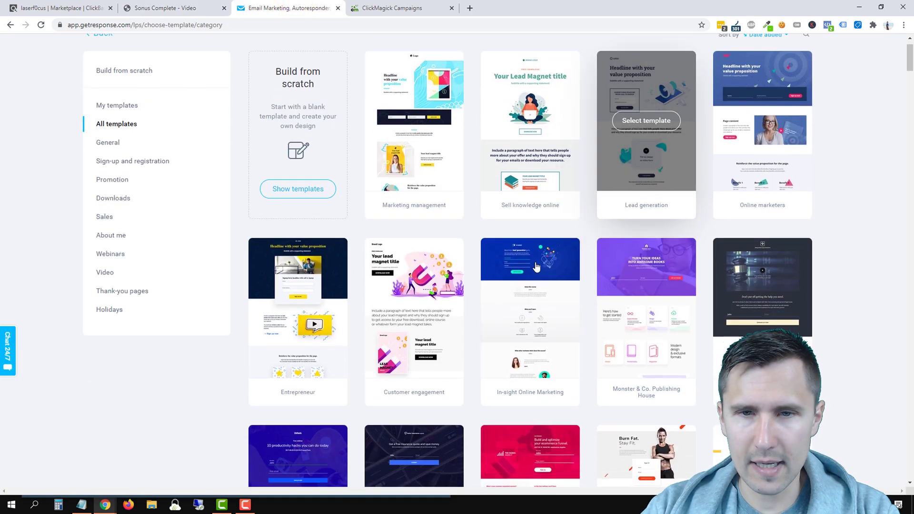
pyautogui.scroll(-1, 536, 267)
pyautogui.scroll(2, 475, 242)
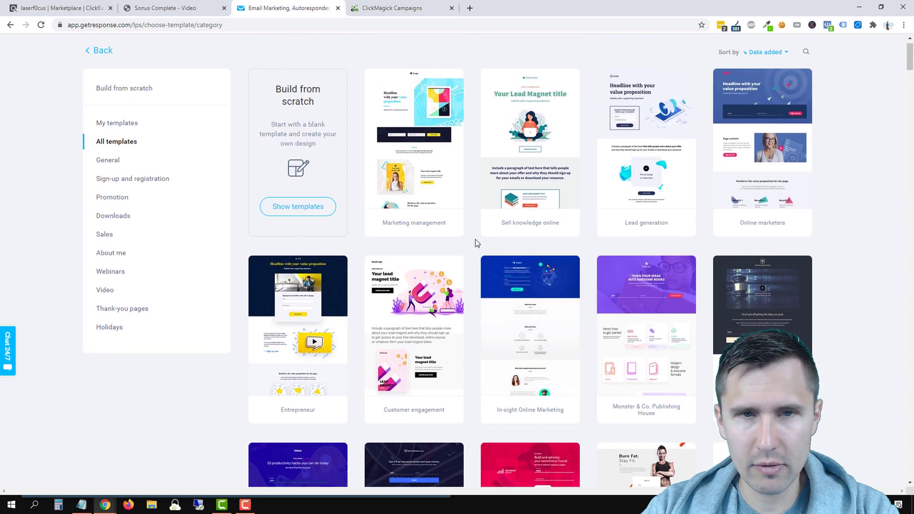
pyautogui.scroll(-1, 475, 242)
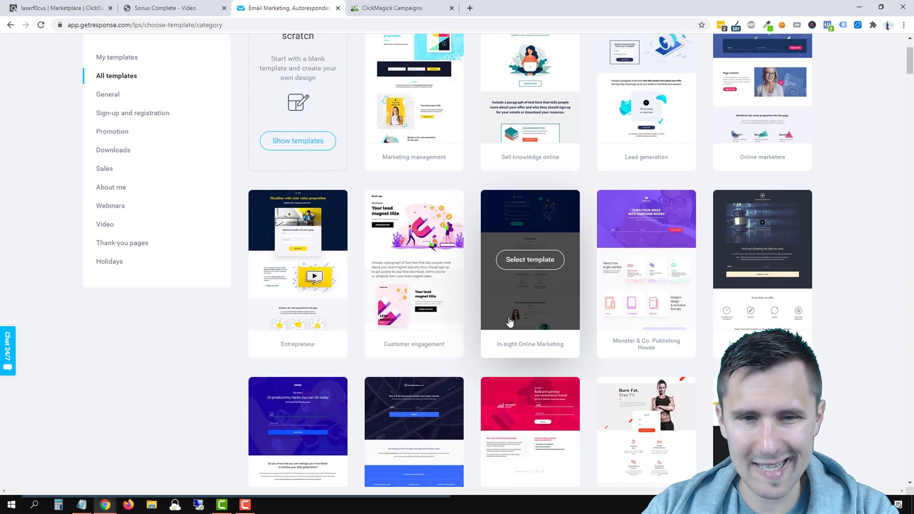
pyautogui.scroll(-5, 509, 322)
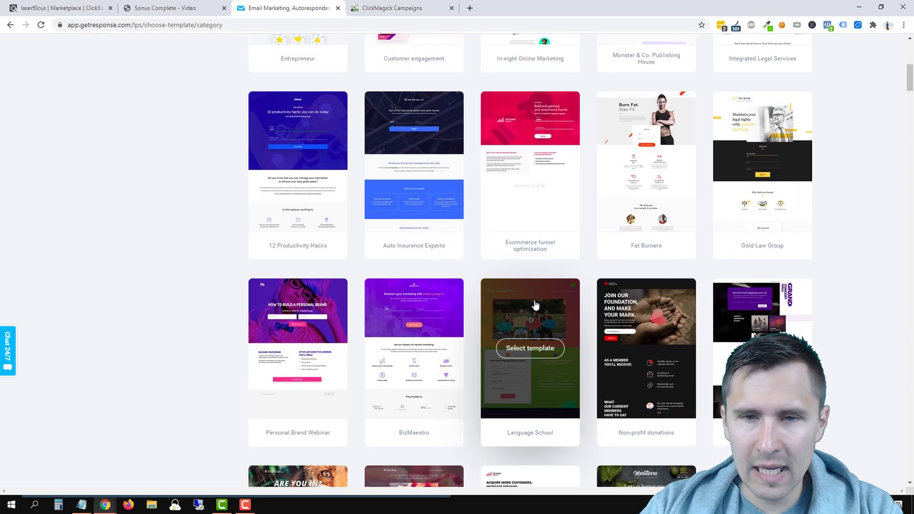
pyautogui.scroll(-4, 535, 305)
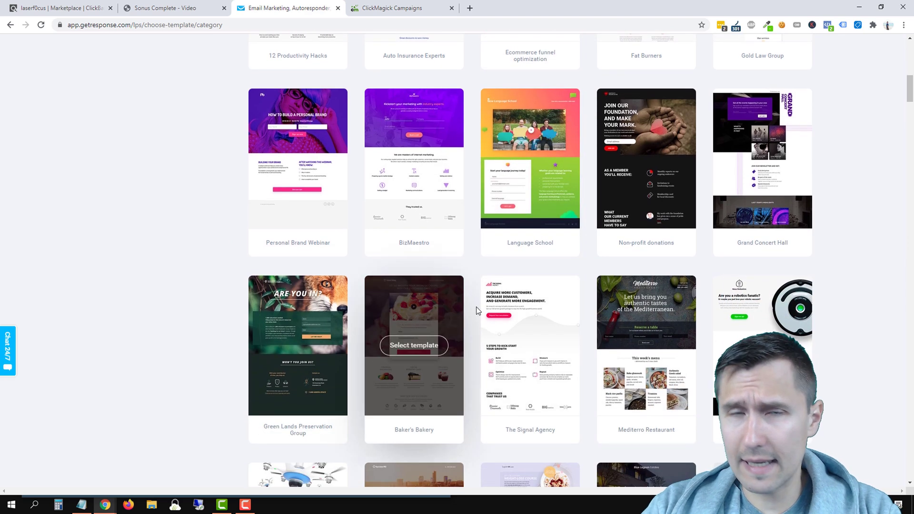
pyautogui.scroll(-3, 514, 353)
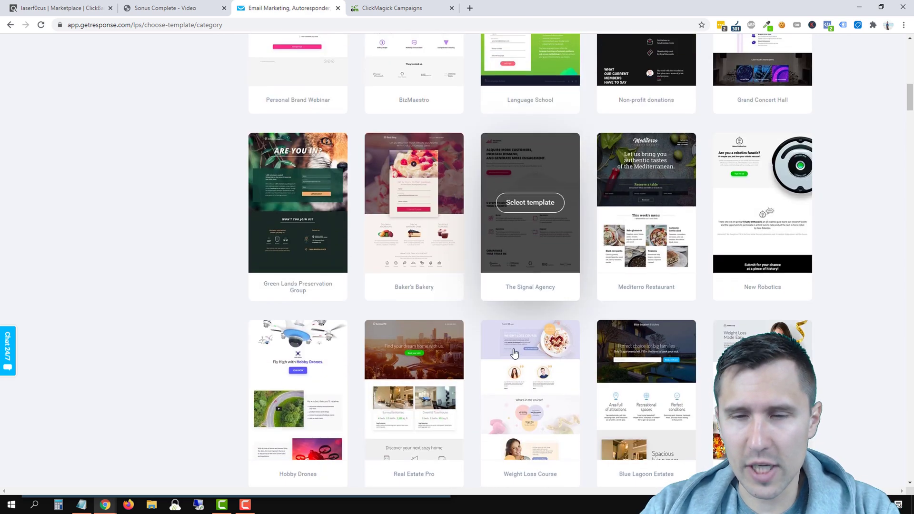
pyautogui.scroll(-2, 628, 239)
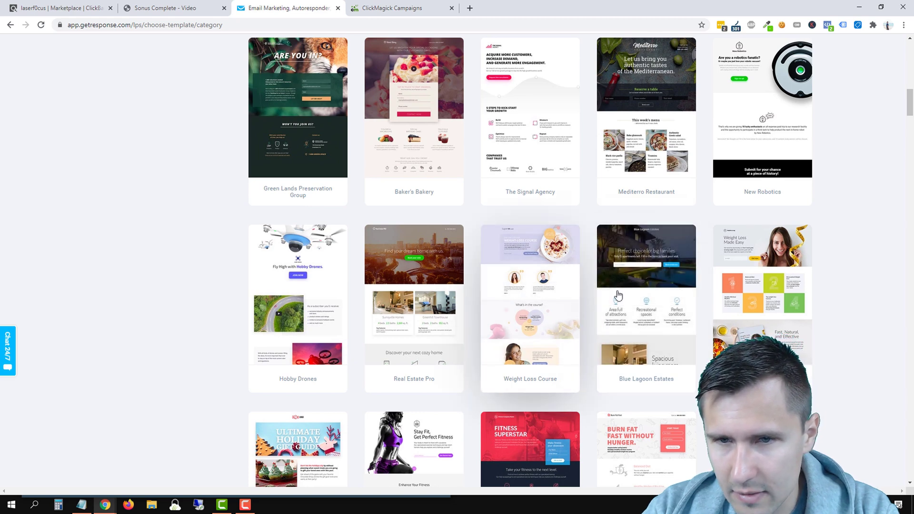
pyautogui.scroll(4, 440, 325)
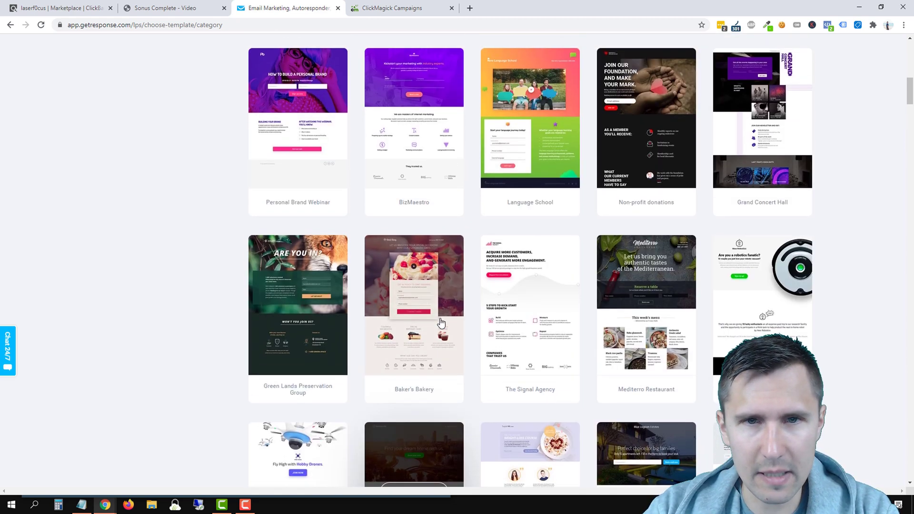
pyautogui.scroll(6, 440, 323)
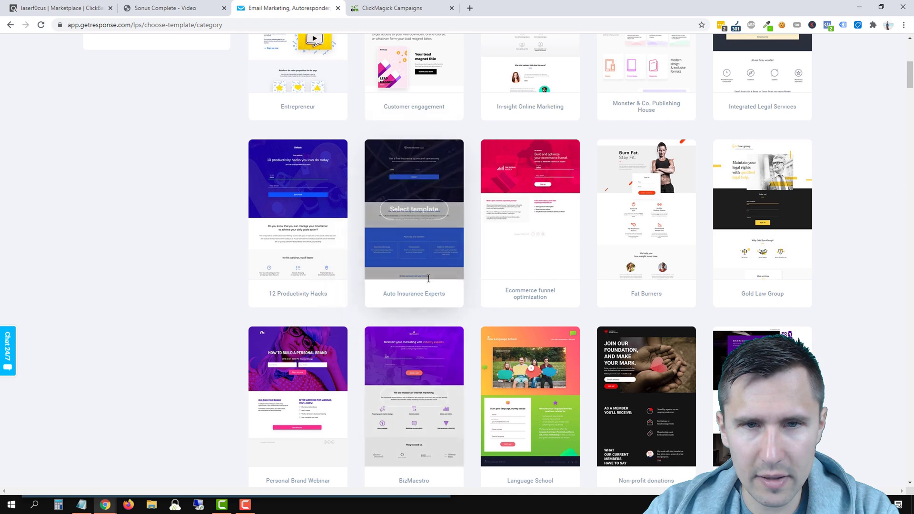
pyautogui.click(408, 210)
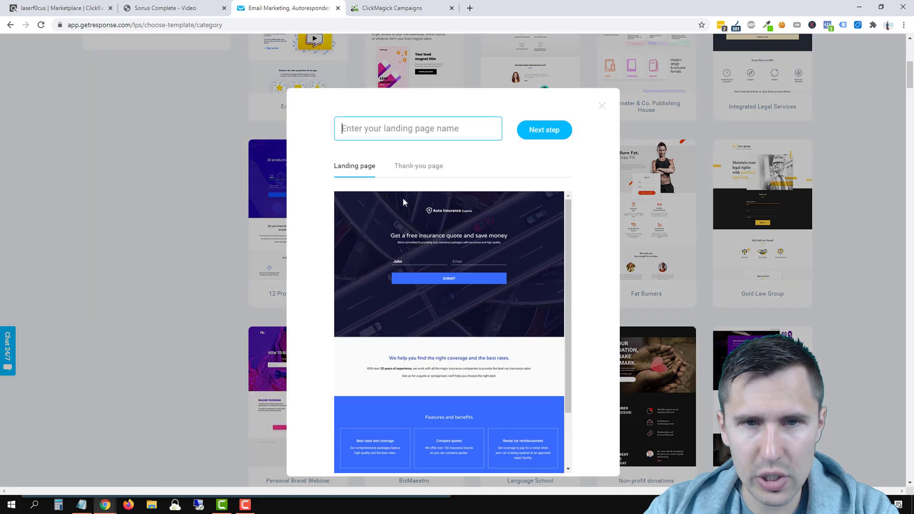
# Step: Preview the template's Thank-you page, then switch back to the Landing page preview
pyautogui.click(414, 166)
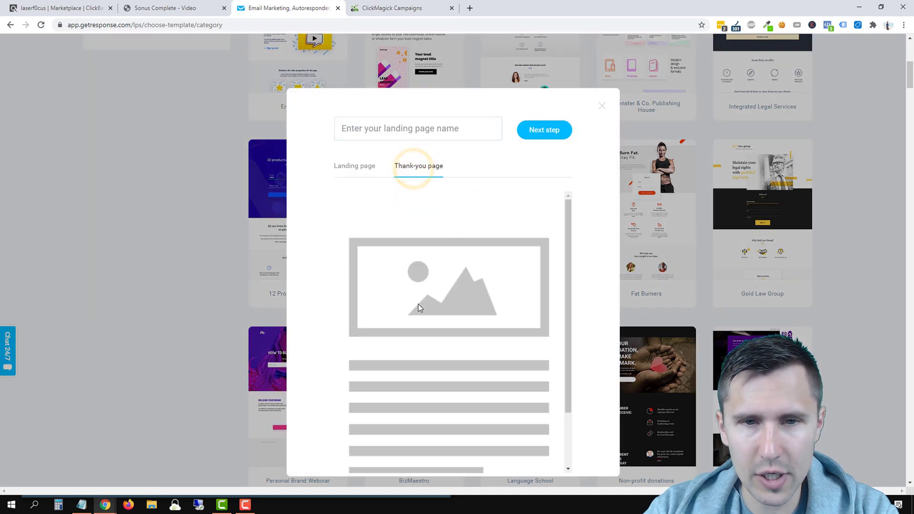
pyautogui.scroll(-2, 409, 333)
pyautogui.scroll(2, 411, 311)
pyautogui.click(356, 166)
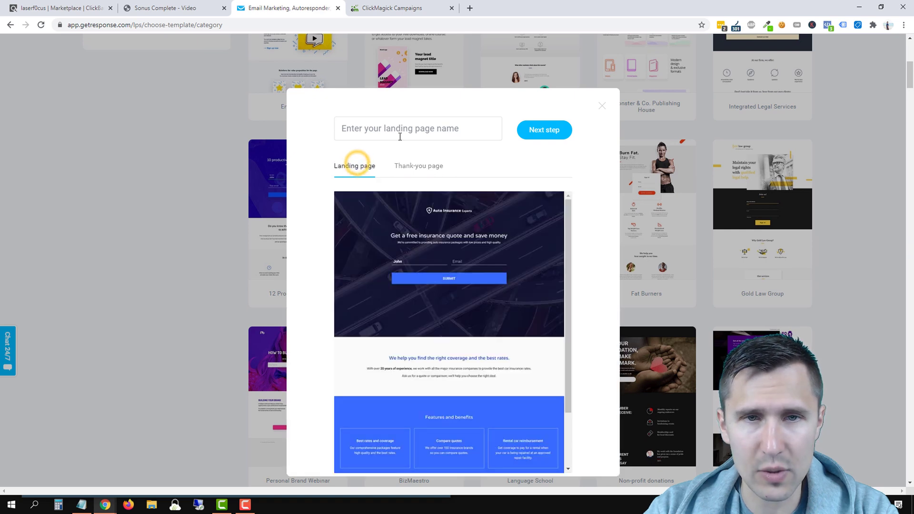
# Step: Name the landing page 'Sonus Complete - Tinnitus' and continue to the editor
pyautogui.click(391, 128)
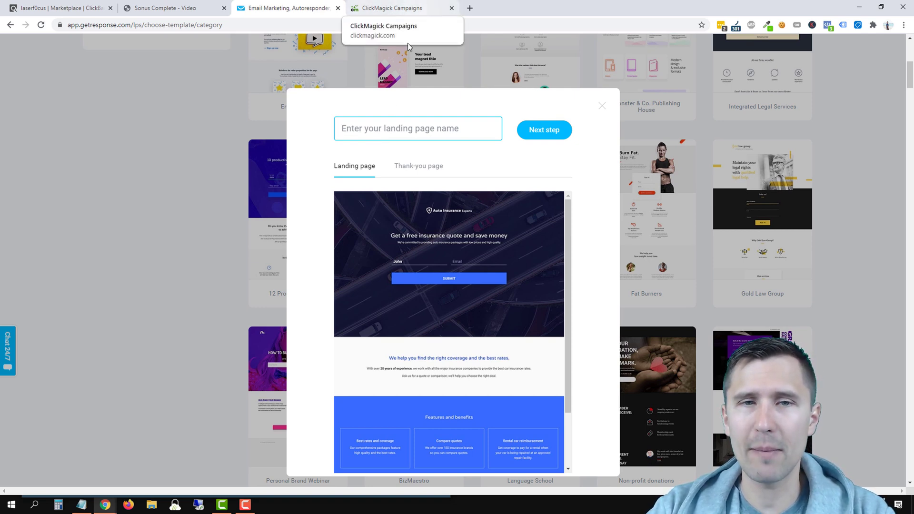
pyautogui.click(348, 128)
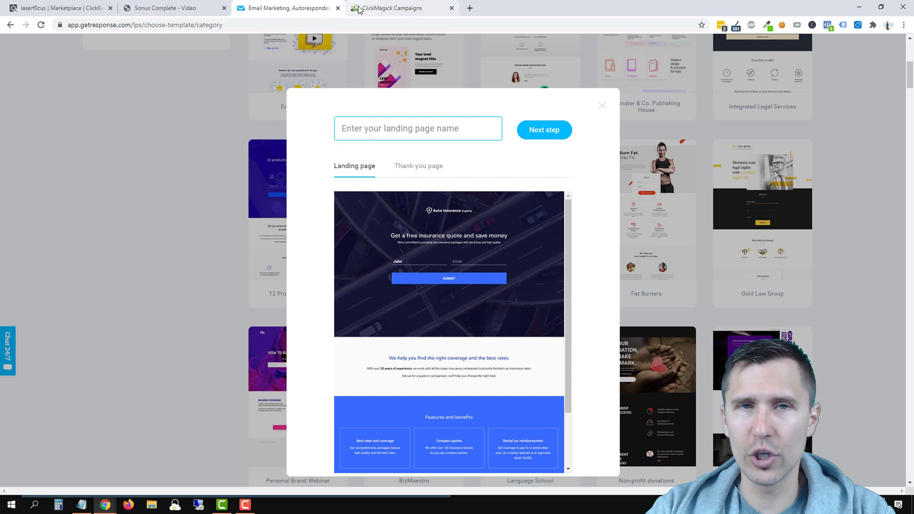
pyautogui.click(358, 124)
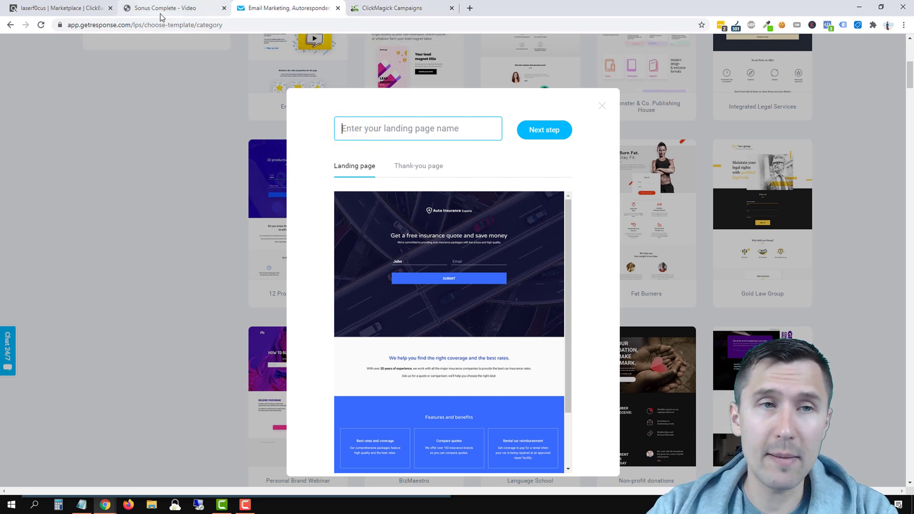
pyautogui.write('Sonus Complete - Tinnitus')
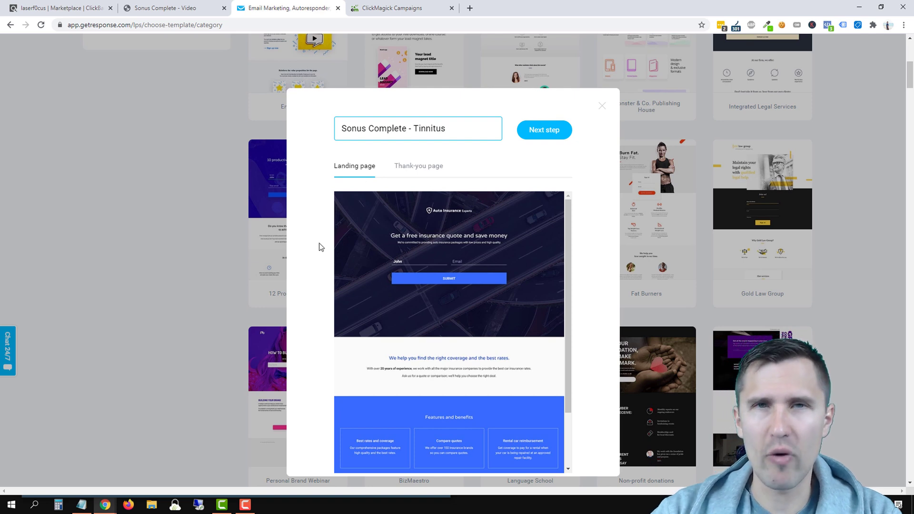
pyautogui.click(542, 134)
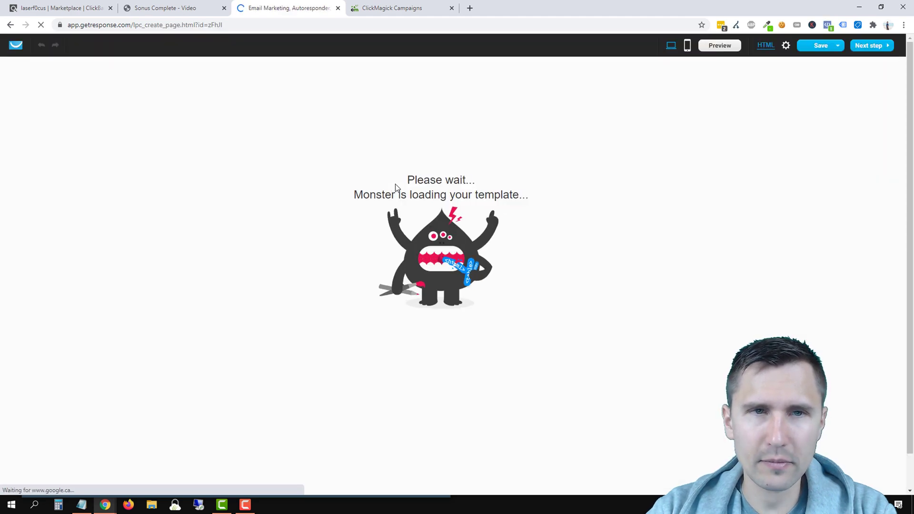
# Step: Dismiss a stray context menu and scroll down to the Great discounts to save money section
pyautogui.rightClick(395, 183)
pyautogui.click(395, 184)
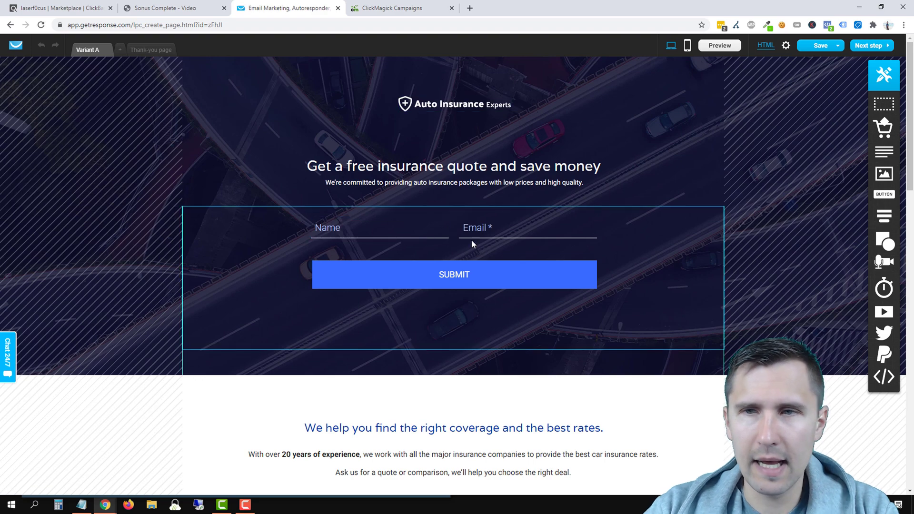
pyautogui.scroll(-10, 572, 228)
pyautogui.scroll(-5, 588, 268)
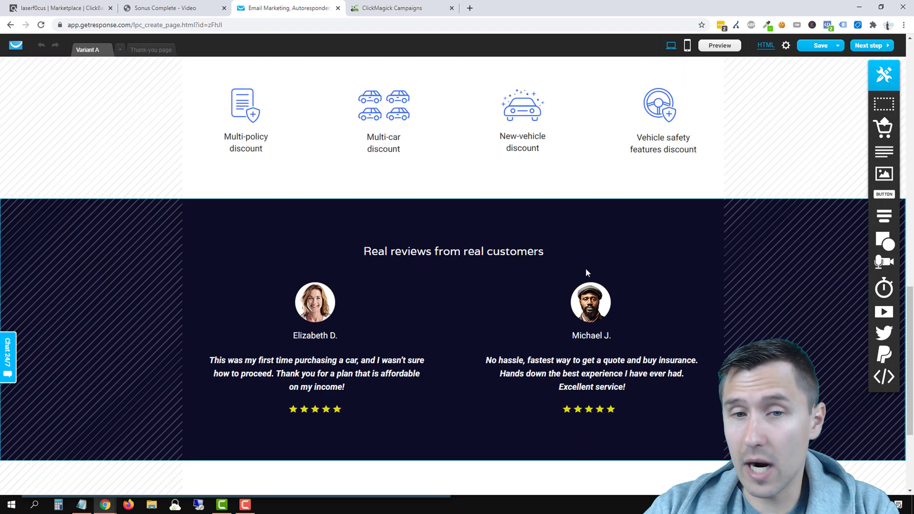
pyautogui.scroll(12, 527, 281)
pyautogui.scroll(3, 525, 276)
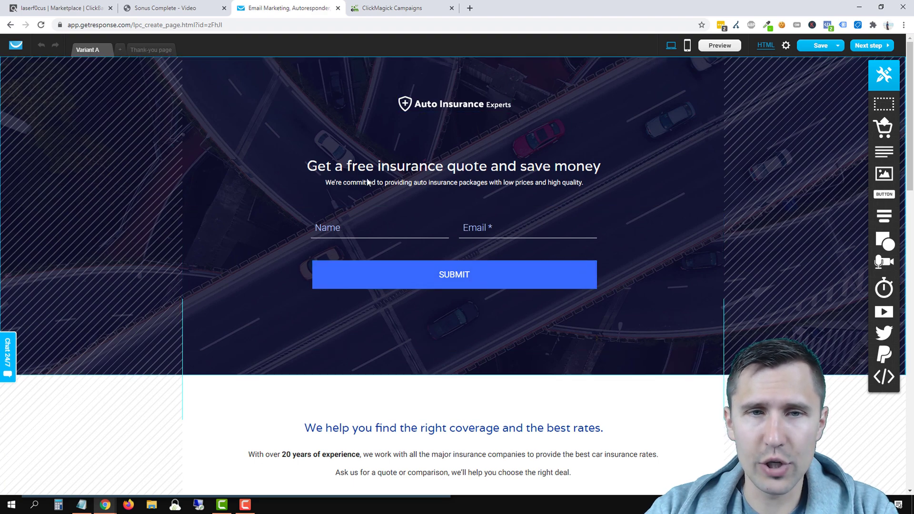
pyautogui.scroll(-6, 664, 275)
pyautogui.scroll(-13, 665, 277)
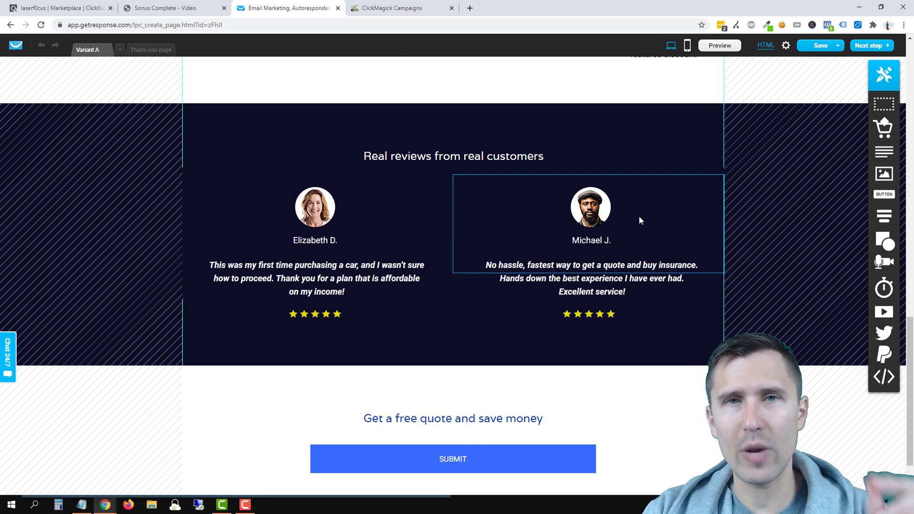
pyautogui.scroll(-1, 639, 314)
pyautogui.scroll(-1, 640, 319)
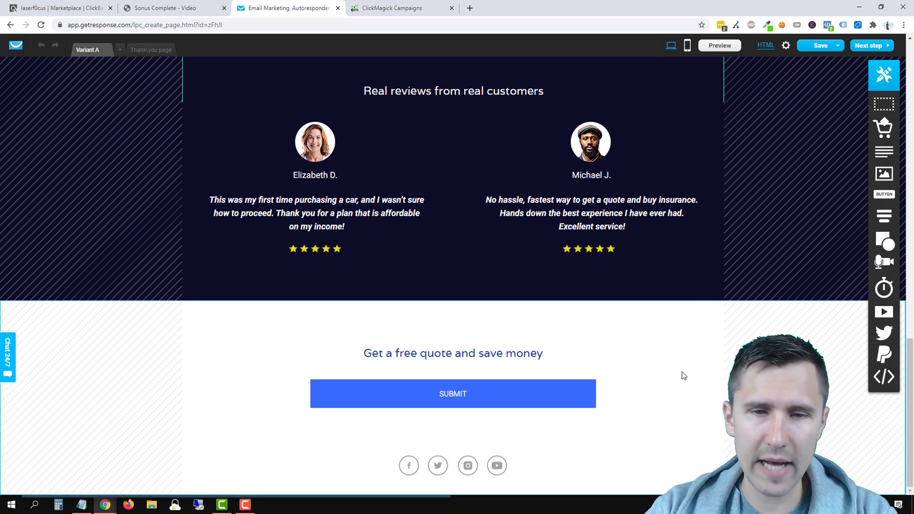
pyautogui.scroll(5, 635, 357)
pyautogui.scroll(2, 628, 352)
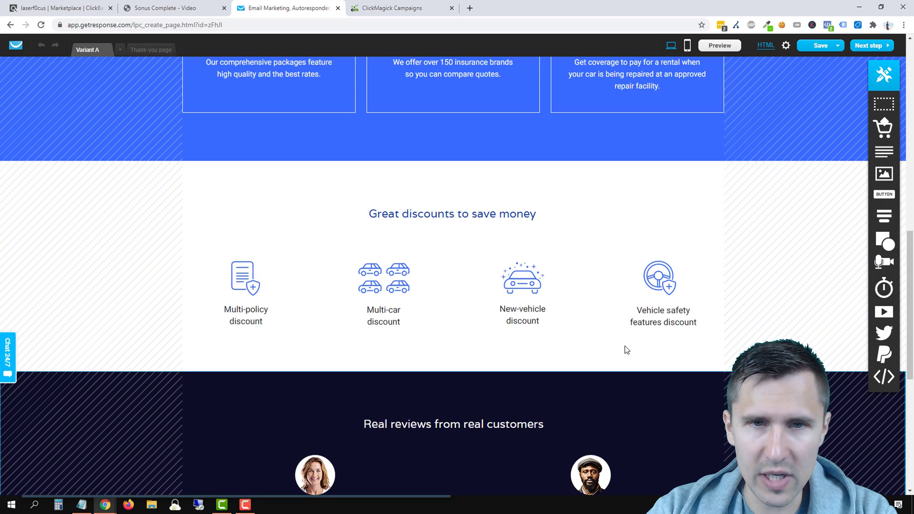
# Step: Delete the Great discounts to save money section and scroll back to the top
pyautogui.click(700, 174)
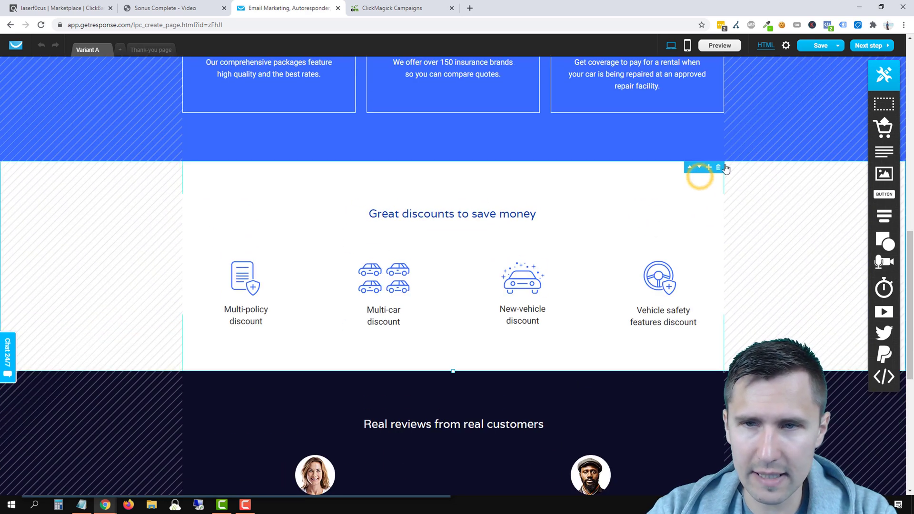
pyautogui.click(716, 168)
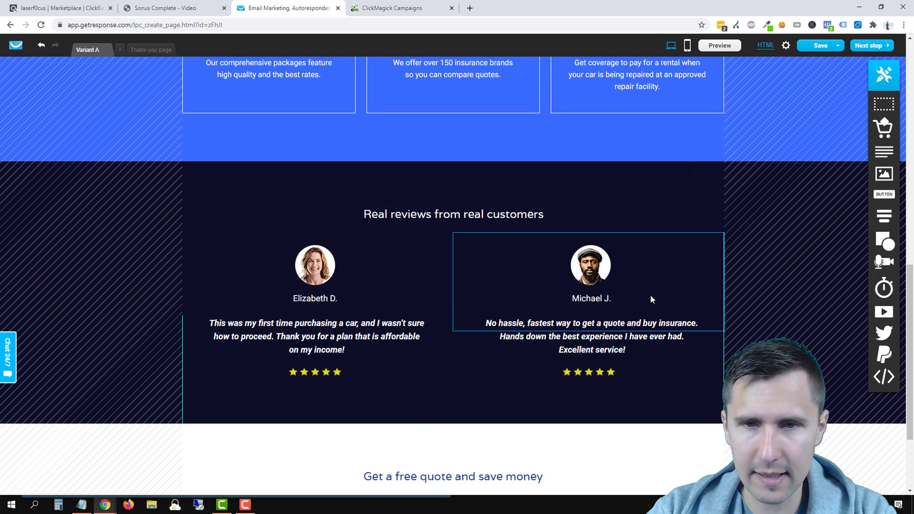
pyautogui.scroll(4, 650, 295)
pyautogui.scroll(8, 559, 362)
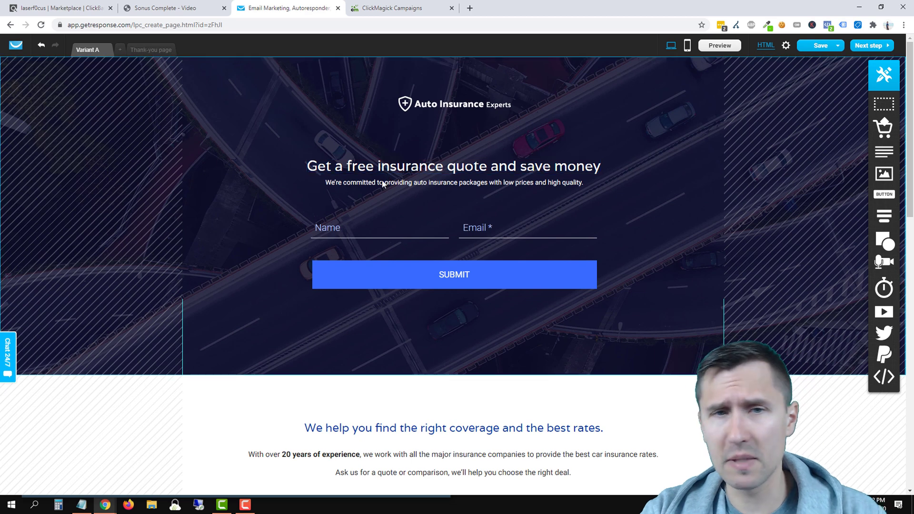
# Step: Delete the Auto Insurance Experts logo and drop a new Text block above the headline
pyautogui.click(440, 101)
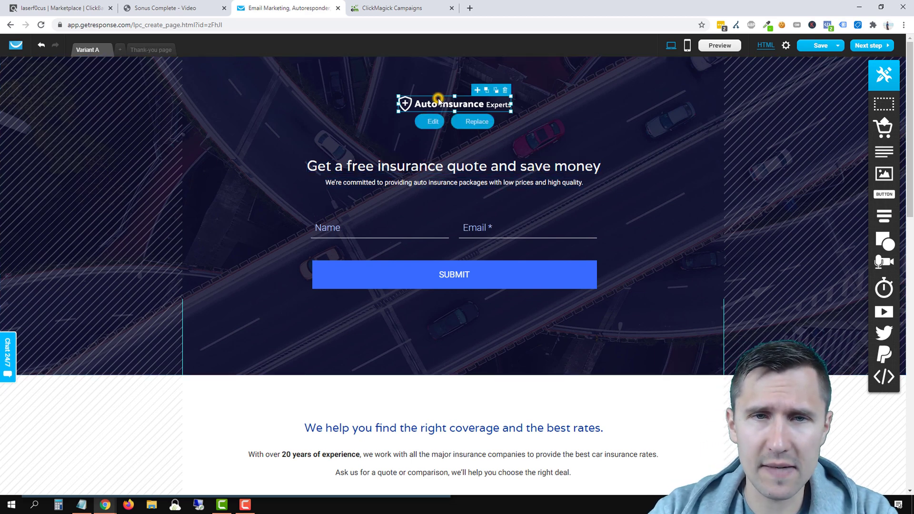
pyautogui.click(505, 90)
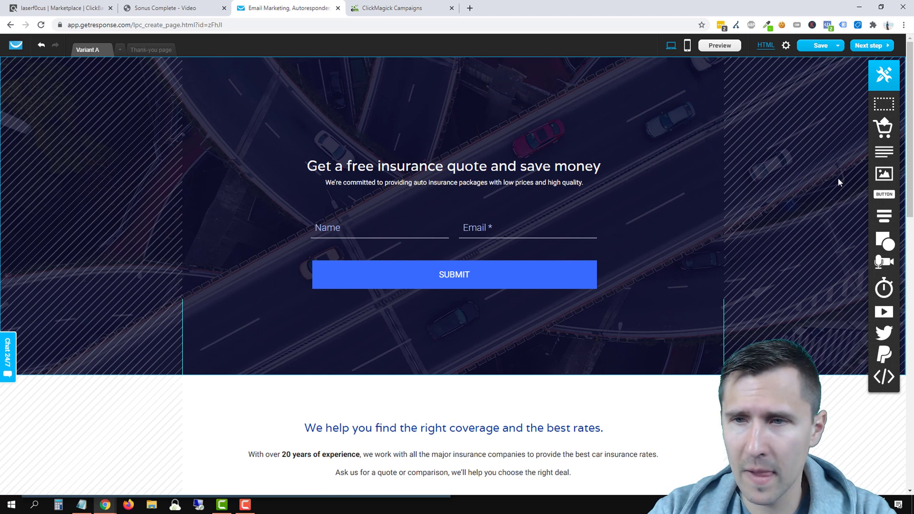
pyautogui.moveTo(883, 151); pyautogui.dragTo(400, 108)
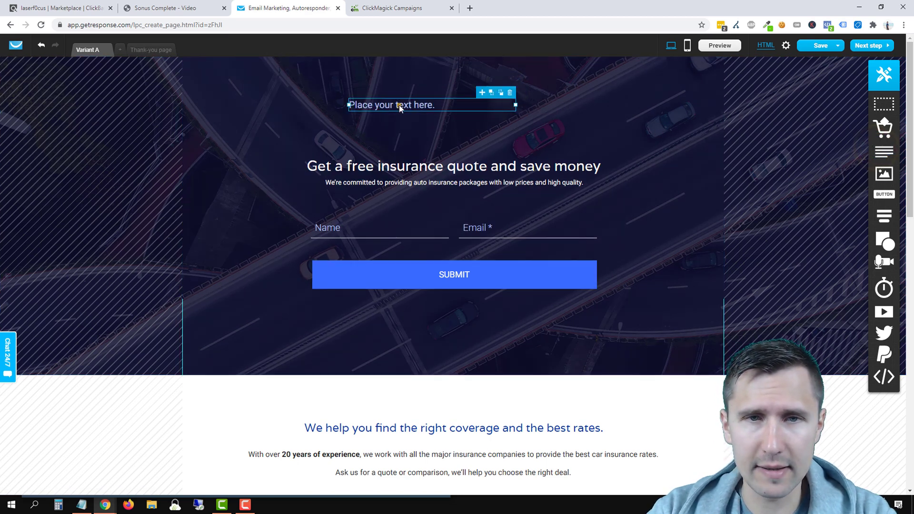
# Step: Make the new text read 'The Tinnitus Solution' and narrow its text box
pyautogui.doubleClick(429, 119)
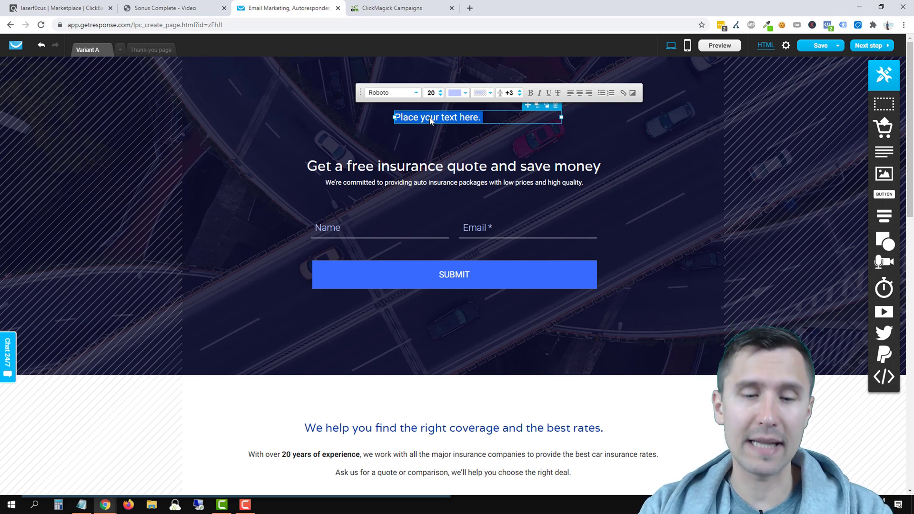
pyautogui.write('Sonus Complete')
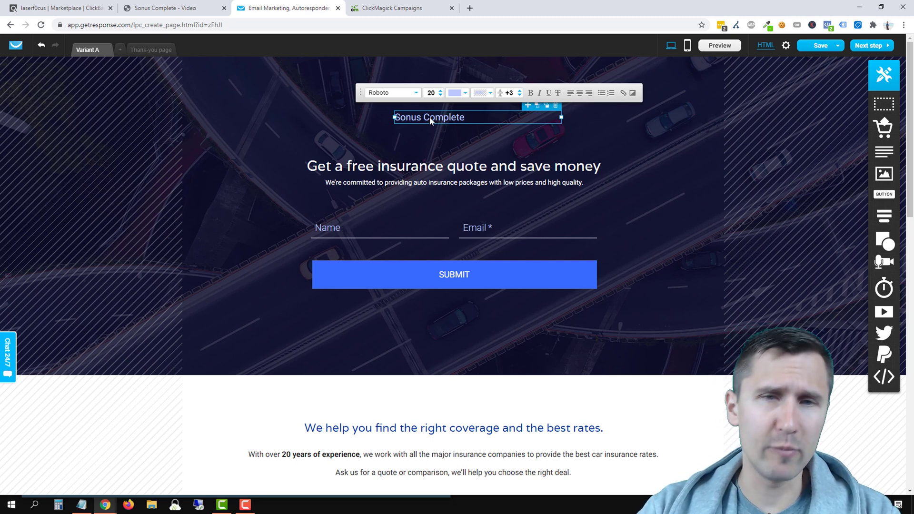
pyautogui.tripleClick(429, 117)
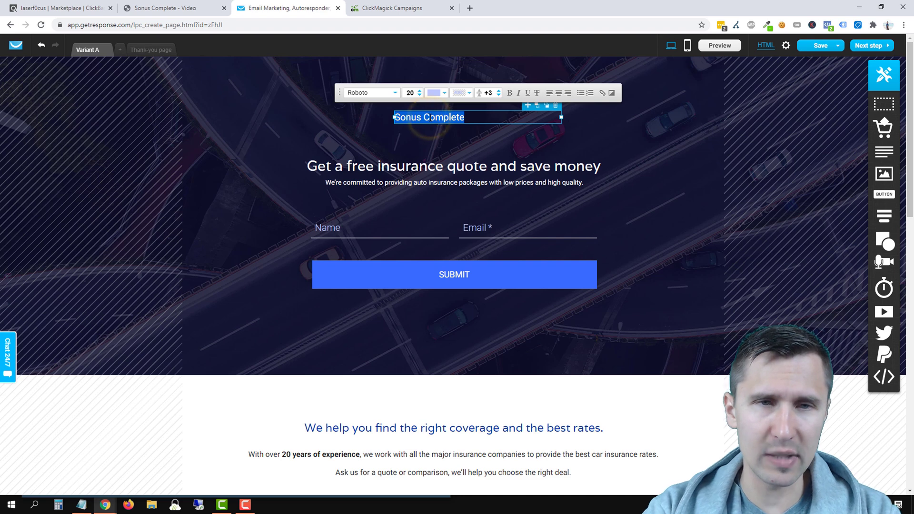
pyautogui.write('The Tinnitus Cure')
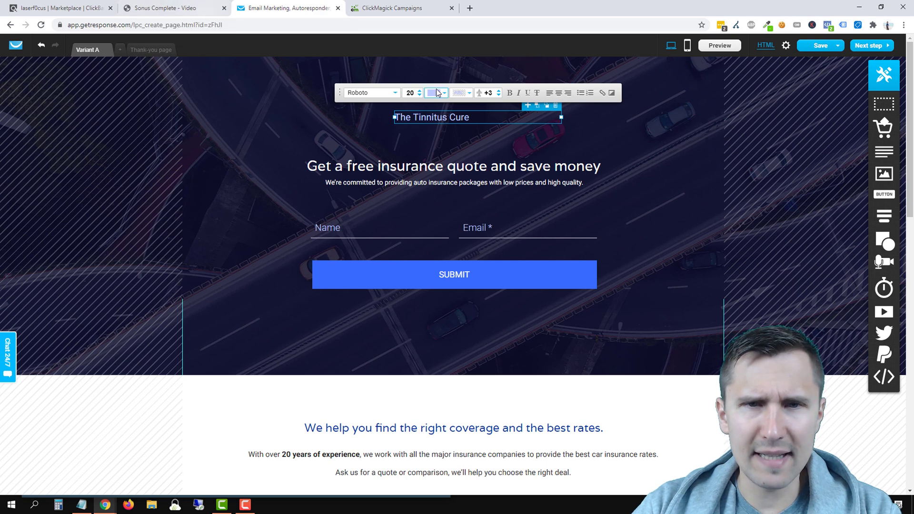
pyautogui.doubleClick(460, 116)
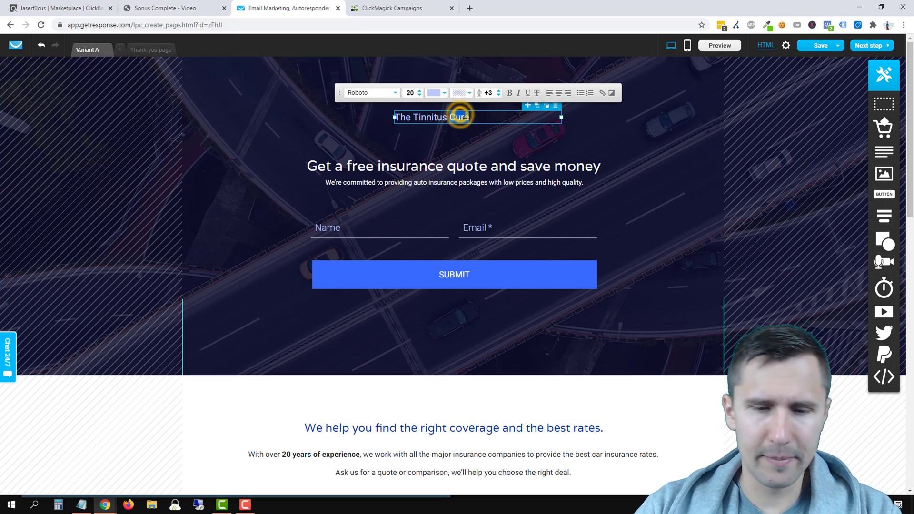
pyautogui.write('Solution')
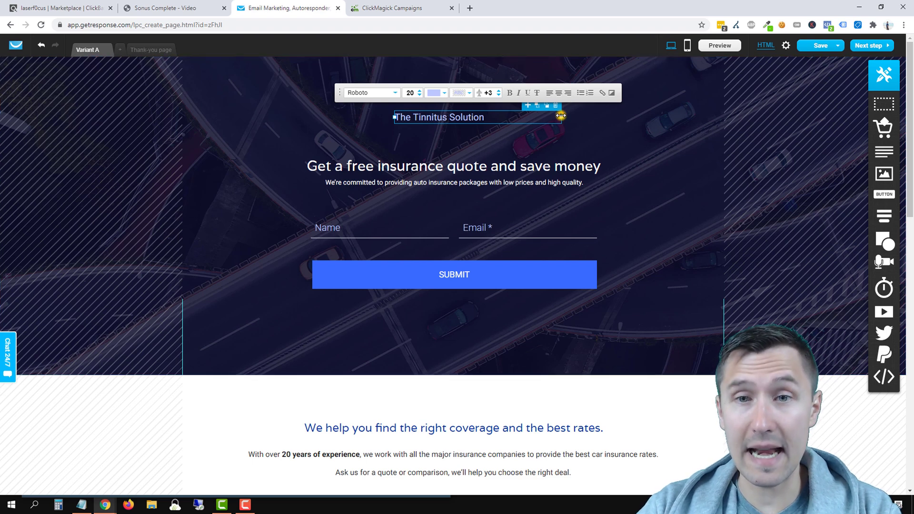
pyautogui.moveTo(562, 118); pyautogui.dragTo(456, 100)
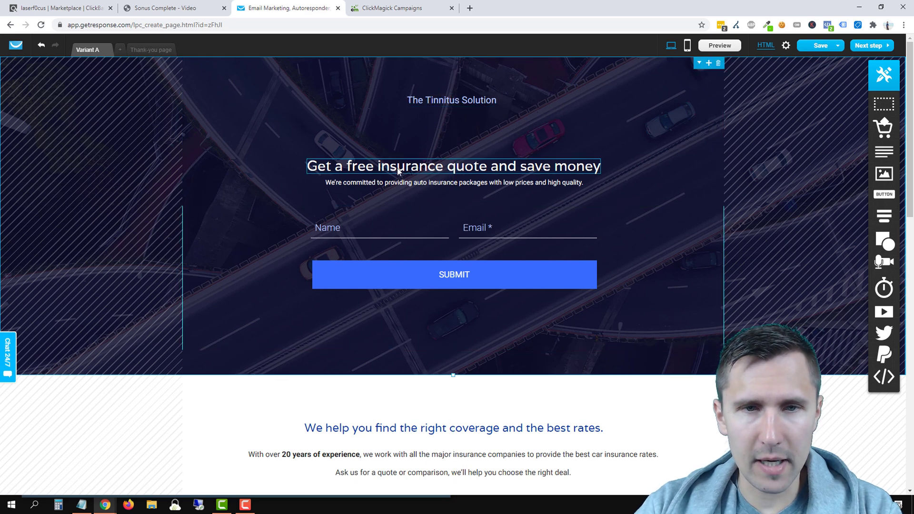
# Step: Move the headline higher and the signup form lower, checking the video page for headline wording
pyautogui.moveTo(417, 165); pyautogui.dragTo(417, 145)
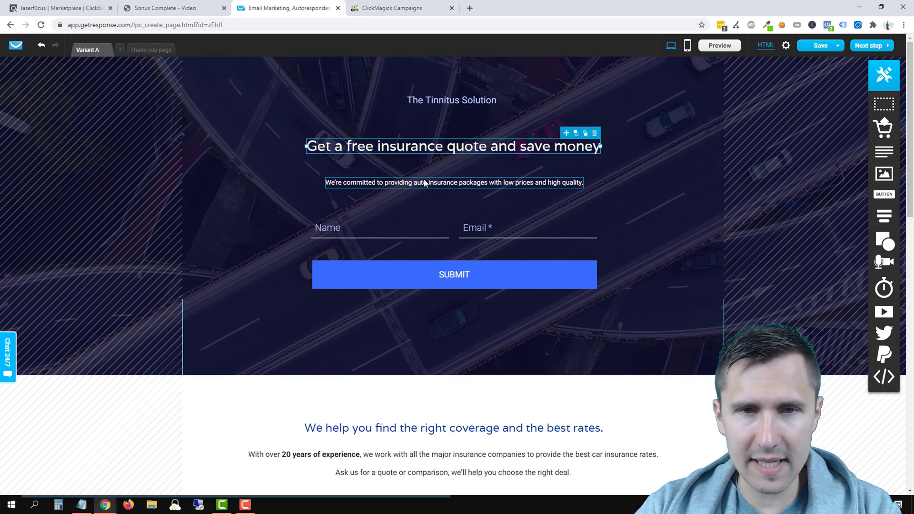
pyautogui.click(478, 247)
pyautogui.moveTo(636, 239); pyautogui.dragTo(637, 258)
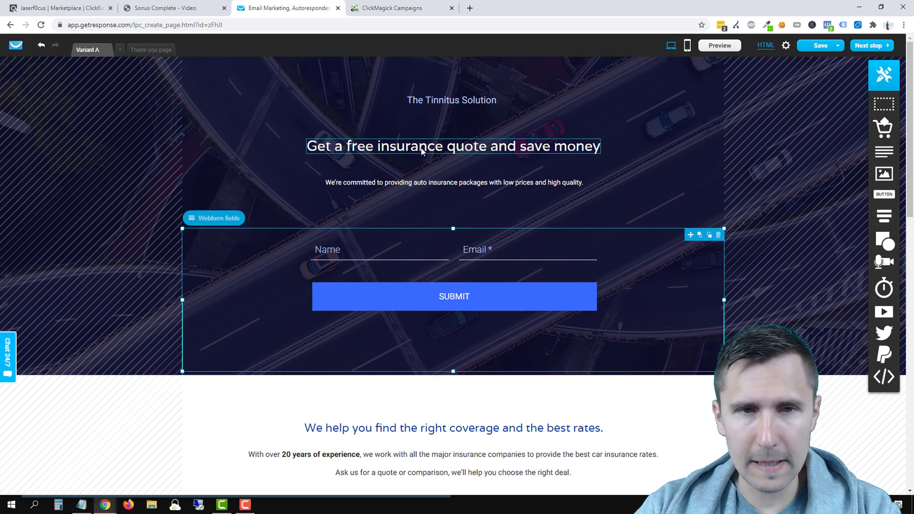
pyautogui.click(189, 8)
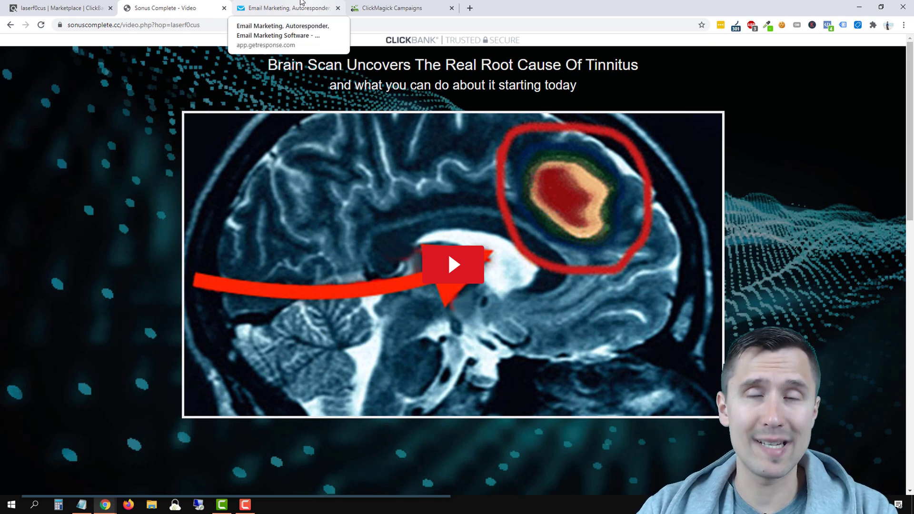
pyautogui.click(283, 5)
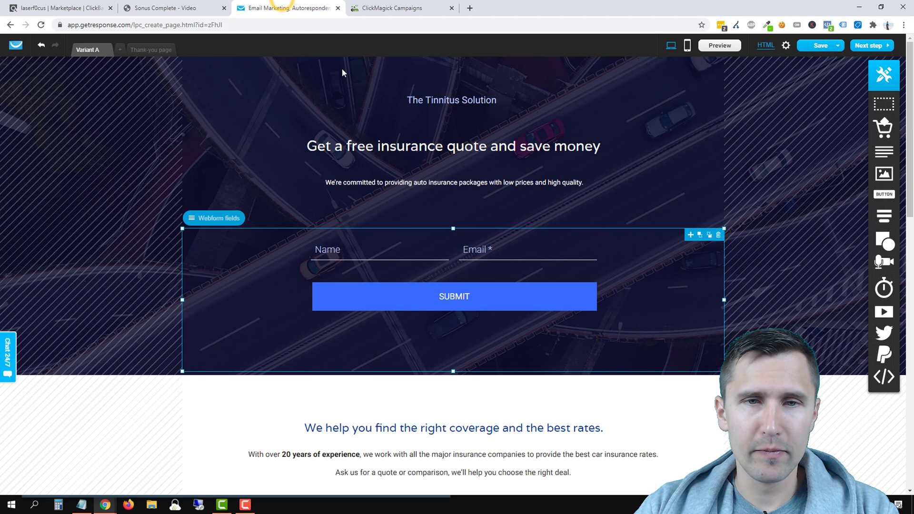
# Step: Replace the headline with 'FREE Video Reveals the Root Cause of Tinnitus and What YOU Can Do About It Today' and adjust its line spacing
pyautogui.doubleClick(425, 146)
pyautogui.write('Fr')
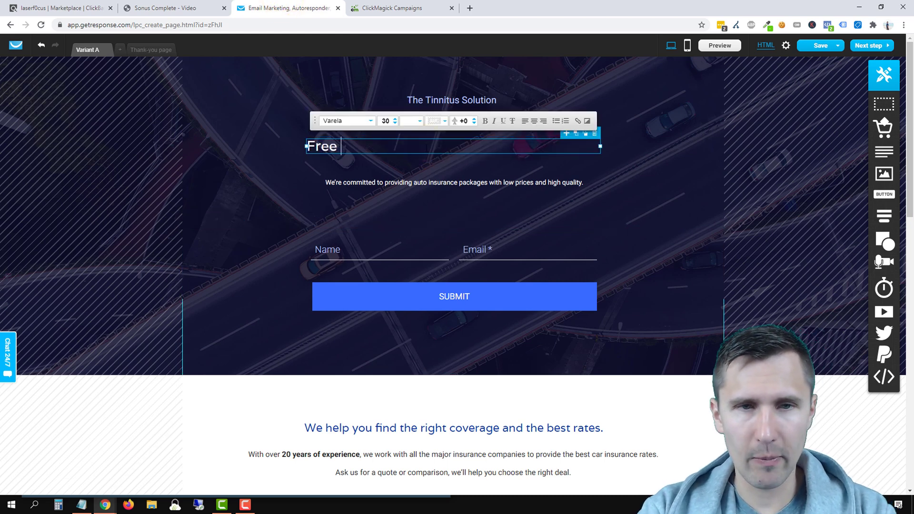
pyautogui.write('EE Vid')
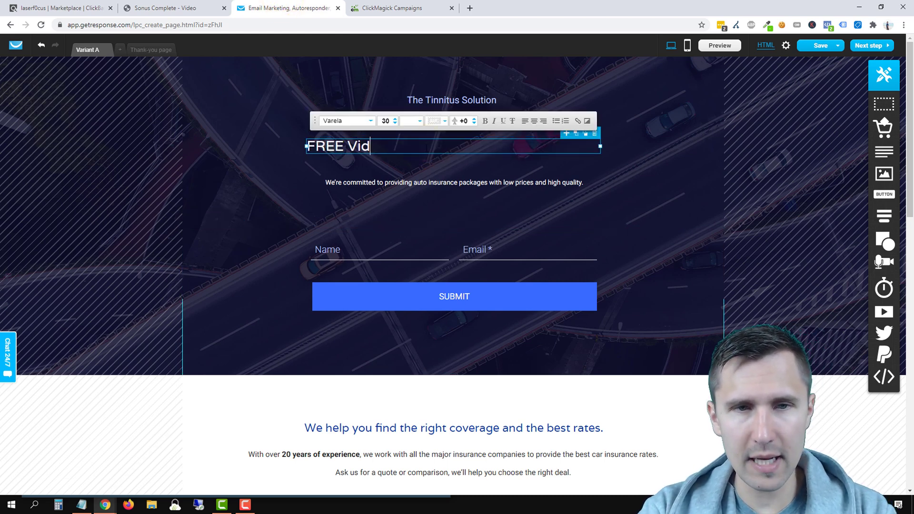
pyautogui.write('eo Reveals')
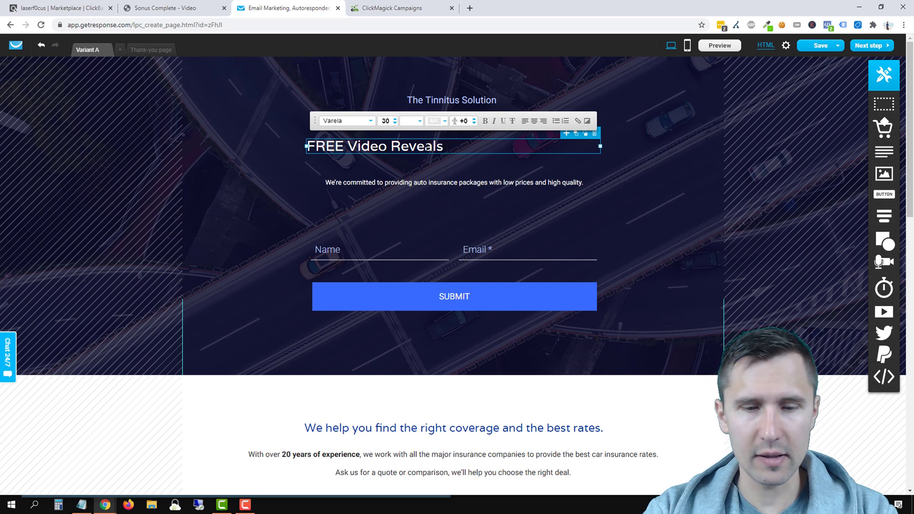
pyautogui.write(' the Root ')
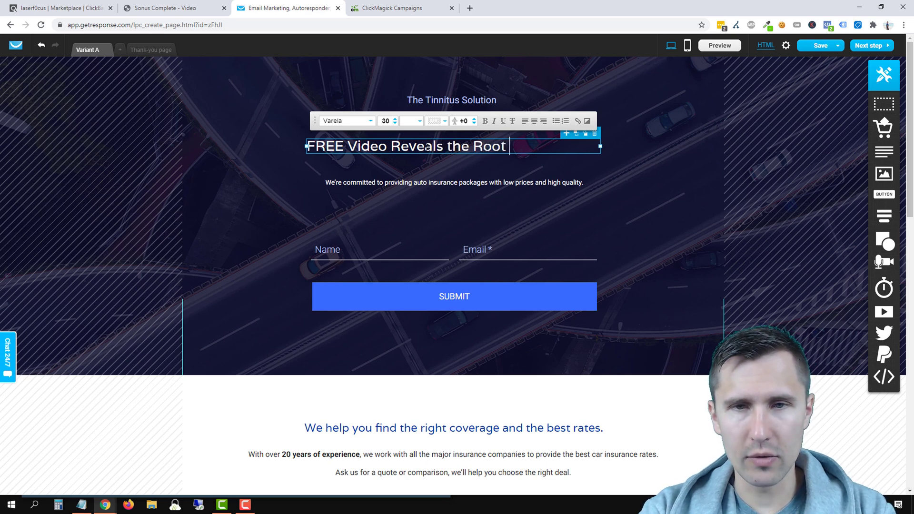
pyautogui.write('Cause of Tinnitus')
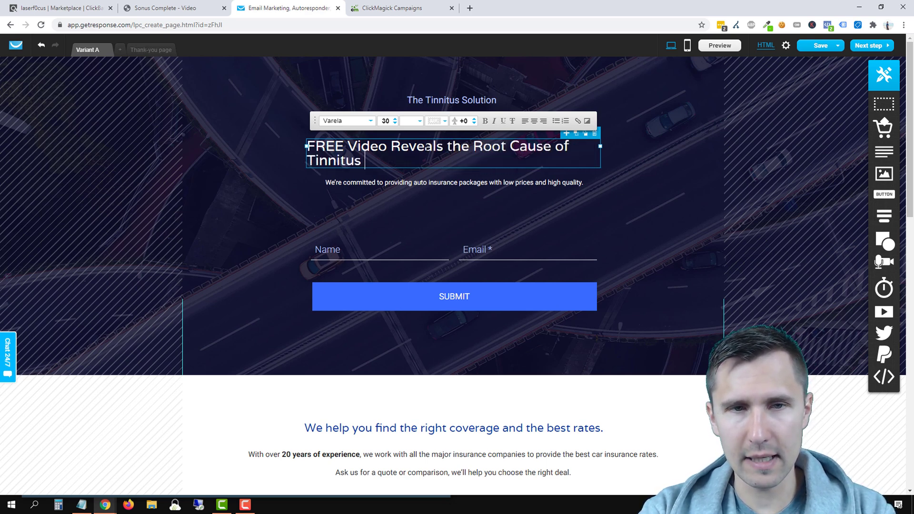
pyautogui.write(' and What YOU ')
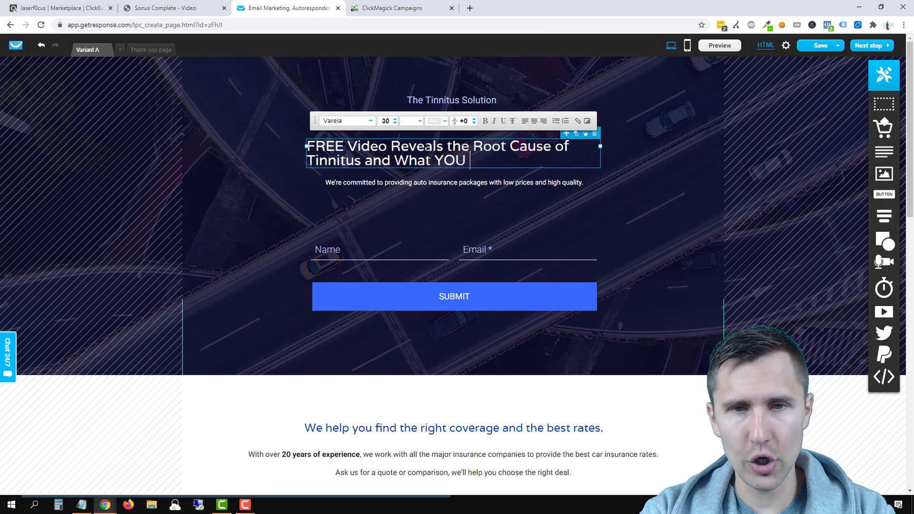
pyautogui.write('Can Do About It T')
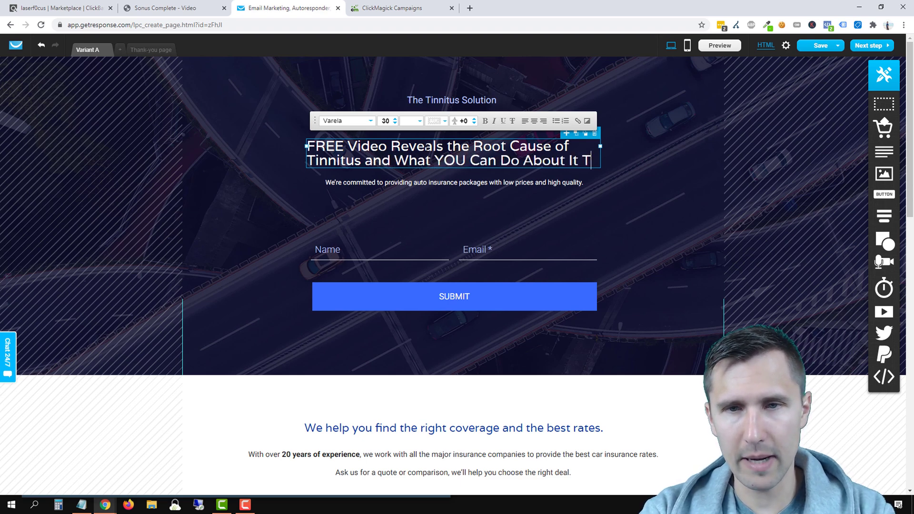
pyautogui.write('oday')
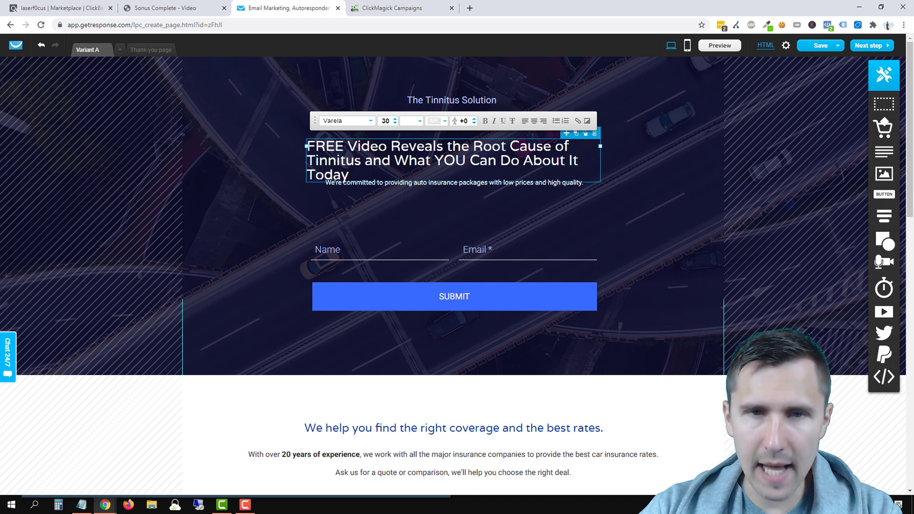
pyautogui.tripleClick(403, 160)
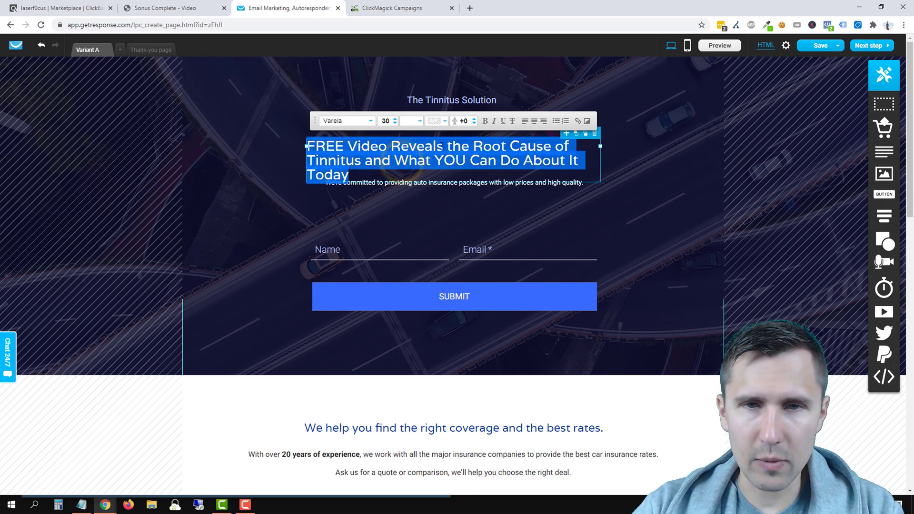
pyautogui.click(475, 119)
pyautogui.click(475, 119)
pyautogui.click(474, 119)
pyautogui.click(474, 119)
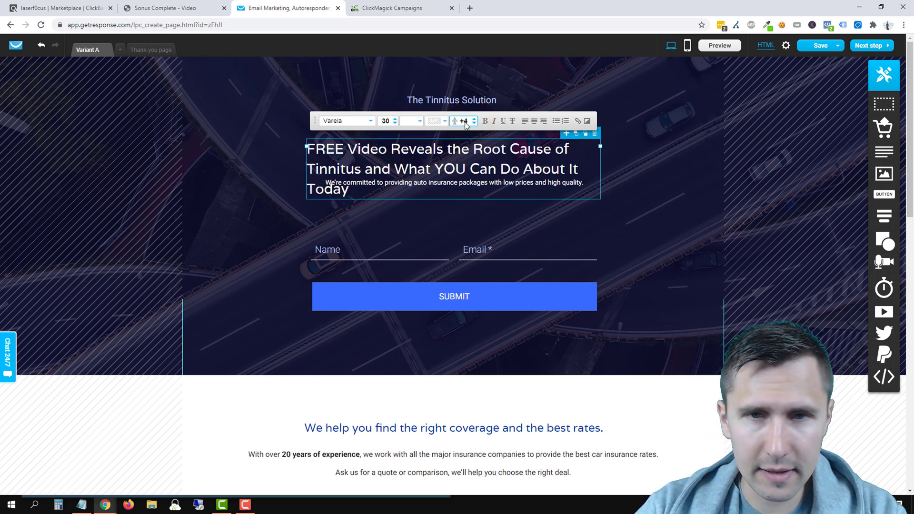
pyautogui.click(474, 123)
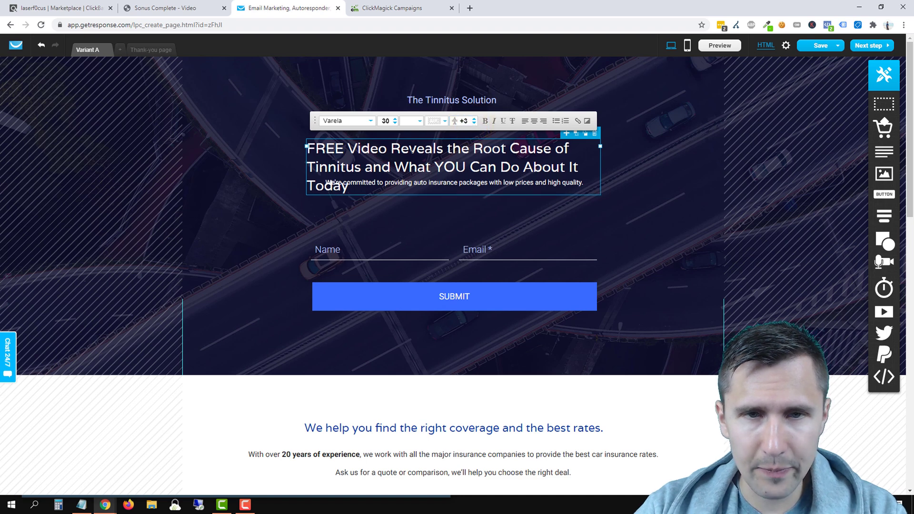
# Step: Widen the headline box to two lines, move the subtitle down, and centre-align the headline
pyautogui.moveTo(600, 146); pyautogui.dragTo(686, 153)
pyautogui.moveTo(546, 185); pyautogui.dragTo(551, 222)
pyautogui.click(495, 173)
pyautogui.doubleClick(495, 173)
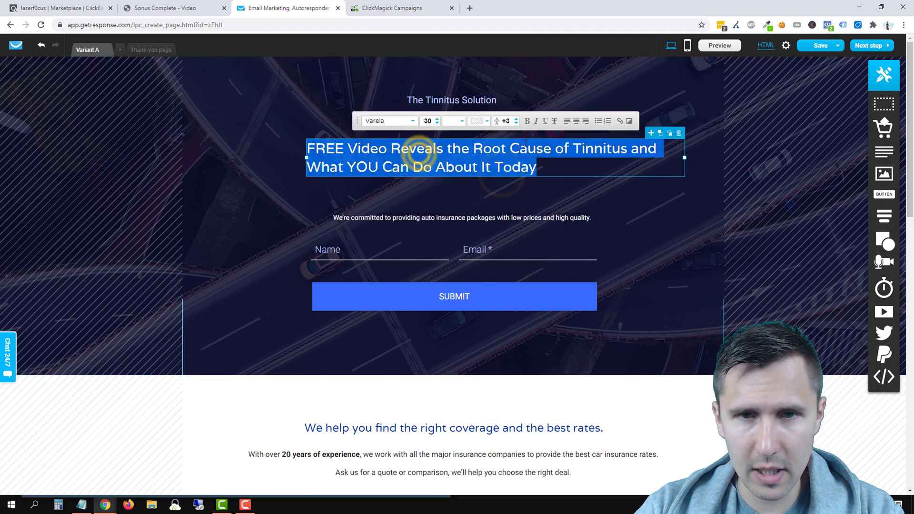
pyautogui.click(577, 121)
pyautogui.click(470, 194)
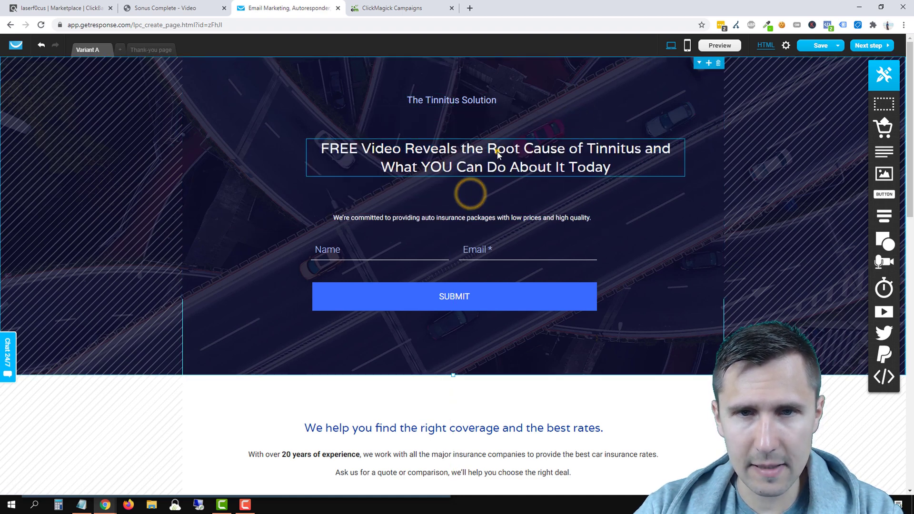
pyautogui.moveTo(497, 152); pyautogui.dragTo(464, 152)
# Step: Raise the headline font size to 37, widen its box and recentre it on the page
pyautogui.doubleClick(449, 151)
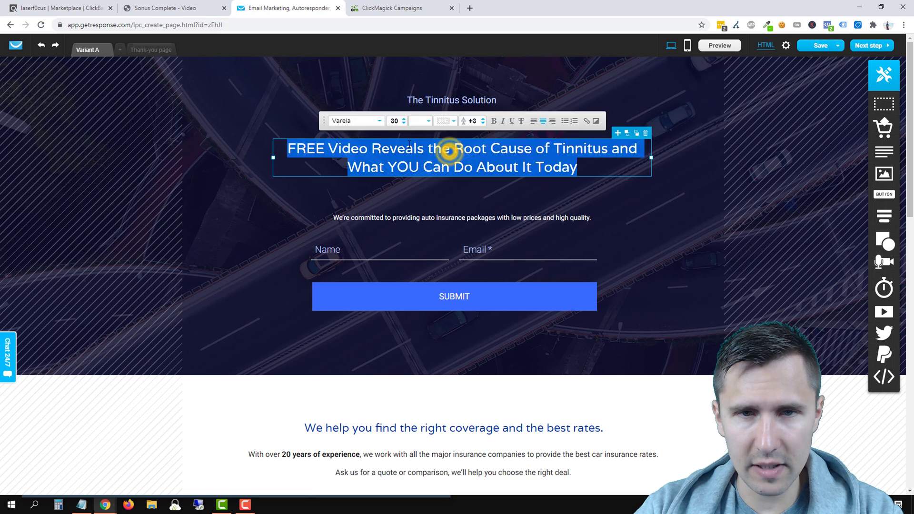
pyautogui.click(404, 118)
pyautogui.click(404, 118)
pyautogui.click(405, 119)
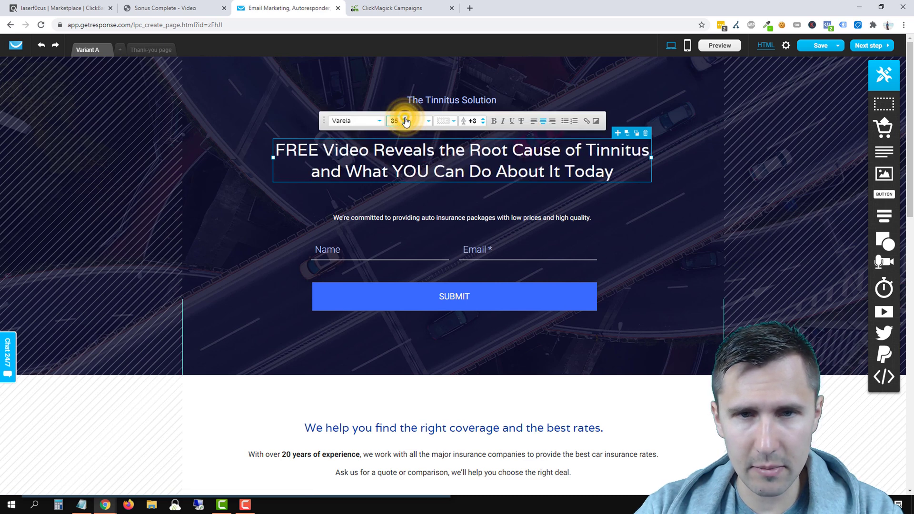
pyautogui.click(405, 119)
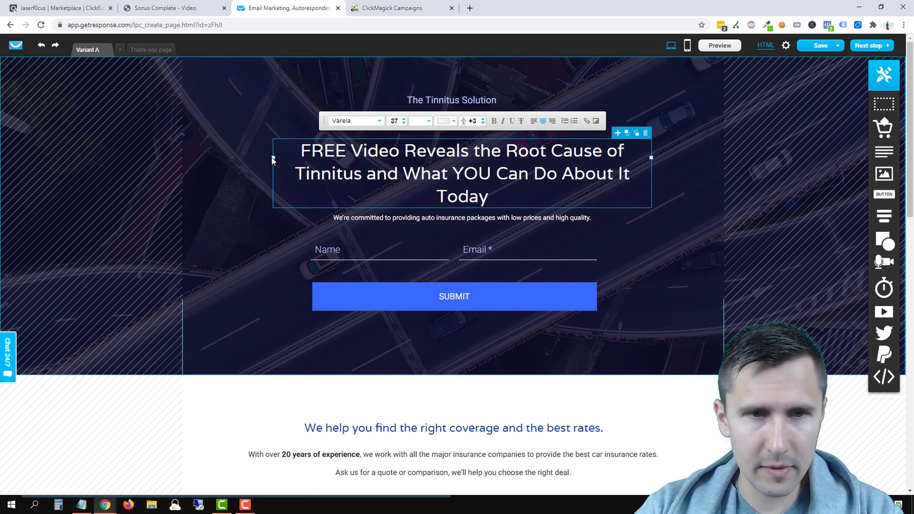
pyautogui.moveTo(272, 157); pyautogui.dragTo(254, 165)
pyautogui.click(581, 243)
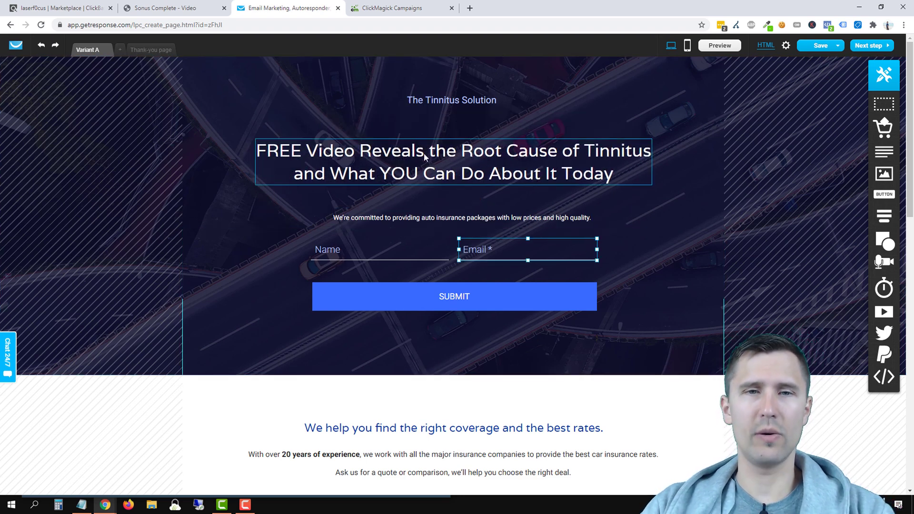
pyautogui.moveTo(423, 152)
pyautogui.mouseDown()
pyautogui.moveTo(445, 153)
pyautogui.moveTo(426, 153)
pyautogui.moveTo(435, 150)
pyautogui.mouseUp()
pyautogui.click(622, 85)
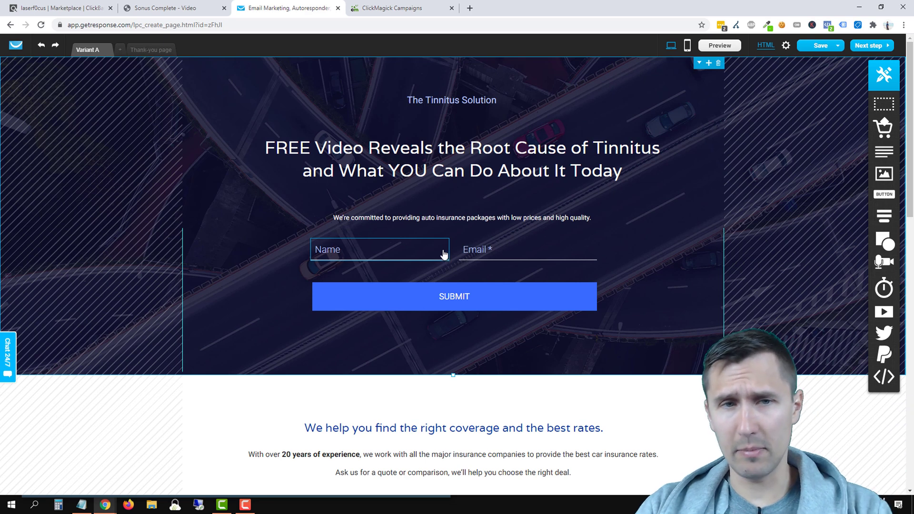
pyautogui.click(354, 156)
# Step: Underline 'FREE', italicise 'Today' and bold 'YOU' in the tinnitus headline
pyautogui.click(353, 156)
pyautogui.click(307, 149)
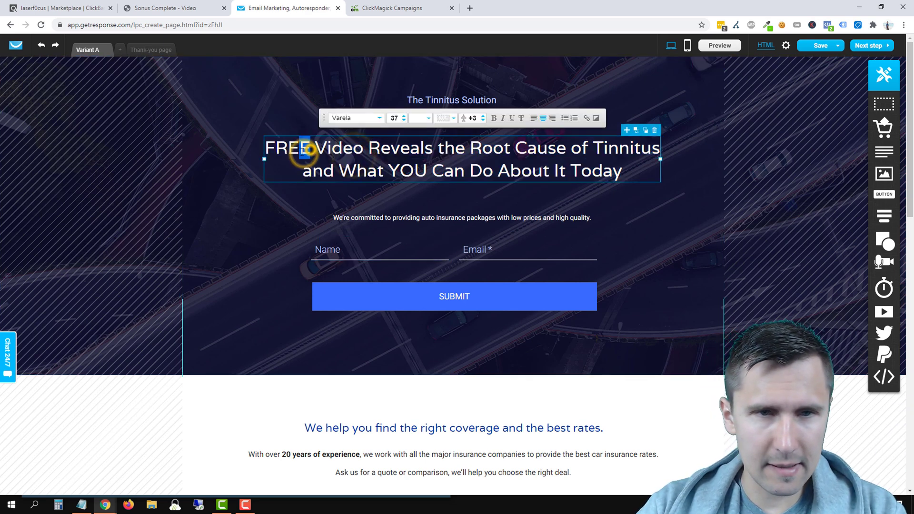
pyautogui.moveTo(310, 148); pyautogui.dragTo(269, 147)
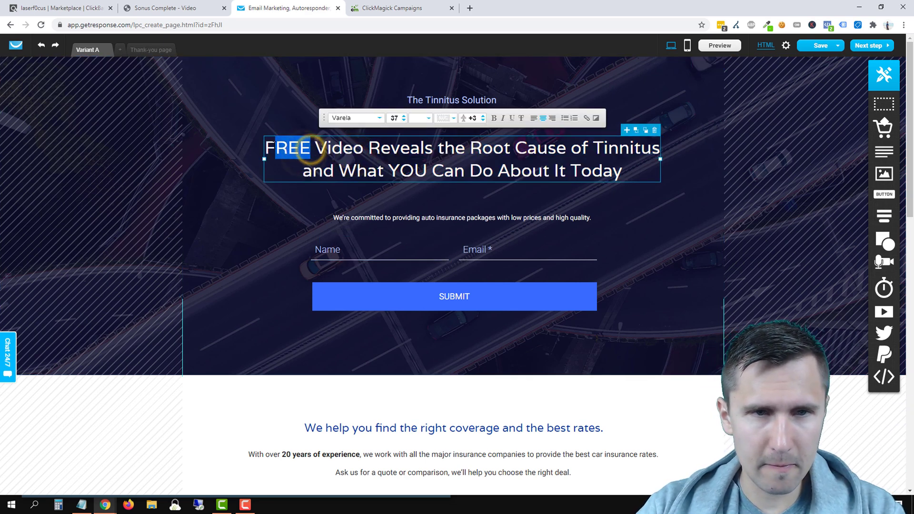
pyautogui.click(511, 119)
pyautogui.click(427, 173)
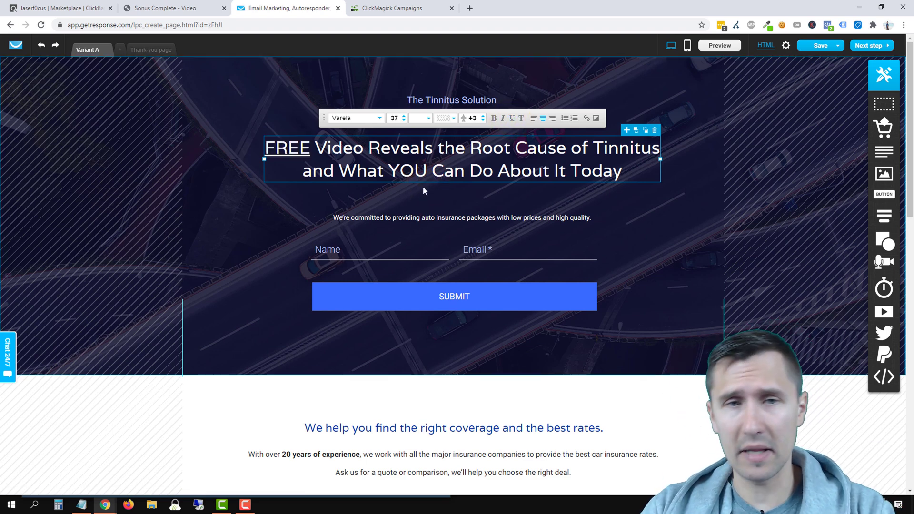
pyautogui.doubleClick(595, 170)
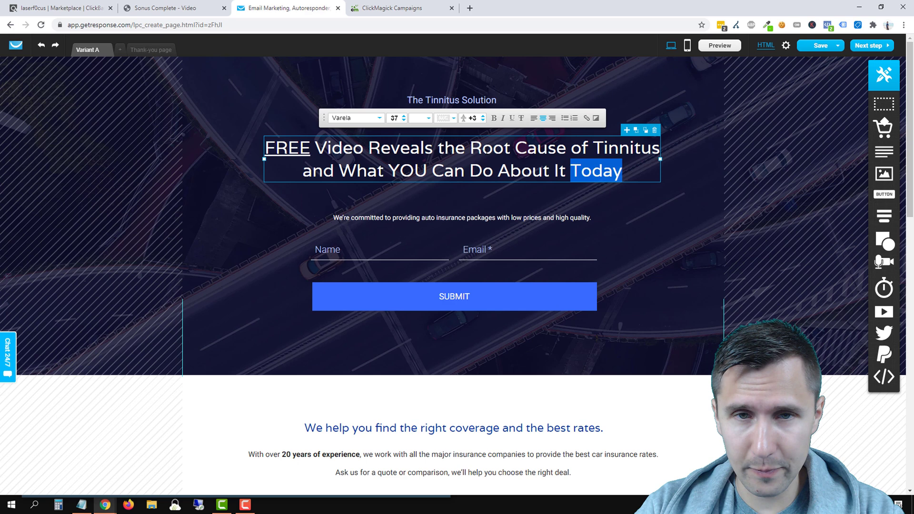
pyautogui.click(513, 119)
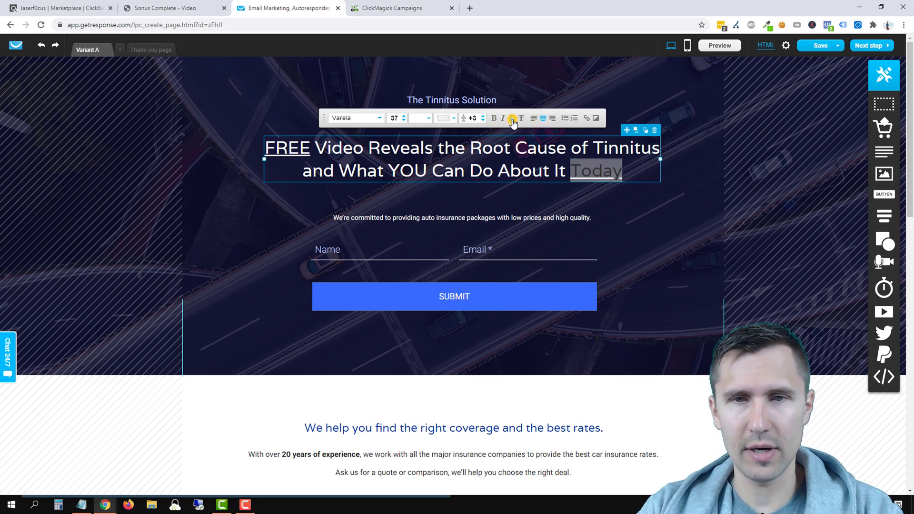
pyautogui.click(512, 119)
pyautogui.click(503, 119)
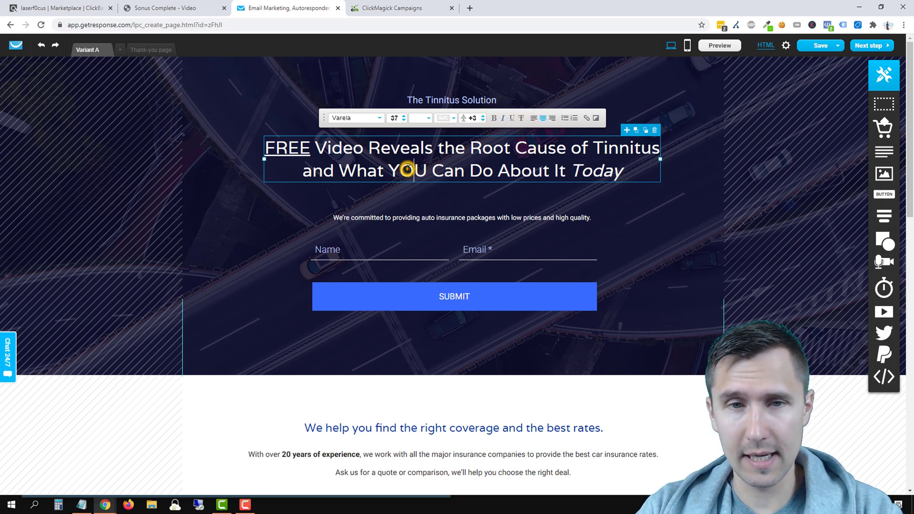
pyautogui.doubleClick(407, 170)
pyautogui.click(493, 118)
pyautogui.click(709, 256)
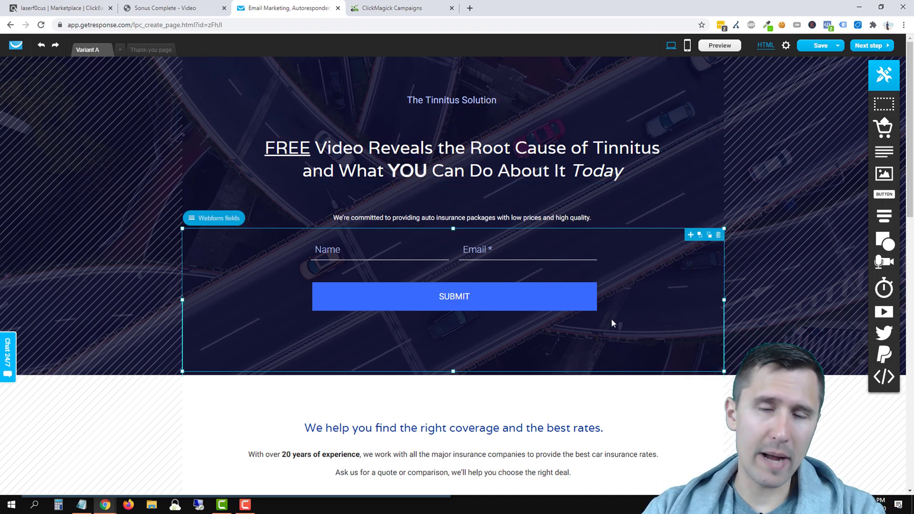
# Step: Replace the subtitle with 'Simply enter your name and email below and we'll email you your video right away'
pyautogui.moveTo(463, 218); pyautogui.dragTo(451, 213)
pyautogui.tripleClick(448, 212)
pyautogui.write("Simply enter your name and email below and we'll email you your video right away")
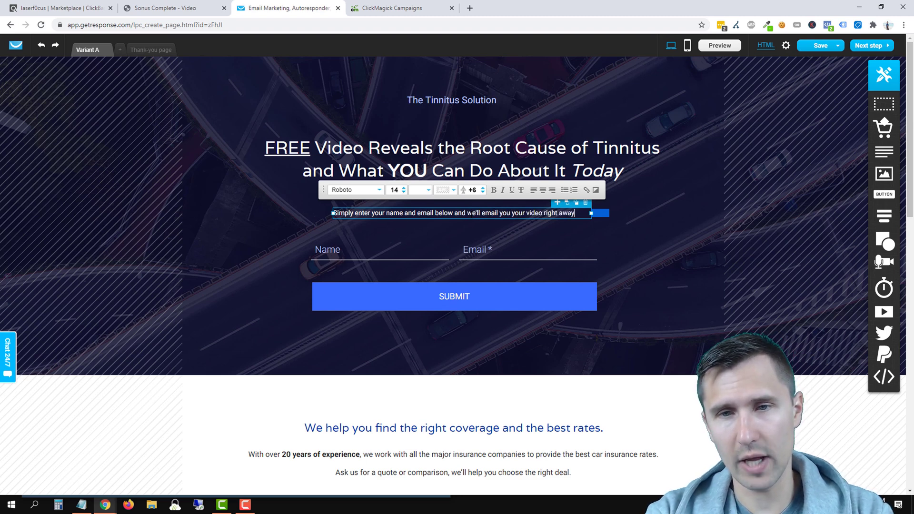
pyautogui.click(480, 228)
# Step: Enlarge the subtitle font, widen its box to one line and centre it above the form
pyautogui.moveTo(469, 208); pyautogui.dragTo(467, 205)
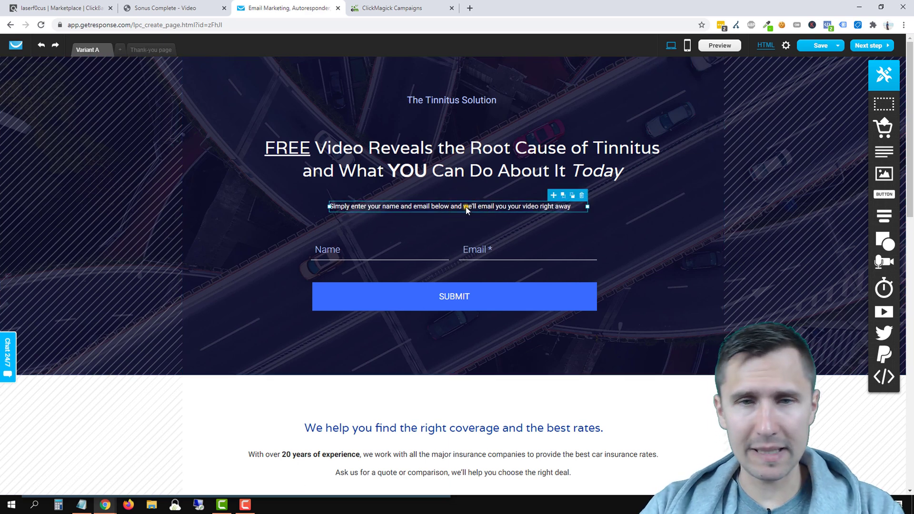
pyautogui.doubleClick(467, 209)
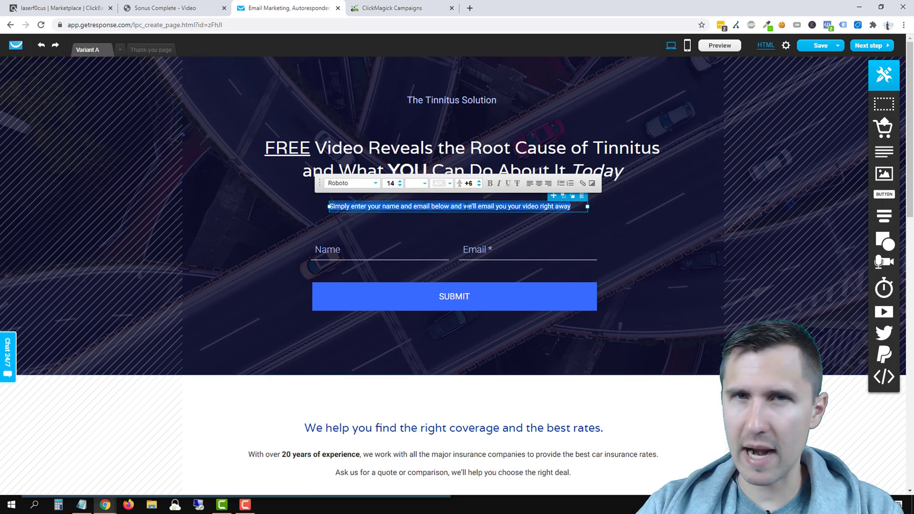
pyautogui.click(399, 181)
pyautogui.click(399, 181)
pyautogui.click(399, 181)
pyautogui.click(590, 236)
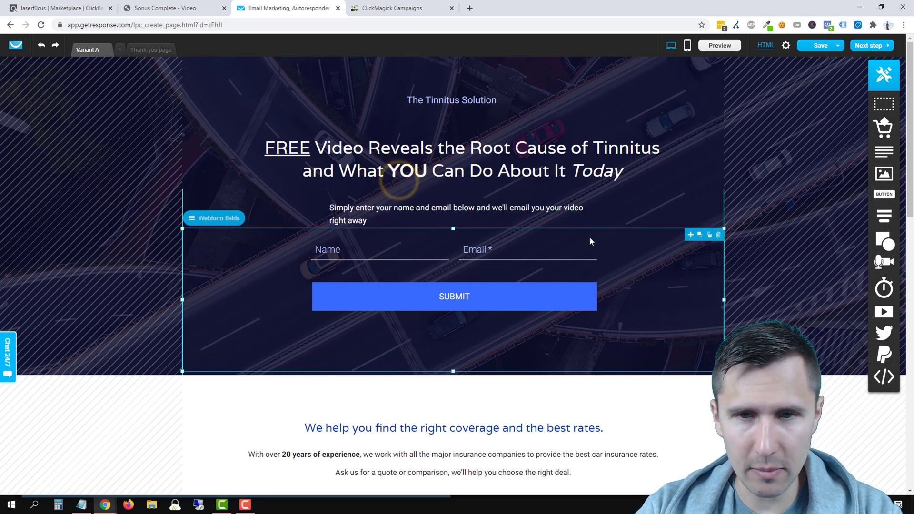
pyautogui.moveTo(587, 215); pyautogui.dragTo(629, 213)
pyautogui.click(521, 206)
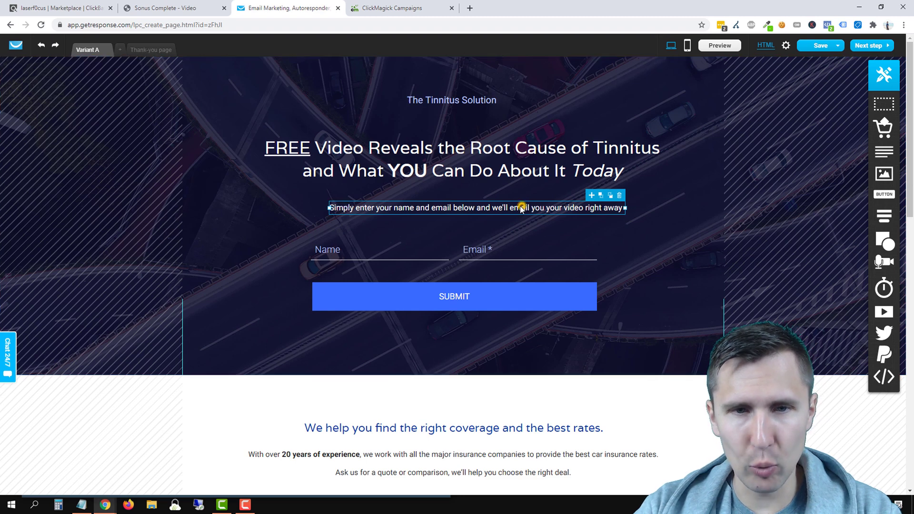
pyautogui.moveTo(506, 212); pyautogui.dragTo(498, 211)
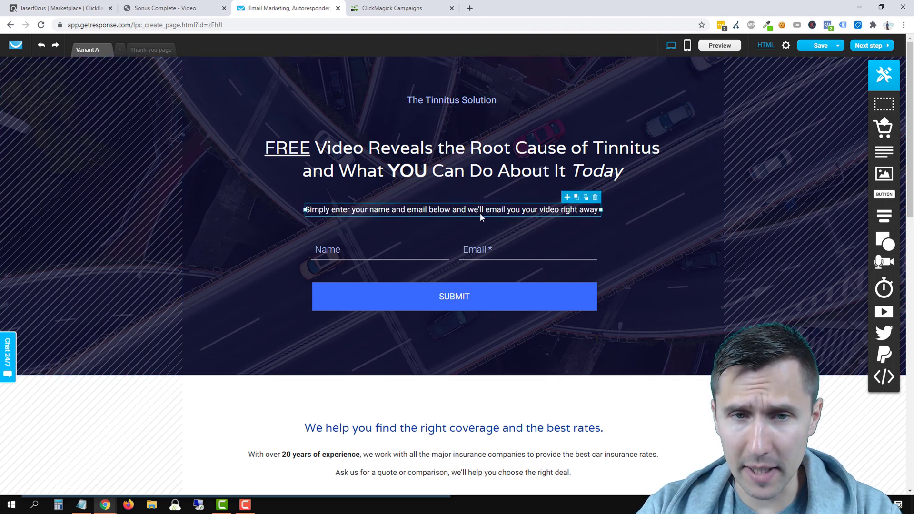
pyautogui.click(693, 214)
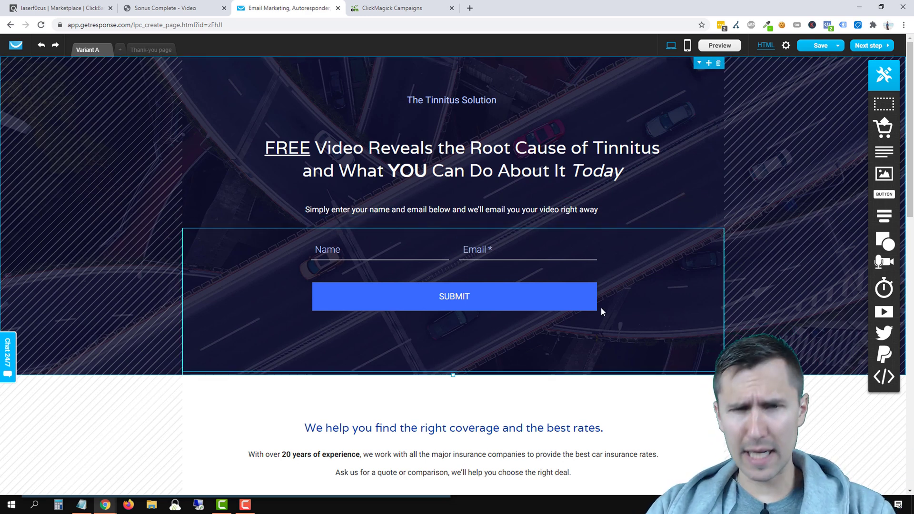
pyautogui.click(369, 342)
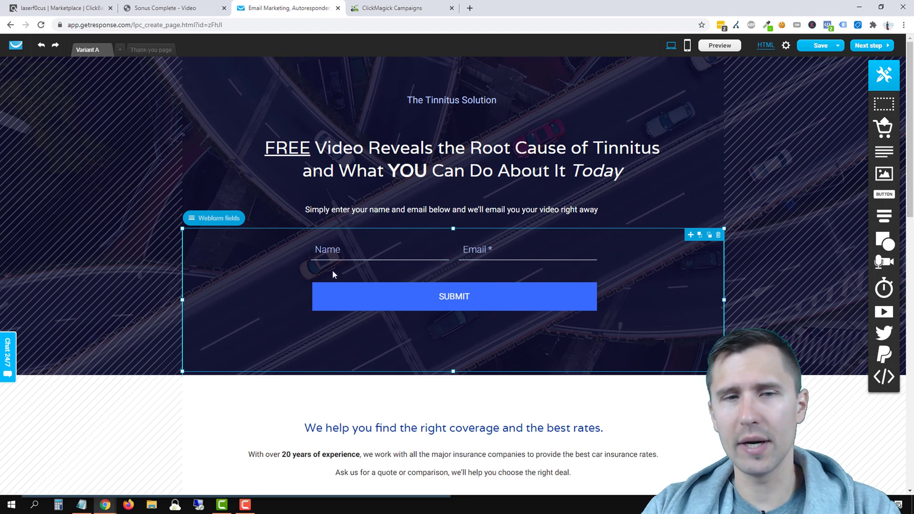
# Step: In the signup form's field list, add the age field and then remove it again
pyautogui.click(345, 250)
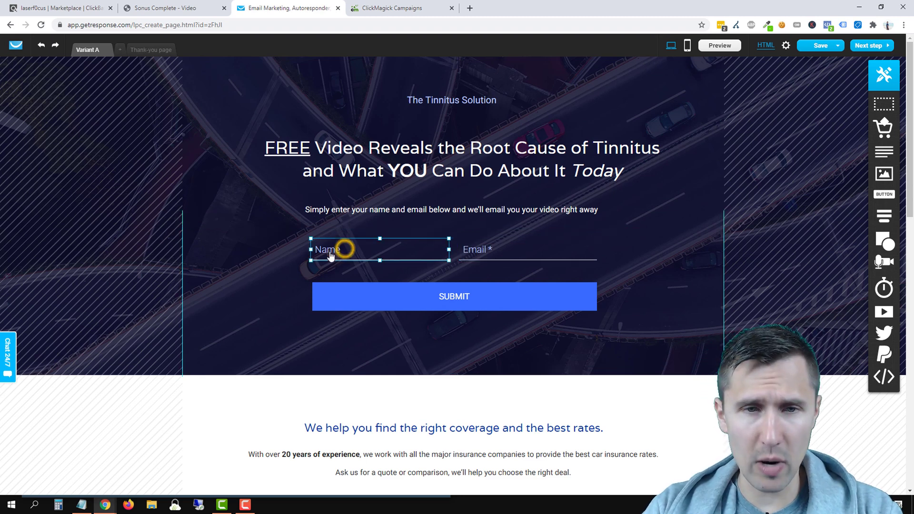
pyautogui.click(287, 268)
pyautogui.click(227, 219)
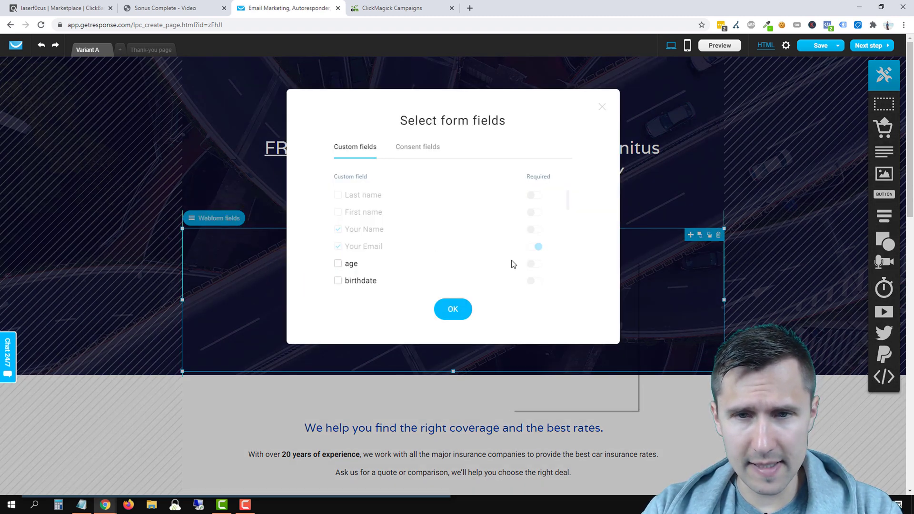
pyautogui.click(426, 231)
pyautogui.click(353, 234)
pyautogui.scroll(-1, 365, 235)
pyautogui.click(338, 216)
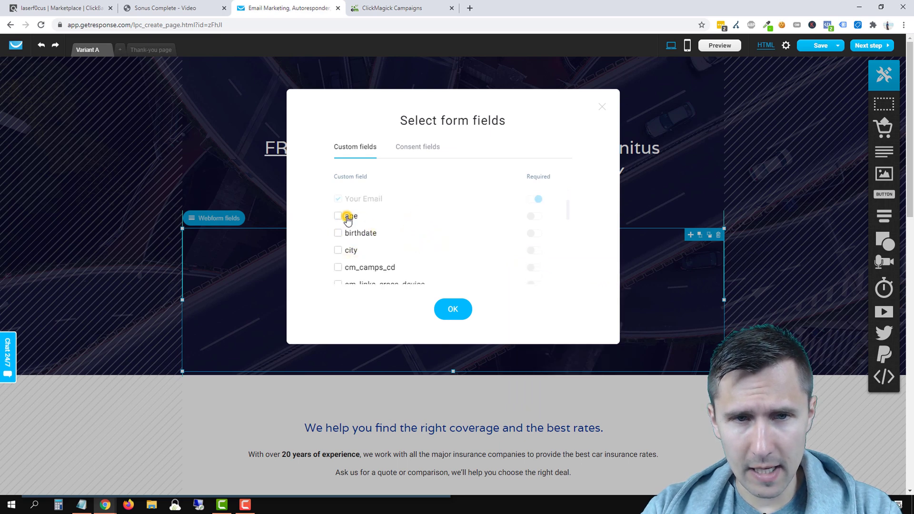
pyautogui.click(338, 216)
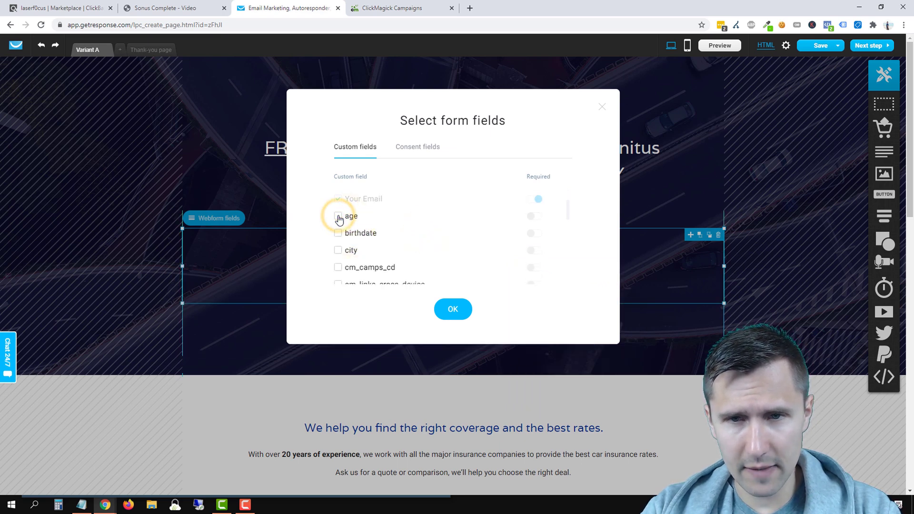
# Step: Include the Your Name field, confirm the field choices, and delete the signup form from the hero
pyautogui.scroll(1, 342, 224)
pyautogui.click(337, 229)
pyautogui.click(538, 230)
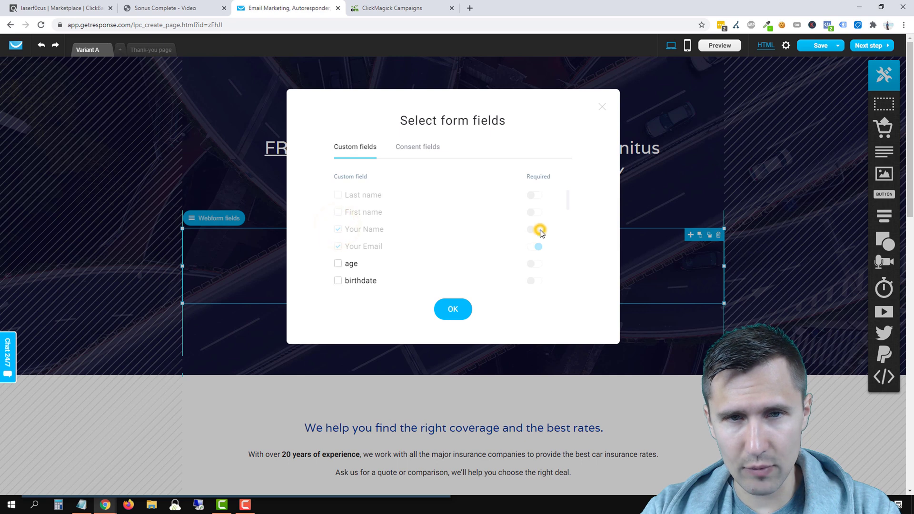
pyautogui.click(460, 309)
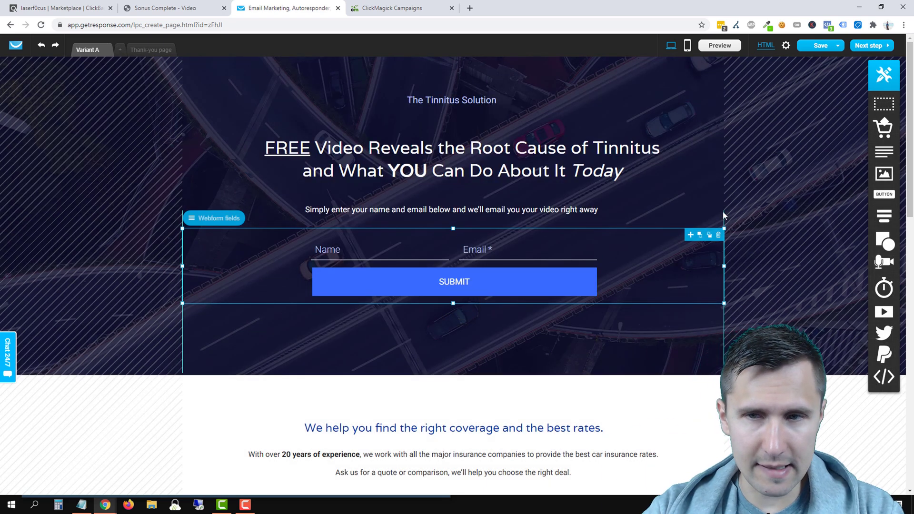
pyautogui.click(718, 235)
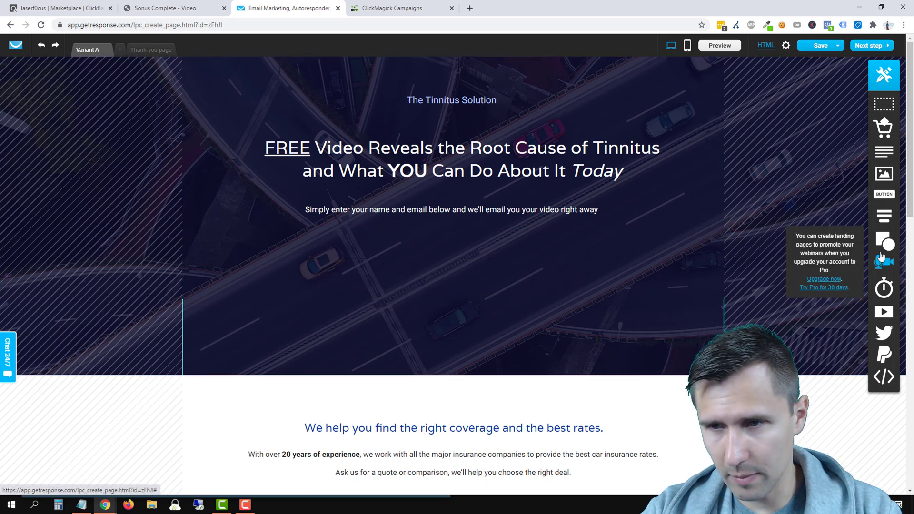
# Step: Add a new webform, widen it, put Your Email beside Your Name, and make the name field required
pyautogui.moveTo(883, 216)
pyautogui.moveTo(848, 219); pyautogui.dragTo(412, 285)
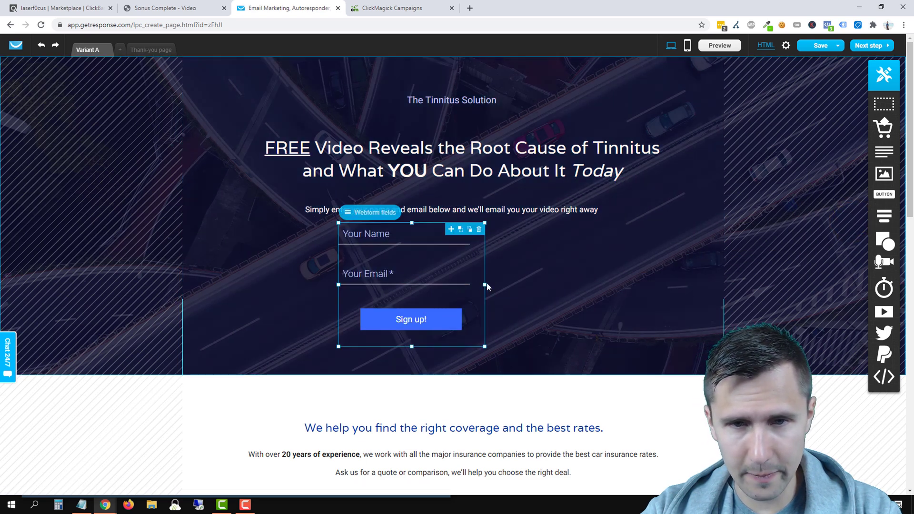
pyautogui.moveTo(485, 285); pyautogui.dragTo(671, 285)
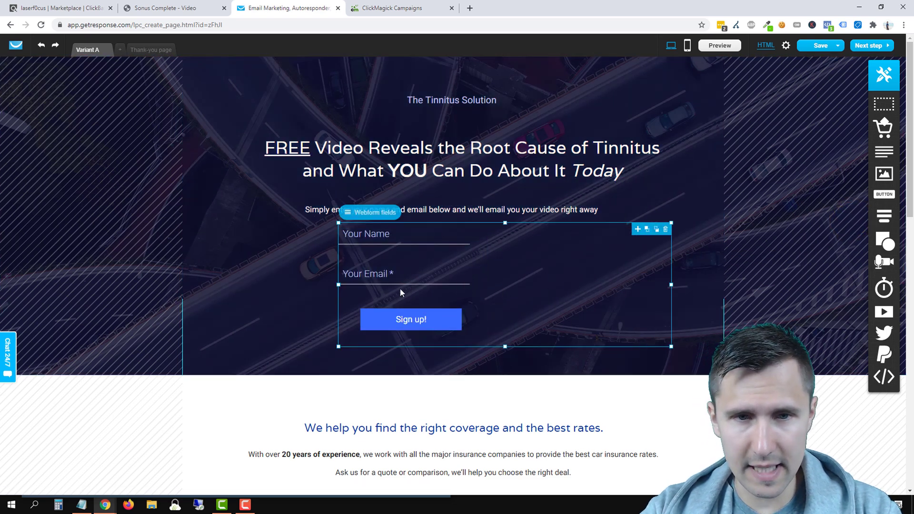
pyautogui.moveTo(390, 279); pyautogui.dragTo(553, 244)
pyautogui.click(281, 255)
pyautogui.click(387, 257)
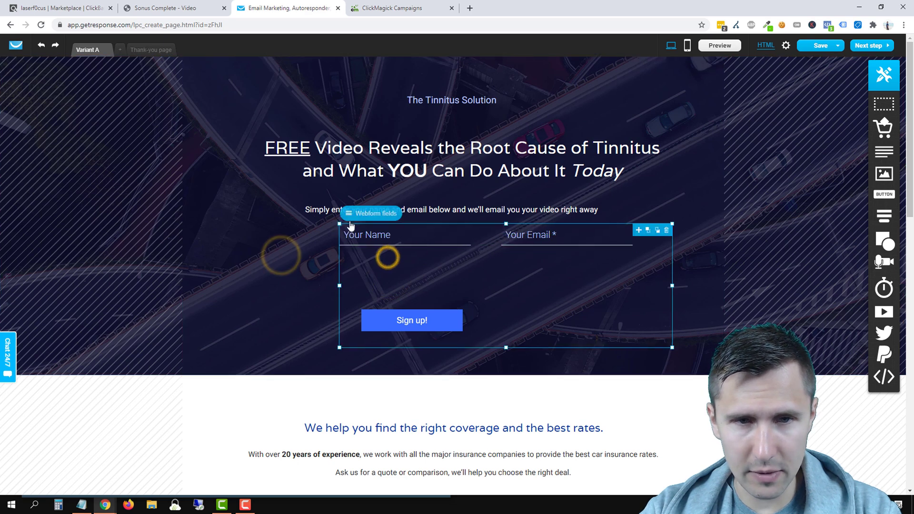
pyautogui.click(356, 214)
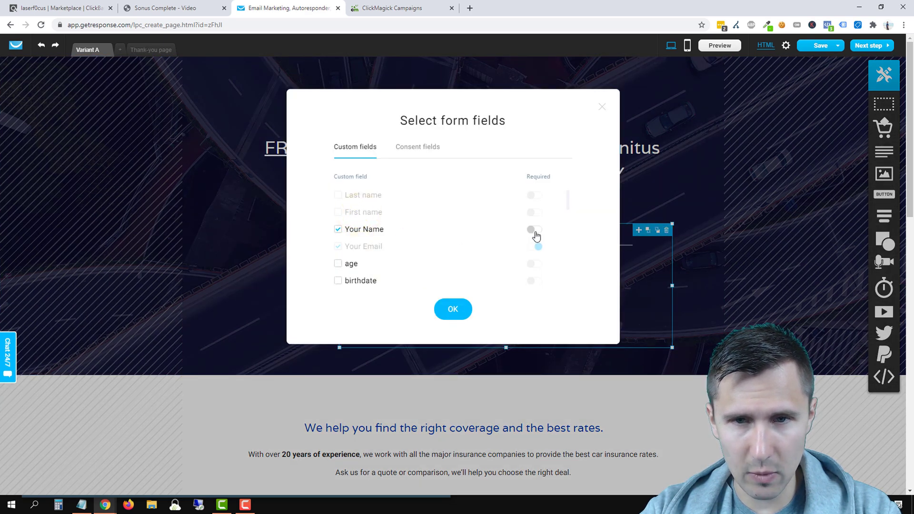
pyautogui.click(445, 309)
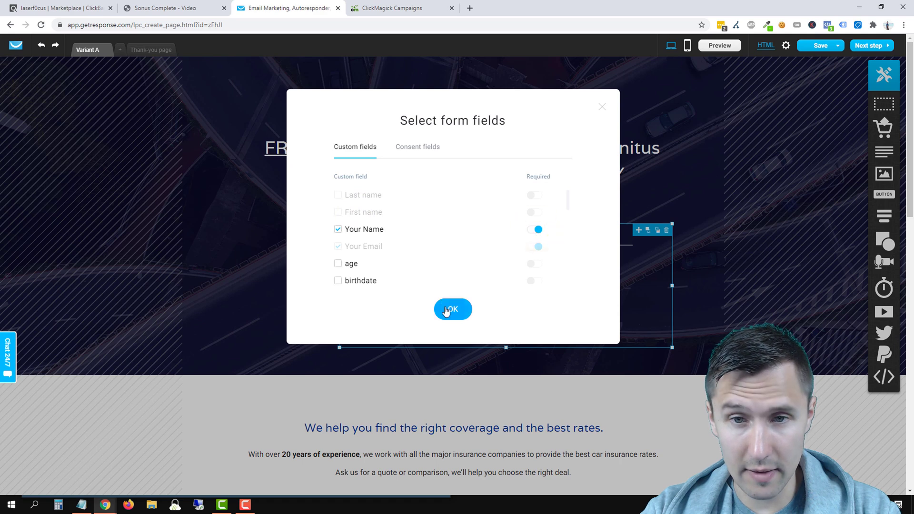
# Step: Rewrite the Your Name and Your Email field labels
pyautogui.click(361, 241)
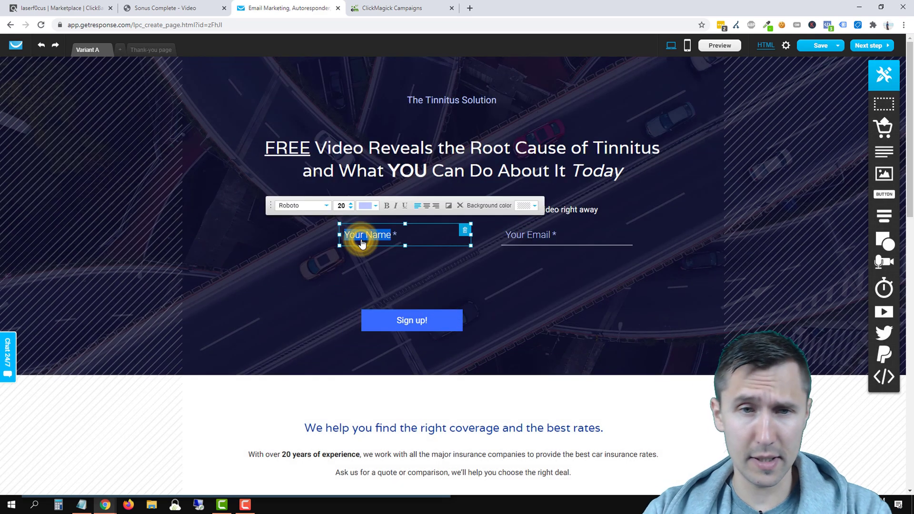
pyautogui.click(362, 242)
pyautogui.write('Enter')
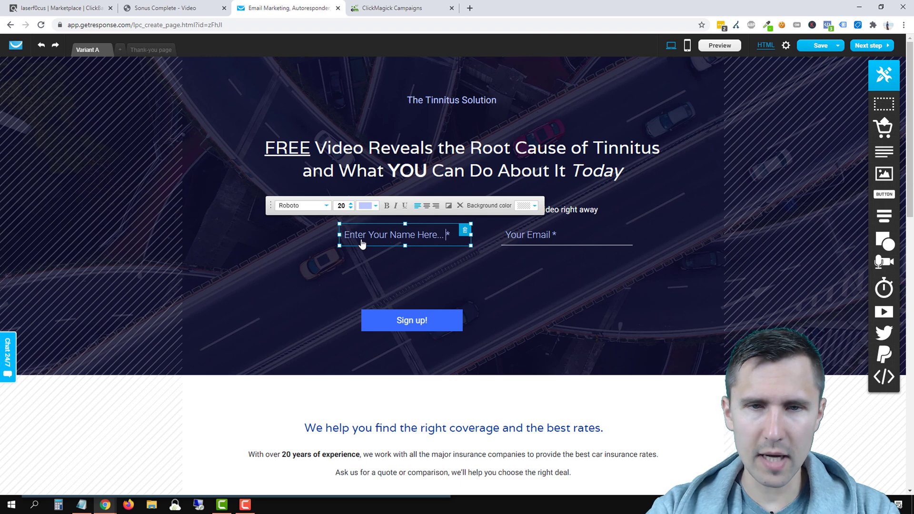
pyautogui.click(522, 235)
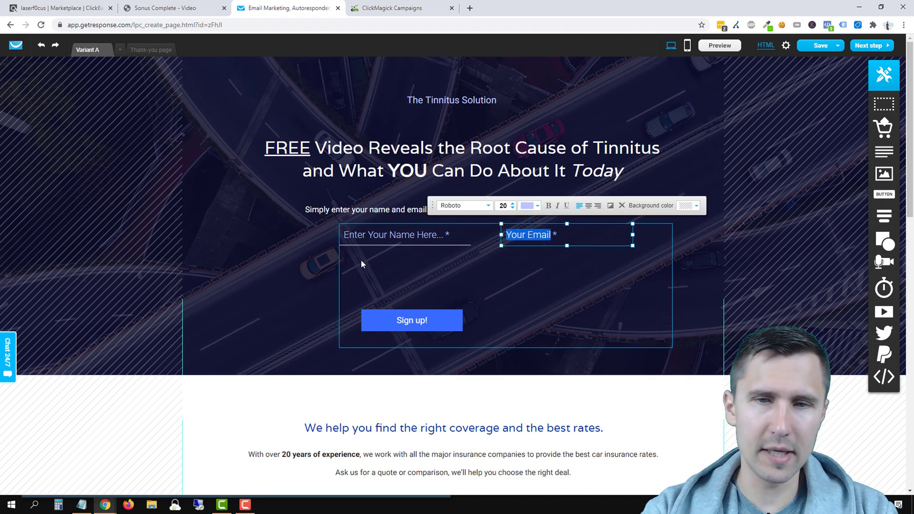
pyautogui.write('Enter')
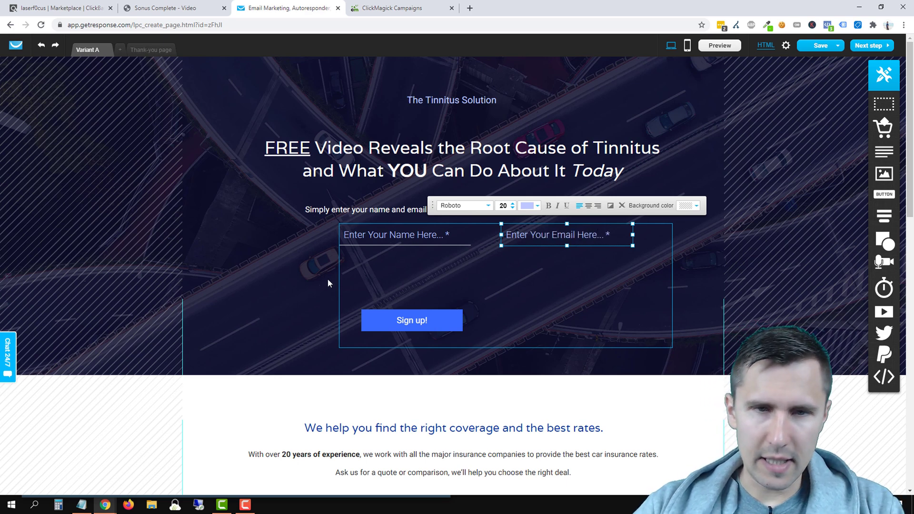
pyautogui.click(306, 280)
# Step: Move the button under the fields, enlarge it, and relabel it 'Send Me My Free Video Now!' at size 22
pyautogui.moveTo(419, 321); pyautogui.dragTo(635, 281)
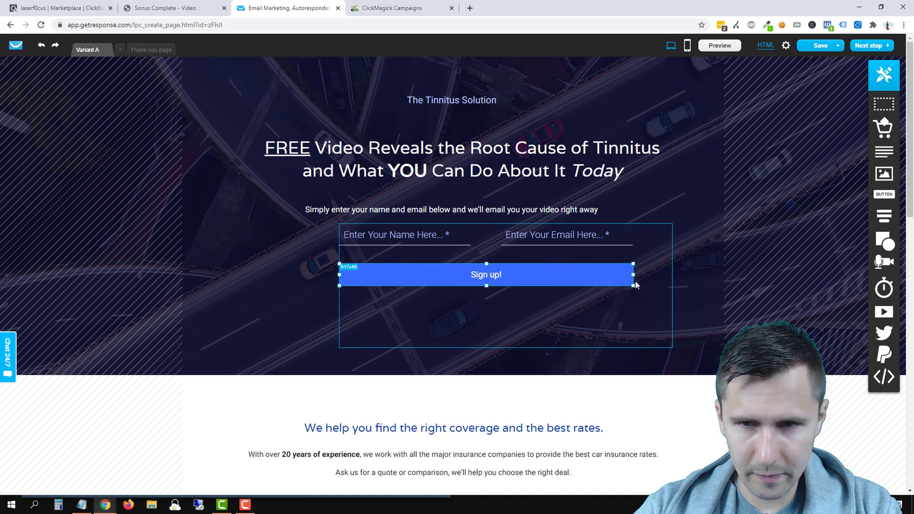
pyautogui.click(486, 285)
pyautogui.moveTo(486, 284); pyautogui.dragTo(490, 298)
pyautogui.doubleClick(487, 280)
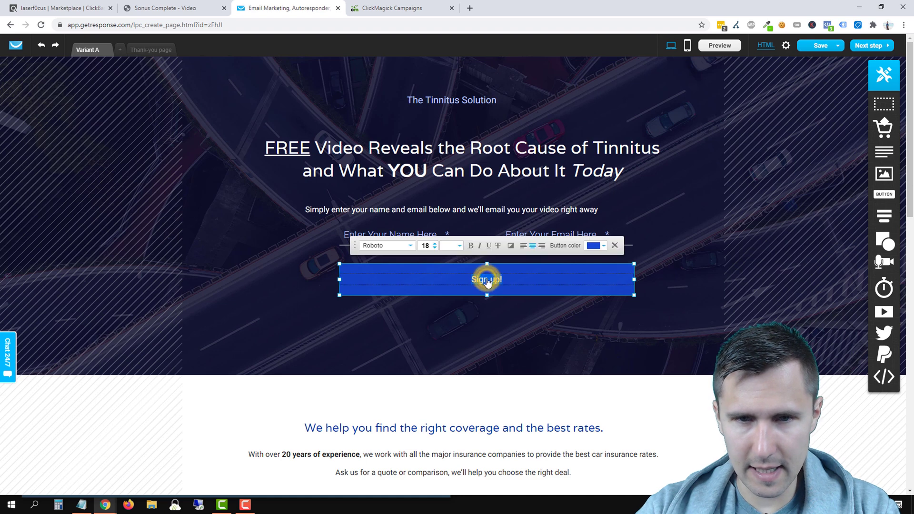
pyautogui.write('Send Me')
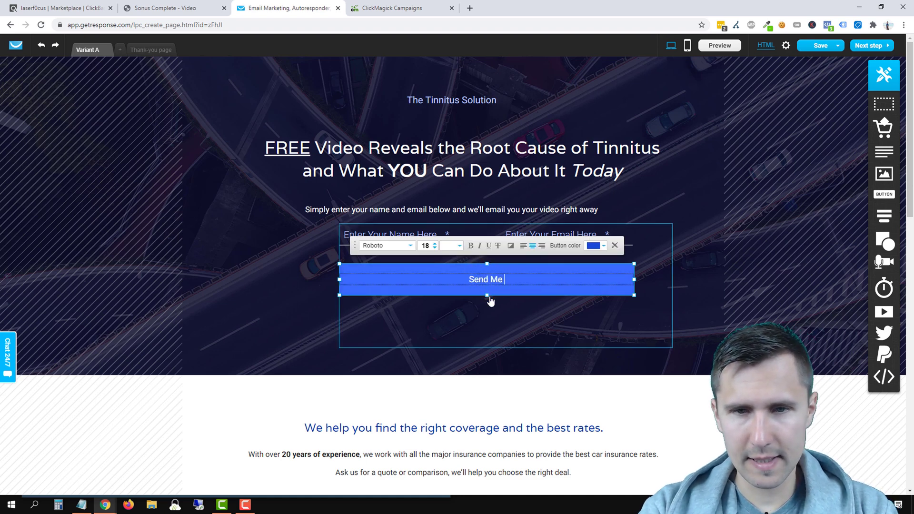
pyautogui.write(' My Free Video Now!')
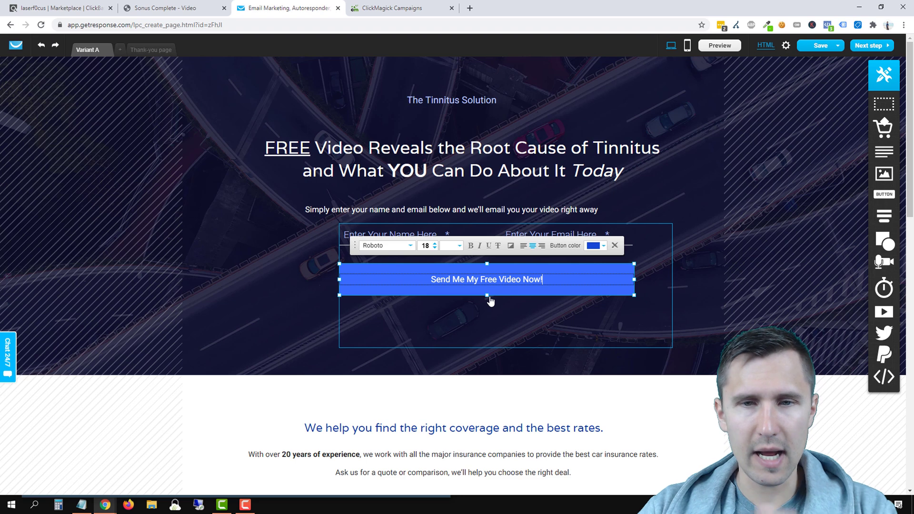
pyautogui.click(434, 243)
pyautogui.click(434, 243)
pyautogui.click(370, 312)
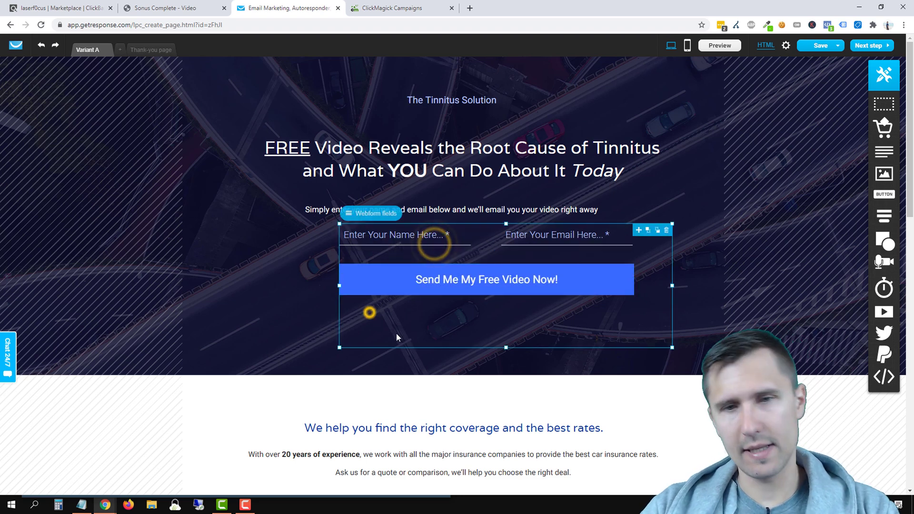
# Step: Narrow the form block, centre it, and trim the empty space below the button
pyautogui.click(572, 260)
pyautogui.moveTo(572, 260); pyautogui.dragTo(532, 266)
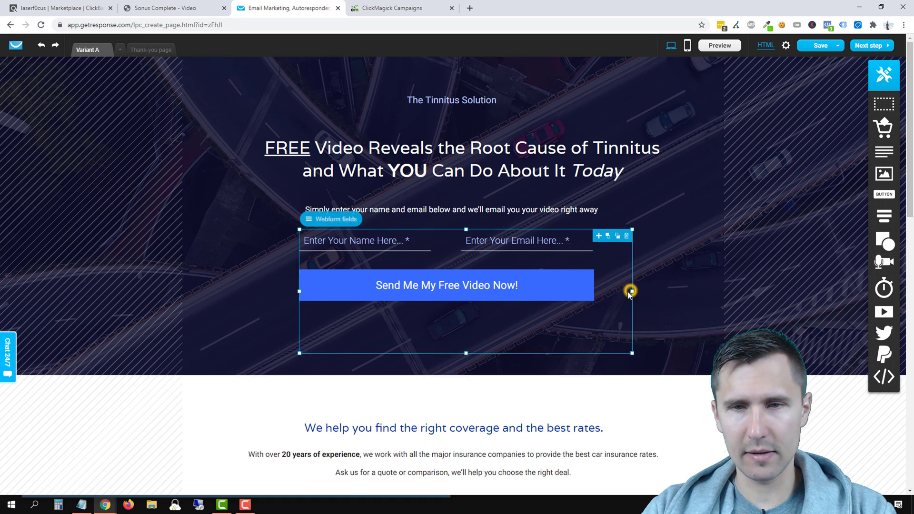
pyautogui.moveTo(632, 291); pyautogui.dragTo(595, 289)
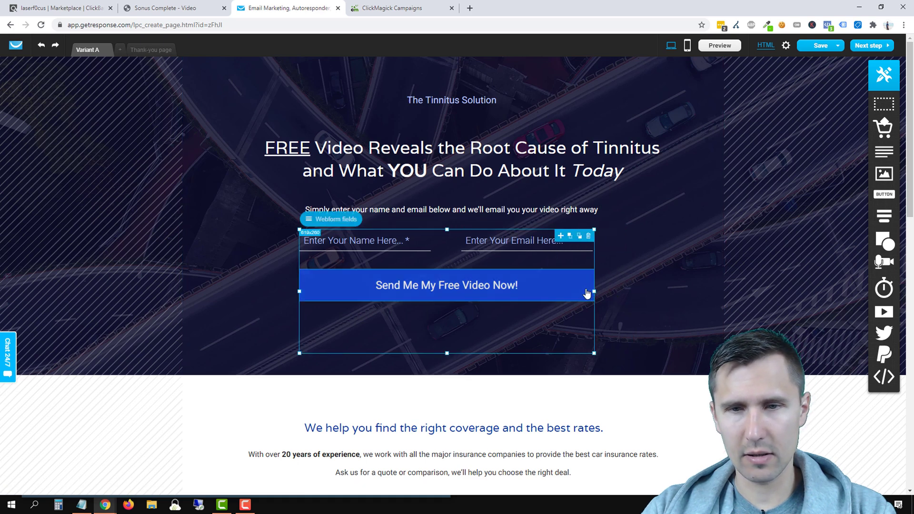
pyautogui.click(664, 272)
pyautogui.moveTo(451, 259); pyautogui.dragTo(465, 265)
pyautogui.click(701, 241)
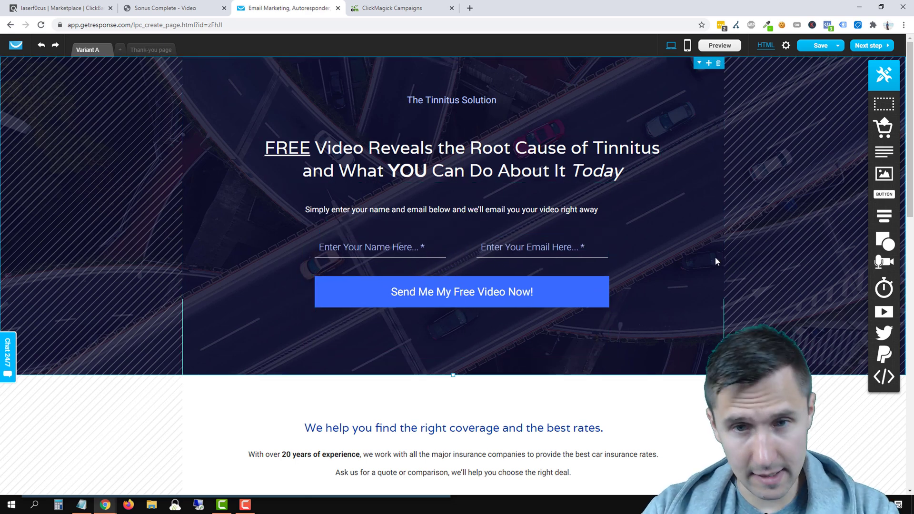
pyautogui.click(485, 324)
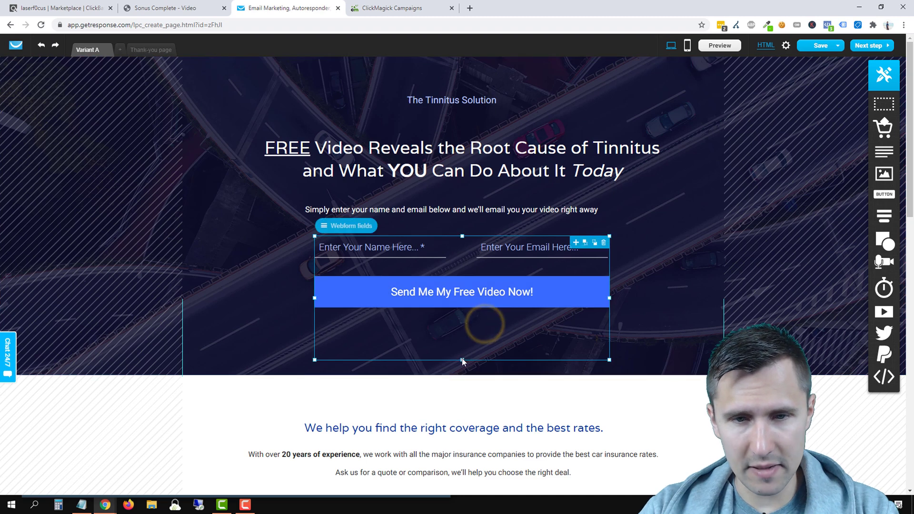
pyautogui.moveTo(462, 359); pyautogui.dragTo(475, 302)
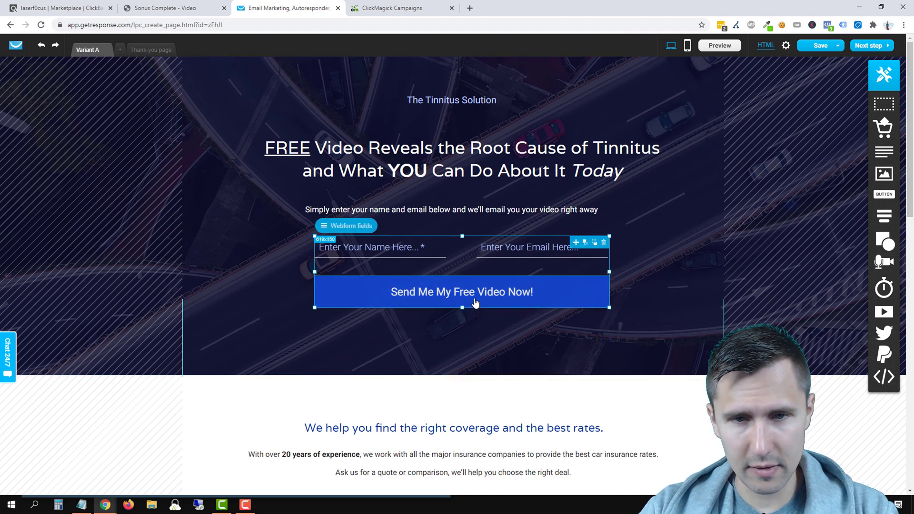
pyautogui.moveTo(469, 261); pyautogui.dragTo(468, 265)
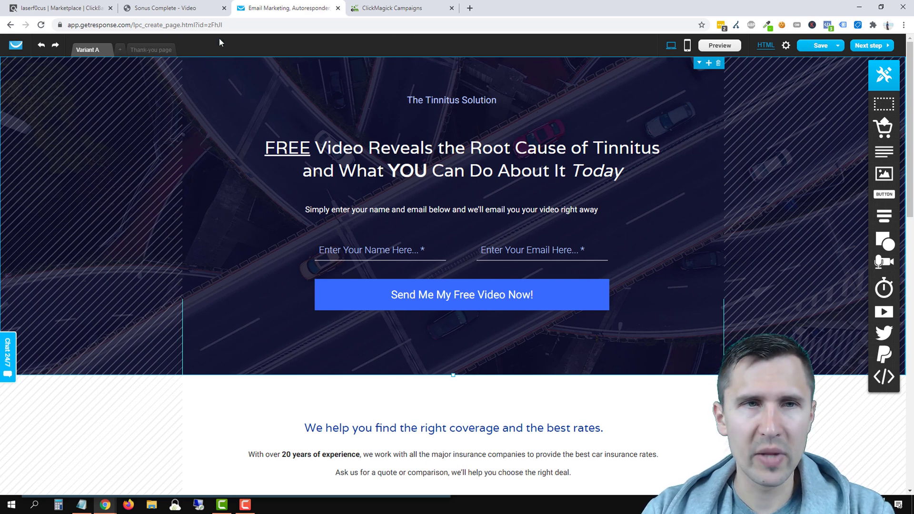
pyautogui.moveTo(164, 8); pyautogui.dragTo(266, 10)
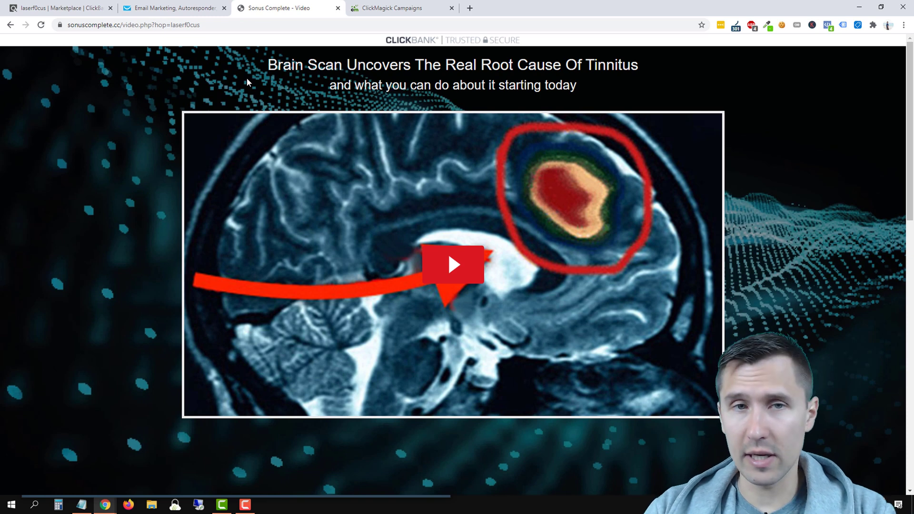
# Step: Open the Sonus Complete Affiliates page in a new tab placed beside the ClickBank marketplace
pyautogui.scroll(-14, 119, 228)
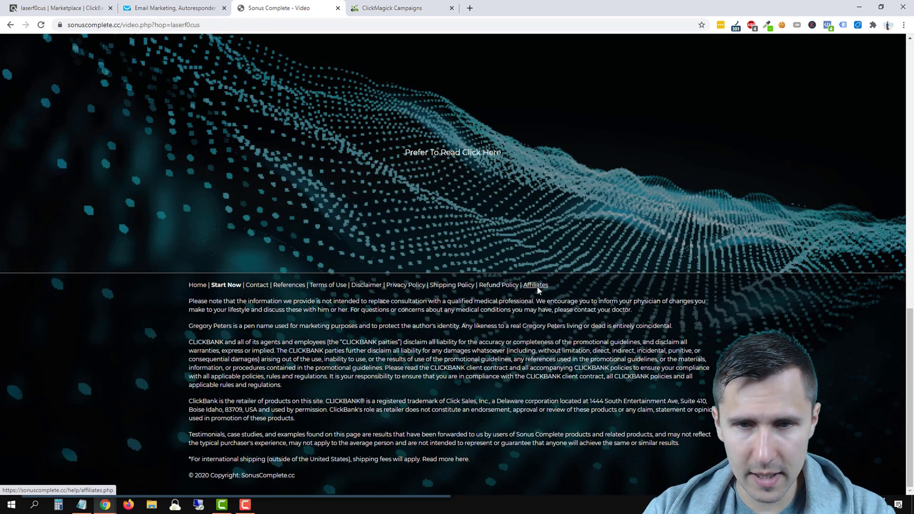
pyautogui.click(97, 2)
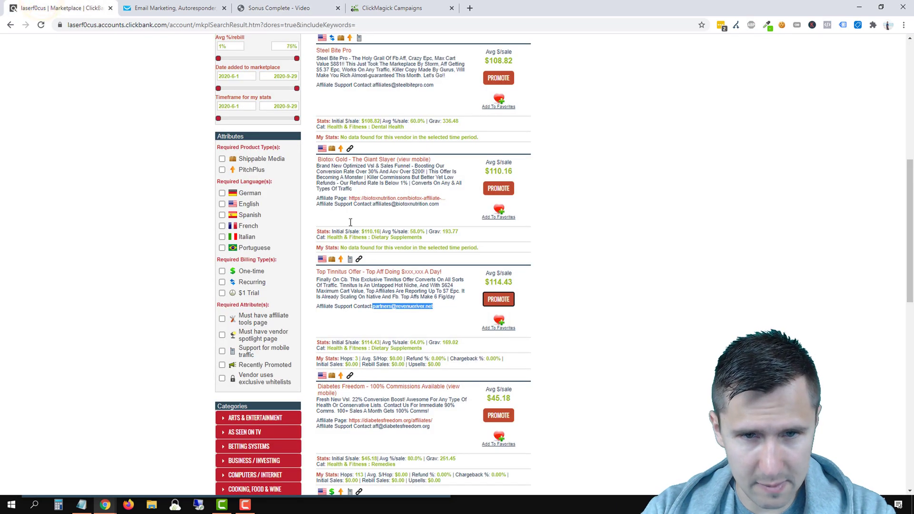
pyautogui.click(287, 6)
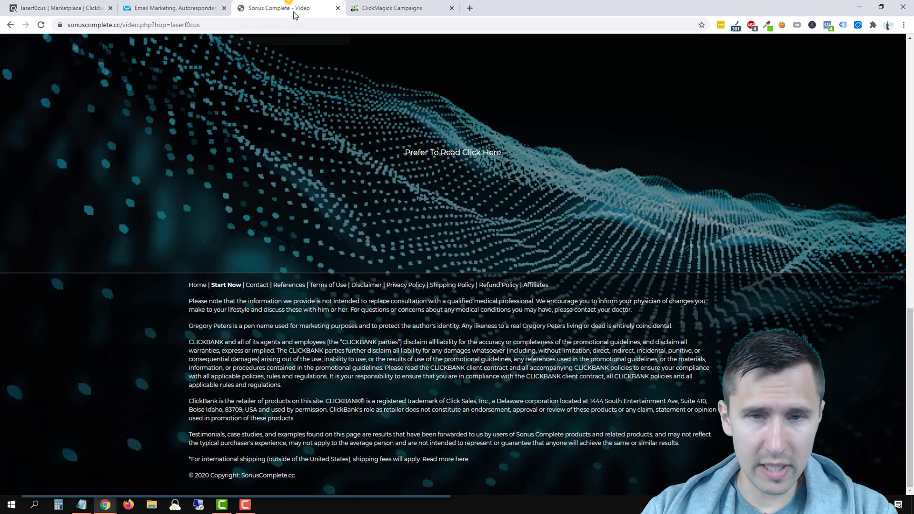
pyautogui.rightClick(526, 286)
pyautogui.click(545, 290)
pyautogui.click(398, 6)
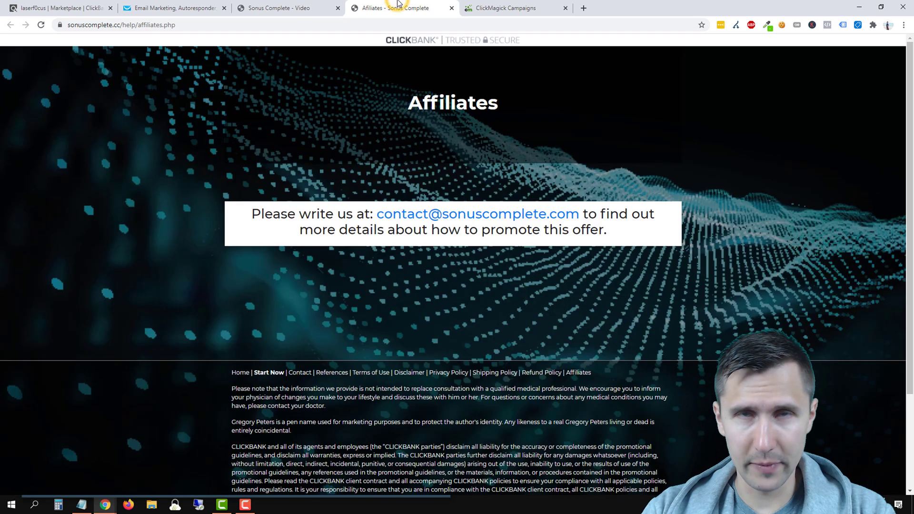
pyautogui.moveTo(398, 4); pyautogui.dragTo(172, 6)
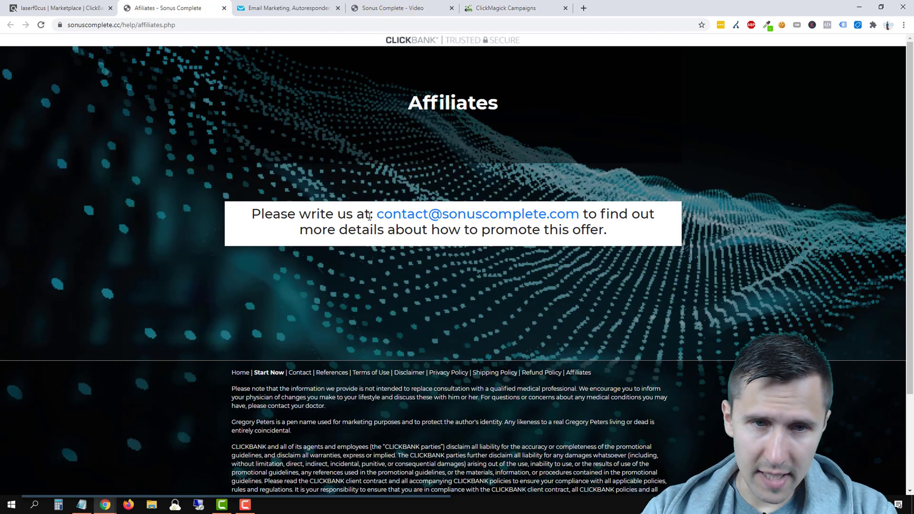
# Step: Highlight the affiliate contact e-mail address, then go back to the top of the video page
pyautogui.moveTo(363, 216); pyautogui.dragTo(596, 215)
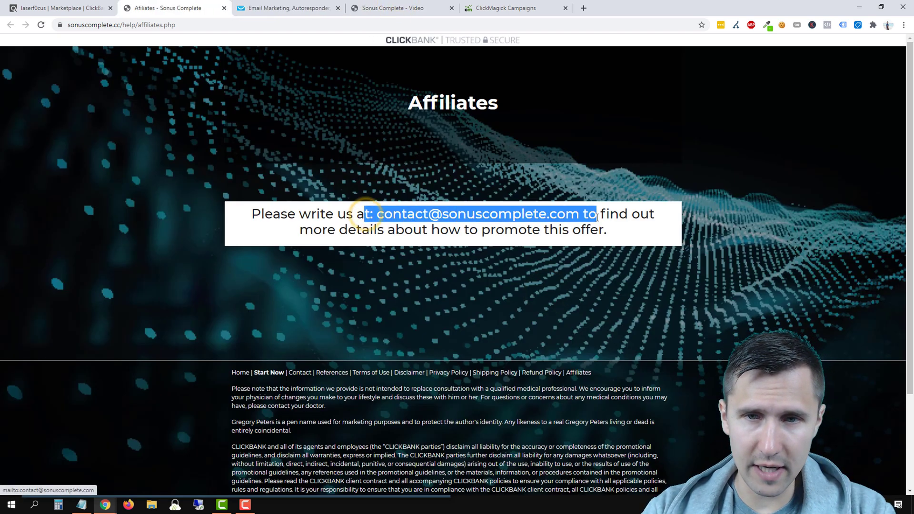
pyautogui.moveTo(313, 223); pyautogui.dragTo(368, 236)
pyautogui.click(340, 237)
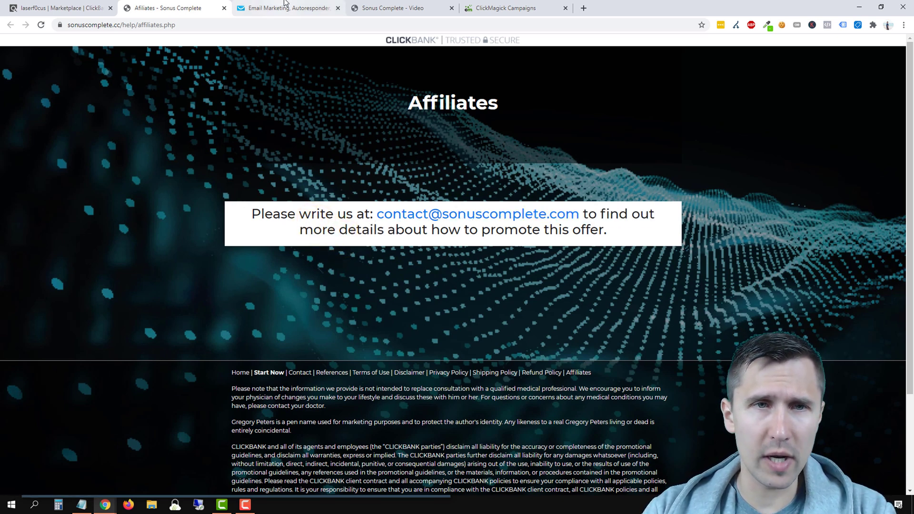
pyautogui.click(373, 8)
pyautogui.scroll(3, 578, 250)
pyautogui.scroll(5, 577, 250)
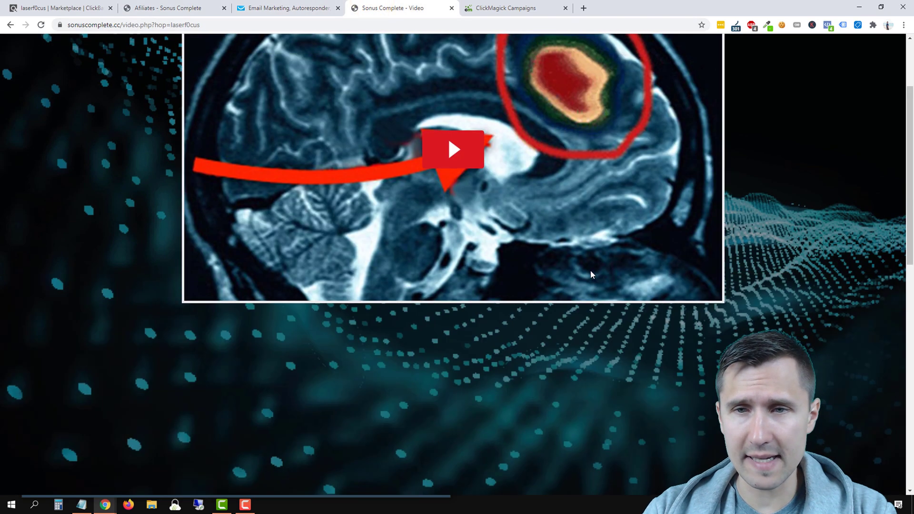
# Step: Open DevTools Sources, expand the img folder and preview body-bg.jpg
pyautogui.rightClick(794, 122)
pyautogui.click(820, 254)
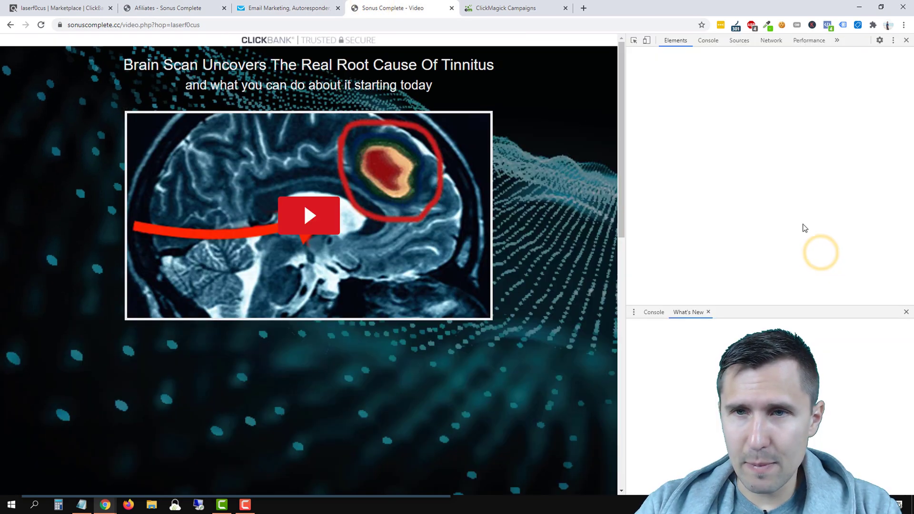
pyautogui.click(738, 41)
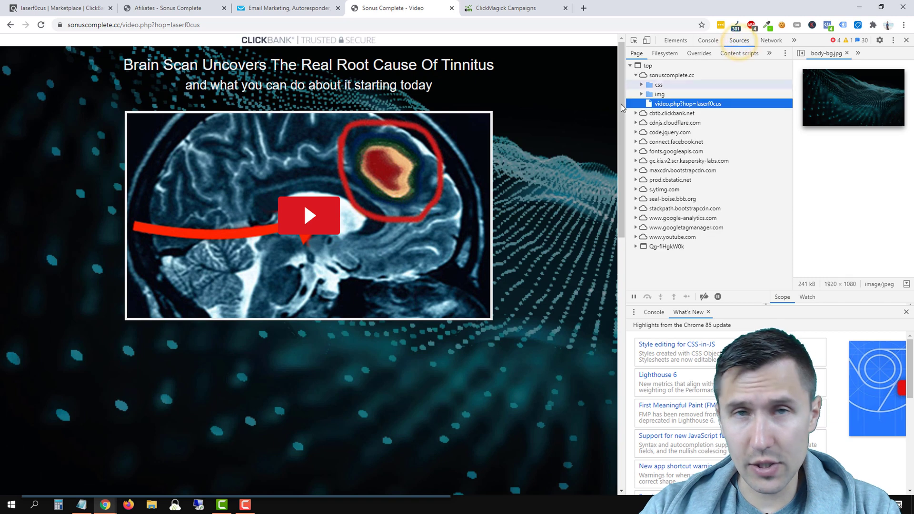
pyautogui.rightClick(568, 139)
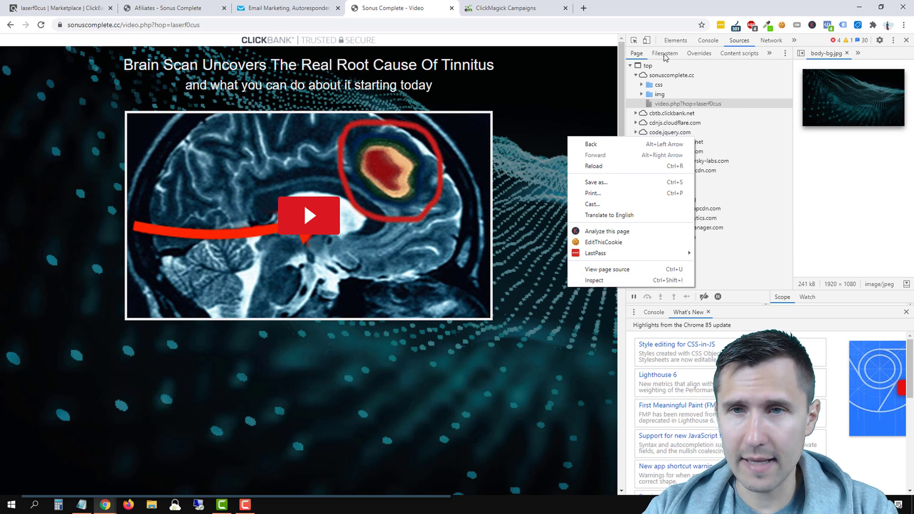
pyautogui.click(745, 44)
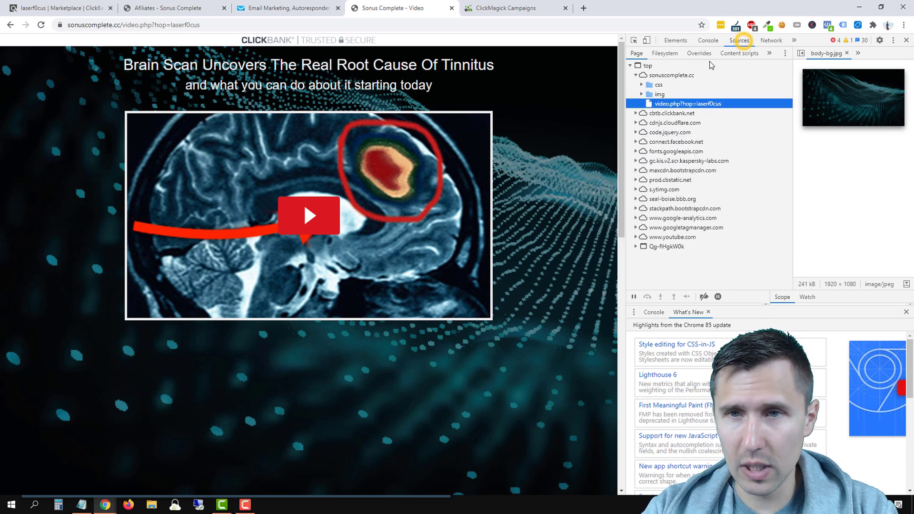
pyautogui.click(642, 94)
pyautogui.click(666, 104)
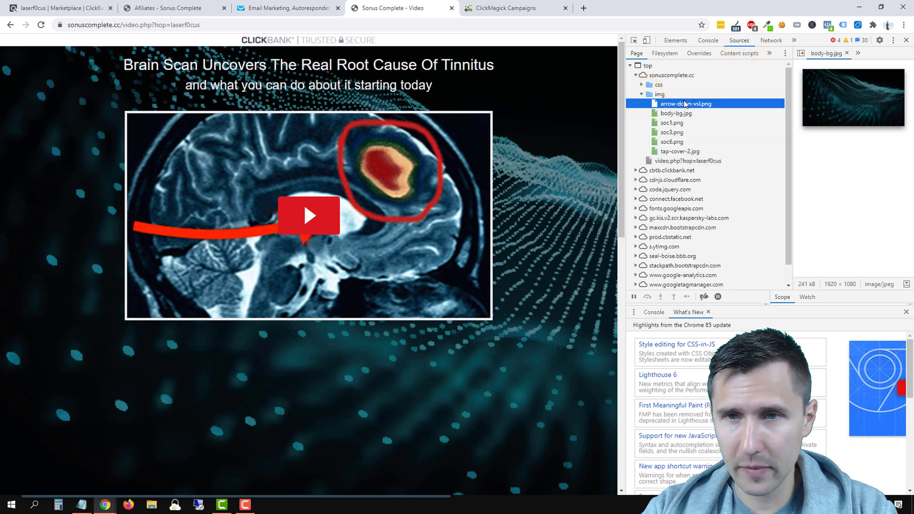
pyautogui.click(672, 114)
# Step: Copy the body-bg.jpg URL, load it in a new tab and save it to Downloads
pyautogui.rightClick(836, 88)
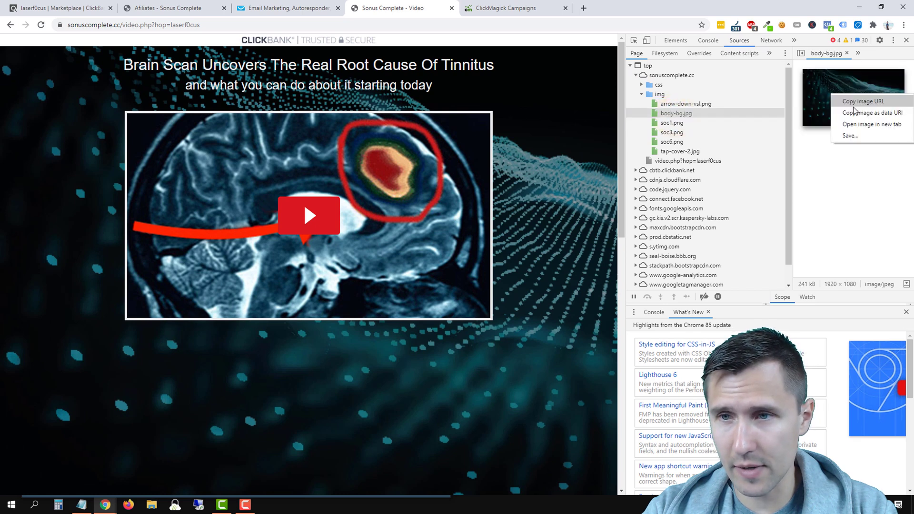
pyautogui.click(848, 98)
pyautogui.hotkey('ctrl', 't')
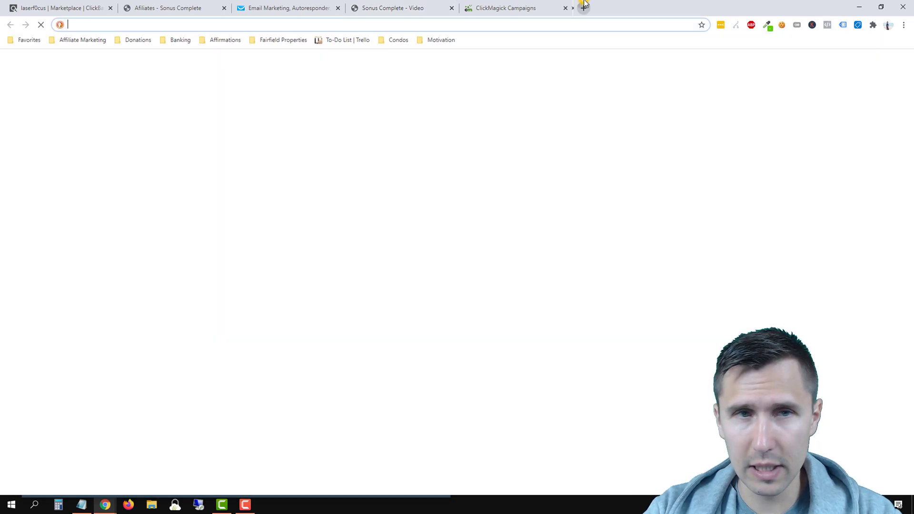
pyautogui.write('https://sonuscomplete.cc/img/body-bg.jpg')
pyautogui.press('Return')
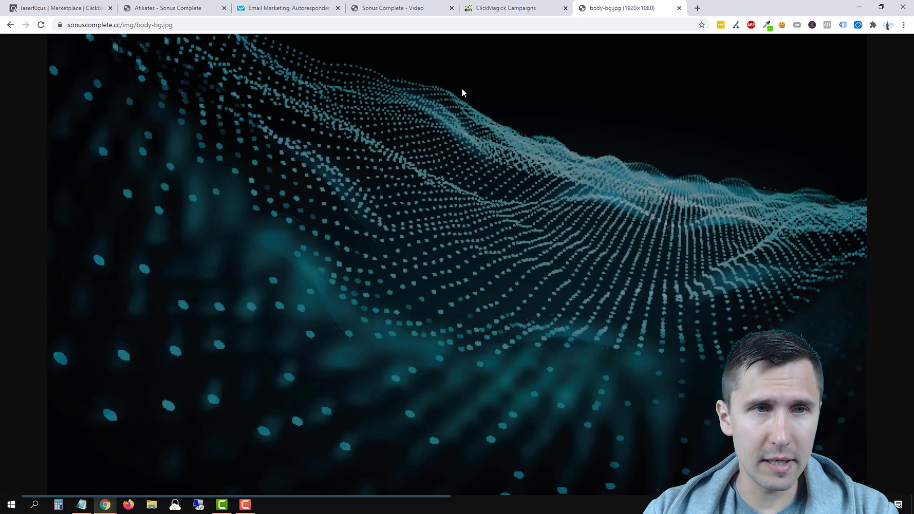
pyautogui.rightClick(439, 216)
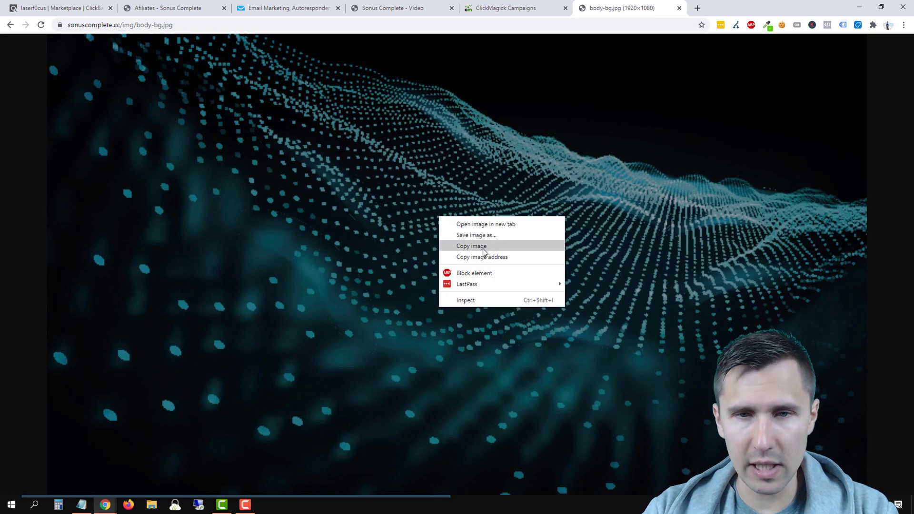
pyautogui.click(469, 238)
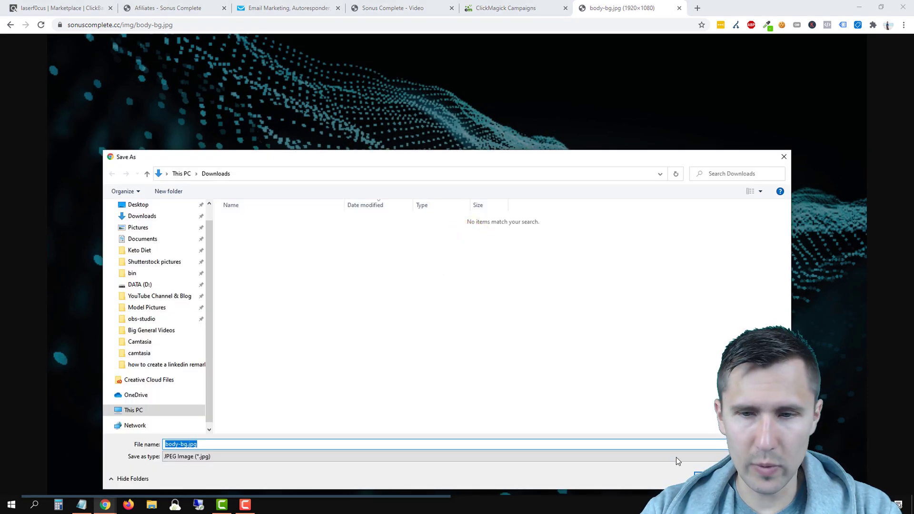
pyautogui.click(712, 478)
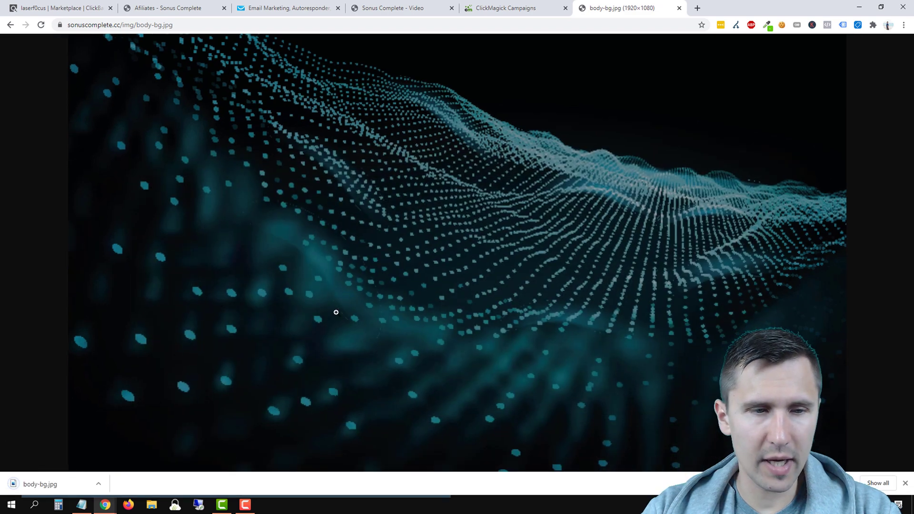
pyautogui.click(306, 14)
# Step: Remove 280_02.png from the hero background, upload body-bg.jpg to the library and use it
pyautogui.click(709, 95)
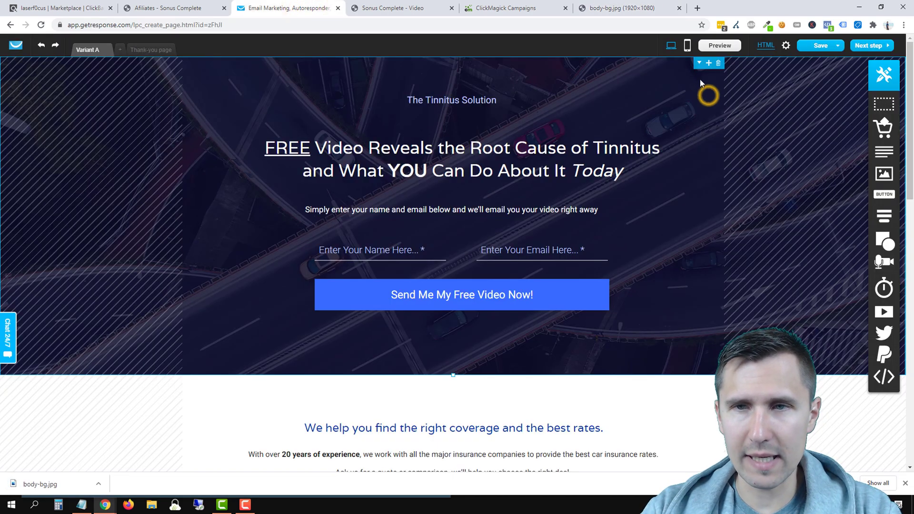
pyautogui.doubleClick(670, 89)
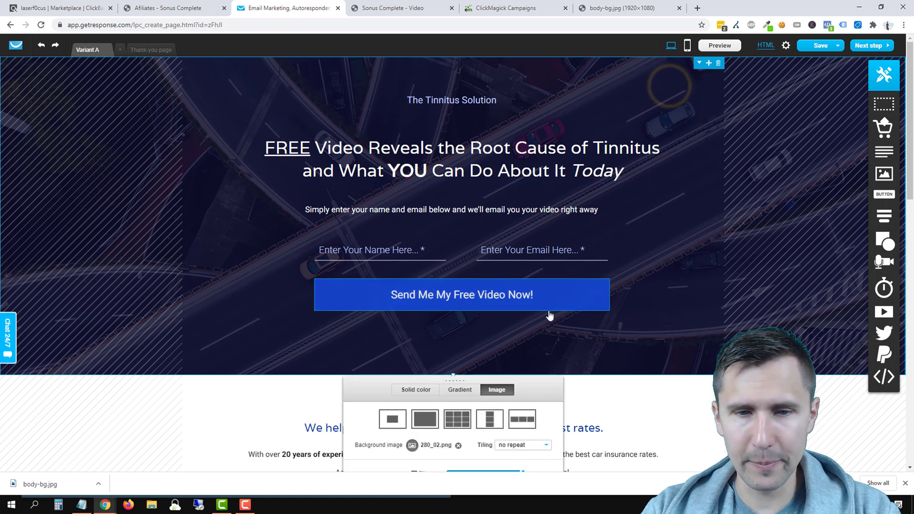
pyautogui.scroll(-2, 521, 345)
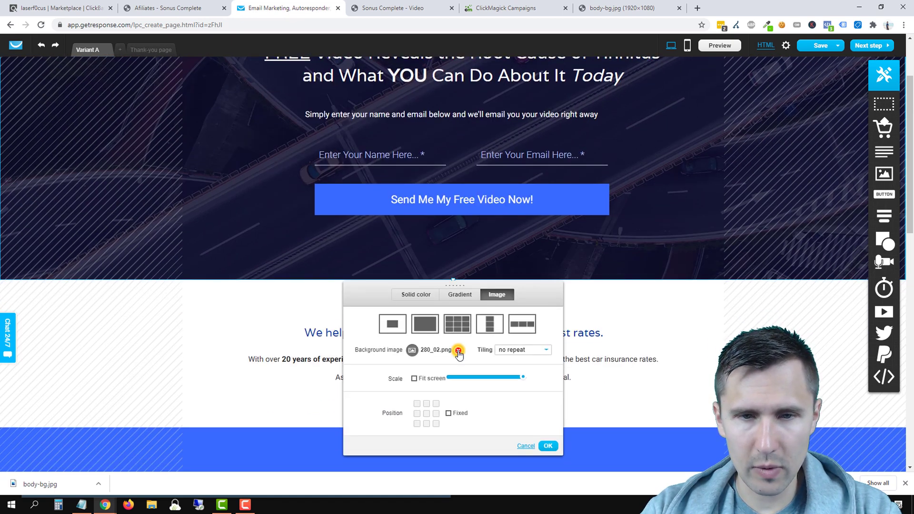
pyautogui.click(458, 350)
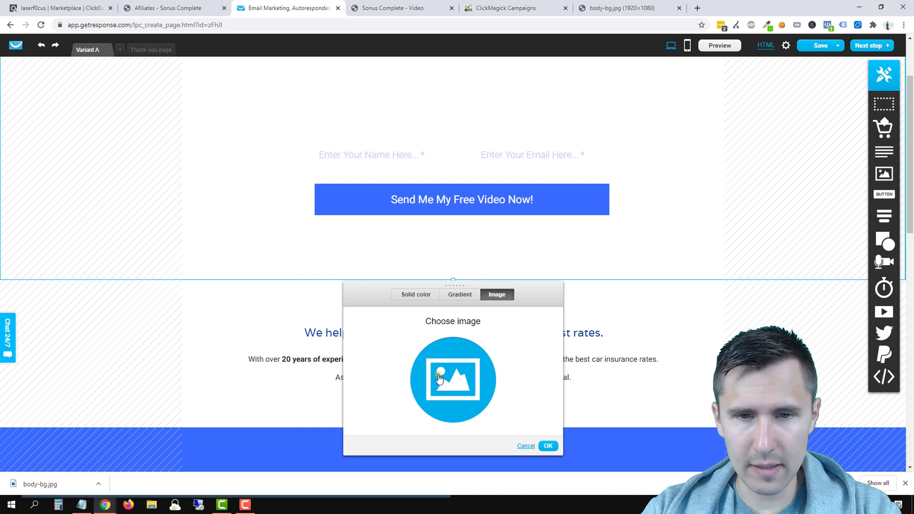
pyautogui.click(439, 379)
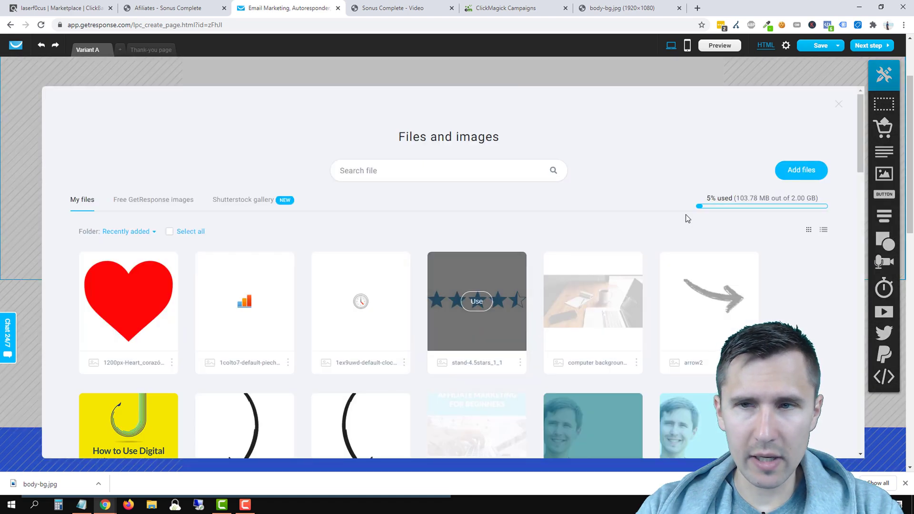
pyautogui.click(799, 170)
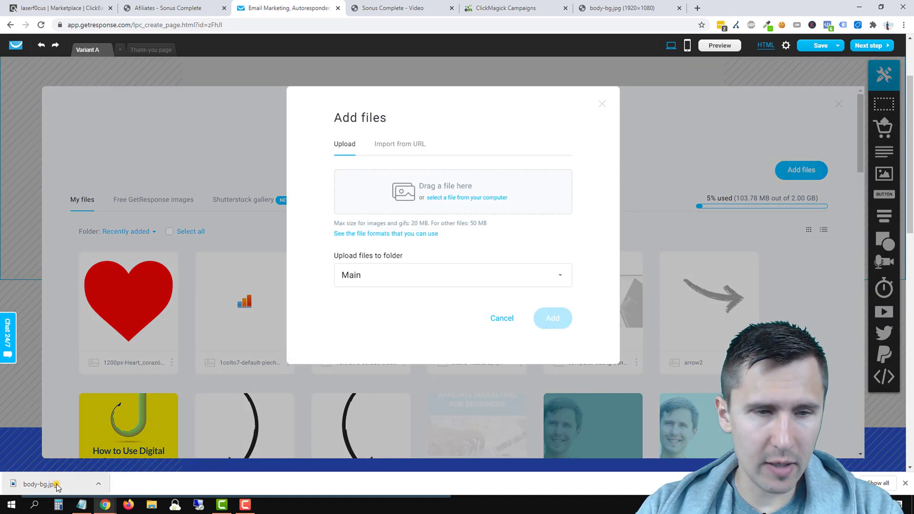
pyautogui.moveTo(56, 484); pyautogui.dragTo(457, 192)
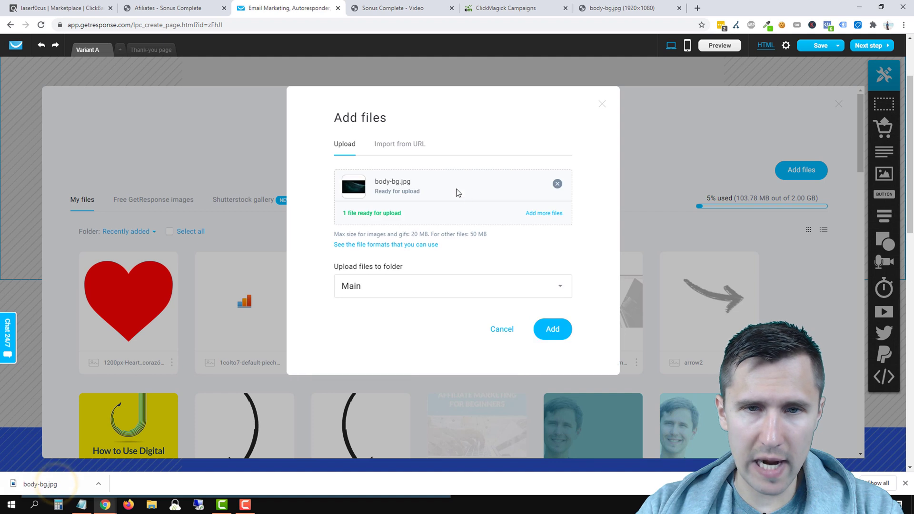
pyautogui.click(552, 332)
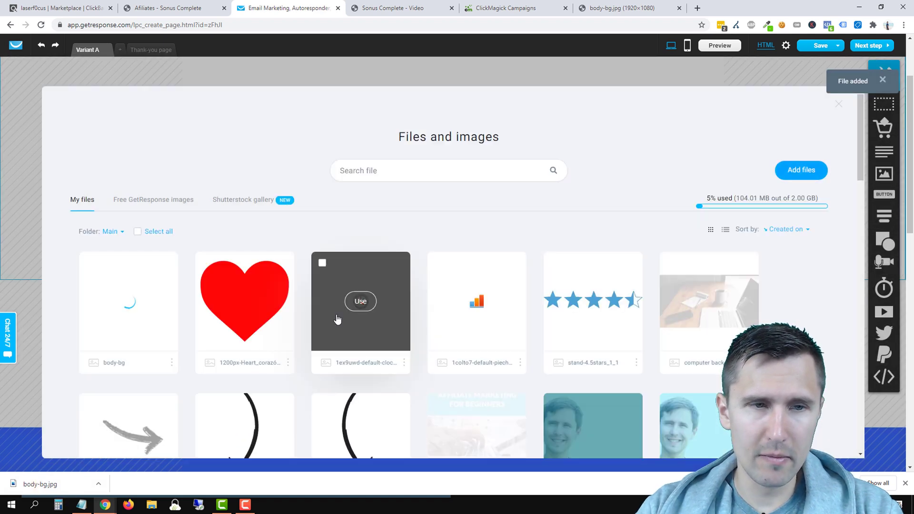
pyautogui.click(132, 308)
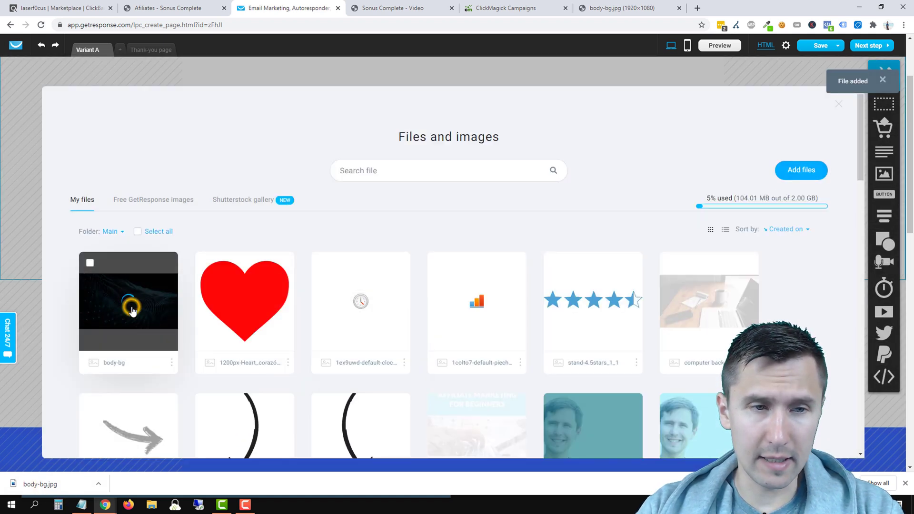
# Step: Close the developer tools panel on the Sonus Complete page and come back to the editor
pyautogui.scroll(2, 295, 246)
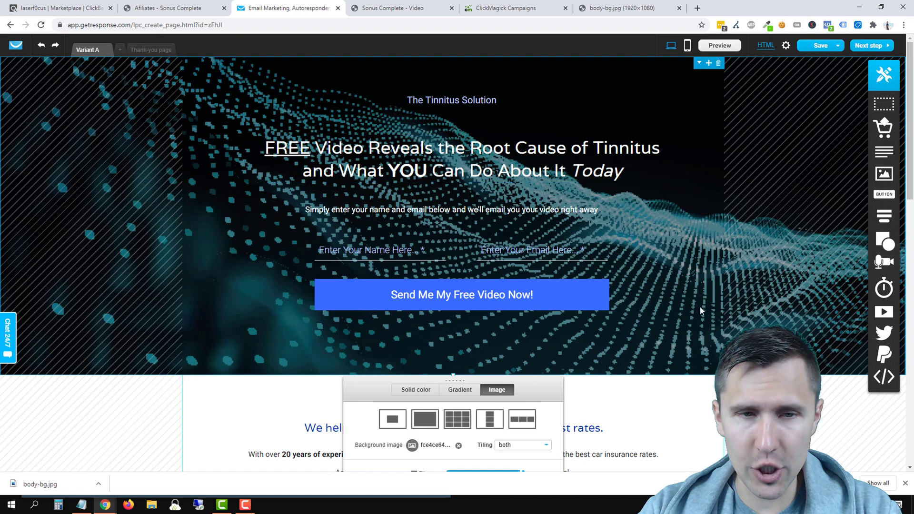
pyautogui.click(389, 8)
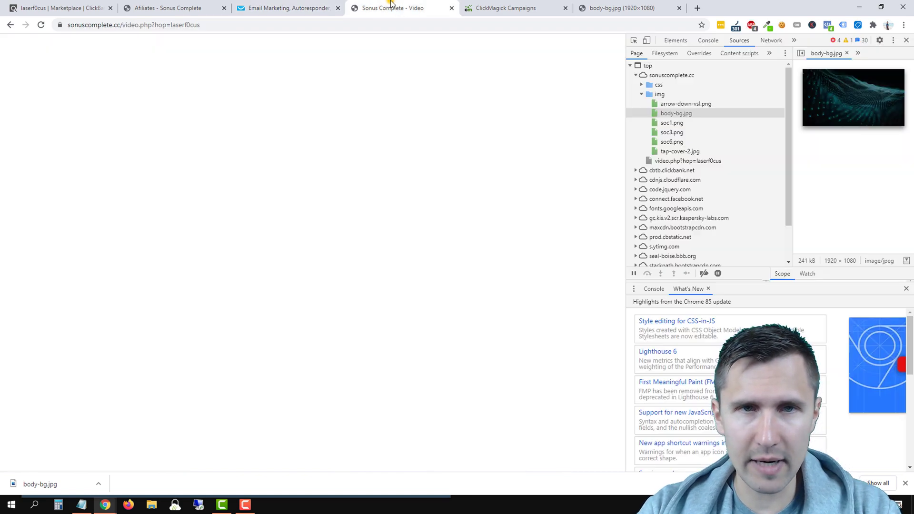
pyautogui.click(907, 40)
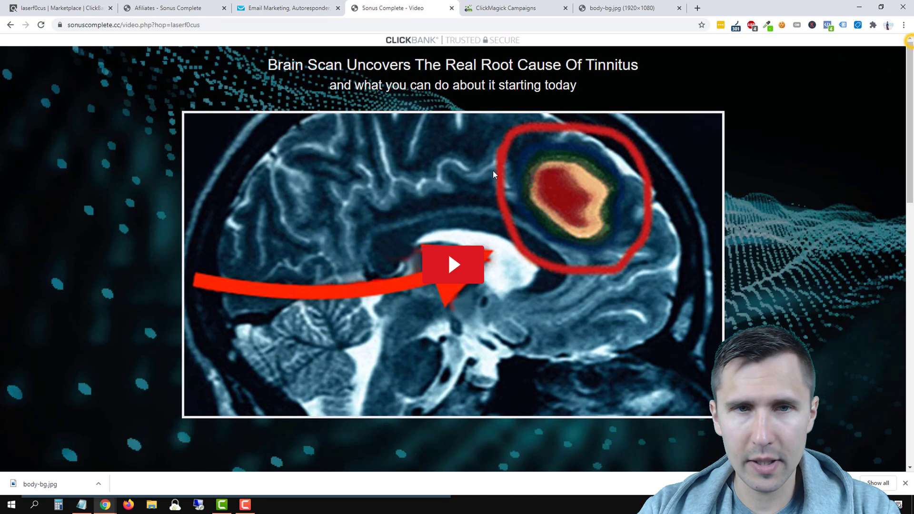
pyautogui.click(304, 6)
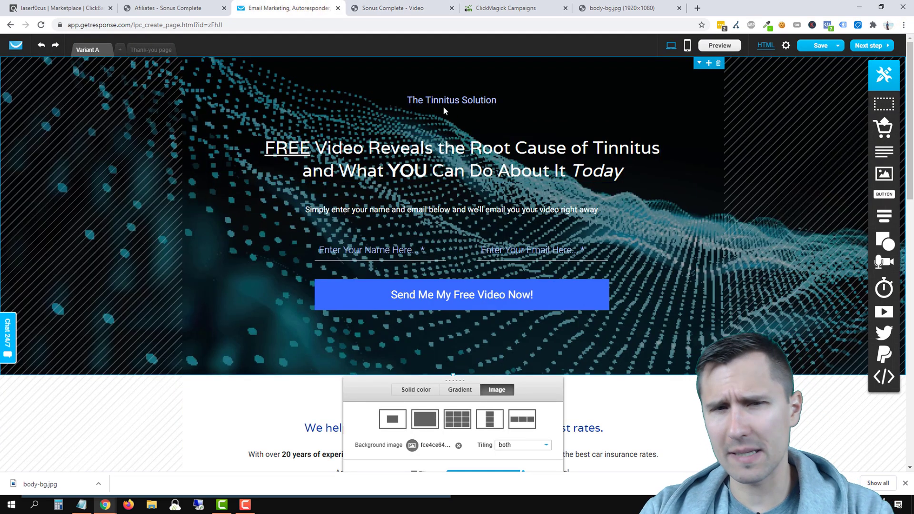
# Step: Keep the name field's placeholder text colour at white #FFFFFF, then select the whole hero section
pyautogui.doubleClick(376, 250)
pyautogui.click(348, 221)
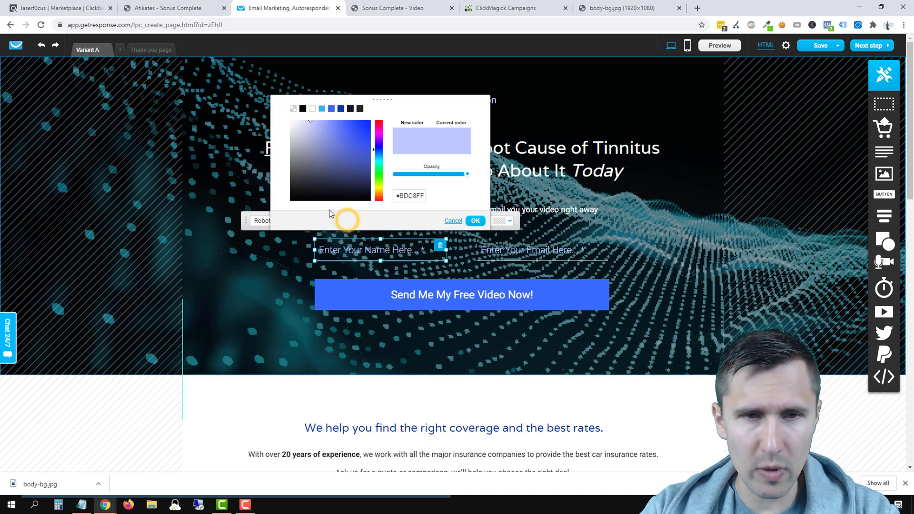
pyautogui.click(476, 222)
pyautogui.click(653, 247)
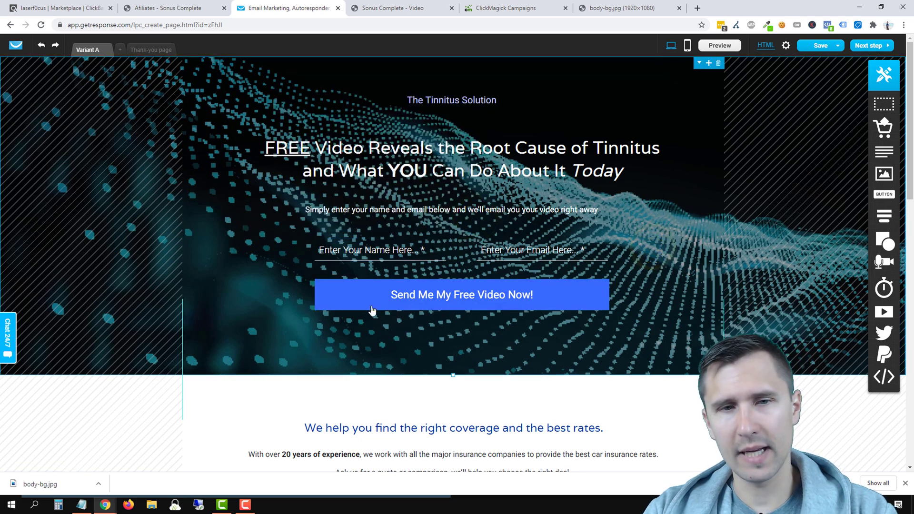
# Step: Try the hero background's repeat options: tile both ways, vertically only, horizontally only, and no repeat
pyautogui.click(656, 95)
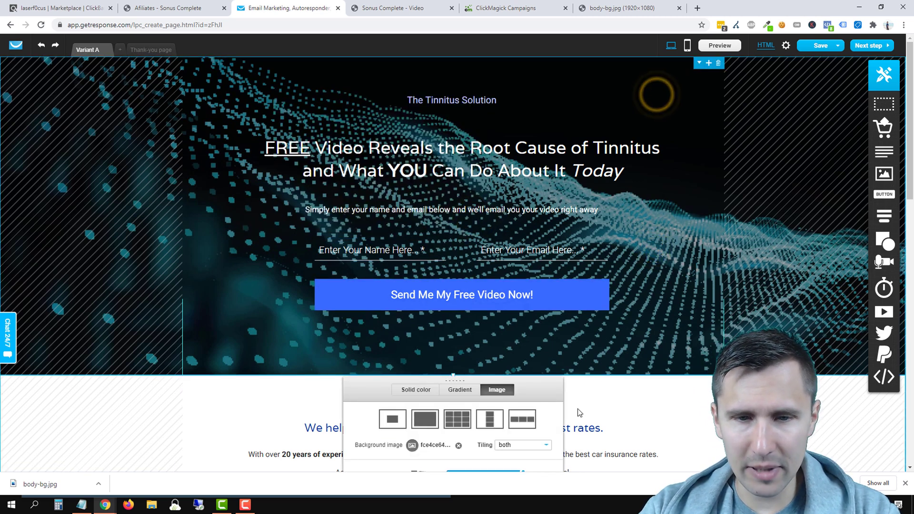
pyautogui.scroll(-2, 577, 412)
pyautogui.click(458, 333)
pyautogui.click(490, 327)
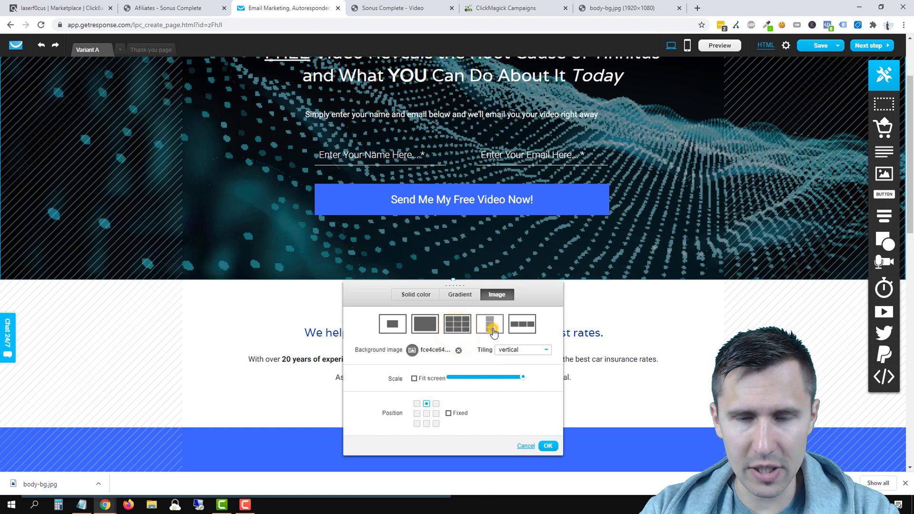
pyautogui.click(522, 331)
pyautogui.scroll(2, 482, 341)
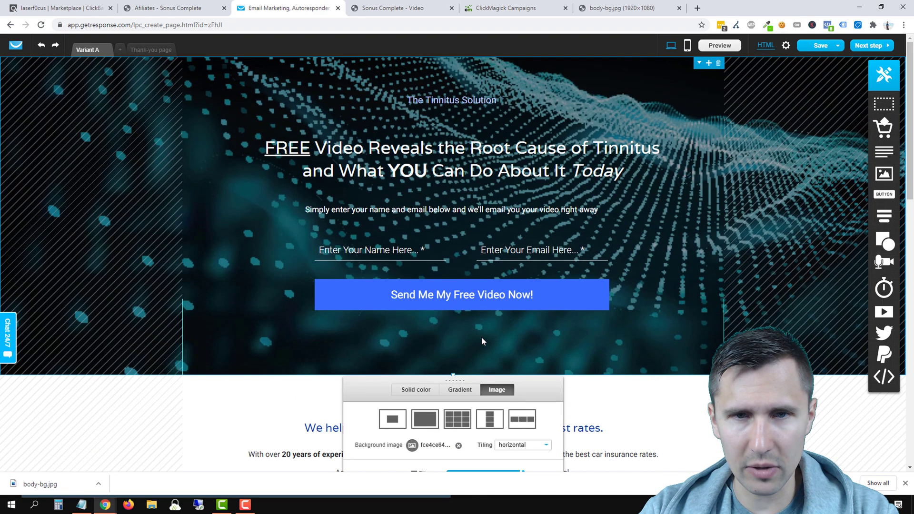
pyautogui.click(490, 421)
pyautogui.click(457, 419)
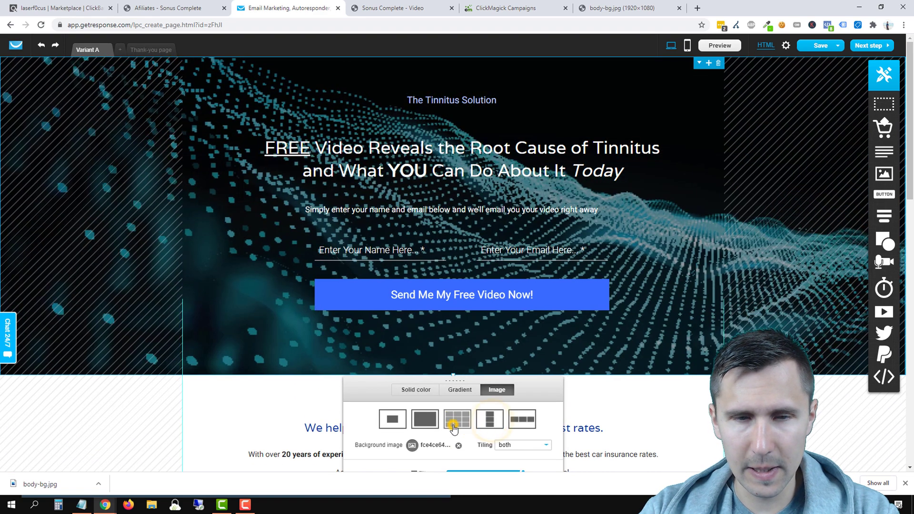
pyautogui.click(428, 420)
pyautogui.click(391, 422)
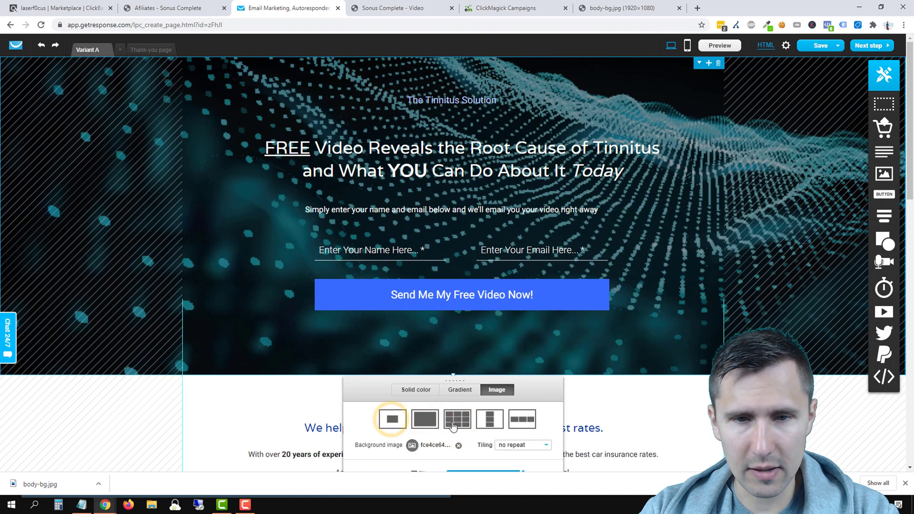
pyautogui.click(489, 429)
# Step: Try centre, bottom-left and top-right anchor positions for the background image
pyautogui.scroll(-2, 489, 428)
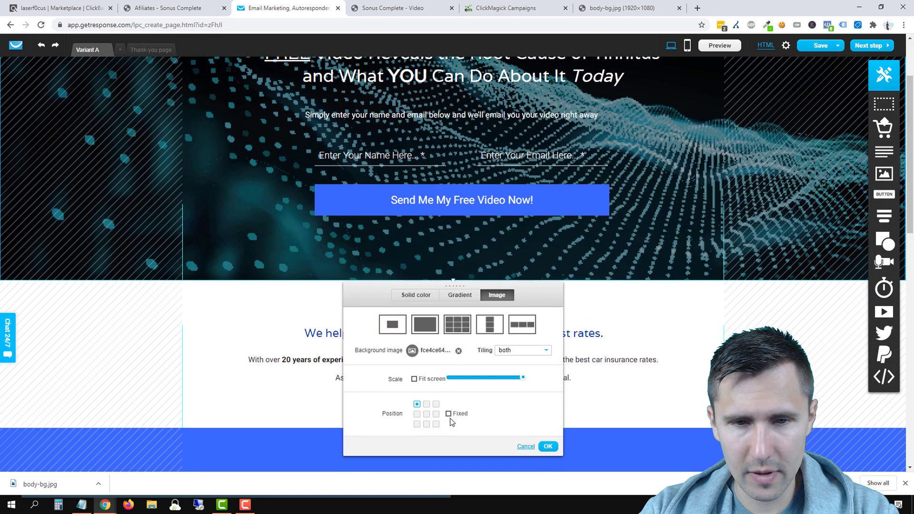
pyautogui.click(428, 413)
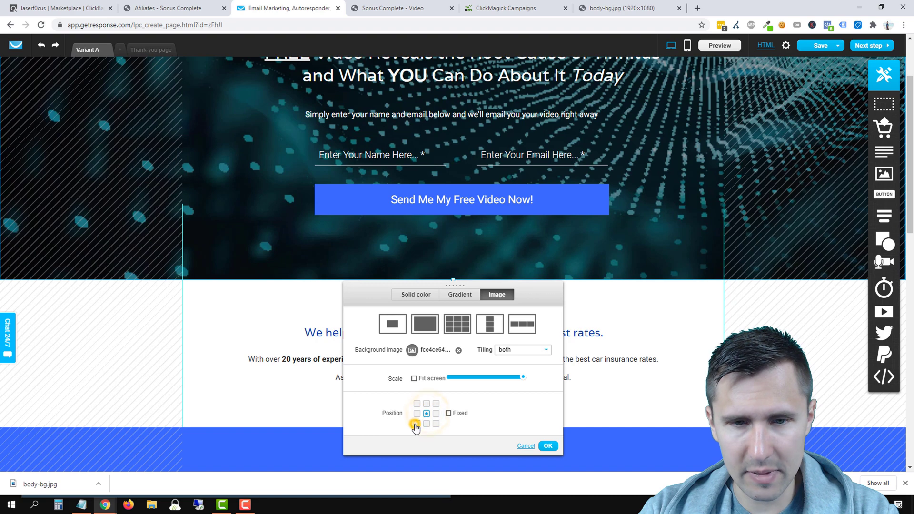
pyautogui.click(417, 424)
pyautogui.click(437, 403)
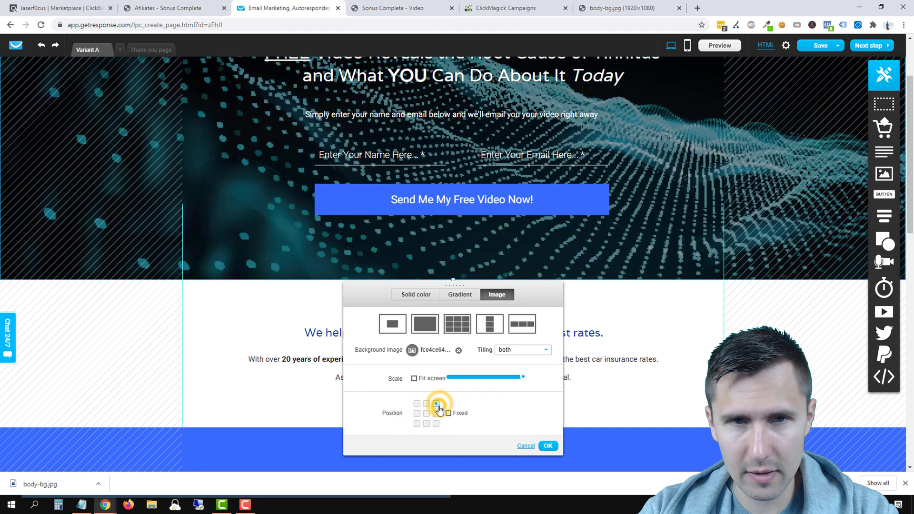
pyautogui.scroll(2, 439, 408)
pyautogui.scroll(-3, 439, 409)
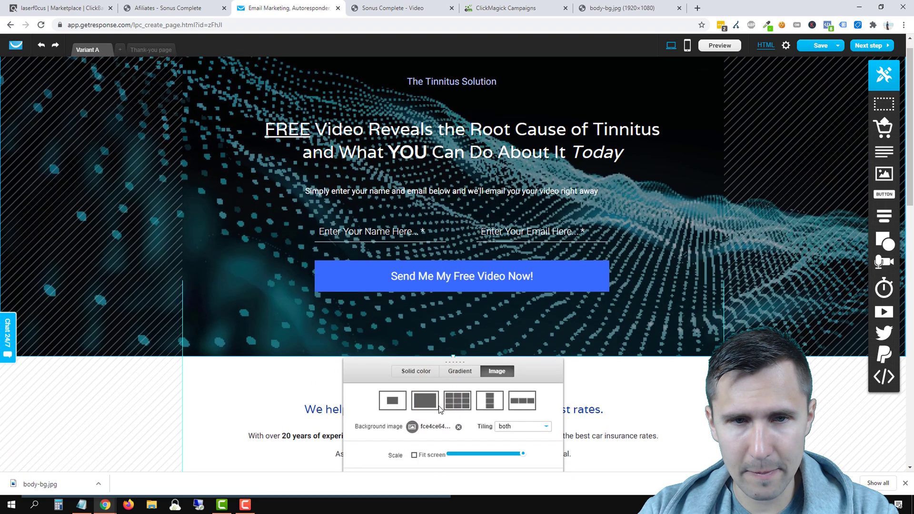
# Step: Tick Fixed so the background stays put while scrolling, and apply the image settings
pyautogui.click(448, 366)
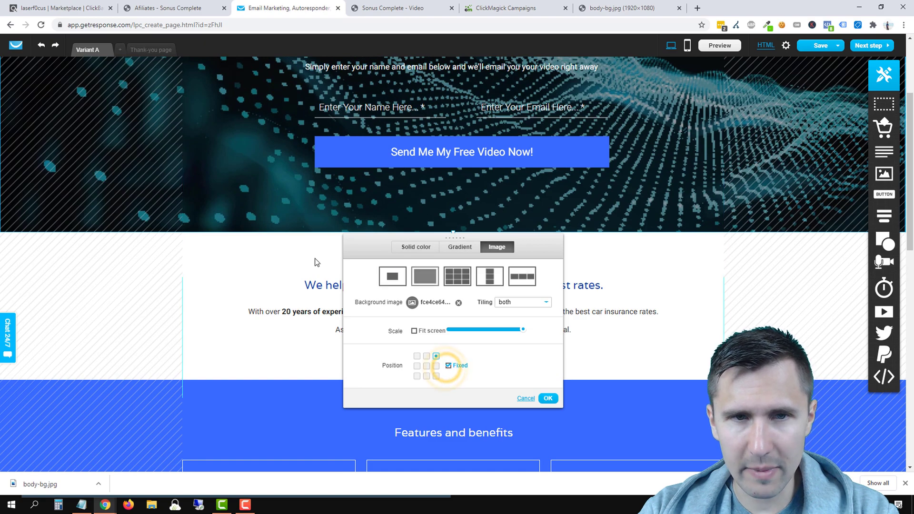
pyautogui.scroll(-4, 266, 279)
pyautogui.scroll(6, 193, 301)
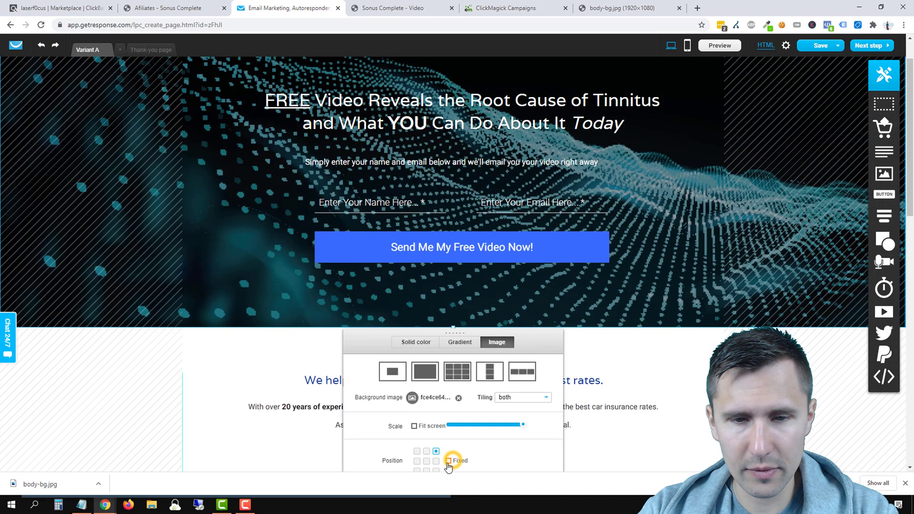
pyautogui.scroll(-3, 348, 369)
pyautogui.scroll(4, 347, 367)
pyautogui.scroll(-1, 376, 393)
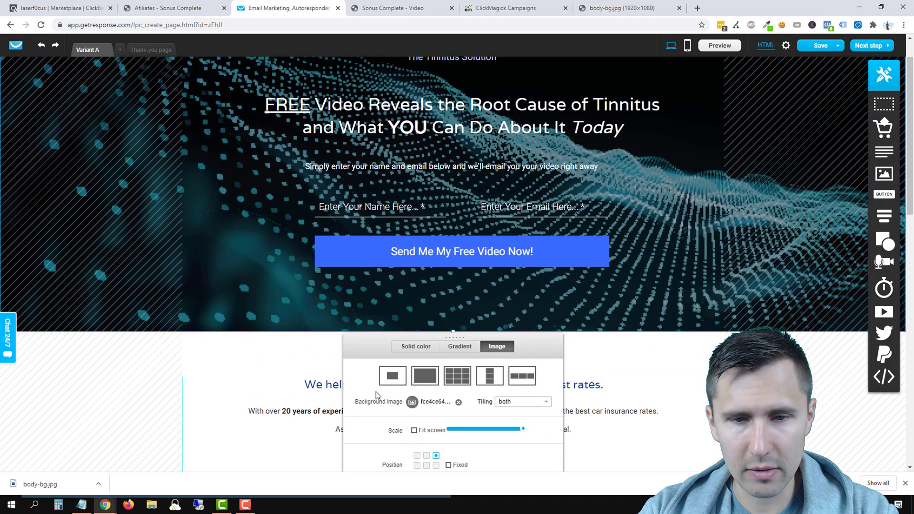
pyautogui.scroll(-1, 375, 395)
pyautogui.click(448, 413)
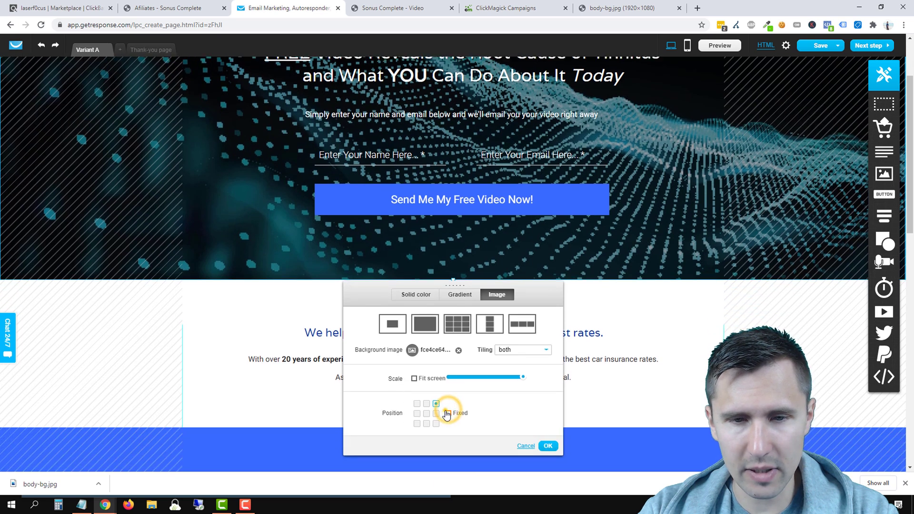
pyautogui.click(447, 413)
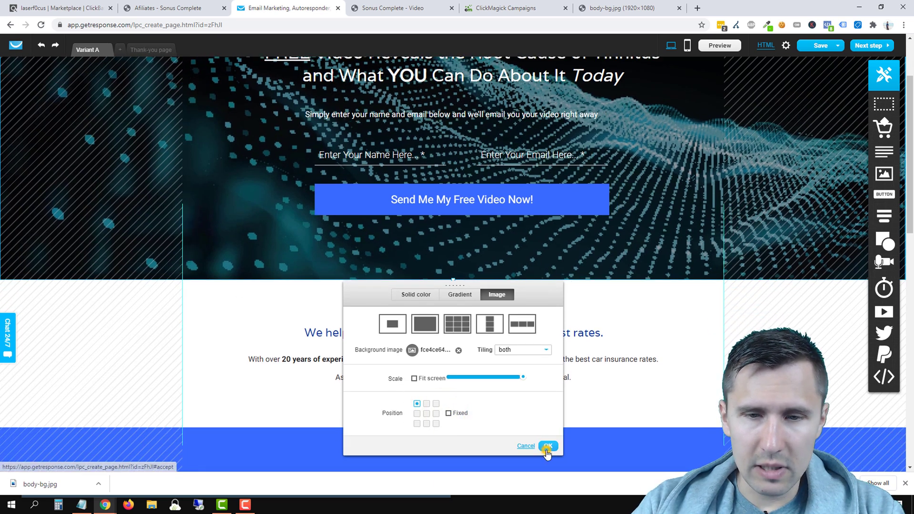
pyautogui.click(548, 446)
pyautogui.scroll(2, 504, 324)
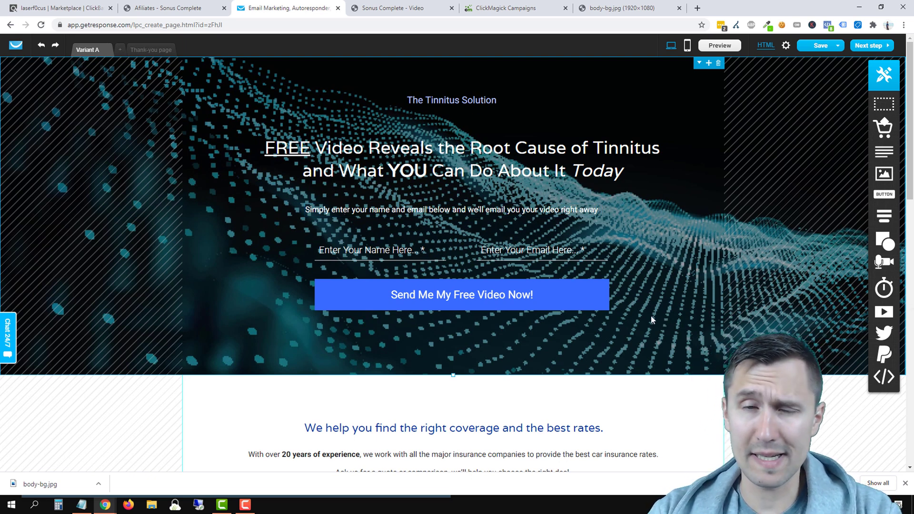
pyautogui.scroll(-3, 595, 269)
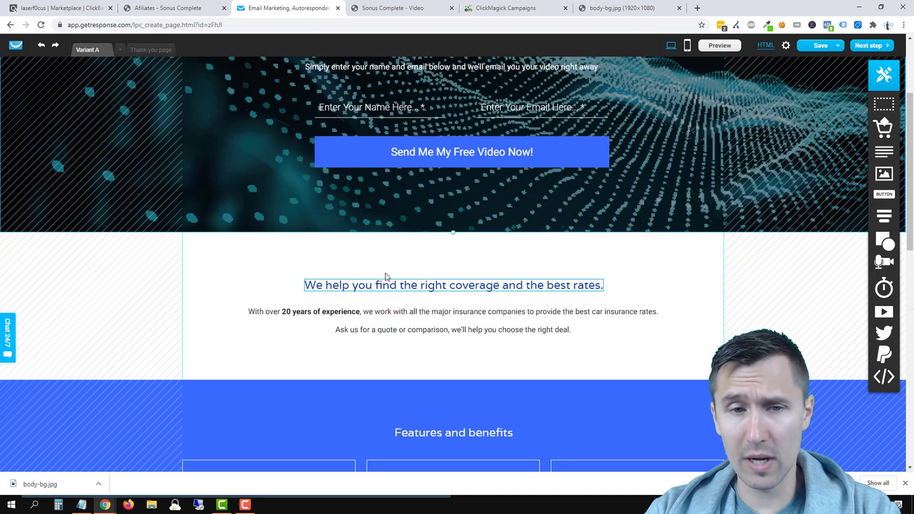
# Step: Open the 'Prefer To Read' text version of the Sonus Complete page and close the body-bg.jpg tab
pyautogui.click(395, 4)
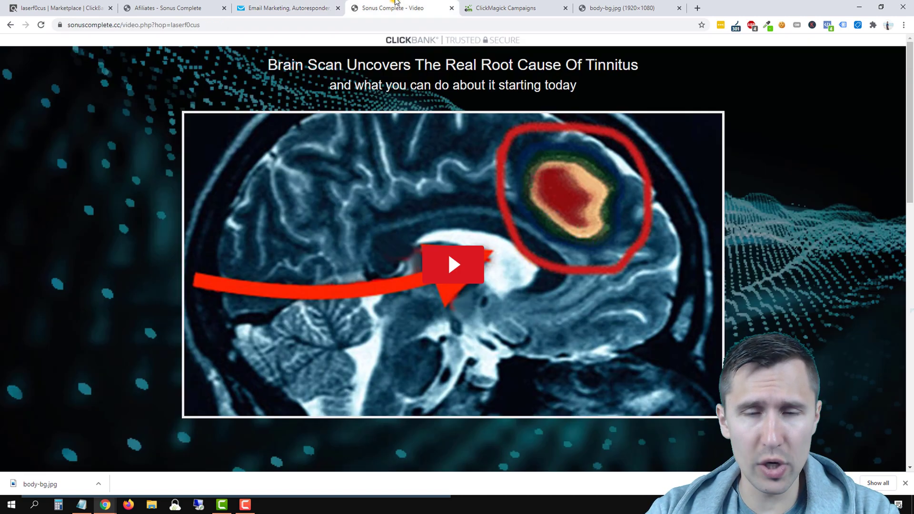
pyautogui.scroll(-8, 395, 209)
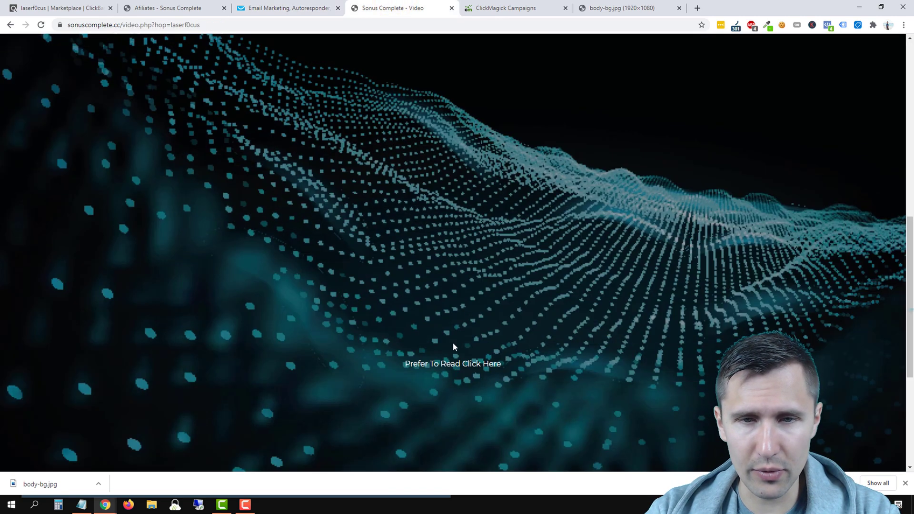
pyautogui.click(419, 364)
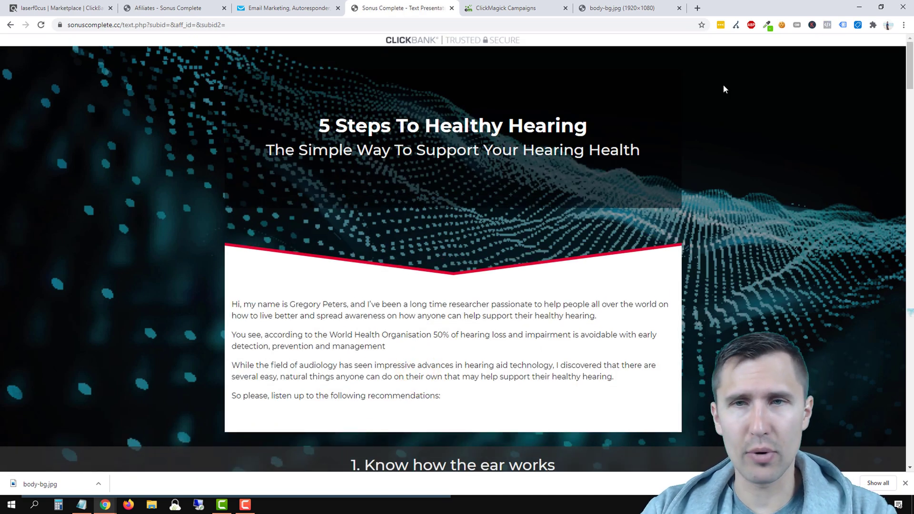
pyautogui.click(680, 9)
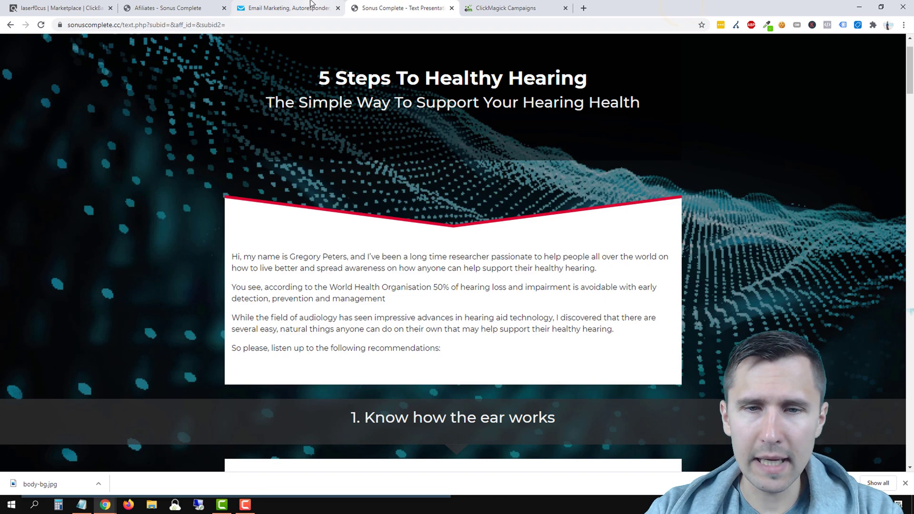
# Step: Compare the landing page editor with the Sonus text page, scrolling through its hearing tips
pyautogui.click(310, 2)
pyautogui.scroll(3, 393, 184)
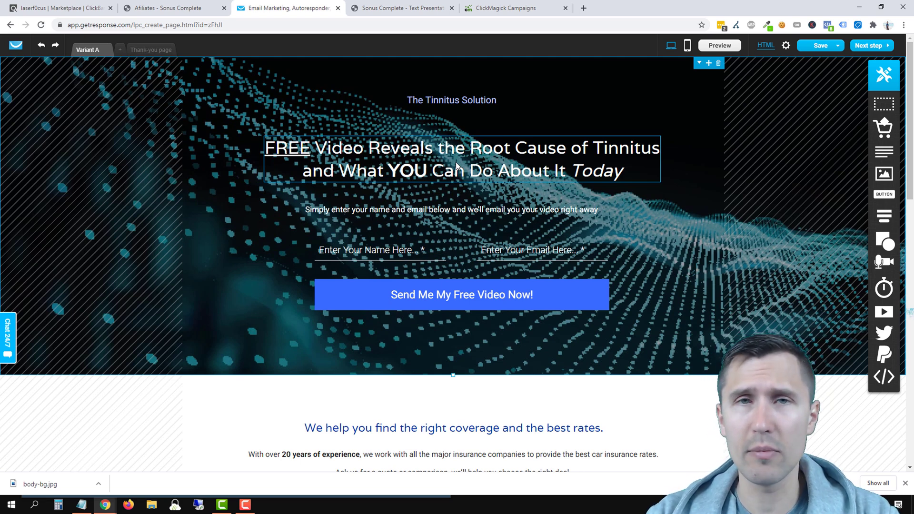
pyautogui.click(388, 5)
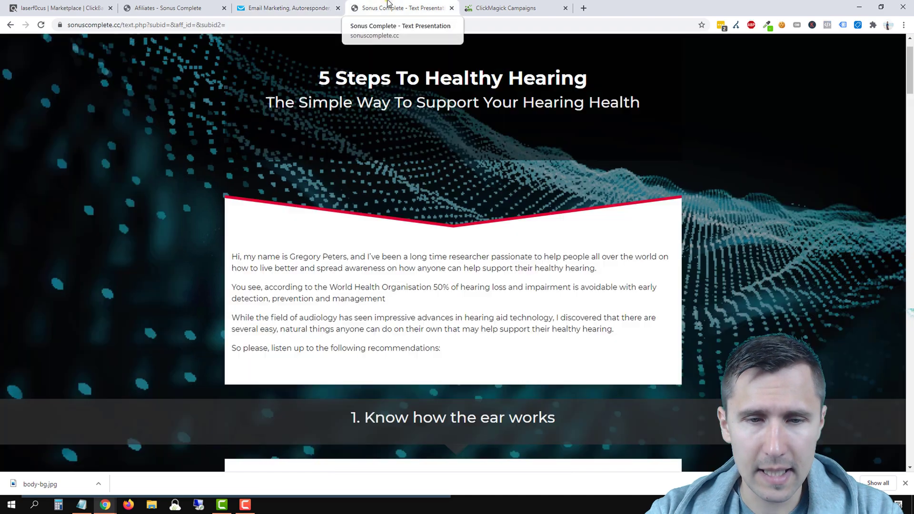
pyautogui.scroll(-3, 366, 233)
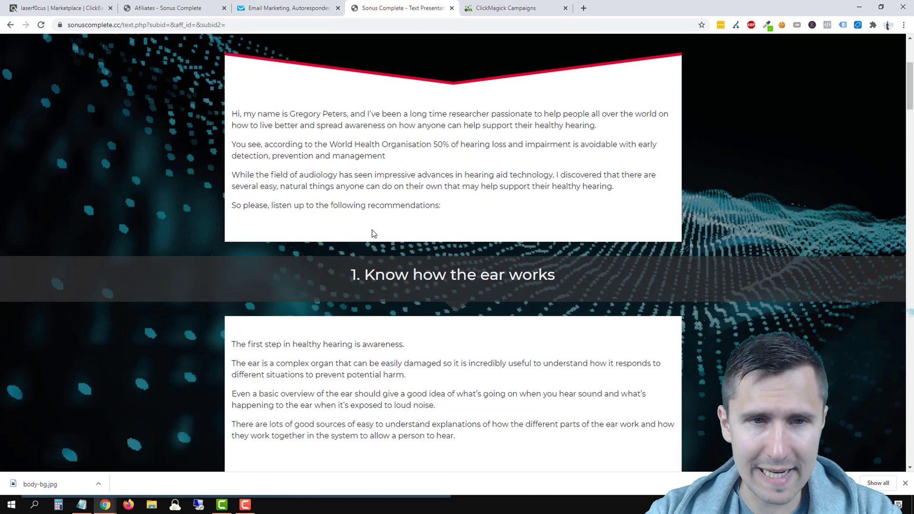
pyautogui.scroll(-2, 376, 238)
pyautogui.scroll(-17, 392, 352)
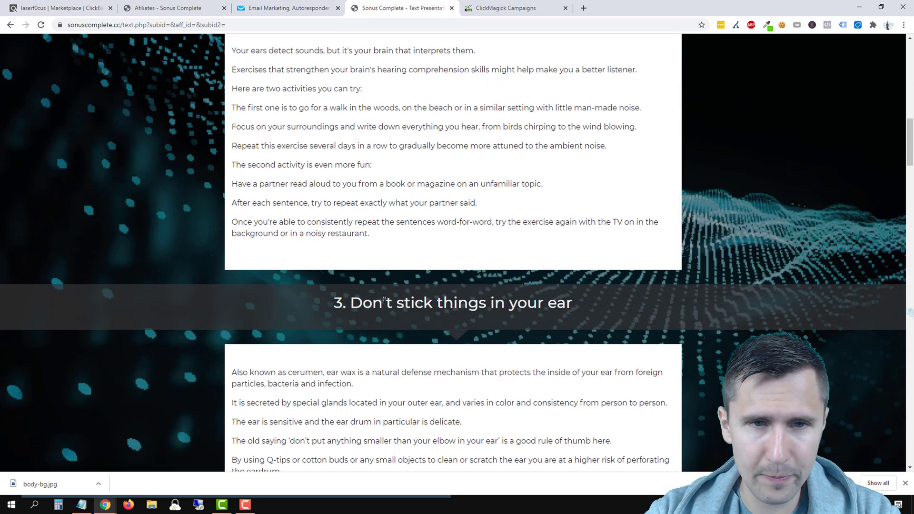
pyautogui.scroll(-4, 382, 300)
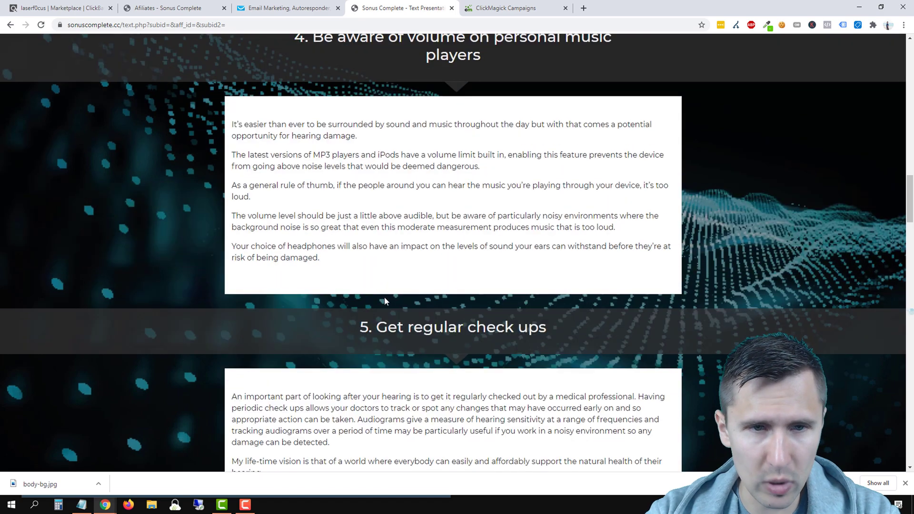
pyautogui.scroll(3, 384, 296)
# Step: Glance at the editor again, scroll the Sonus text page back to the top, then return
pyautogui.click(268, 4)
pyautogui.scroll(-4, 422, 290)
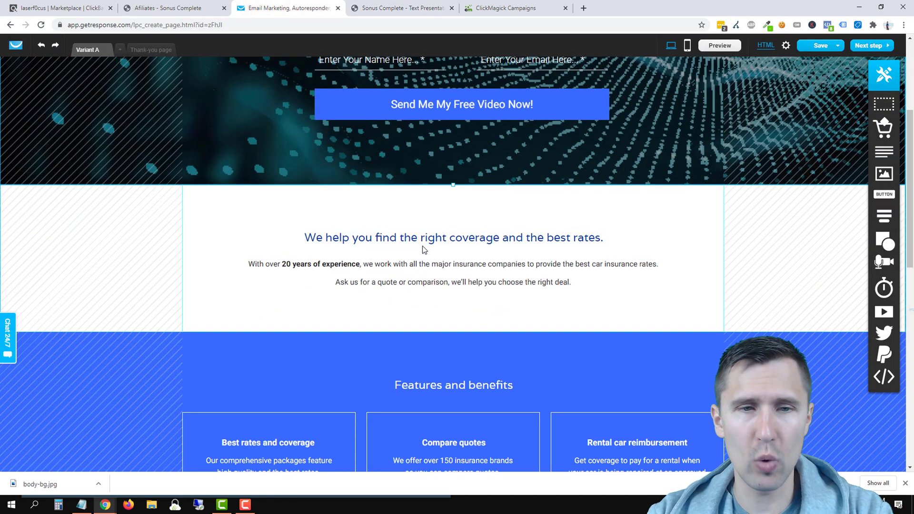
pyautogui.click(405, 7)
pyautogui.scroll(11, 388, 229)
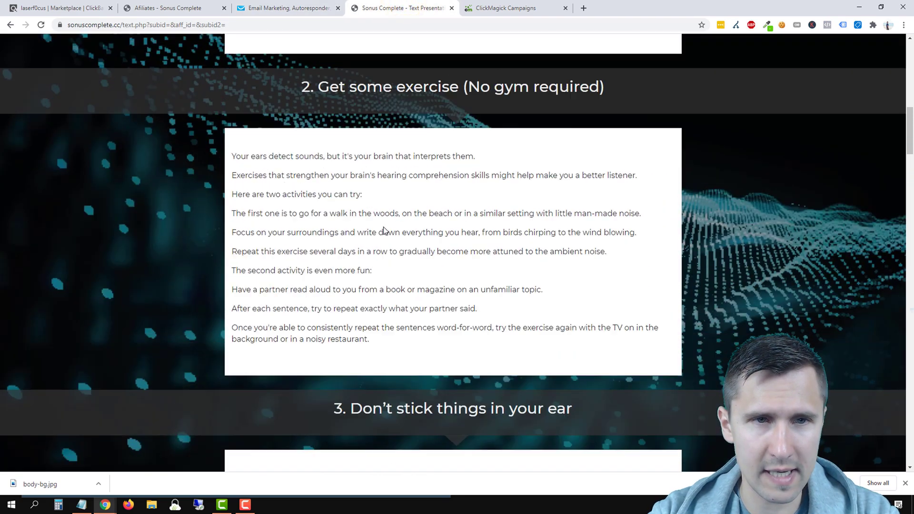
pyautogui.scroll(6, 384, 231)
pyautogui.scroll(4, 347, 233)
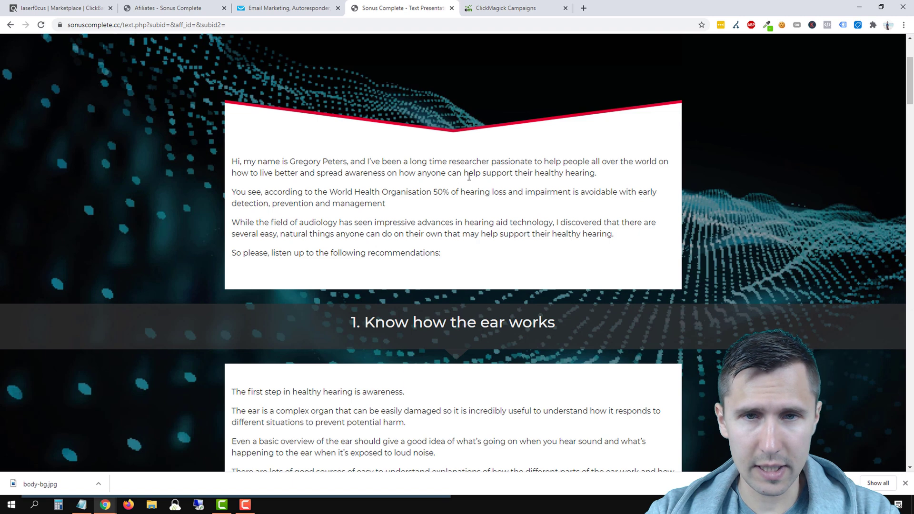
pyautogui.click(278, 15)
# Step: Replace the heading's wording after 'We' with 'research tinnitus and help you find the cure.'
pyautogui.click(387, 238)
pyautogui.click(371, 238)
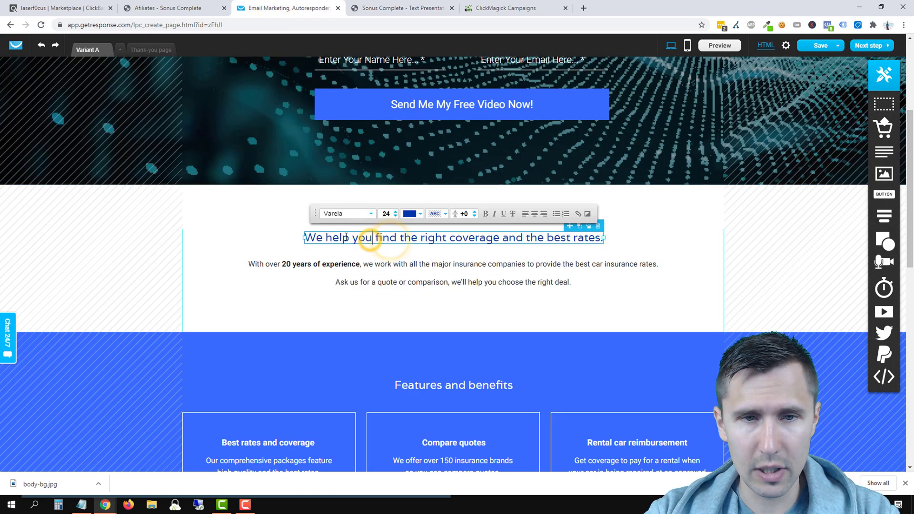
pyautogui.moveTo(327, 237); pyautogui.dragTo(598, 239)
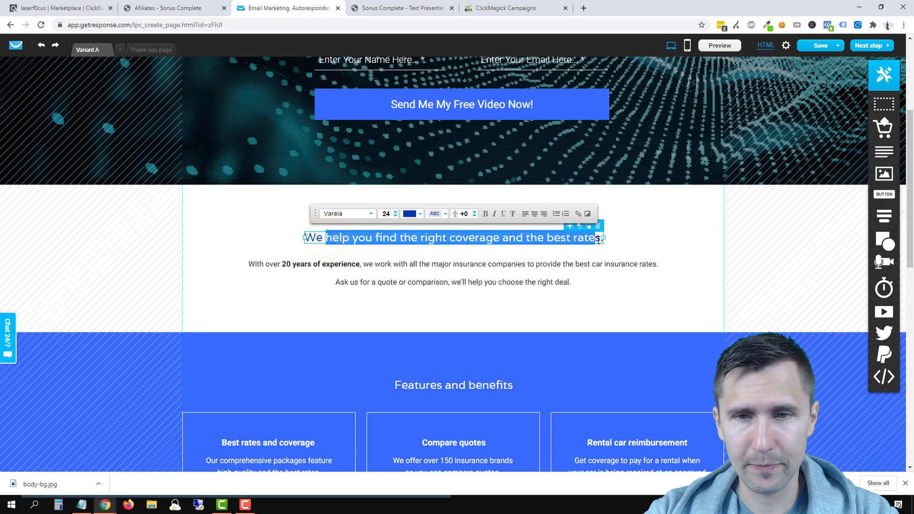
pyautogui.write('research tinnitus and help yo')
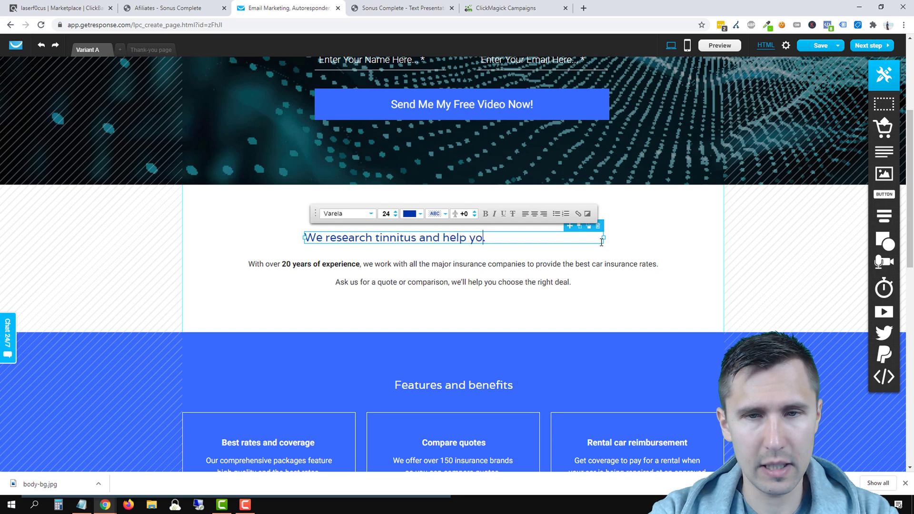
pyautogui.write('u find the cure.')
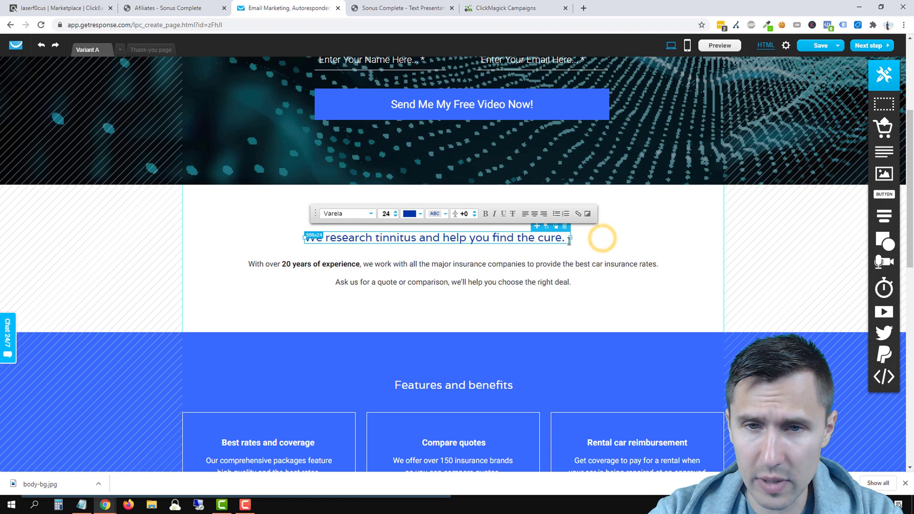
pyautogui.click(675, 234)
pyautogui.moveTo(493, 239); pyautogui.dragTo(513, 237)
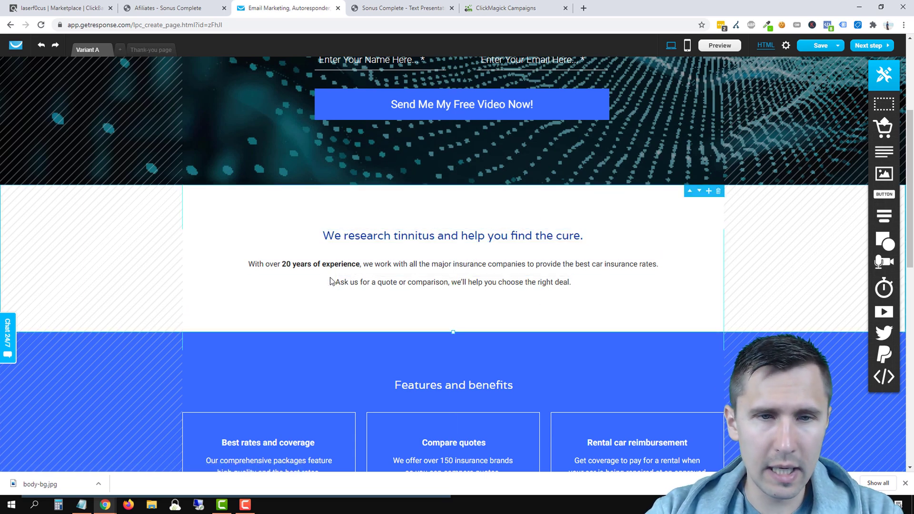
pyautogui.click(403, 8)
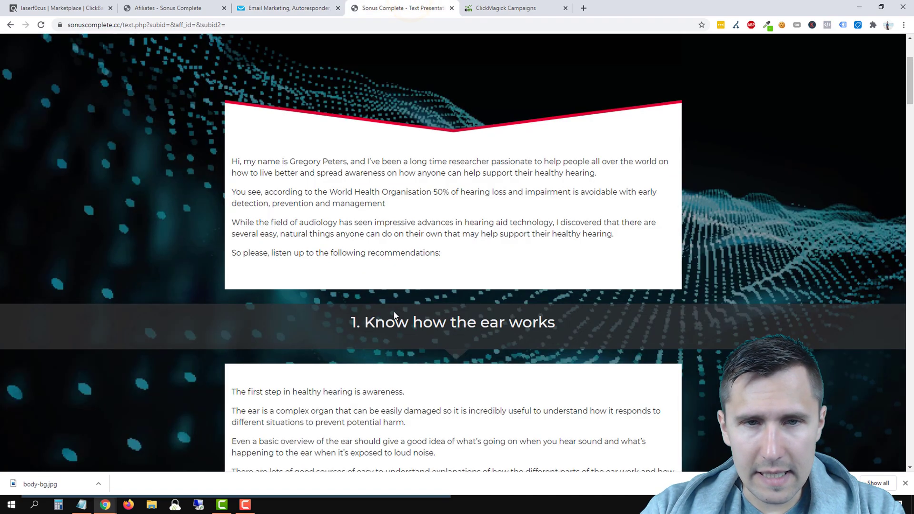
pyautogui.scroll(-10, 394, 312)
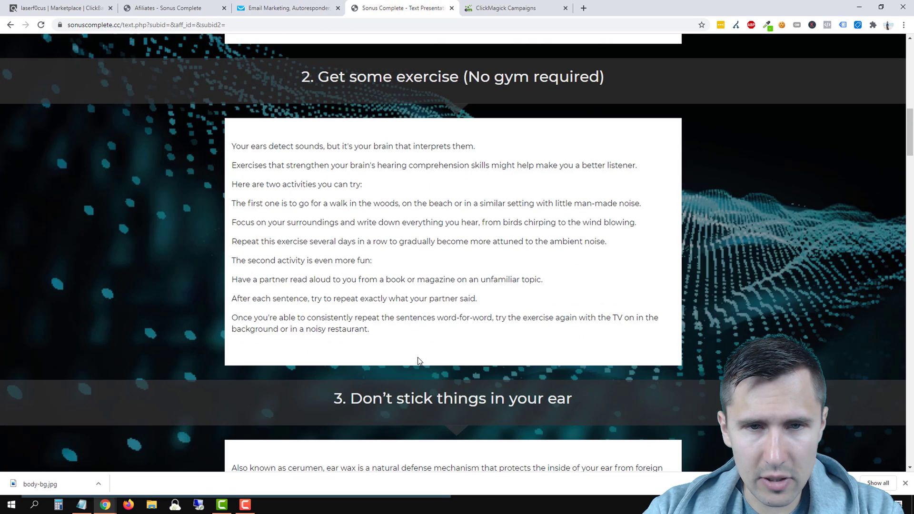
pyautogui.scroll(-15, 418, 362)
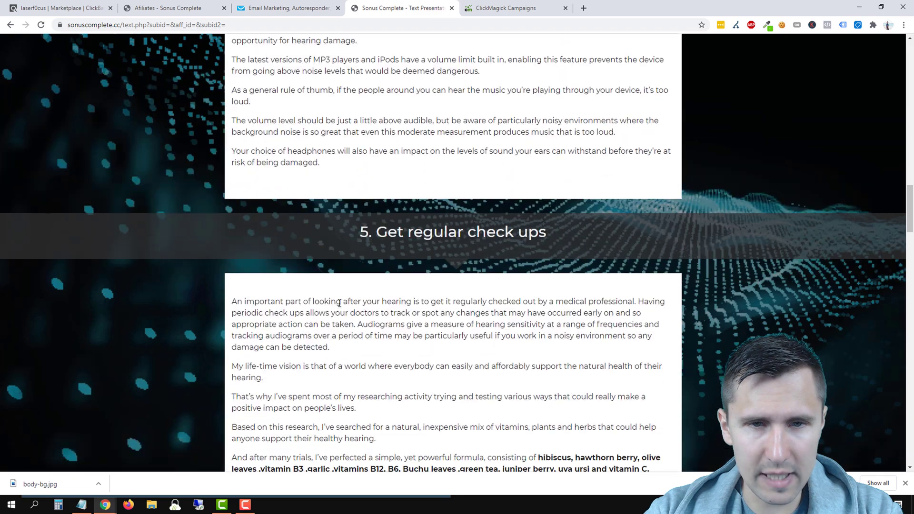
pyautogui.scroll(-4, 345, 307)
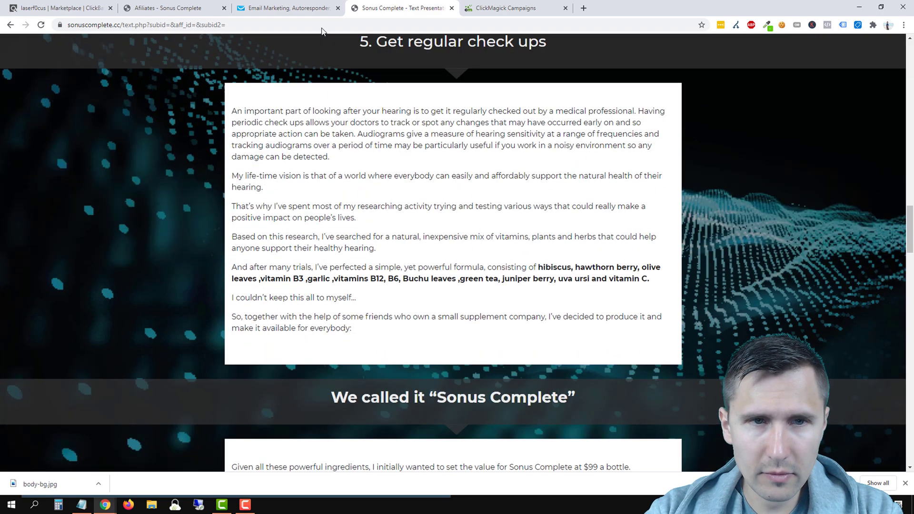
pyautogui.click(305, 8)
pyautogui.click(414, 8)
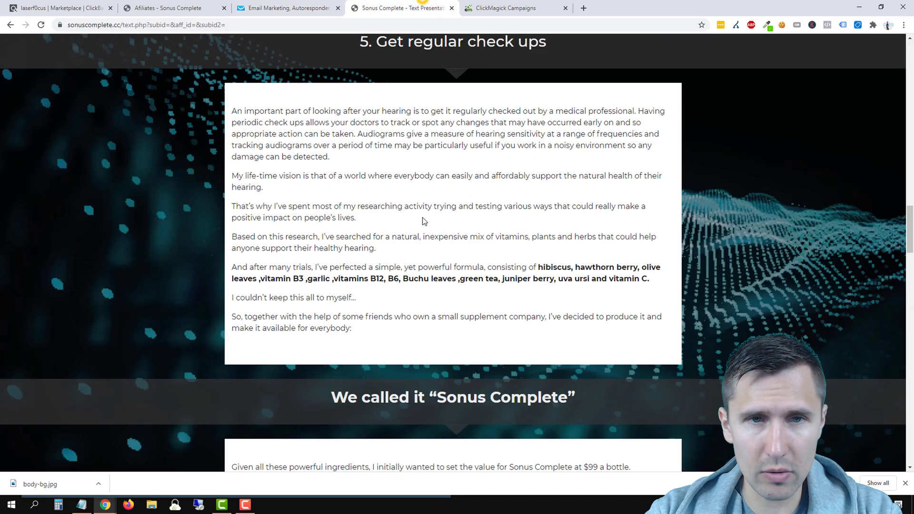
pyautogui.scroll(19, 424, 220)
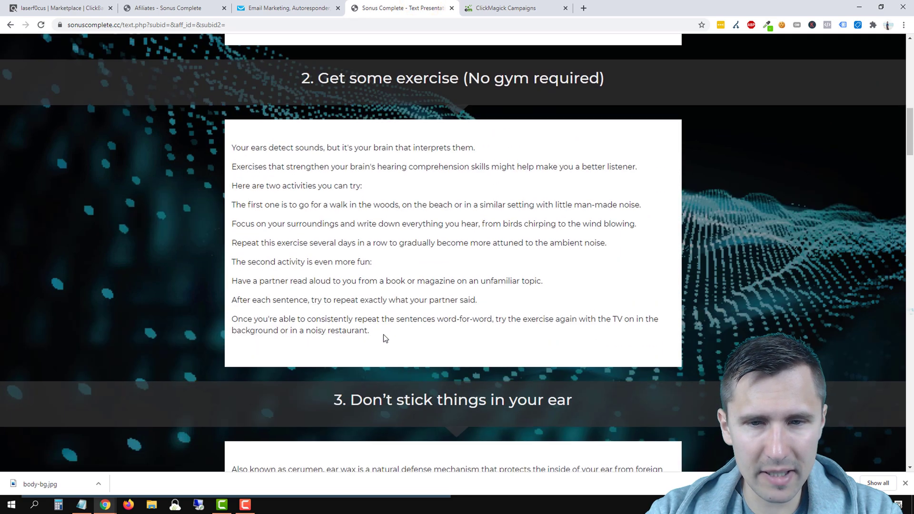
pyautogui.scroll(4, 386, 338)
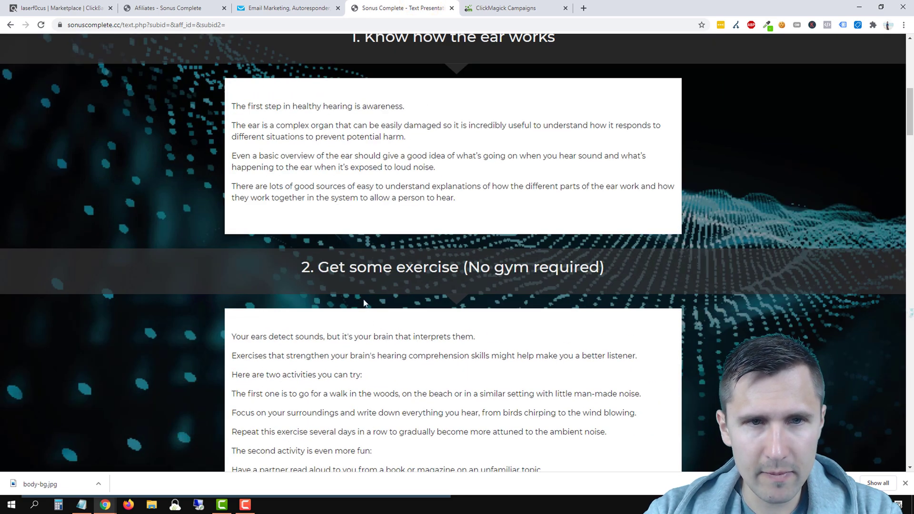
pyautogui.scroll(5, 366, 283)
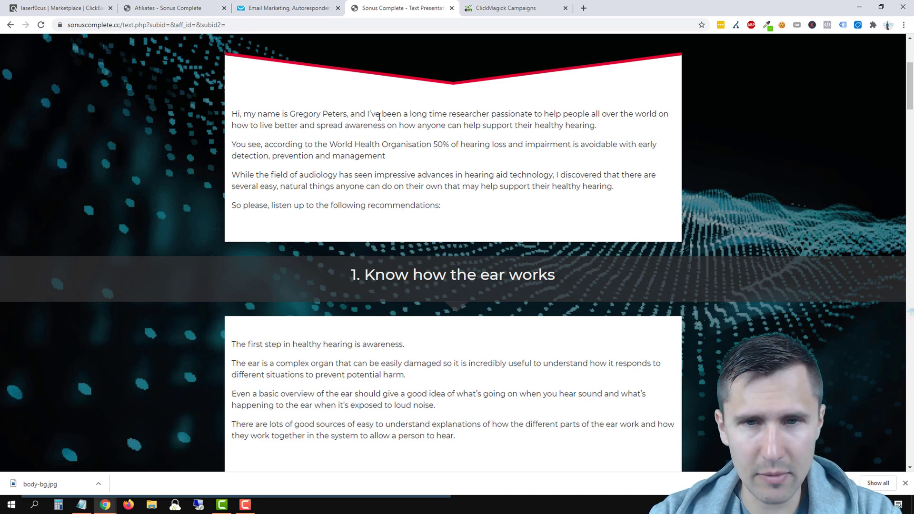
pyautogui.click(288, 8)
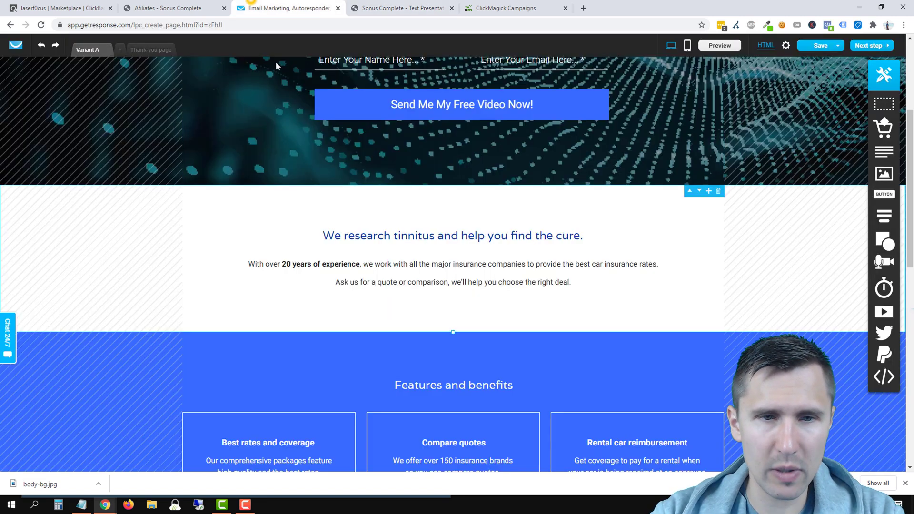
pyautogui.click(376, 265)
pyautogui.doubleClick(376, 266)
pyautogui.click(365, 264)
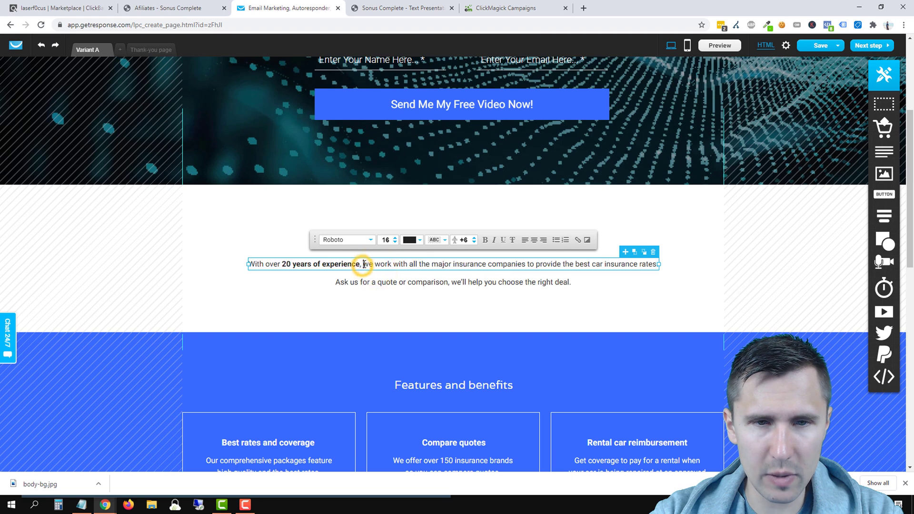
pyautogui.click(399, 7)
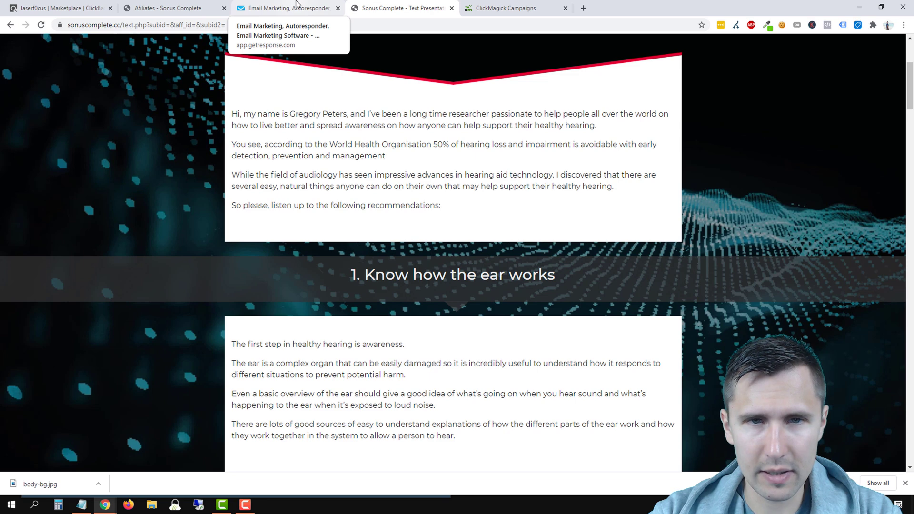
# Step: Rewrite the intro sentence's ending to 'worked with millions of people worldwide helping them improve their hearing.'
pyautogui.click(296, 3)
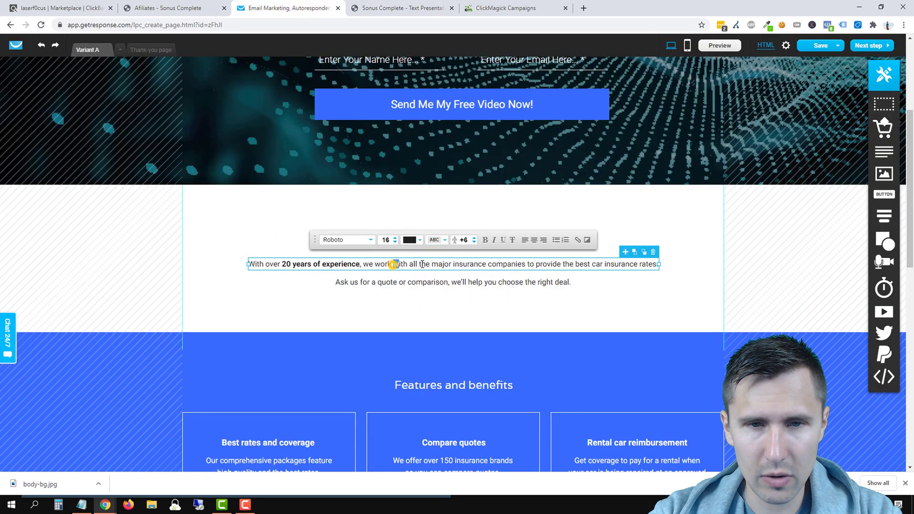
pyautogui.moveTo(422, 265); pyautogui.dragTo(656, 262)
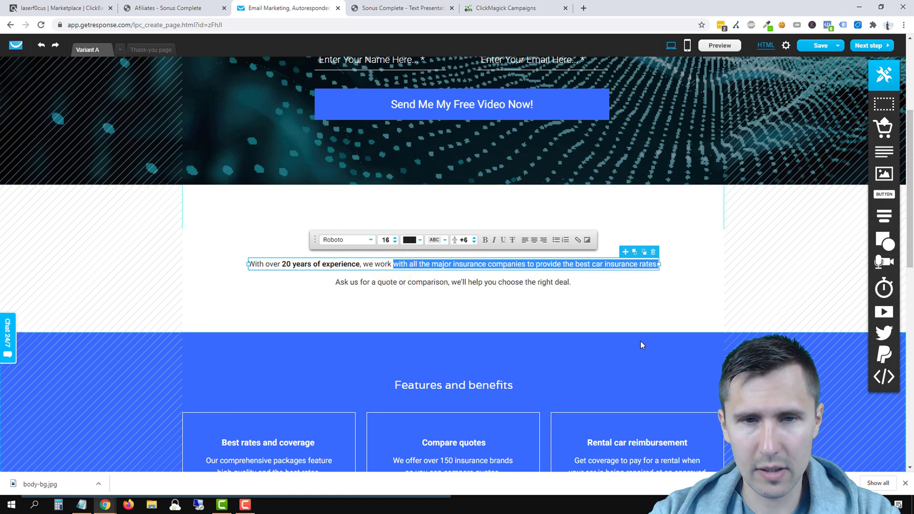
pyautogui.press('BackSpace')
pyautogui.write('ed with millions of ')
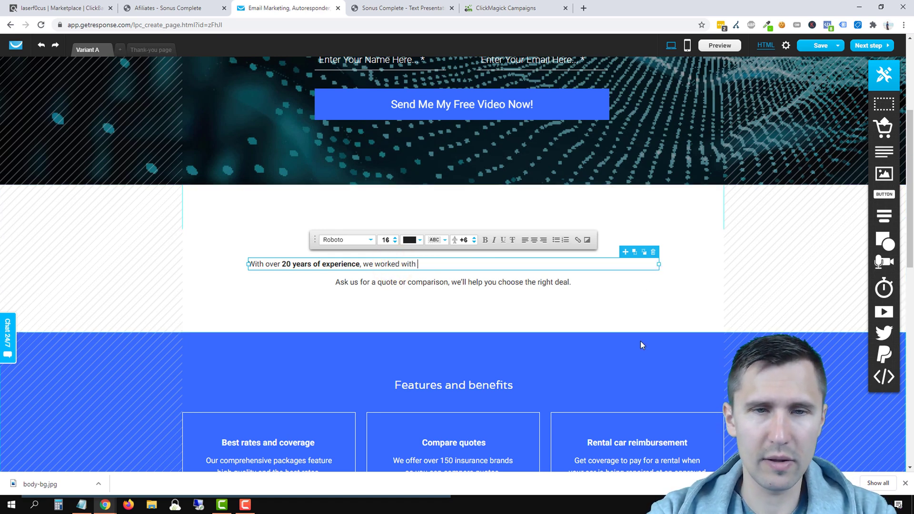
pyautogui.write('people ')
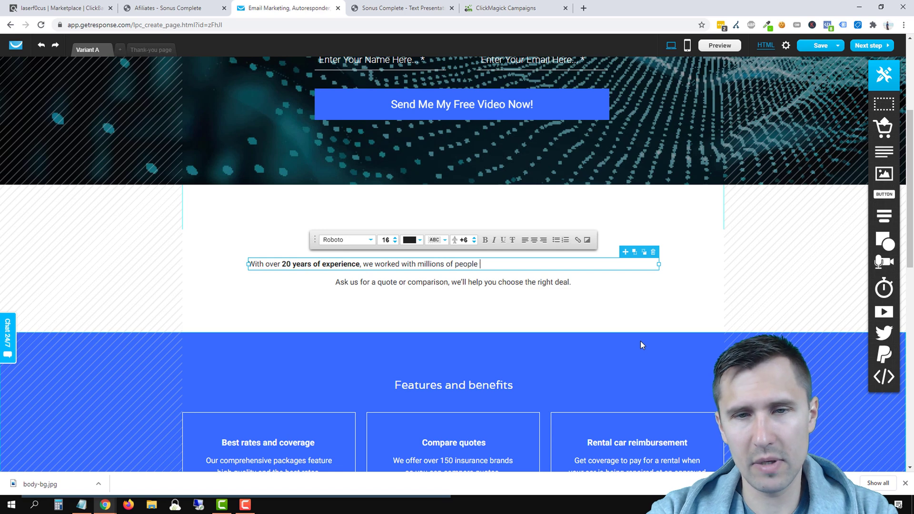
pyautogui.write('worldwide helping them ')
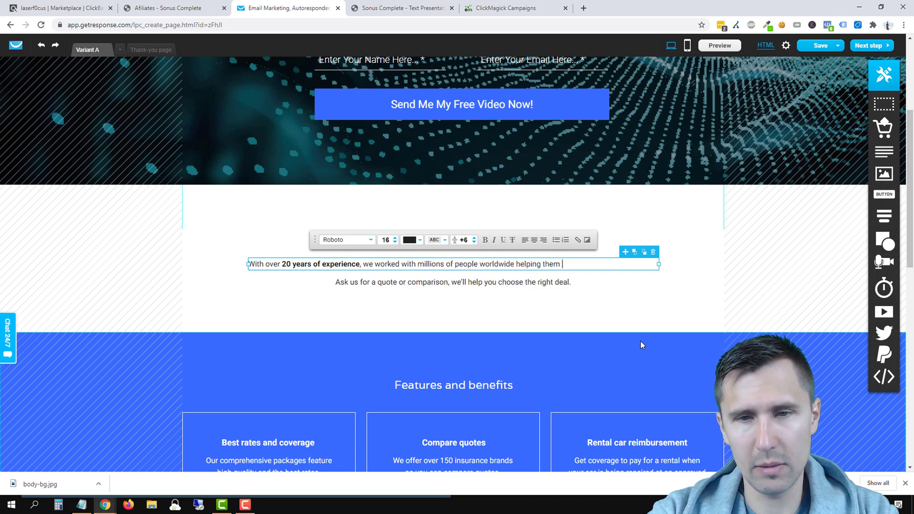
pyautogui.write('improve their hearing.')
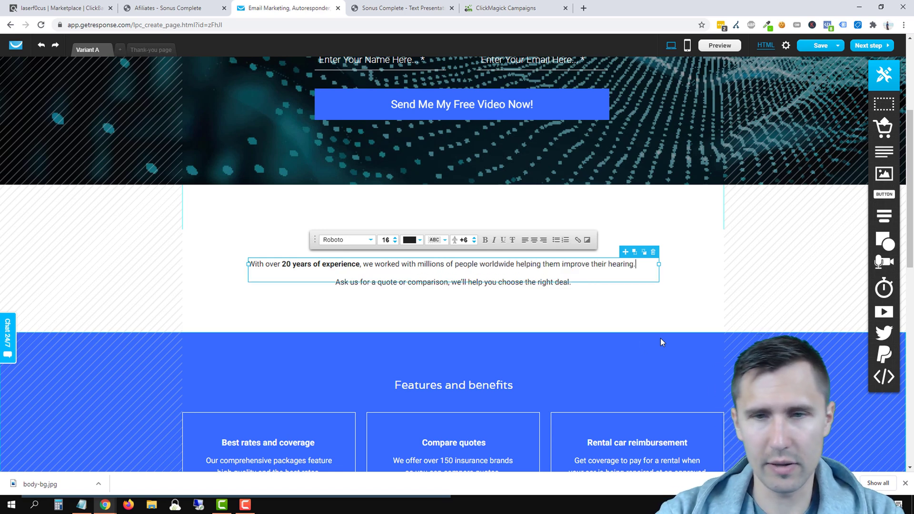
pyautogui.click(711, 268)
# Step: Adjust the intro paragraph block's width and position within the section
pyautogui.click(625, 263)
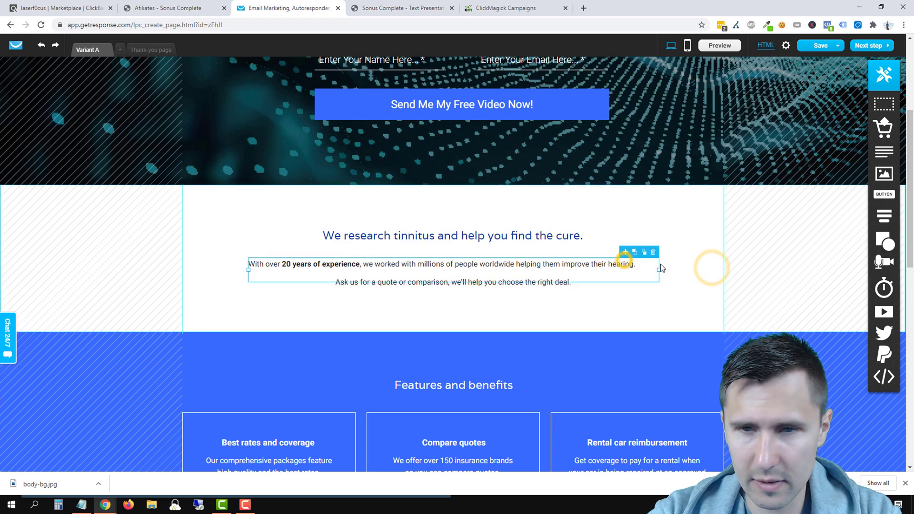
pyautogui.moveTo(657, 270); pyautogui.dragTo(723, 285)
pyautogui.click(718, 260)
pyautogui.click(606, 262)
pyautogui.moveTo(495, 265)
pyautogui.mouseDown()
pyautogui.moveTo(529, 269)
pyautogui.moveTo(496, 270)
pyautogui.moveTo(512, 267)
pyautogui.mouseUp()
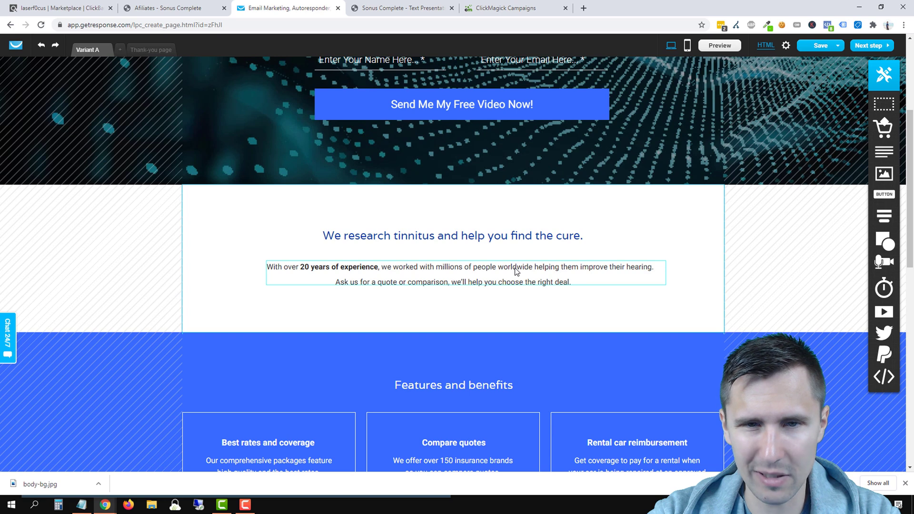
pyautogui.click(428, 7)
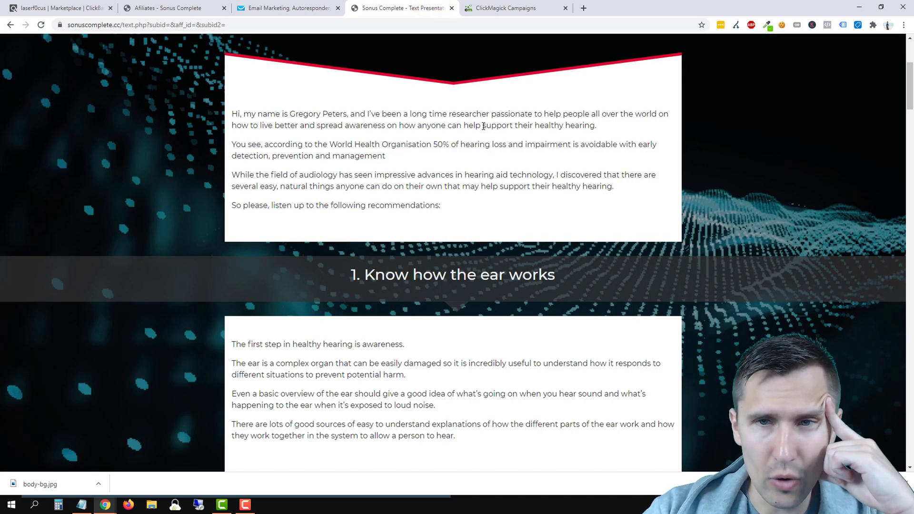
# Step: Scroll the Sonus page down to '2. Get some exercise (No gym required)', then return to the editor
pyautogui.click(311, 8)
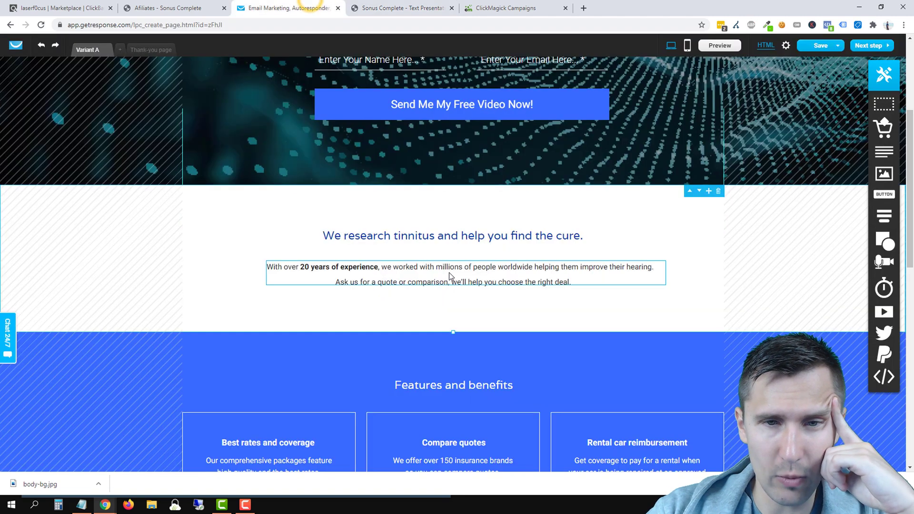
pyautogui.click(430, 2)
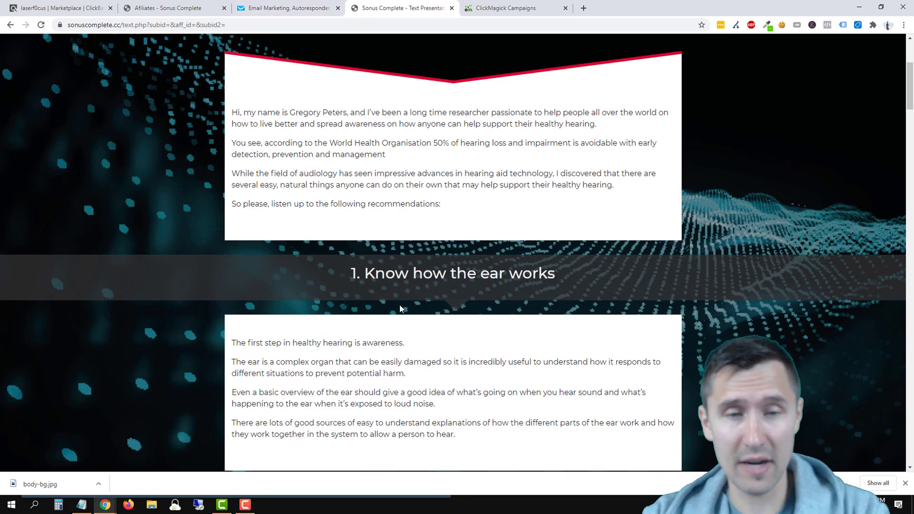
pyautogui.scroll(-2, 399, 305)
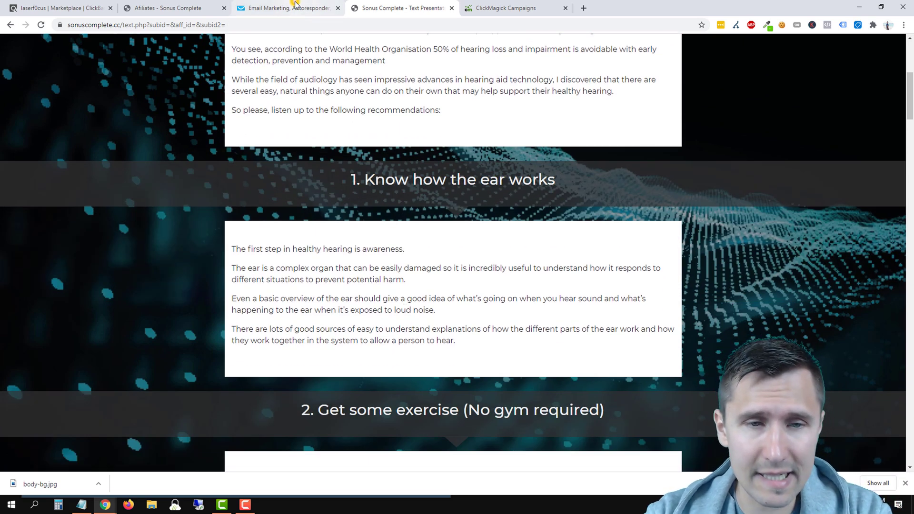
pyautogui.click(295, 4)
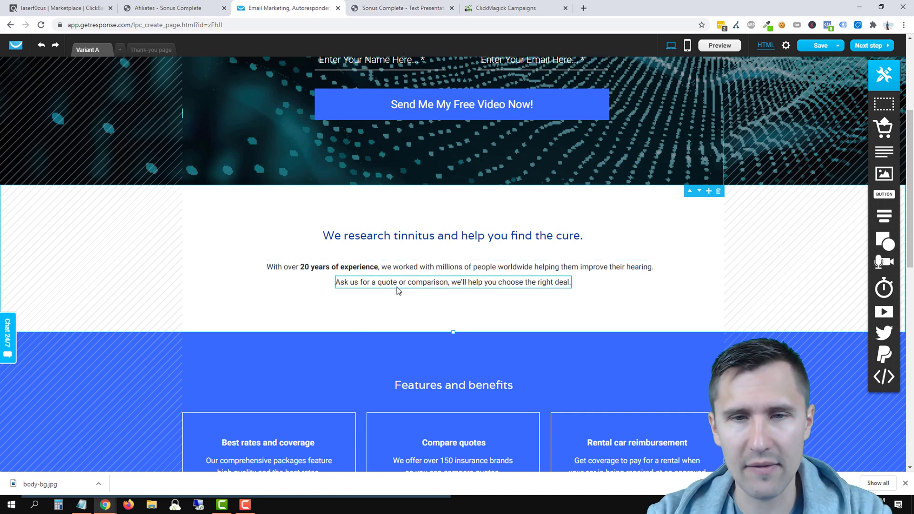
# Step: Replace the number of years in the intro paragraph with 'many years'
pyautogui.tripleClick(359, 269)
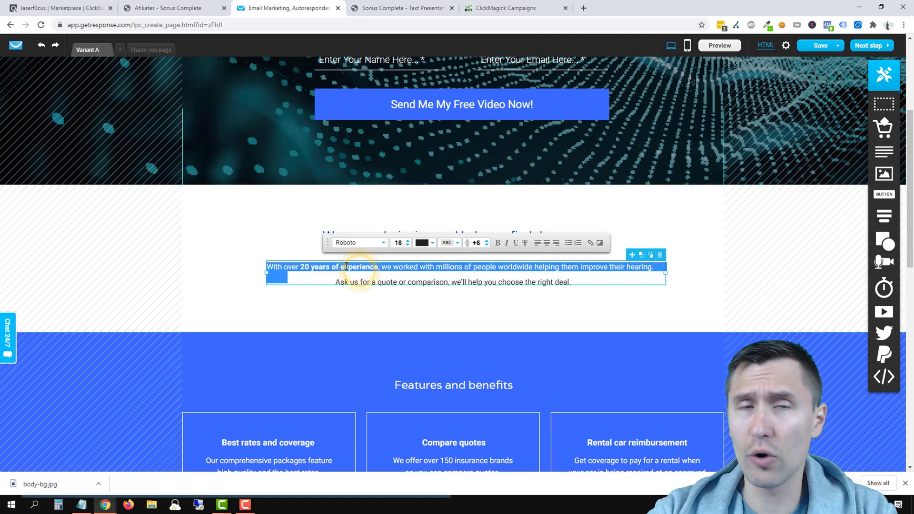
pyautogui.click(345, 266)
pyautogui.moveTo(311, 263)
pyautogui.mouseDown()
pyautogui.moveTo(380, 273)
pyautogui.moveTo(307, 270)
pyautogui.mouseUp()
pyautogui.hotkey('ctrl', 'b')
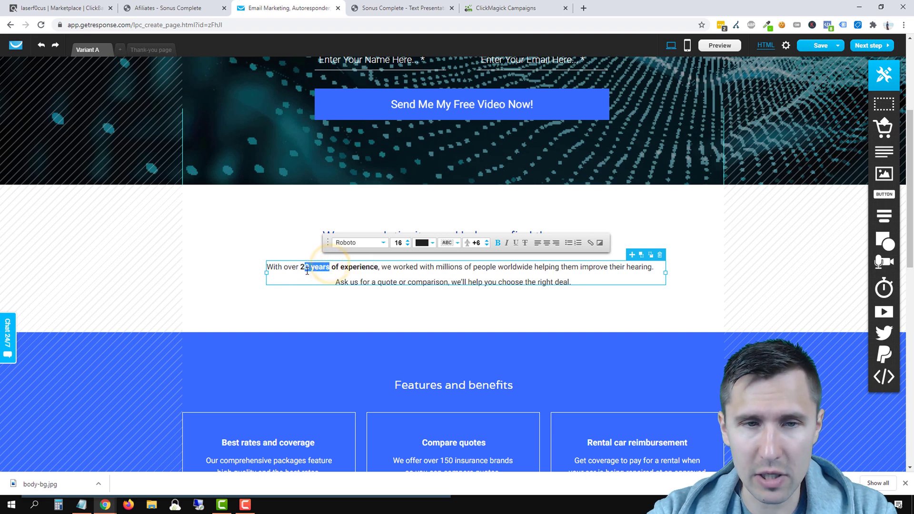
pyautogui.press('BackSpace')
pyautogui.press('BackSpace')
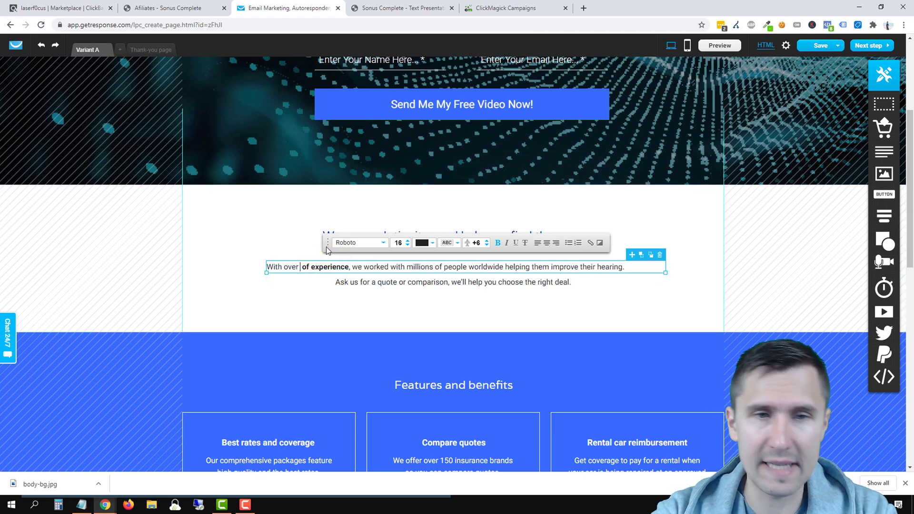
pyautogui.press('BackSpace')
pyautogui.press('BackSpace')
pyautogui.press('BackSpace')
pyautogui.press('BackSpace')
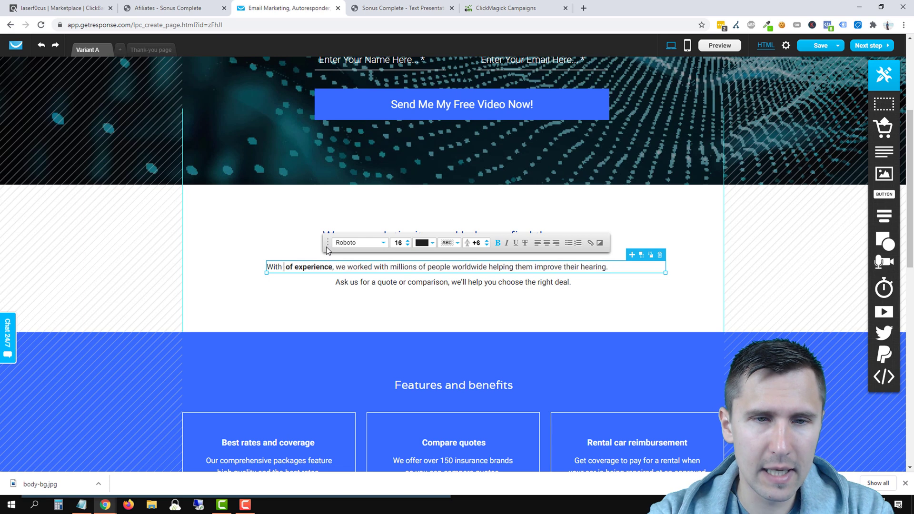
pyautogui.write('many years')
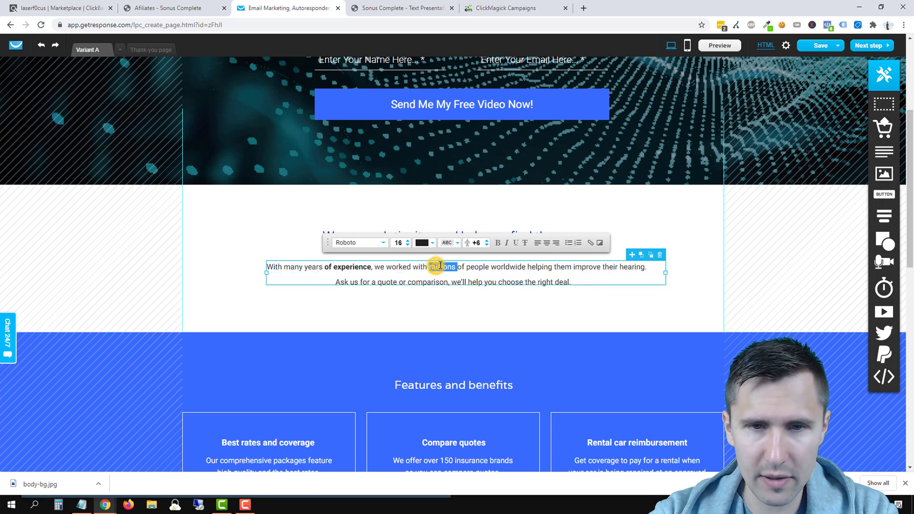
# Step: Delete 'millions' and replace 'worldwide' with 'all over the world' in the intro paragraph
pyautogui.click(403, 8)
pyautogui.scroll(3, 358, 173)
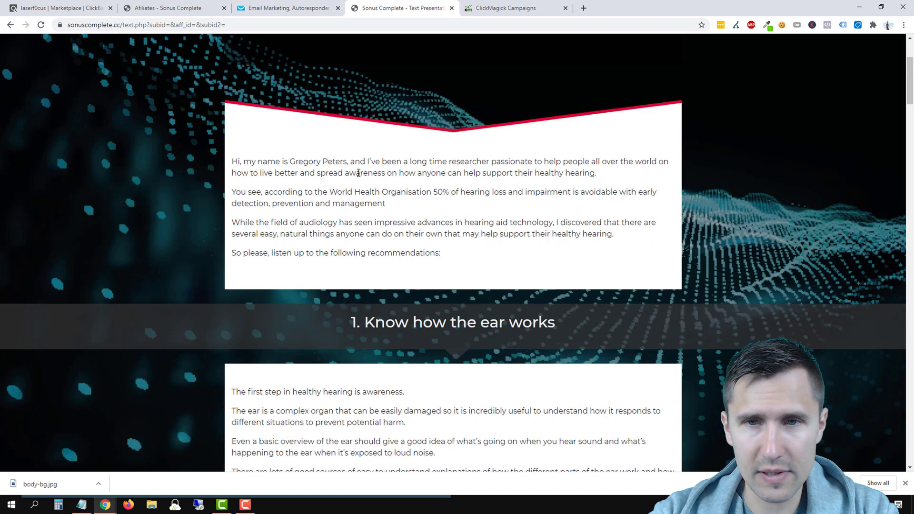
pyautogui.click(321, 12)
pyautogui.press('BackSpace')
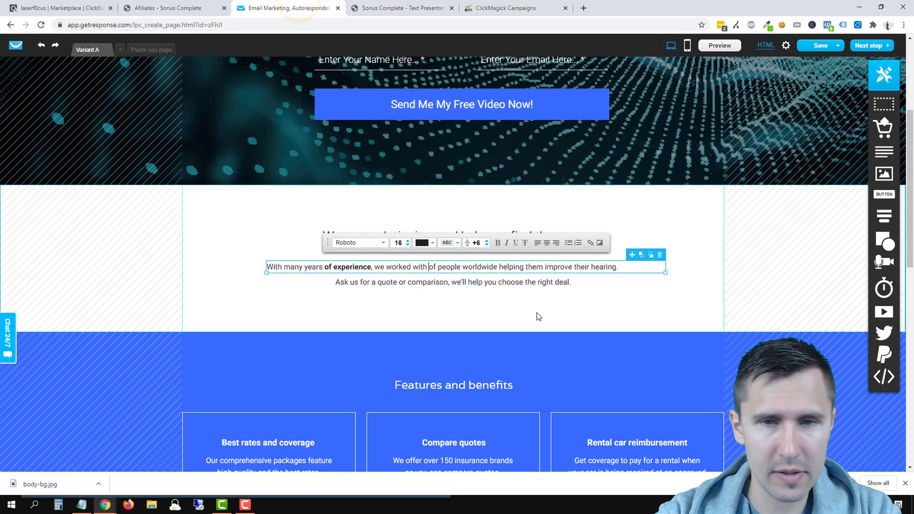
pyautogui.press('BackSpace')
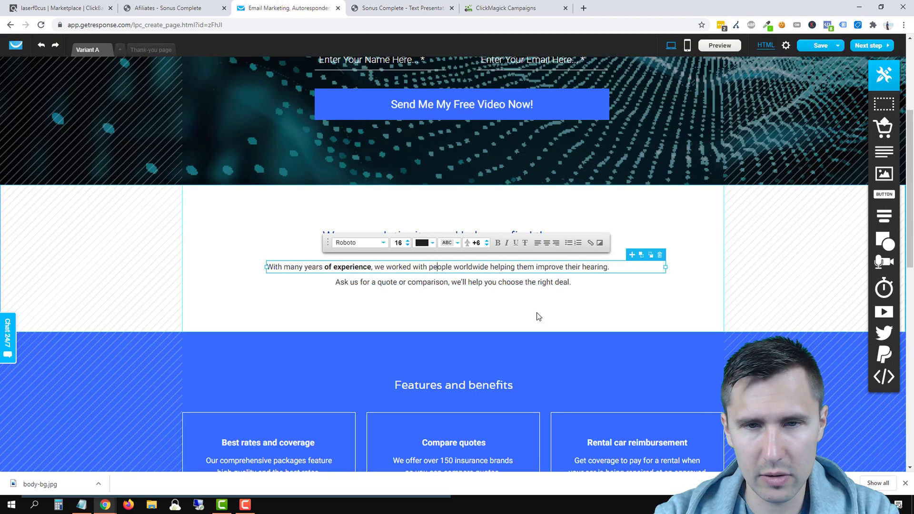
pyautogui.press('BackSpace')
pyautogui.press('BackSpace')
pyautogui.press('BackSpace')
pyautogui.press('BackSpace')
pyautogui.press('BackSpace')
pyautogui.press('BackSpace')
pyautogui.press('BackSpace')
pyautogui.press('BackSpace')
pyautogui.press('BackSpace')
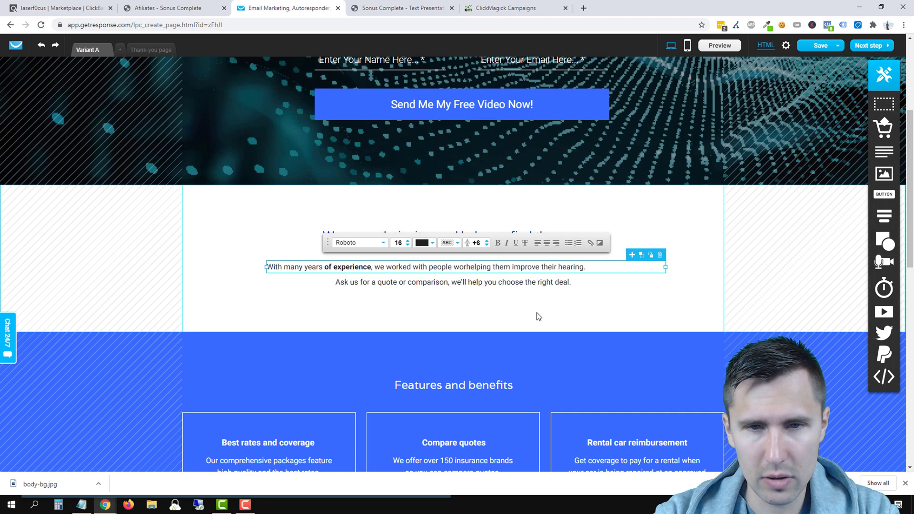
pyautogui.write('all over the world')
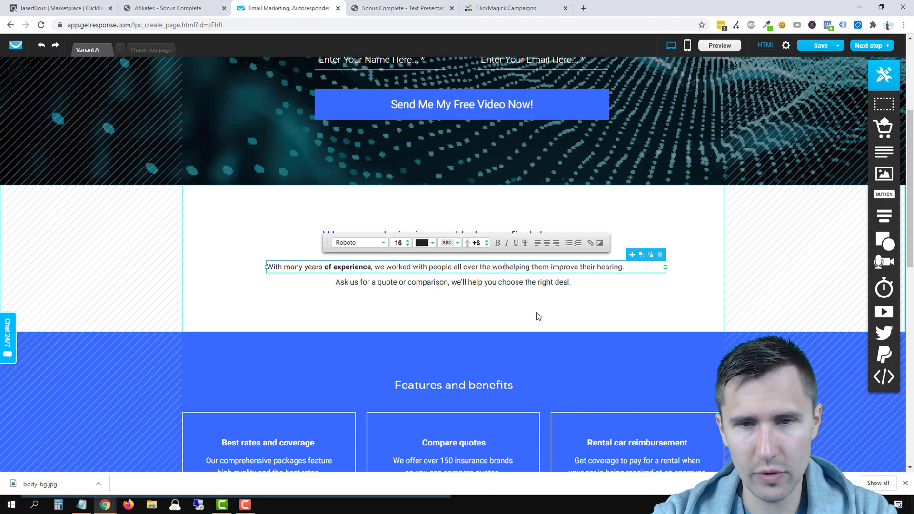
# Step: Narrow the first paragraph's text box and finish editing it
pyautogui.click(665, 268)
pyautogui.moveTo(665, 267); pyautogui.dragTo(638, 267)
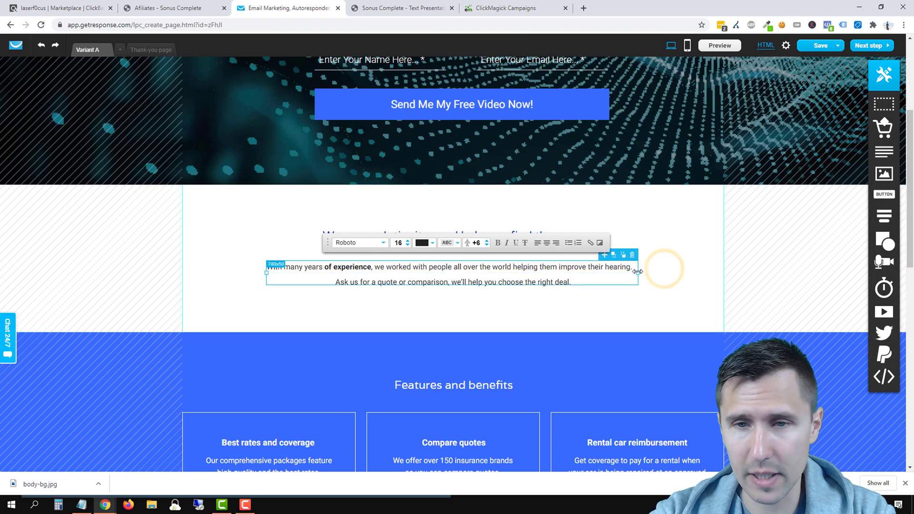
pyautogui.tripleClick(532, 262)
pyautogui.click(688, 284)
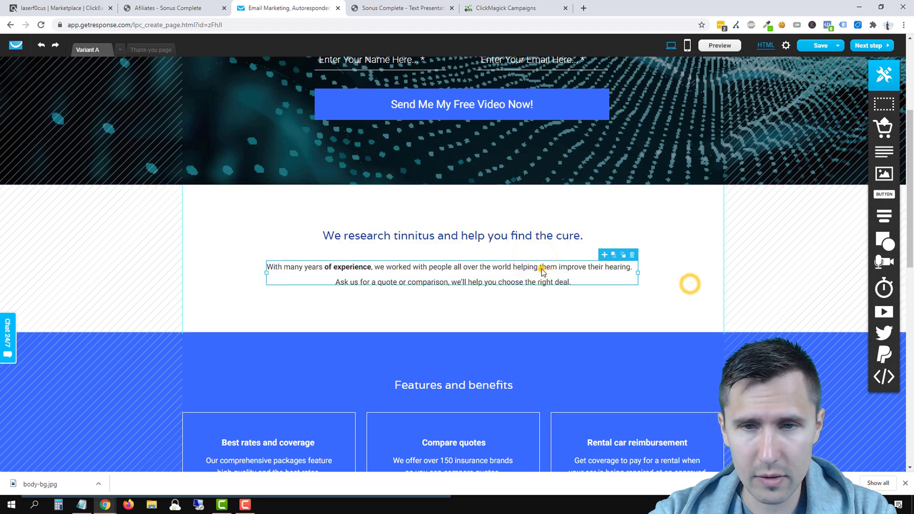
pyautogui.click(540, 267)
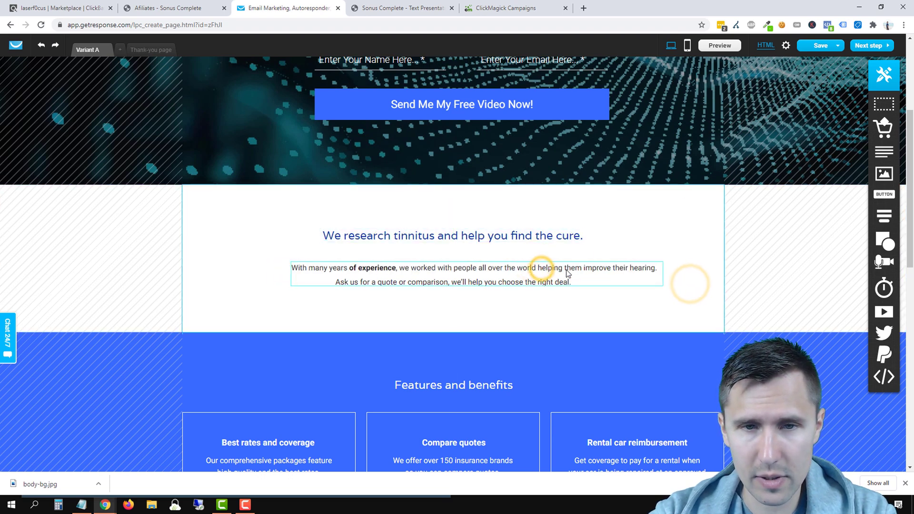
pyautogui.click(598, 346)
# Step: Replace the second line with 'If you or anyone you love is hard of hearing, definitely send them this free video.'
pyautogui.moveTo(456, 285); pyautogui.dragTo(456, 292)
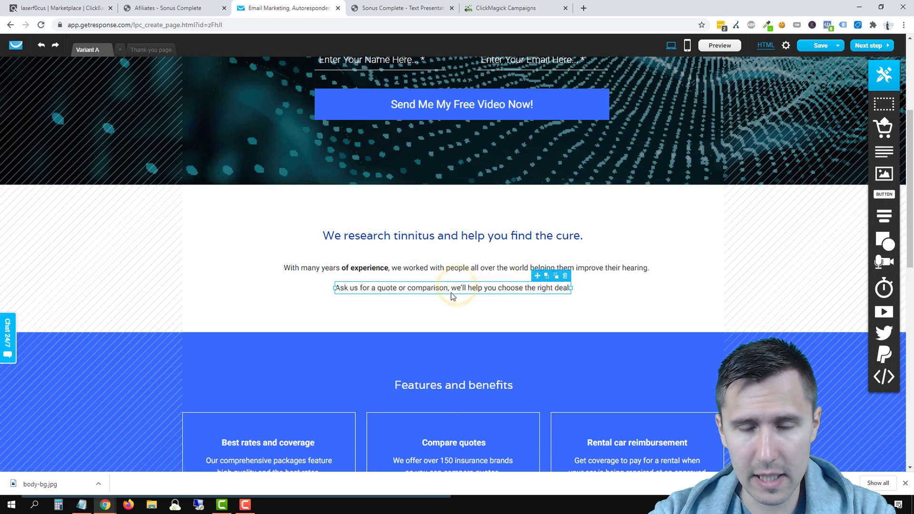
pyautogui.doubleClick(442, 290)
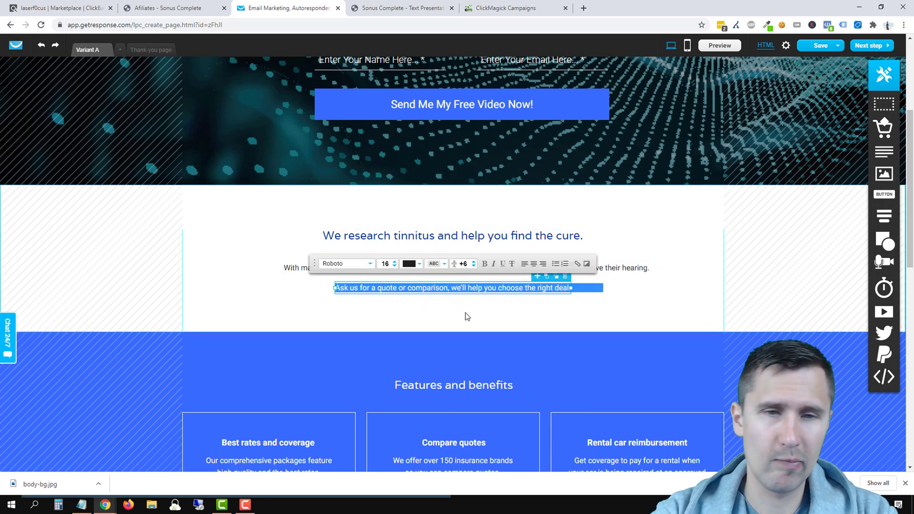
pyautogui.write('If you or any')
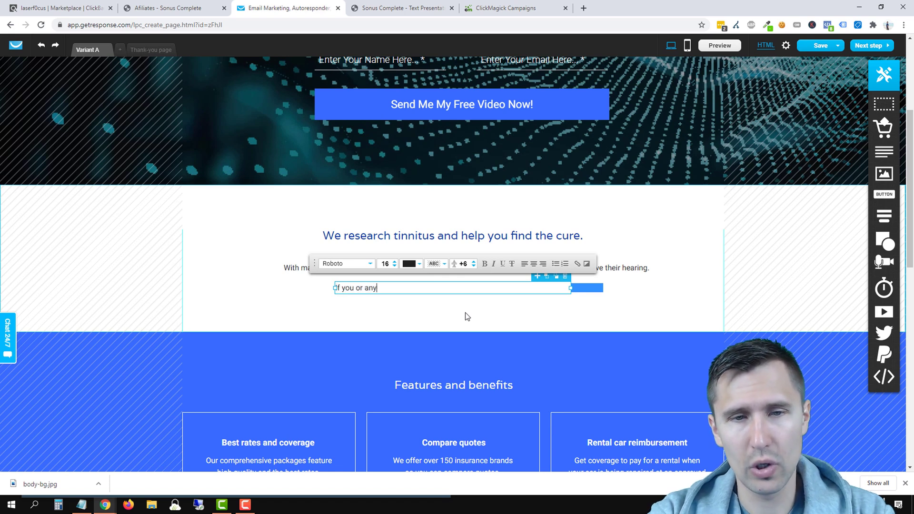
pyautogui.write('one you love is har')
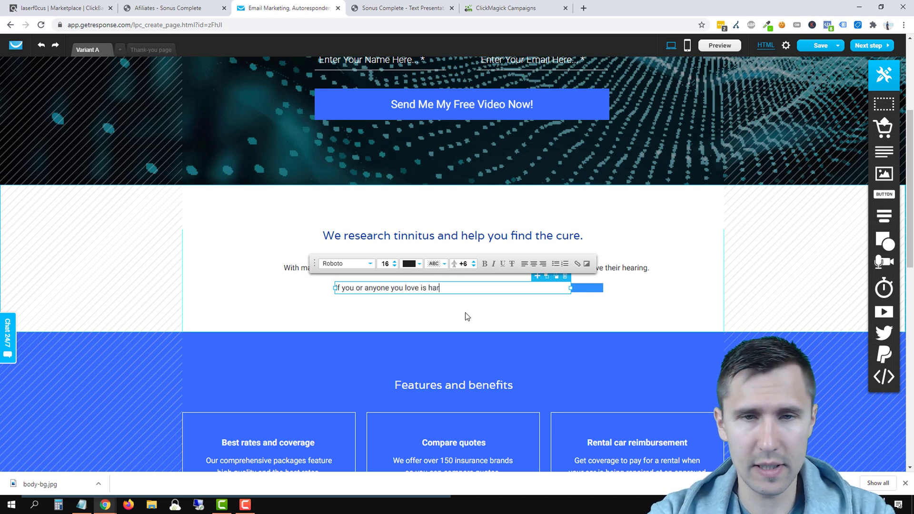
pyautogui.write('d of hearing, ')
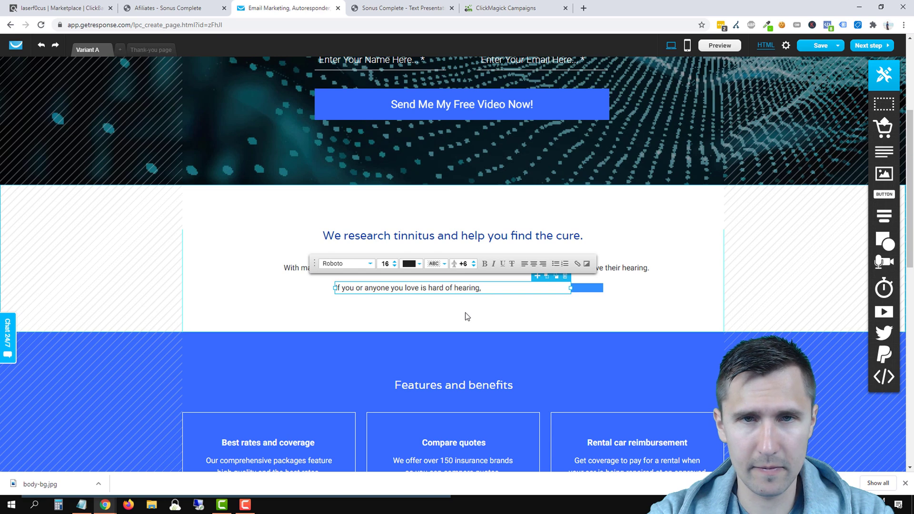
pyautogui.write('definitely')
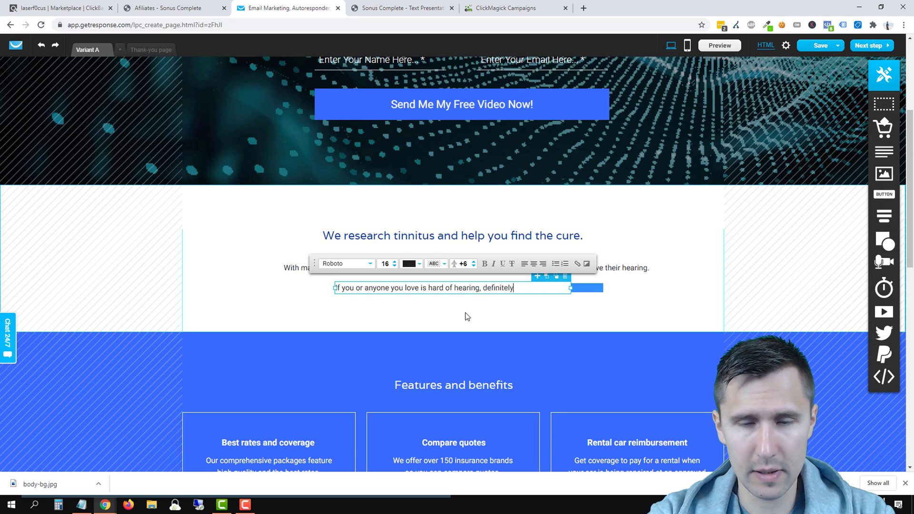
pyautogui.write(' send them th')
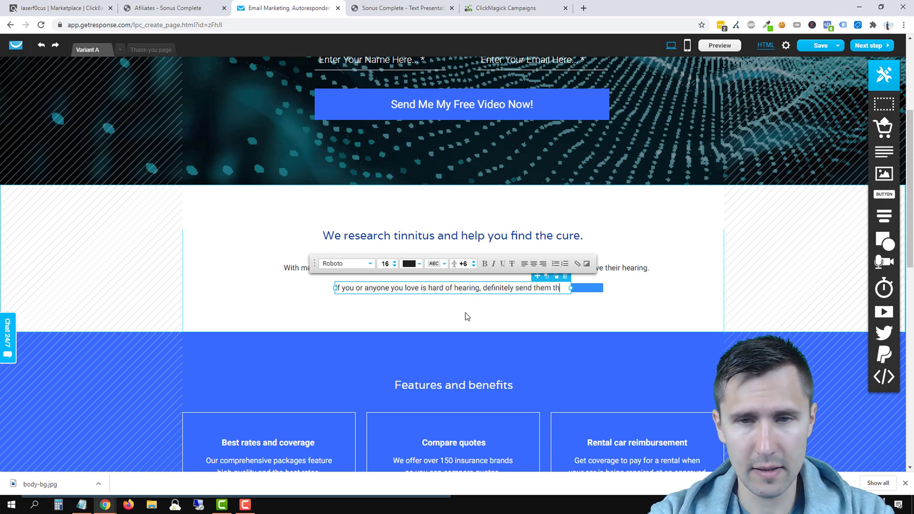
pyautogui.write('is free video.')
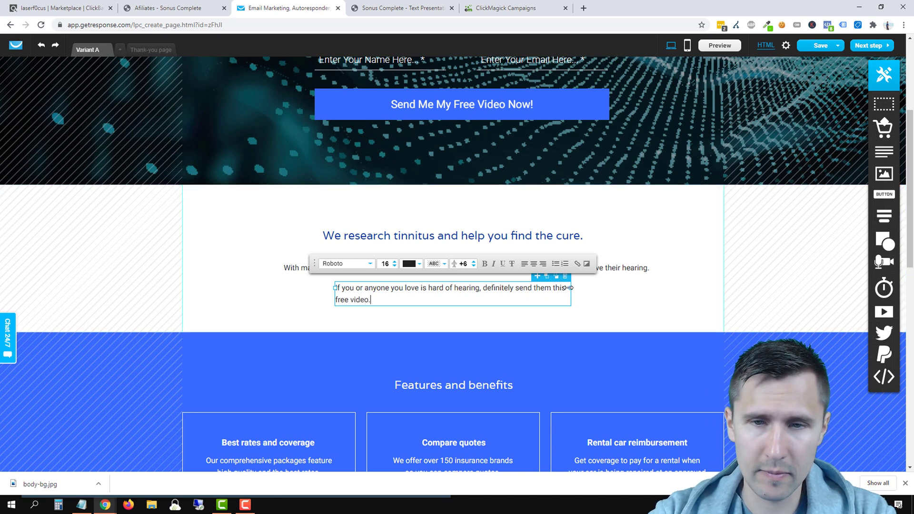
pyautogui.moveTo(570, 287); pyautogui.dragTo(603, 287)
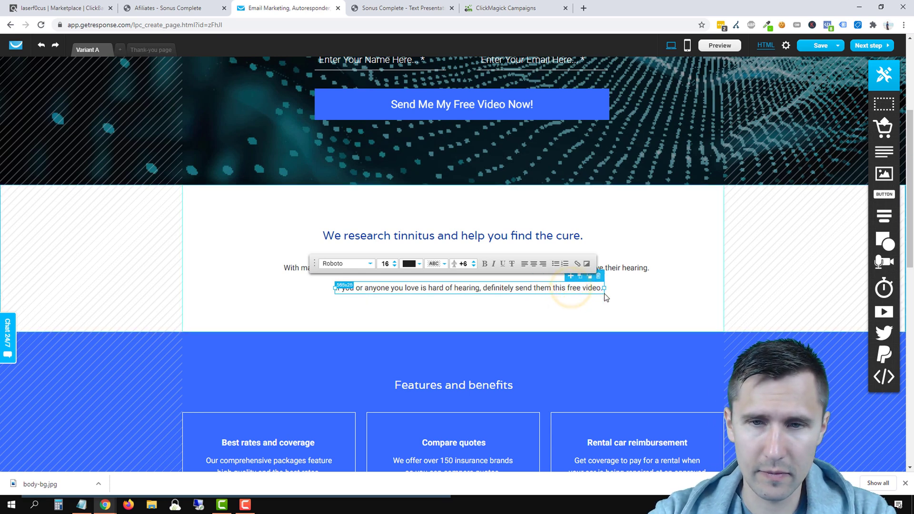
pyautogui.click(673, 284)
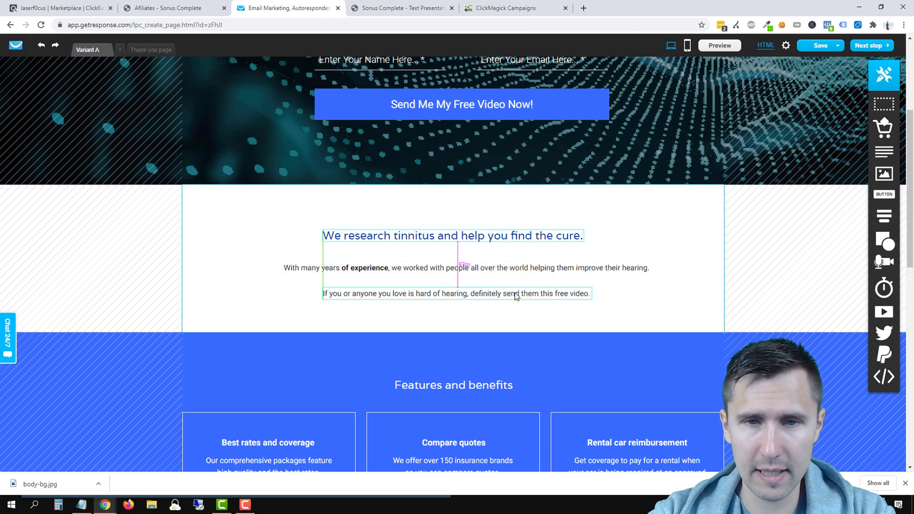
pyautogui.click(675, 276)
pyautogui.scroll(4, 698, 351)
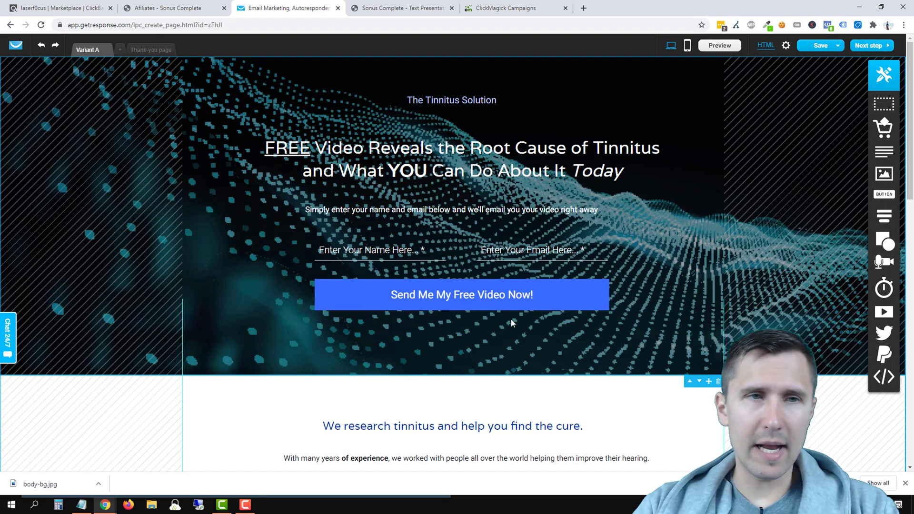
pyautogui.scroll(-5, 466, 230)
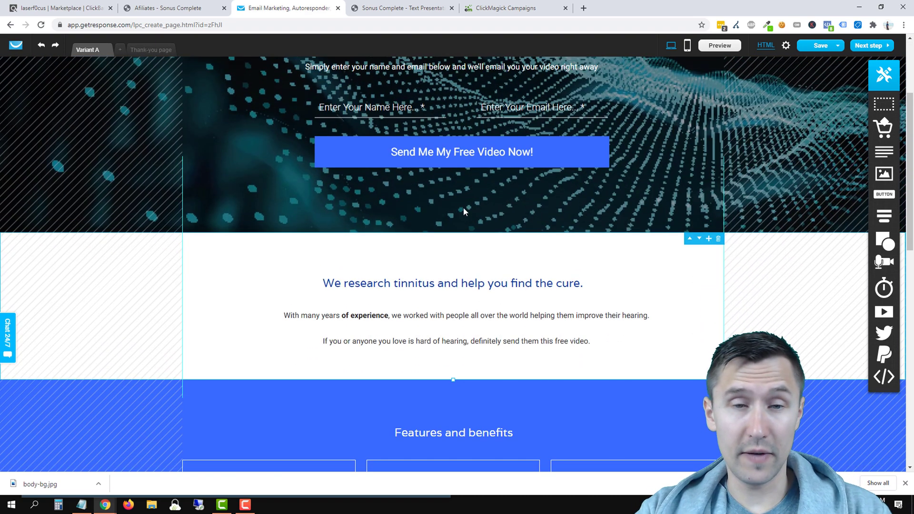
pyautogui.scroll(-2, 467, 257)
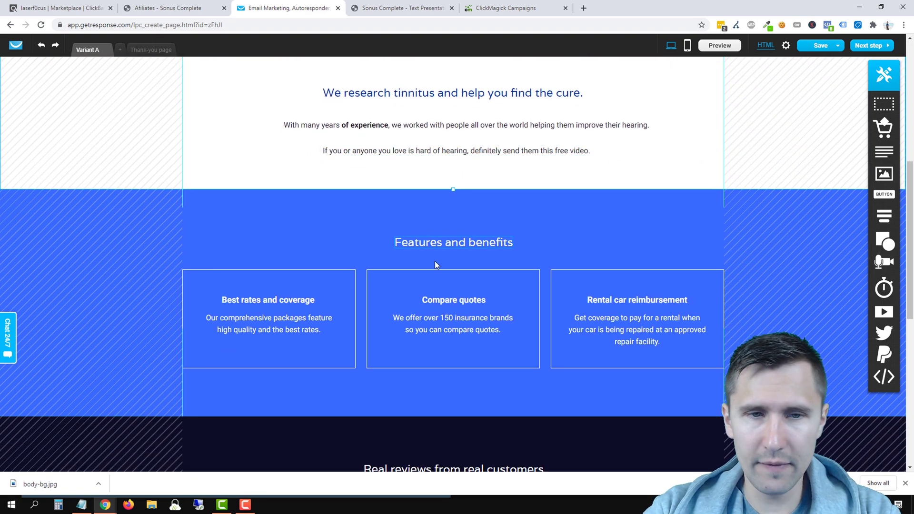
pyautogui.click(421, 8)
# Step: Scroll the Sonus text page and highlight the ingredient list from hibiscus to vitamin C
pyautogui.scroll(-6, 463, 230)
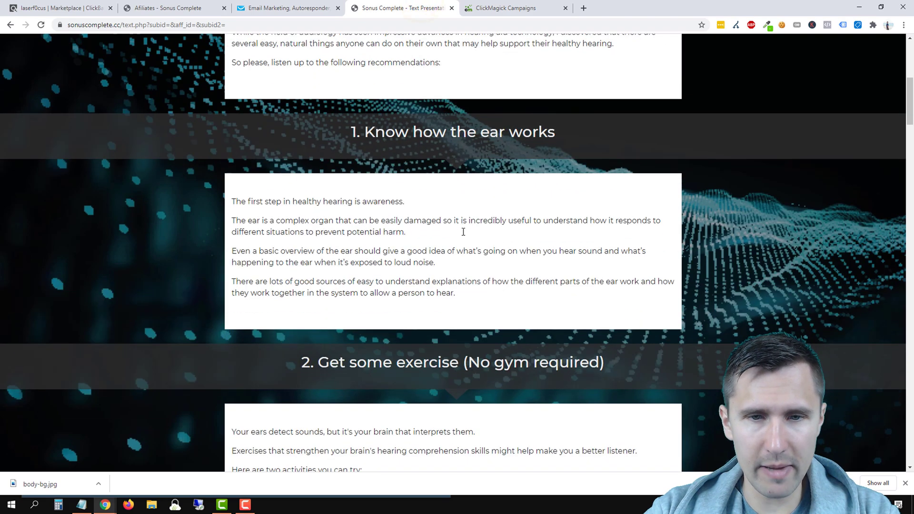
pyautogui.scroll(-9, 462, 233)
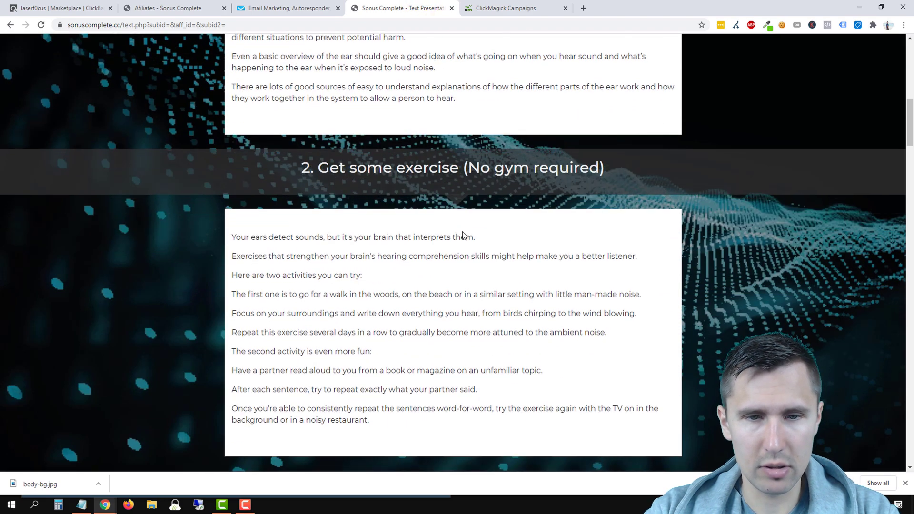
pyautogui.scroll(-7, 462, 233)
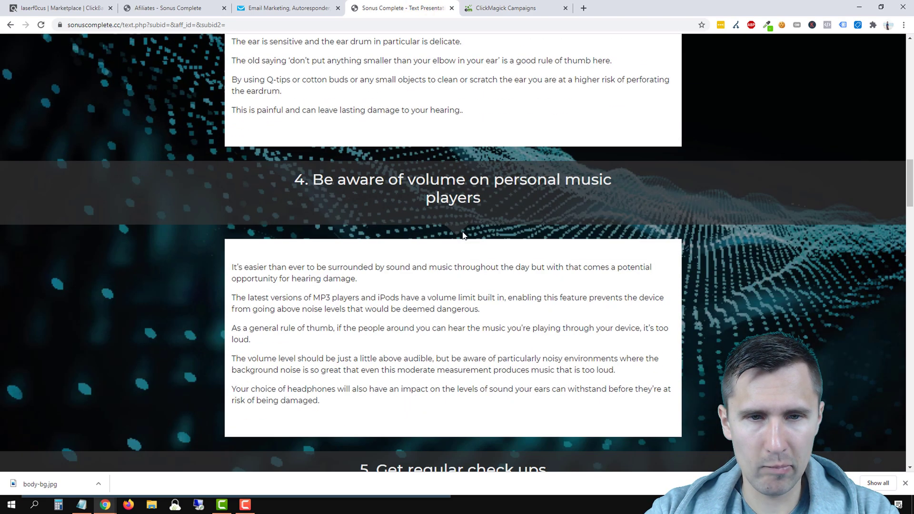
pyautogui.scroll(-6, 464, 234)
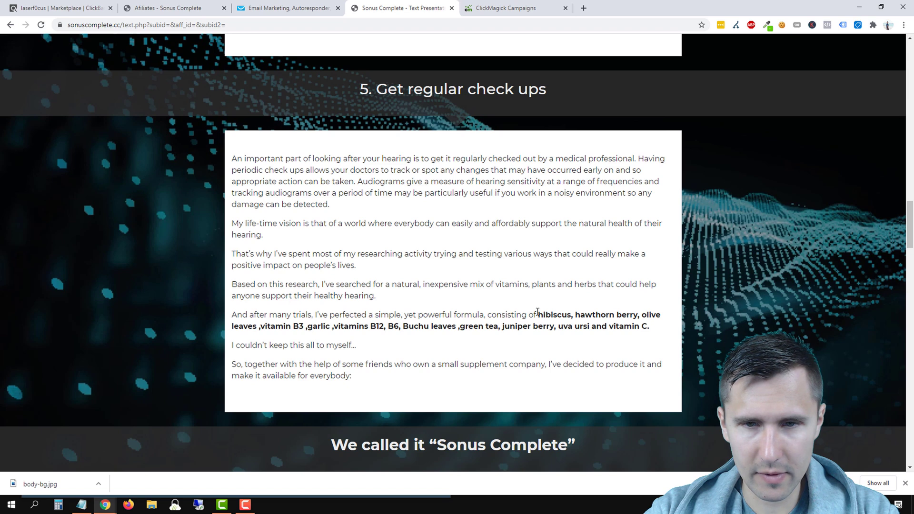
pyautogui.moveTo(539, 313); pyautogui.dragTo(656, 336)
pyautogui.hotkey('ctrl', 'c')
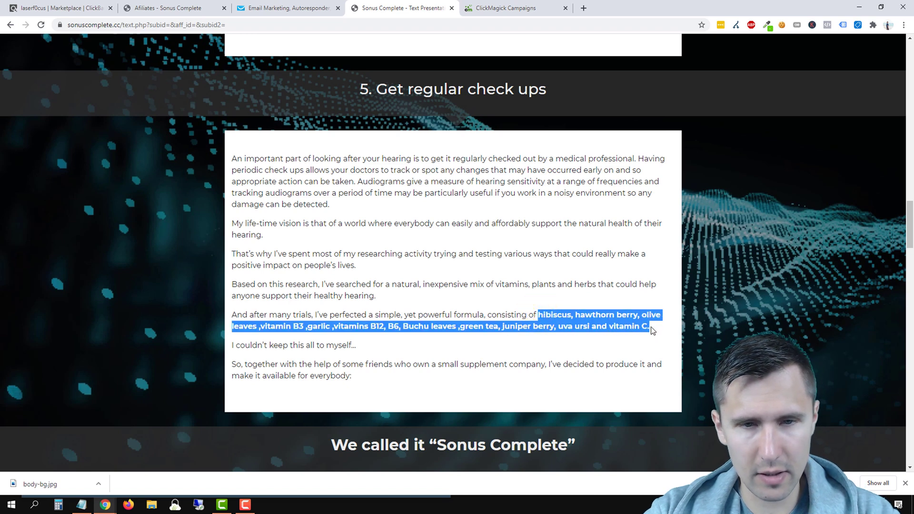
pyautogui.click(303, 8)
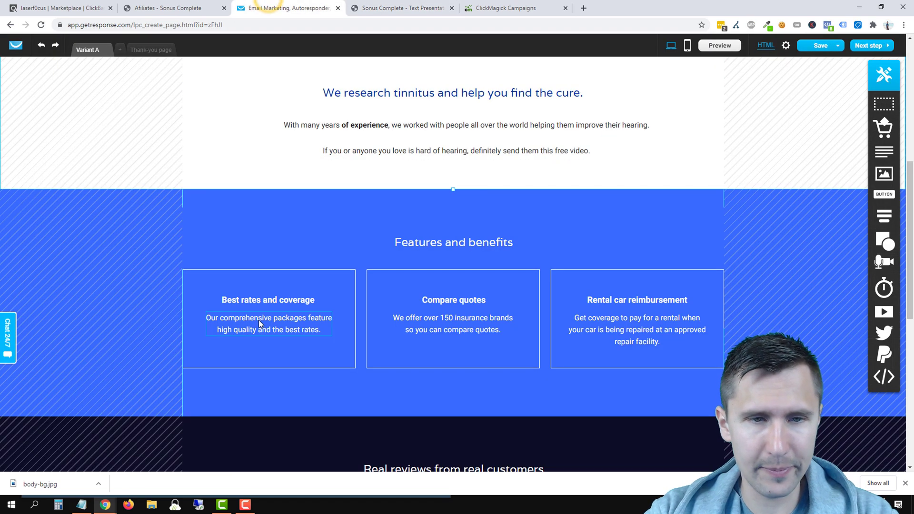
# Step: Retitle the first feature box 'All-Natural Ingredients' and change its description to 'Our ingredients consist of' plus the pasted ingredient list
pyautogui.click(235, 303)
pyautogui.doubleClick(235, 303)
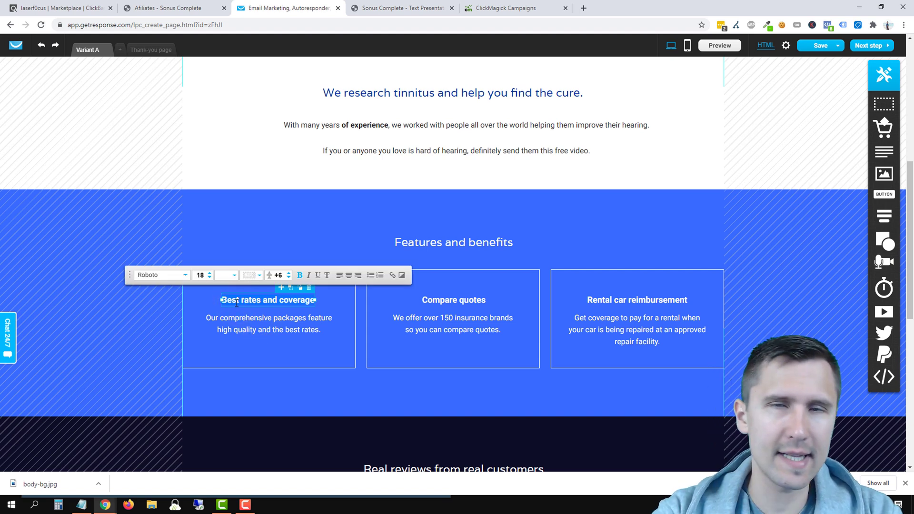
pyautogui.write('All-Natural')
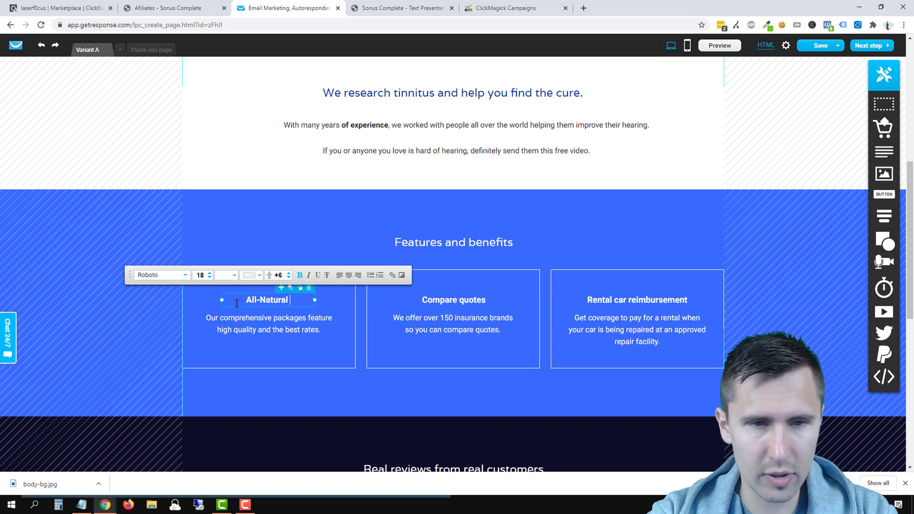
pyautogui.write(' Ingredients')
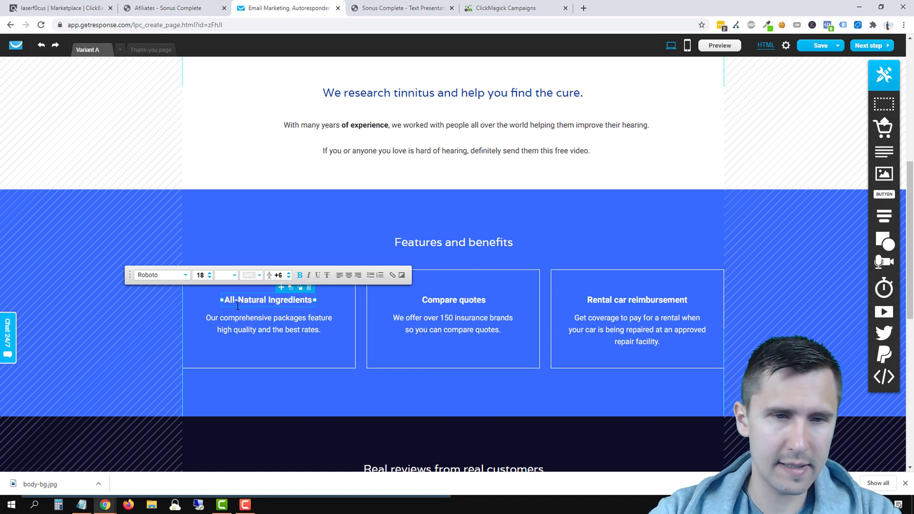
pyautogui.doubleClick(263, 321)
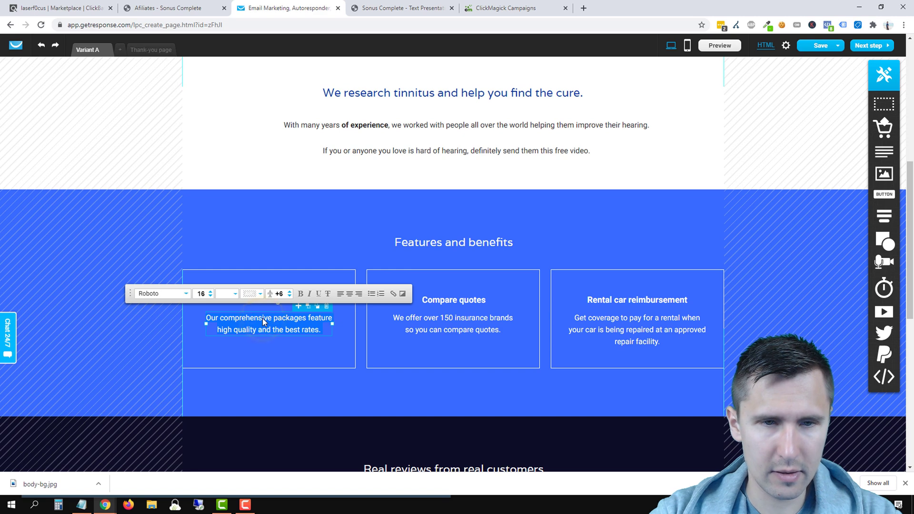
pyautogui.press('BackSpace')
pyautogui.write('Our ing')
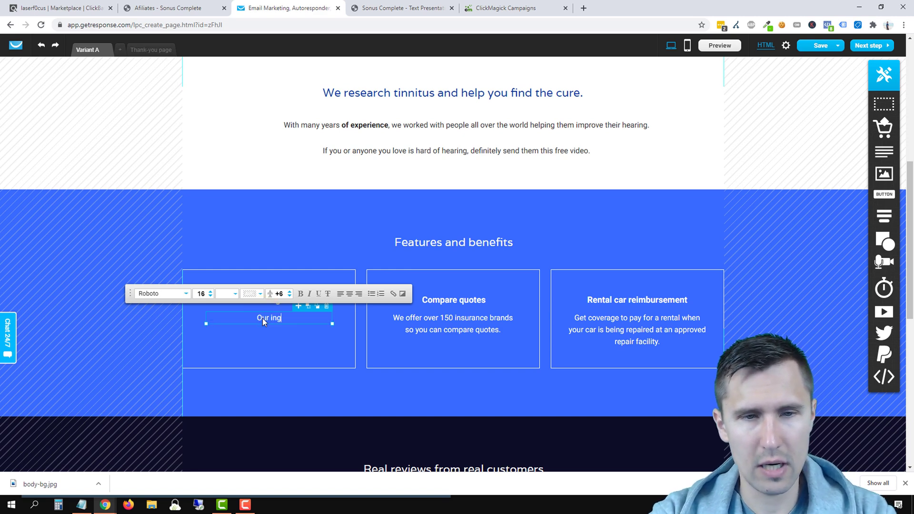
pyautogui.write('redients consi')
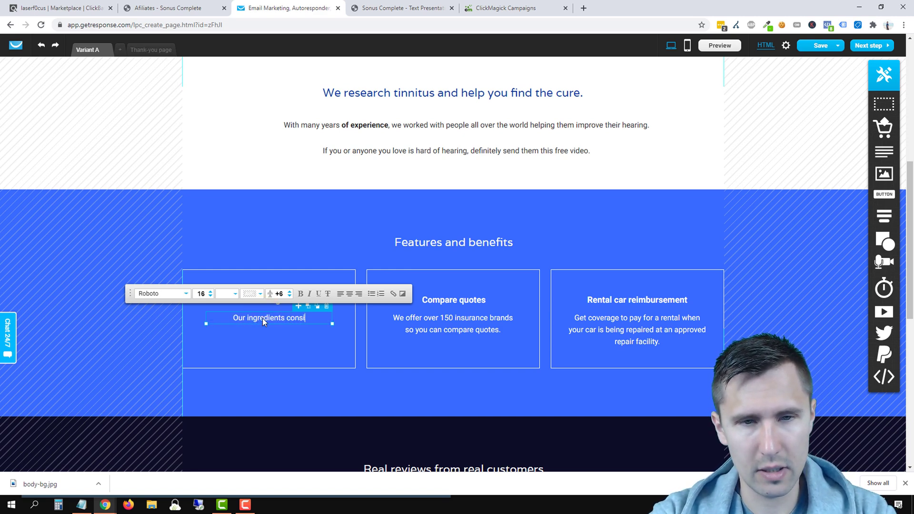
pyautogui.write('st of')
pyautogui.hotkey('ctrl', 'v')
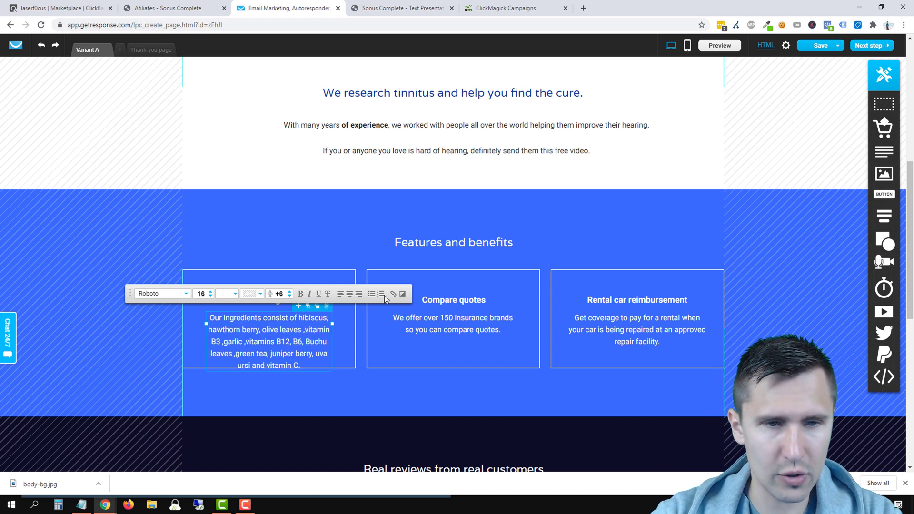
pyautogui.click(296, 210)
# Step: Move the box's heading and paragraph together up so they sit vertically centred
pyautogui.click(268, 300)
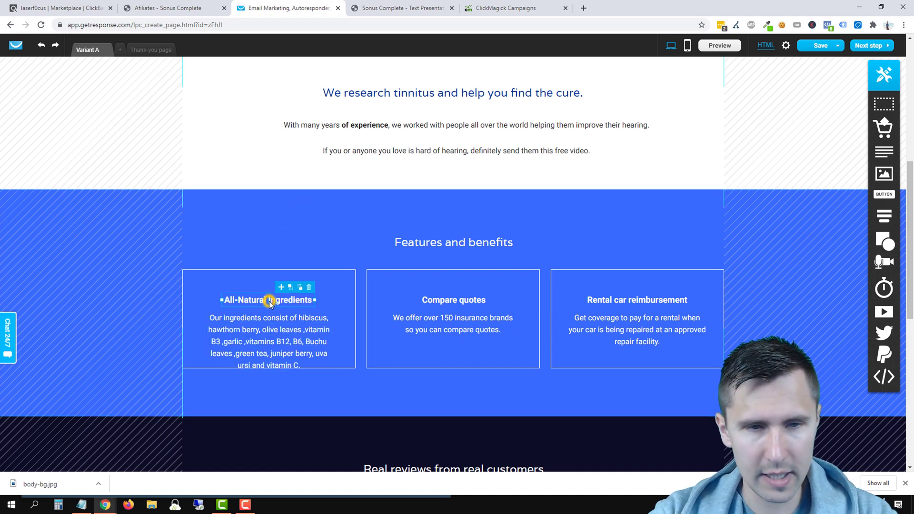
pyautogui.click(247, 341)
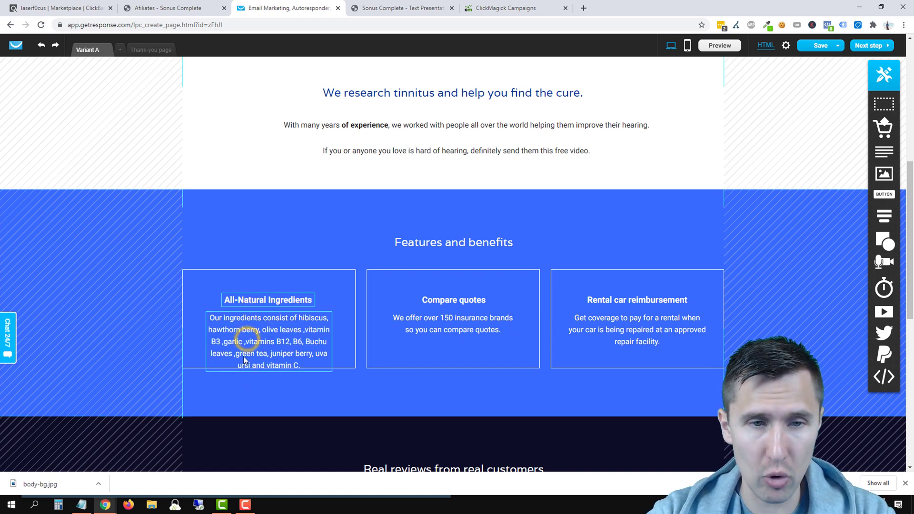
pyautogui.click(278, 351)
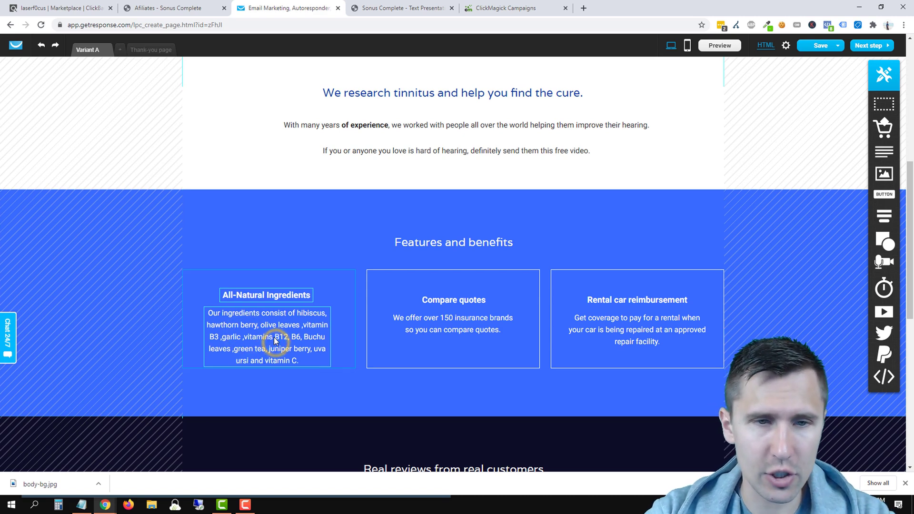
pyautogui.moveTo(278, 333); pyautogui.dragTo(276, 330)
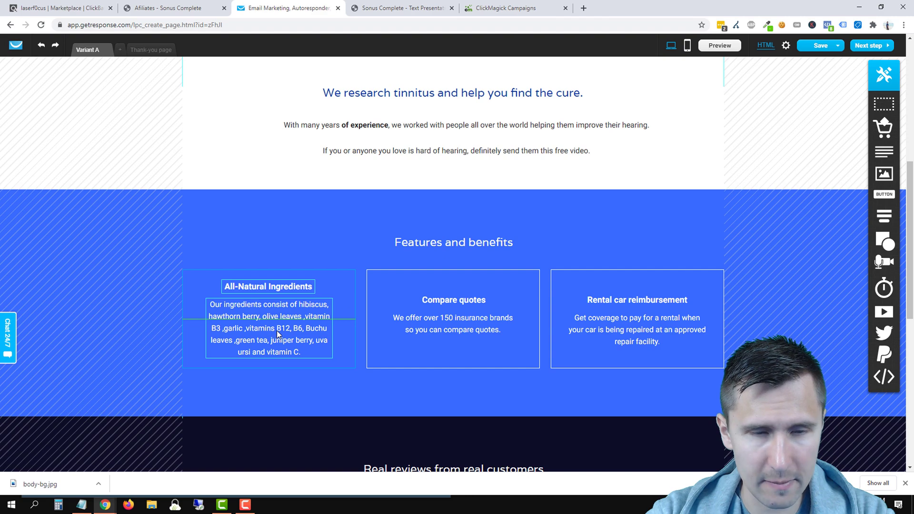
pyautogui.click(311, 228)
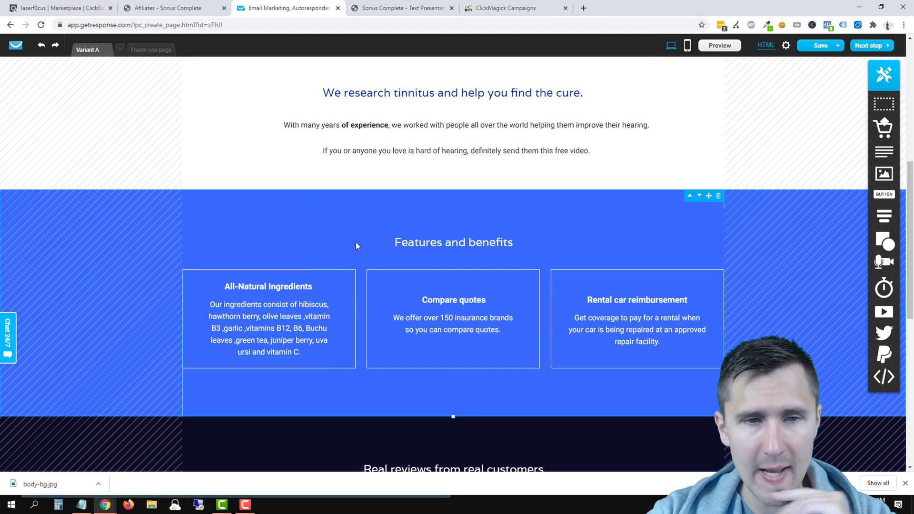
pyautogui.click(403, 8)
# Step: Scroll the Sonus Complete sales page to the package prices (Basic $69, Standard $59, Premium $49) and guarantee section
pyautogui.scroll(-5, 366, 270)
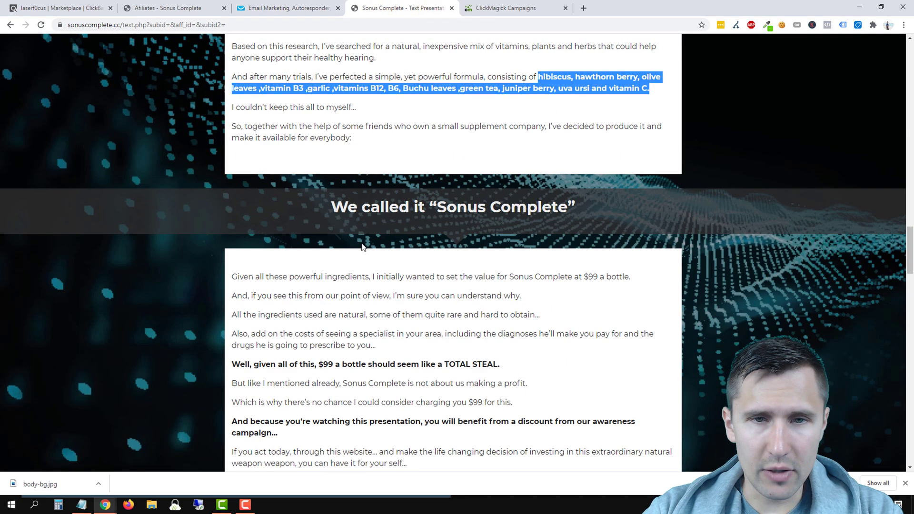
pyautogui.scroll(-2, 363, 246)
pyautogui.scroll(-7, 386, 299)
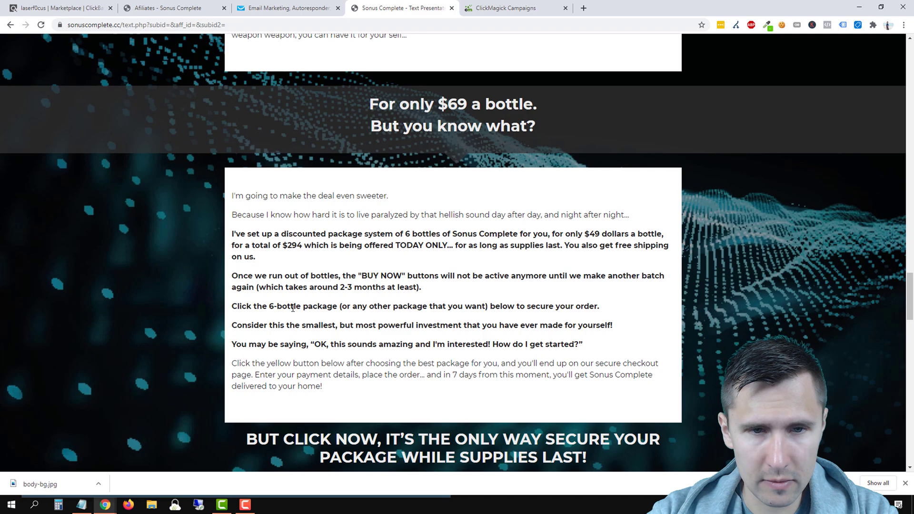
pyautogui.scroll(-5, 293, 308)
pyautogui.scroll(5, 293, 308)
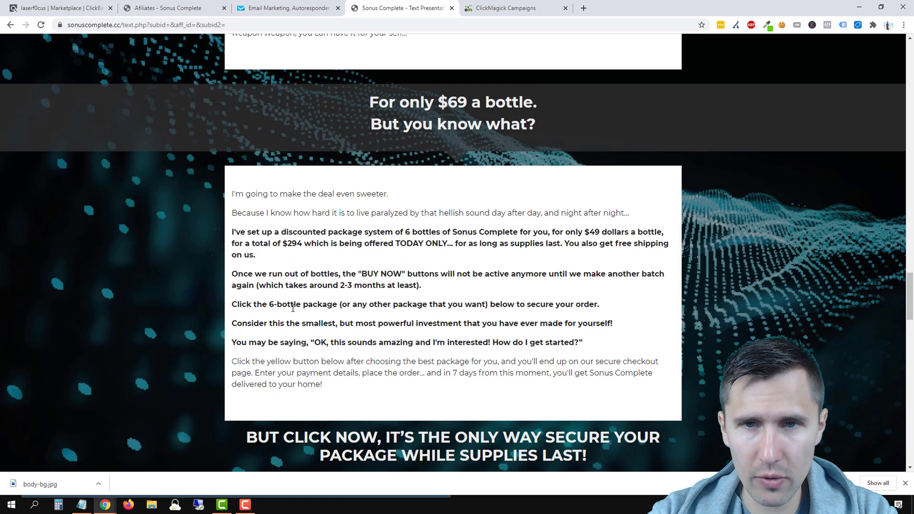
pyautogui.scroll(-10, 293, 309)
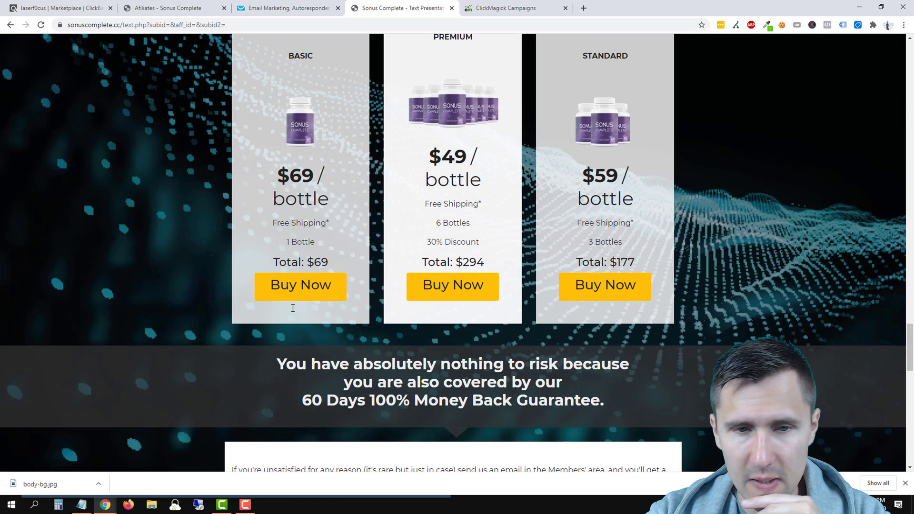
pyautogui.scroll(-5, 293, 308)
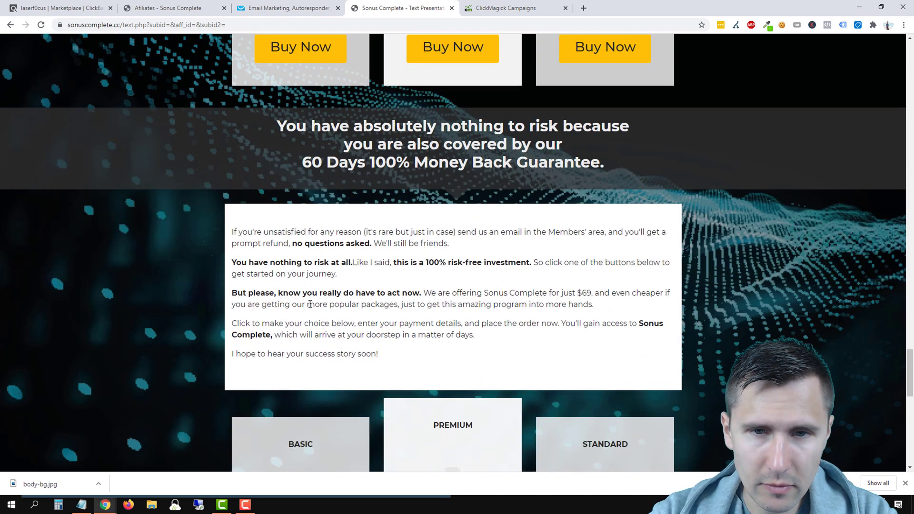
pyautogui.scroll(-5, 358, 315)
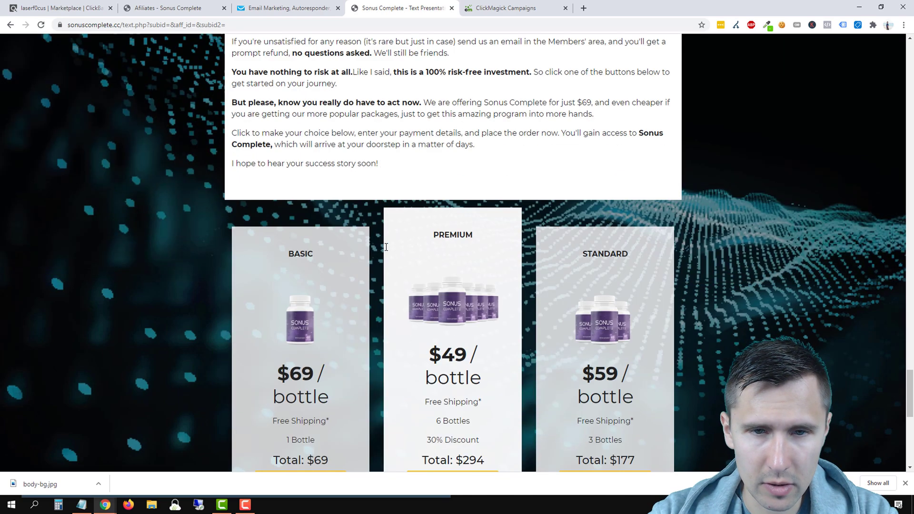
pyautogui.scroll(6, 383, 252)
pyautogui.scroll(-14, 310, 288)
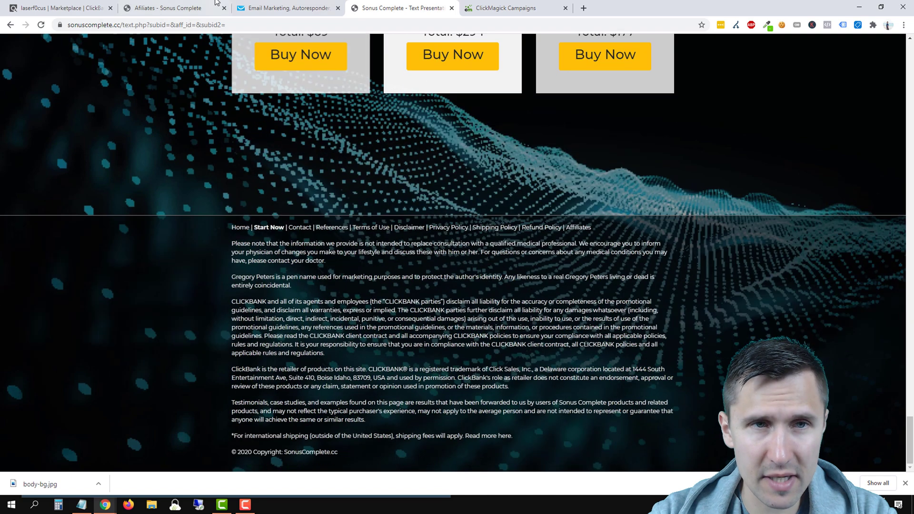
# Step: Replace the second box's 'Compare quotes' heading with '100% Money-Back Guarantee', widened and centred on one line
pyautogui.click(276, 7)
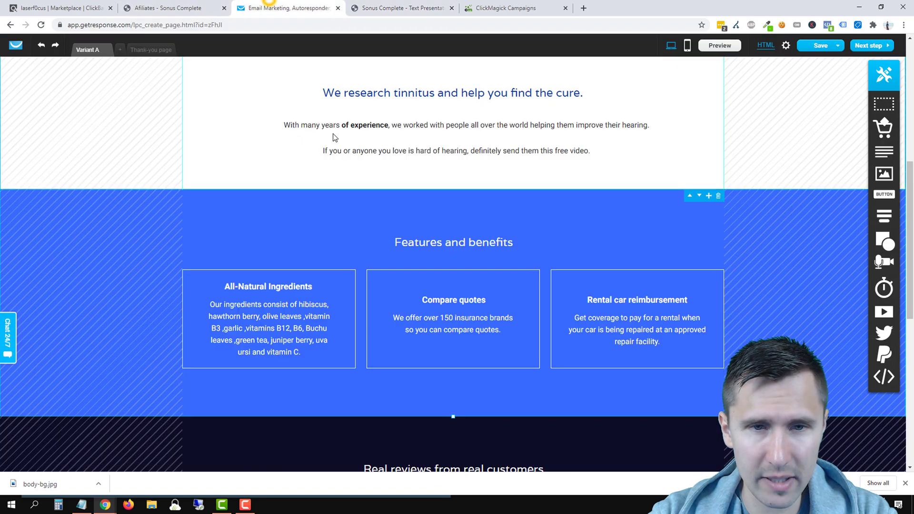
pyautogui.click(443, 296)
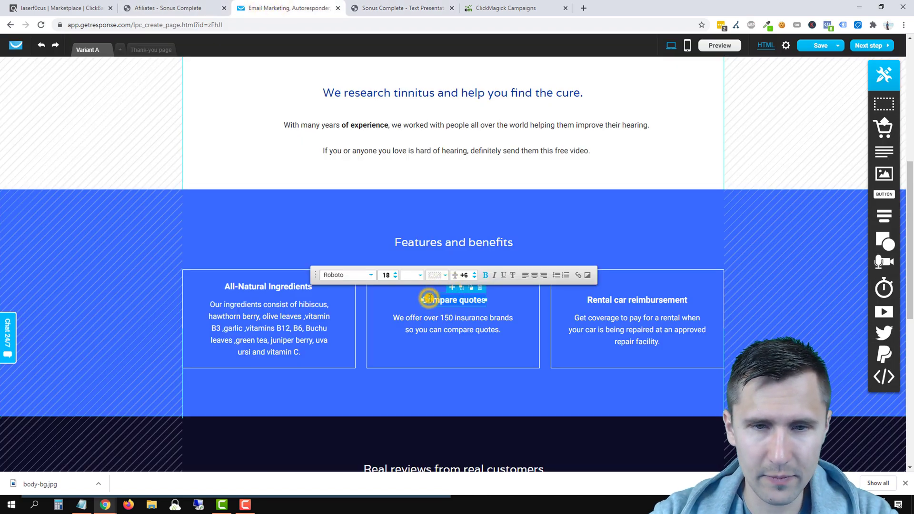
pyautogui.tripleClick(430, 298)
pyautogui.write('100')
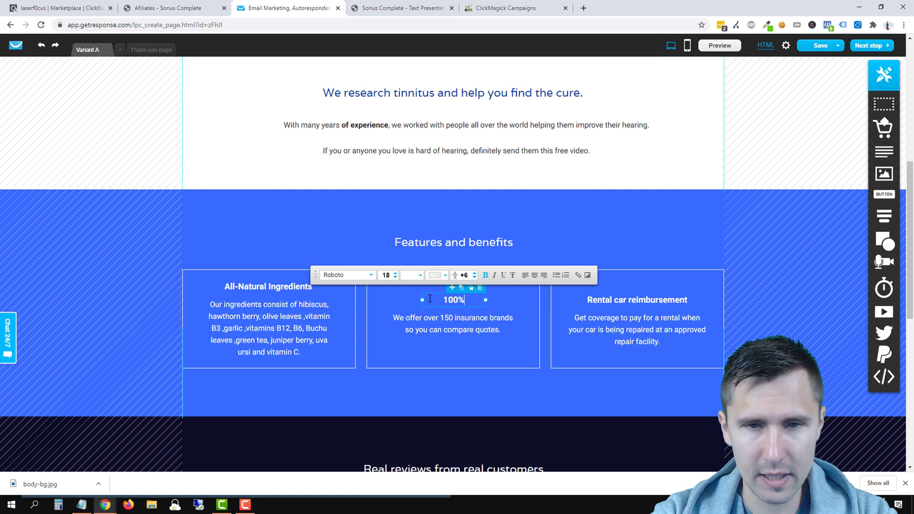
pyautogui.write('% Money-ba')
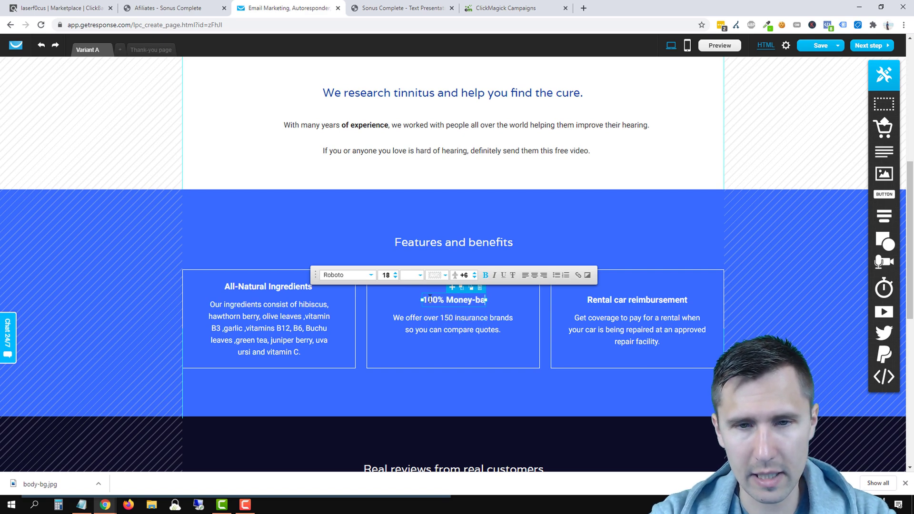
pyautogui.write('Back Gu')
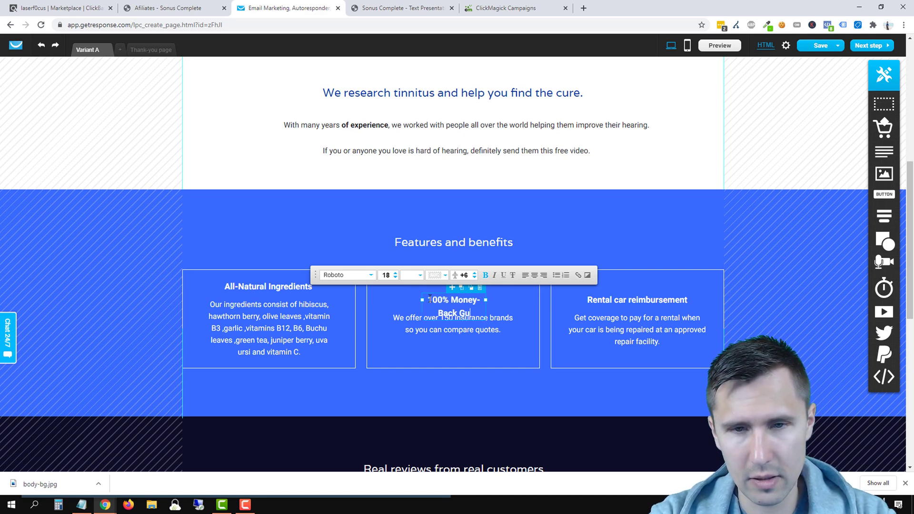
pyautogui.write('arantee')
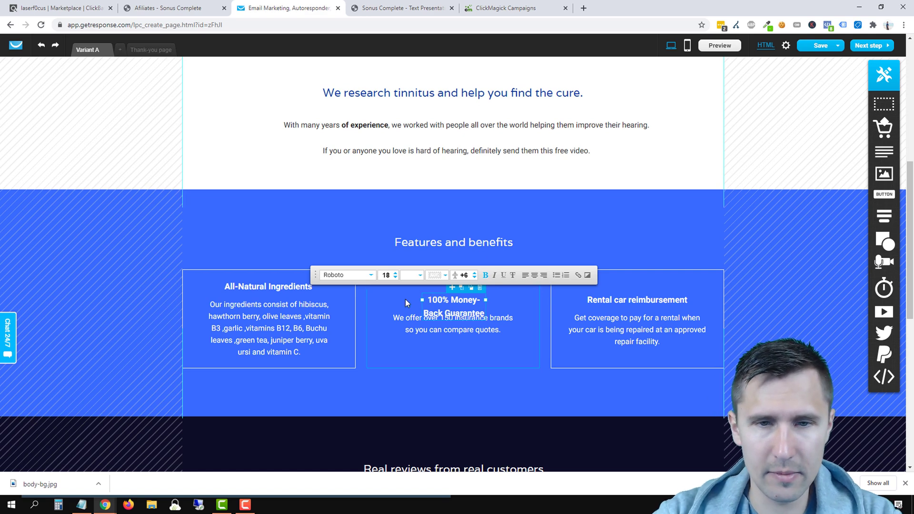
pyautogui.moveTo(421, 300); pyautogui.dragTo(362, 299)
pyautogui.click(484, 235)
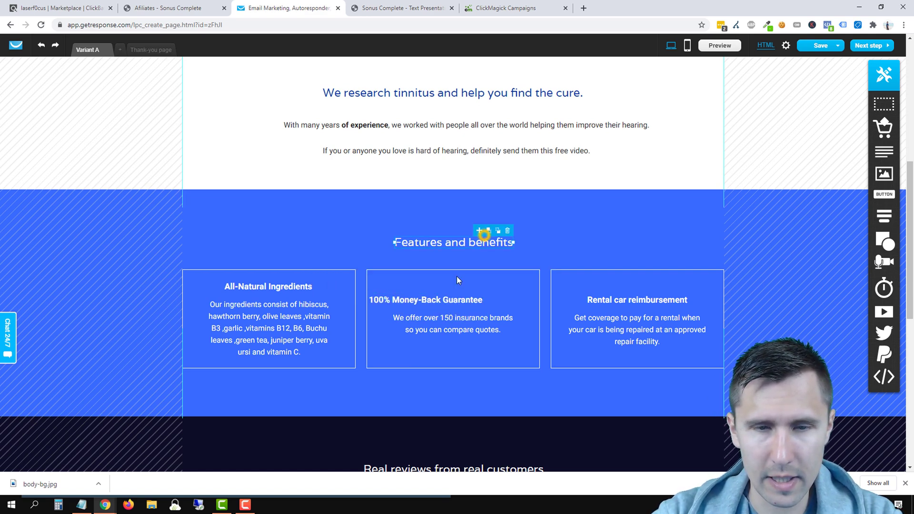
pyautogui.moveTo(422, 298); pyautogui.dragTo(452, 285)
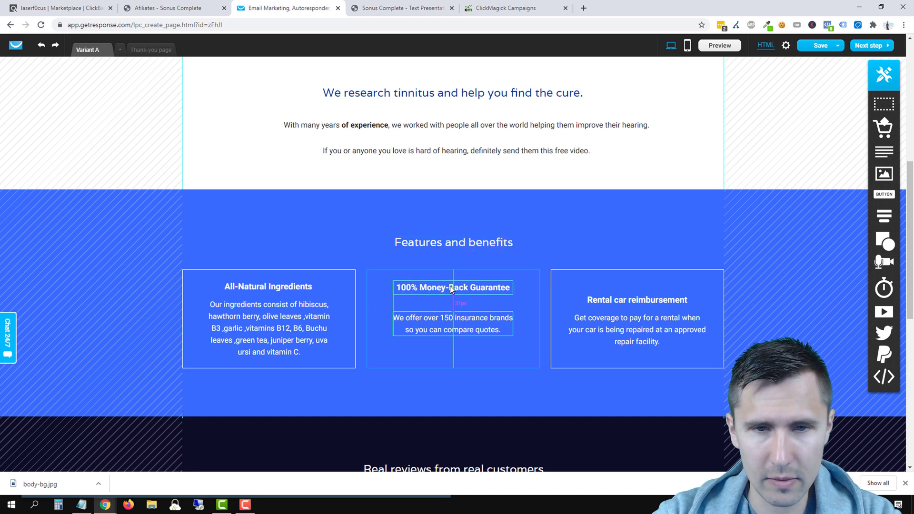
# Step: Start replacing the insurance brands paragraph with 'Majority of our clients are 100% sati…'
pyautogui.click(436, 322)
pyautogui.tripleClick(423, 323)
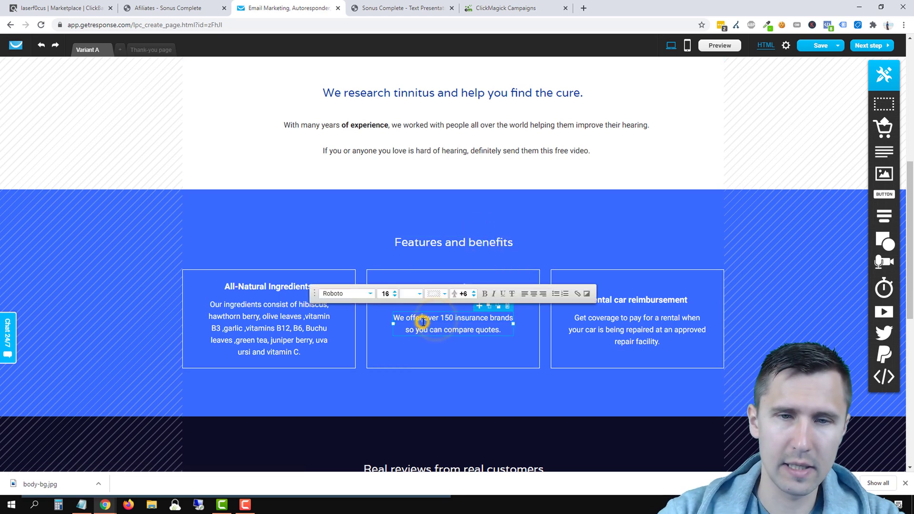
pyautogui.write('M')
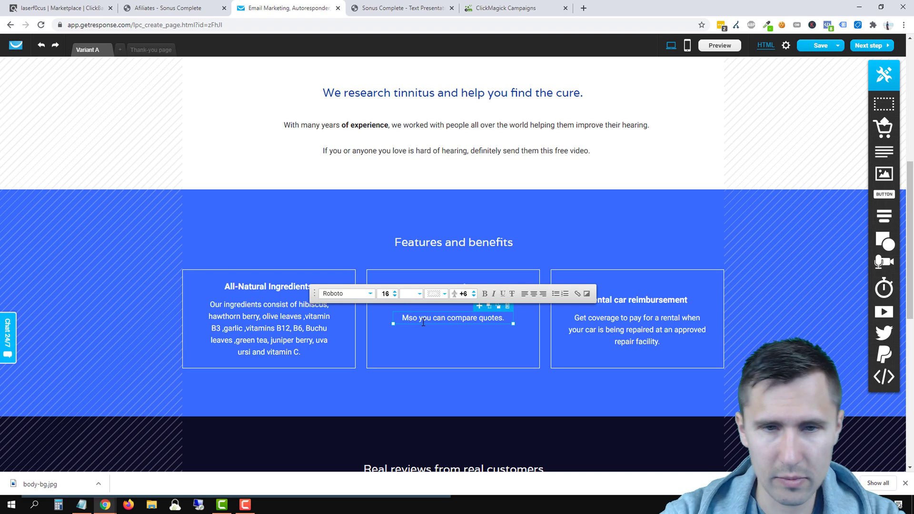
pyautogui.tripleClick(423, 322)
pyautogui.write('Majori')
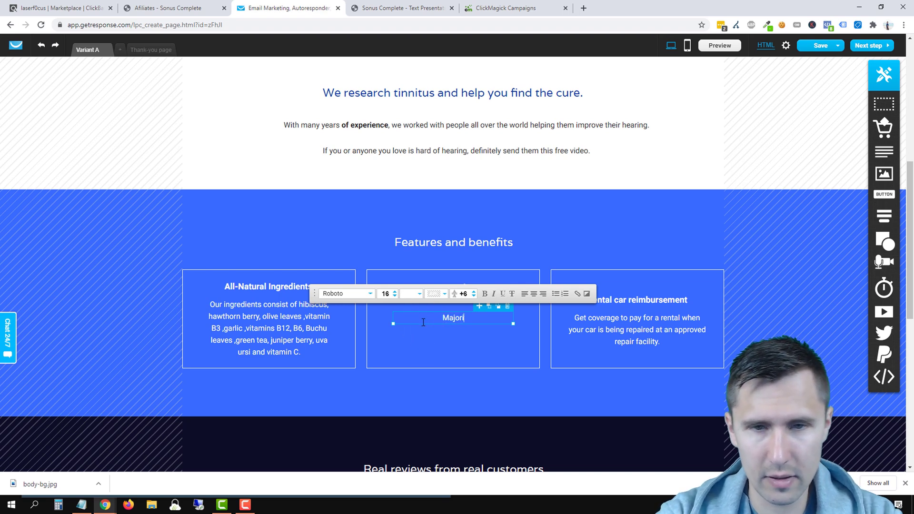
pyautogui.write('ty of our clients are 100% sati')
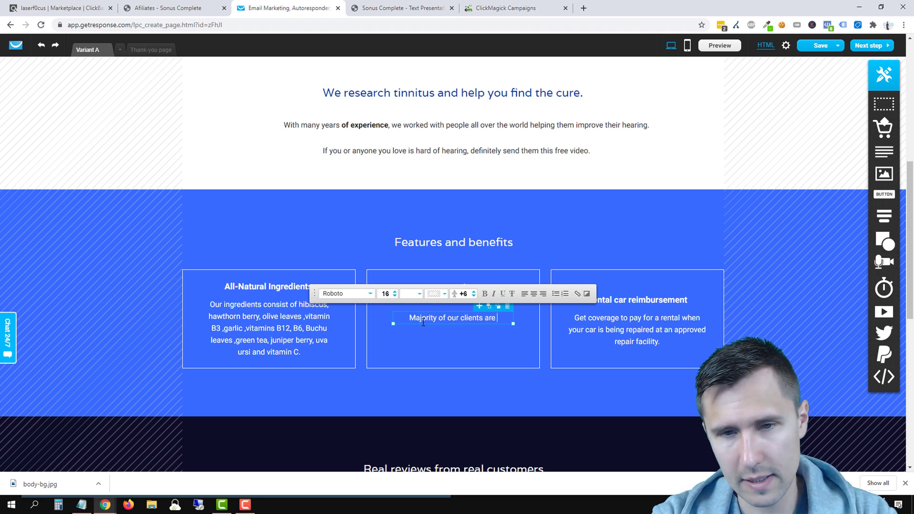
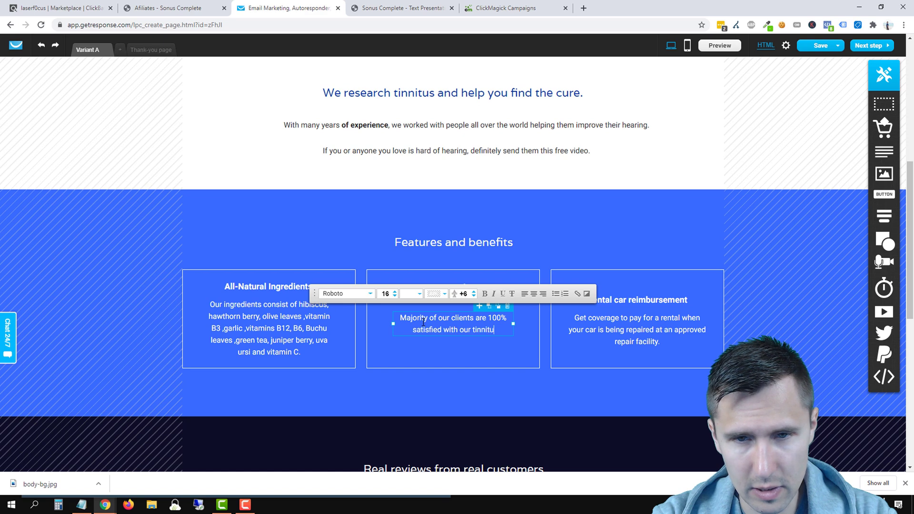
# Step: Complete the 60-day money-back guarantee sentence and move that paragraph up beneath the guarantee heading
pyautogui.write("s solution, but if you're not for any rea")
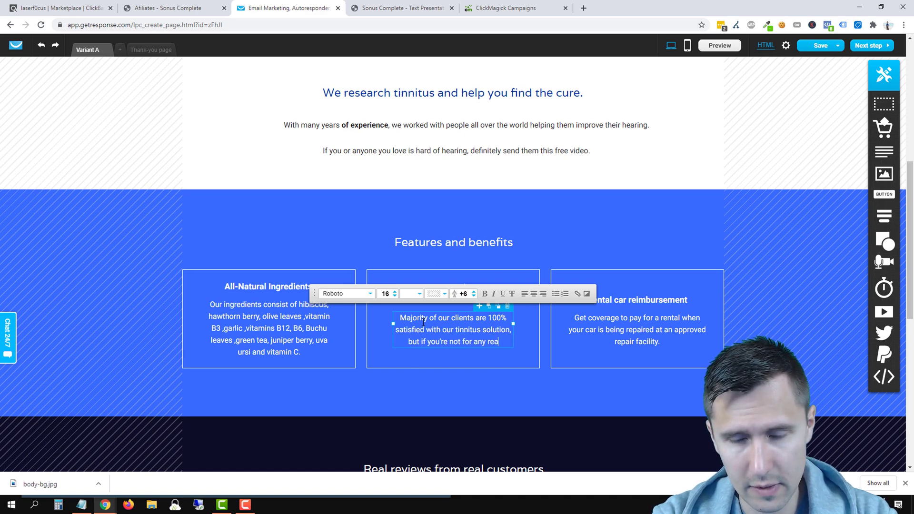
pyautogui.write('son, ')
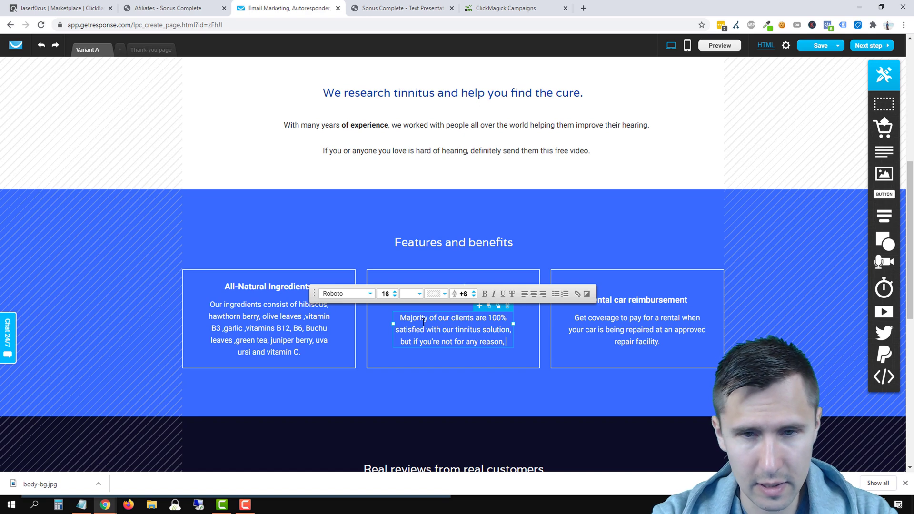
pyautogui.write('we give you a')
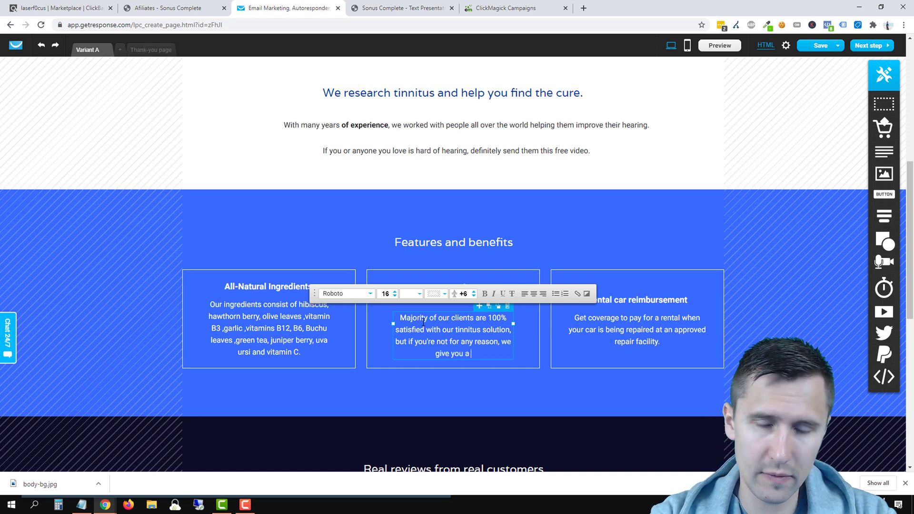
pyautogui.write(' 60-day mo')
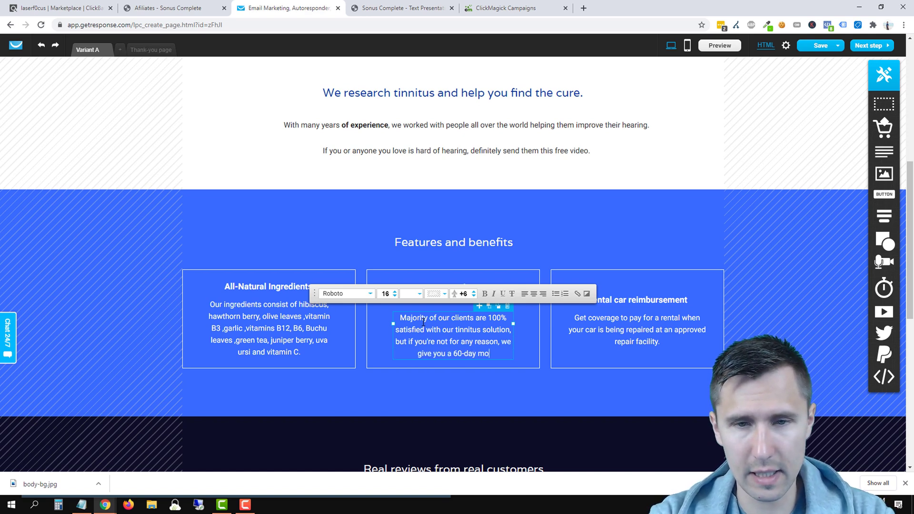
pyautogui.write('ney back guarantee.')
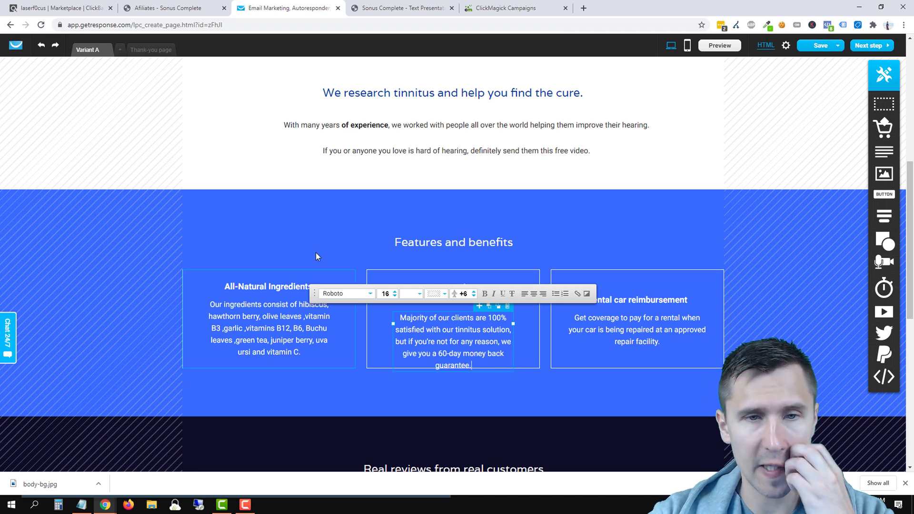
pyautogui.click(322, 220)
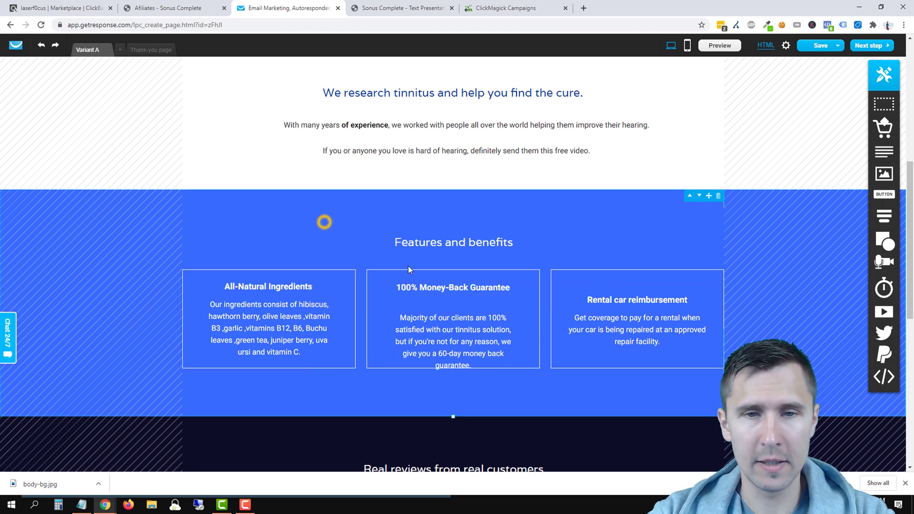
pyautogui.click(433, 327)
pyautogui.moveTo(434, 329); pyautogui.dragTo(458, 323)
pyautogui.click(364, 243)
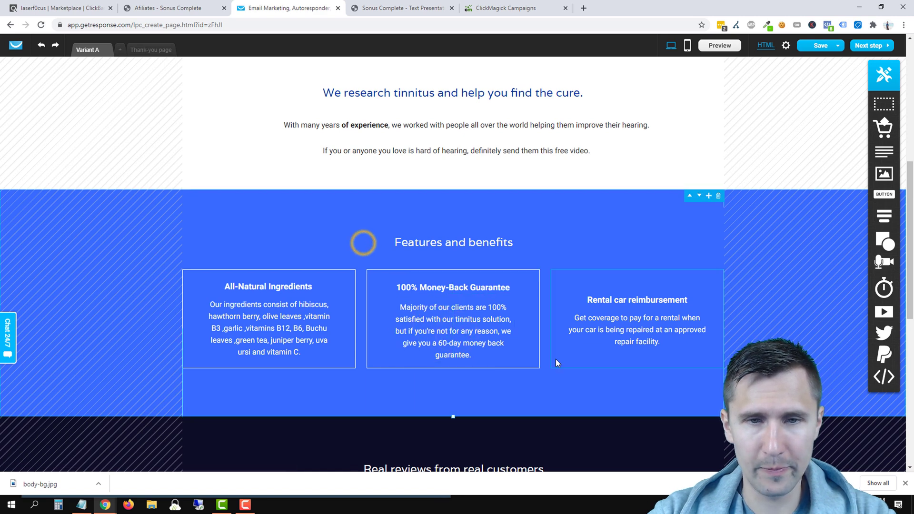
pyautogui.click(456, 294)
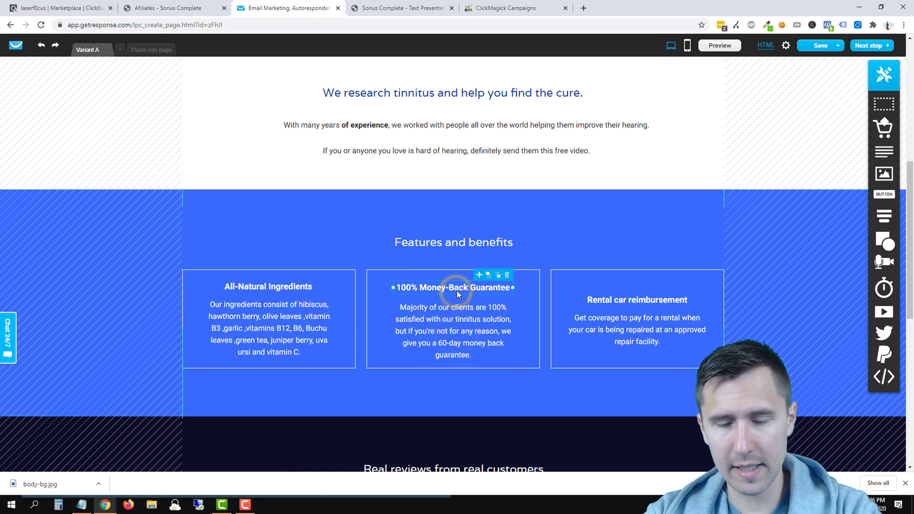
pyautogui.click(458, 304)
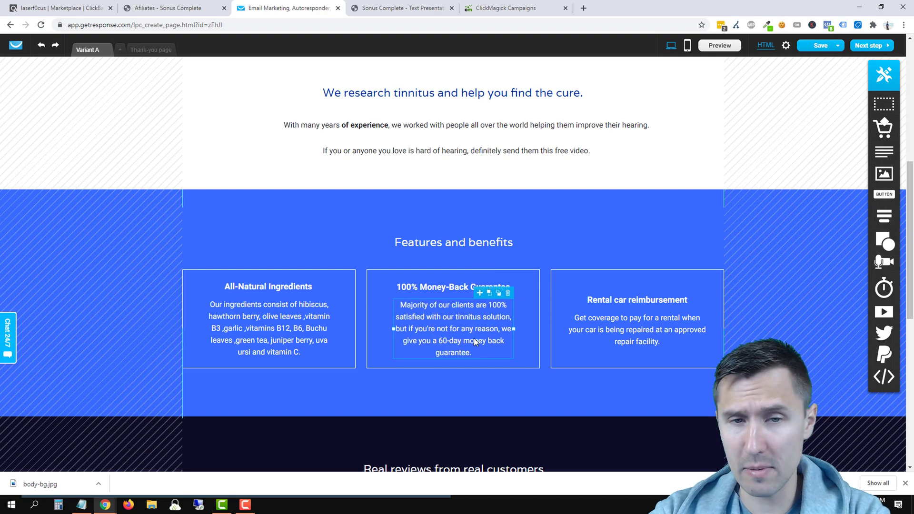
pyautogui.click(490, 214)
pyautogui.scroll(7, 495, 214)
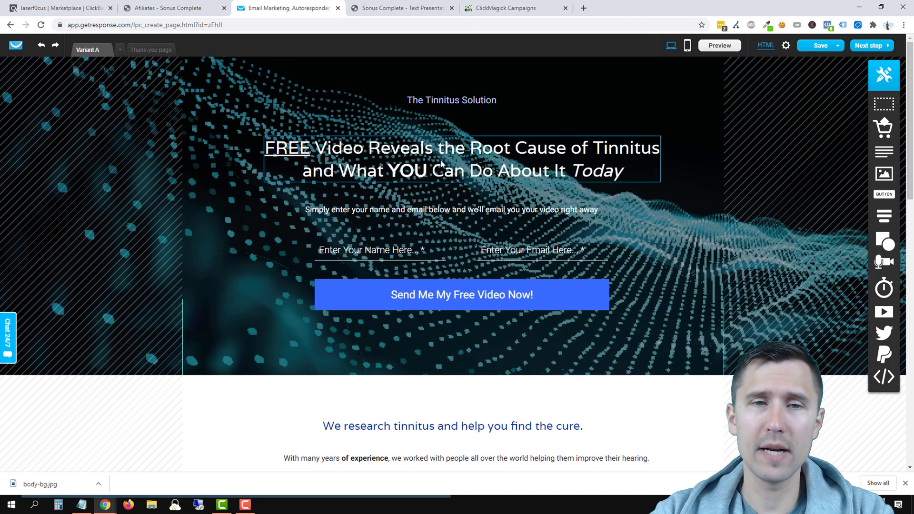
pyautogui.scroll(-6, 423, 177)
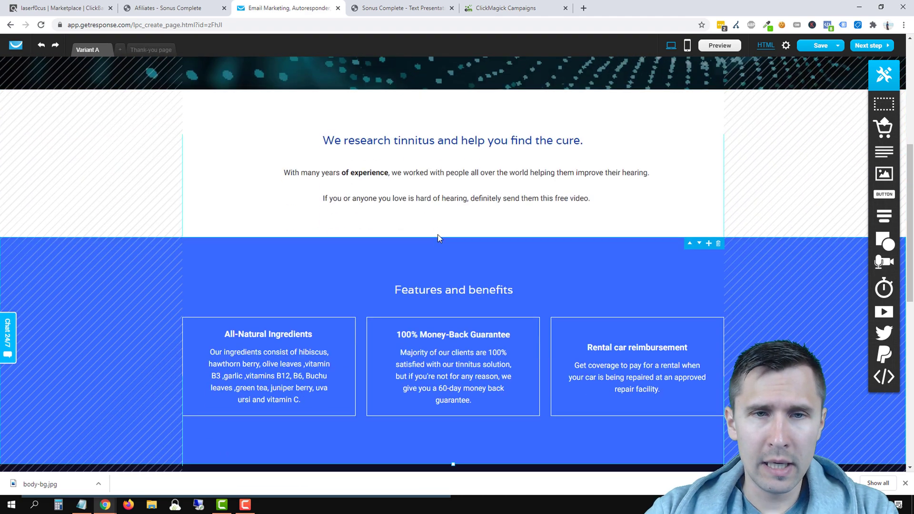
pyautogui.scroll(-2, 339, 302)
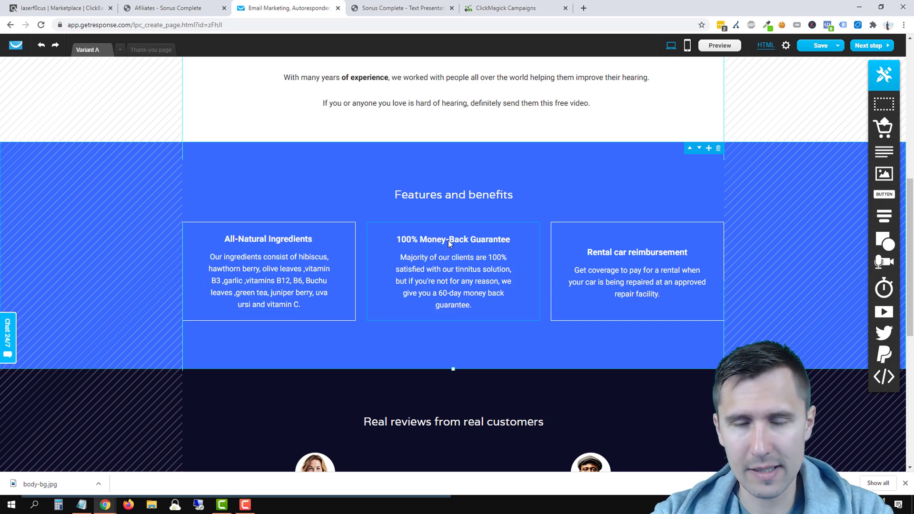
pyautogui.scroll(5, 438, 266)
pyautogui.scroll(3, 442, 285)
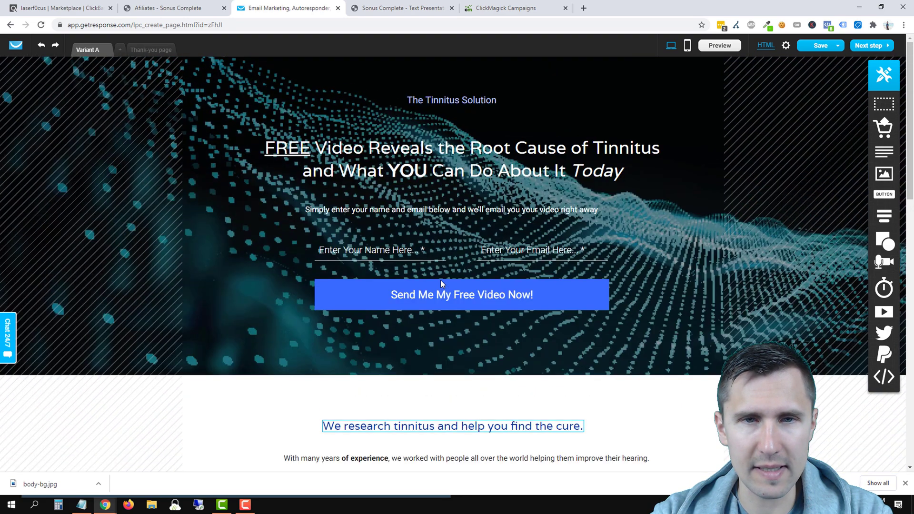
pyautogui.scroll(-6, 442, 288)
pyautogui.scroll(6, 445, 341)
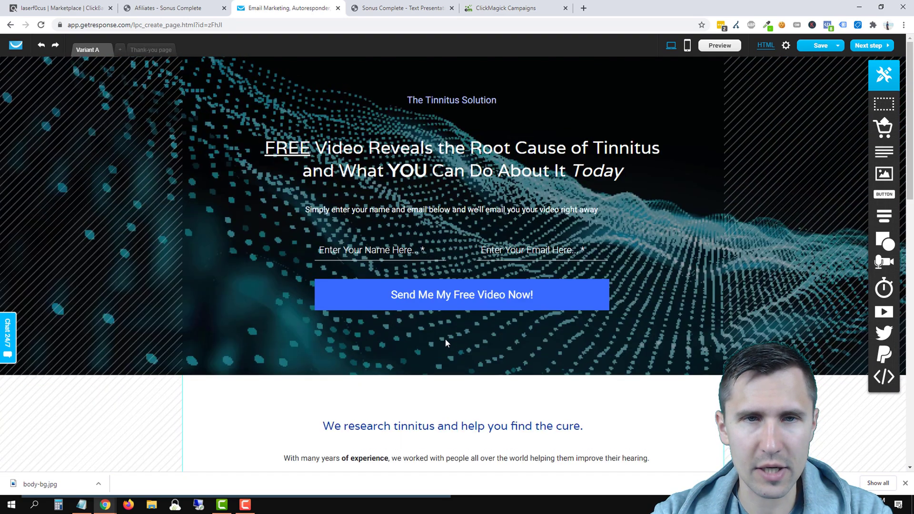
pyautogui.scroll(-5, 444, 339)
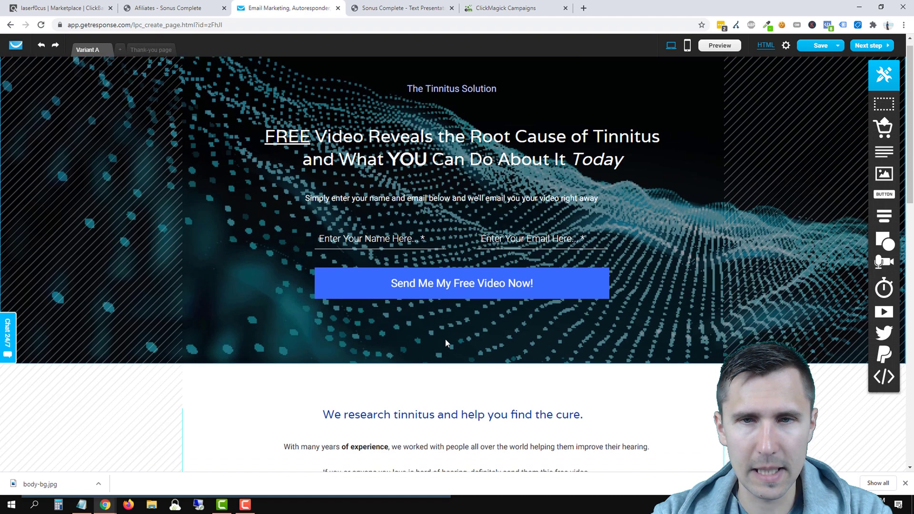
# Step: Retitle the middle feature box 'The Real Root Cause'
pyautogui.click(431, 382)
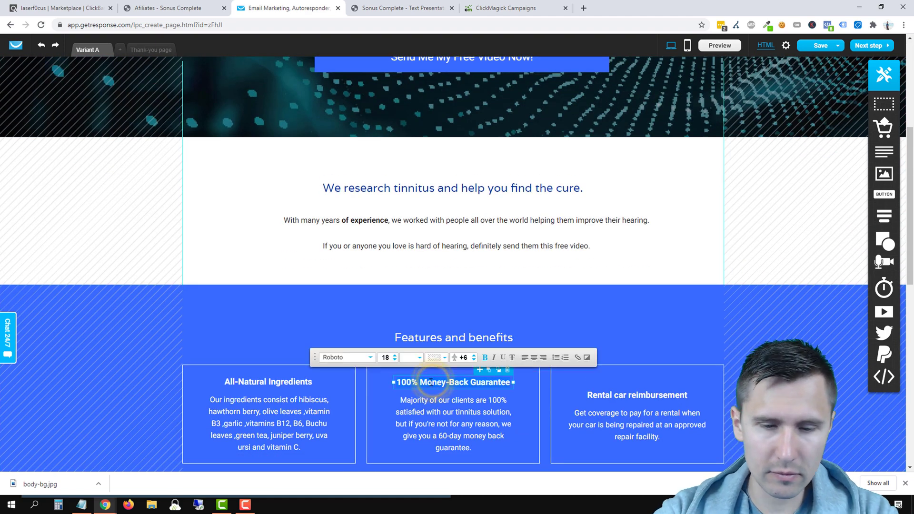
pyautogui.press('BackSpace')
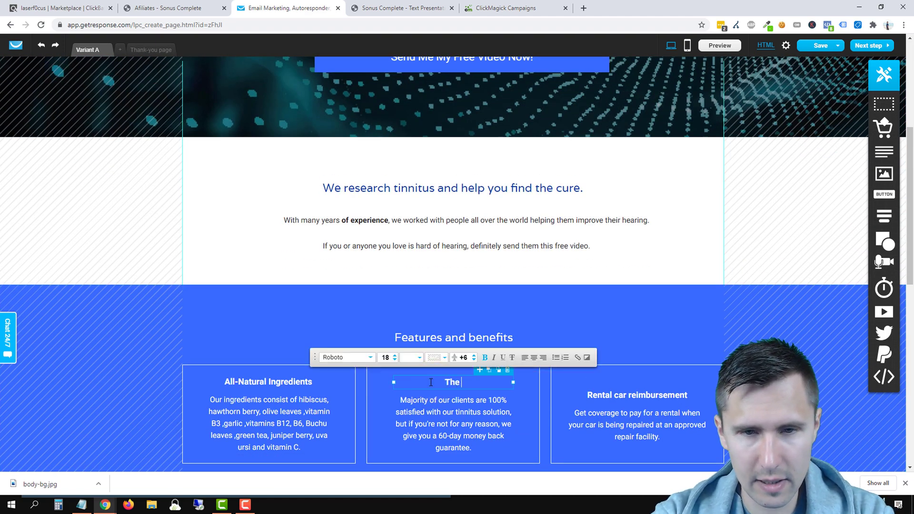
pyautogui.write('The Real Root Cause')
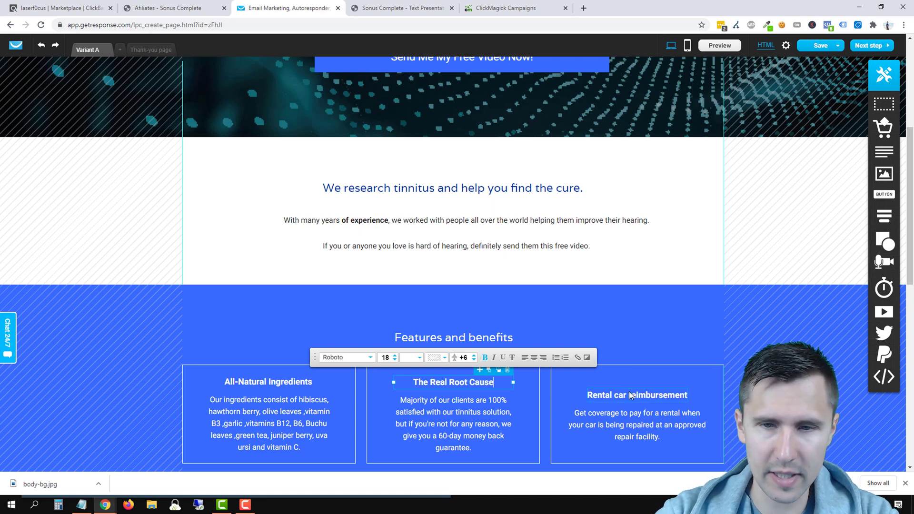
# Step: Retitle the third box 'Easy to Understand' and nudge its heading into place
pyautogui.moveTo(627, 396); pyautogui.dragTo(629, 383)
pyautogui.doubleClick(629, 382)
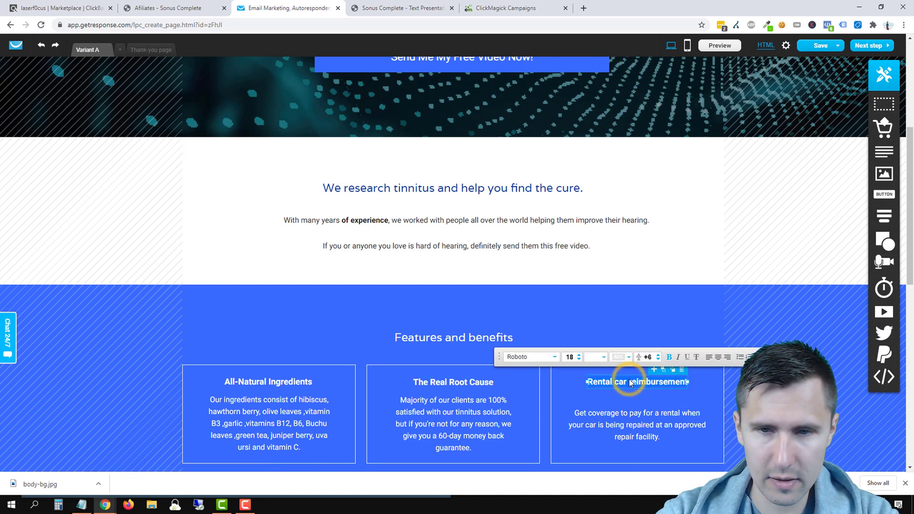
pyautogui.write('Easy to Understan')
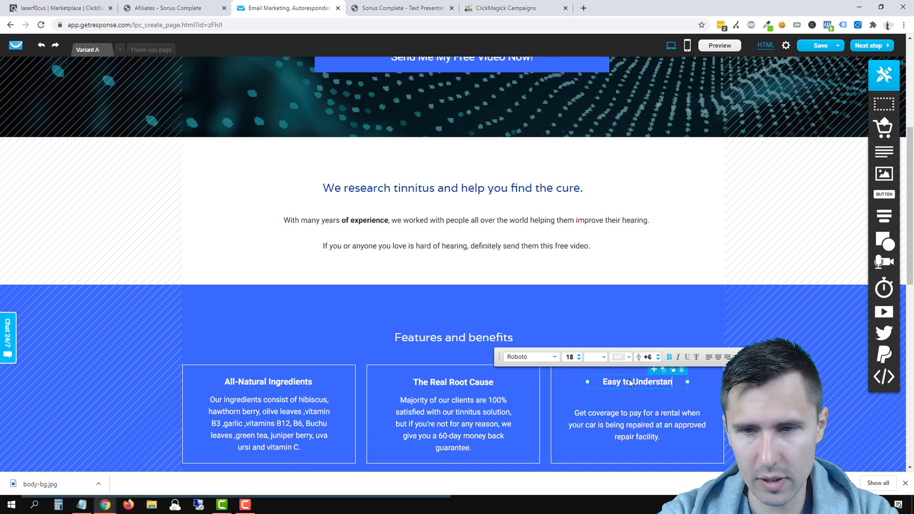
pyautogui.write('d')
pyautogui.click(656, 295)
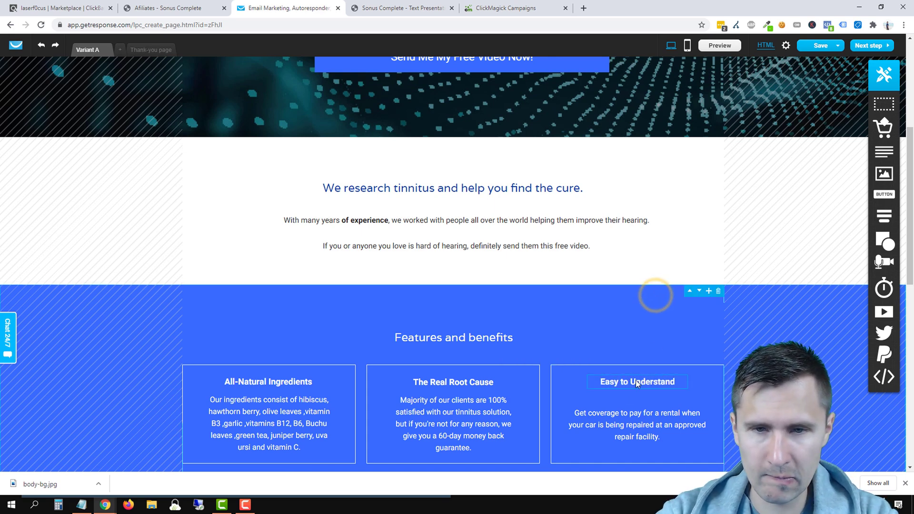
pyautogui.moveTo(636, 380); pyautogui.dragTo(635, 381)
pyautogui.click(536, 357)
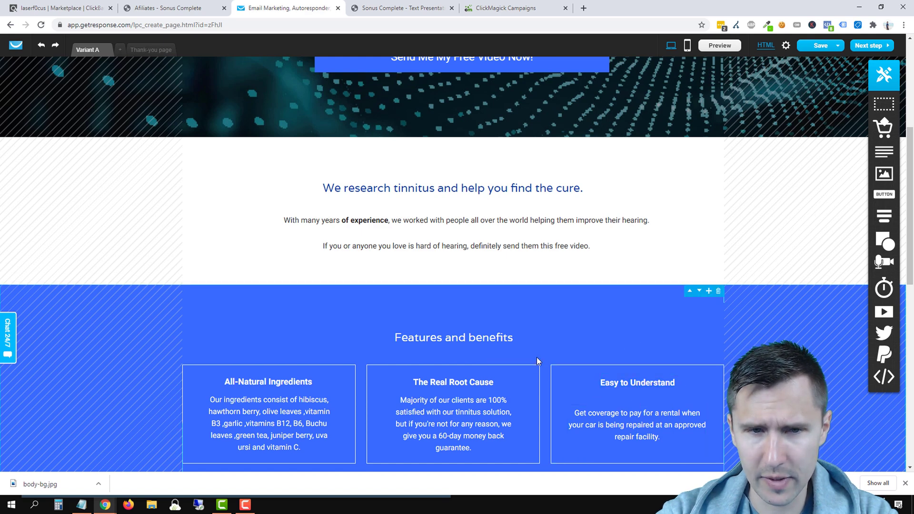
pyautogui.scroll(-2, 269, 360)
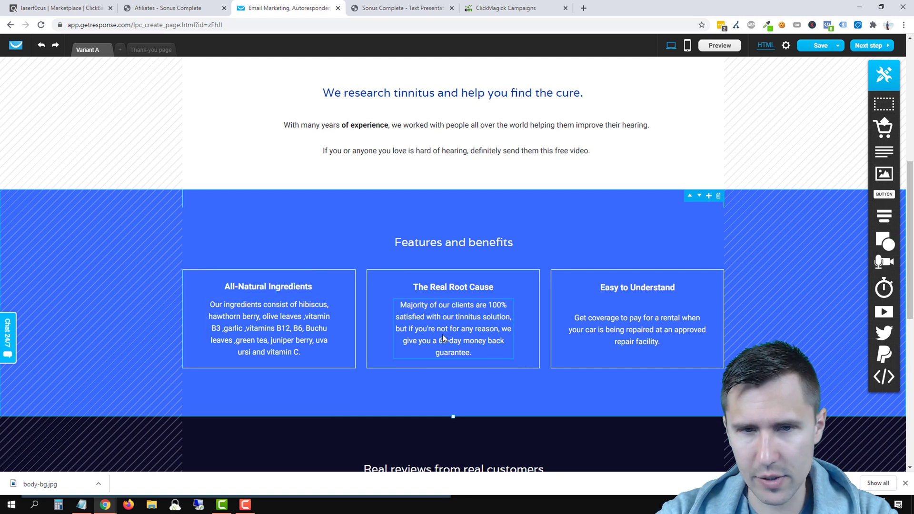
# Step: Write the middle card's text about programs missing tinnitus's REAL root cause, widening its text box
pyautogui.click(442, 327)
pyautogui.click(442, 326)
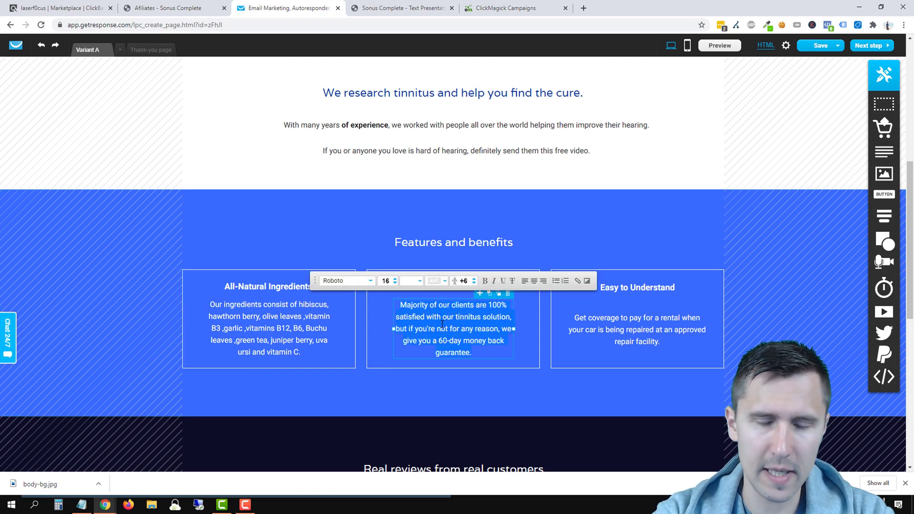
pyautogui.write('A')
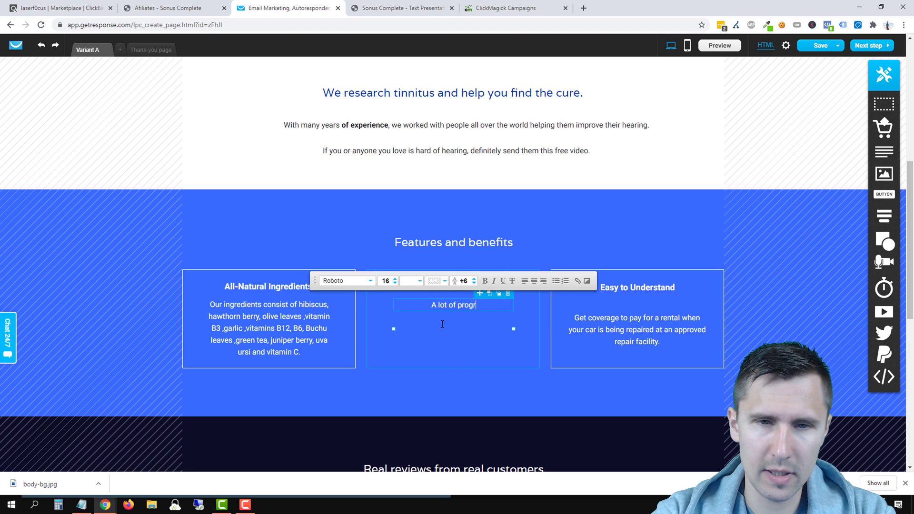
pyautogui.write(' lot of progr')
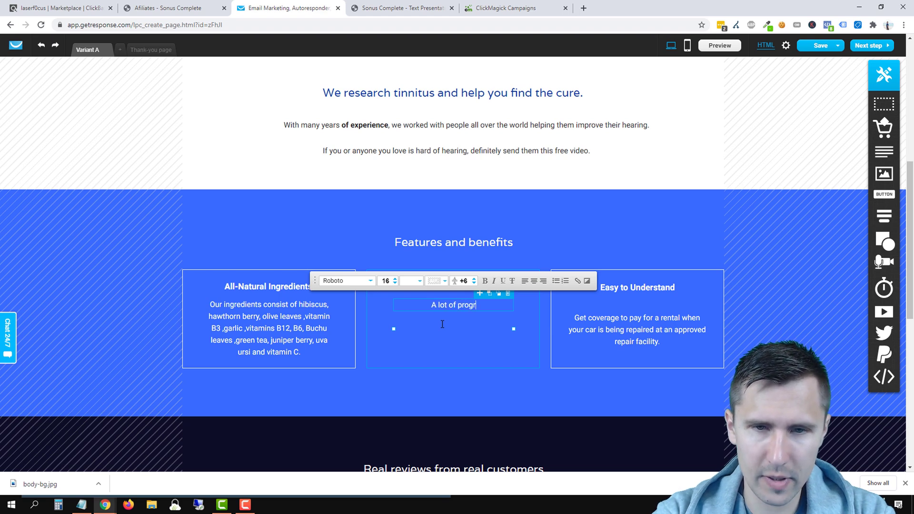
pyautogui.write('ams and so-called')
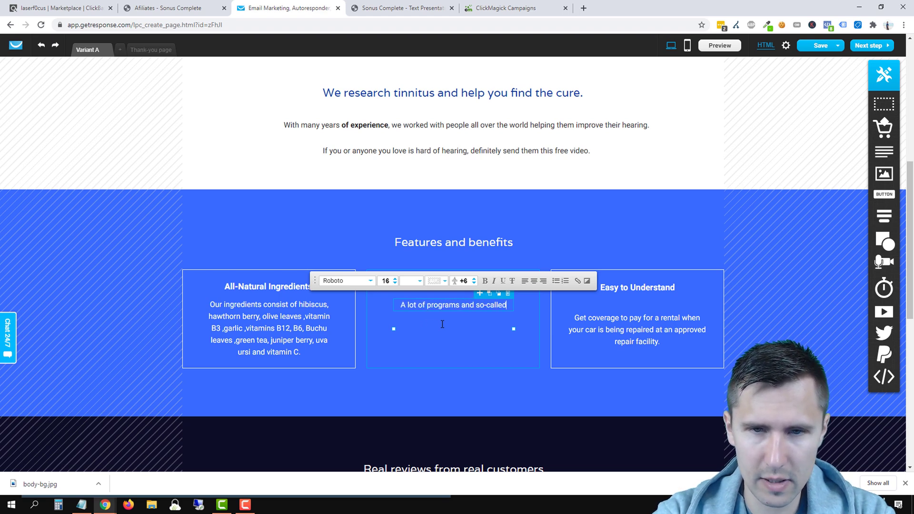
pyautogui.write(' "solutions" do')
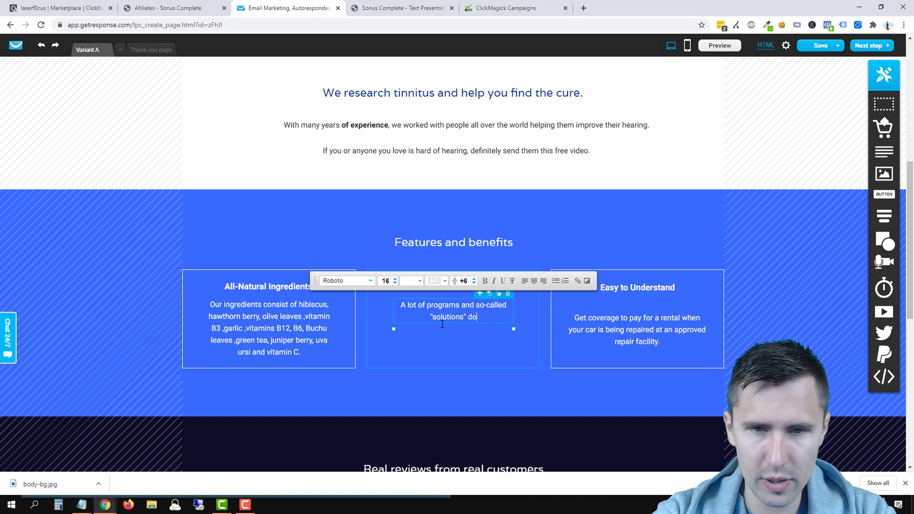
pyautogui.write("n't address the RE")
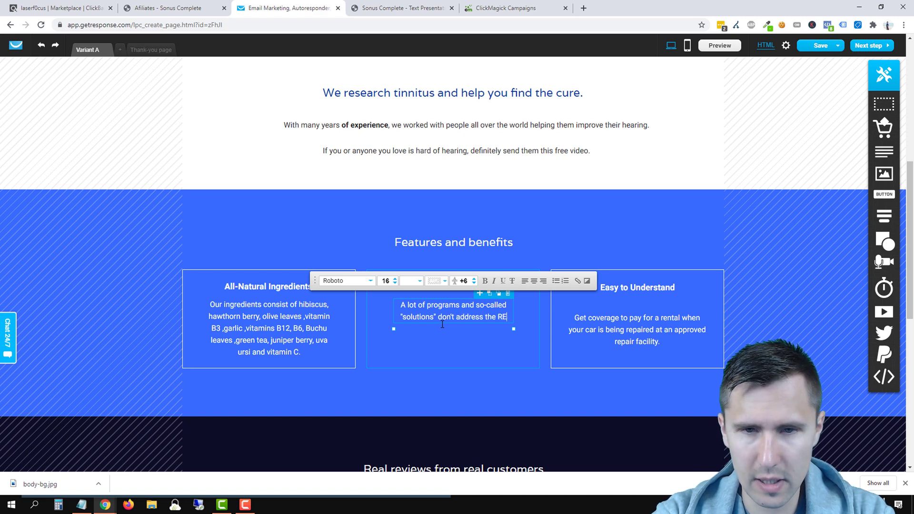
pyautogui.write('AL root cause of t')
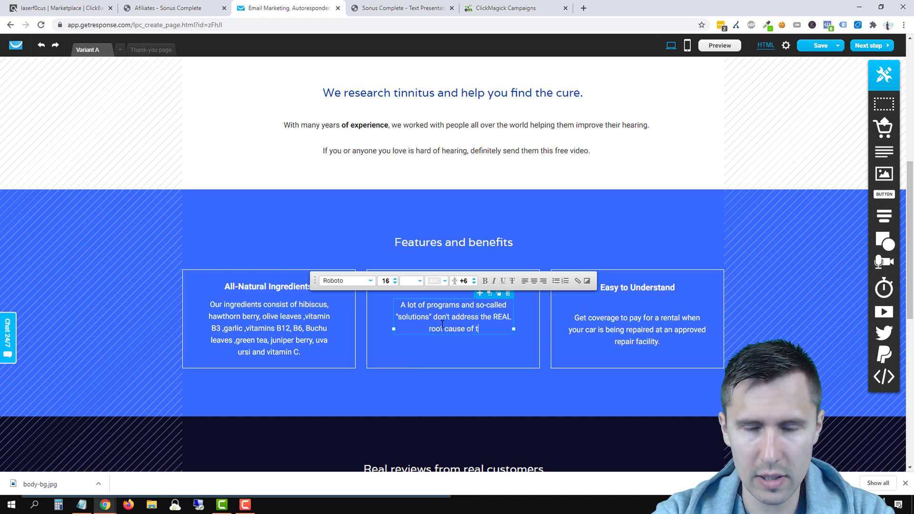
pyautogui.write('innitus. Th')
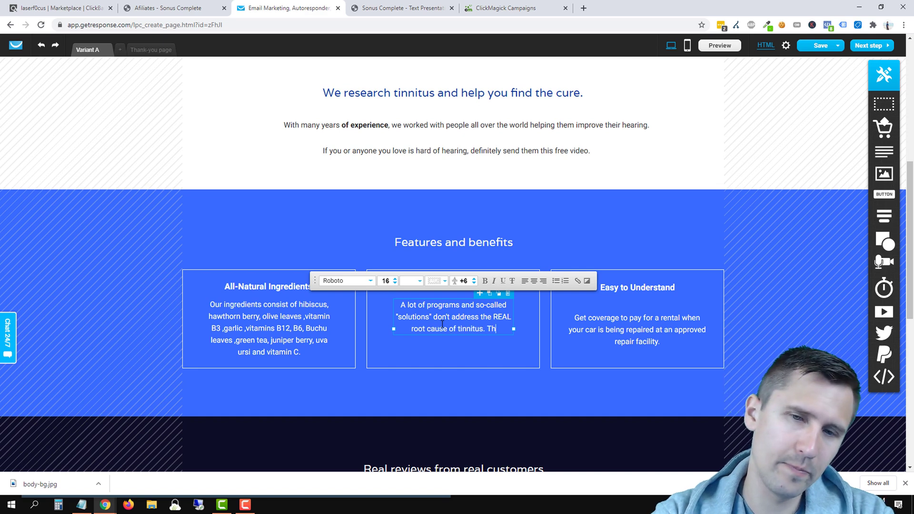
pyautogui.write('is video will reveal and')
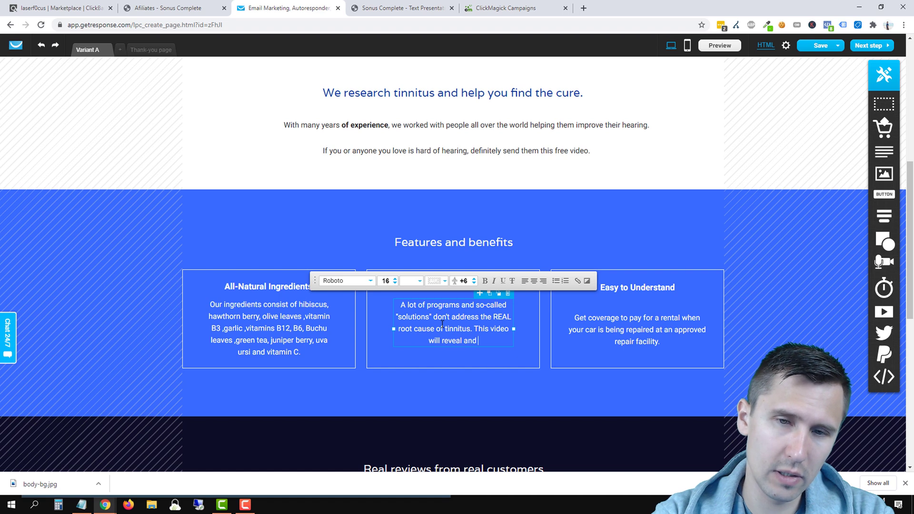
pyautogui.write(' show you what the RE')
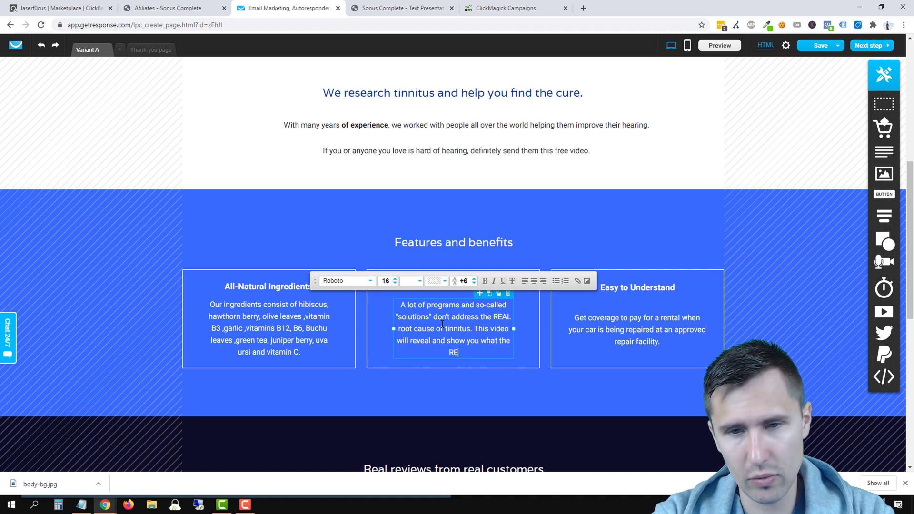
pyautogui.write('AL cause is and ho')
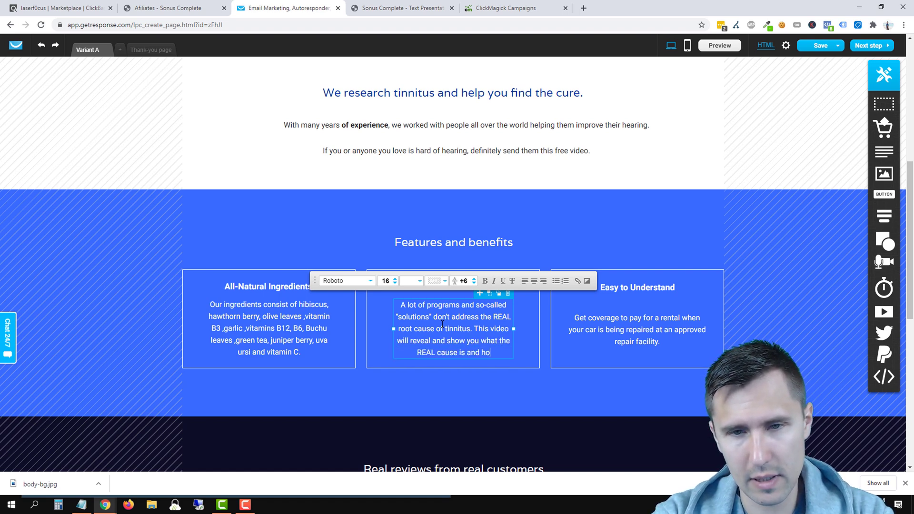
pyautogui.write('w you can take action now.')
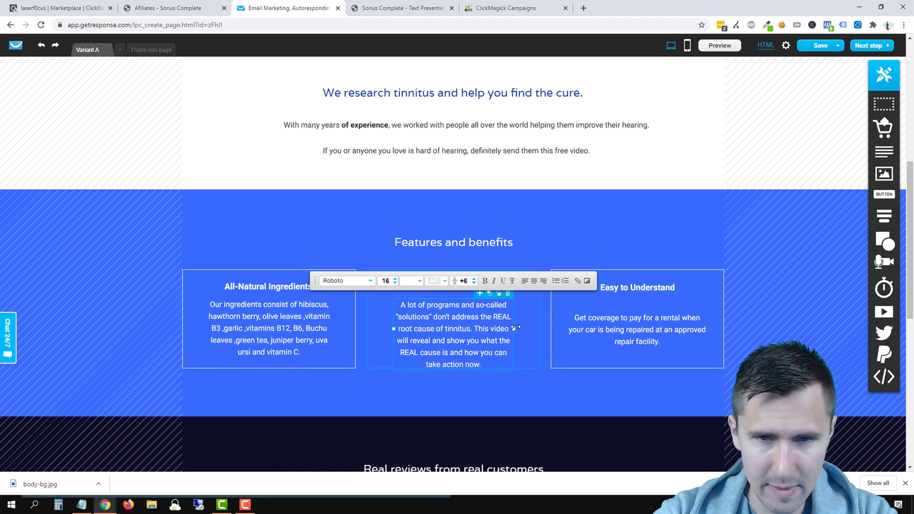
pyautogui.moveTo(513, 328); pyautogui.dragTo(529, 334)
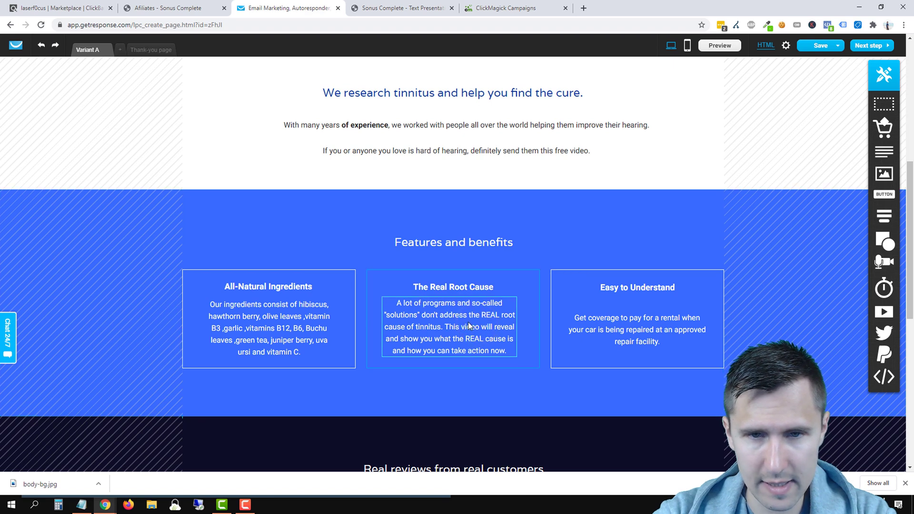
pyautogui.click(544, 219)
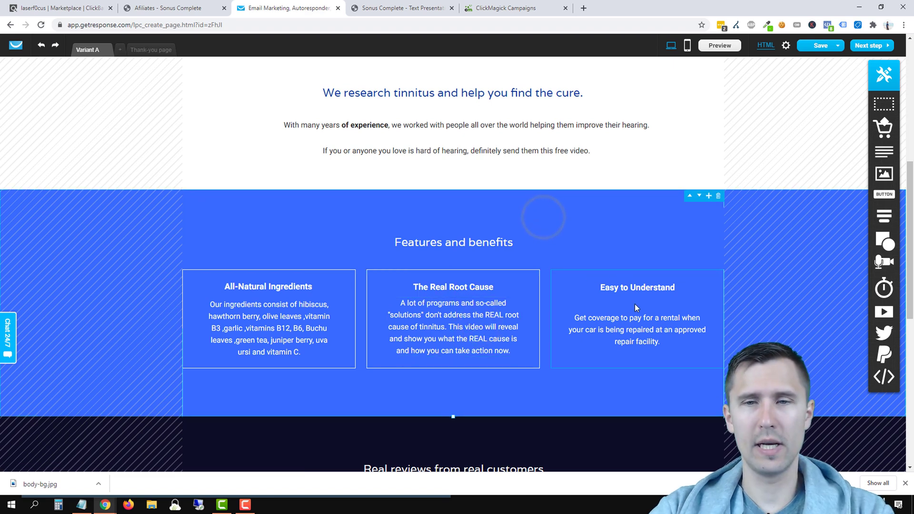
pyautogui.moveTo(632, 323); pyautogui.dragTo(630, 318)
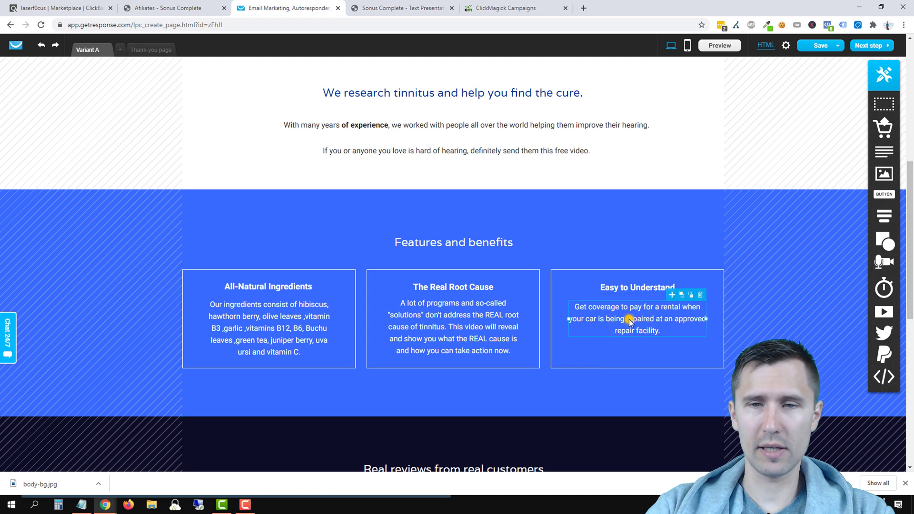
# Step: Replace the third card's text with copy on confusing scientific mumbo jumbo and the step-by-step video
pyautogui.click(630, 319)
pyautogui.press('BackSpace')
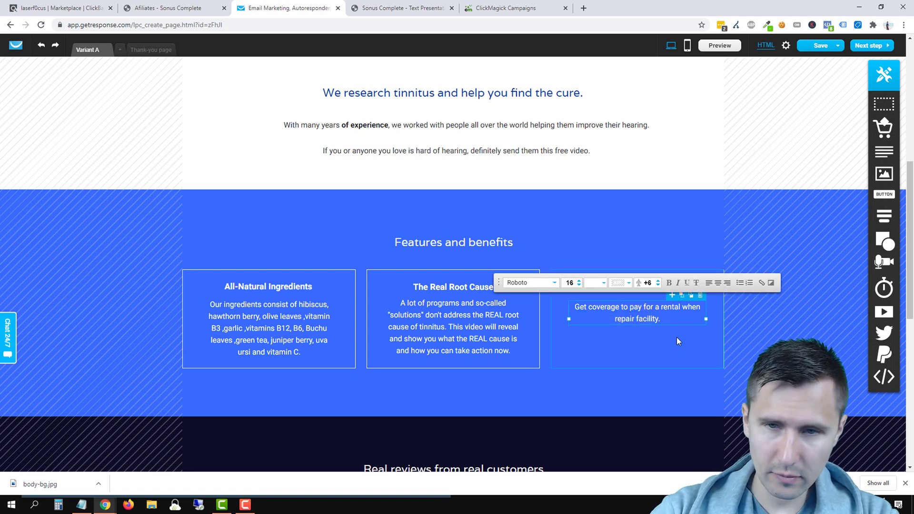
pyautogui.moveTo(669, 319); pyautogui.dragTo(574, 307)
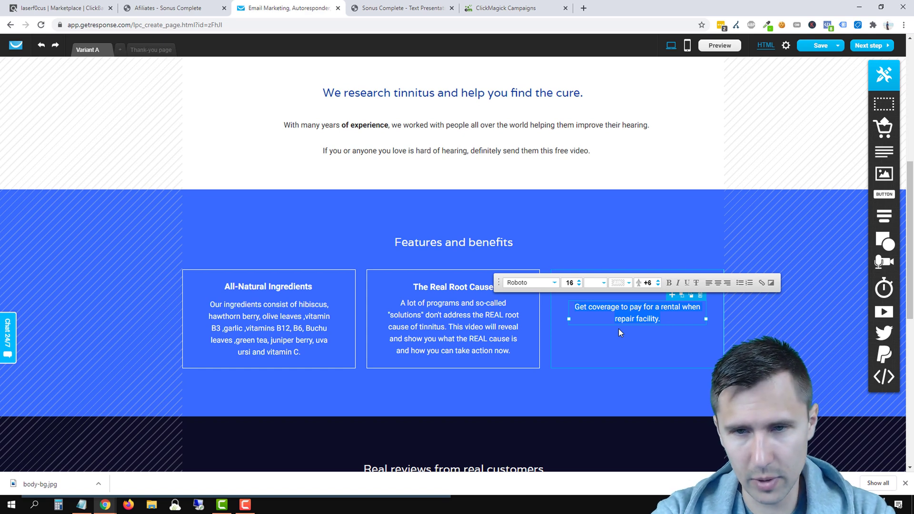
pyautogui.write('A lot of solutions')
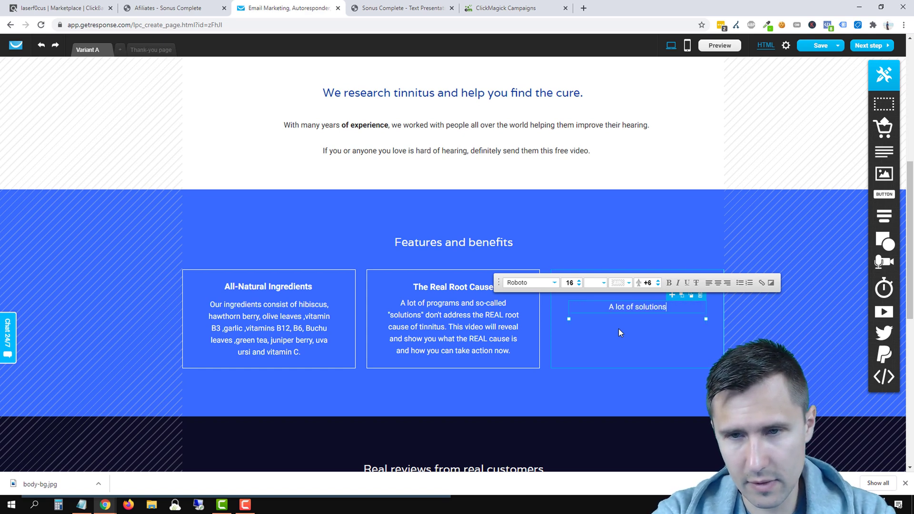
pyautogui.write(' confuse y')
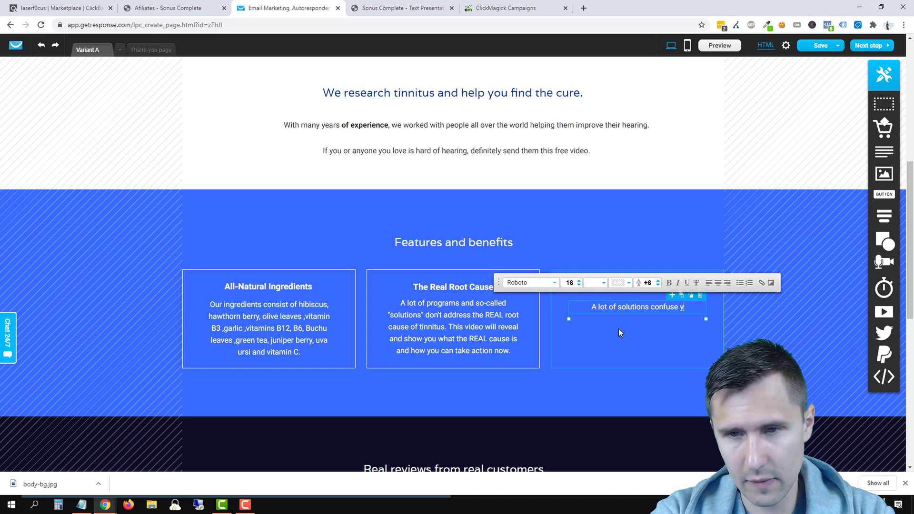
pyautogui.write('ou with scientific mub')
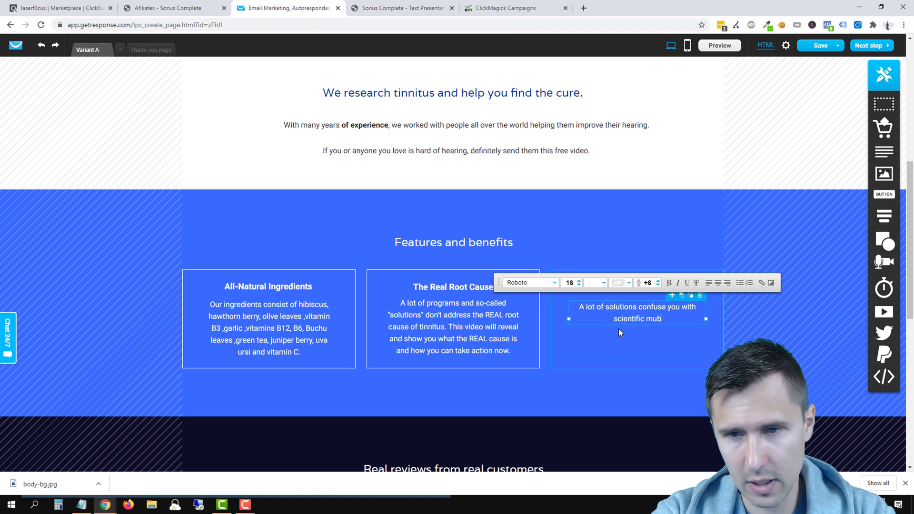
pyautogui.press('BackSpace')
pyautogui.write('mbo ju')
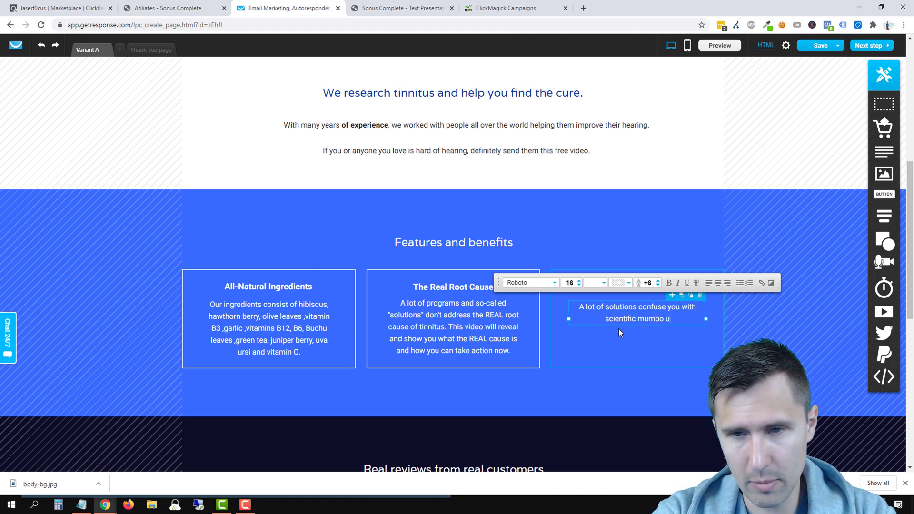
pyautogui.write('mbo and you')
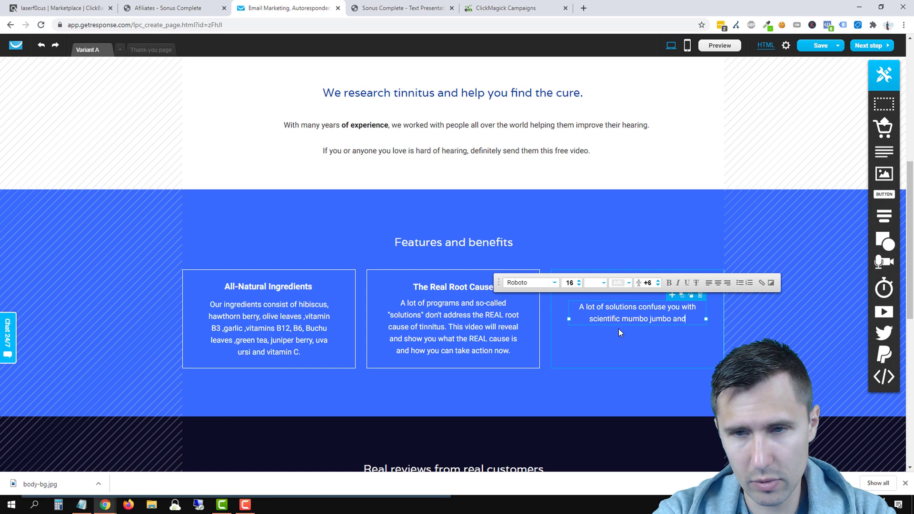
pyautogui.press('BackSpace')
pyautogui.press('BackSpace')
pyautogui.press('BackSpace')
pyautogui.write('make ')
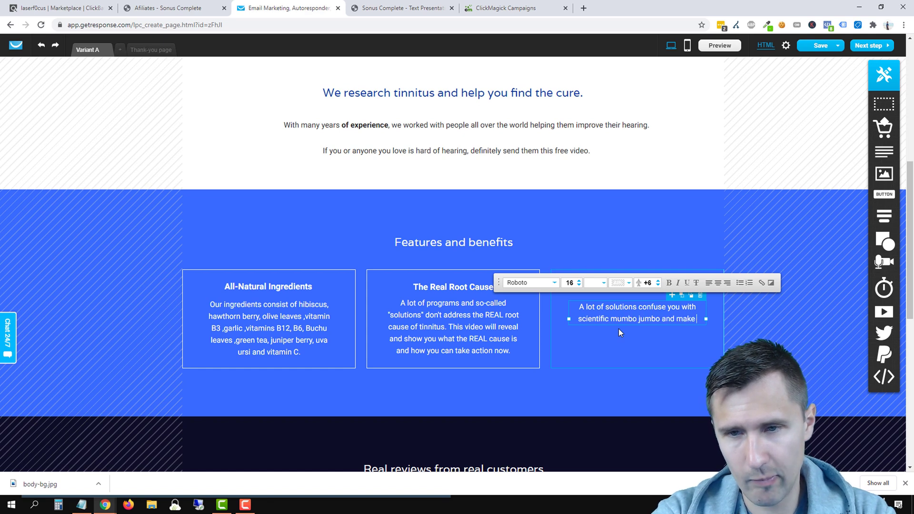
pyautogui.write('you completely lost a')
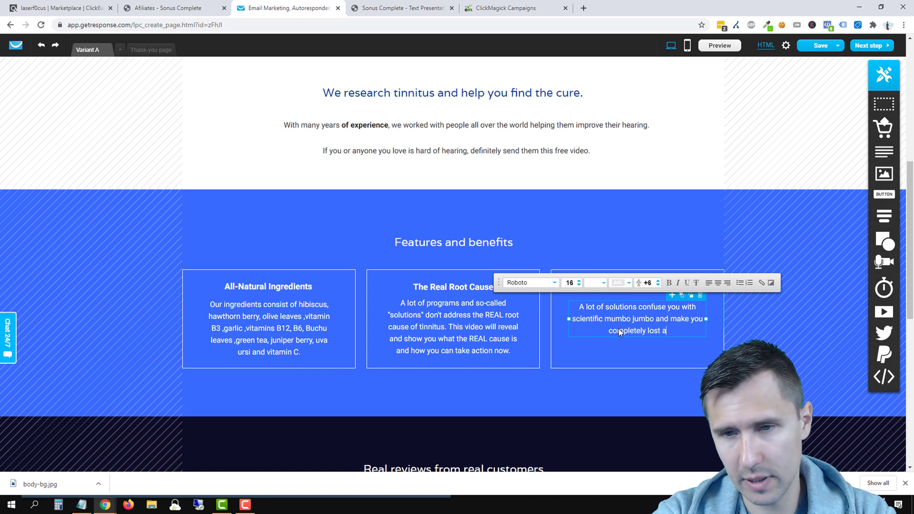
pyautogui.write('nd unsecure in your')
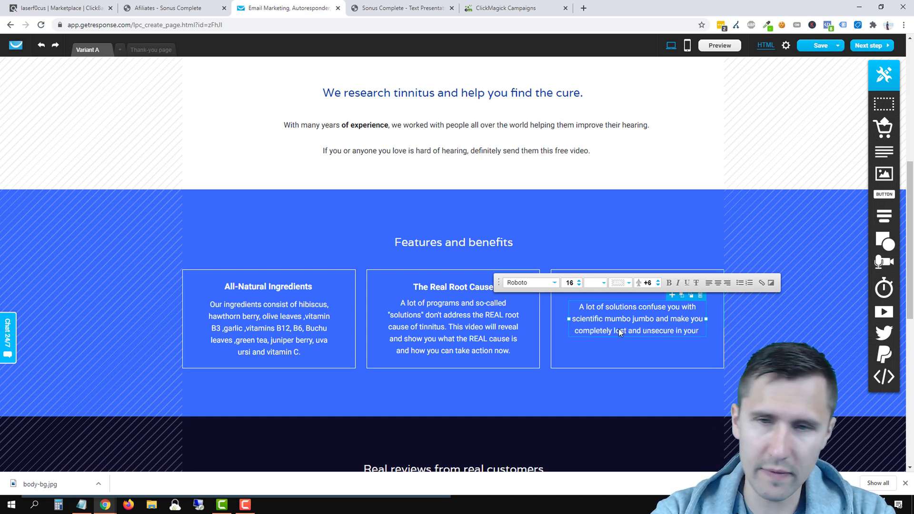
pyautogui.write(' inte')
pyautogui.write('r')
pyautogui.press('BackSpace')
pyautogui.press('BackSpace')
pyautogui.press('BackSpace')
pyautogui.press('BackSpace')
pyautogui.press('BackSpace')
pyautogui.press('BackSpace')
pyautogui.press('BackSpace')
pyautogui.press('BackSpace')
pyautogui.press('BackSpace')
pyautogui.press('BackSpace')
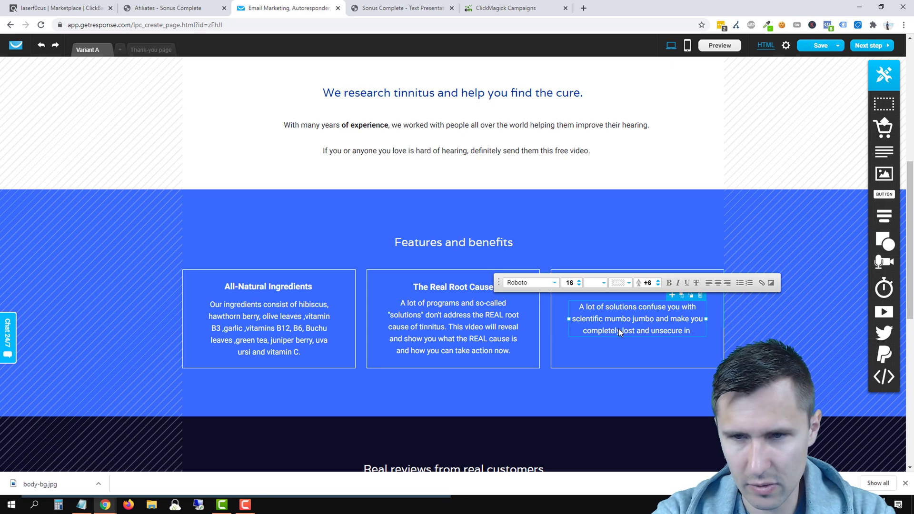
pyautogui.write('your understanding. ')
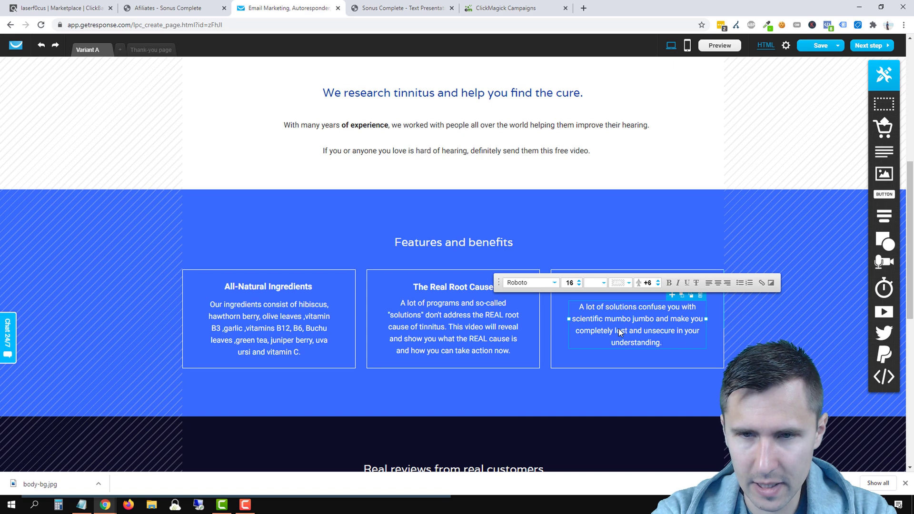
pyautogui.write('Our video sho')
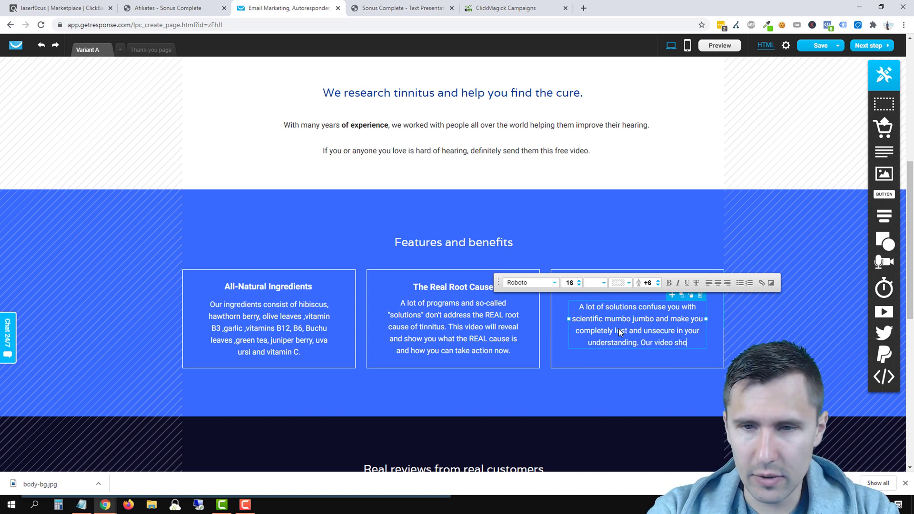
pyautogui.write('ws you everything s')
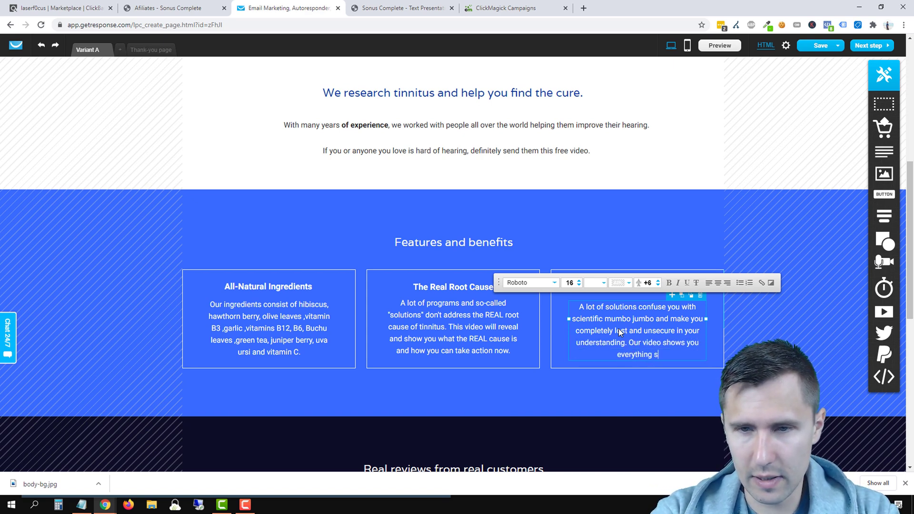
pyautogui.write('tep-by-step.')
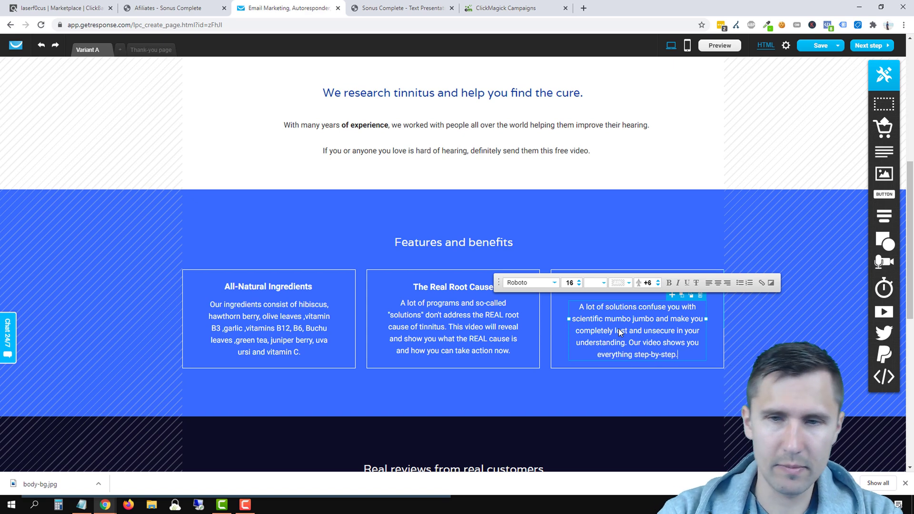
pyautogui.click(790, 342)
pyautogui.click(647, 328)
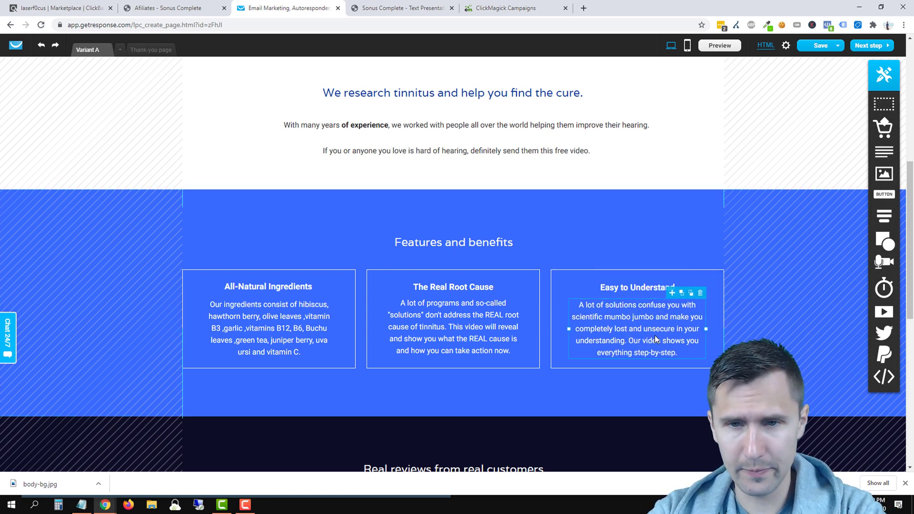
# Step: Scroll to the reviews section, glance at the Sonus Complete affiliates tab, and return to the editor
pyautogui.click(676, 219)
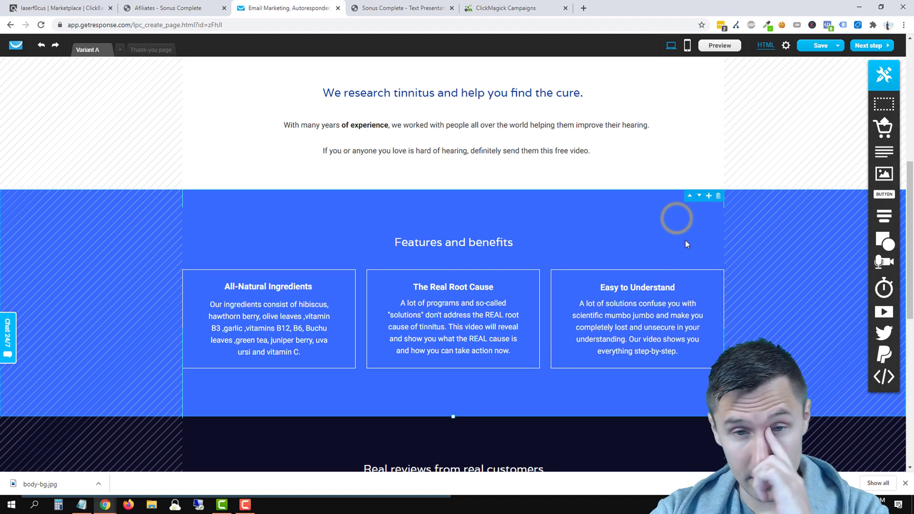
pyautogui.scroll(4, 707, 260)
pyautogui.scroll(-9, 710, 263)
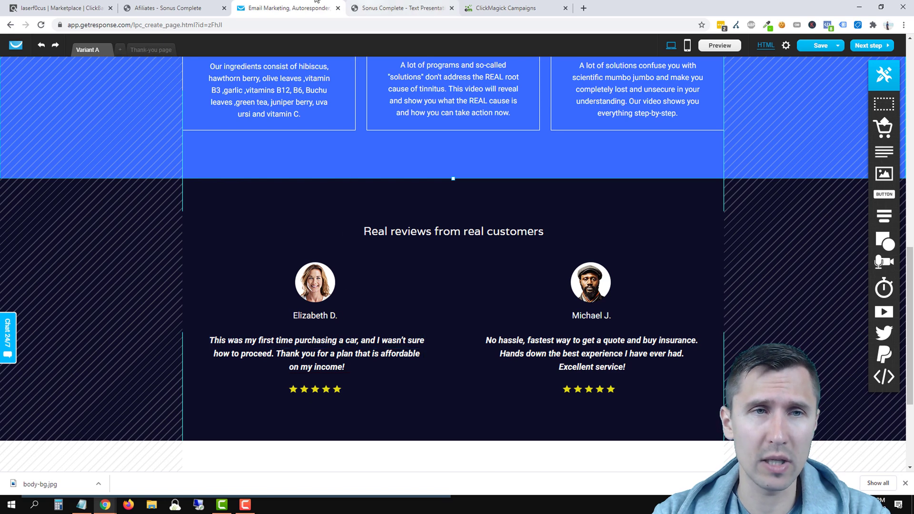
pyautogui.click(205, 8)
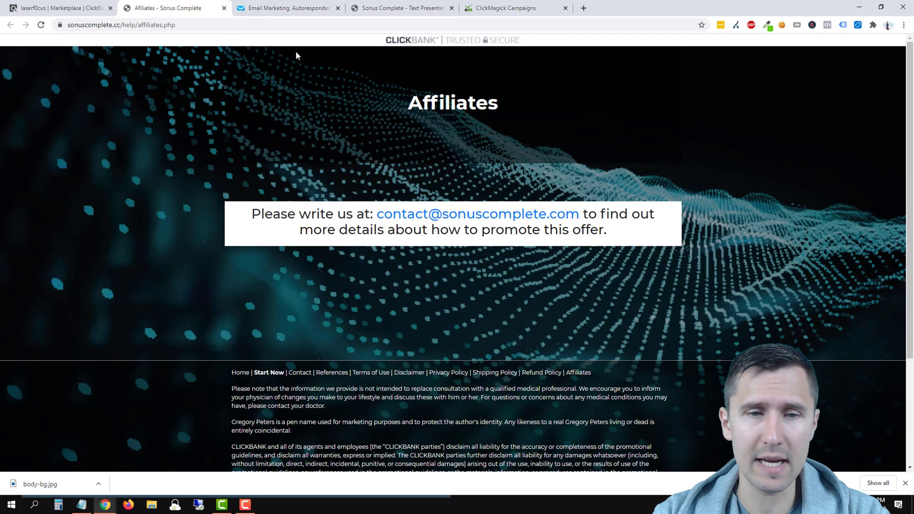
pyautogui.click(294, 6)
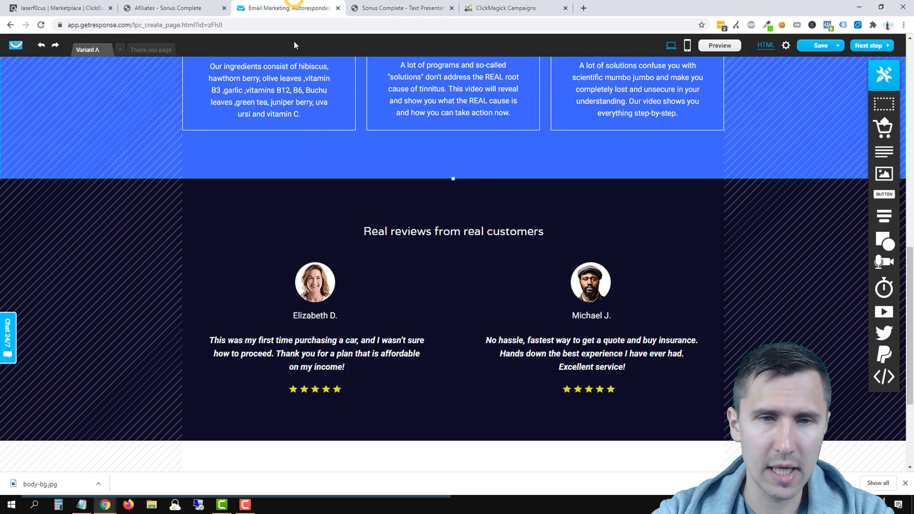
# Step: Replace the first review with a long-time tinnitus sufferer saying the video finally explained the issue
pyautogui.click(305, 356)
pyautogui.doubleClick(305, 355)
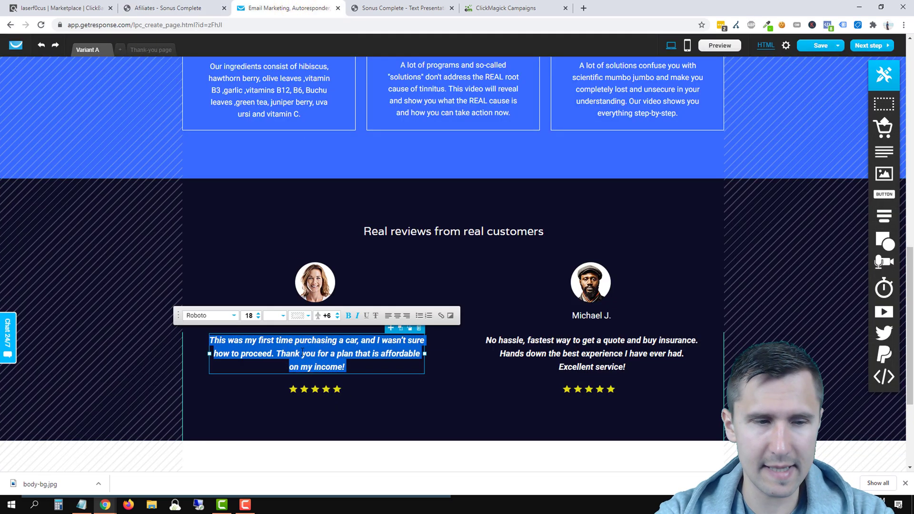
pyautogui.press('BackSpace')
pyautogui.write('I have been su')
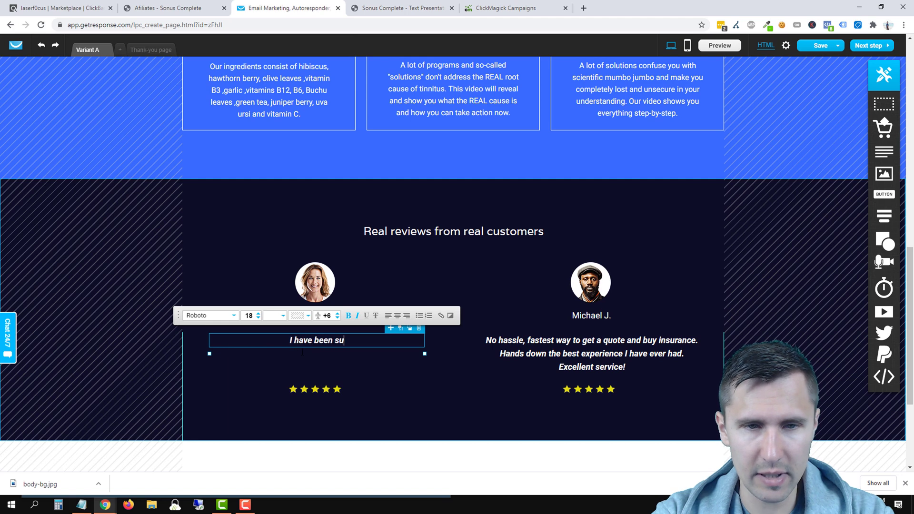
pyautogui.press('BackSpace')
pyautogui.write('truggling with ')
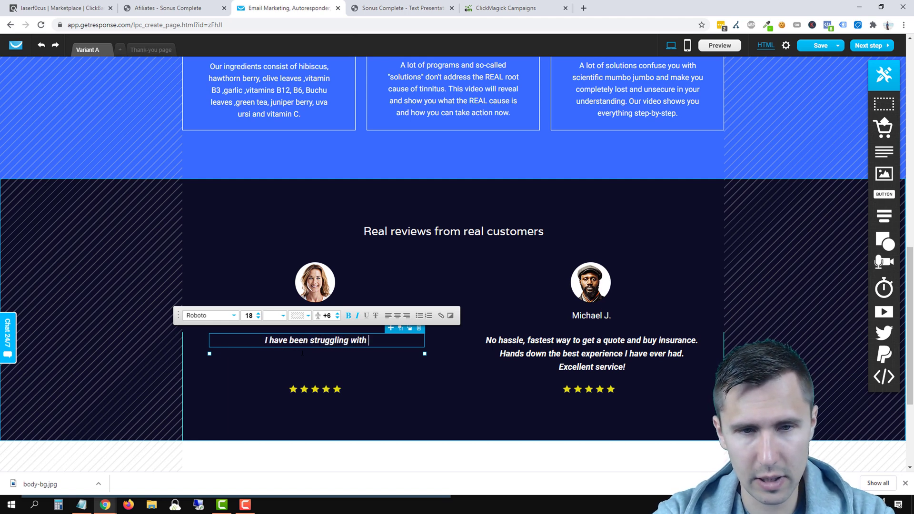
pyautogui.write('tinnitus for a lon')
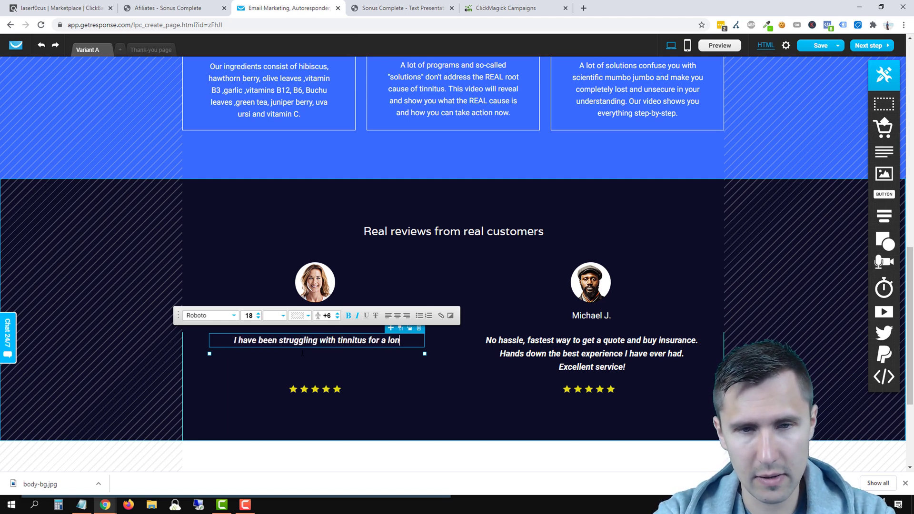
pyautogui.write('g time and this video f')
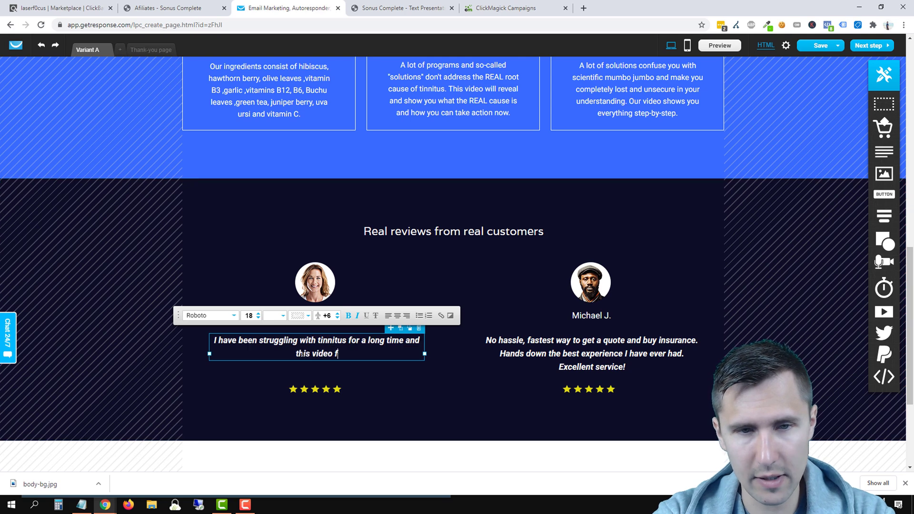
pyautogui.write('inally')
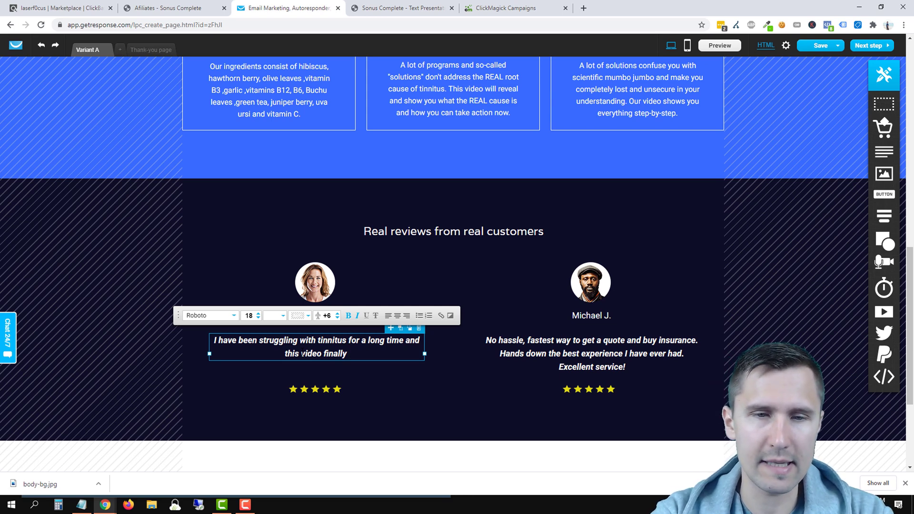
pyautogui.write('helped me underst')
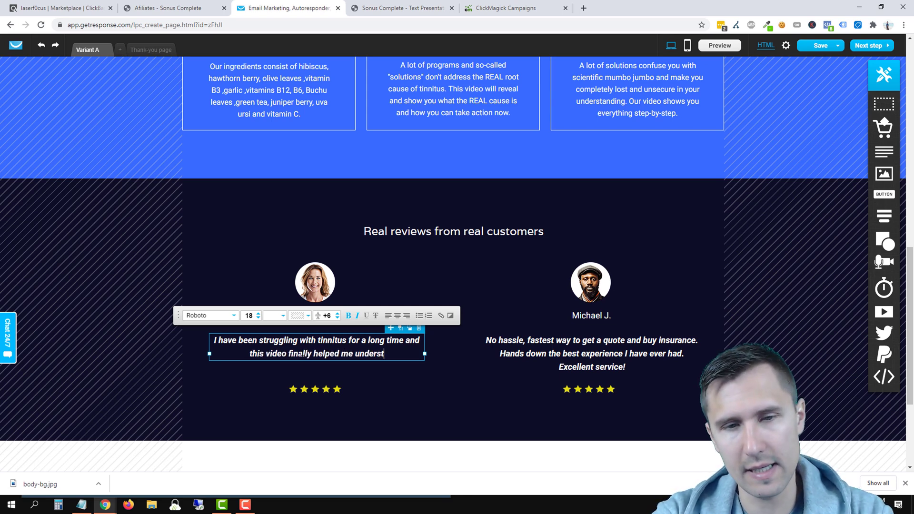
pyautogui.write('and what the issue wa')
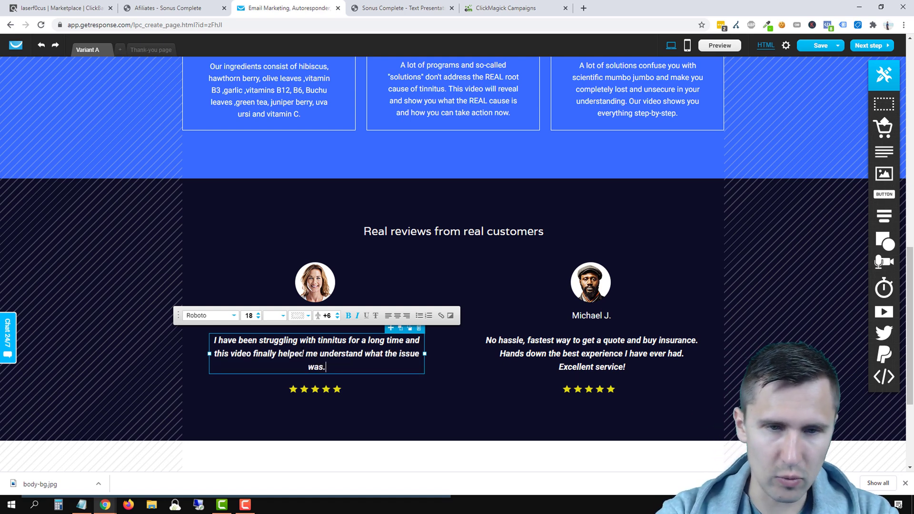
pyautogui.write('s.')
pyautogui.click(583, 341)
pyautogui.tripleClick(583, 340)
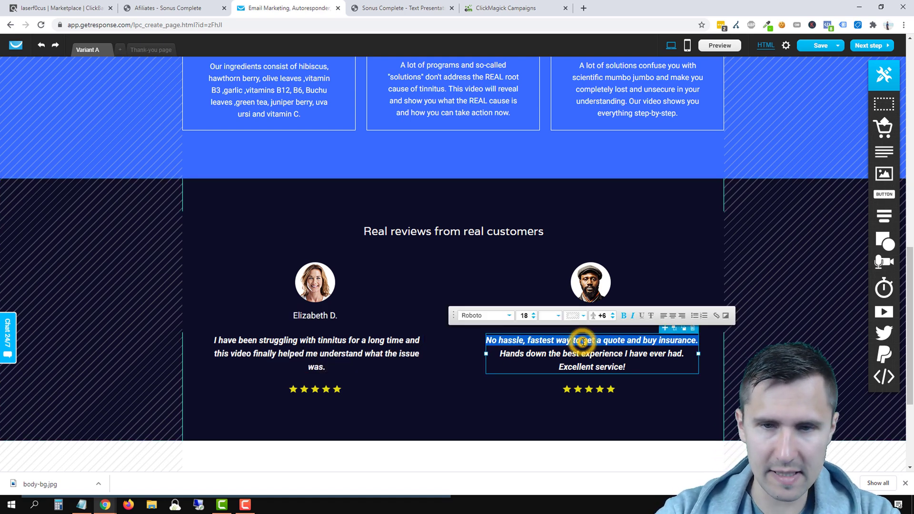
# Step: End the second review with 'get the results I always wanted. Thank you The Tinnitus Solution, would 10/10 recommend.'
pyautogui.tripleClick(612, 354)
pyautogui.moveTo(612, 355); pyautogui.dragTo(578, 343)
pyautogui.write('get th')
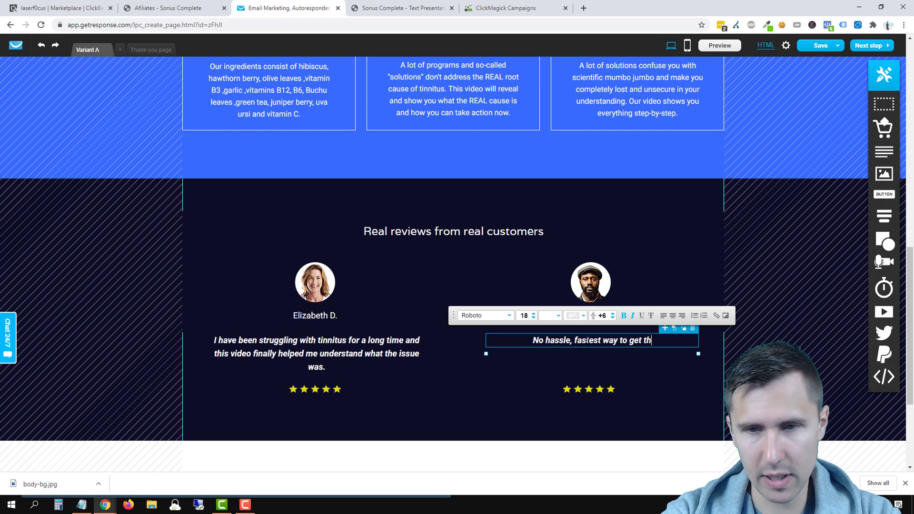
pyautogui.write('e results I always w')
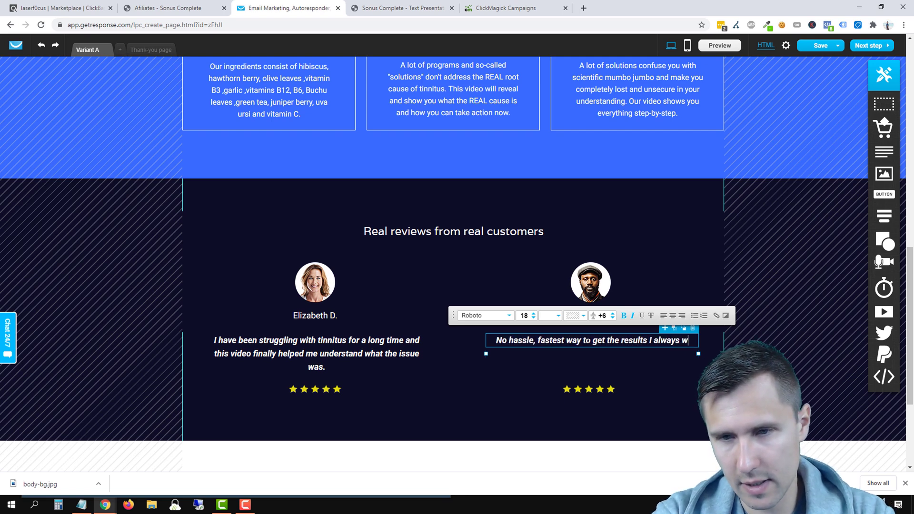
pyautogui.write('anted. Thank you')
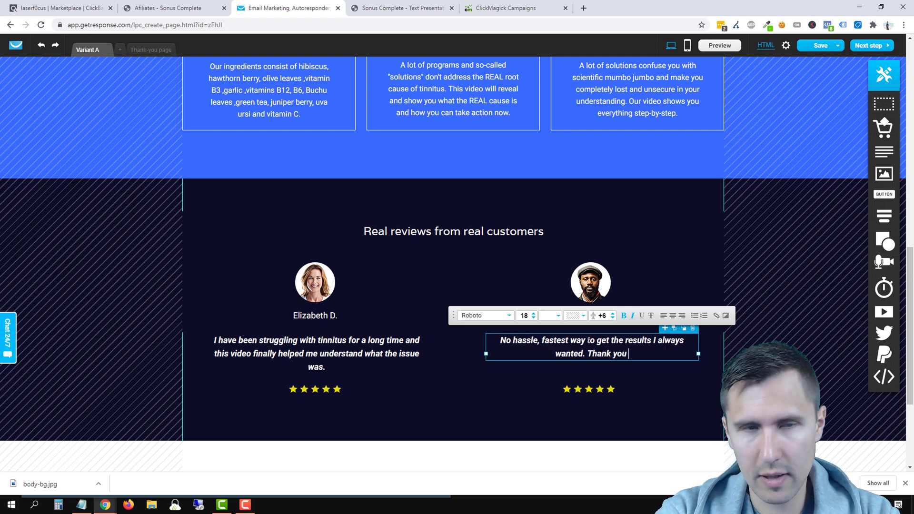
pyautogui.scroll(4, 571, 283)
pyautogui.scroll(8, 570, 279)
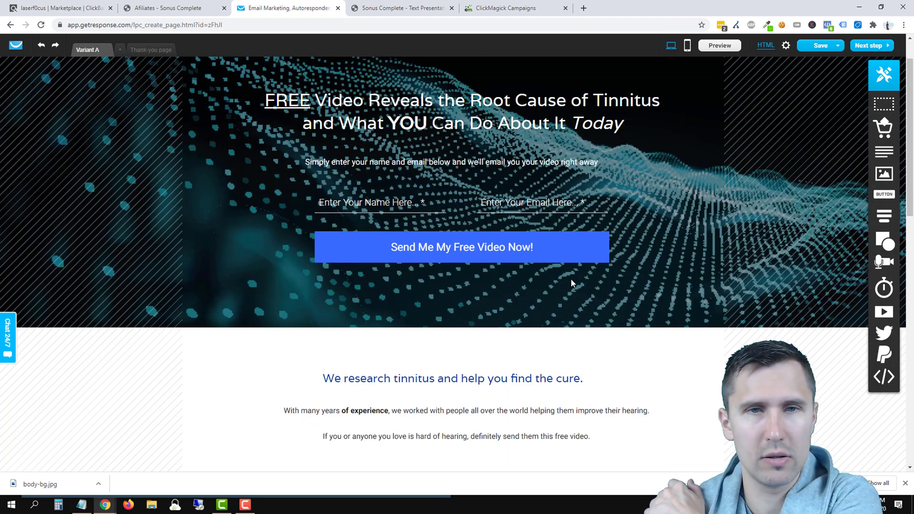
pyautogui.scroll(-7, 570, 279)
pyautogui.scroll(-5, 571, 284)
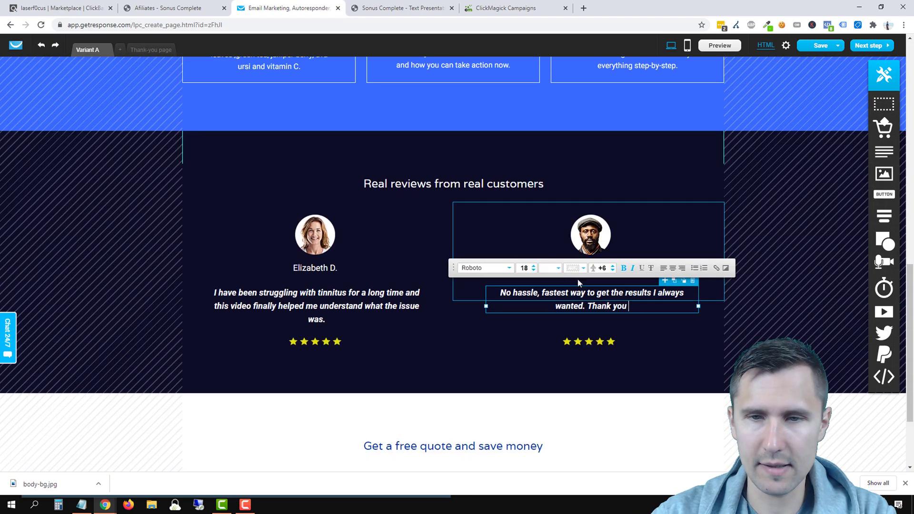
pyautogui.write('T')
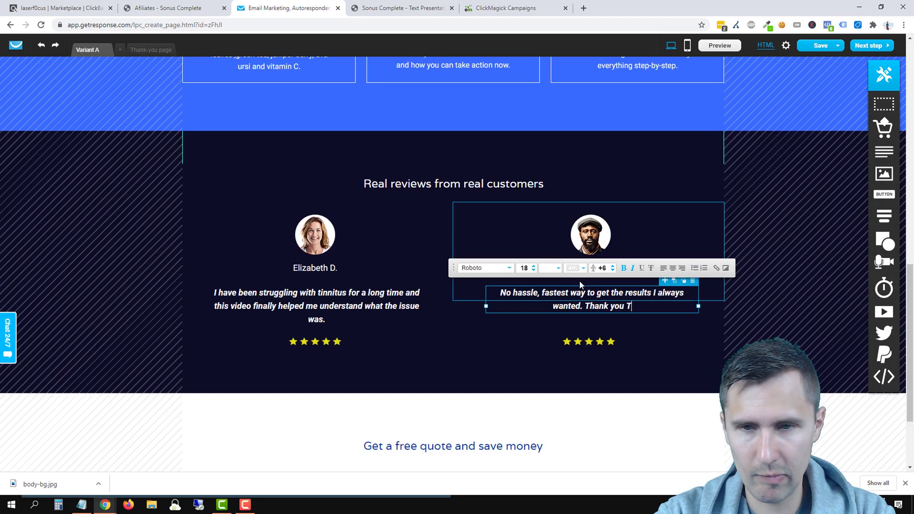
pyautogui.write('he Tinnitus Sol')
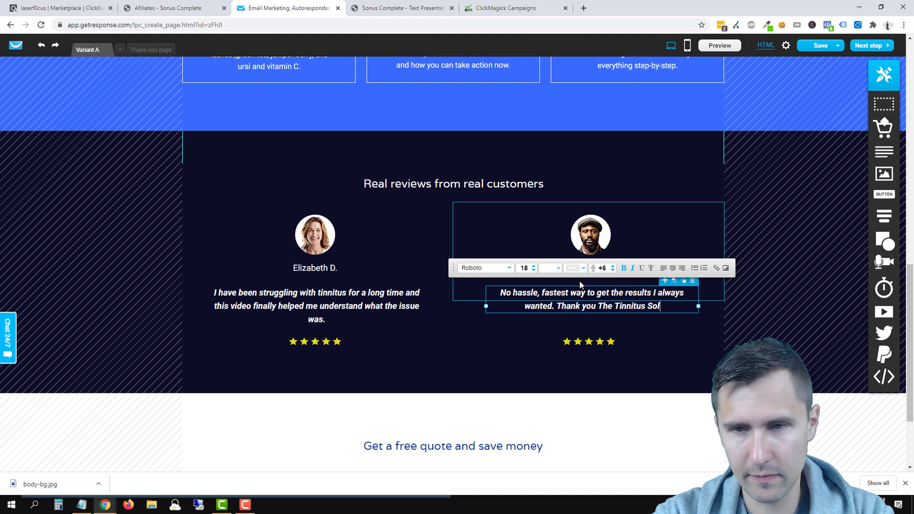
pyautogui.write('ution, would ')
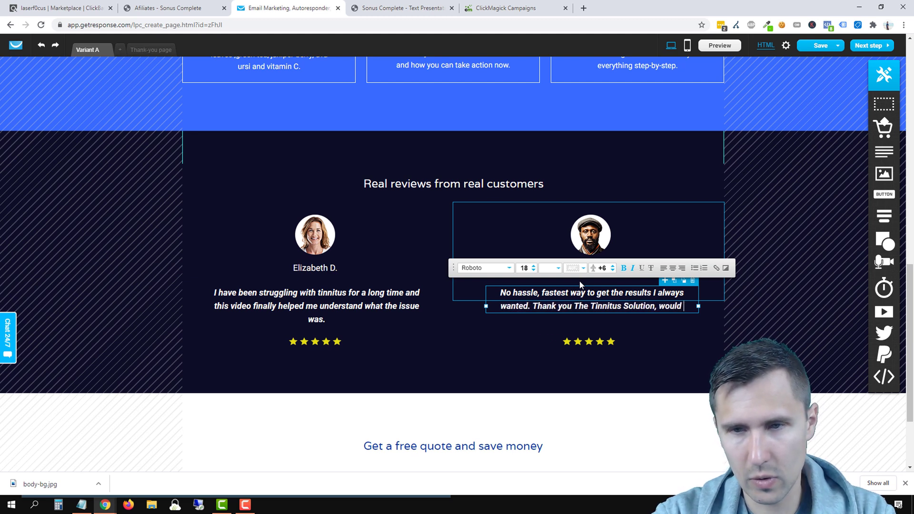
pyautogui.write('10/10 recommend.')
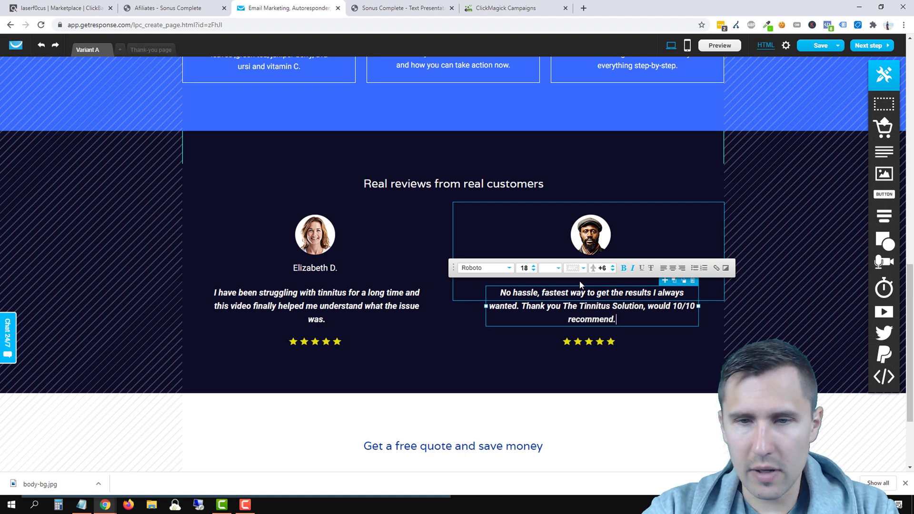
pyautogui.click(752, 339)
# Step: Change the footer heading to 'Get your free video and learn the root cause now.', widened and centred
pyautogui.scroll(13, 792, 299)
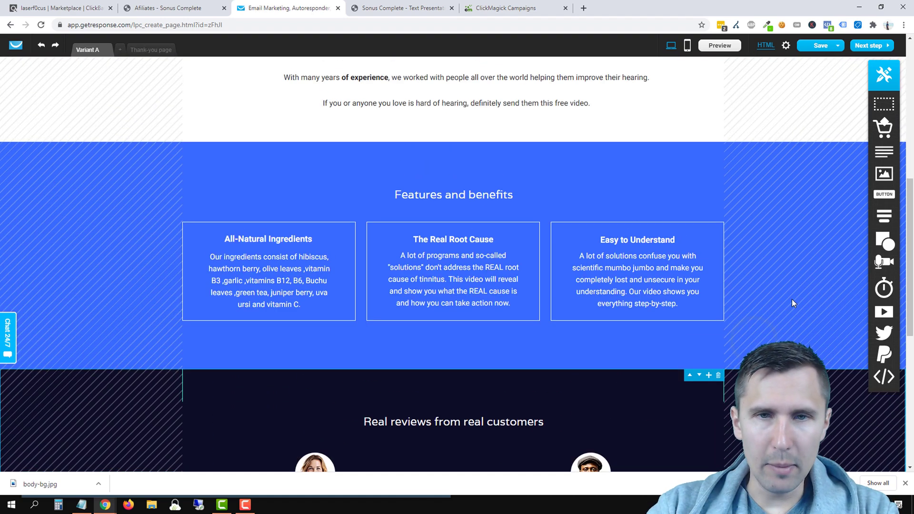
pyautogui.scroll(-13, 709, 285)
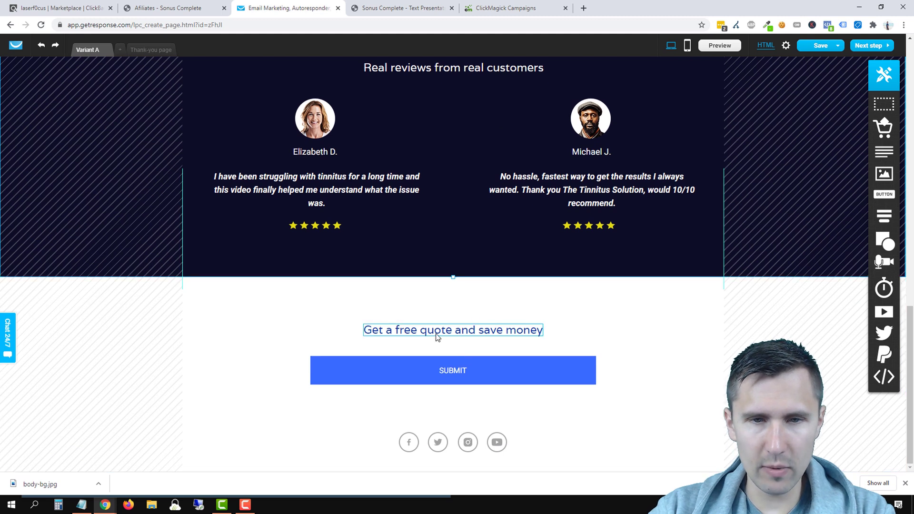
pyautogui.doubleClick(436, 333)
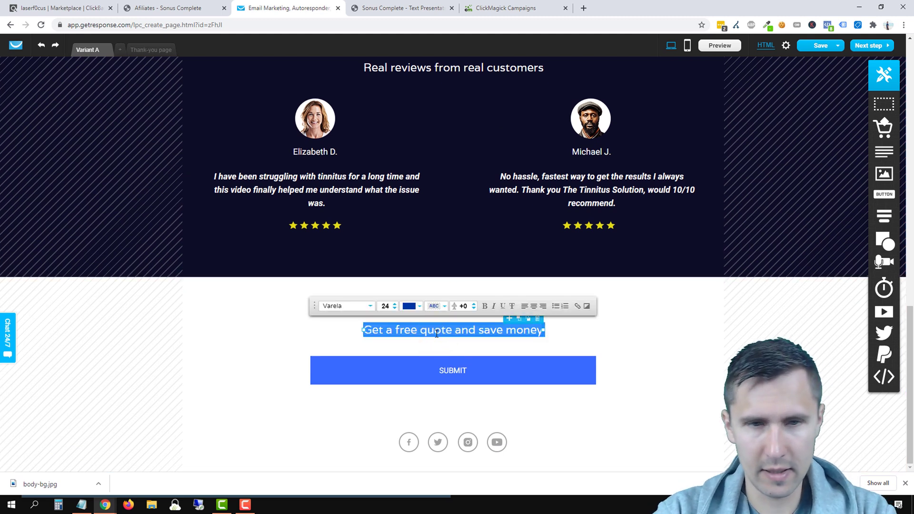
pyautogui.write('Ge')
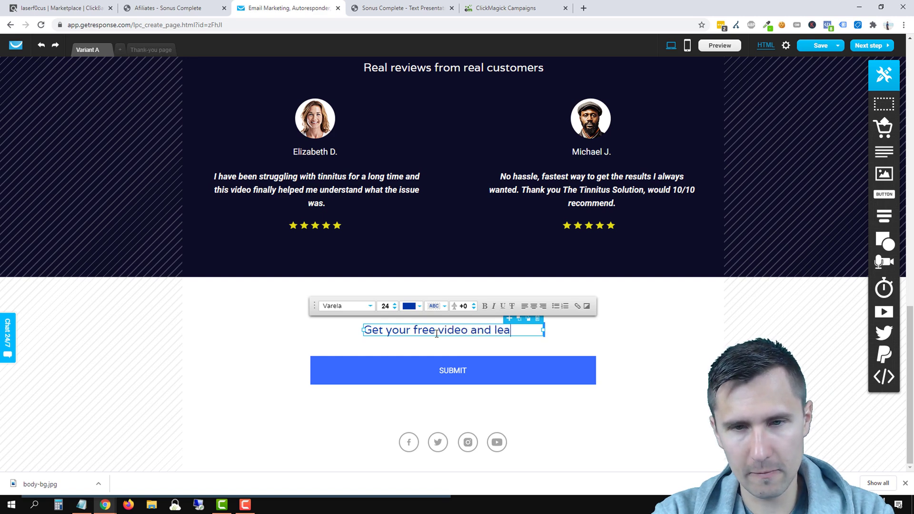
pyautogui.write('rn the root cause now.')
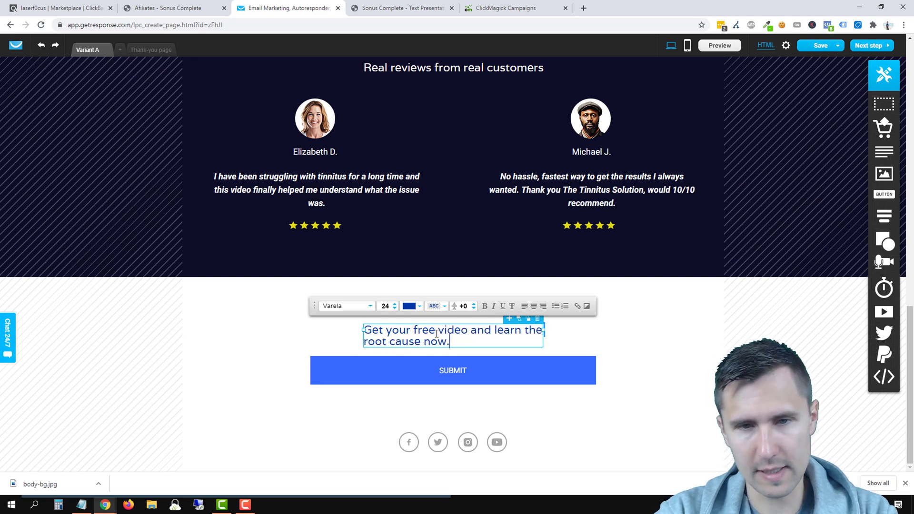
pyautogui.scroll(15, 679, 357)
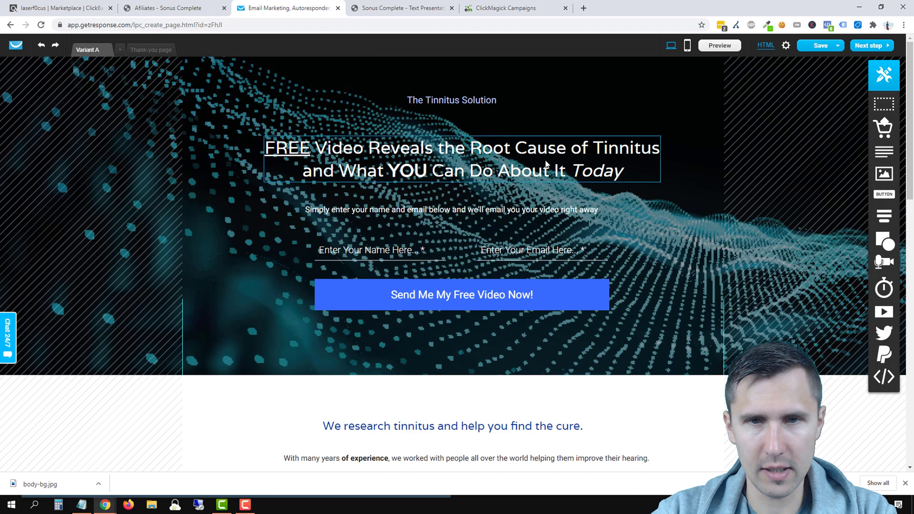
pyautogui.scroll(-15, 584, 246)
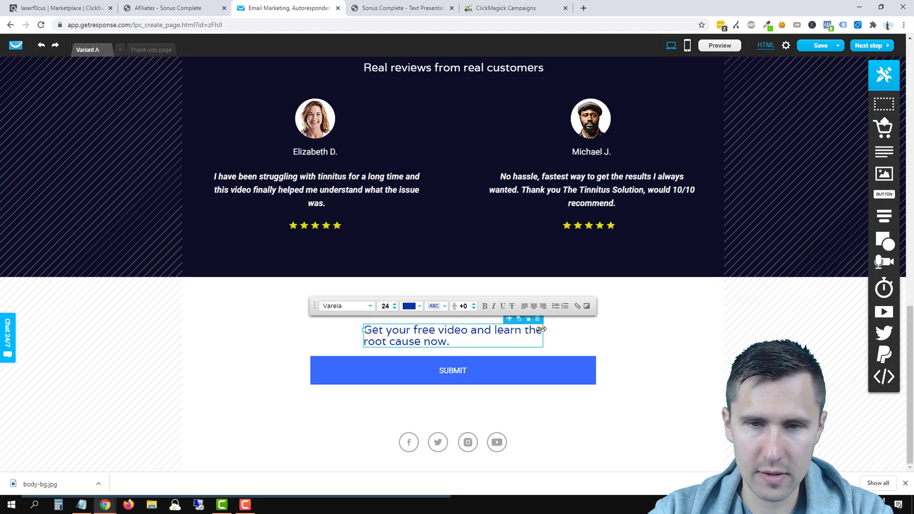
pyautogui.click(541, 330)
pyautogui.moveTo(551, 335); pyautogui.dragTo(643, 343)
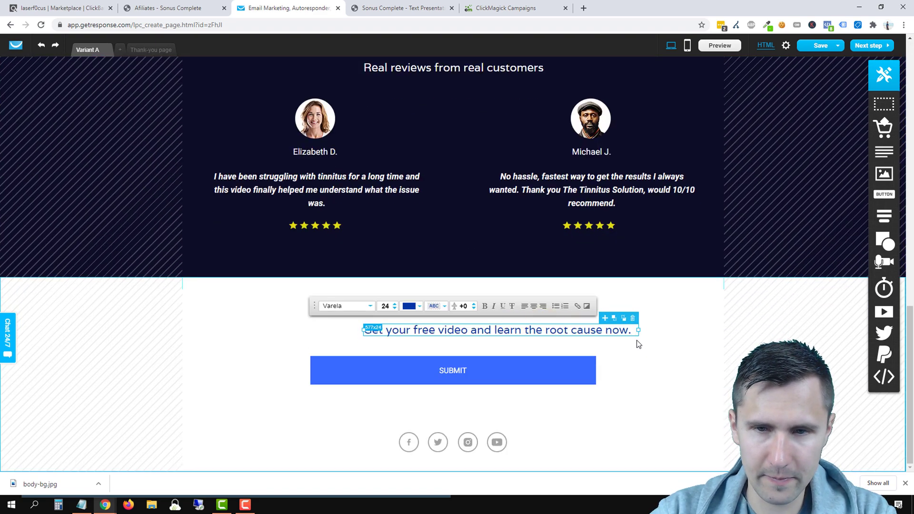
pyautogui.click(642, 349)
pyautogui.moveTo(565, 328); pyautogui.dragTo(519, 331)
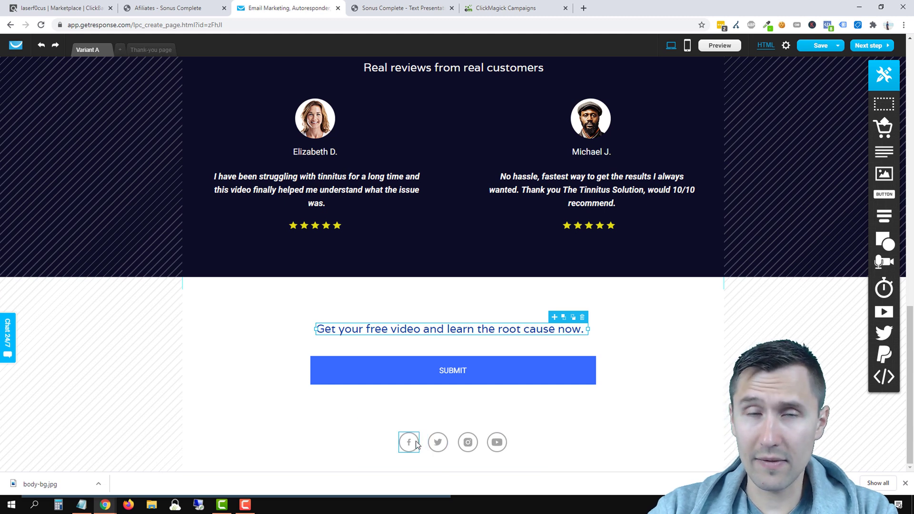
pyautogui.click(453, 434)
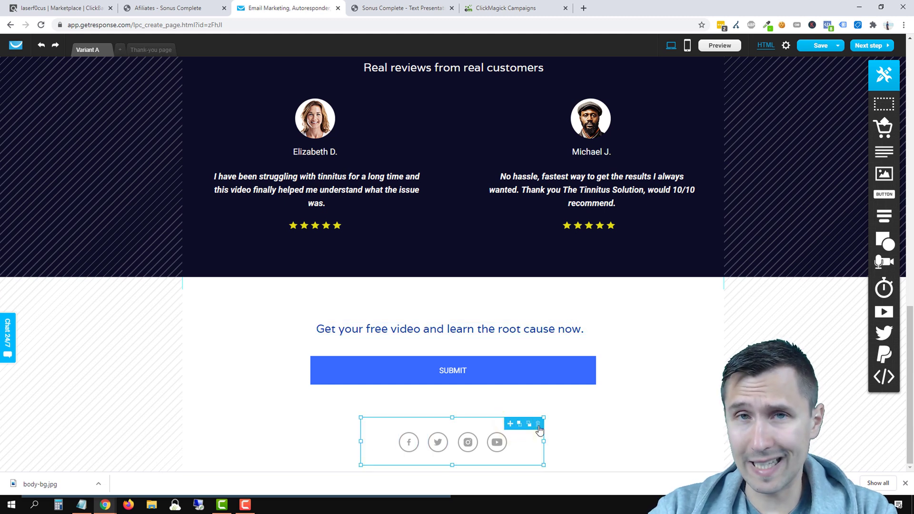
# Step: Check the Facebook icon's link settings without changes, then select the SUBMIT button's label for editing
pyautogui.click(409, 446)
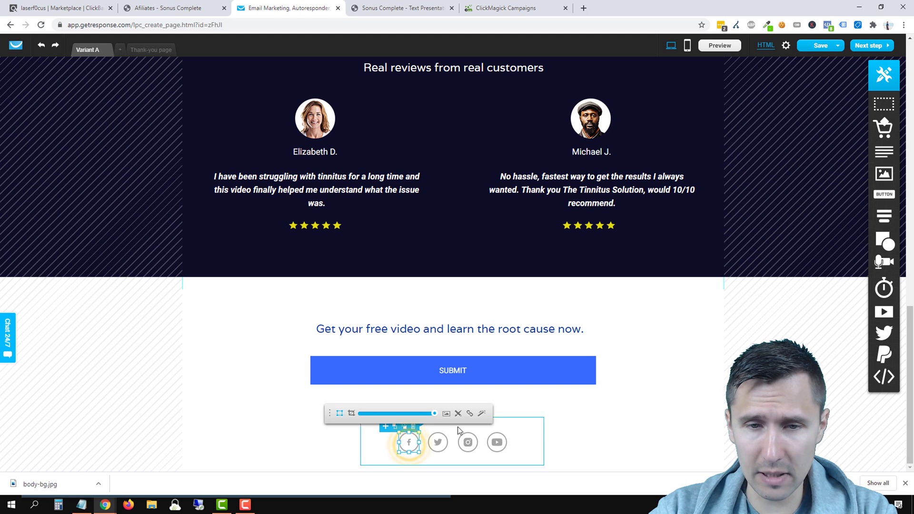
pyautogui.click(471, 415)
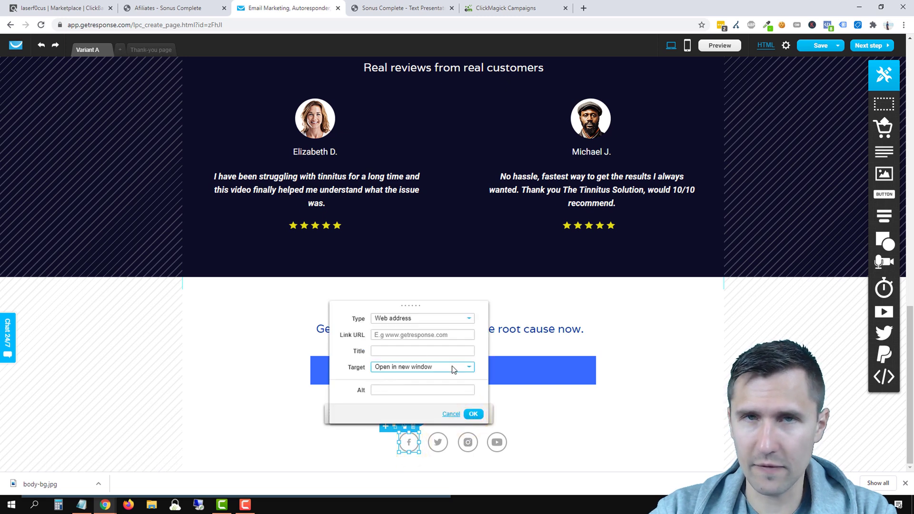
pyautogui.click(451, 414)
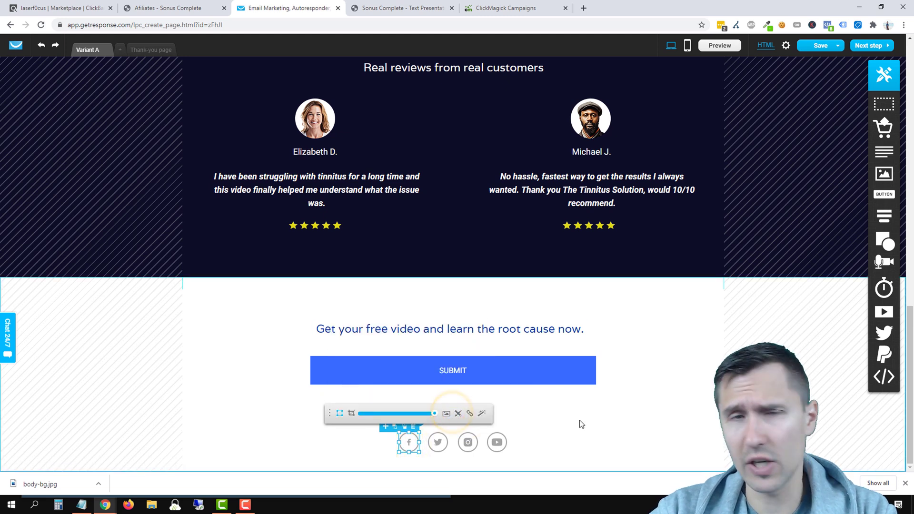
pyautogui.click(579, 420)
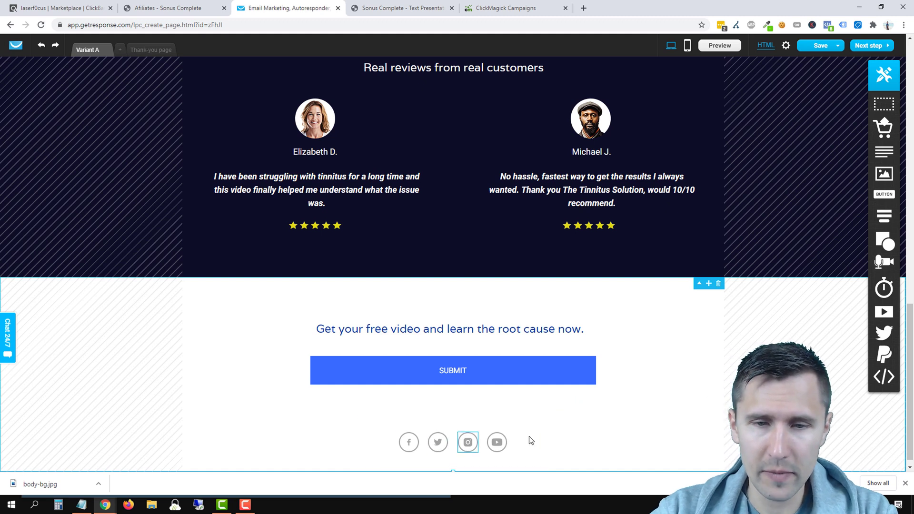
pyautogui.click(529, 437)
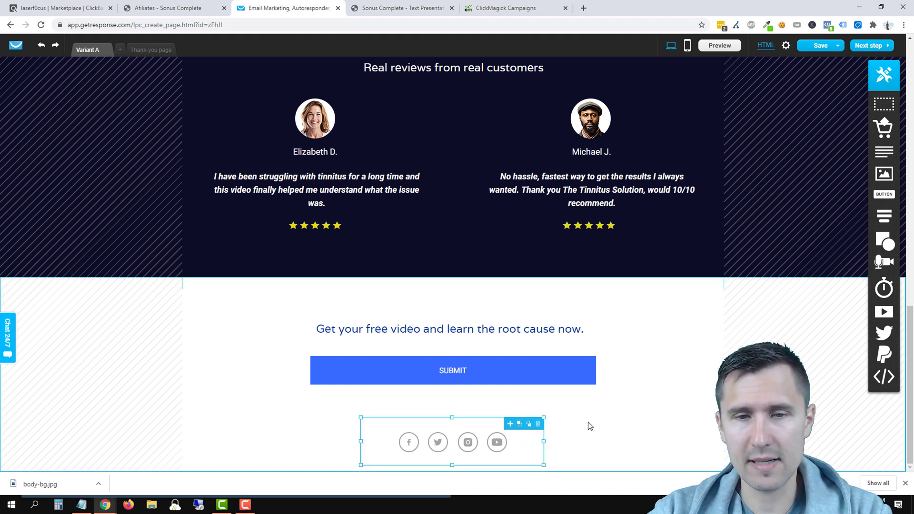
pyautogui.click(520, 400)
pyautogui.doubleClick(448, 370)
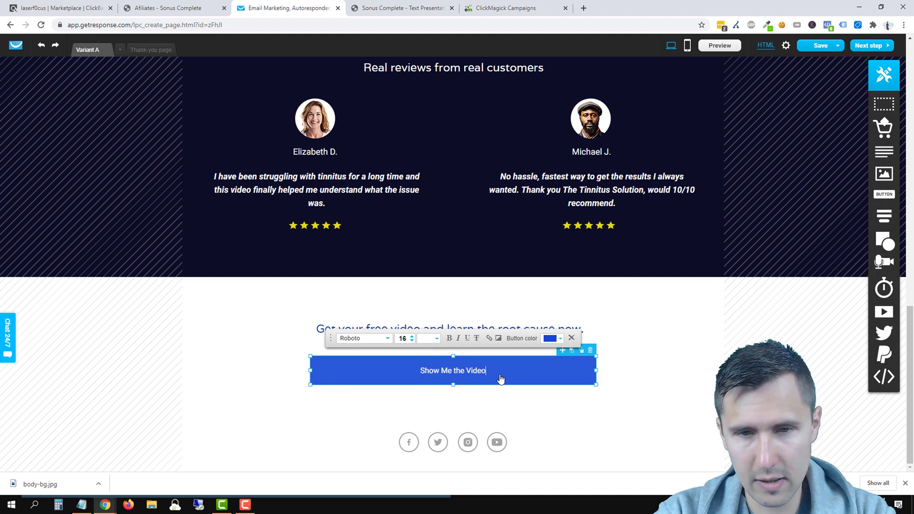
# Step: Enlarge the 'Show Me the Video Now!' button text from size 16 to 23 and review the result
pyautogui.click(414, 339)
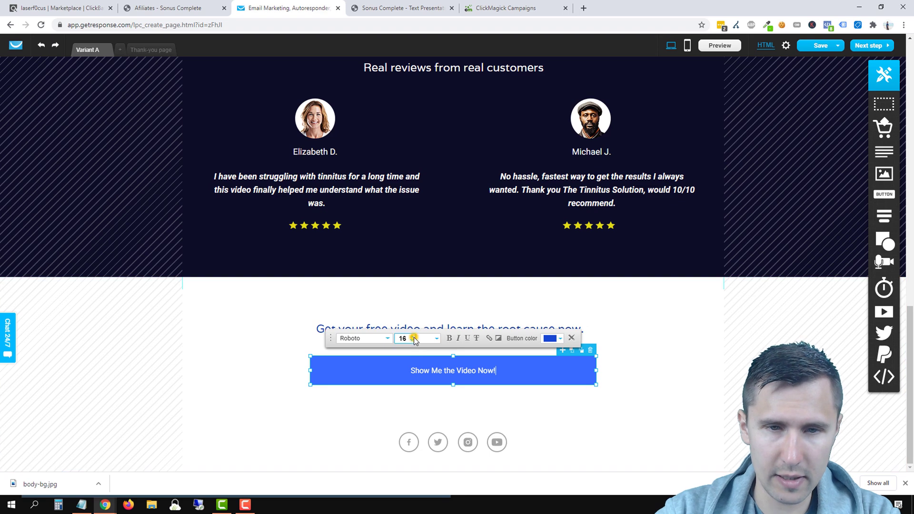
pyautogui.click(412, 336)
pyautogui.click(411, 337)
pyautogui.click(411, 336)
pyautogui.click(411, 336)
pyautogui.click(411, 336)
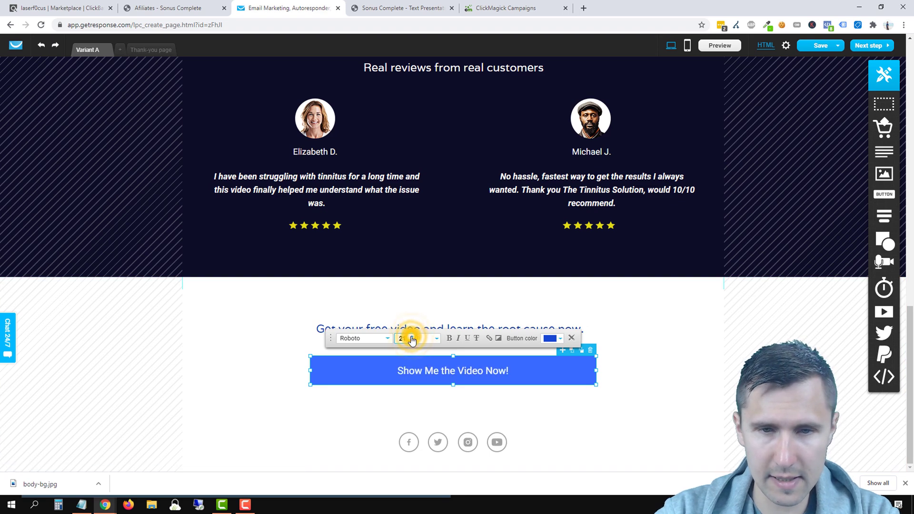
pyautogui.click(412, 337)
pyautogui.click(412, 337)
pyautogui.click(224, 355)
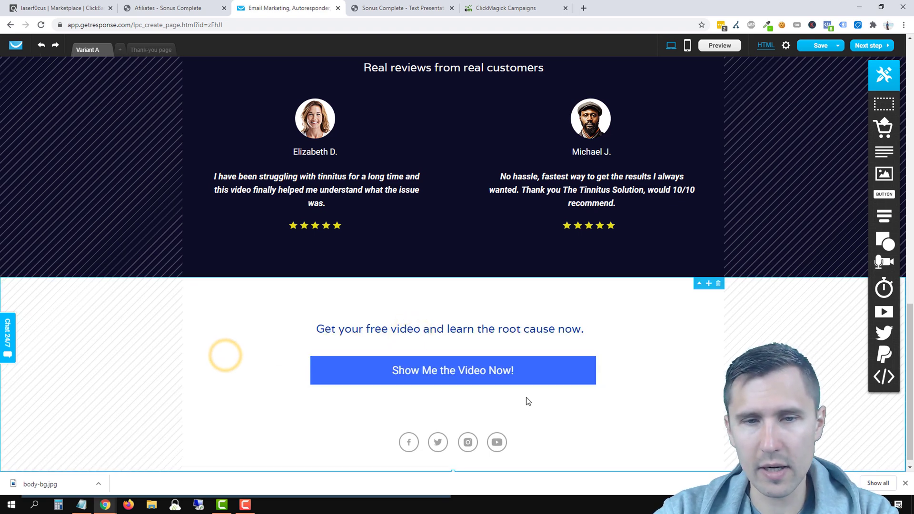
pyautogui.scroll(10, 526, 404)
pyautogui.scroll(3, 524, 402)
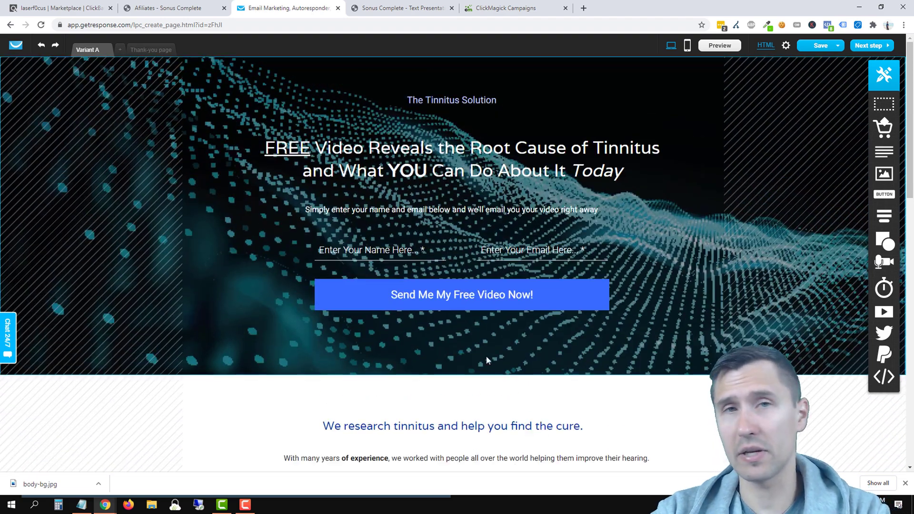
pyautogui.scroll(-15, 482, 357)
pyautogui.click(545, 364)
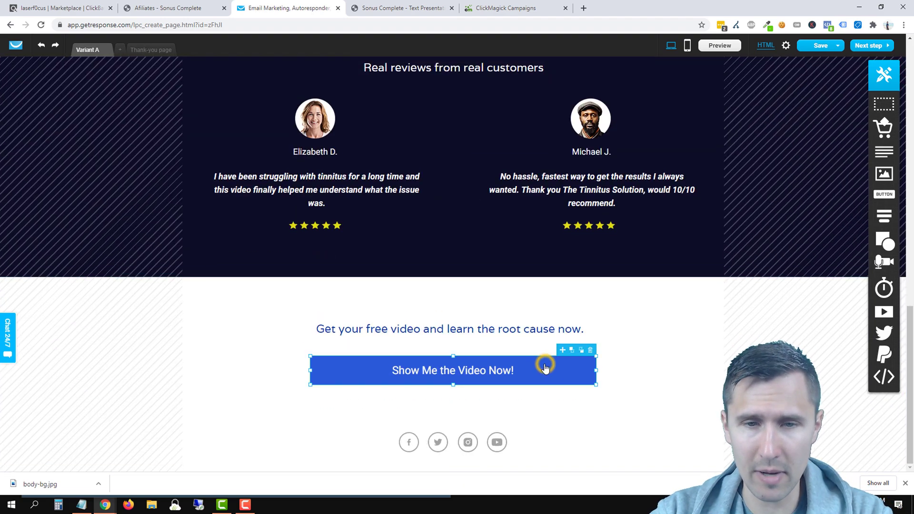
pyautogui.click(546, 375)
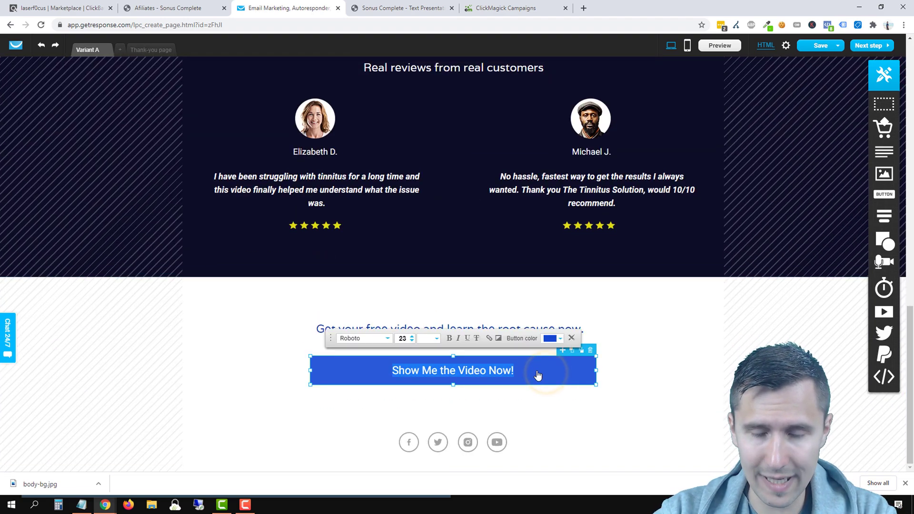
# Step: Set the footer 'Show Me the Video Now!' button's link type to Section, targeting Section 1
pyautogui.click(489, 340)
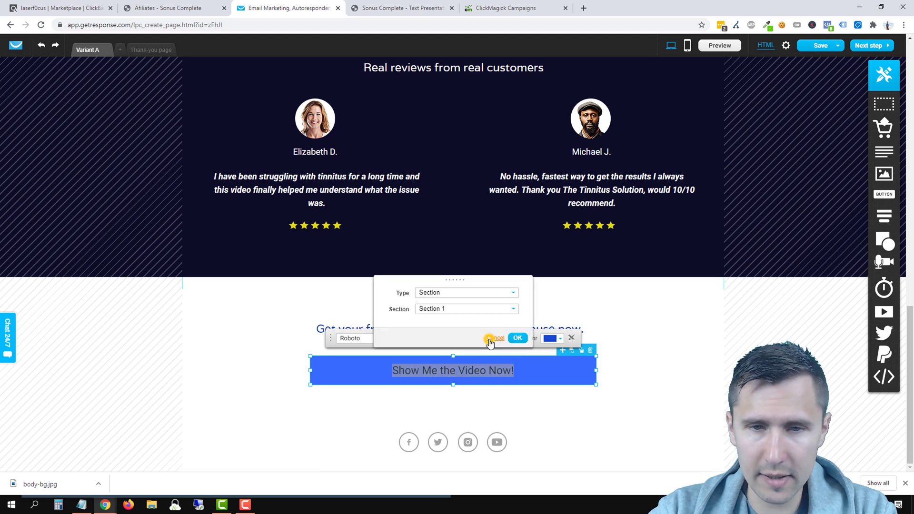
pyautogui.click(433, 293)
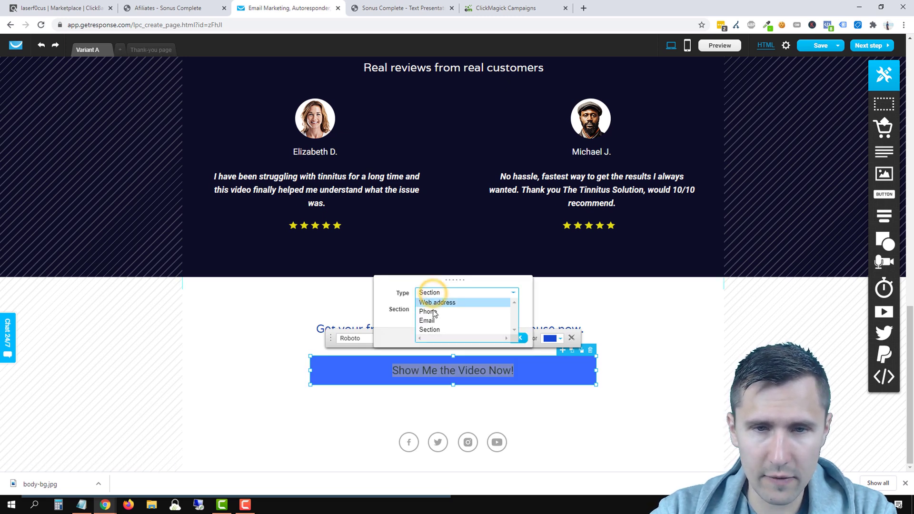
pyautogui.click(440, 303)
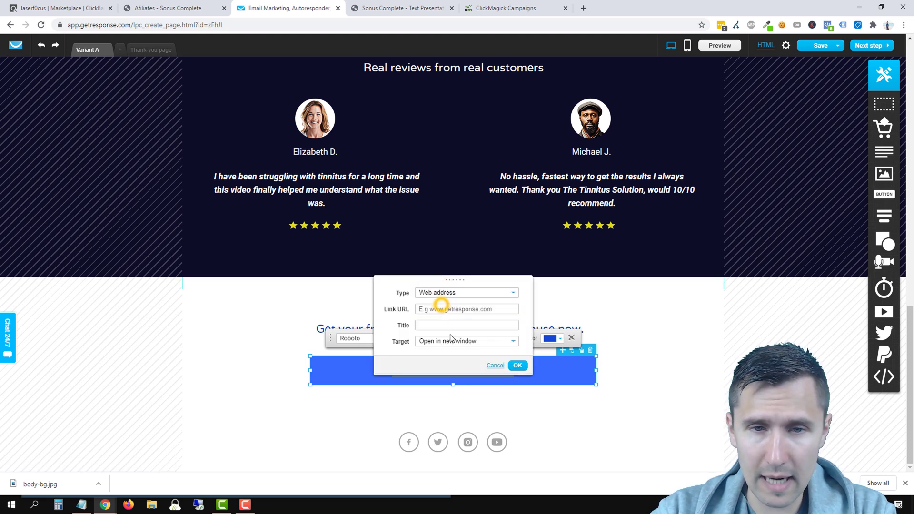
pyautogui.click(439, 292)
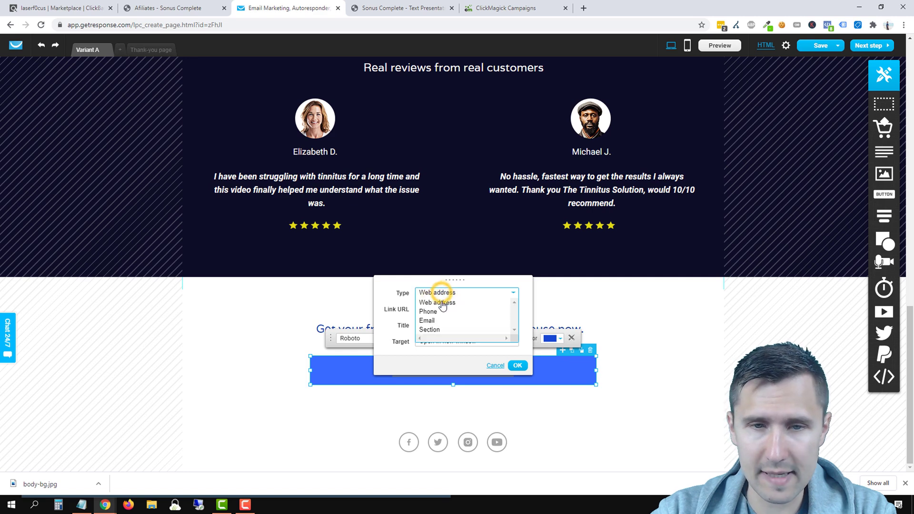
pyautogui.click(428, 329)
pyautogui.scroll(14, 450, 212)
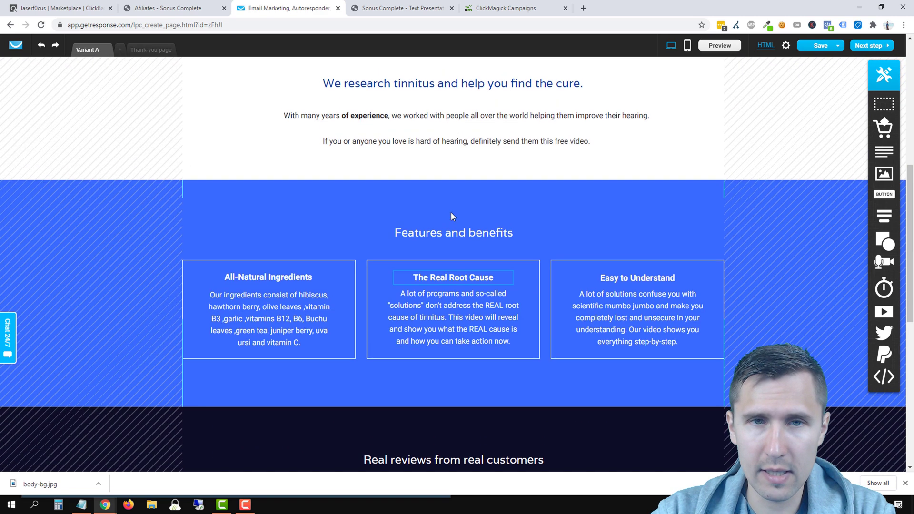
pyautogui.scroll(-11, 355, 179)
pyautogui.scroll(-3, 372, 312)
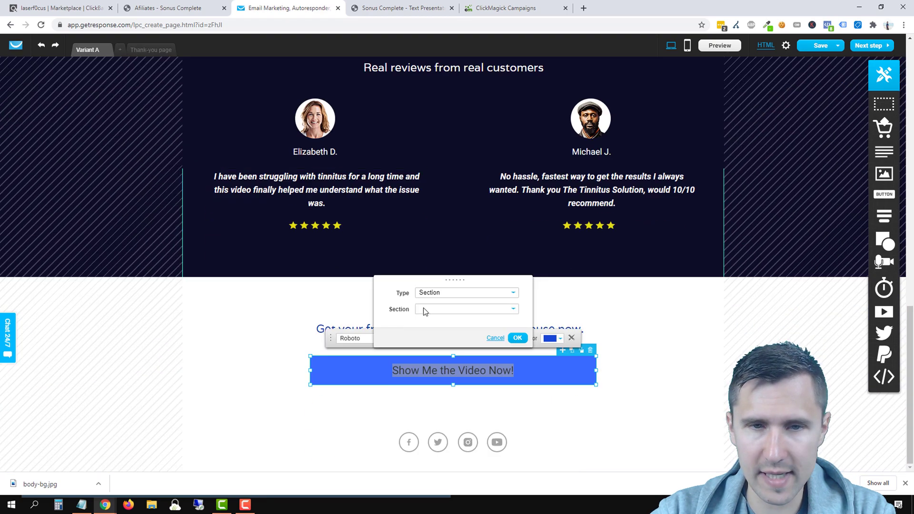
pyautogui.click(428, 309)
pyautogui.click(438, 319)
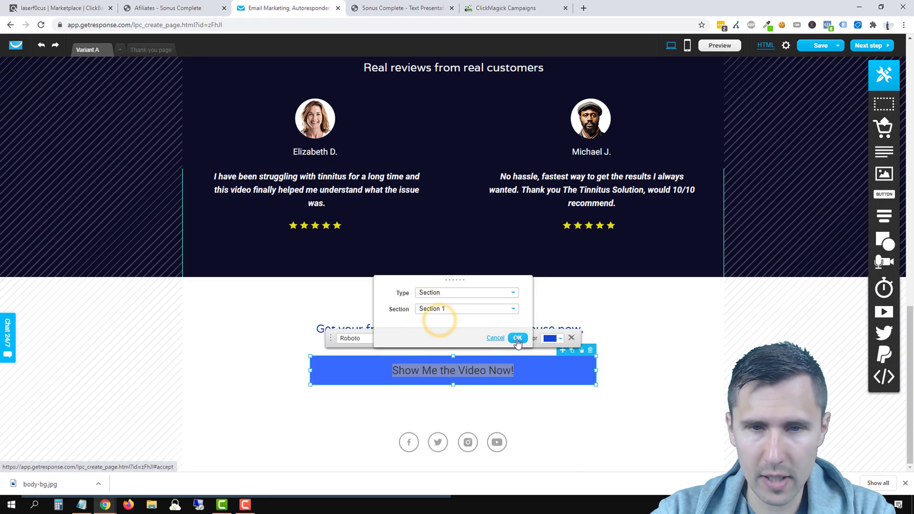
pyautogui.click(517, 338)
pyautogui.scroll(8, 447, 283)
pyautogui.scroll(8, 446, 284)
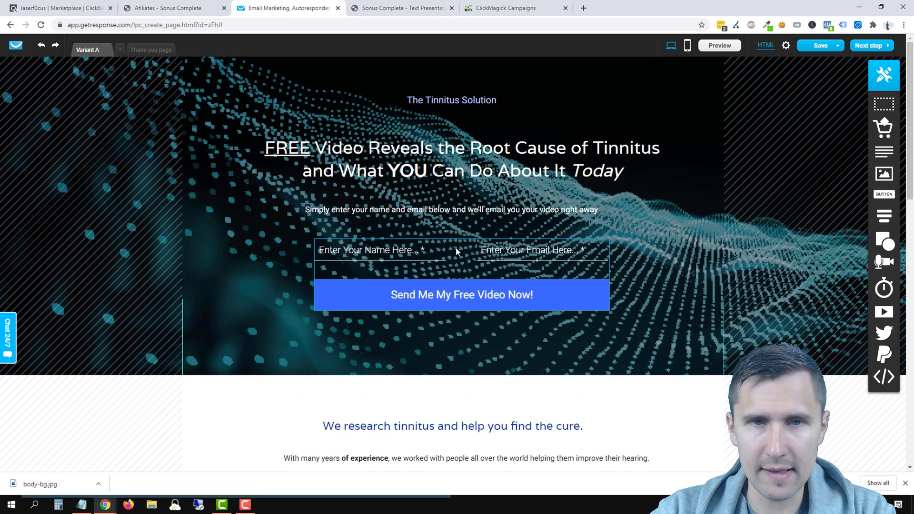
pyautogui.scroll(-6, 571, 299)
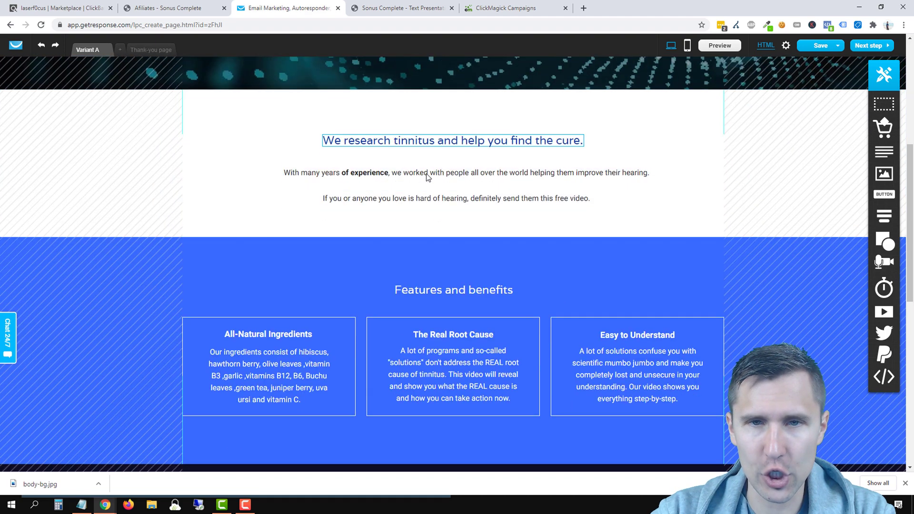
pyautogui.scroll(-2, 495, 202)
pyautogui.scroll(-5, 331, 356)
pyautogui.scroll(-3, 331, 356)
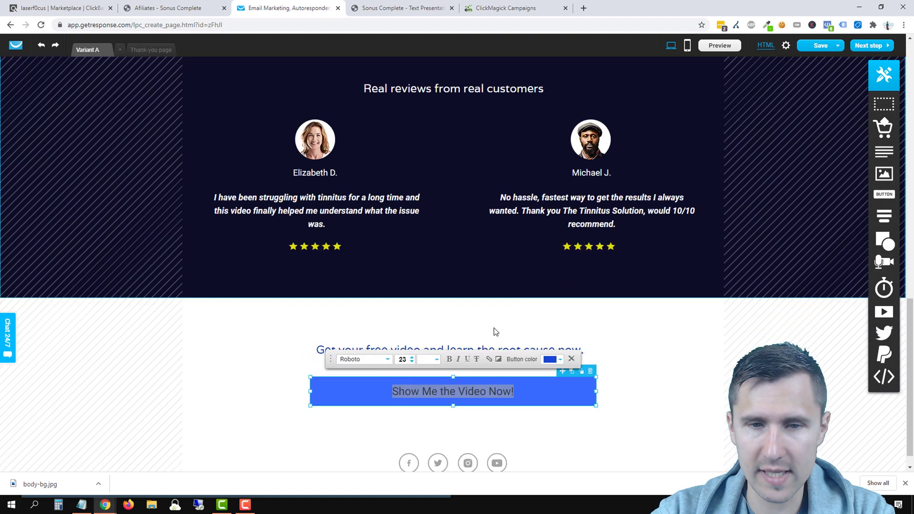
pyautogui.click(627, 303)
pyautogui.scroll(8, 627, 305)
pyautogui.scroll(8, 513, 352)
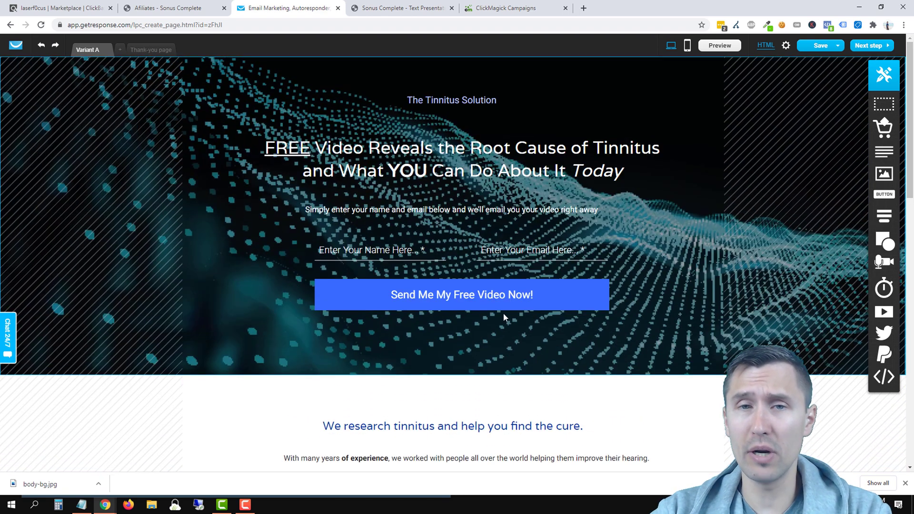
# Step: Preview the landing page in a new tab and compare it with the Sonus Complete sales page
pyautogui.click(719, 46)
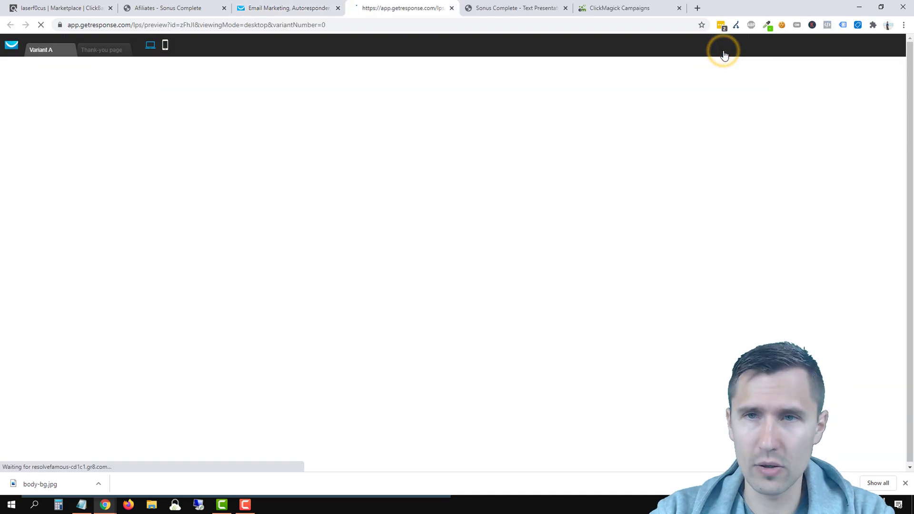
pyautogui.scroll(-2, 524, 251)
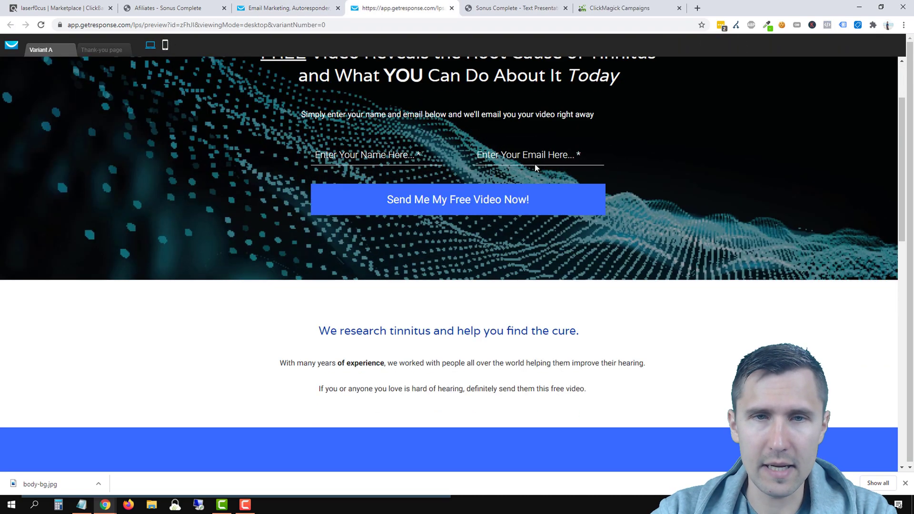
pyautogui.scroll(2, 405, 252)
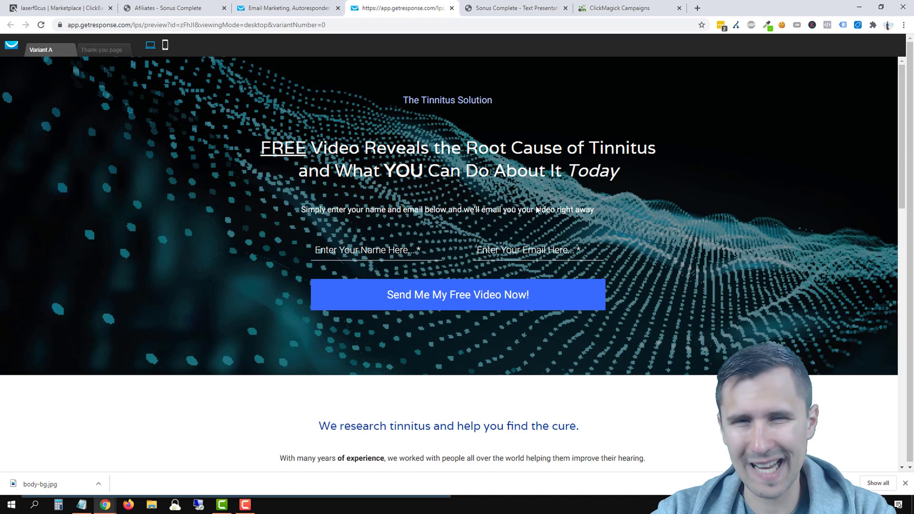
pyautogui.click(466, 7)
pyautogui.scroll(15, 481, 233)
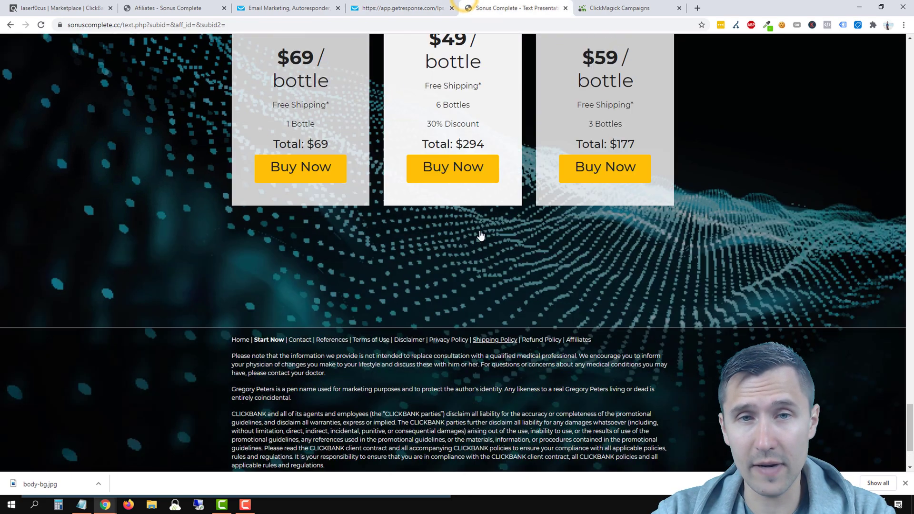
pyautogui.scroll(10, 481, 233)
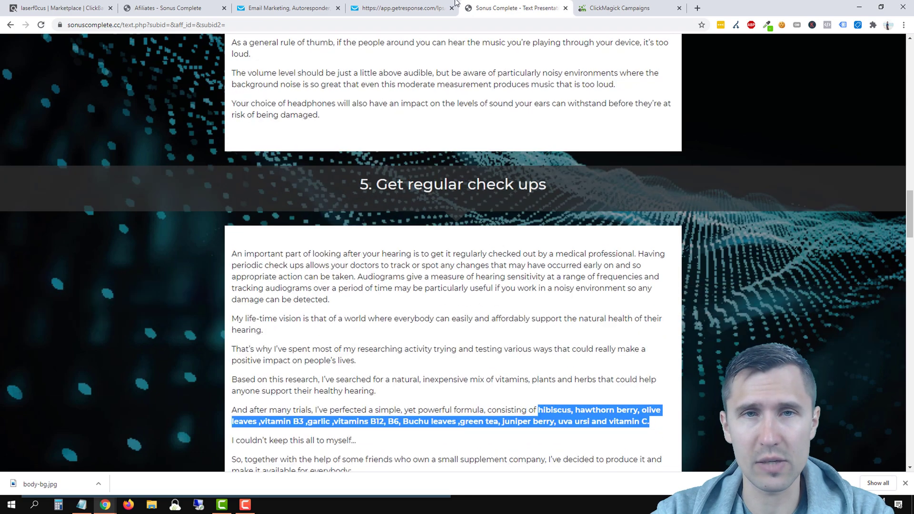
pyautogui.click(405, 8)
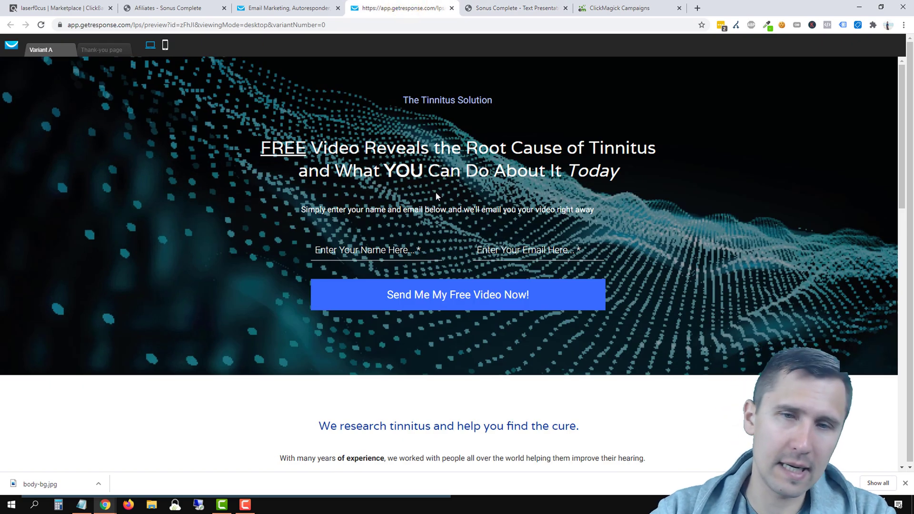
pyautogui.scroll(-3, 498, 193)
pyautogui.scroll(3, 571, 209)
pyautogui.scroll(-3, 612, 223)
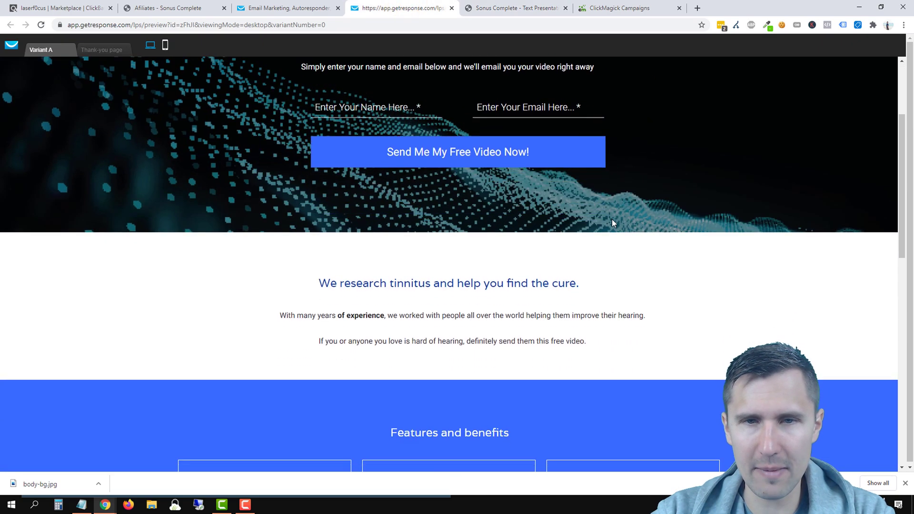
pyautogui.scroll(-10, 612, 223)
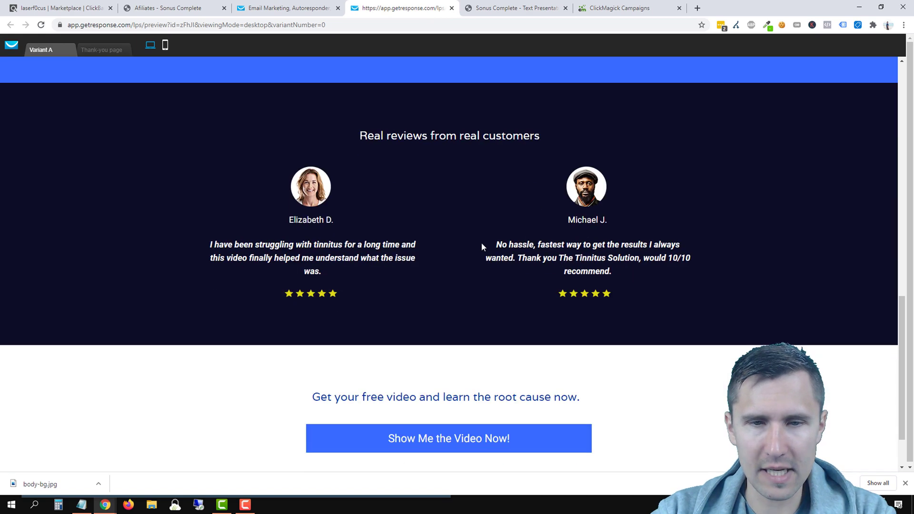
pyautogui.scroll(-2, 481, 245)
# Step: Test the footer button's jump and the signup form fields, then close the preview
pyautogui.click(373, 370)
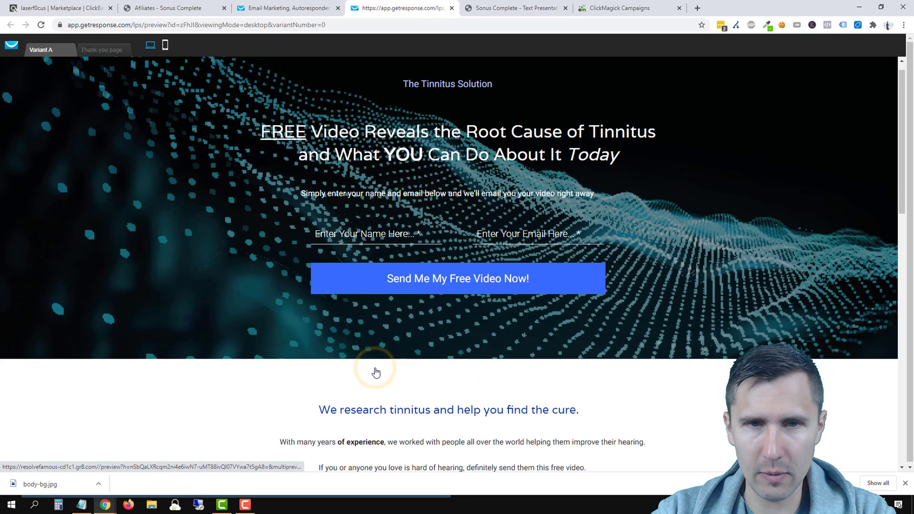
pyautogui.click(344, 304)
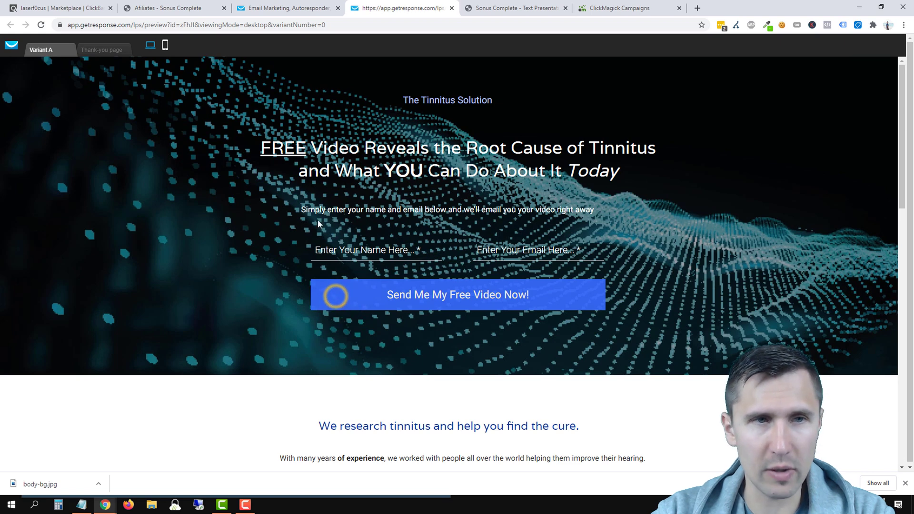
pyautogui.click(379, 249)
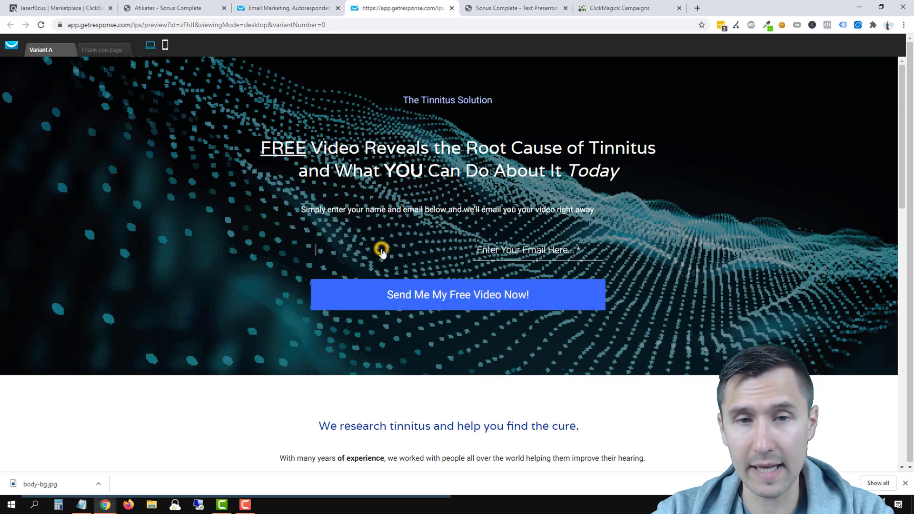
pyautogui.click(488, 251)
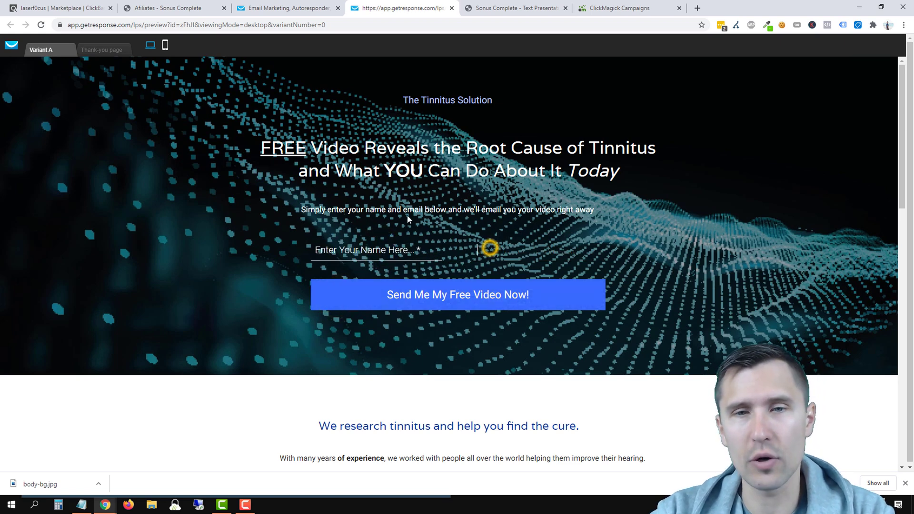
pyautogui.click(359, 281)
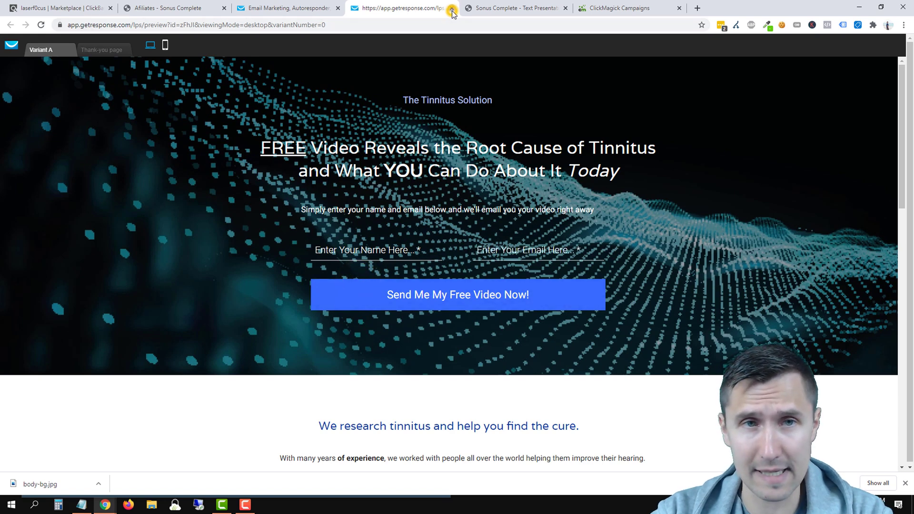
pyautogui.click(452, 13)
pyautogui.click(281, 8)
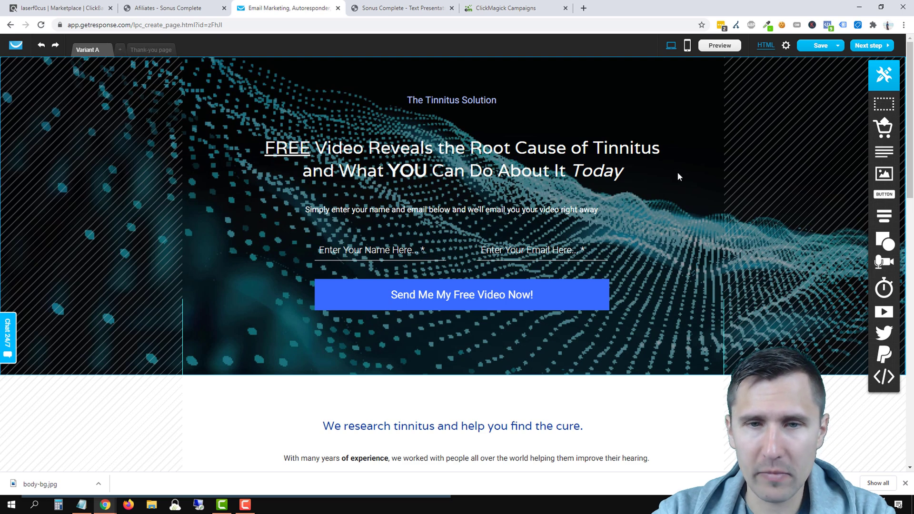
# Step: On the Thank-you page, replace the top section's highway photo with the body-bg image
pyautogui.click(138, 51)
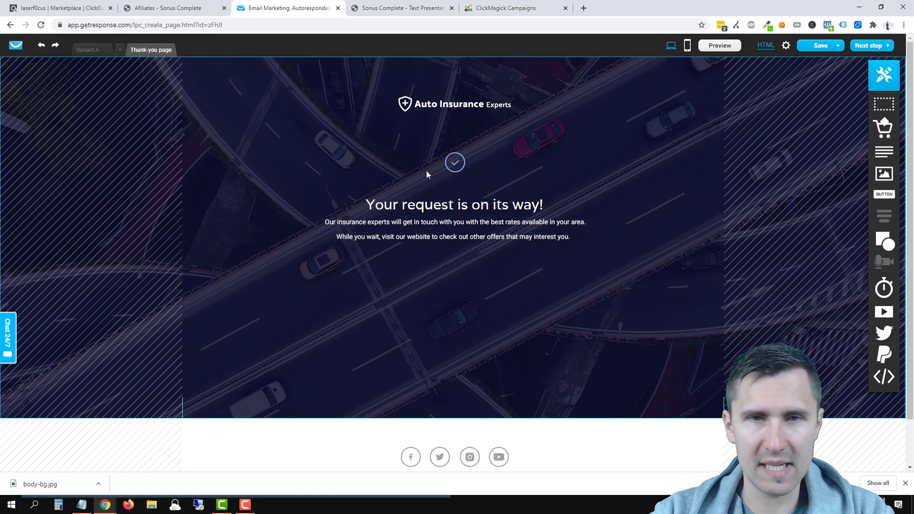
pyautogui.click(690, 108)
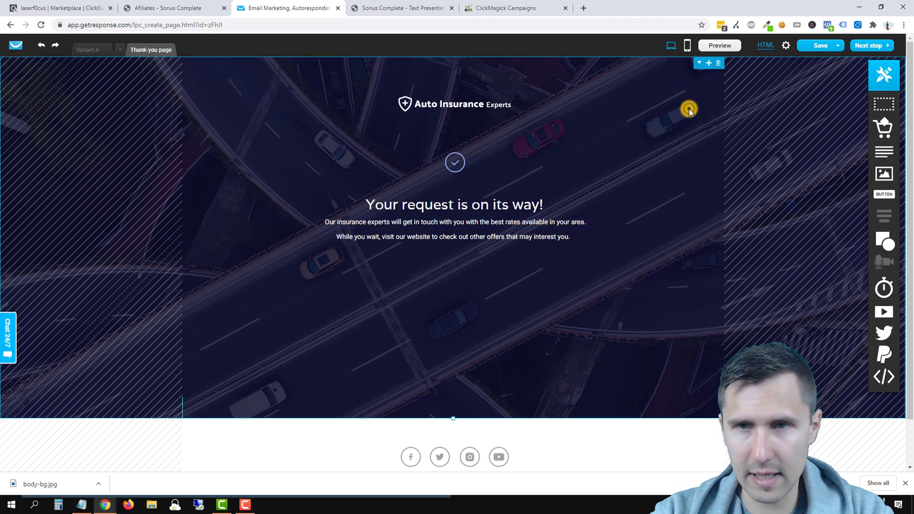
pyautogui.scroll(-3, 515, 367)
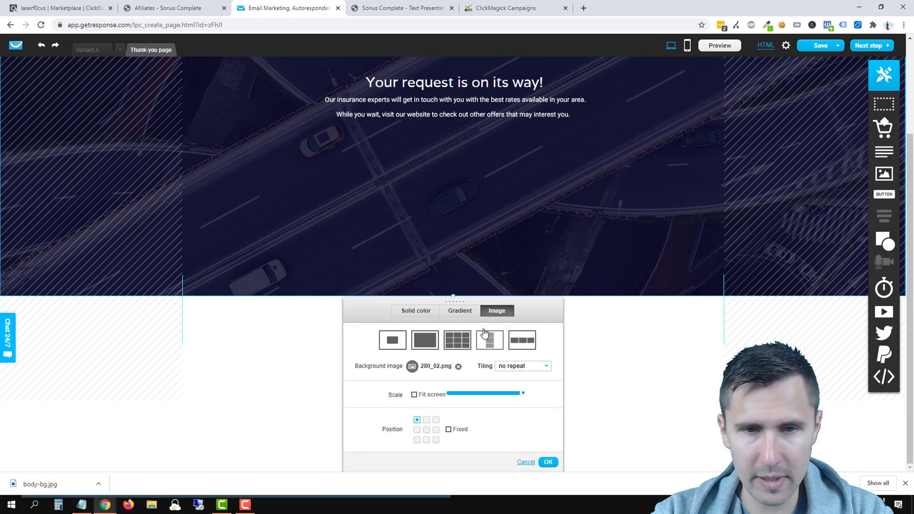
pyautogui.click(457, 369)
pyautogui.click(452, 378)
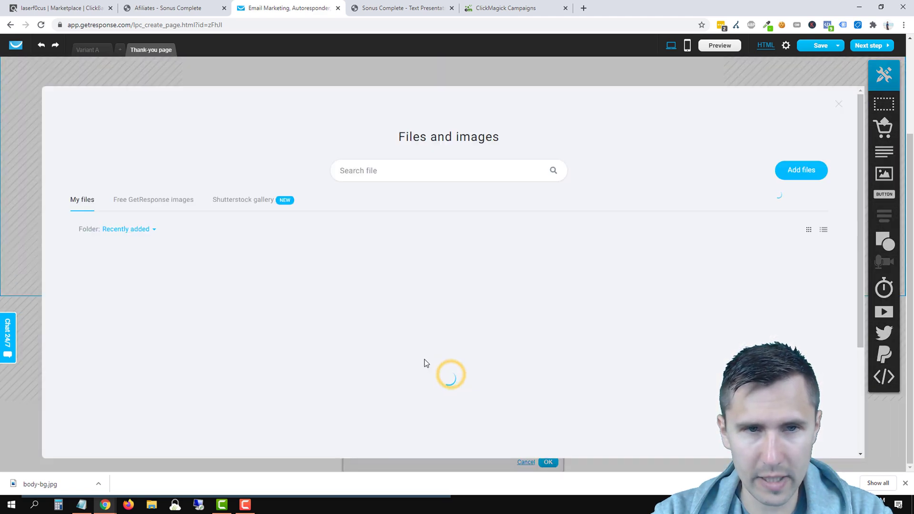
pyautogui.click(126, 307)
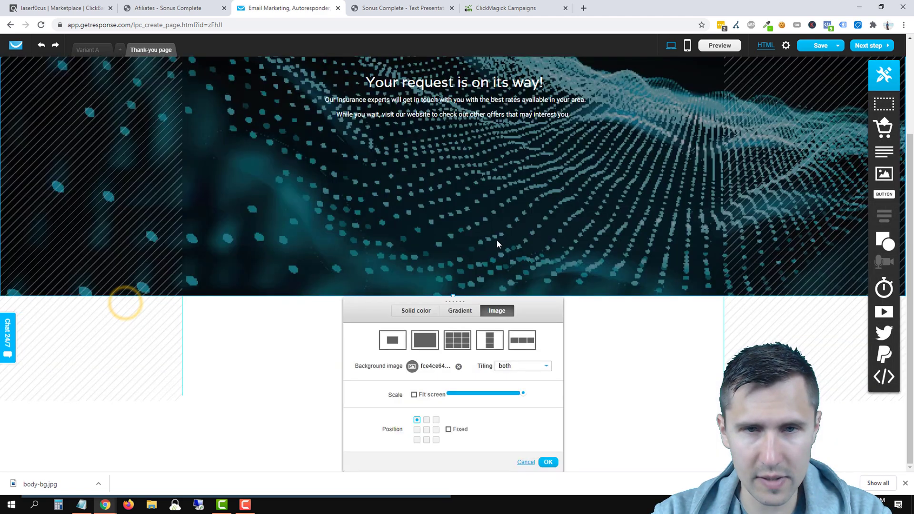
pyautogui.scroll(2, 568, 275)
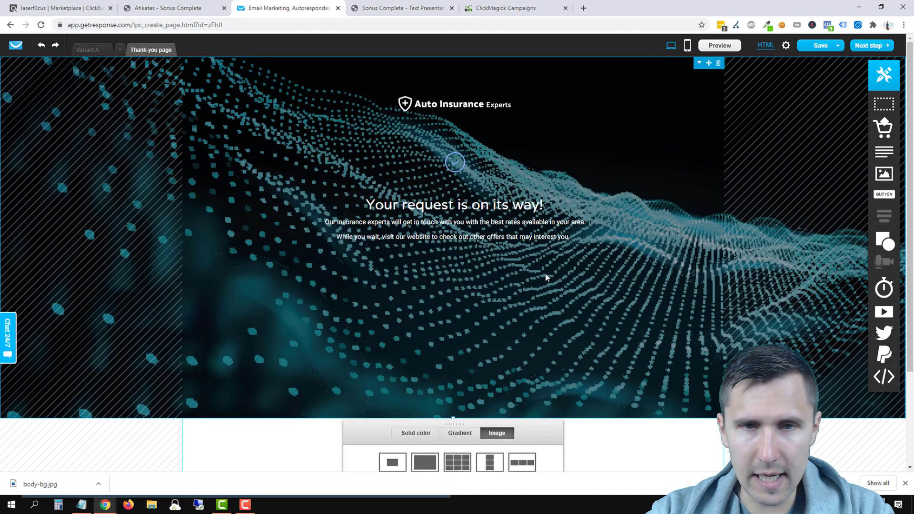
pyautogui.scroll(-3, 610, 353)
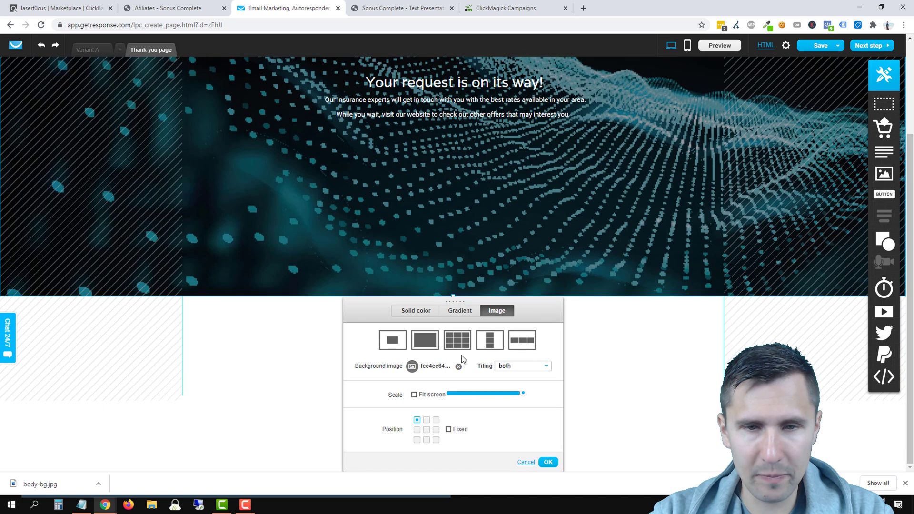
# Step: Remove the body-bg image and apply a dark grey #545454 to black gradient background
pyautogui.click(458, 367)
pyautogui.click(415, 311)
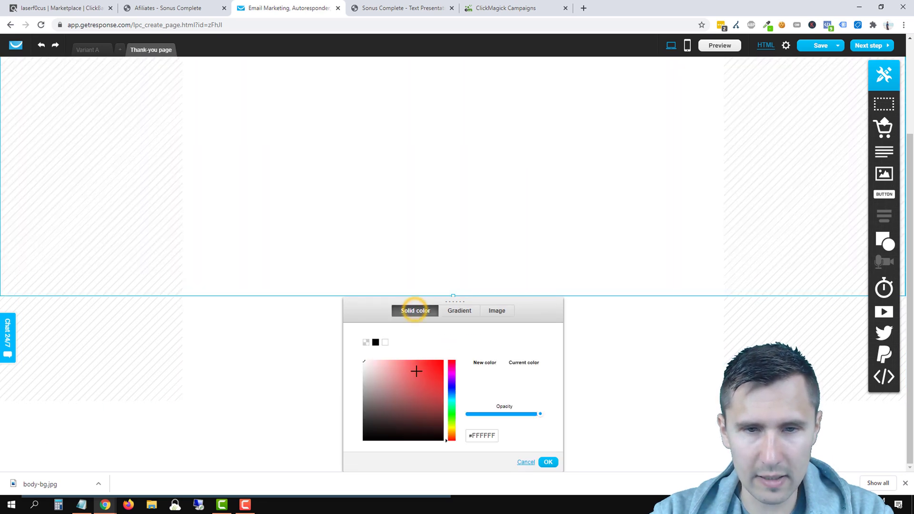
pyautogui.click(458, 312)
pyautogui.moveTo(378, 387); pyautogui.dragTo(343, 417)
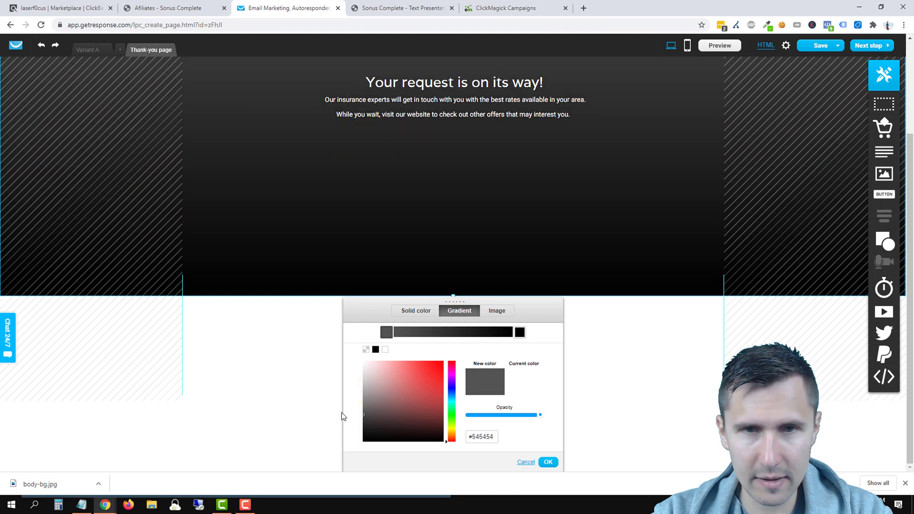
pyautogui.scroll(3, 504, 267)
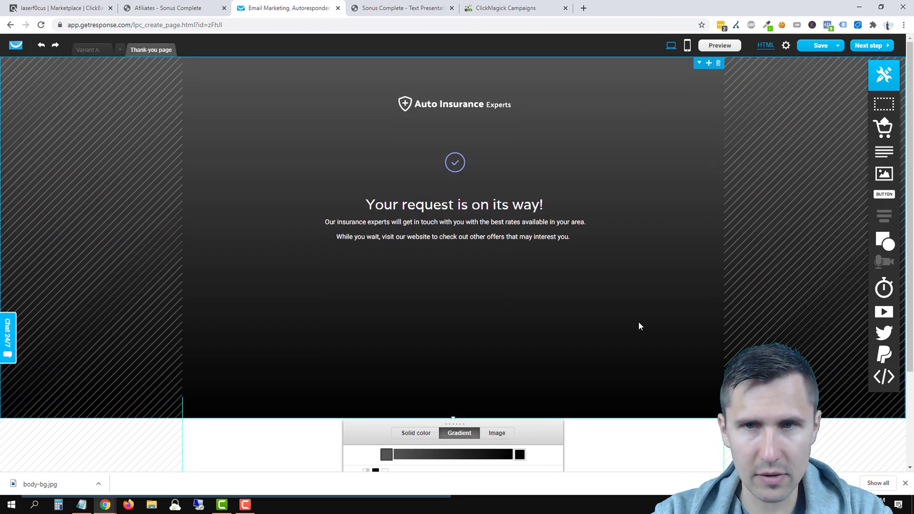
pyautogui.click(391, 8)
pyautogui.click(266, 8)
pyautogui.click(409, 8)
pyautogui.scroll(20, 687, 201)
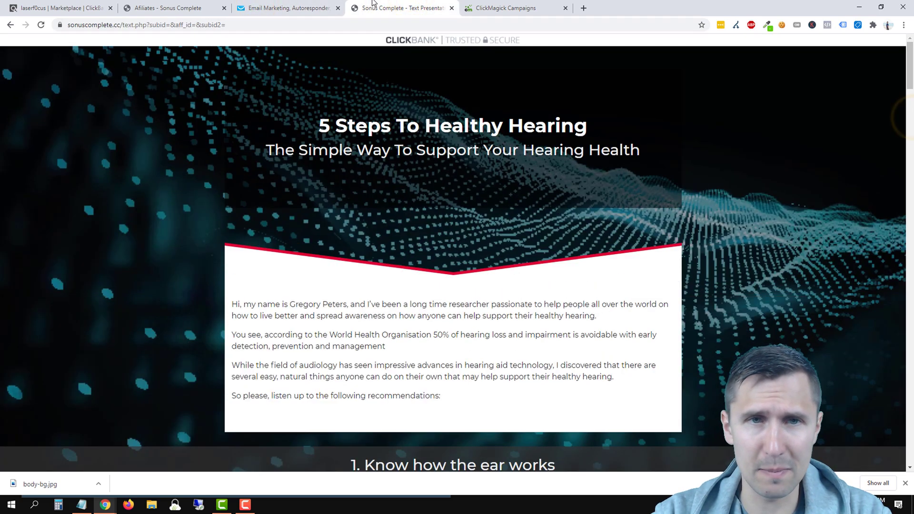
pyautogui.click(295, 6)
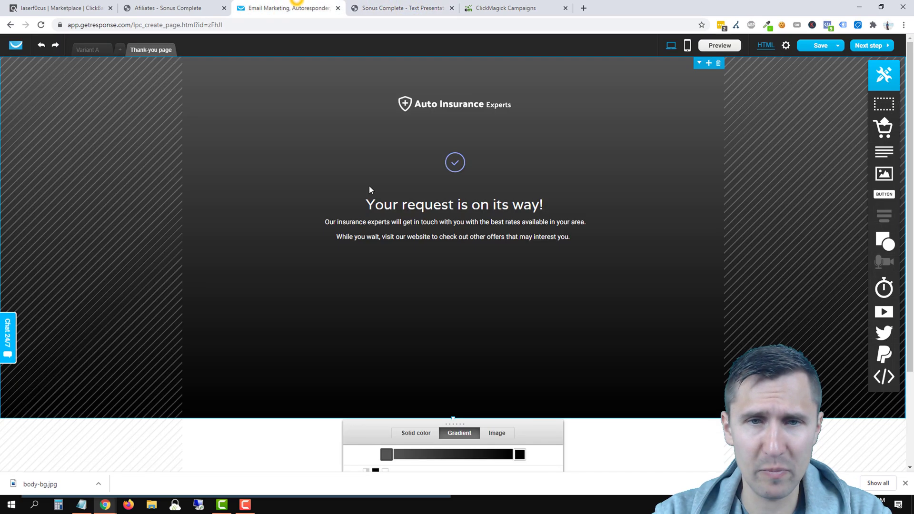
pyautogui.scroll(-3, 527, 342)
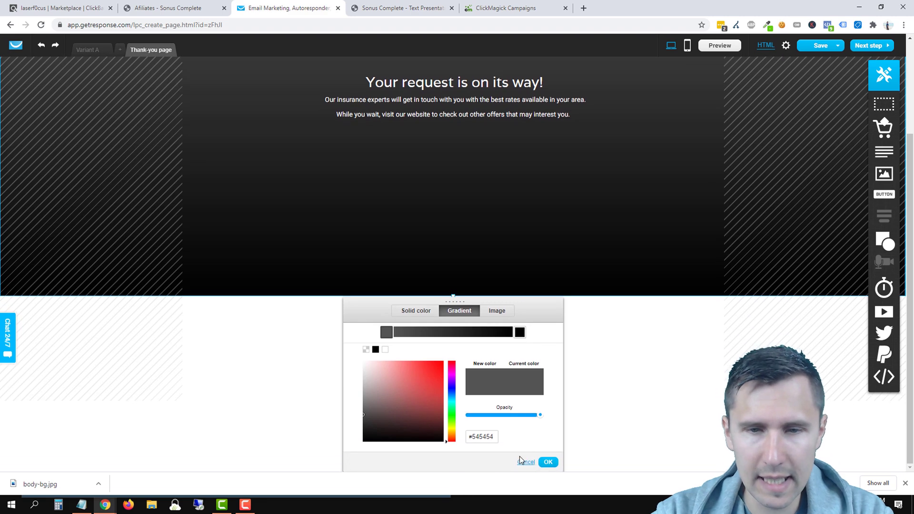
pyautogui.click(548, 462)
pyautogui.scroll(3, 399, 209)
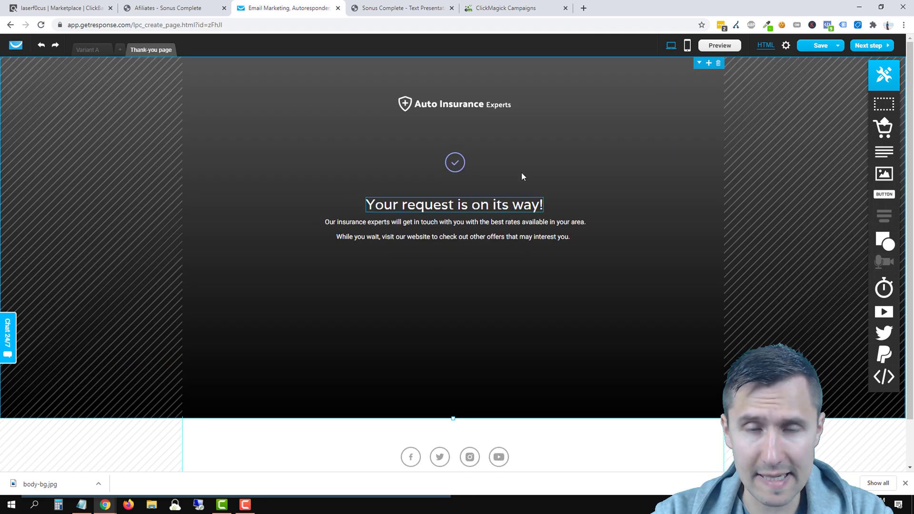
# Step: Delete the Auto Insurance Experts logo and add a centred 'The Tinnitus Solution' title above the check icon
pyautogui.click(449, 102)
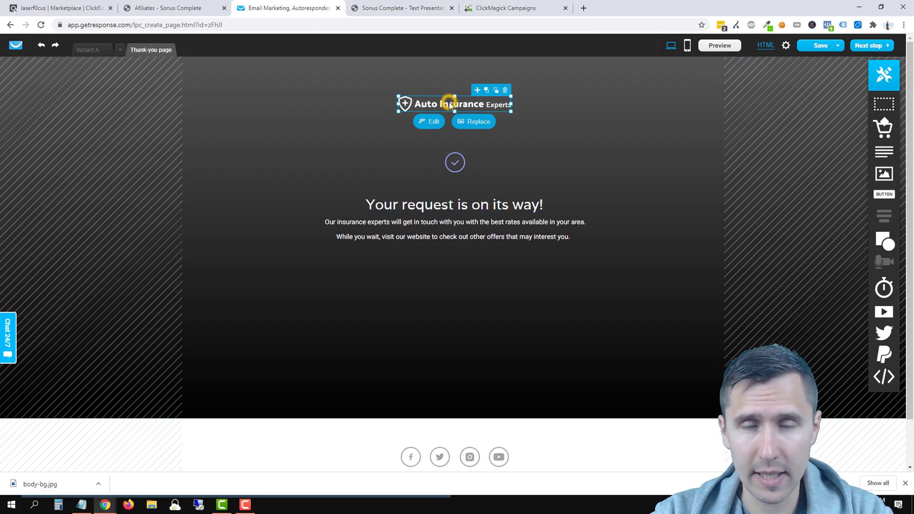
pyautogui.click(505, 92)
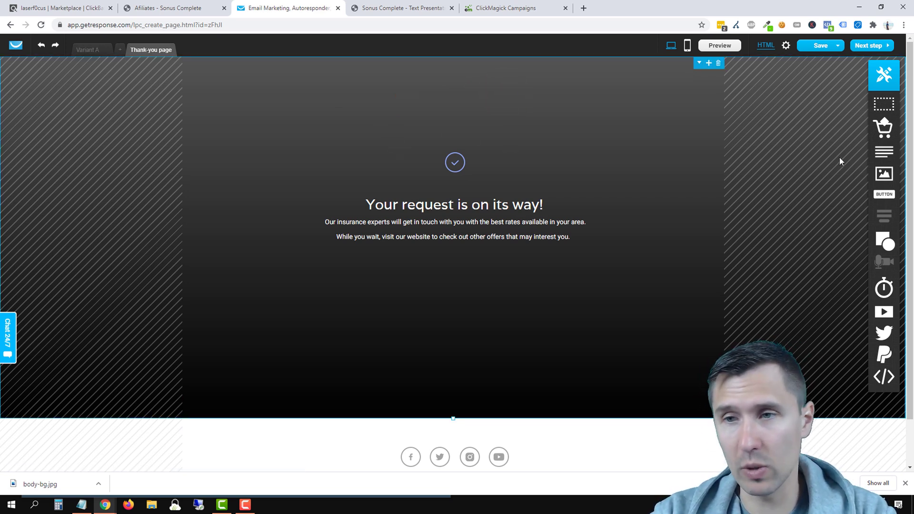
pyautogui.moveTo(869, 151); pyautogui.dragTo(412, 120)
pyautogui.doubleClick(412, 120)
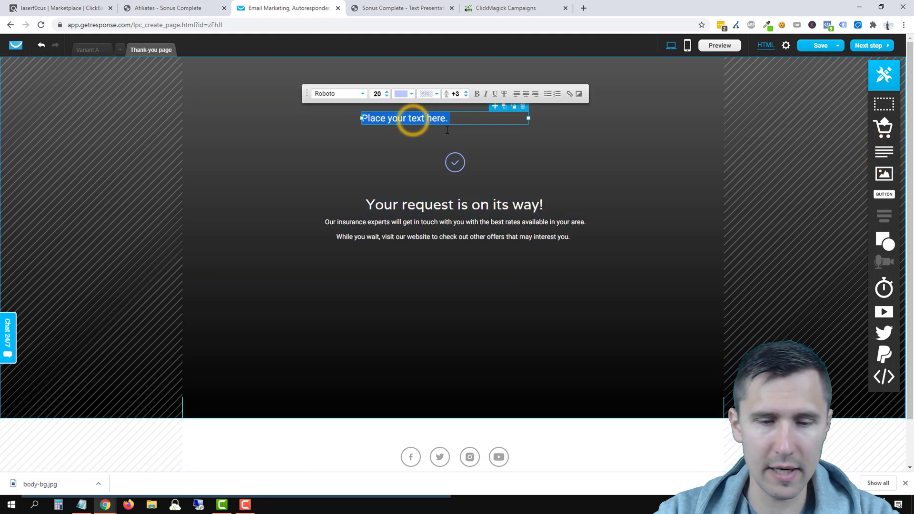
pyautogui.write('The Tinnitus Solution')
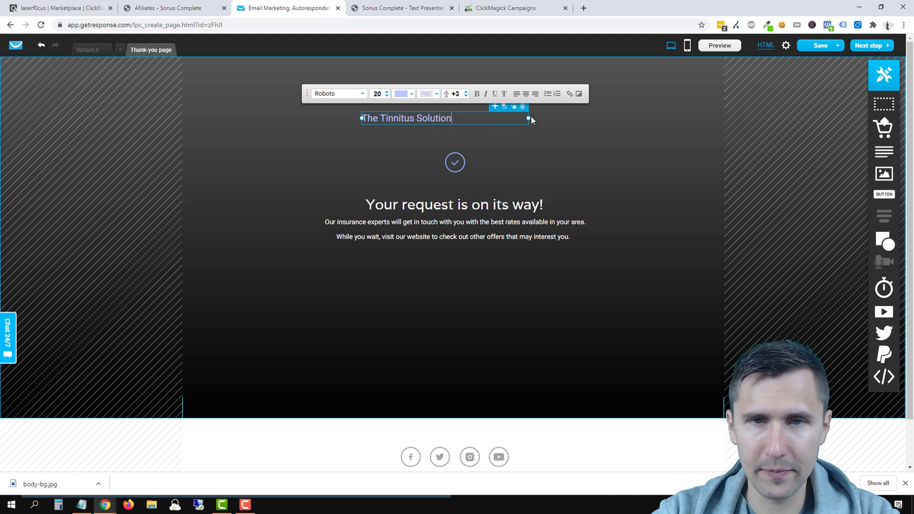
pyautogui.moveTo(528, 118); pyautogui.dragTo(430, 120)
pyautogui.click(517, 130)
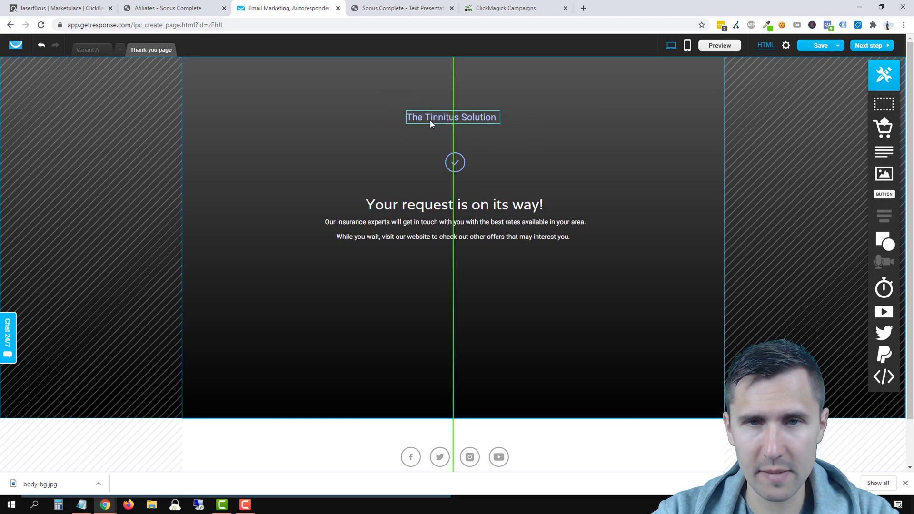
pyautogui.click(339, 151)
# Step: Compare the new title with the landing page variant's Tinnitus Solution title styling
pyautogui.click(91, 55)
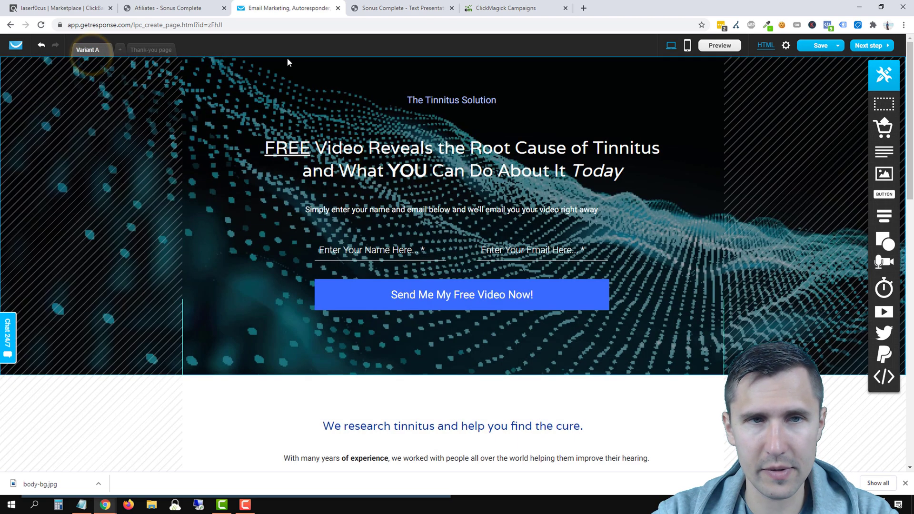
pyautogui.click(152, 50)
pyautogui.click(90, 49)
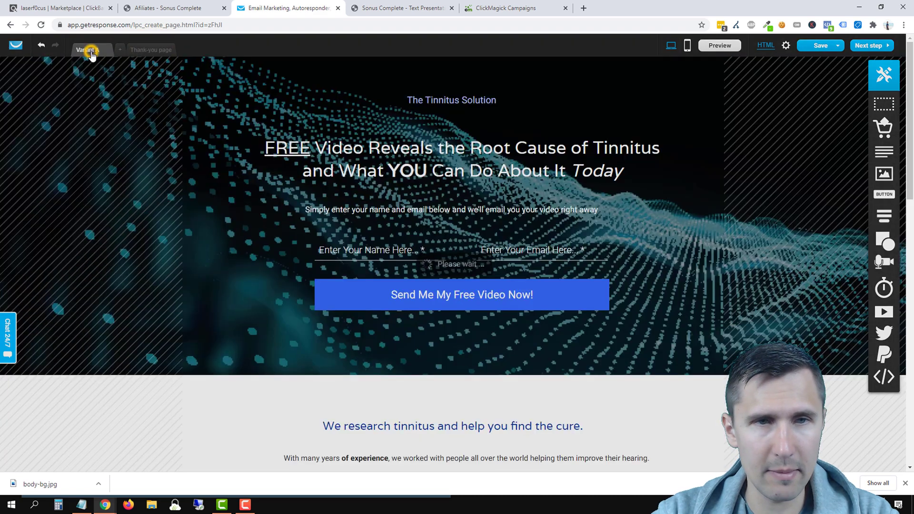
pyautogui.click(439, 99)
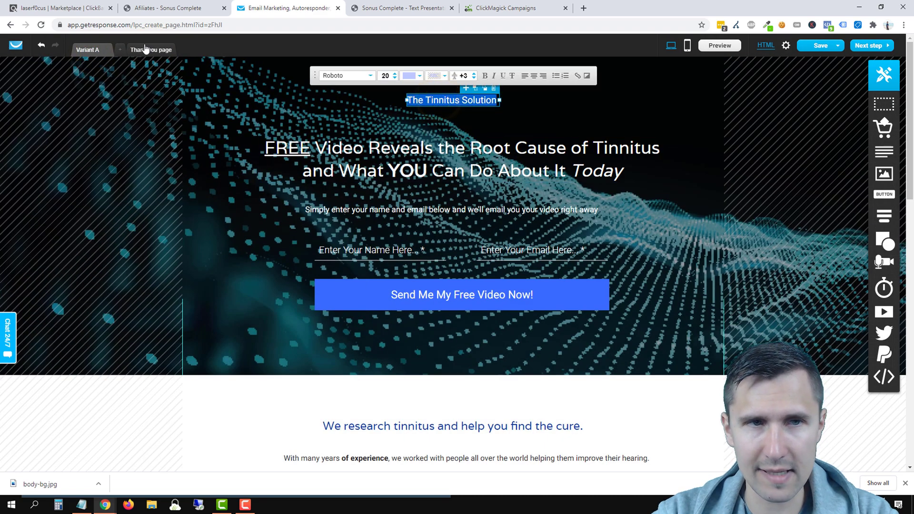
pyautogui.click(149, 50)
pyautogui.click(433, 117)
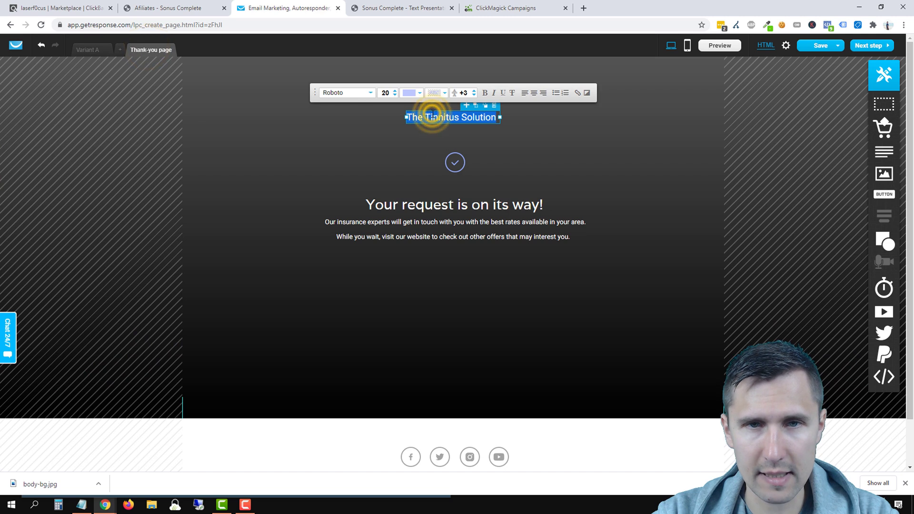
pyautogui.click(667, 157)
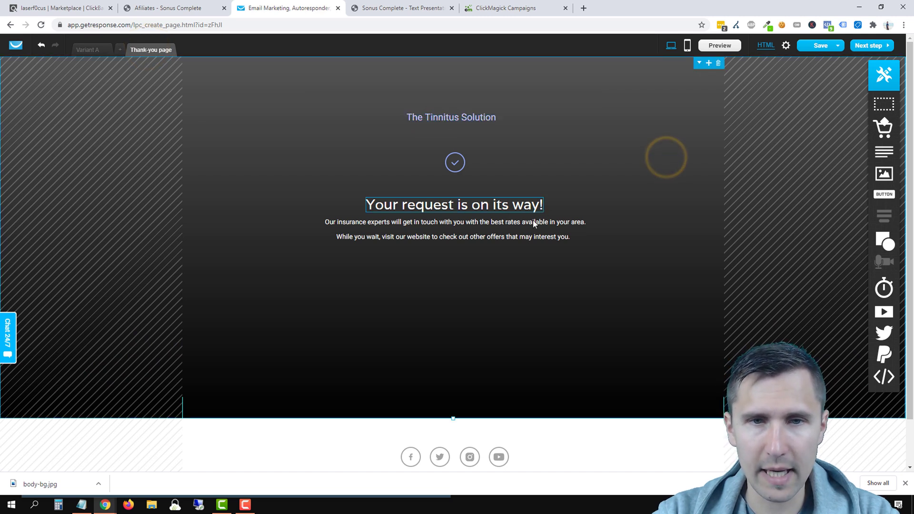
# Step: Change the heading to 'Awesome! Check Your Email to Get the Video!' on one centred line
pyautogui.click(464, 208)
pyautogui.write('Aw')
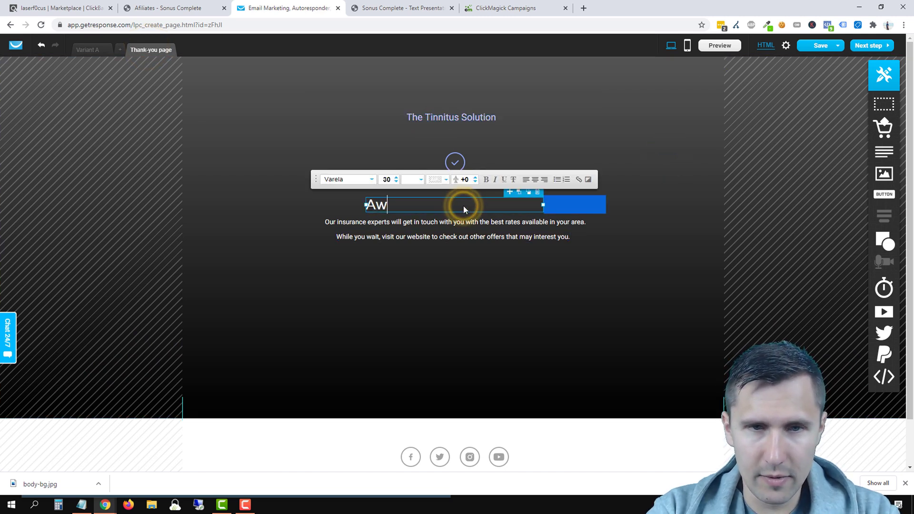
pyautogui.write('esome! C')
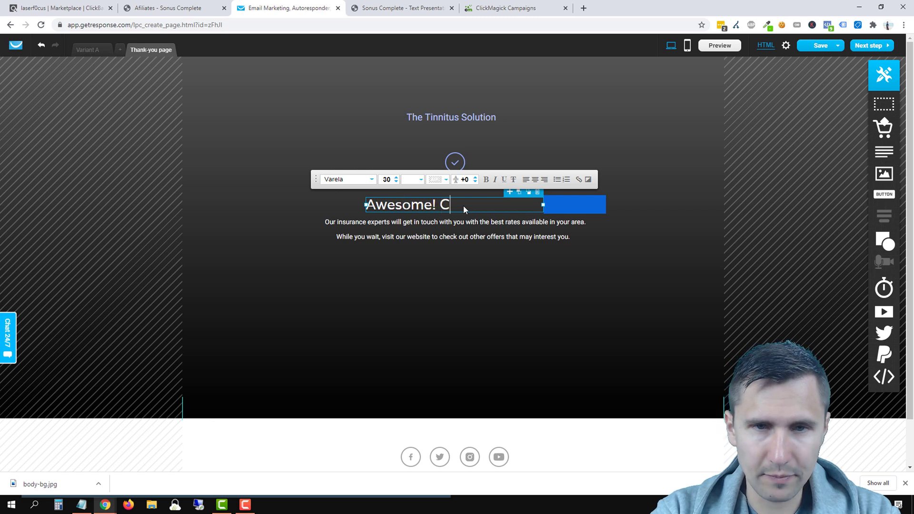
pyautogui.write('heck Your Email t')
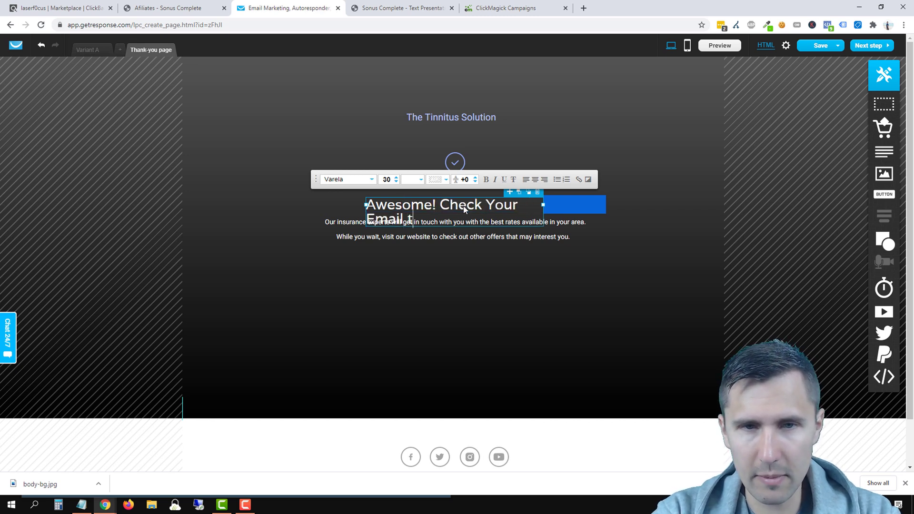
pyautogui.write('o Get the Video')
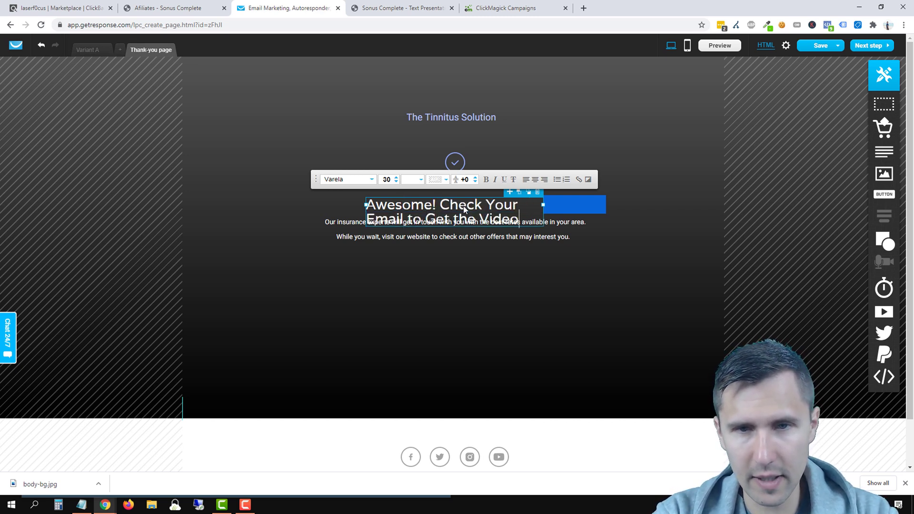
pyautogui.write('!')
pyautogui.moveTo(563, 210); pyautogui.dragTo(693, 211)
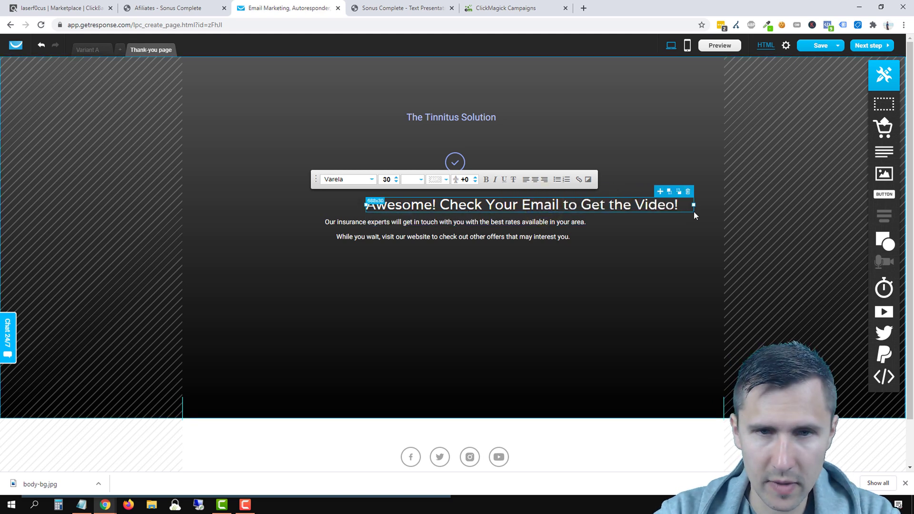
pyautogui.click(672, 237)
pyautogui.moveTo(572, 211); pyautogui.dragTo(503, 209)
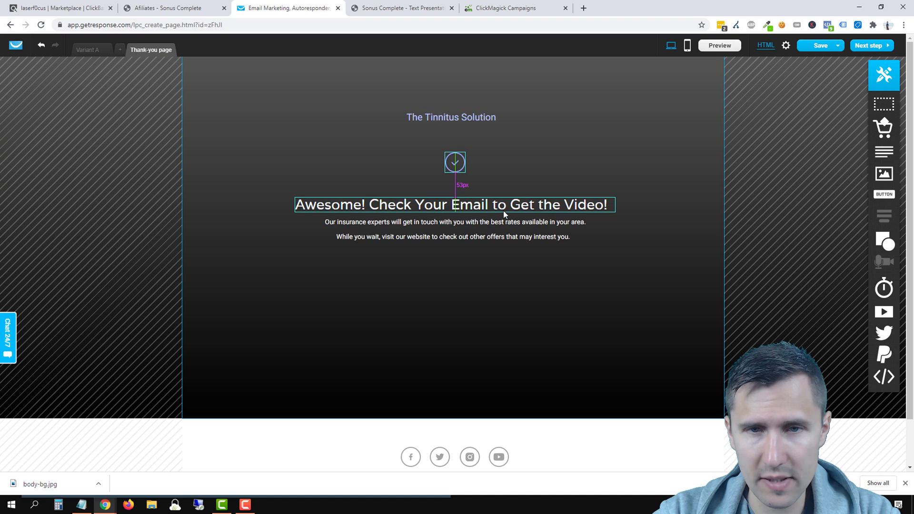
pyautogui.click(478, 317)
pyautogui.moveTo(448, 223)
pyautogui.mouseDown()
pyautogui.moveTo(453, 272)
pyautogui.moveTo(458, 237)
pyautogui.mouseUp()
pyautogui.click(455, 267)
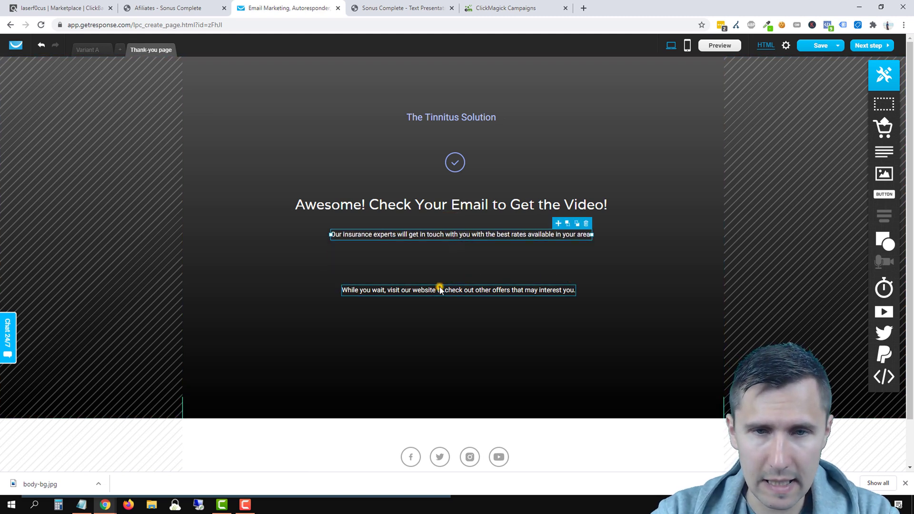
pyautogui.moveTo(438, 288); pyautogui.dragTo(442, 261)
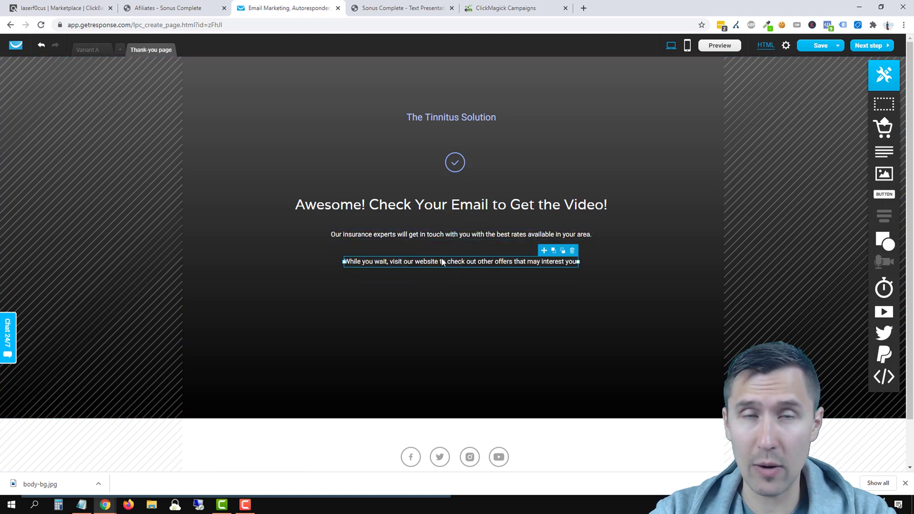
# Step: Rewrite the spam-folder paragraph, set it to font size 18 and centre-align it under the heading
pyautogui.doubleClick(424, 234)
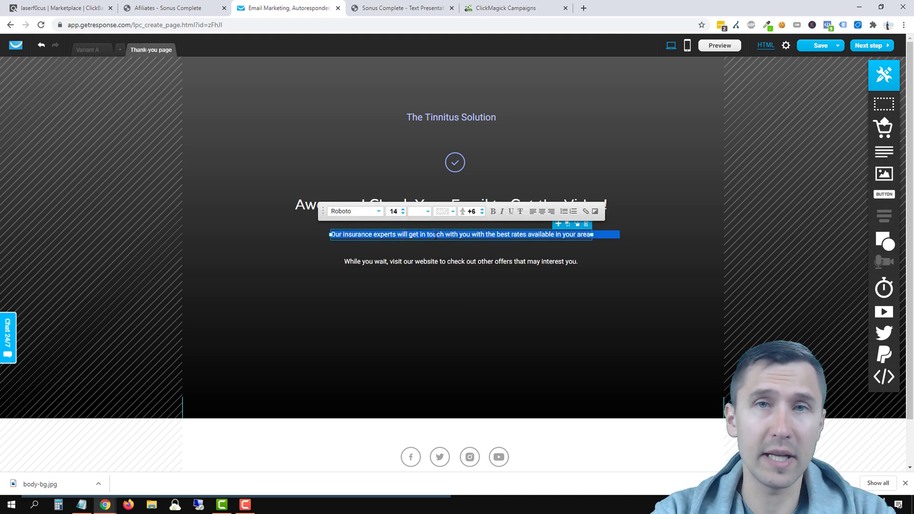
pyautogui.press('BackSpace')
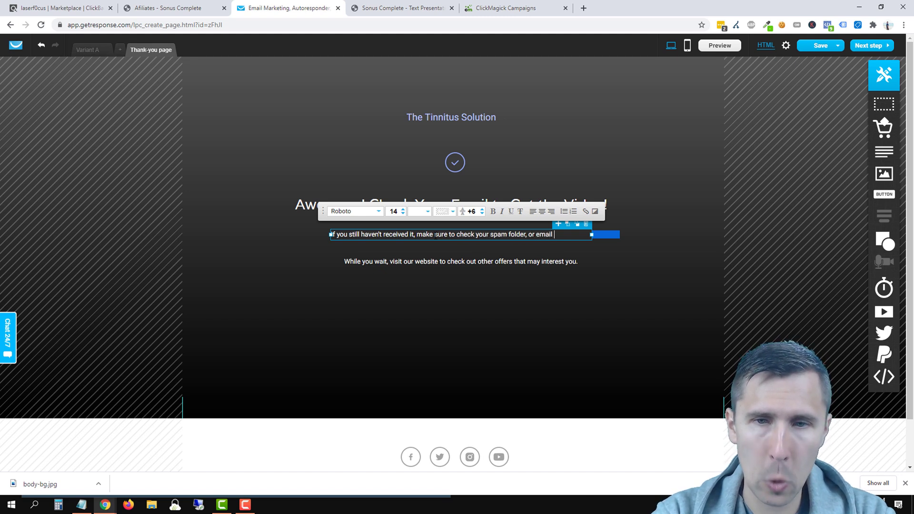
pyautogui.write('anmana.com.')
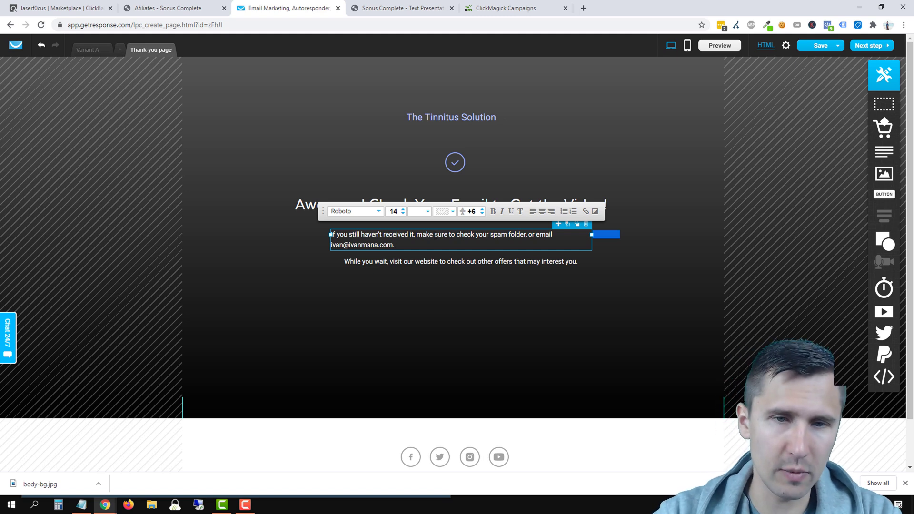
pyautogui.tripleClick(419, 234)
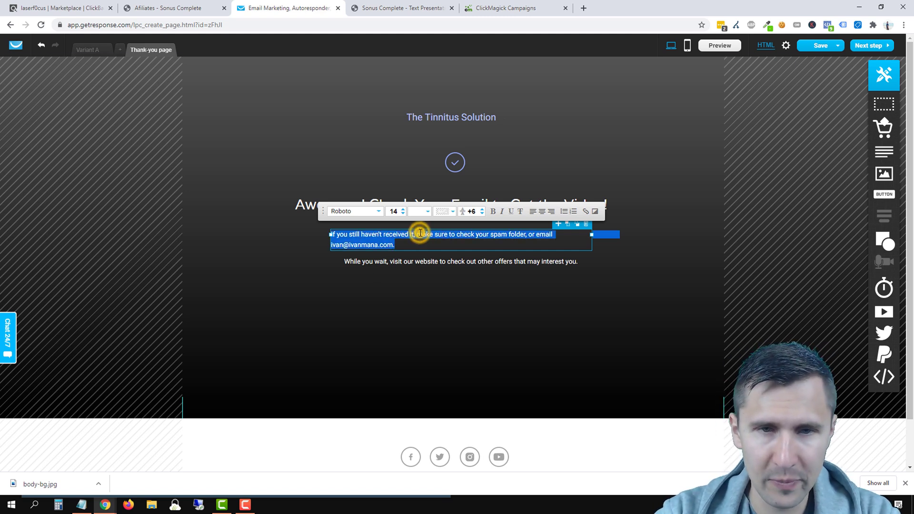
pyautogui.click(403, 209)
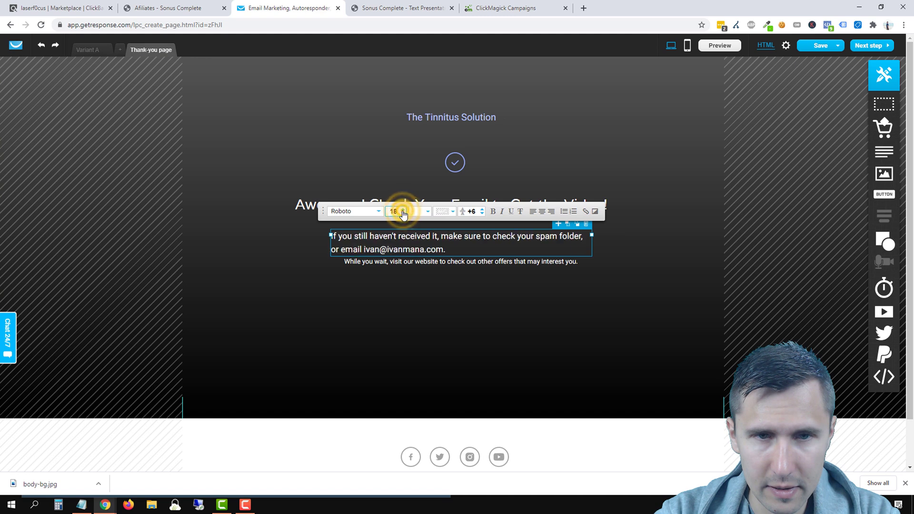
pyautogui.click(541, 211)
pyautogui.click(461, 301)
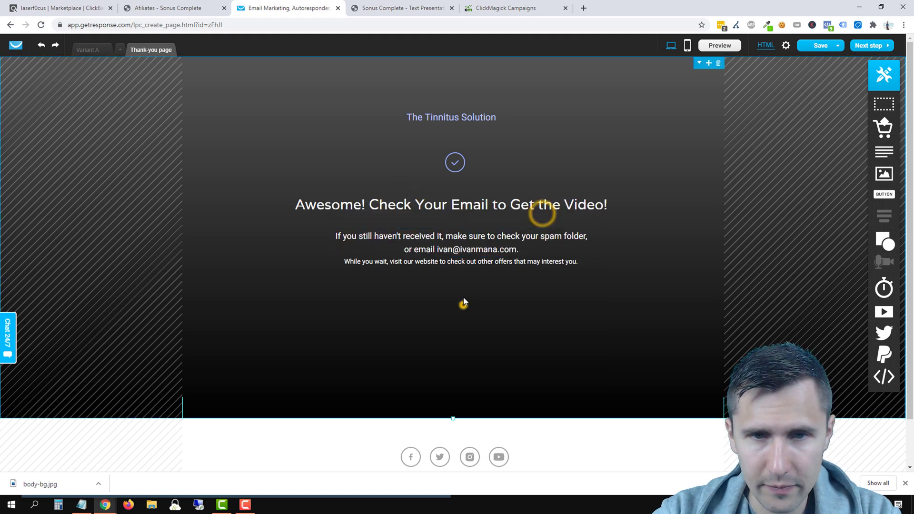
pyautogui.moveTo(474, 257); pyautogui.dragTo(466, 250)
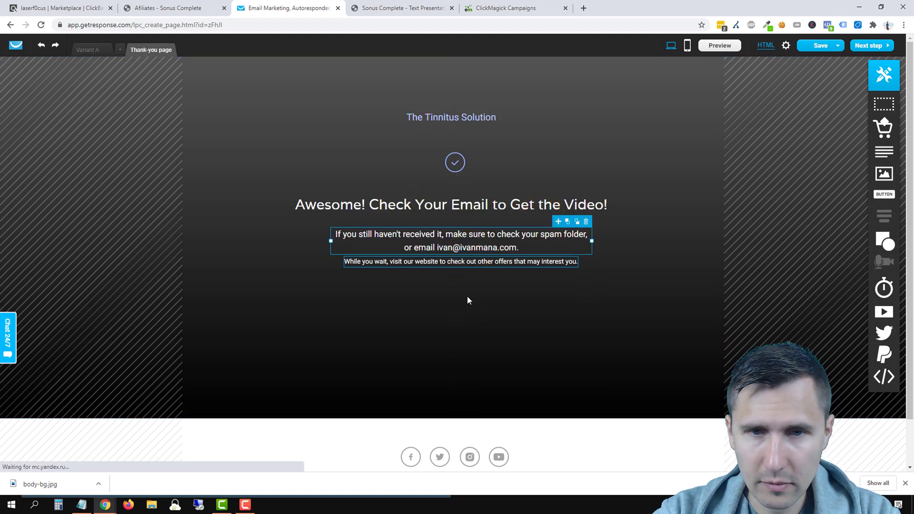
pyautogui.click(467, 298)
# Step: Replace the While you wait line with 'You can also check out the free video by clicking the button below:'
pyautogui.click(468, 260)
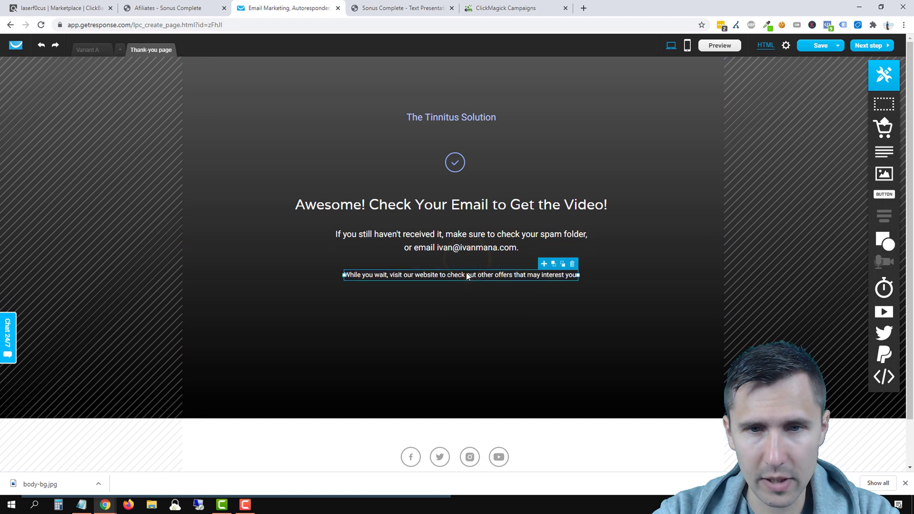
pyautogui.doubleClick(466, 272)
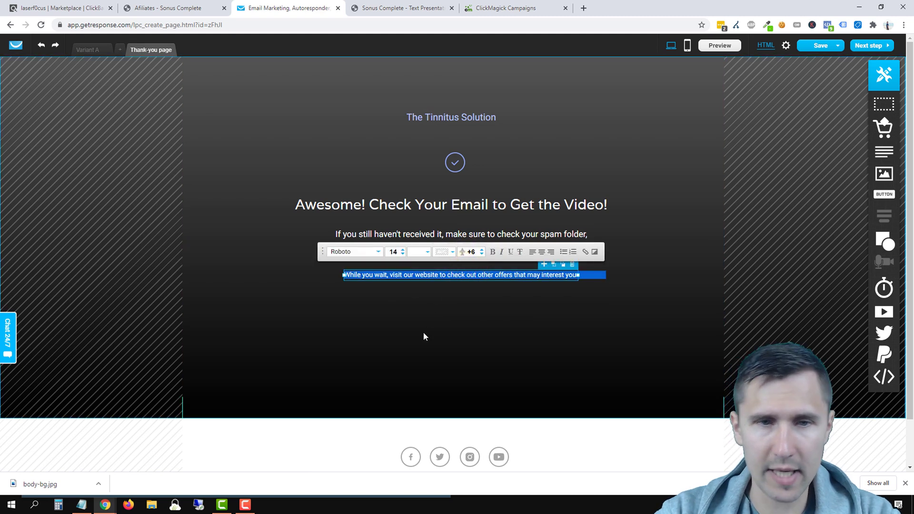
pyautogui.write('You can')
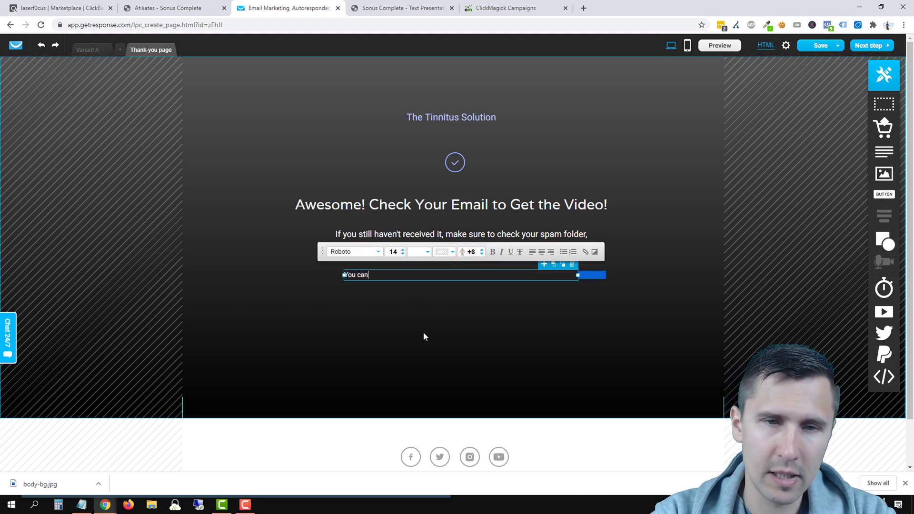
pyautogui.write(' also check out ')
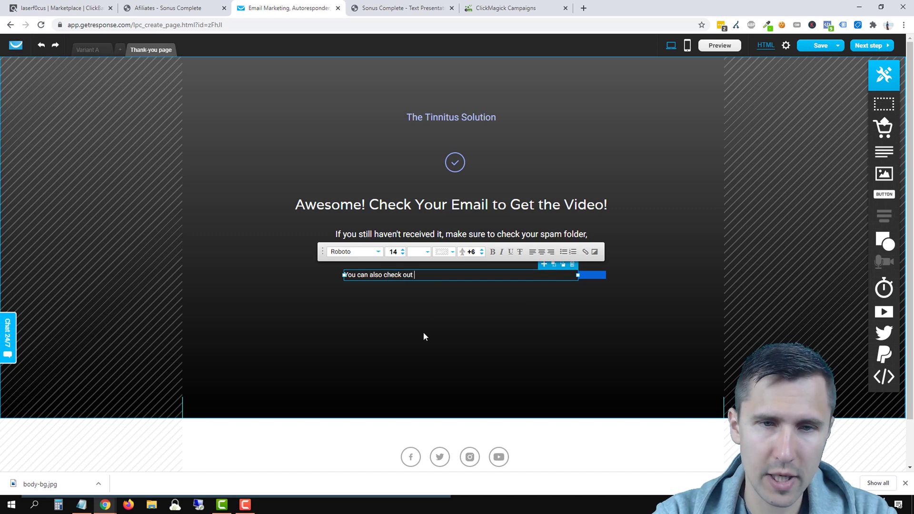
pyautogui.write('the free video by click i')
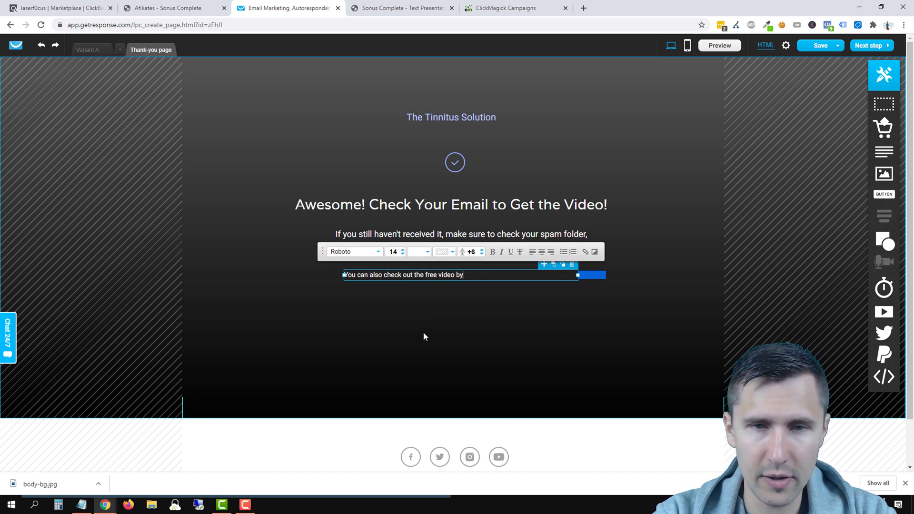
pyautogui.press('BackSpace')
pyautogui.press('BackSpace')
pyautogui.write('ing ')
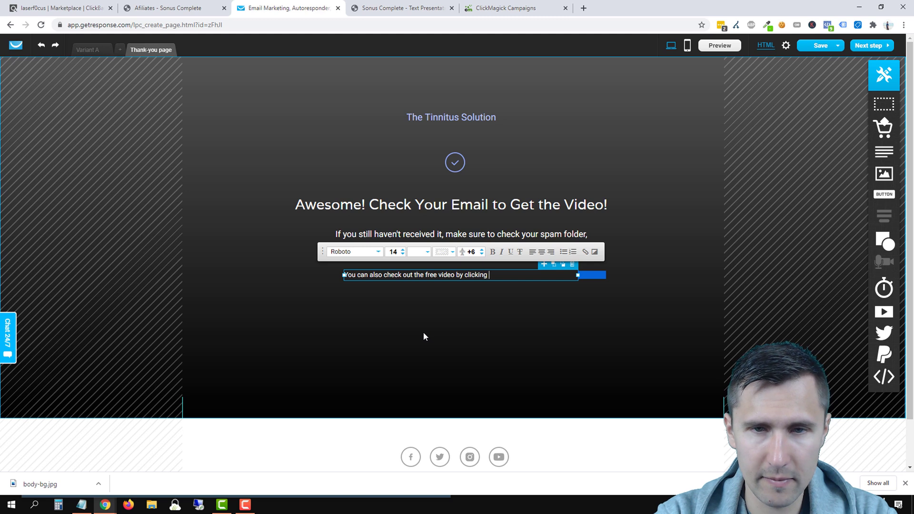
pyautogui.write('the button below:')
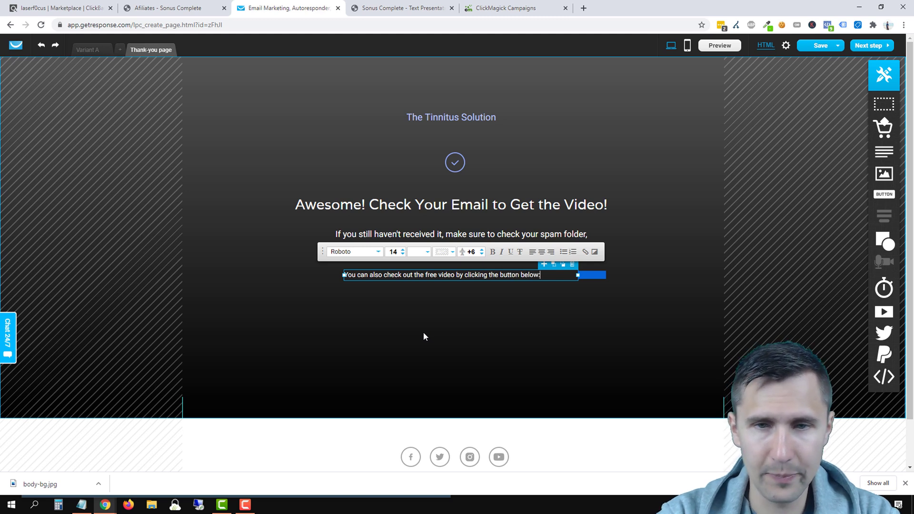
pyautogui.click(470, 316)
# Step: Enlarge the free video line, fit it on one centred line, and add a button below it
pyautogui.doubleClick(438, 239)
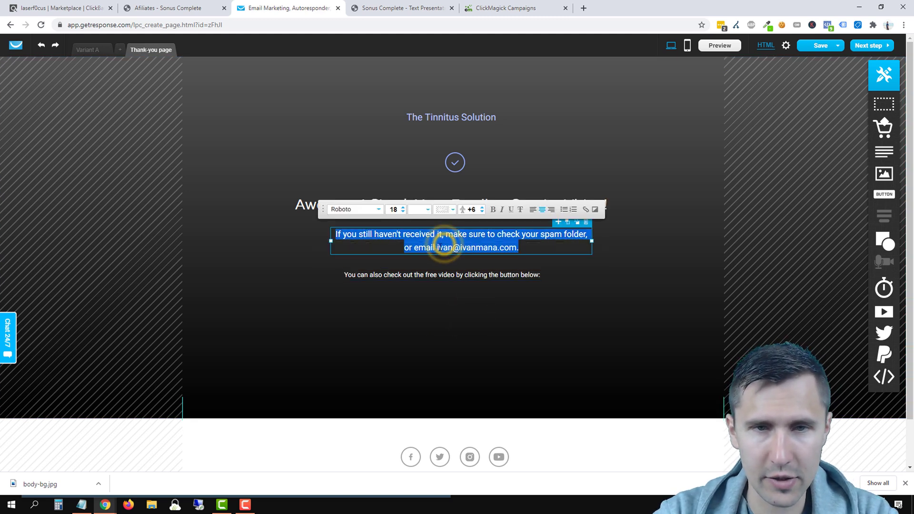
pyautogui.doubleClick(407, 274)
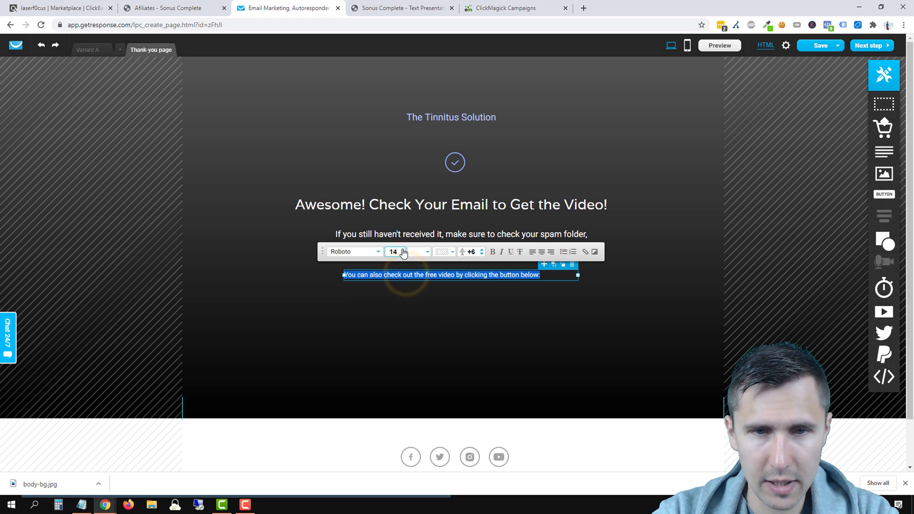
pyautogui.click(403, 250)
pyautogui.click(403, 249)
pyautogui.click(403, 250)
pyautogui.click(418, 351)
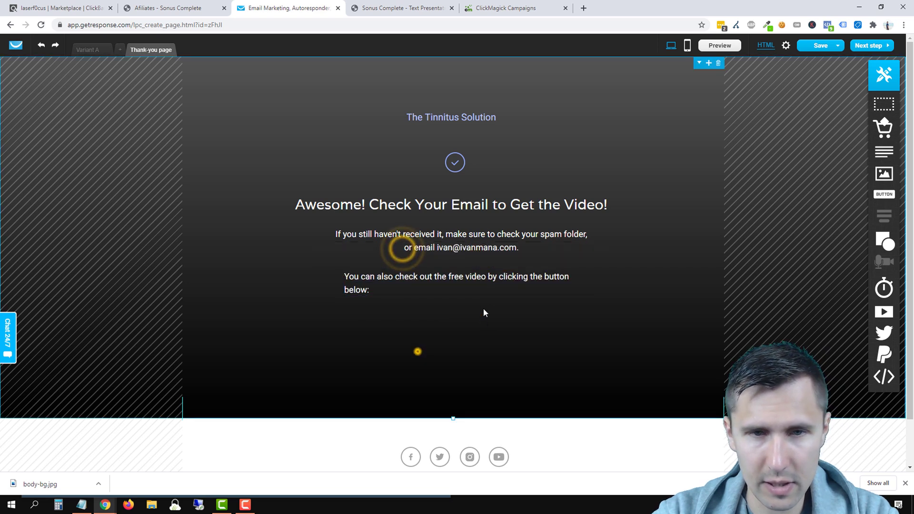
pyautogui.moveTo(579, 284); pyautogui.dragTo(599, 284)
pyautogui.click(505, 277)
pyautogui.moveTo(505, 278); pyautogui.dragTo(493, 273)
pyautogui.click(502, 318)
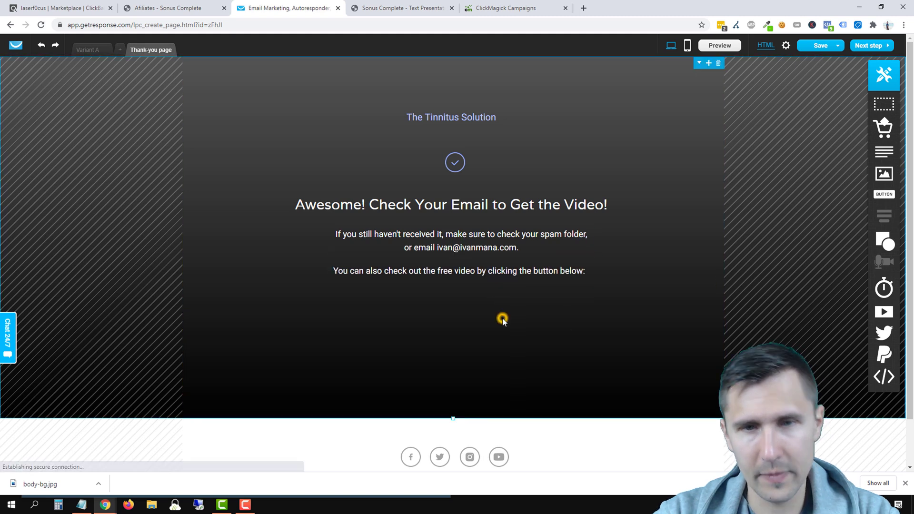
pyautogui.moveTo(884, 194); pyautogui.dragTo(599, 304)
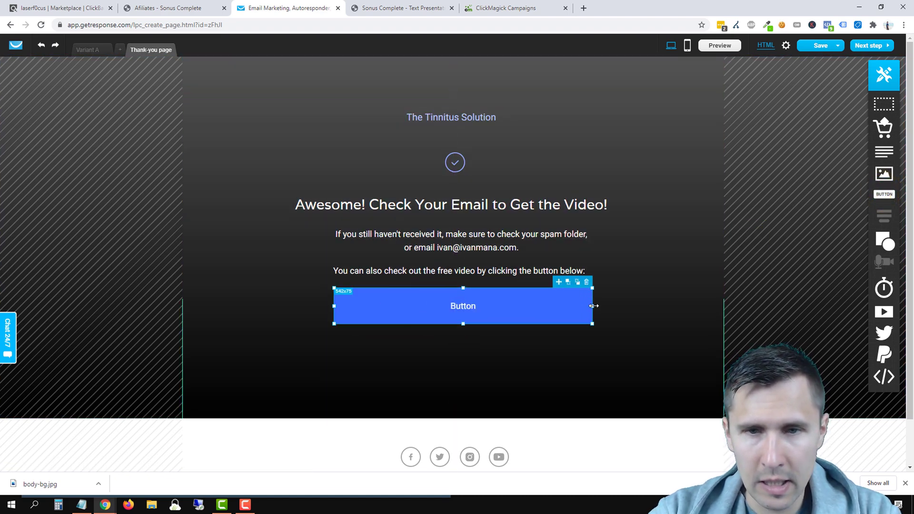
# Step: Relabel the new thank-you button 'Show Me My Free Video' and nudge it slightly lower
pyautogui.click(463, 323)
pyautogui.doubleClick(468, 307)
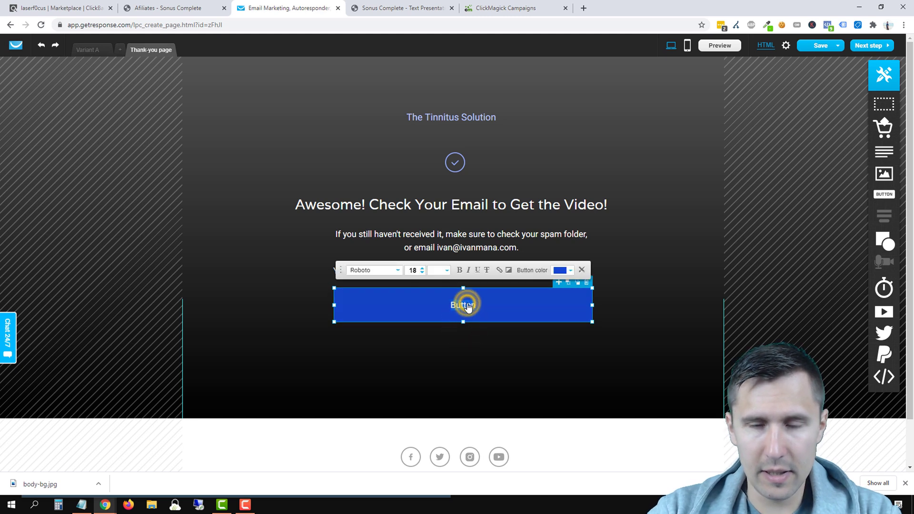
pyautogui.write('Show Me M')
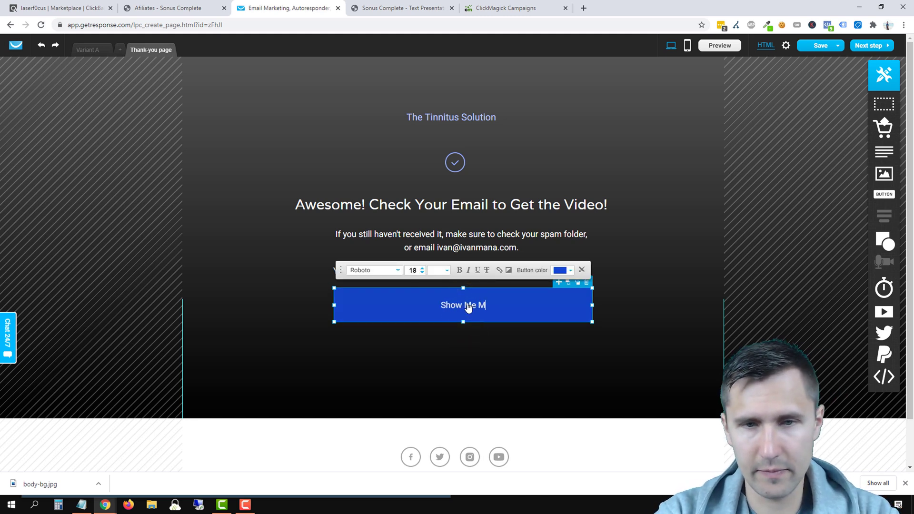
pyautogui.write('y Free Vi')
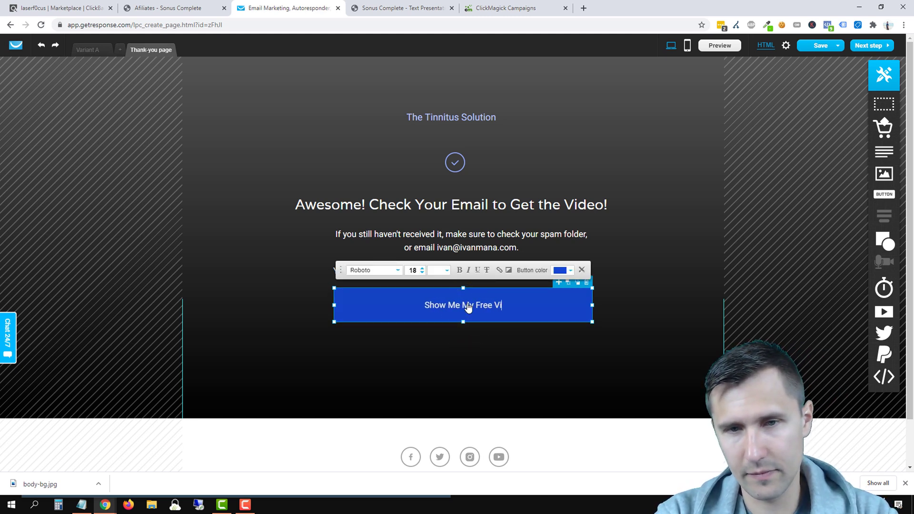
pyautogui.write('deo')
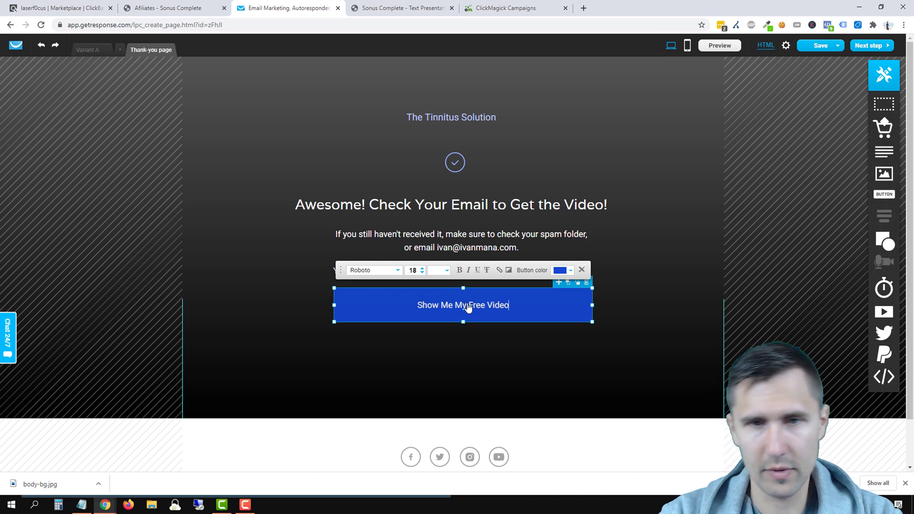
pyautogui.click(514, 342)
pyautogui.click(516, 296)
pyautogui.moveTo(545, 304); pyautogui.dragTo(545, 313)
pyautogui.click(518, 370)
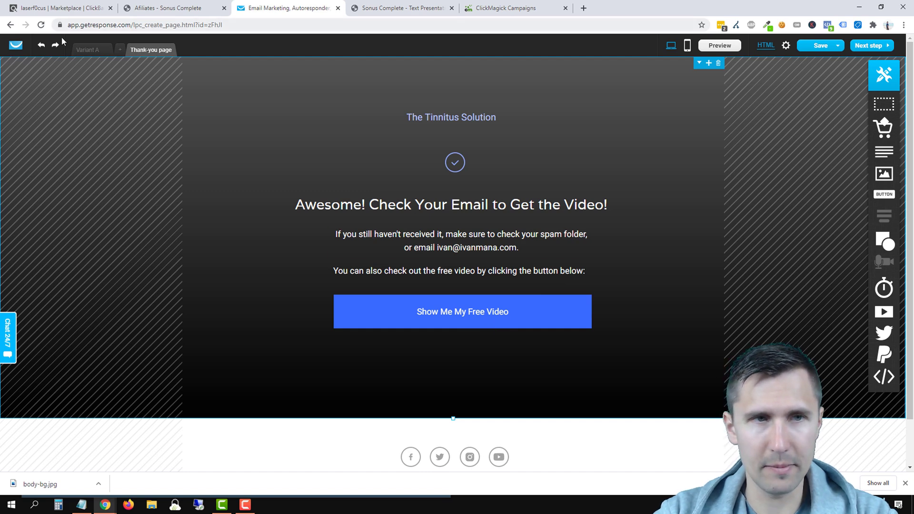
# Step: Check the Variant A signup button's colour hex value without changing it
pyautogui.click(92, 50)
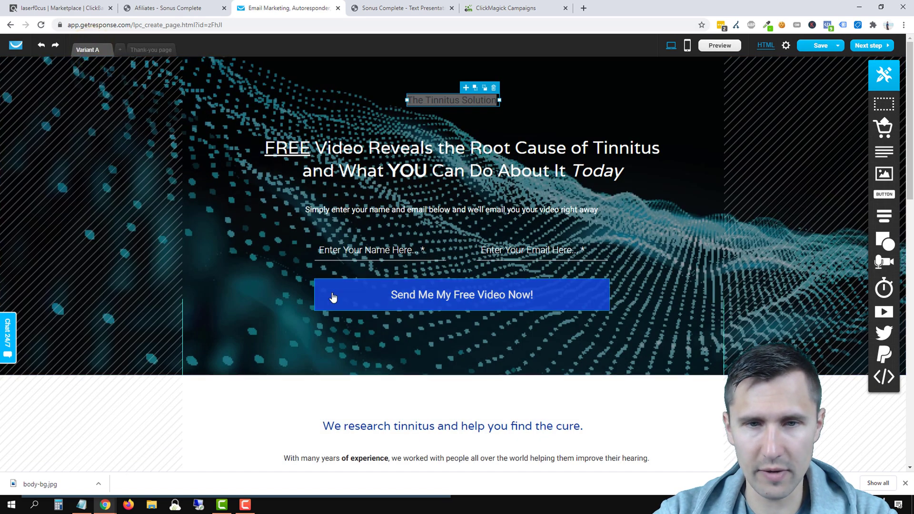
pyautogui.click(332, 295)
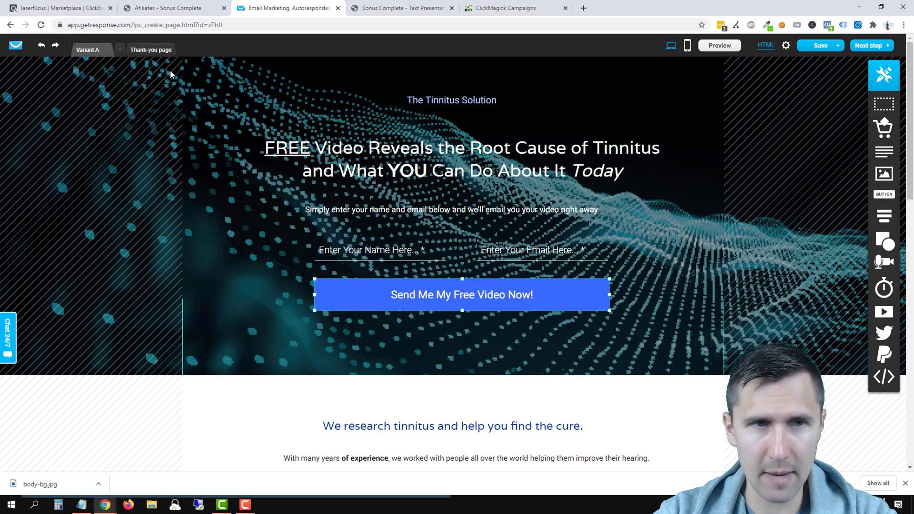
pyautogui.click(324, 293)
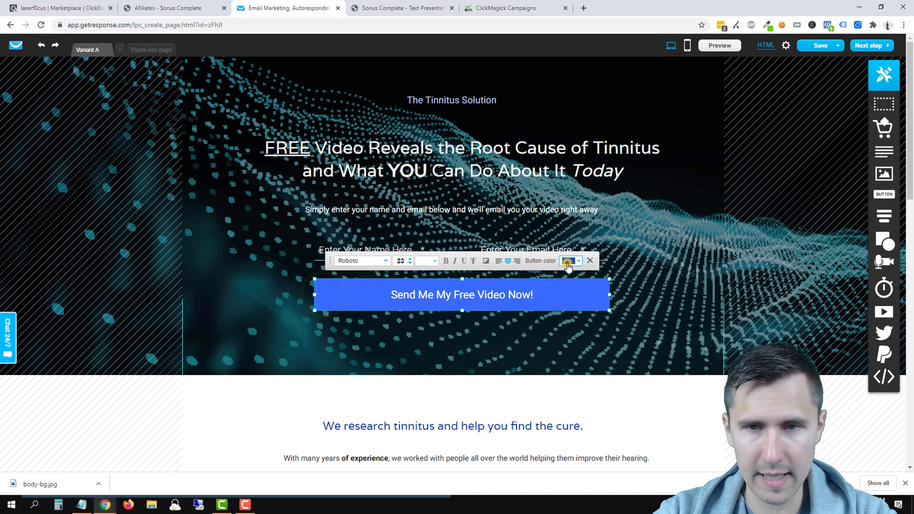
pyautogui.click(568, 261)
pyautogui.click(491, 232)
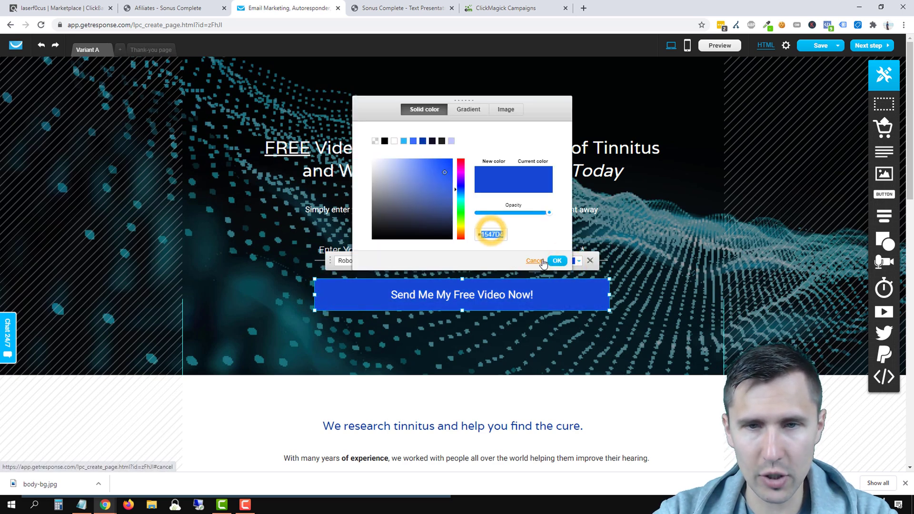
pyautogui.click(532, 260)
# Step: Raise the Show Me My Free Video label's font size from 19 to 25
pyautogui.click(148, 50)
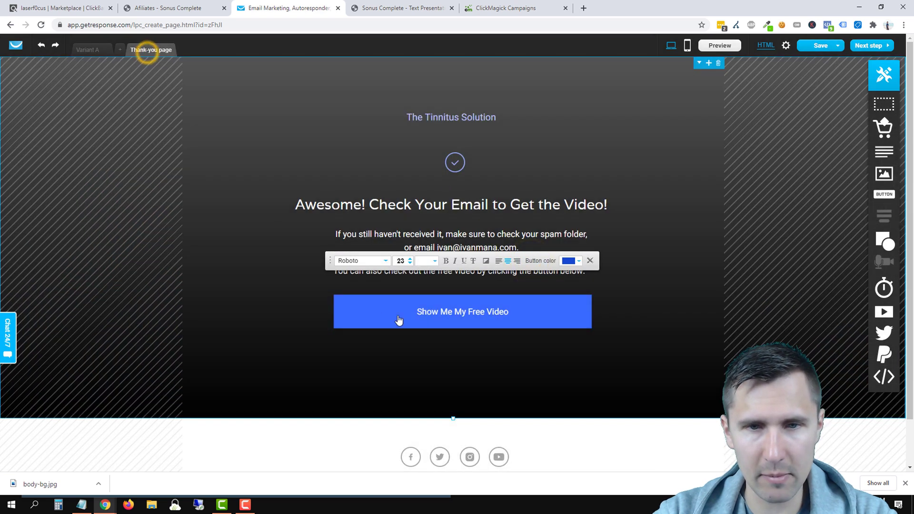
pyautogui.click(517, 311)
pyautogui.click(485, 311)
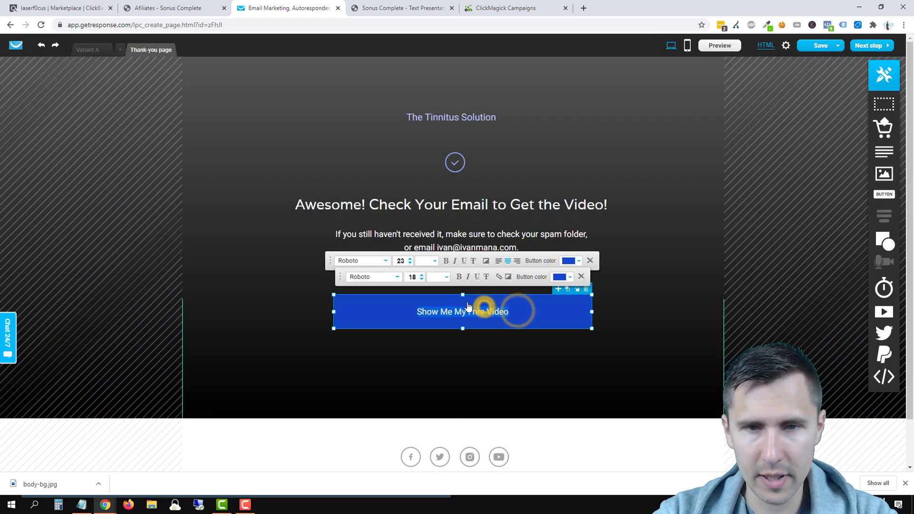
pyautogui.click(423, 276)
pyautogui.click(423, 275)
pyautogui.click(423, 276)
pyautogui.click(423, 275)
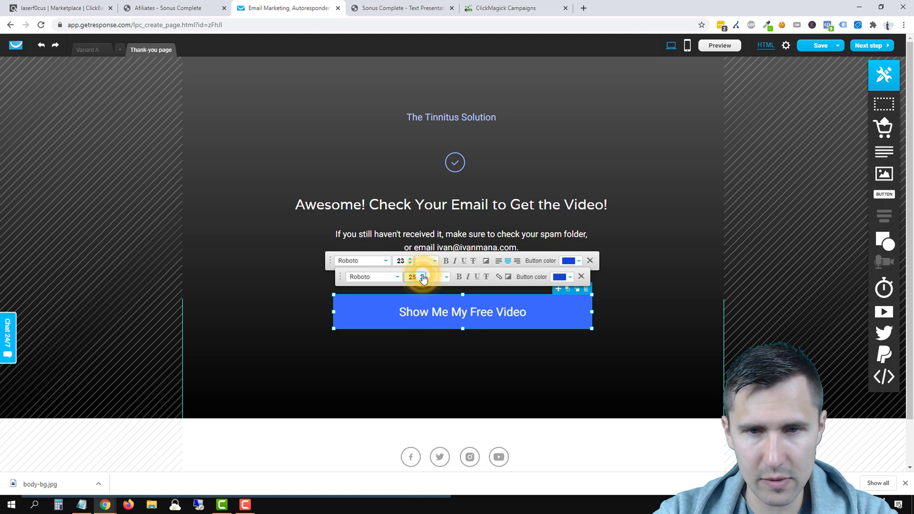
pyautogui.click(217, 322)
# Step: Review the button label's text selection, then deselect the button
pyautogui.click(312, 302)
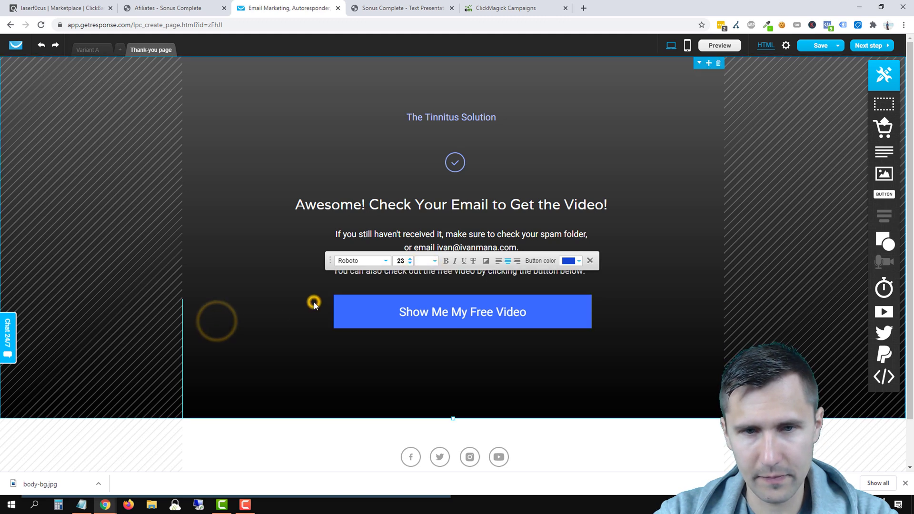
pyautogui.click(445, 312)
pyautogui.click(426, 316)
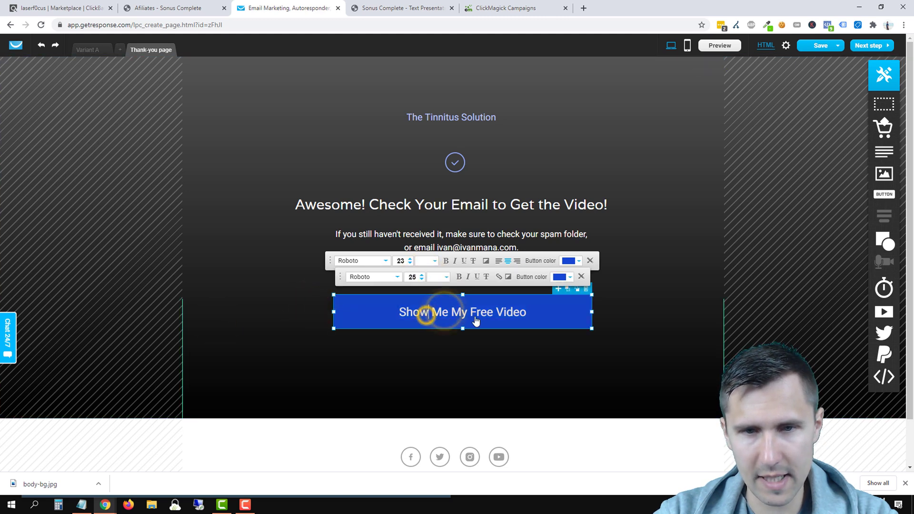
pyautogui.doubleClick(475, 317)
pyautogui.click(512, 352)
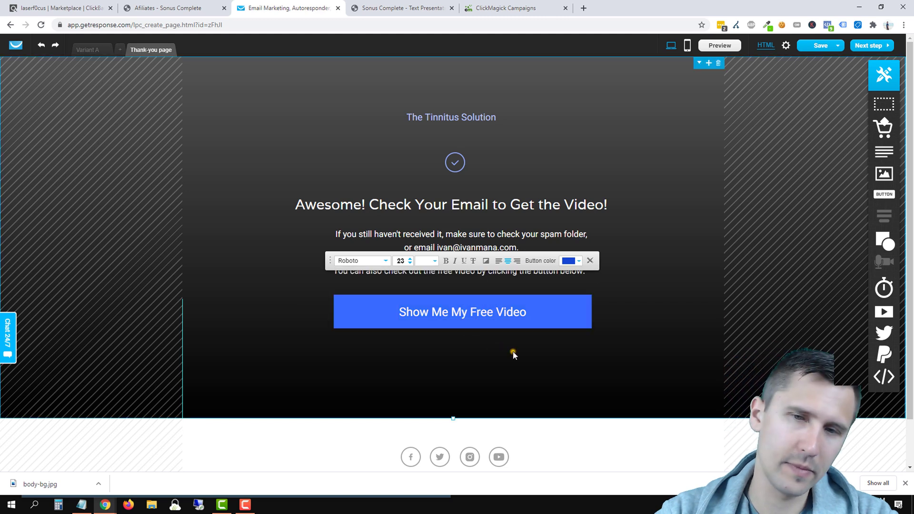
pyautogui.click(631, 206)
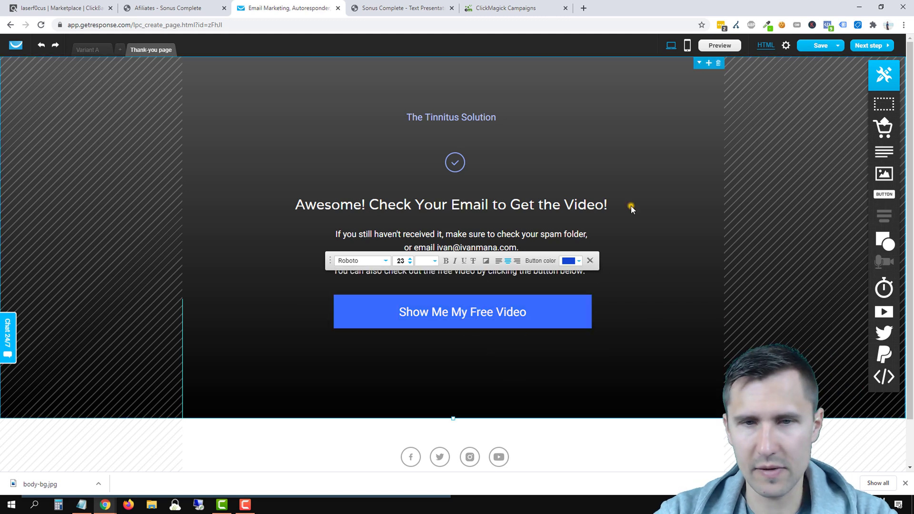
pyautogui.click(401, 245)
pyautogui.click(601, 356)
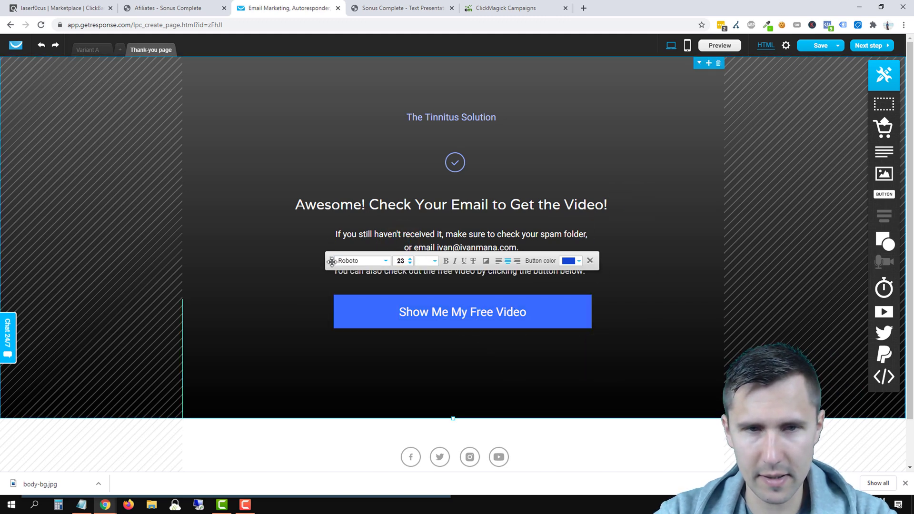
# Step: Move the formatting options aside and open the Show Me My Free Video button's link settings
pyautogui.moveTo(330, 260); pyautogui.dragTo(30, 121)
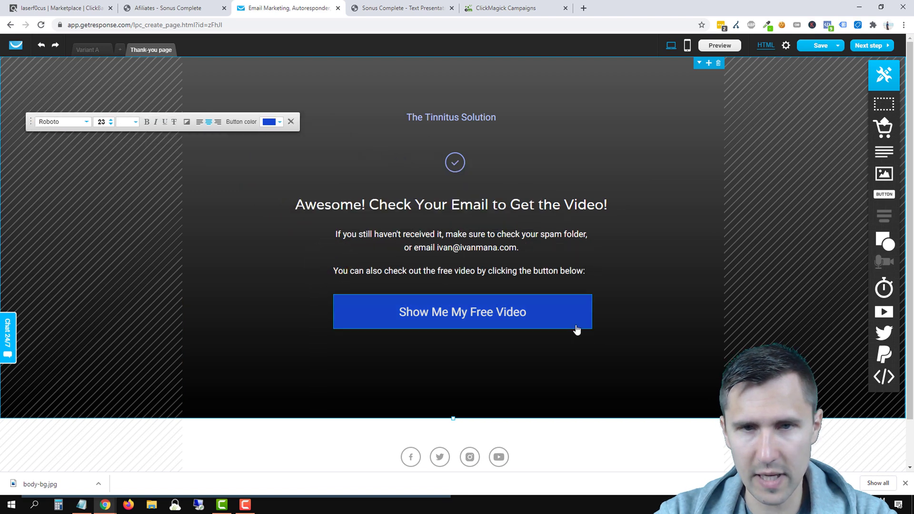
pyautogui.click(620, 333)
pyautogui.scroll(-1, 689, 276)
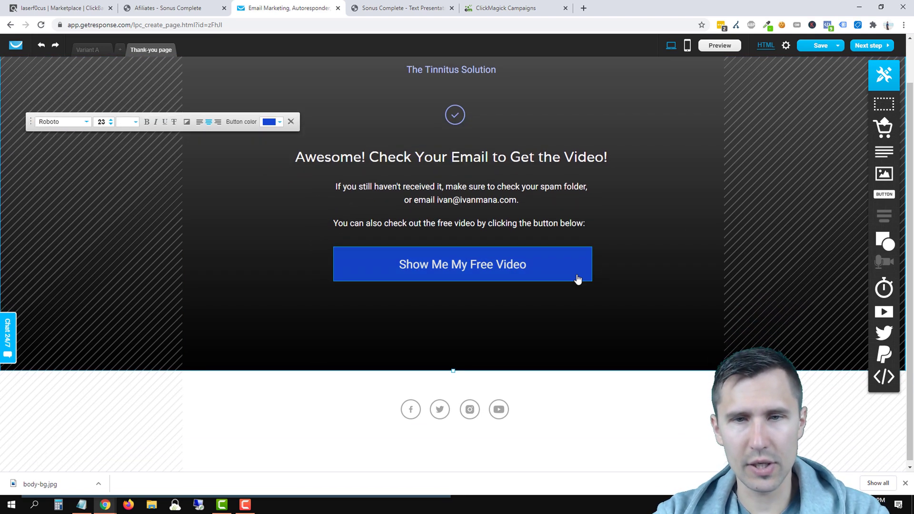
pyautogui.scroll(1, 669, 295)
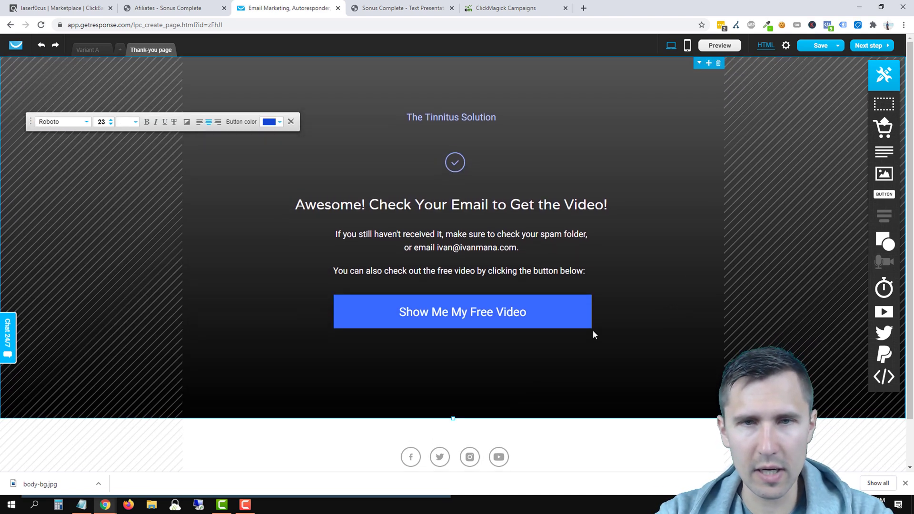
pyautogui.click(566, 319)
pyautogui.click(565, 316)
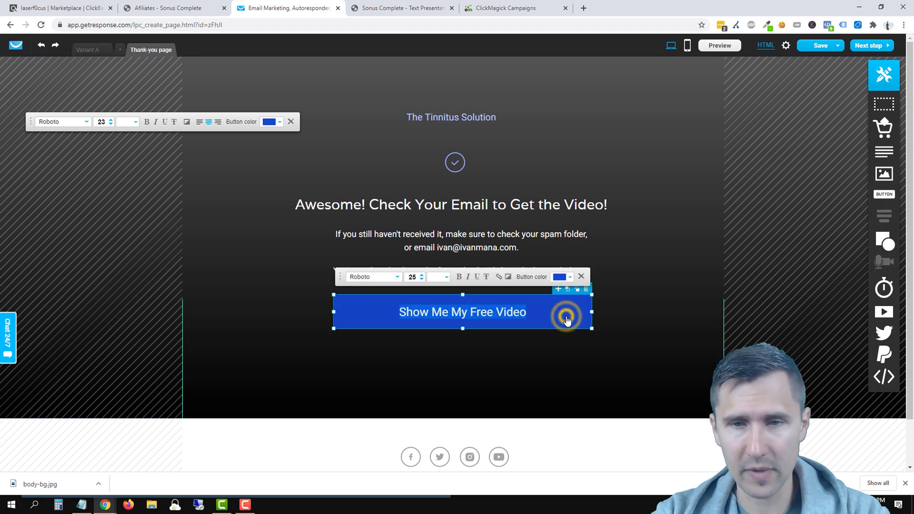
pyautogui.click(498, 277)
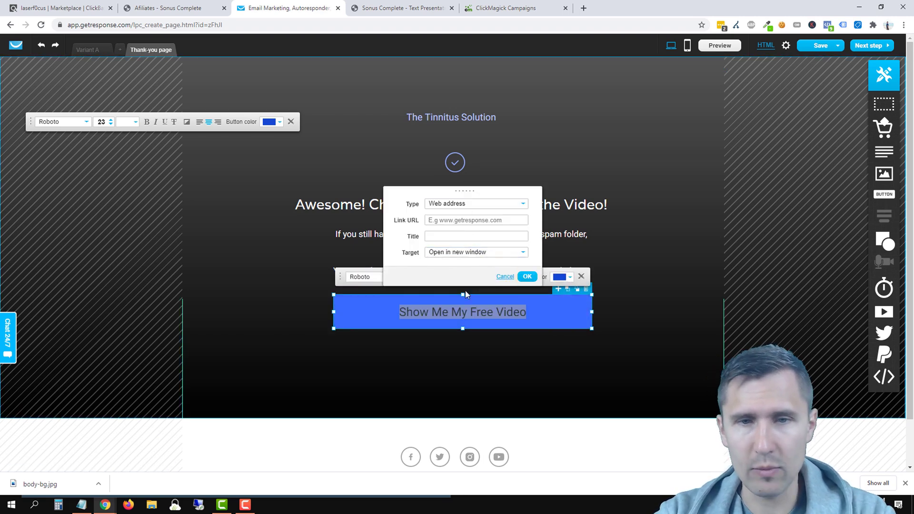
# Step: Paste the ClickBank HopLink as the button's Link URL
pyautogui.click(76, 8)
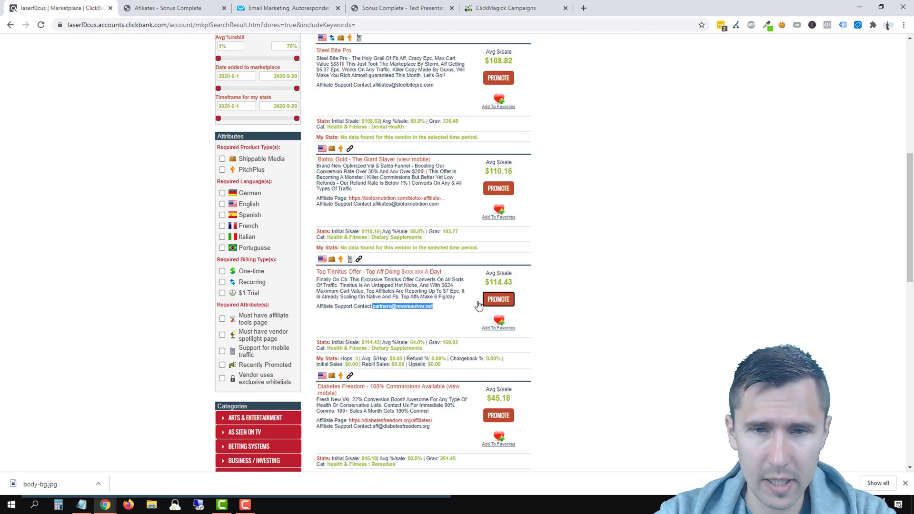
pyautogui.click(104, 503)
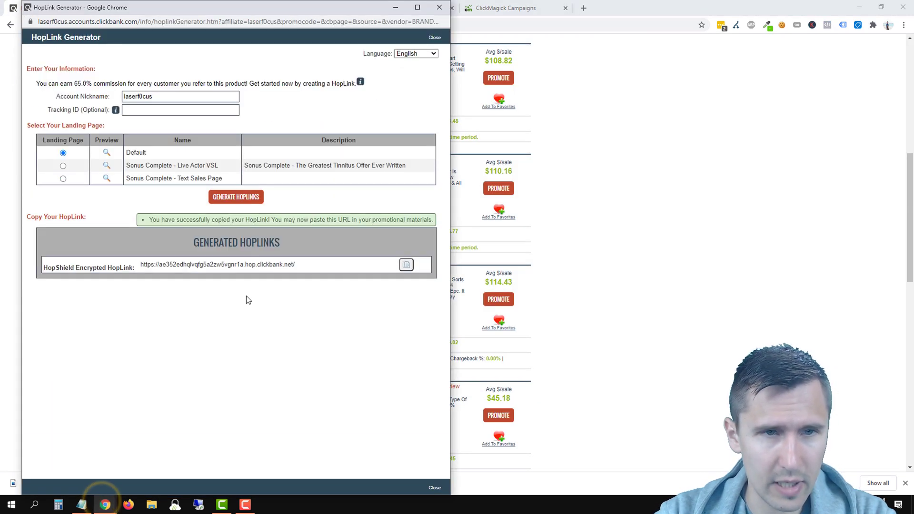
pyautogui.click(622, 127)
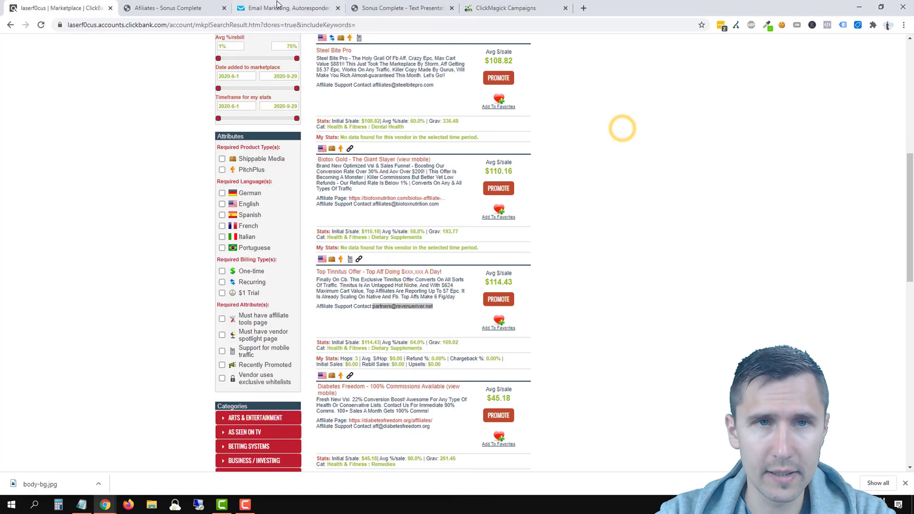
pyautogui.click(276, 9)
pyautogui.click(437, 221)
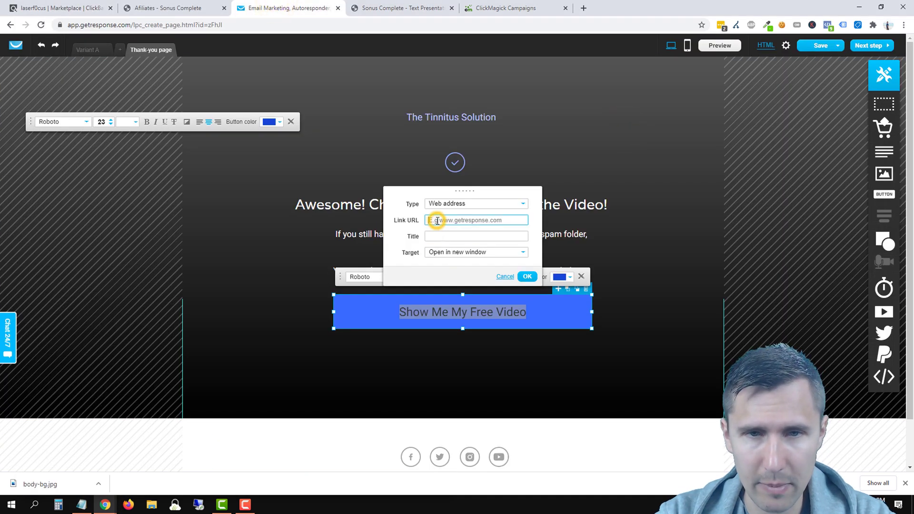
pyautogui.hotkey('ctrl', 'v')
# Step: Keep Web address as the link type and have the link open in a new window
pyautogui.tripleClick(460, 223)
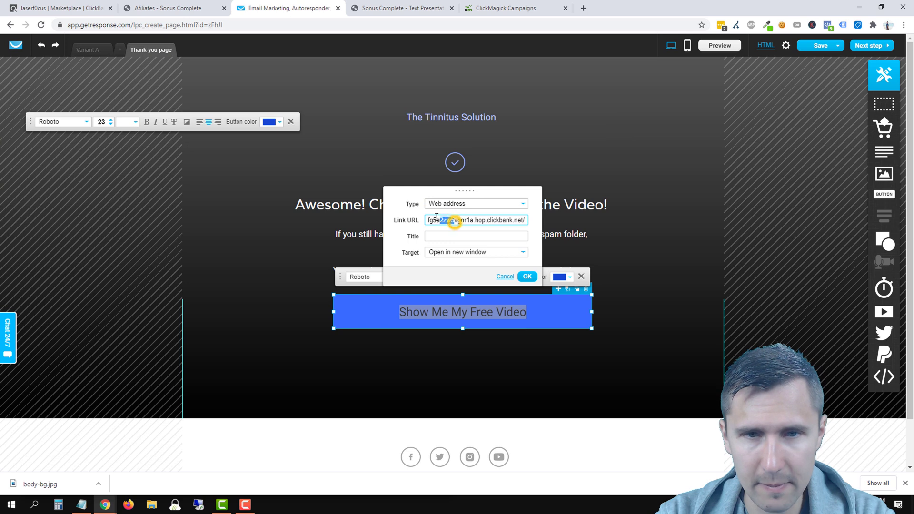
pyautogui.click(451, 203)
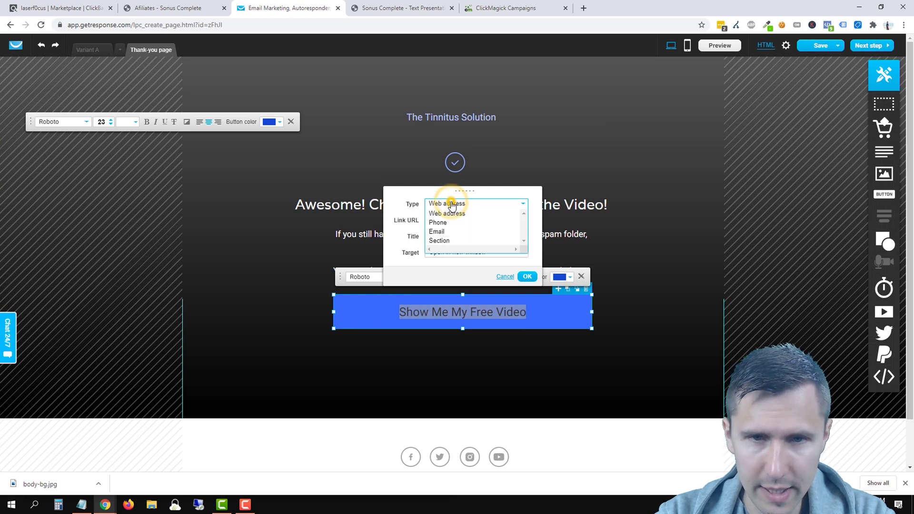
pyautogui.click(448, 214)
pyautogui.click(446, 236)
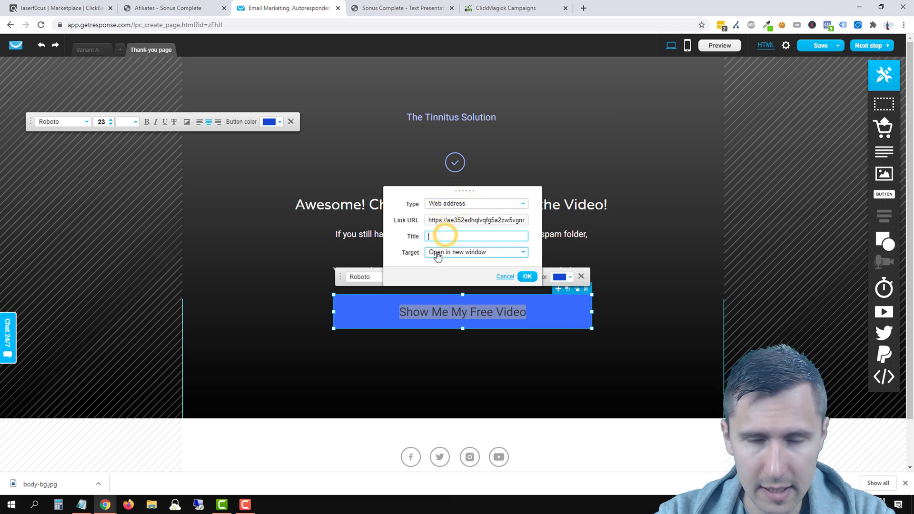
pyautogui.click(449, 253)
pyautogui.click(450, 257)
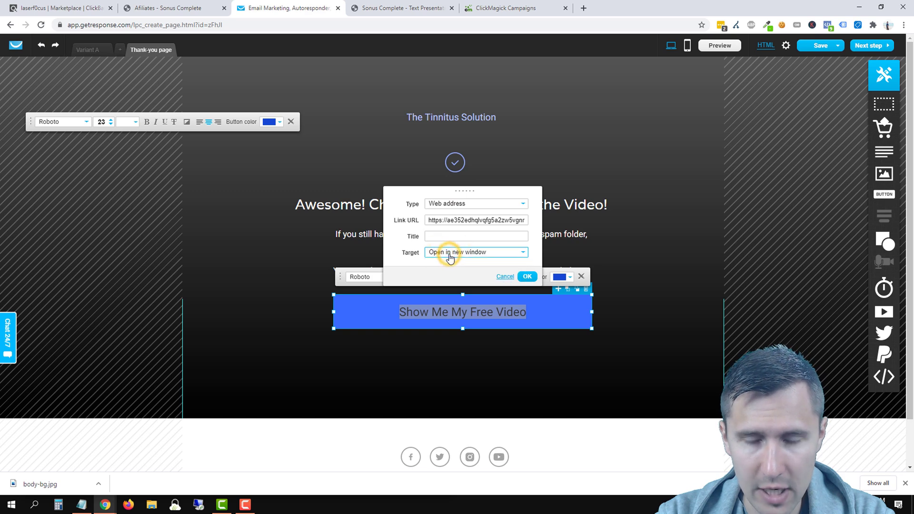
pyautogui.click(450, 252)
pyautogui.scroll(-1, 458, 250)
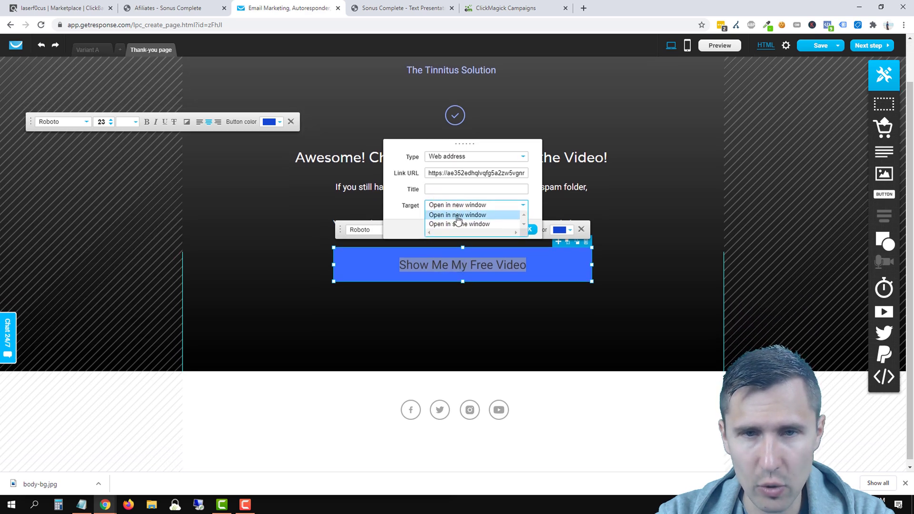
pyautogui.scroll(1, 458, 249)
pyautogui.click(407, 246)
pyautogui.click(440, 254)
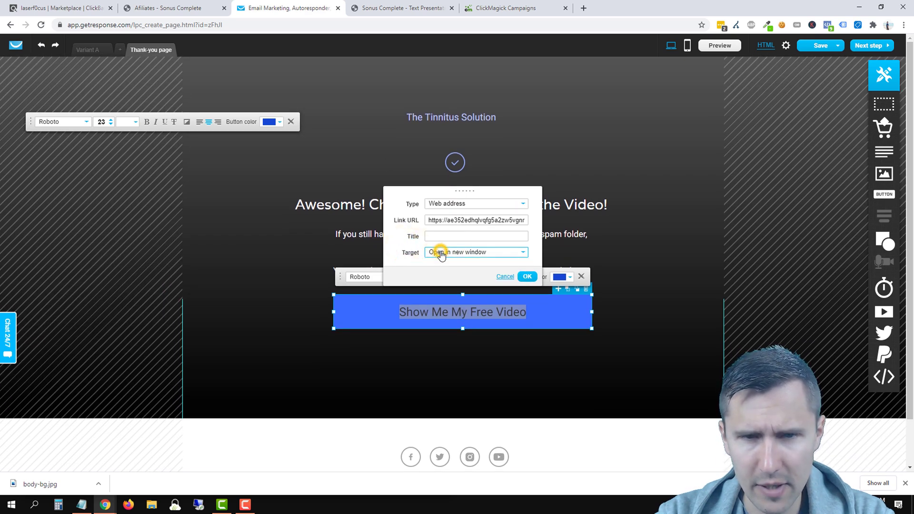
# Step: Append ?tid=[cmc_vid] to the end of the link URL and confirm with OK
pyautogui.tripleClick(462, 219)
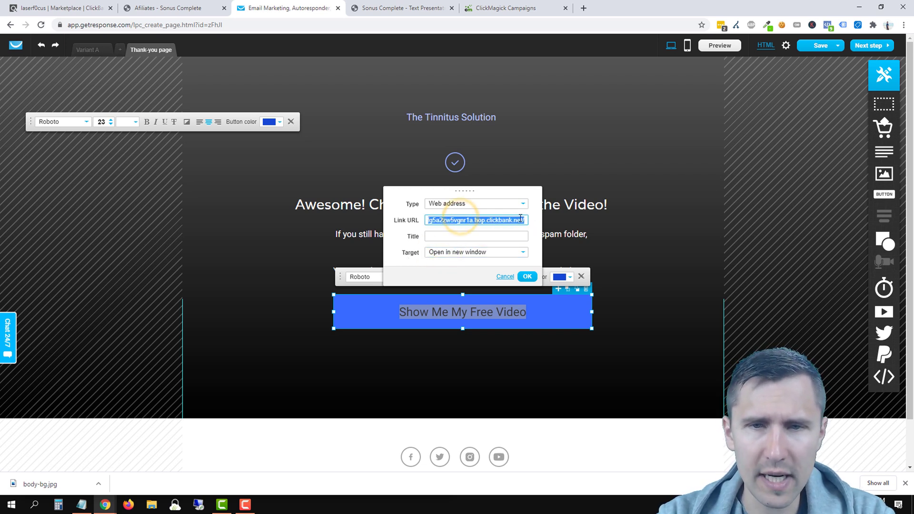
pyautogui.click(525, 219)
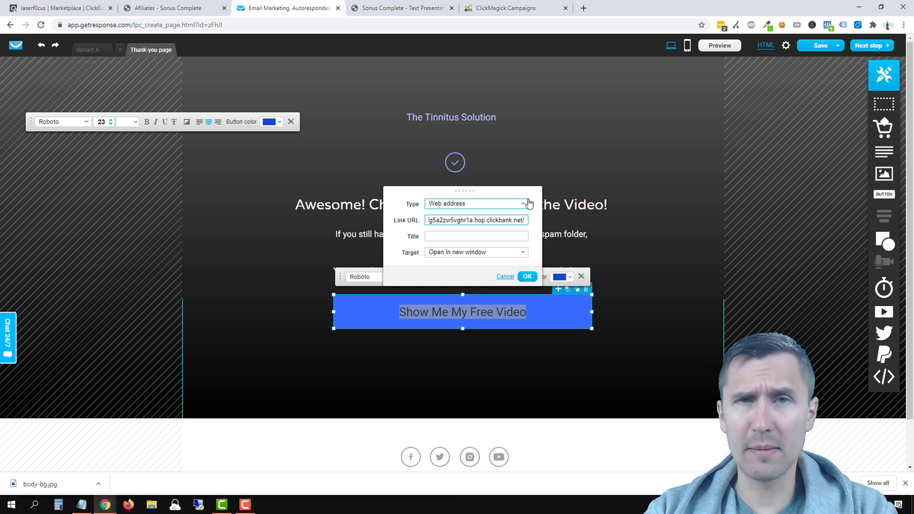
pyautogui.write('?')
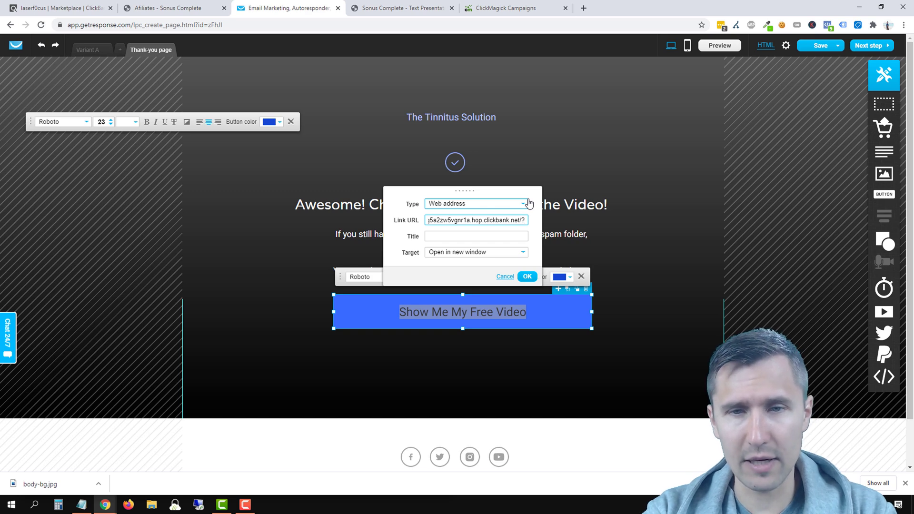
pyautogui.write('tid=')
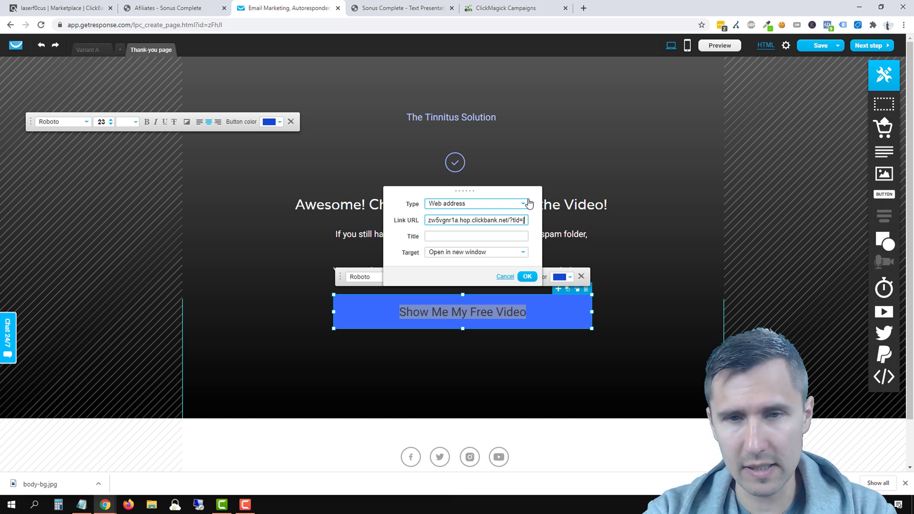
pyautogui.write('[cmc')
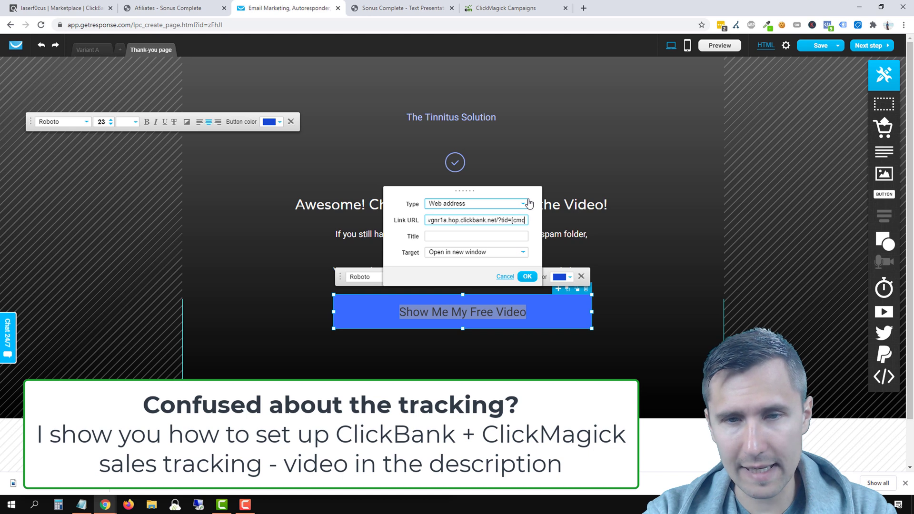
pyautogui.write('_vid')
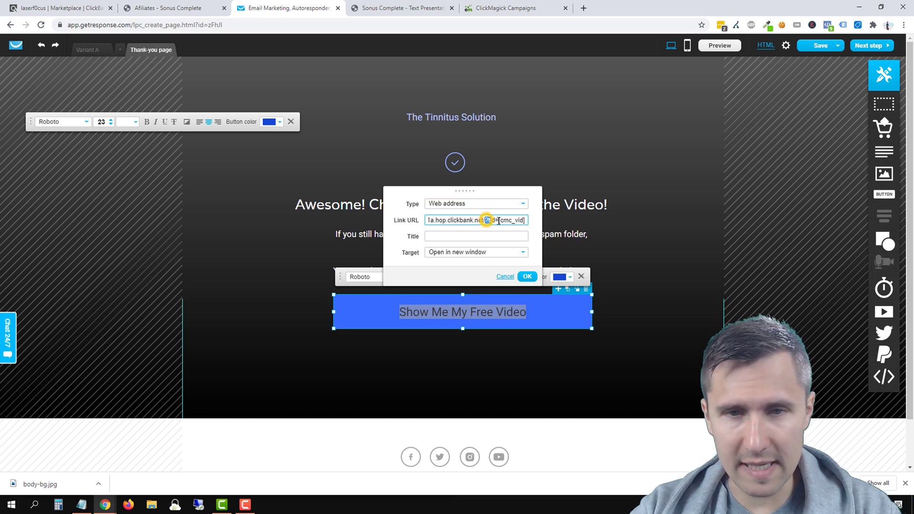
pyautogui.moveTo(498, 220); pyautogui.dragTo(525, 220)
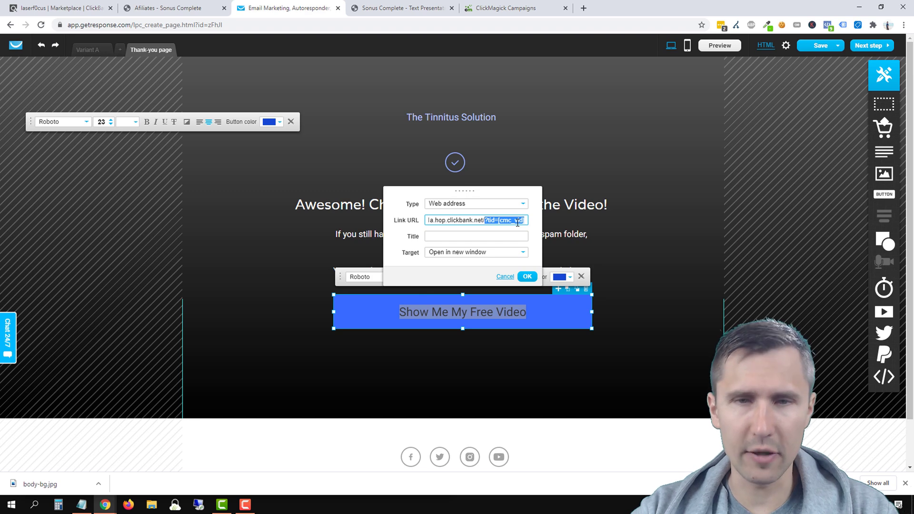
pyautogui.click(528, 276)
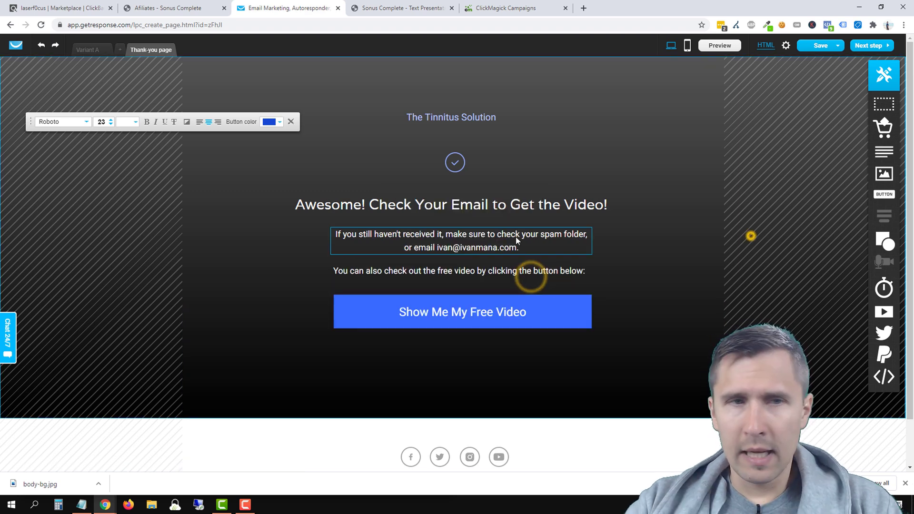
# Step: Save the thank-you page and create its mobile version
pyautogui.click(87, 49)
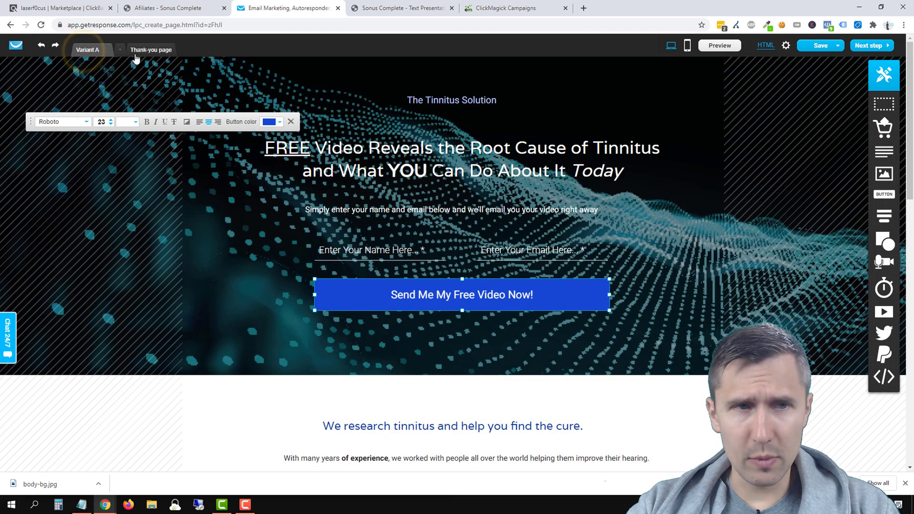
pyautogui.click(138, 52)
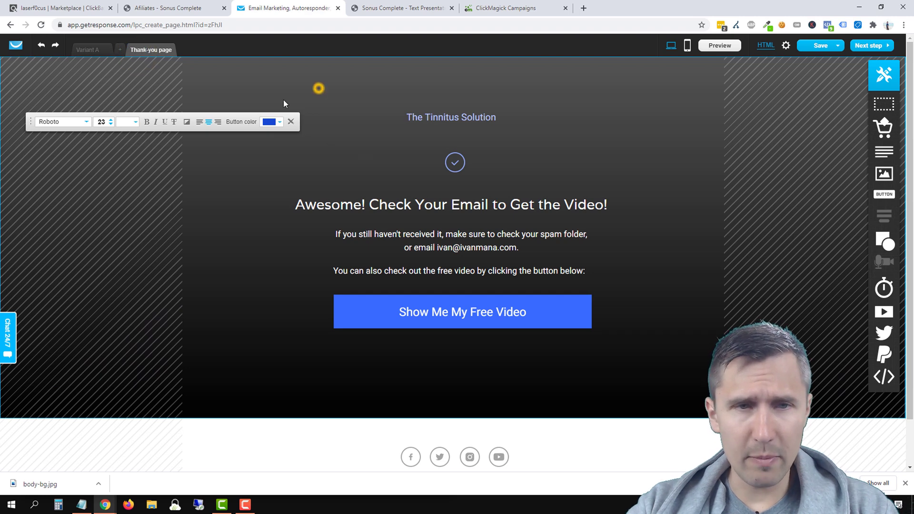
pyautogui.moveTo(836, 46)
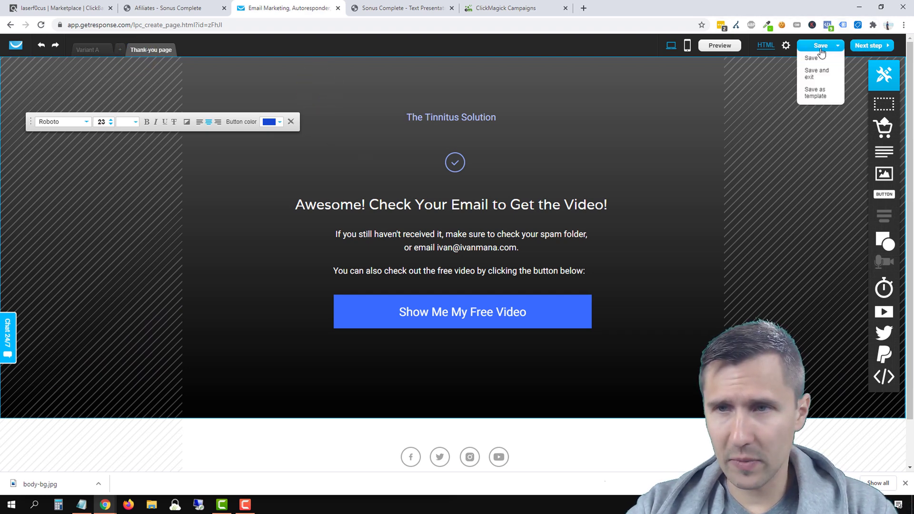
pyautogui.click(811, 58)
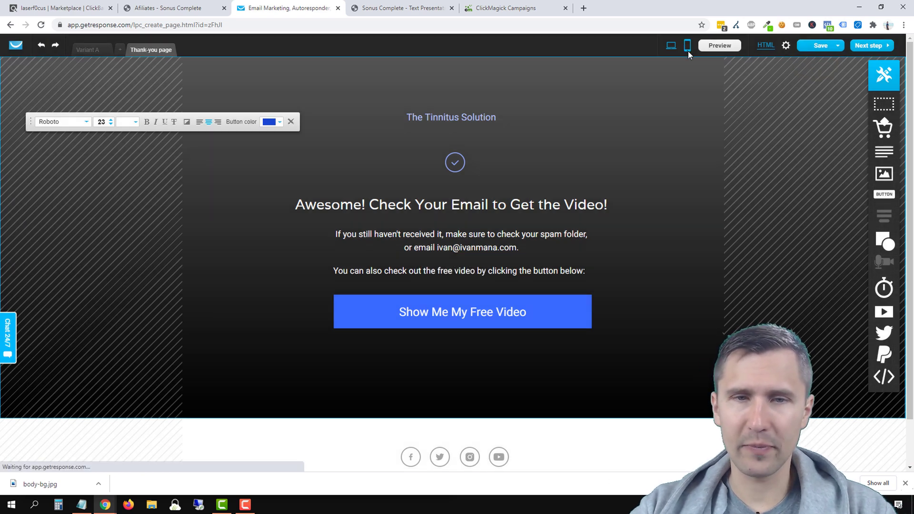
pyautogui.click(688, 49)
pyautogui.click(444, 293)
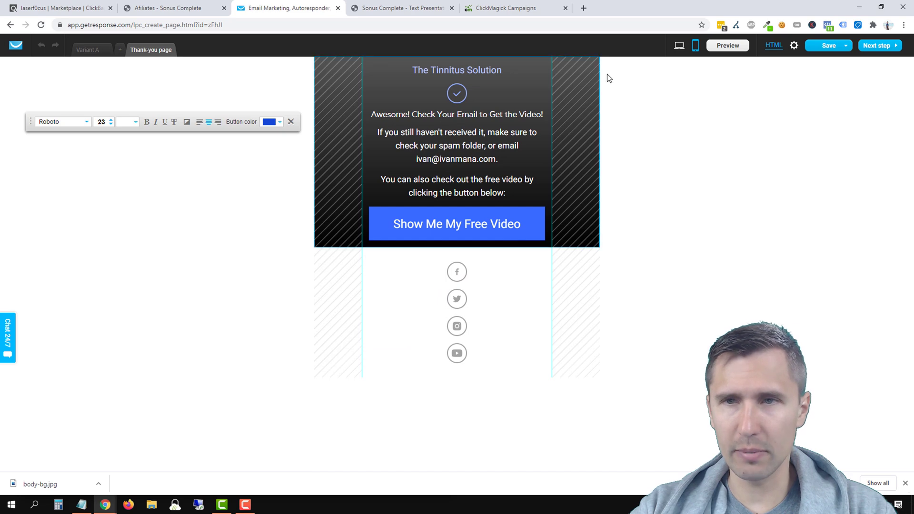
# Step: Create the Variant A landing page's mobile version, then return to desktop layout
pyautogui.click(87, 49)
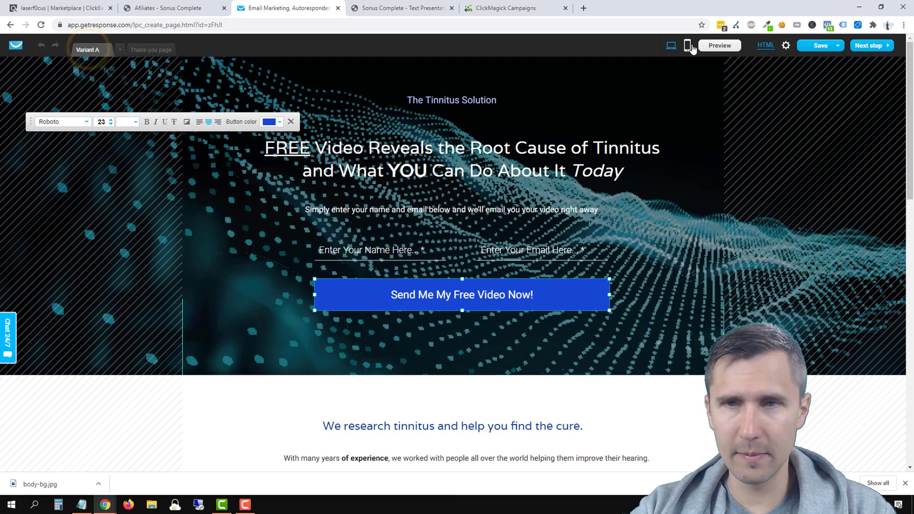
pyautogui.click(687, 45)
pyautogui.click(464, 300)
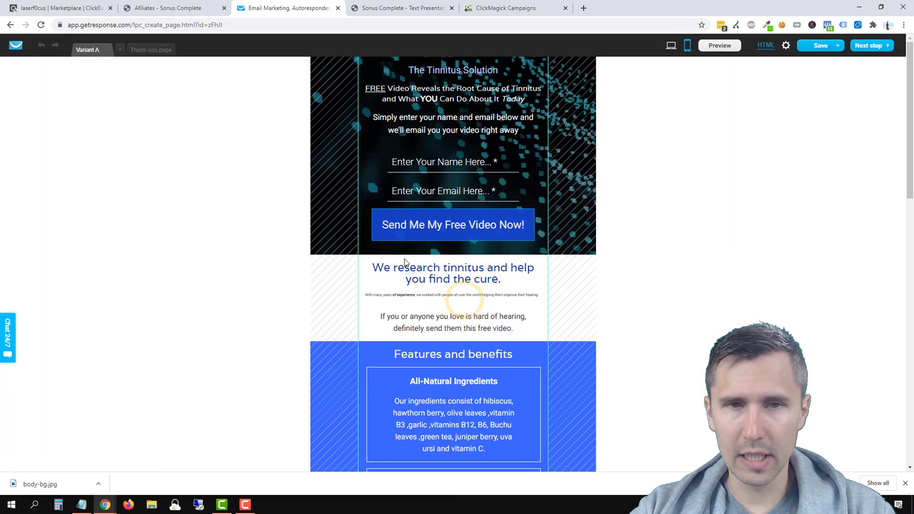
pyautogui.scroll(-3, 565, 302)
pyautogui.scroll(3, 538, 320)
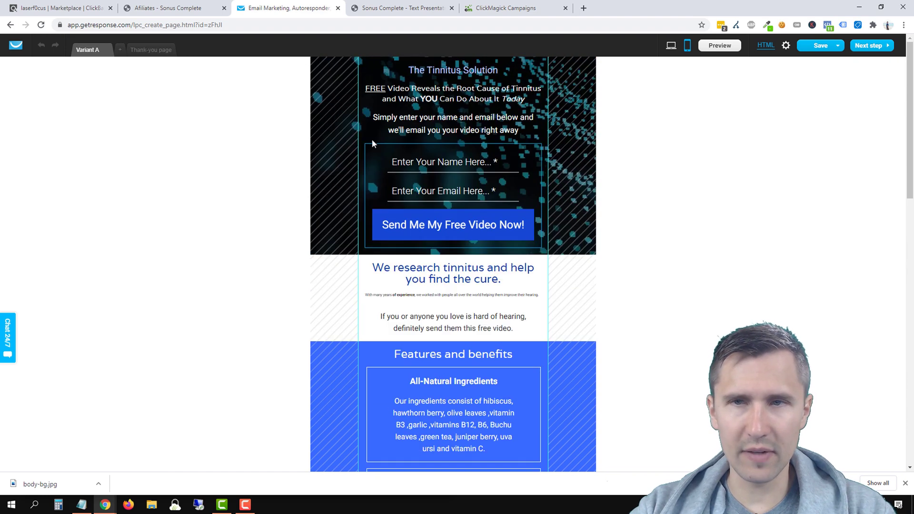
pyautogui.click(671, 45)
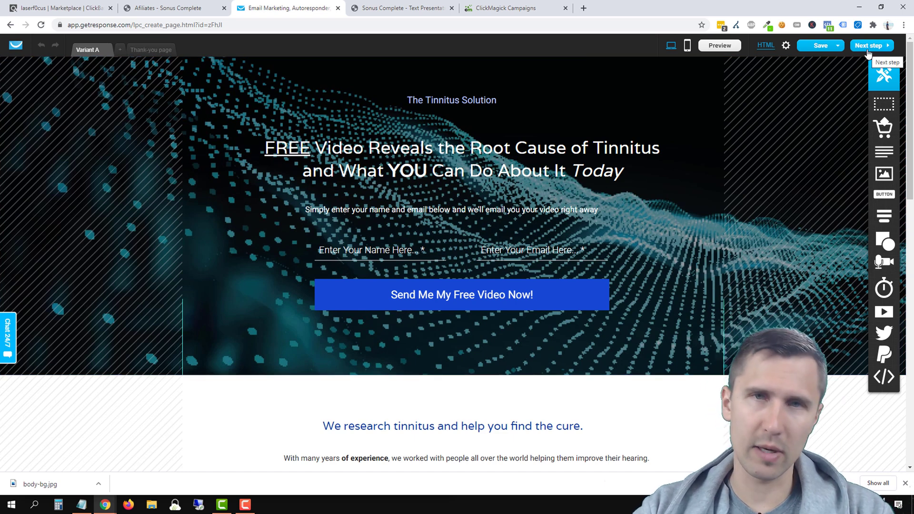
# Step: Go to landing page settings, review the 'Sonus Complete - Tinnitus' title, and scroll to URL settings
pyautogui.click(867, 50)
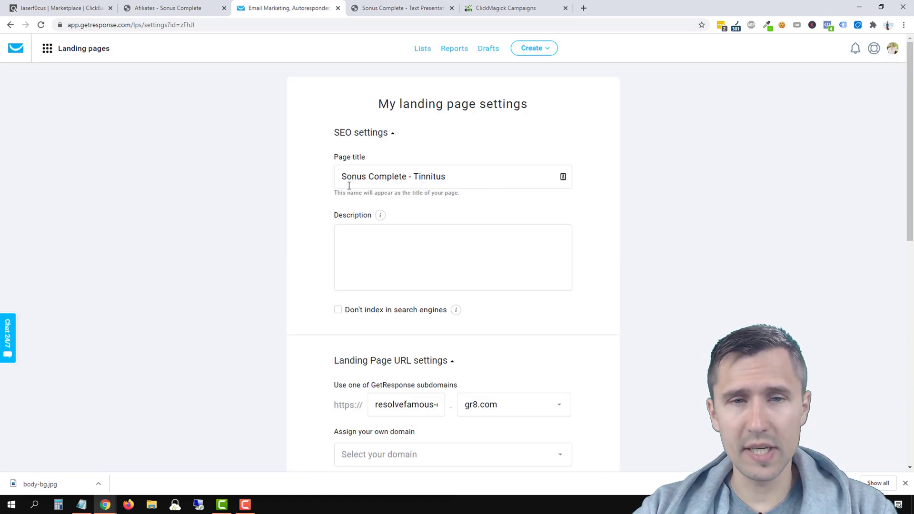
pyautogui.moveTo(340, 181); pyautogui.dragTo(467, 179)
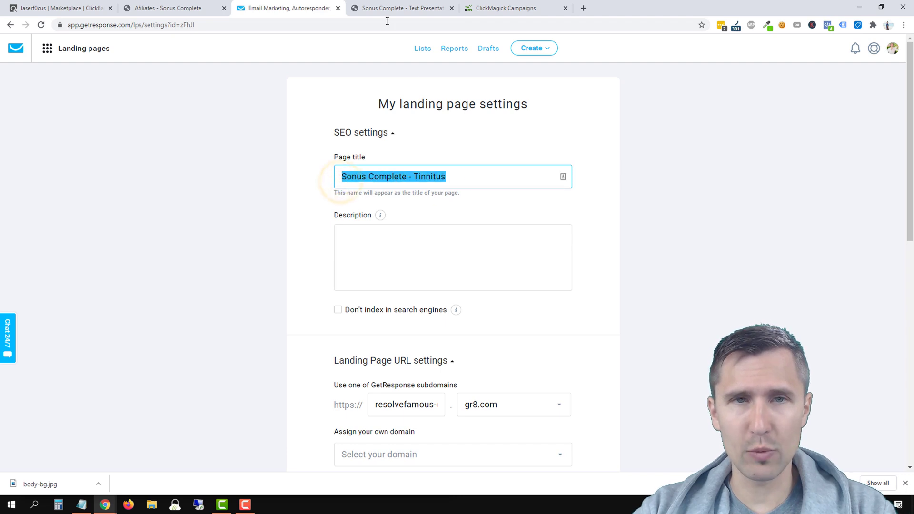
pyautogui.click(405, 8)
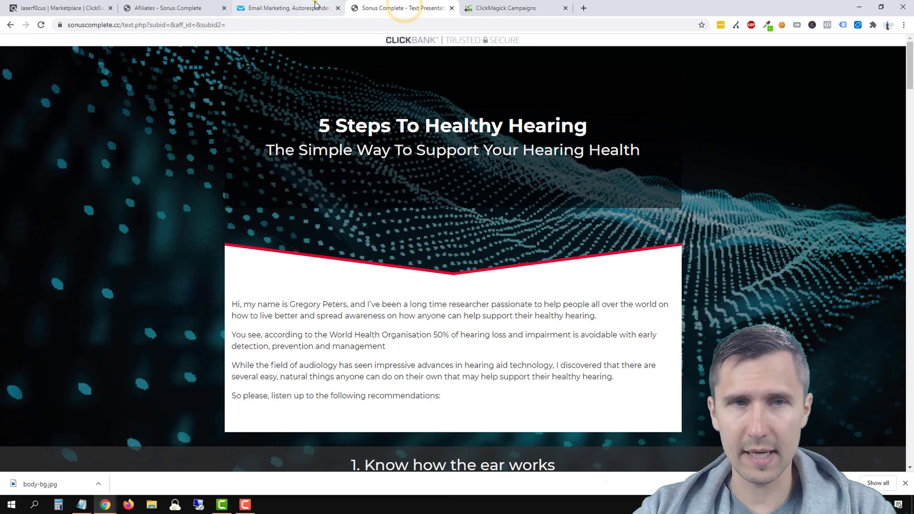
pyautogui.click(314, 8)
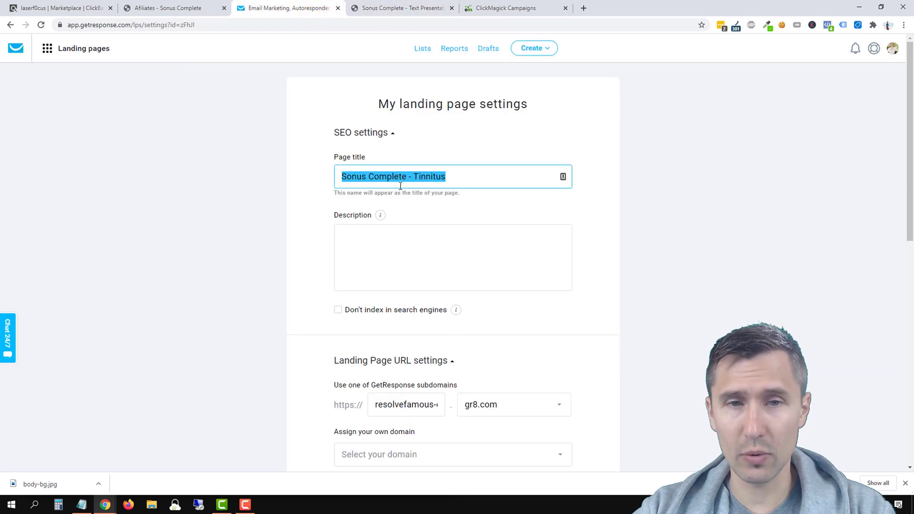
pyautogui.scroll(-1, 326, 228)
pyautogui.moveTo(385, 175)
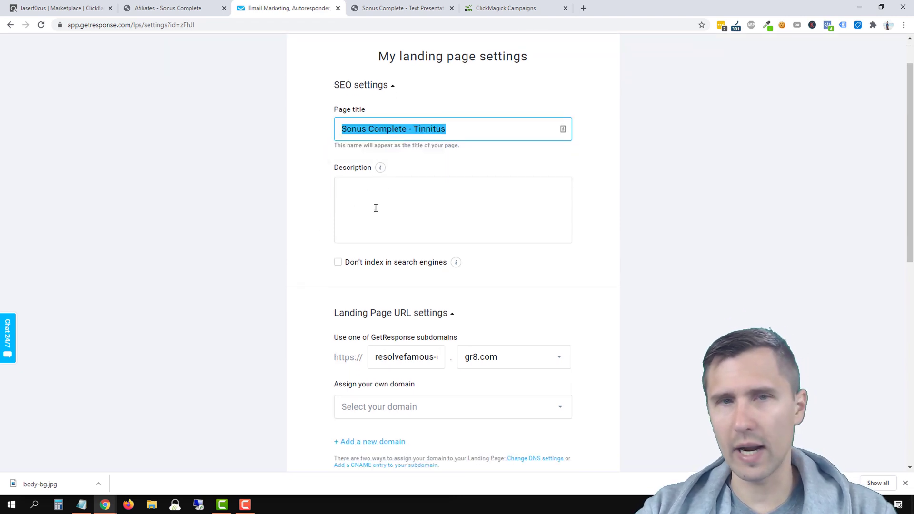
pyautogui.scroll(-2, 288, 220)
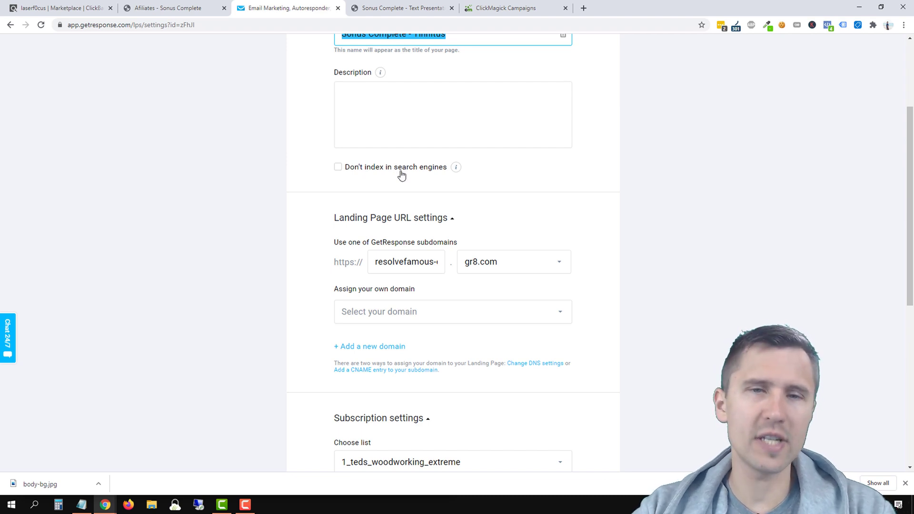
pyautogui.scroll(-2, 252, 195)
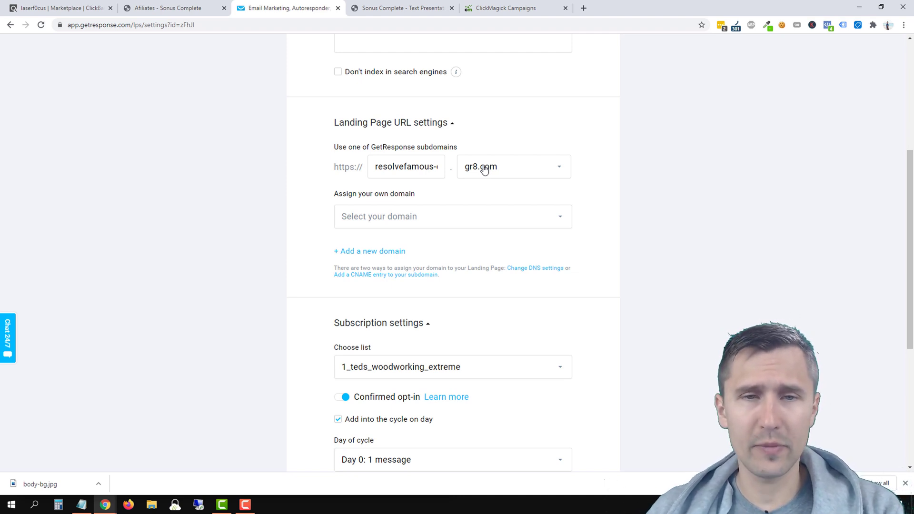
# Step: Set the gr8.com subdomain to 'sonuscomplete', then lengthen it with 'tinnit'
pyautogui.tripleClick(407, 166)
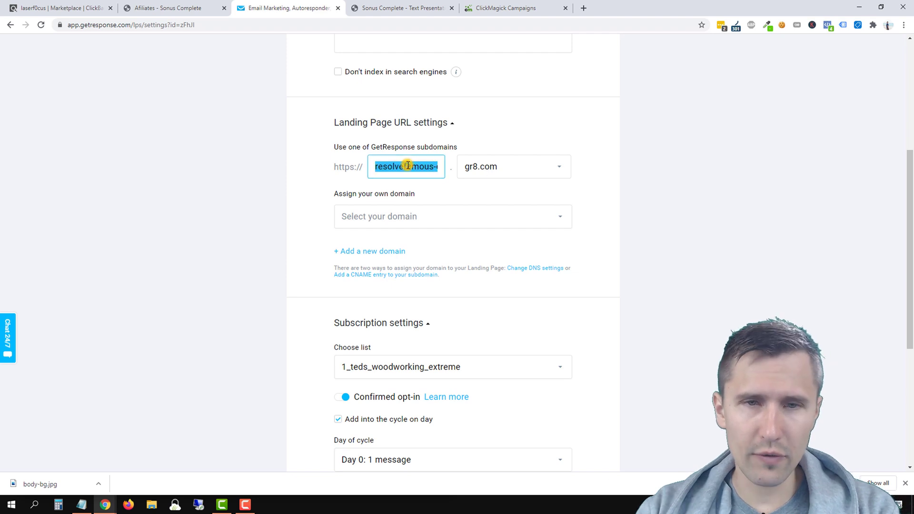
pyautogui.write('sonuscomp')
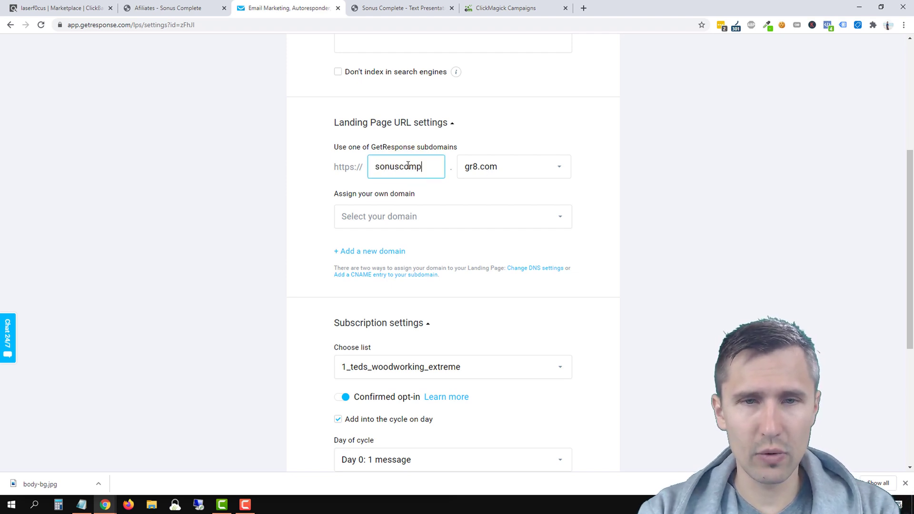
pyautogui.write('lete')
pyautogui.click(174, 248)
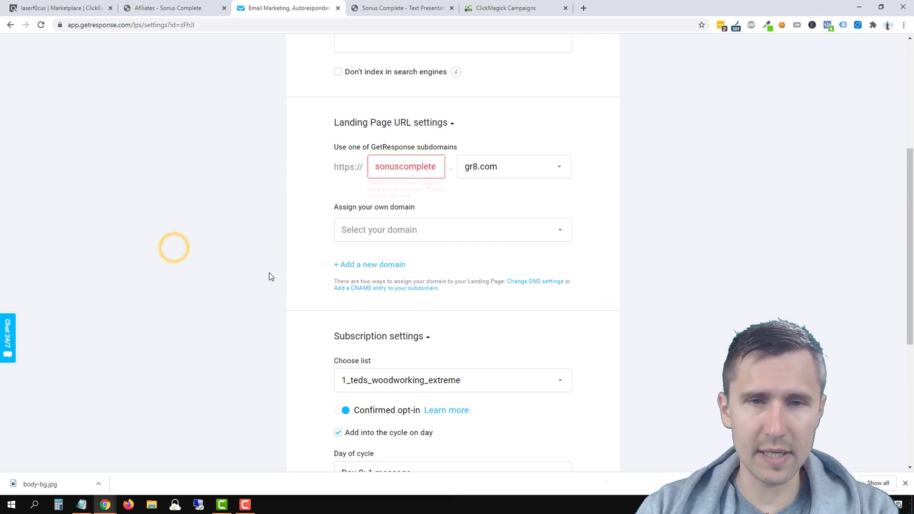
pyautogui.moveTo(396, 168); pyautogui.dragTo(461, 173)
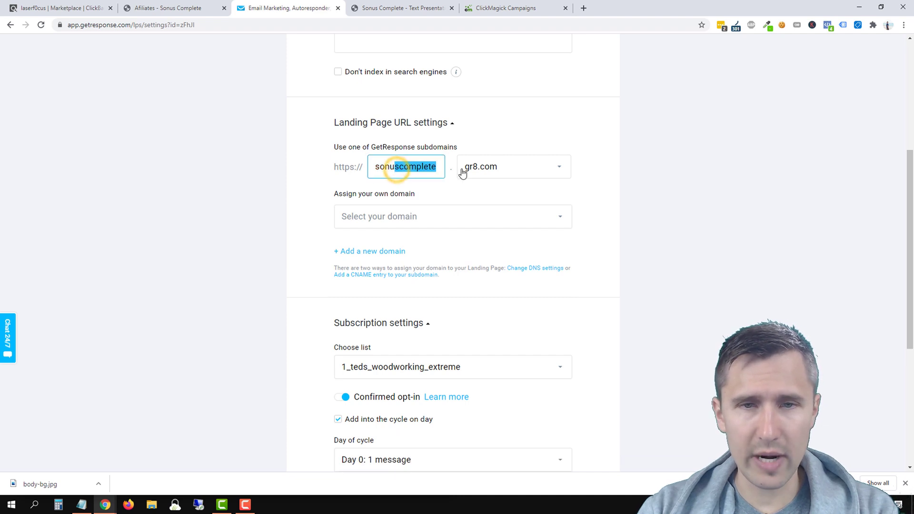
pyautogui.click(436, 166)
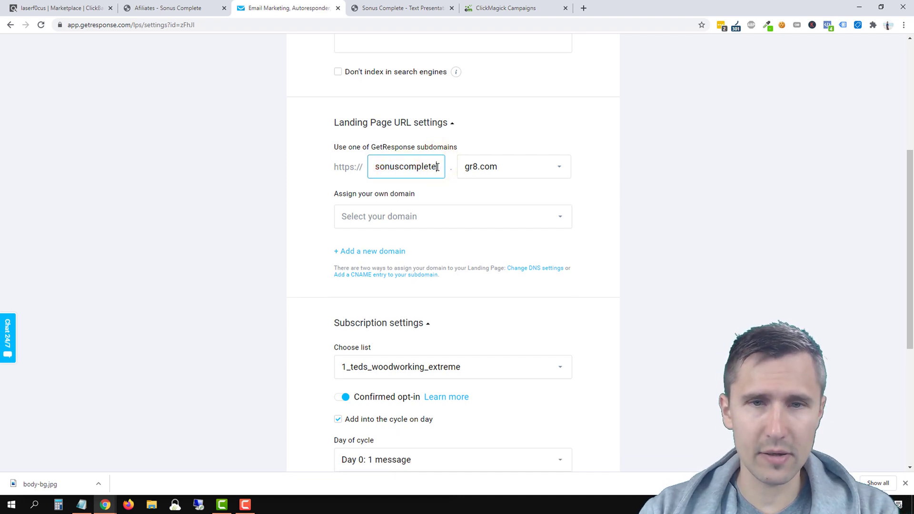
pyautogui.write('tinnitus')
pyautogui.click(144, 281)
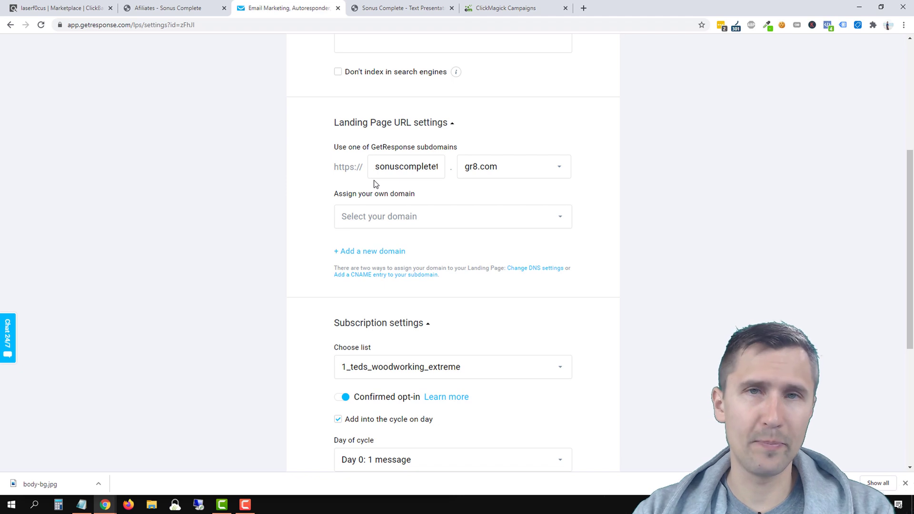
# Step: Assign the custom own domain and enter 'tinnitus' as the directory path
pyautogui.click(419, 221)
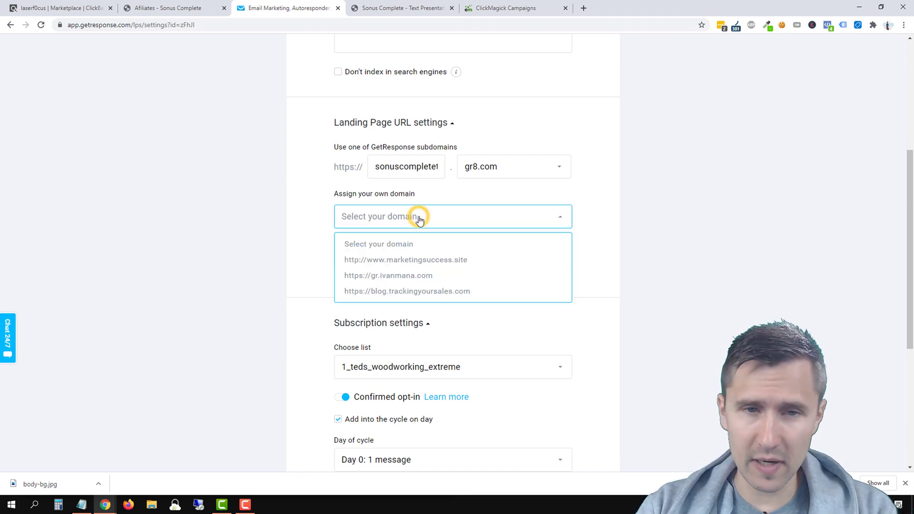
pyautogui.click(439, 279)
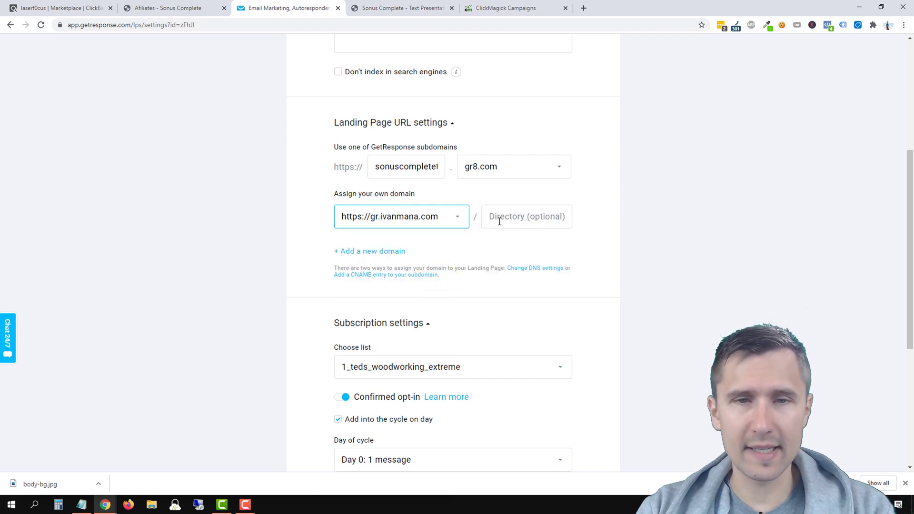
pyautogui.click(458, 217)
pyautogui.click(398, 245)
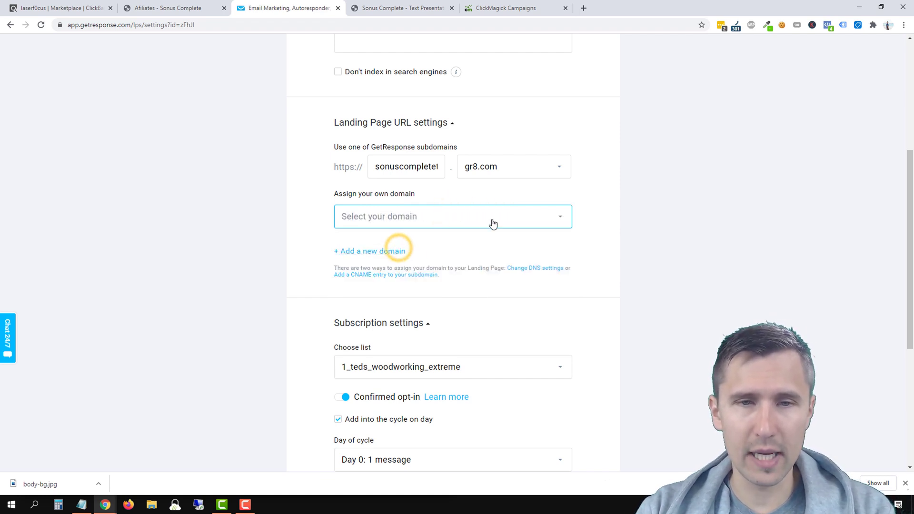
pyautogui.click(407, 219)
pyautogui.click(391, 276)
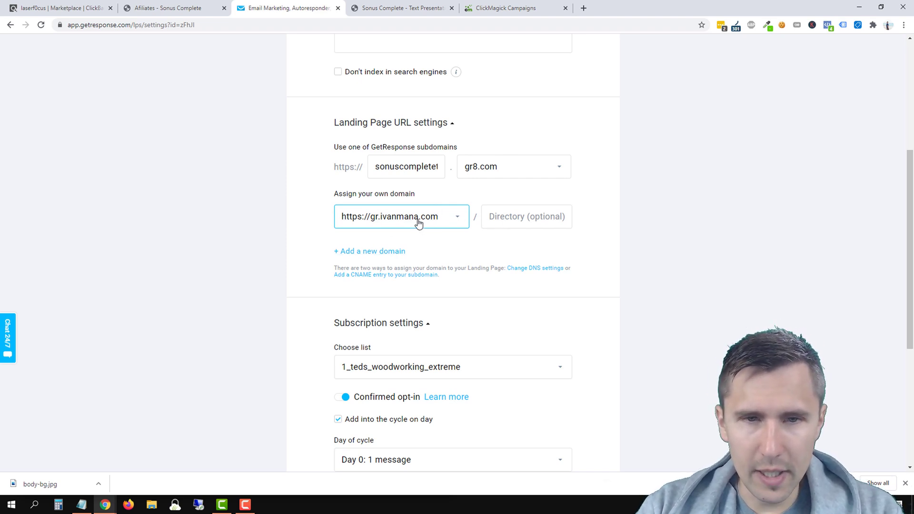
pyautogui.click(513, 212)
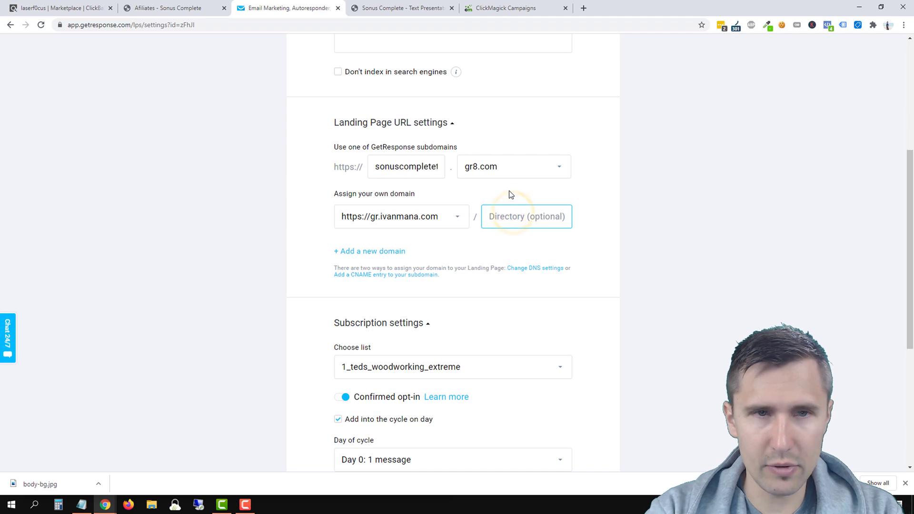
pyautogui.write('tinnitus')
pyautogui.click(203, 249)
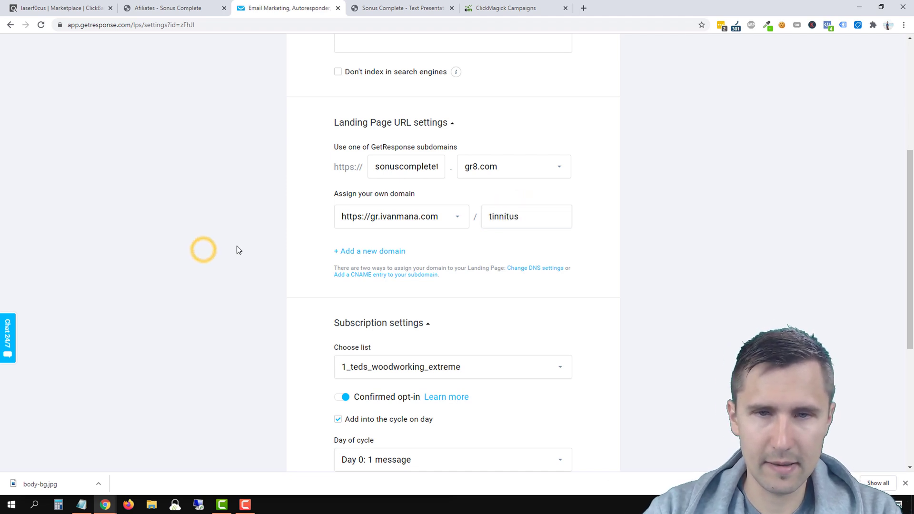
pyautogui.scroll(-4, 514, 269)
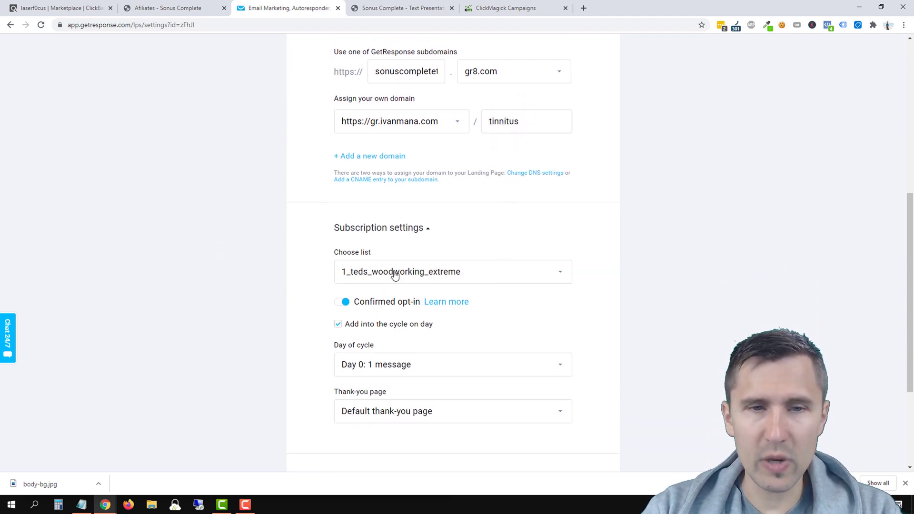
pyautogui.scroll(-2, 409, 277)
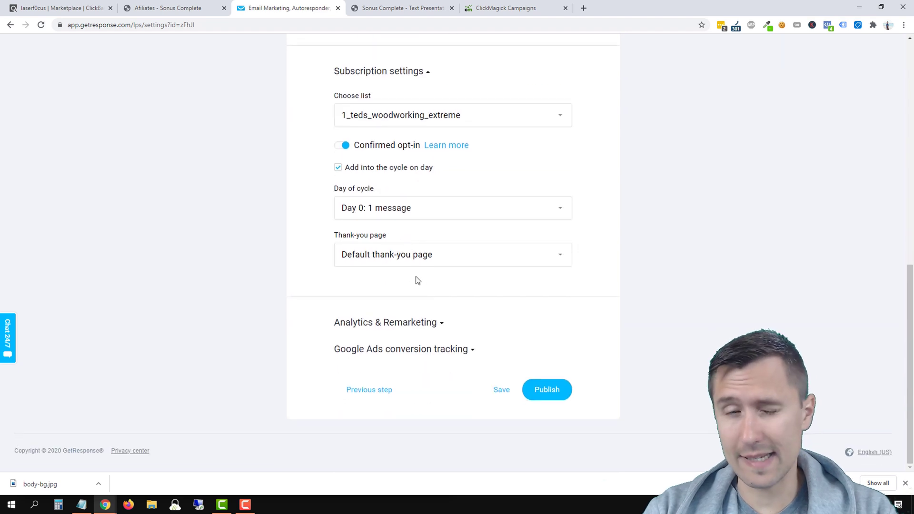
pyautogui.click(387, 261)
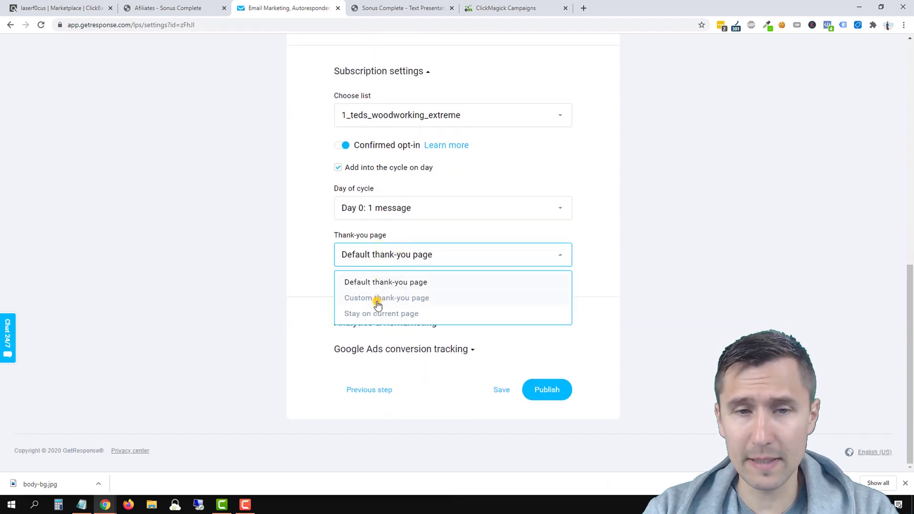
pyautogui.click(377, 300)
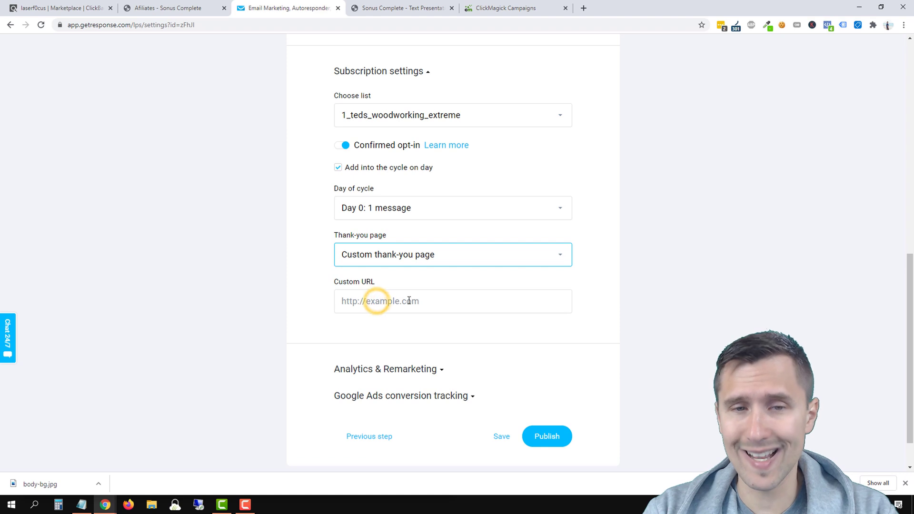
pyautogui.click(392, 265)
pyautogui.click(390, 313)
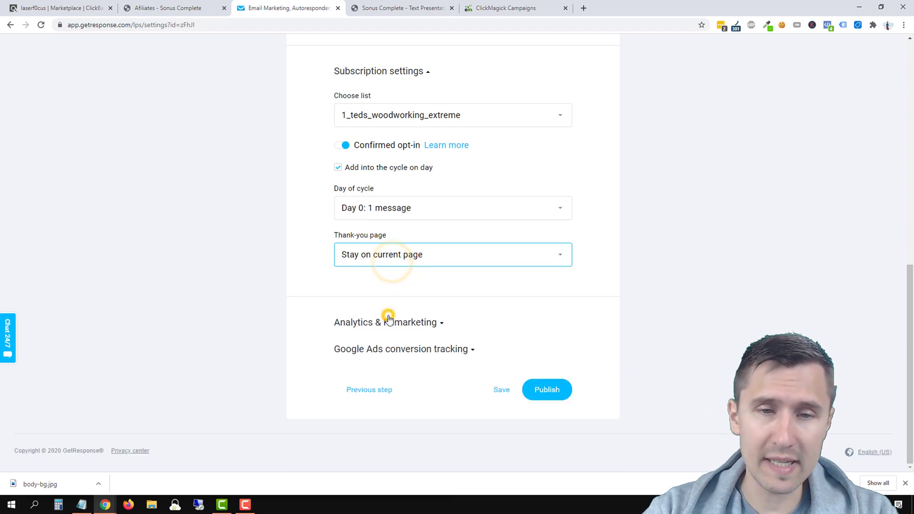
pyautogui.click(421, 259)
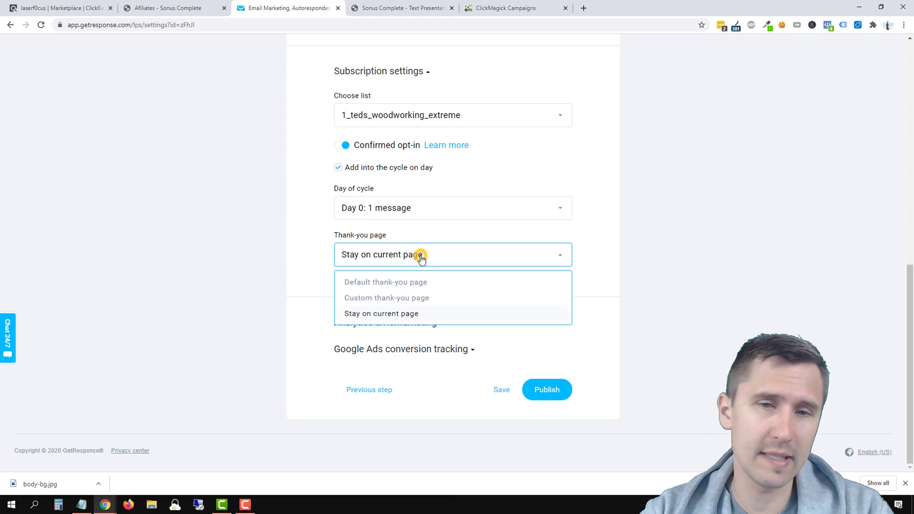
pyautogui.click(379, 280)
pyautogui.scroll(8, 349, 300)
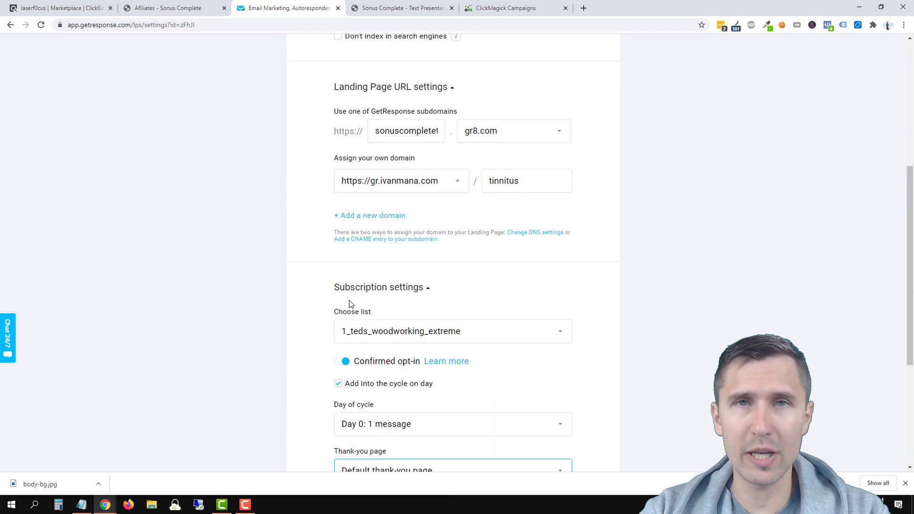
pyautogui.scroll(-8, 350, 300)
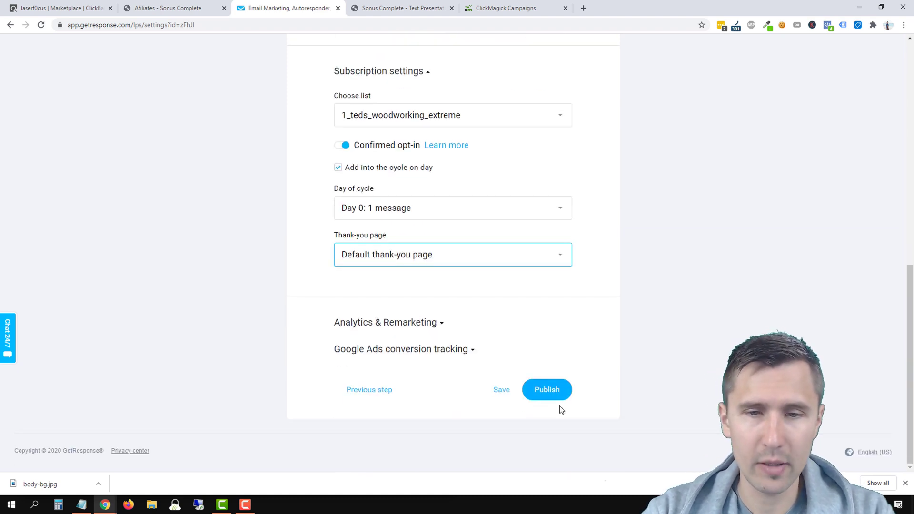
# Step: Publish the tinnitus landing page and view it online
pyautogui.click(551, 390)
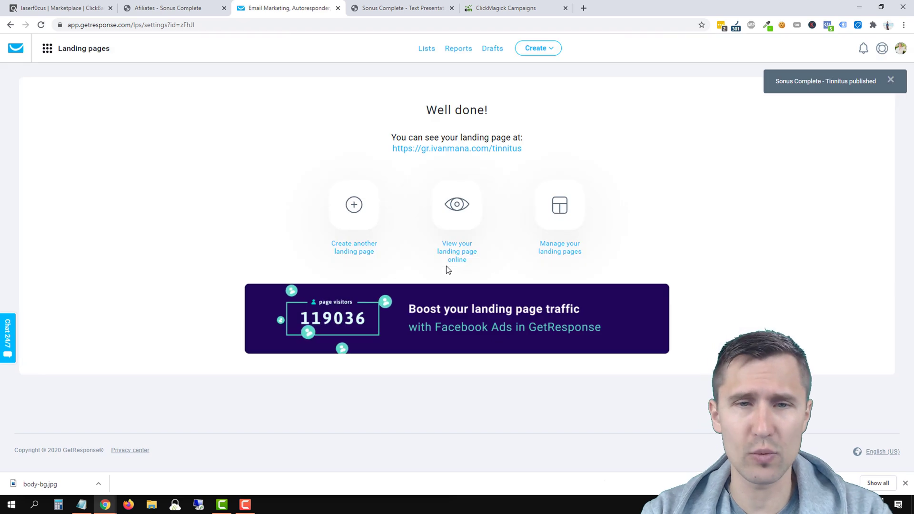
pyautogui.click(457, 216)
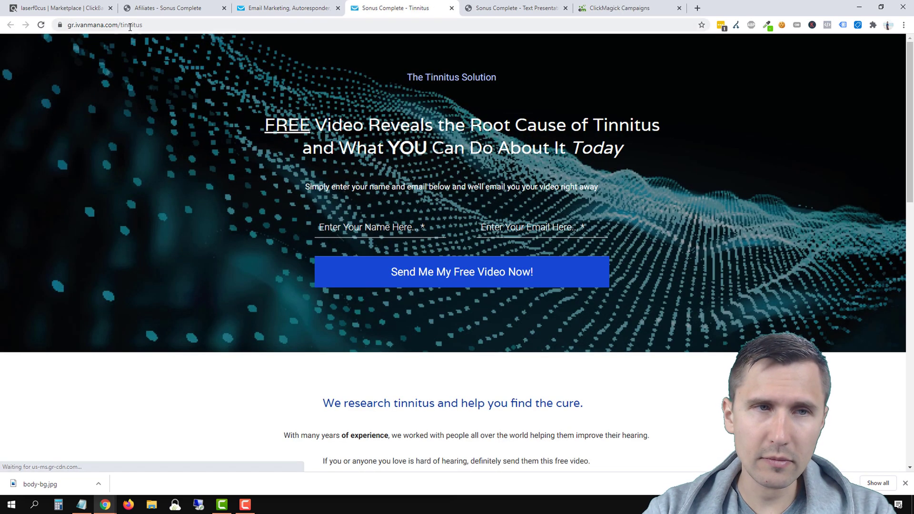
pyautogui.moveTo(112, 27); pyautogui.dragTo(66, 27)
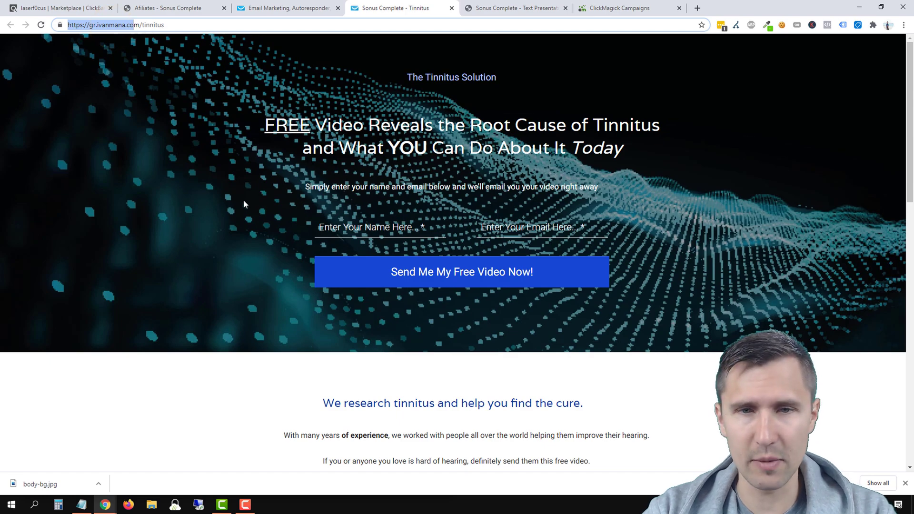
pyautogui.scroll(-12, 244, 204)
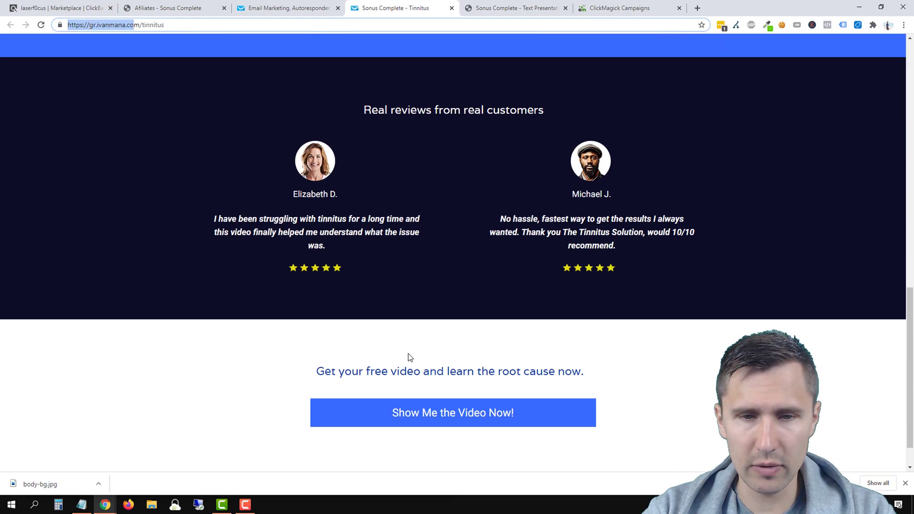
pyautogui.click(357, 371)
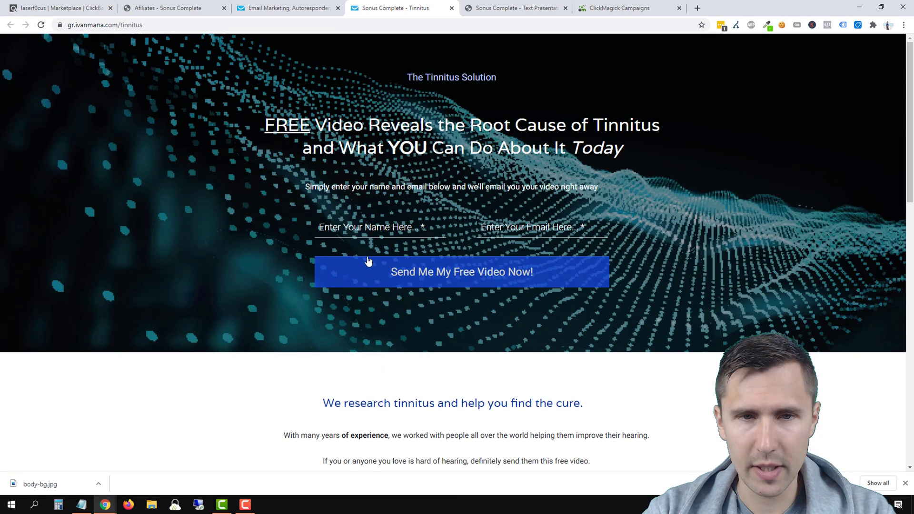
# Step: Test the opt-in form's validation empty, then submit it with a test name and e-mail
pyautogui.click(352, 231)
pyautogui.click(351, 276)
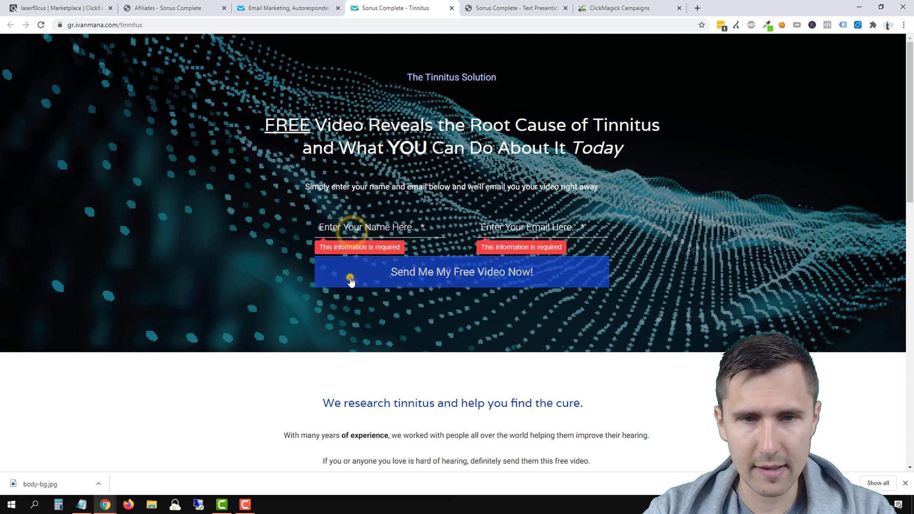
pyautogui.click(348, 226)
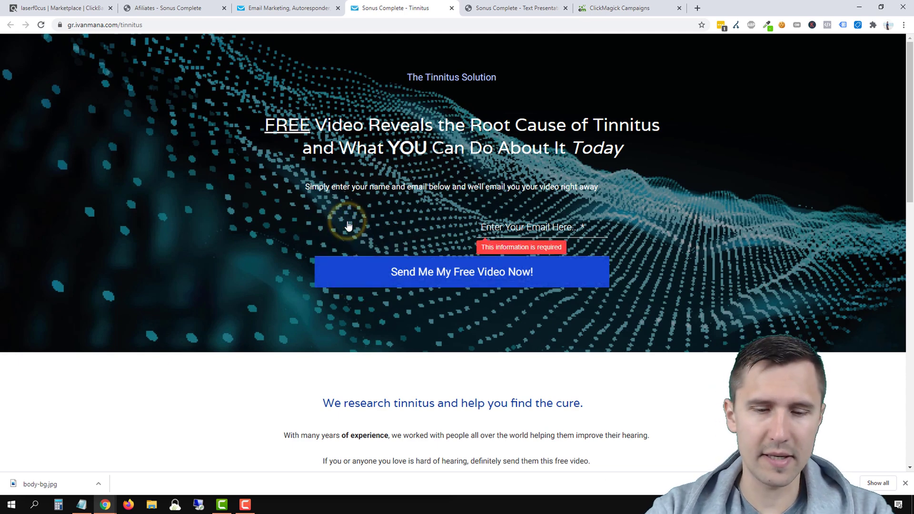
pyautogui.write('ivan')
pyautogui.press('Tab')
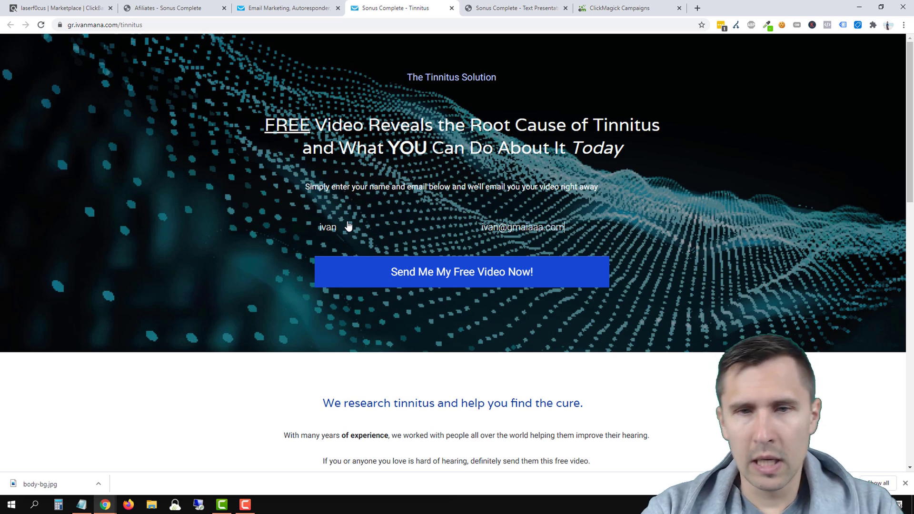
pyautogui.click(344, 272)
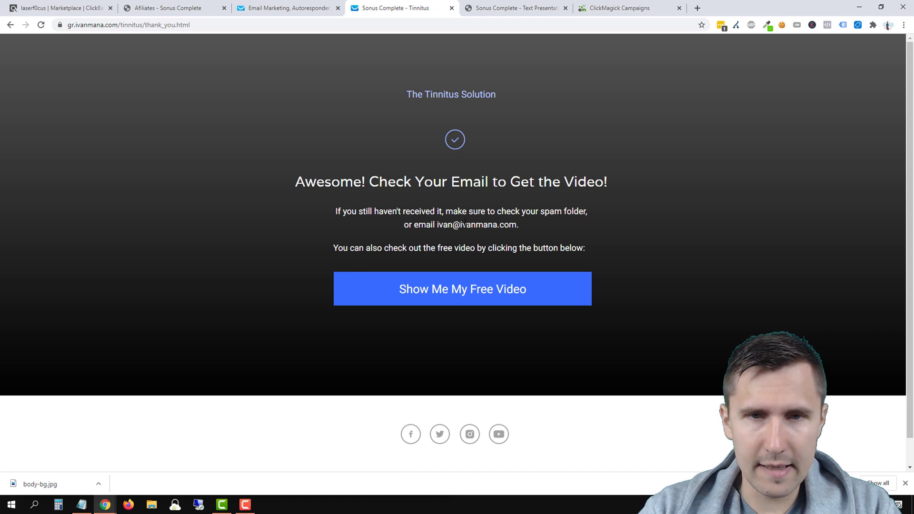
# Step: Open the free video from the thank-you page, then close the test tabs
pyautogui.scroll(-1, 421, 252)
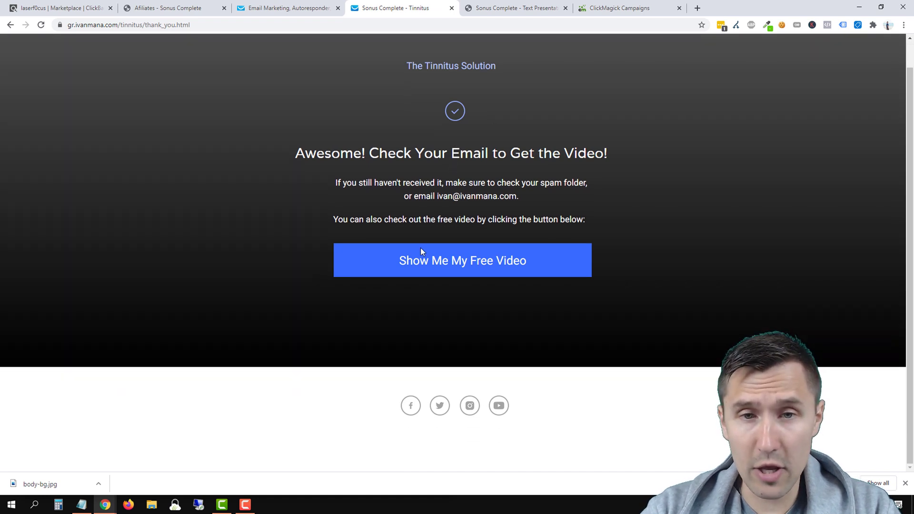
pyautogui.click(367, 262)
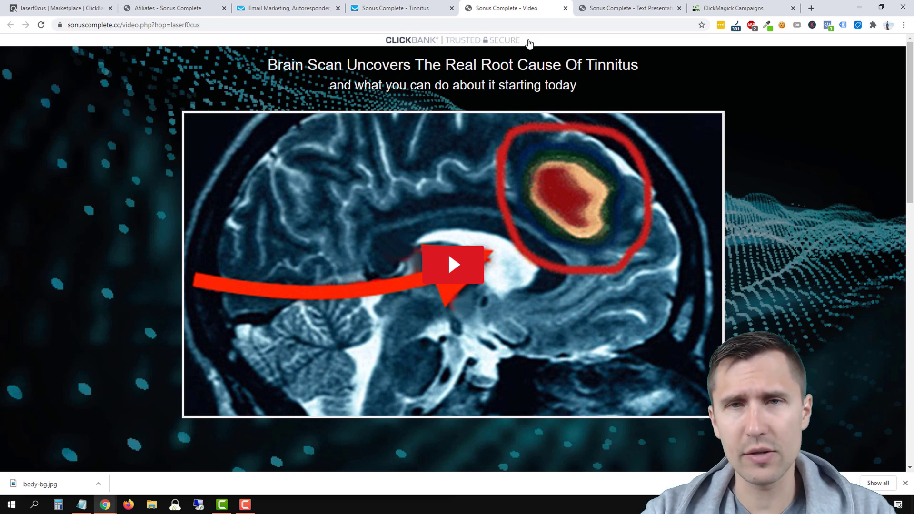
pyautogui.click(565, 8)
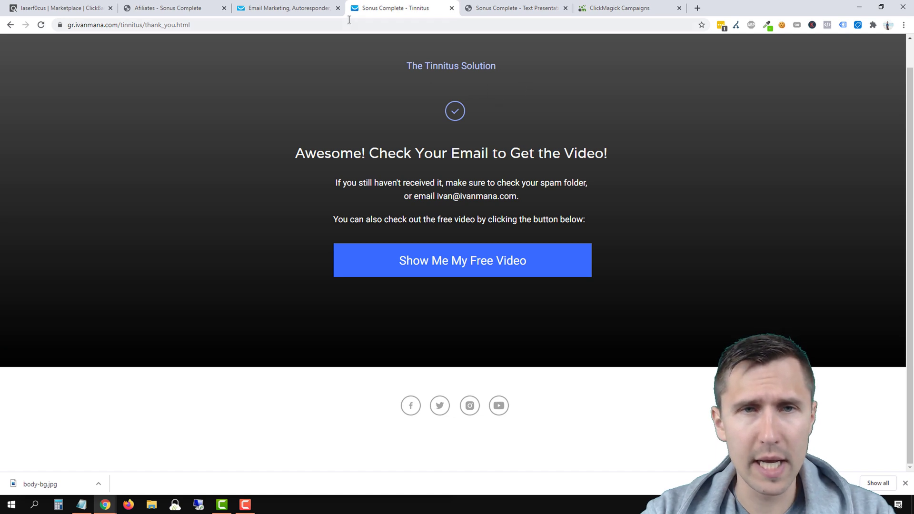
pyautogui.click(451, 8)
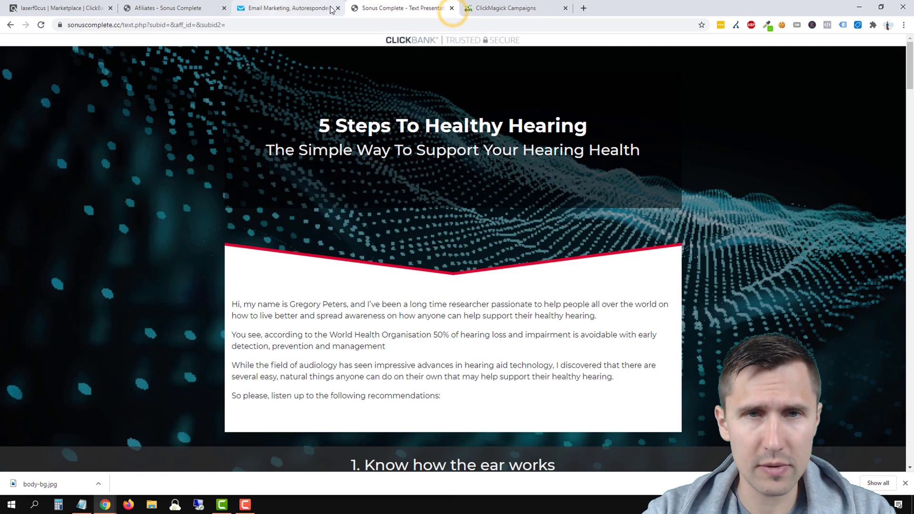
pyautogui.moveTo(424, 5); pyautogui.dragTo(309, 6)
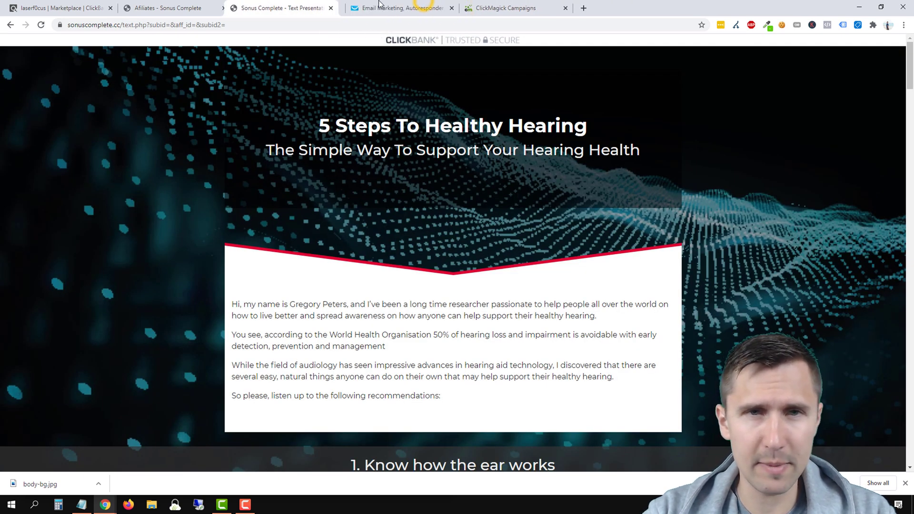
pyautogui.click(403, 8)
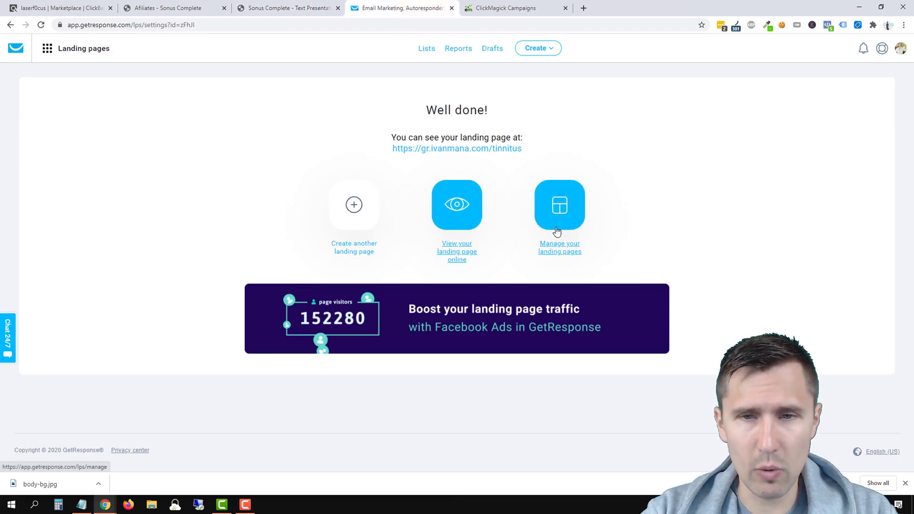
# Step: Choose Edit page for Sonus Complete - Tinnitus in the landing page list, then go to ClickMagick Campaigns
pyautogui.click(558, 212)
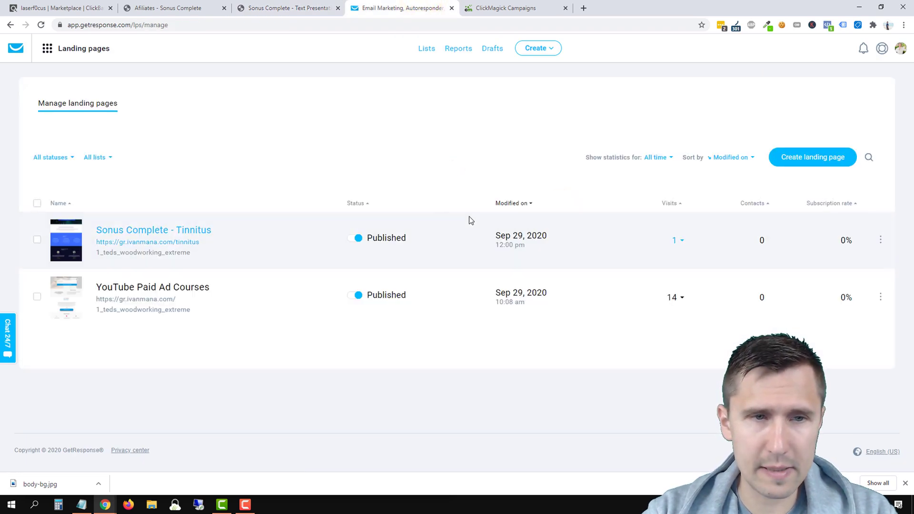
pyautogui.click(881, 239)
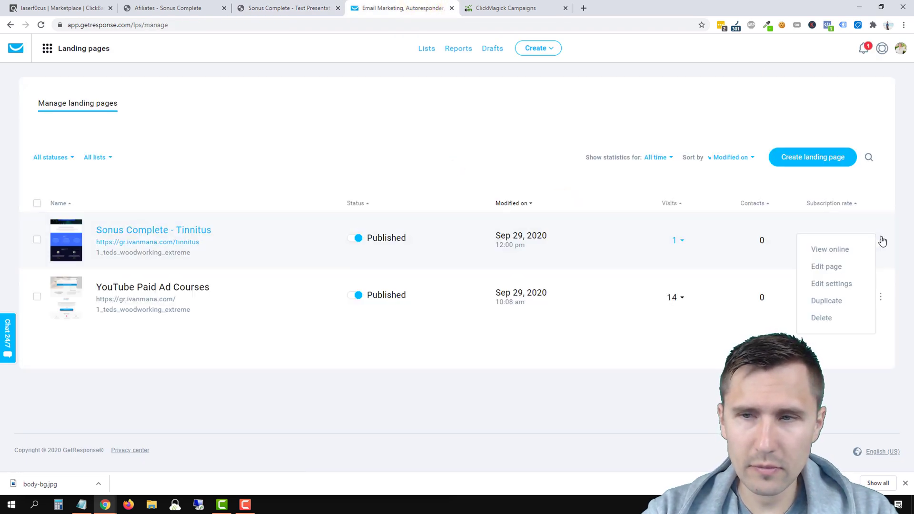
pyautogui.click(830, 267)
pyautogui.click(506, 8)
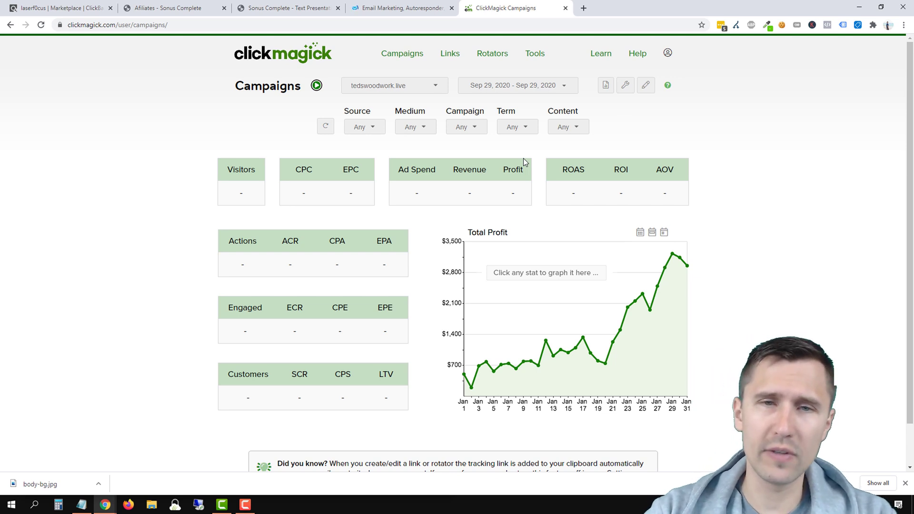
# Step: Copy the Click Tracking Code from ClickMagick's Campaigns > Website Code and return to GetResponse
pyautogui.click(624, 88)
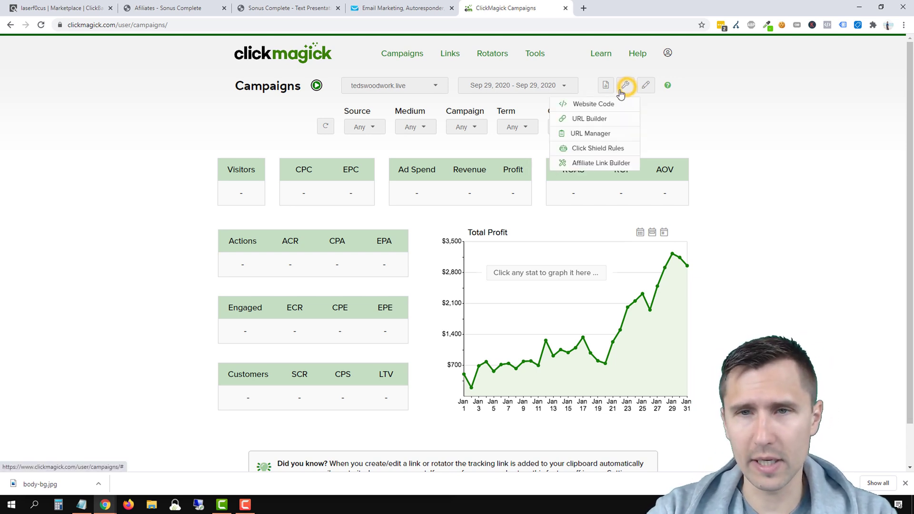
pyautogui.click(590, 102)
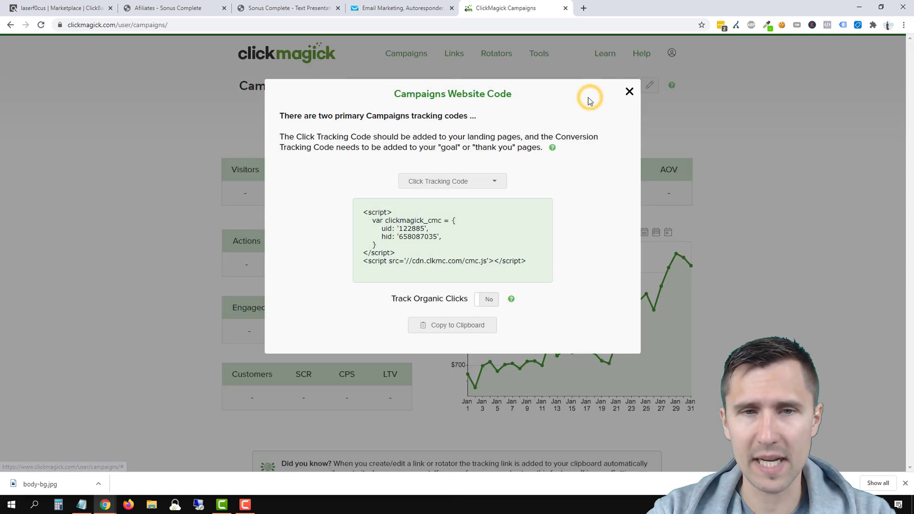
pyautogui.click(426, 328)
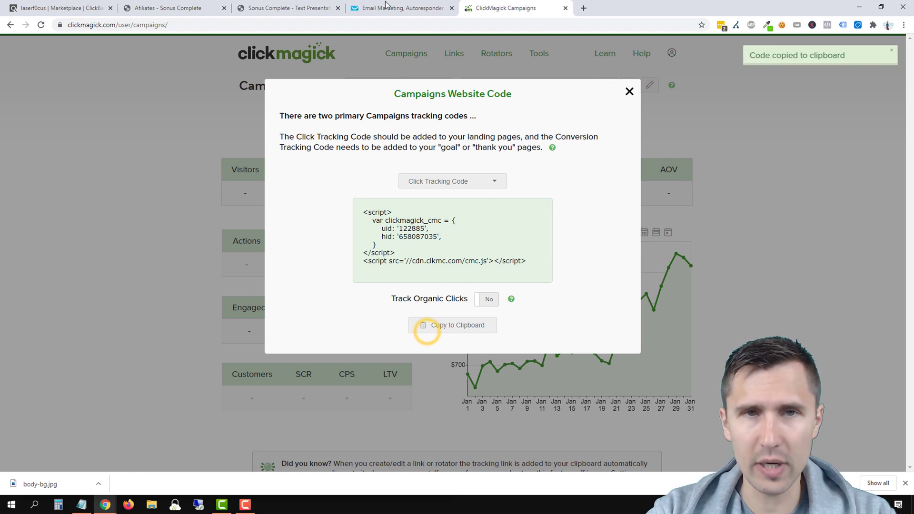
pyautogui.click(387, 7)
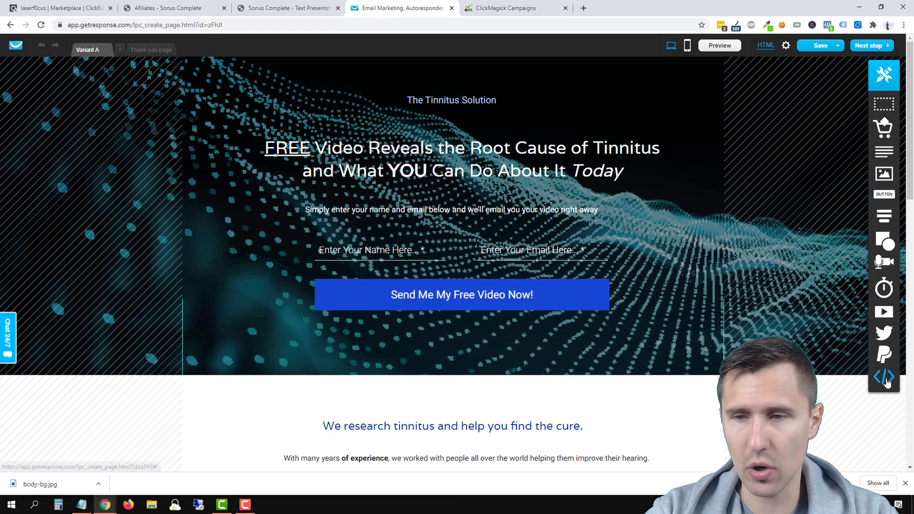
# Step: Add a custom code block holding the pasted click tracking script below the signup form
pyautogui.moveTo(888, 383); pyautogui.dragTo(557, 341)
pyautogui.click(264, 210)
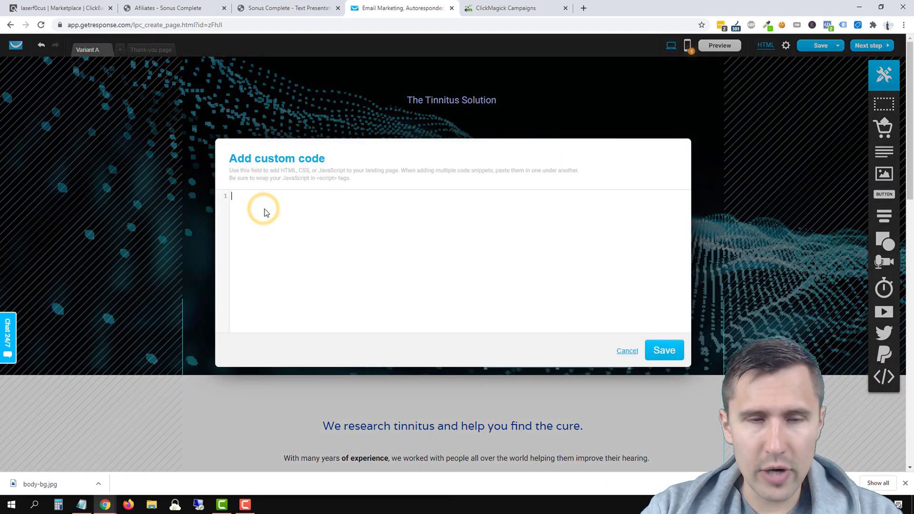
pyautogui.hotkey('ctrl', 'v')
pyautogui.click(664, 350)
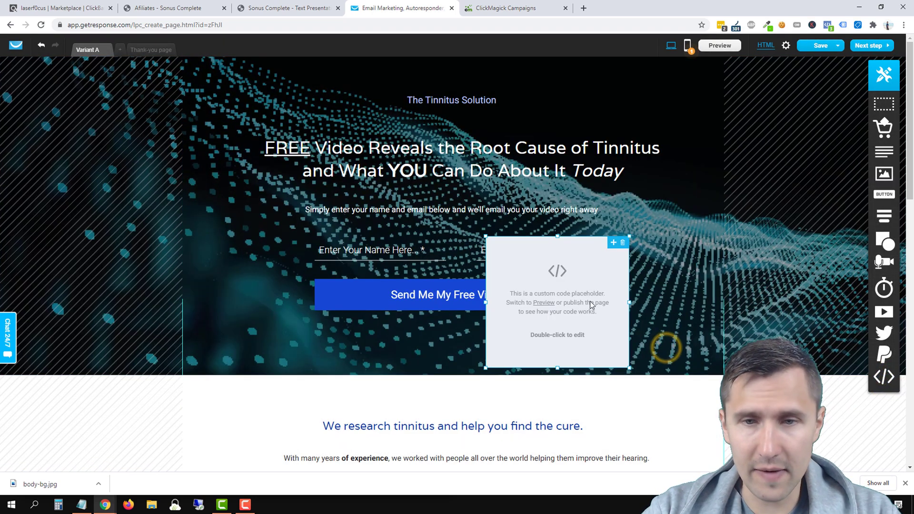
pyautogui.moveTo(589, 300); pyautogui.dragTo(266, 235)
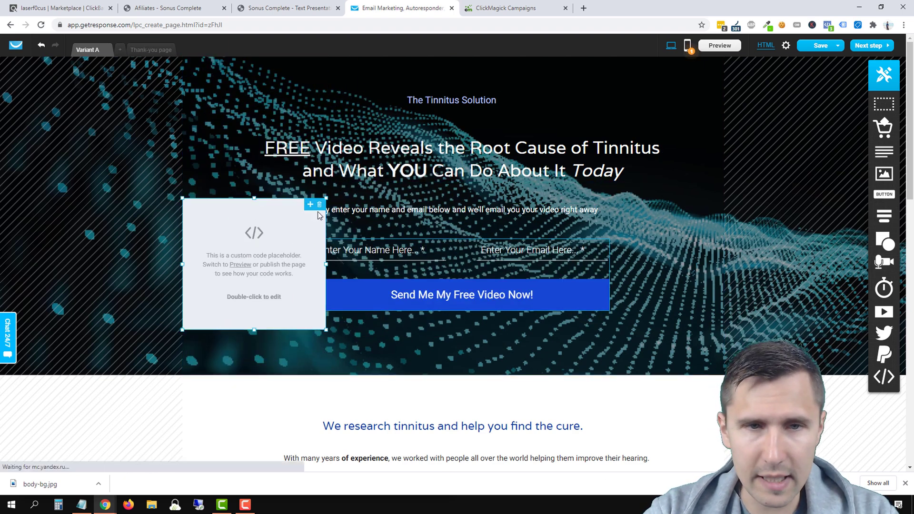
pyautogui.moveTo(310, 212); pyautogui.dragTo(220, 341)
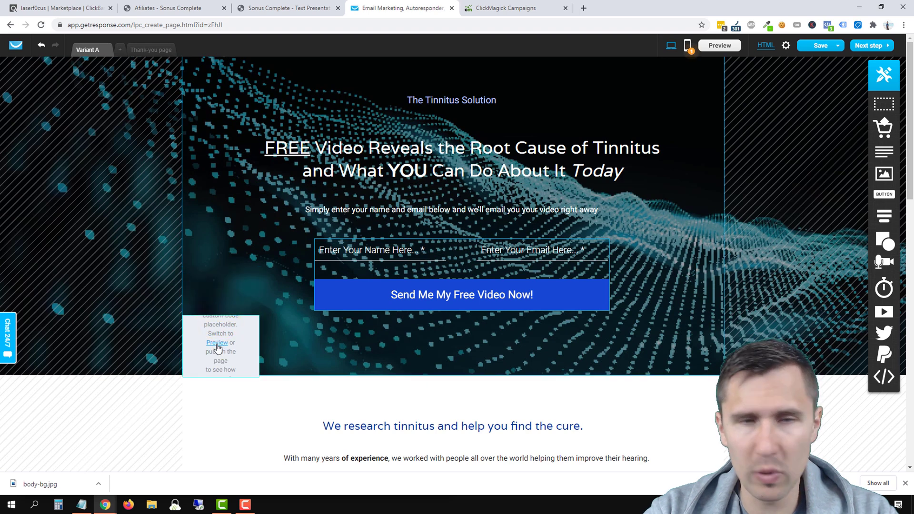
pyautogui.click(218, 337)
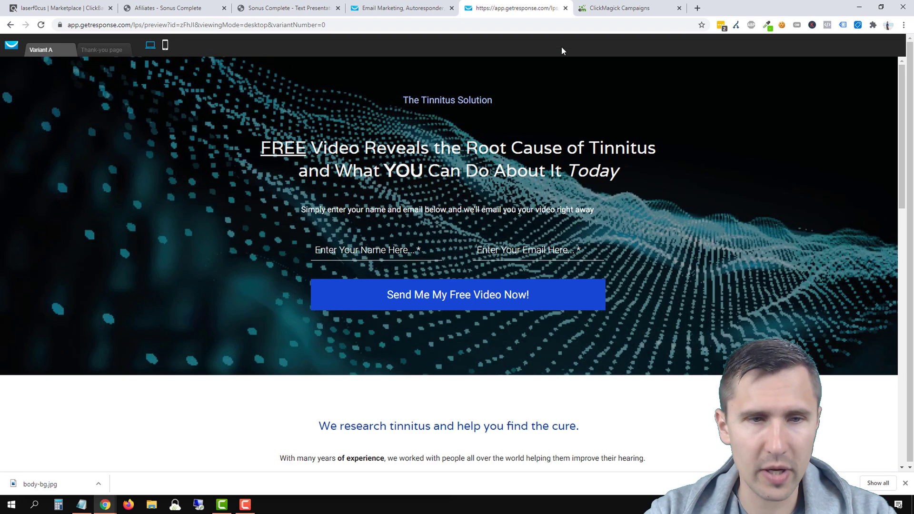
pyautogui.click(567, 8)
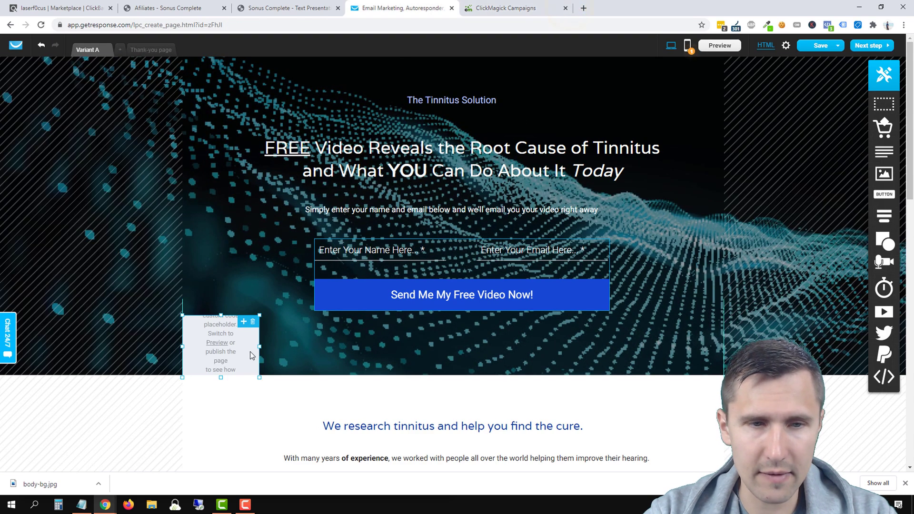
# Step: Move the code block over the headline, save the landing page, and check the preview
pyautogui.moveTo(245, 353); pyautogui.dragTo(456, 162)
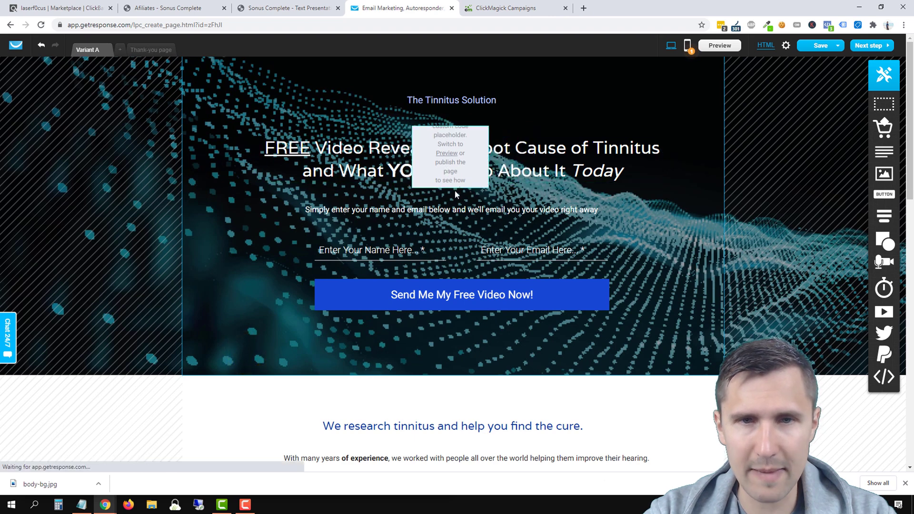
pyautogui.click(437, 170)
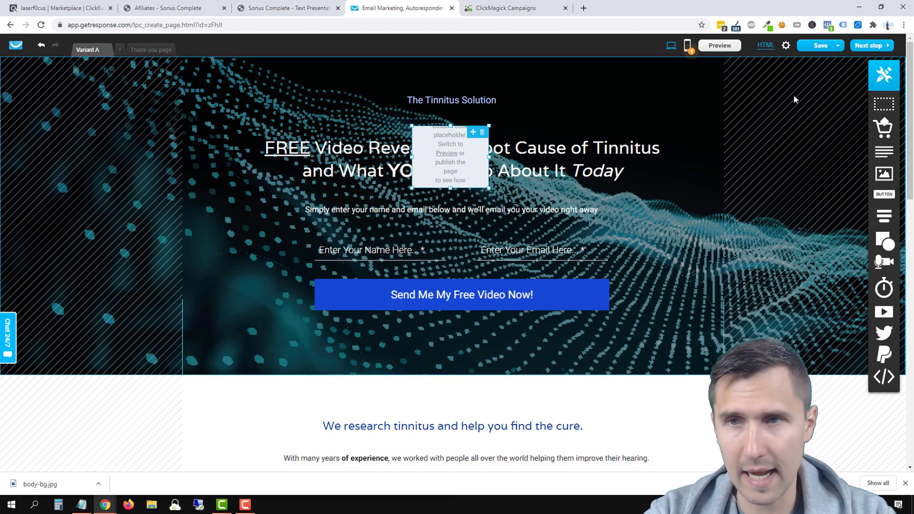
pyautogui.click(834, 48)
pyautogui.click(812, 59)
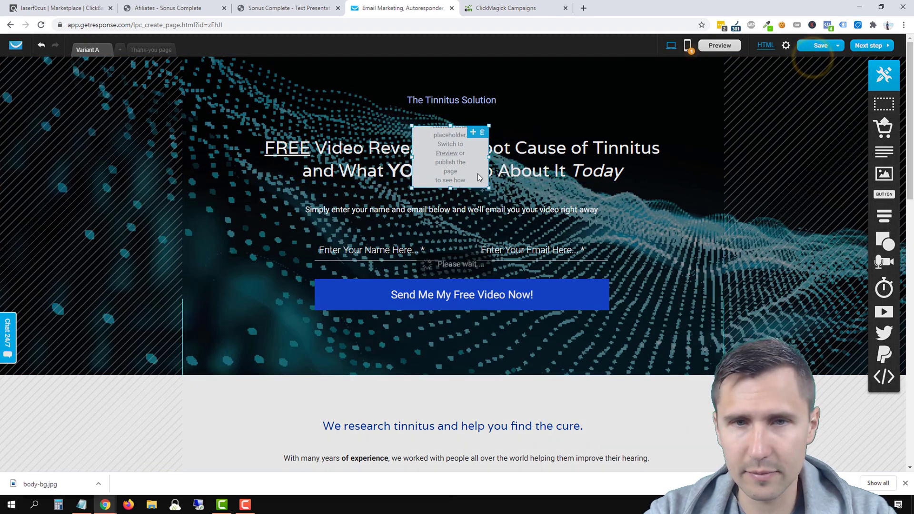
pyautogui.click(446, 154)
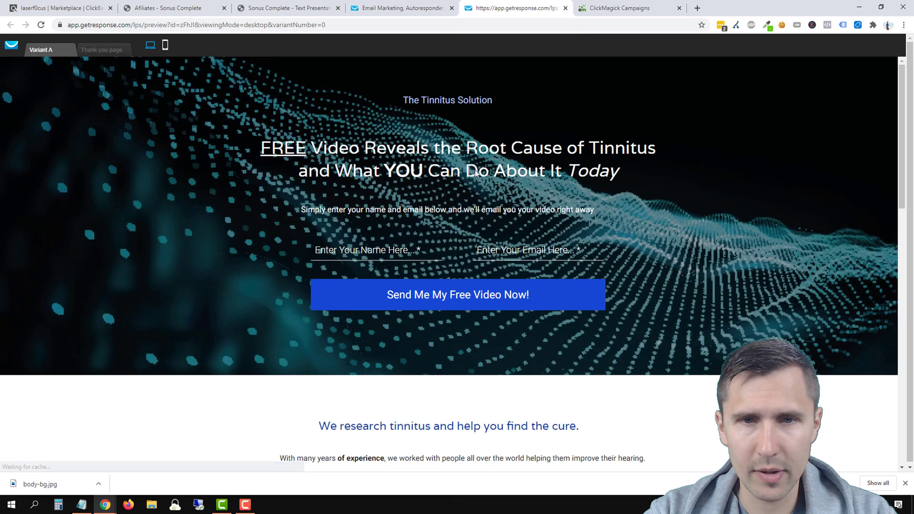
pyautogui.click(566, 8)
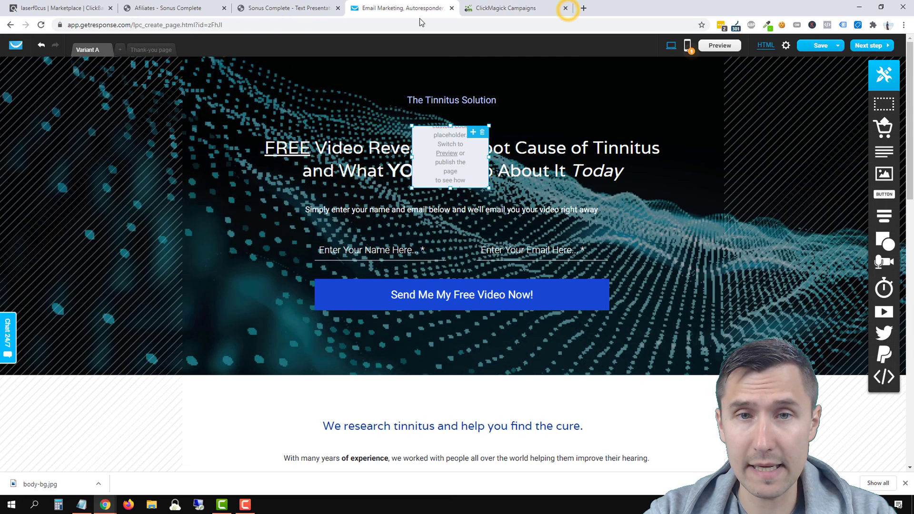
# Step: Add a custom code block to the Thank-you page and open its code editor
pyautogui.click(146, 50)
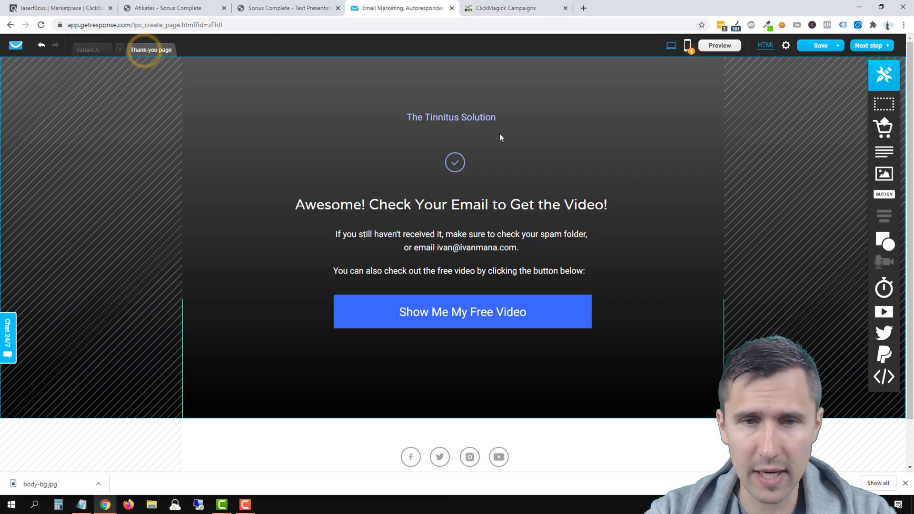
pyautogui.moveTo(883, 377); pyautogui.dragTo(598, 341)
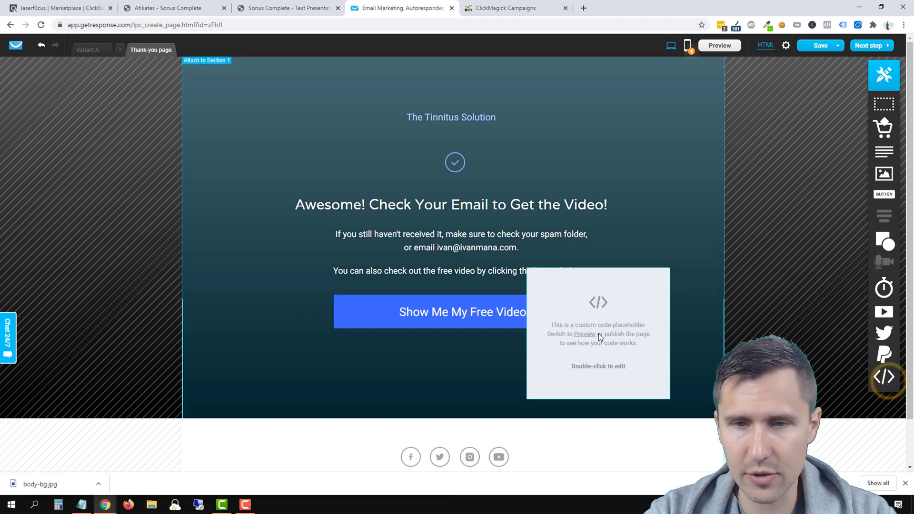
pyautogui.doubleClick(597, 341)
# Step: Copy ClickMagick's Conversion Tracking Code, then bring up the paste option in the block's code field
pyautogui.click(485, 8)
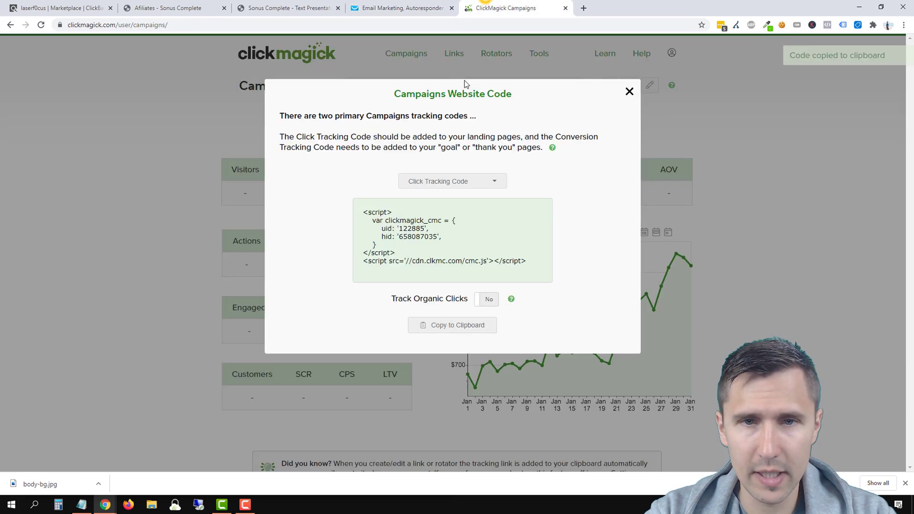
pyautogui.click(449, 181)
pyautogui.click(435, 201)
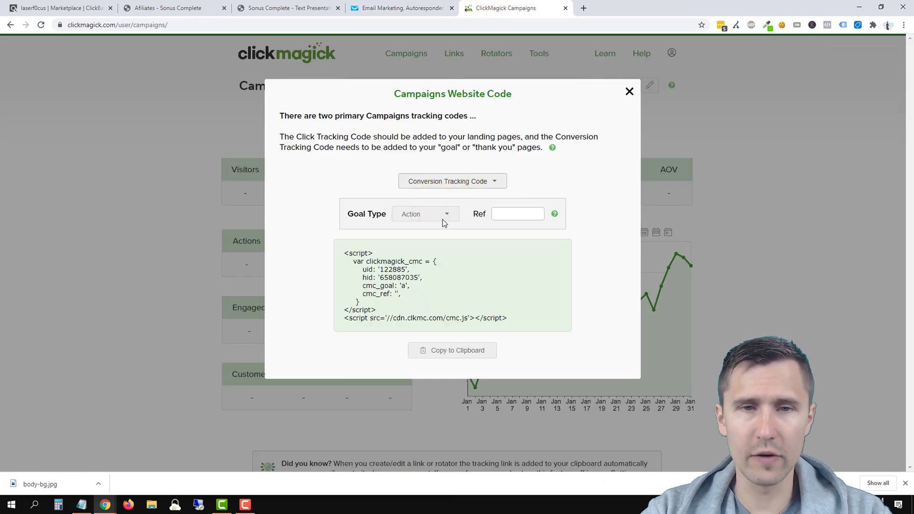
pyautogui.click(434, 357)
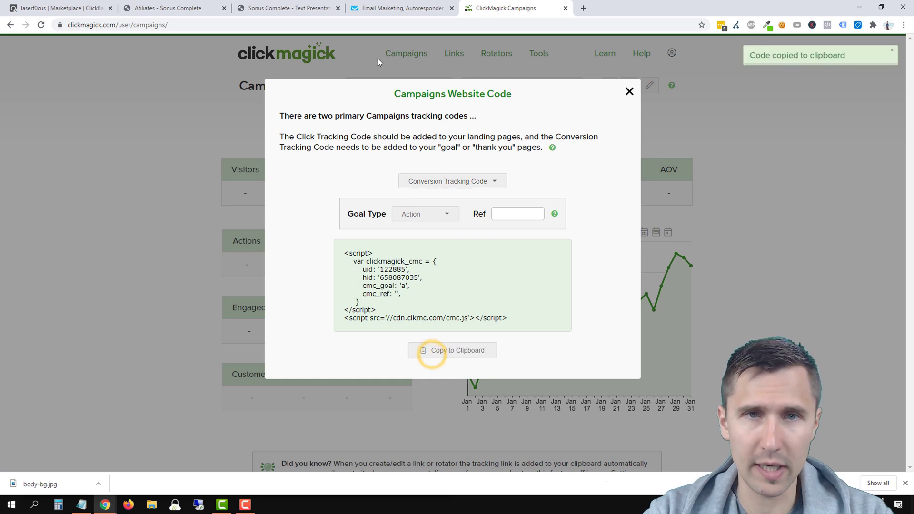
pyautogui.click(391, 8)
pyautogui.rightClick(282, 210)
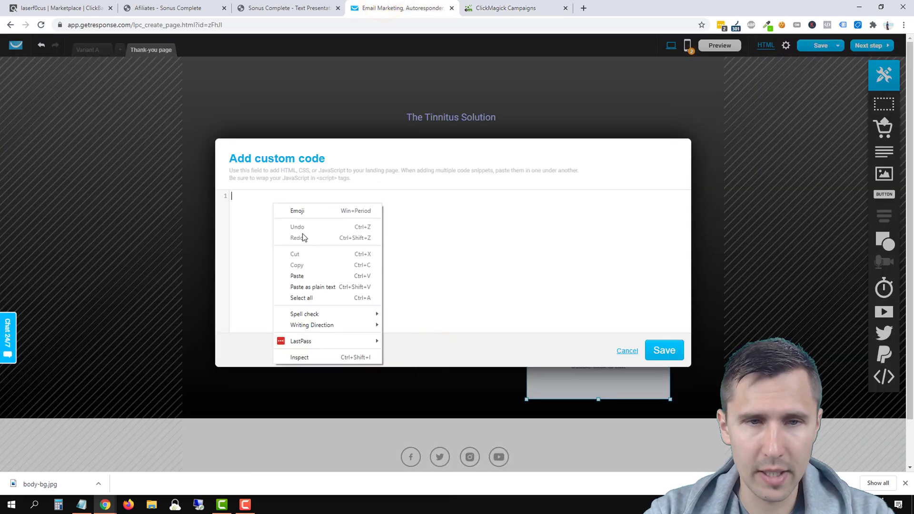
# Step: Paste the conversion tracking script, save the block, and place it small at the lower left beside the button
pyautogui.click(297, 277)
pyautogui.click(664, 351)
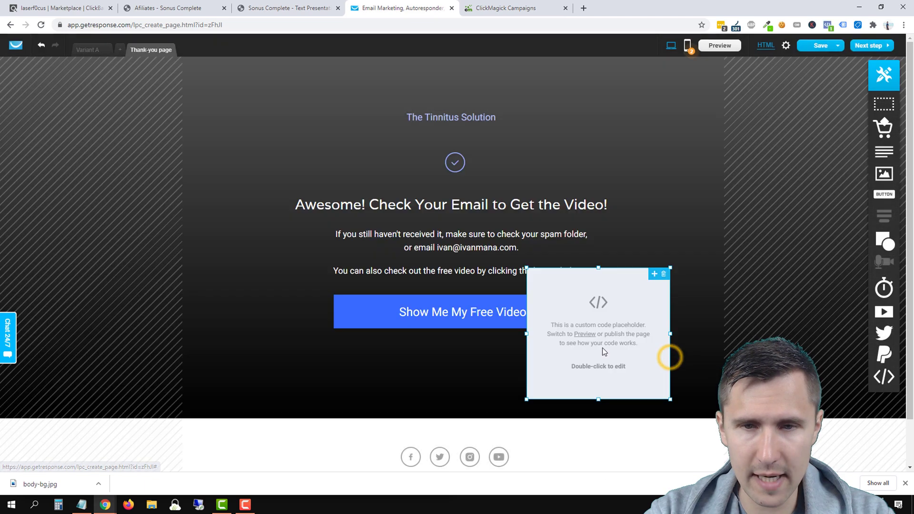
pyautogui.moveTo(569, 345); pyautogui.dragTo(357, 192)
pyautogui.moveTo(459, 237); pyautogui.dragTo(635, 363)
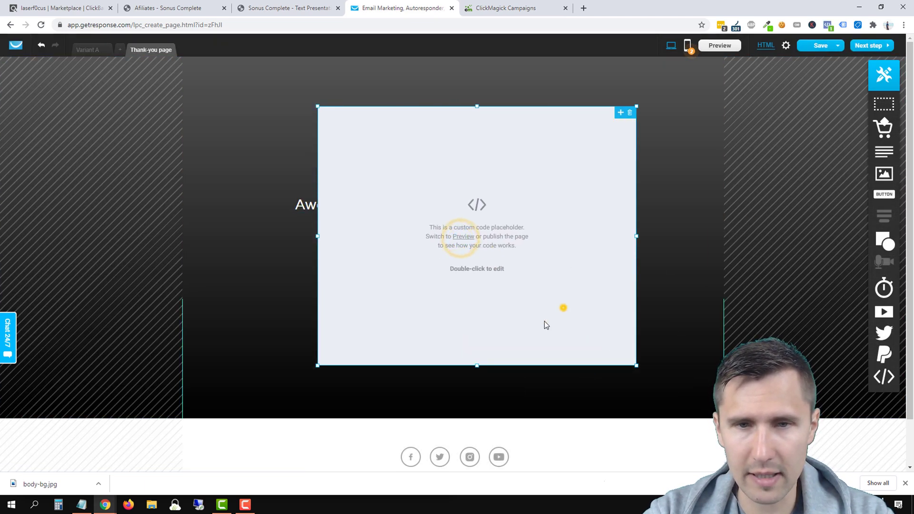
pyautogui.moveTo(563, 307); pyautogui.dragTo(547, 343)
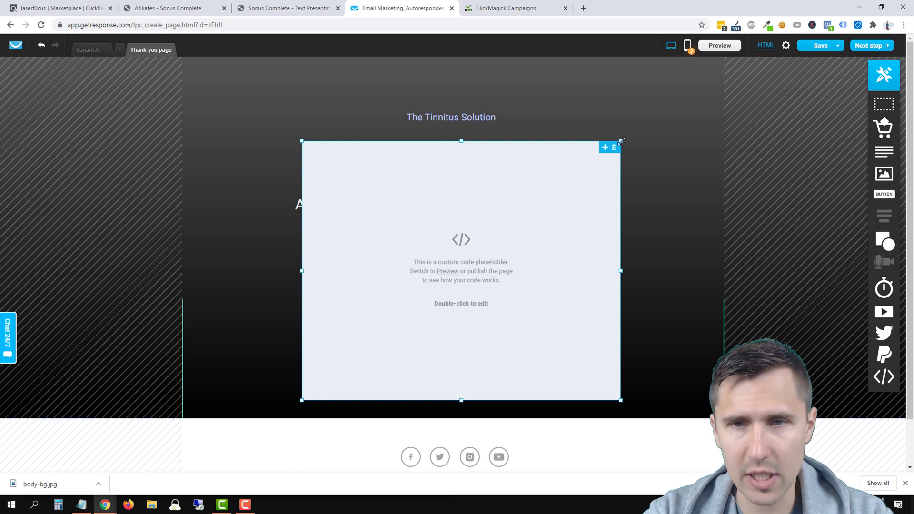
pyautogui.moveTo(620, 140); pyautogui.dragTo(420, 294)
pyautogui.moveTo(395, 367); pyautogui.dragTo(291, 376)
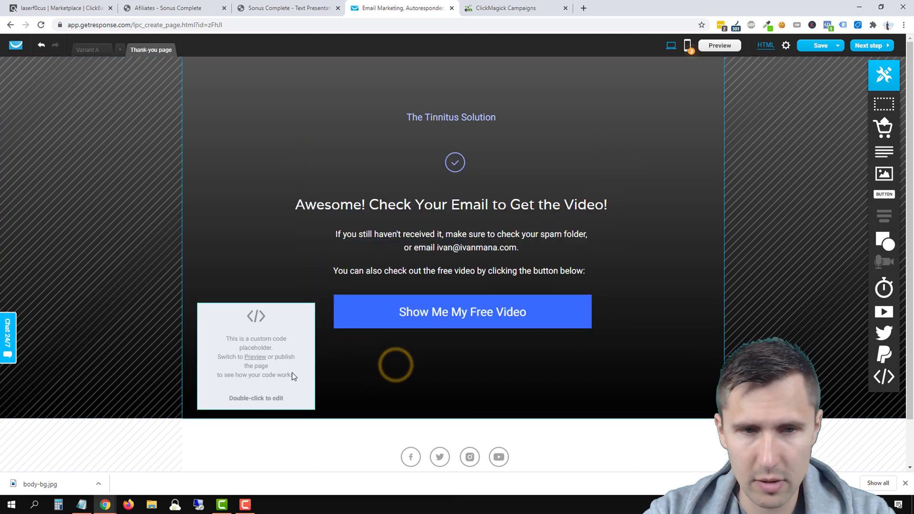
# Step: Preview the thank-you page, then save it
pyautogui.click(712, 46)
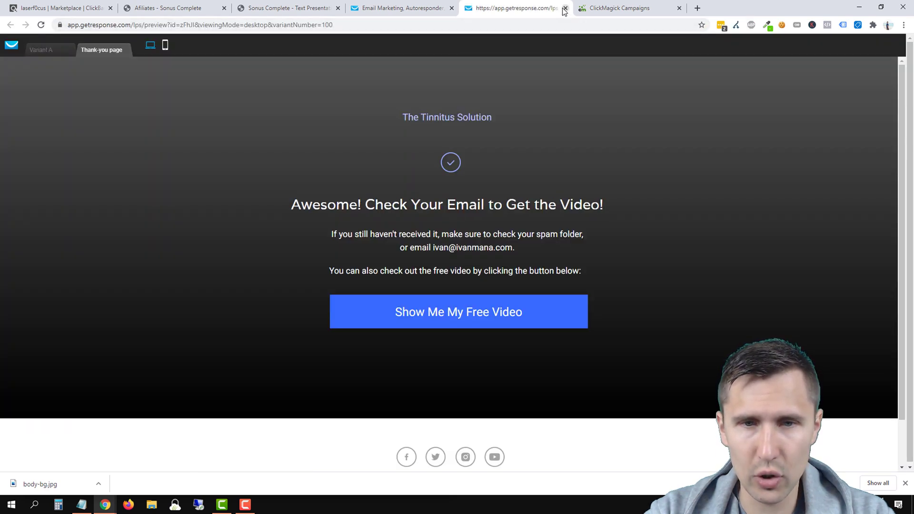
pyautogui.click(564, 9)
pyautogui.moveTo(834, 47)
pyautogui.click(810, 60)
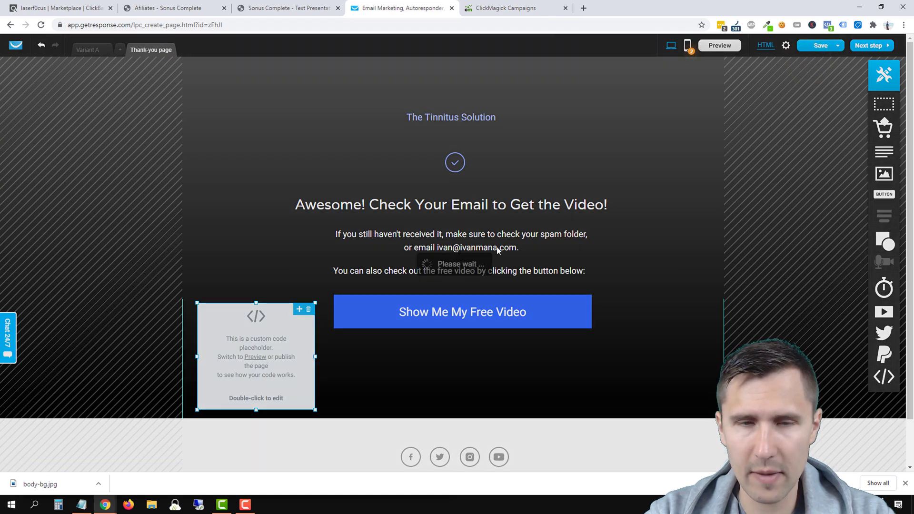
pyautogui.click(536, 307)
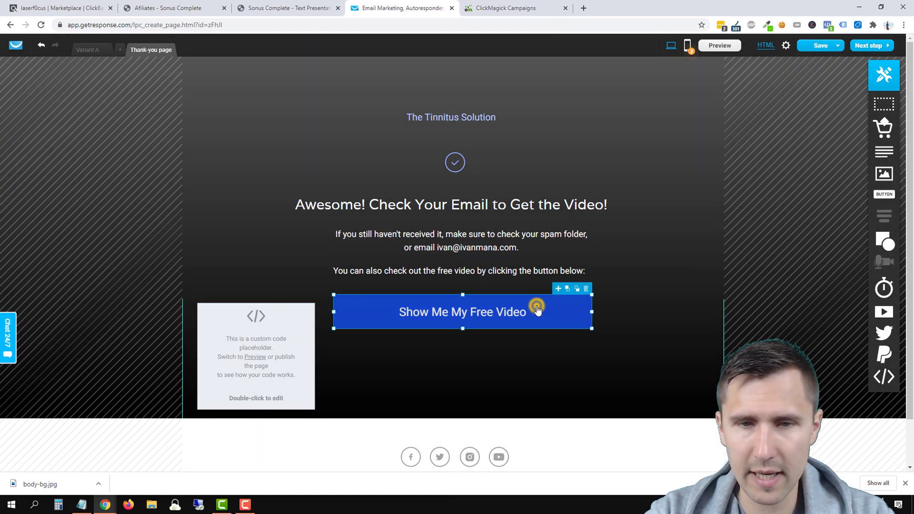
pyautogui.click(535, 307)
pyautogui.click(510, 277)
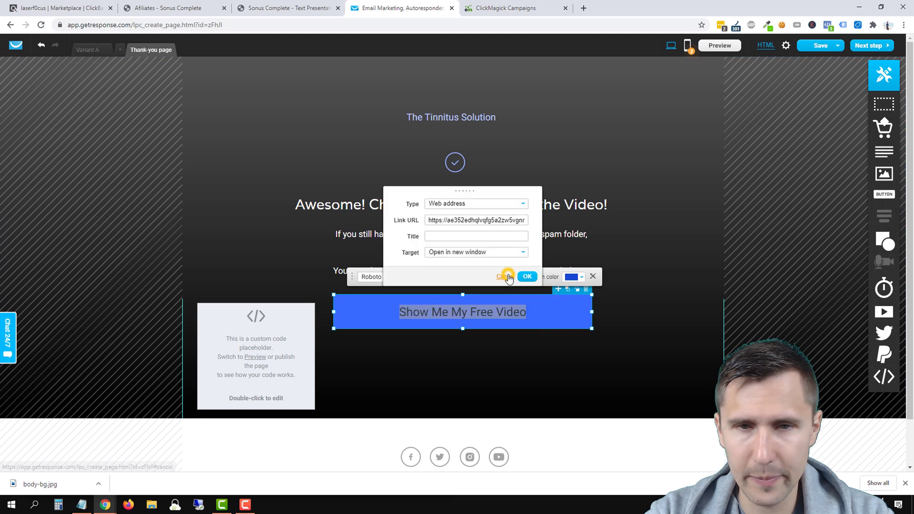
pyautogui.moveTo(477, 220); pyautogui.dragTo(552, 237)
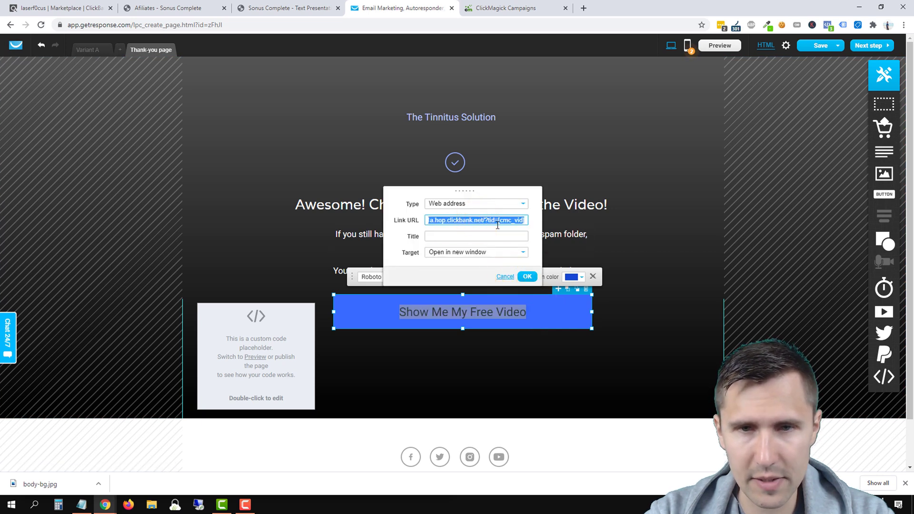
pyautogui.click(502, 277)
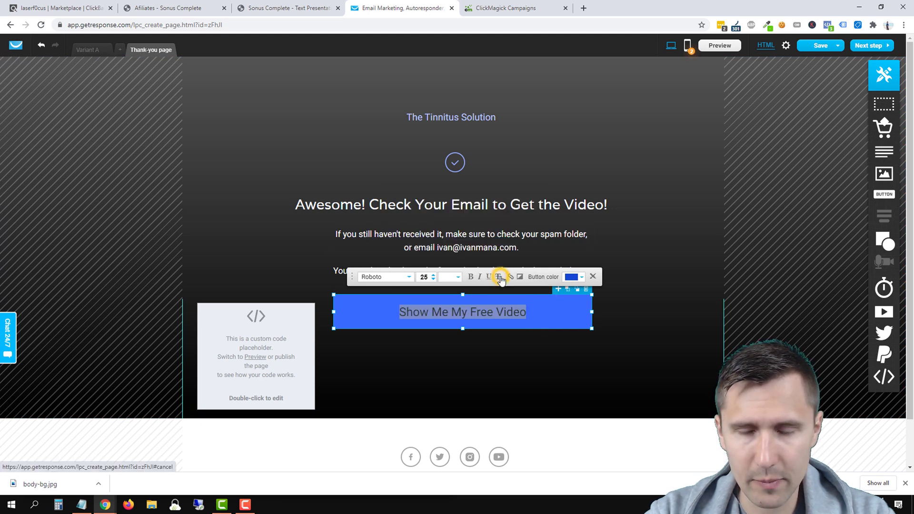
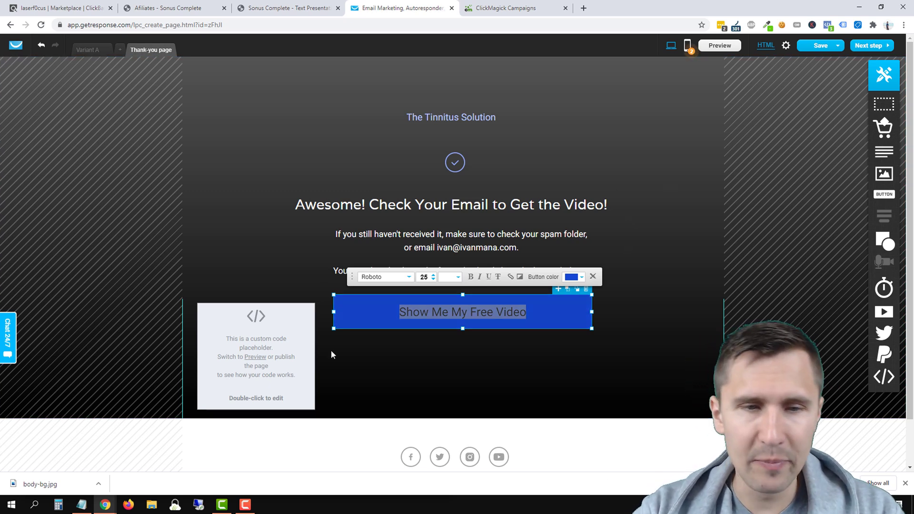
# Step: Publish the Sonus Complete - Tinnitus landing page and load gr.ivanmana.com/tinnitus live in a new tab
pyautogui.click(876, 46)
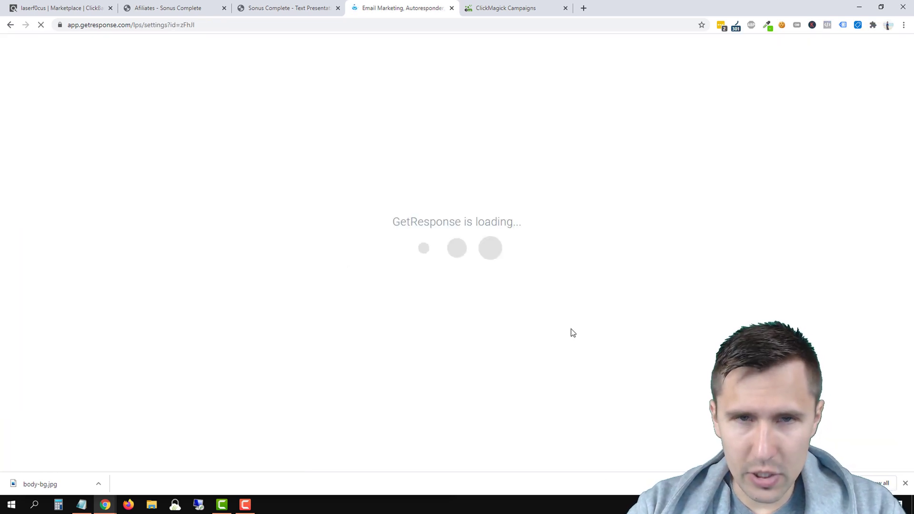
pyautogui.scroll(-10, 547, 323)
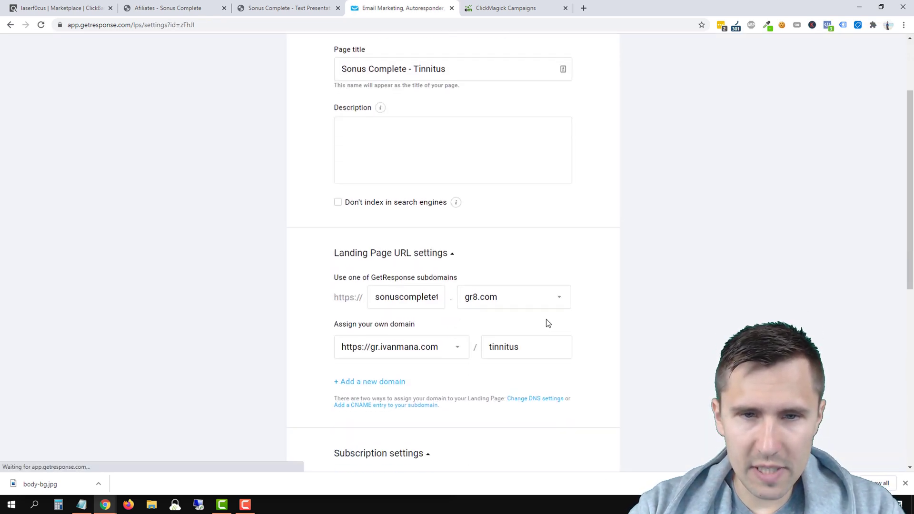
pyautogui.click(547, 391)
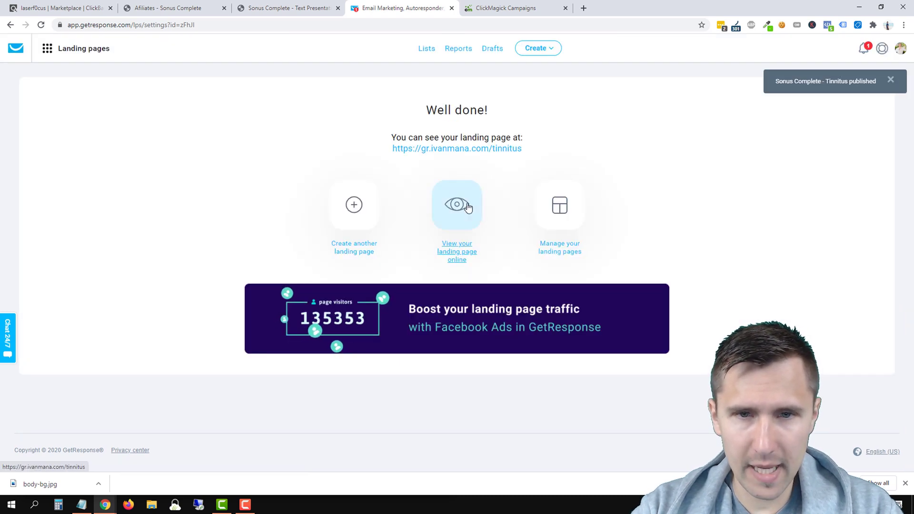
pyautogui.click(458, 204)
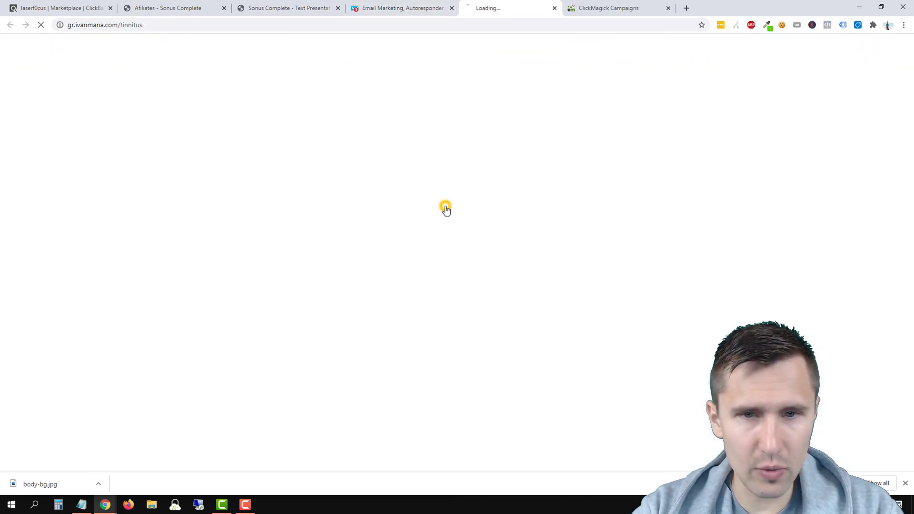
# Step: Copy the tinnitus landing page address and open ClickMagick's Campaign URL Builder
pyautogui.click(142, 25)
pyautogui.rightClick(123, 25)
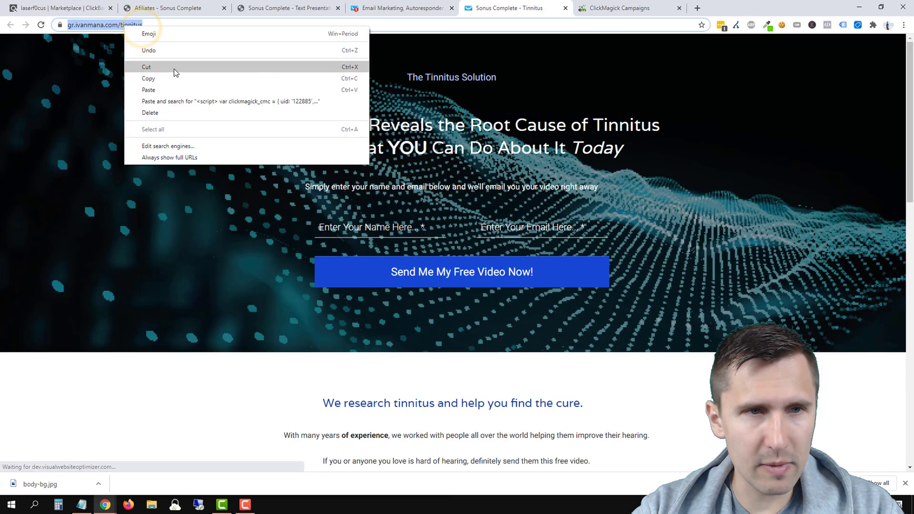
pyautogui.click(150, 77)
pyautogui.click(597, 4)
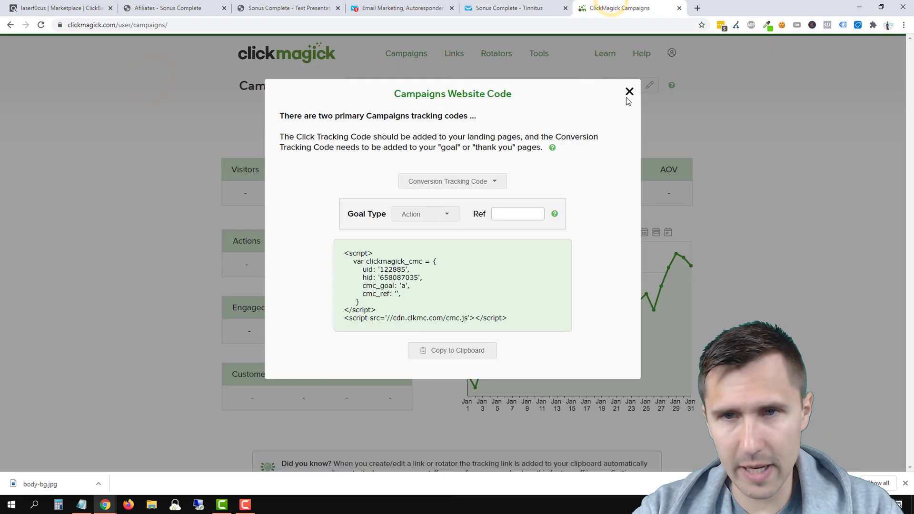
pyautogui.click(629, 91)
pyautogui.click(629, 85)
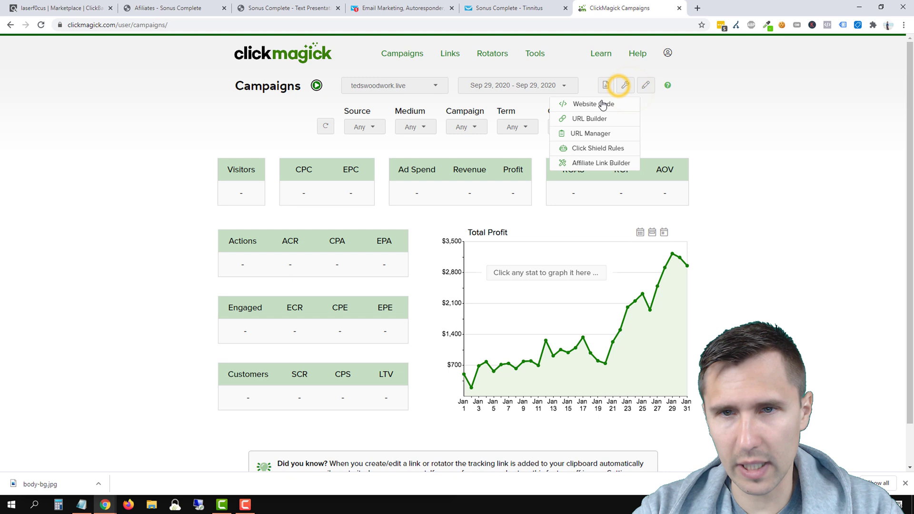
pyautogui.click(579, 120)
# Step: Replace the old sonuscomplete destination URL with the copied /tinnitus landing page address
pyautogui.click(406, 136)
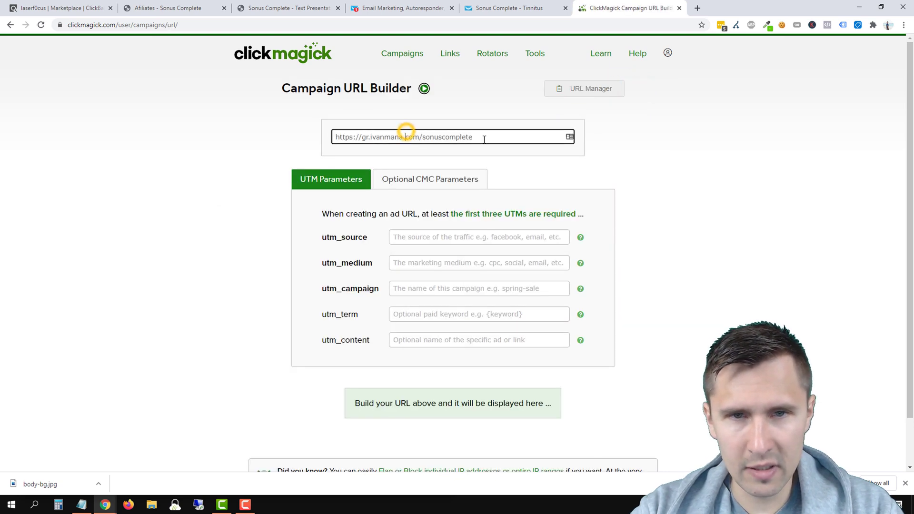
pyautogui.moveTo(484, 138); pyautogui.dragTo(378, 138)
pyautogui.press('BackSpace')
pyautogui.rightClick(393, 143)
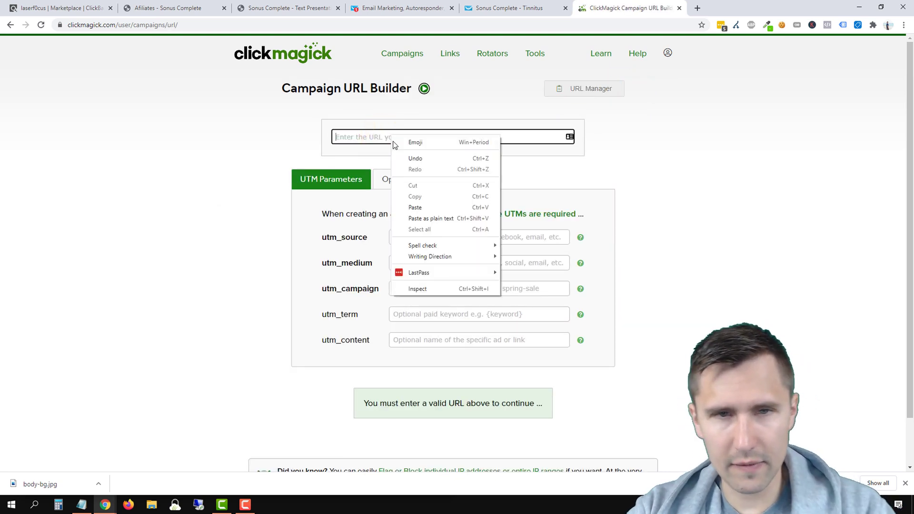
pyautogui.click(413, 207)
# Step: Set utm_source to google, utm_medium to search and utm_campaign to sonuscomplete
pyautogui.click(423, 241)
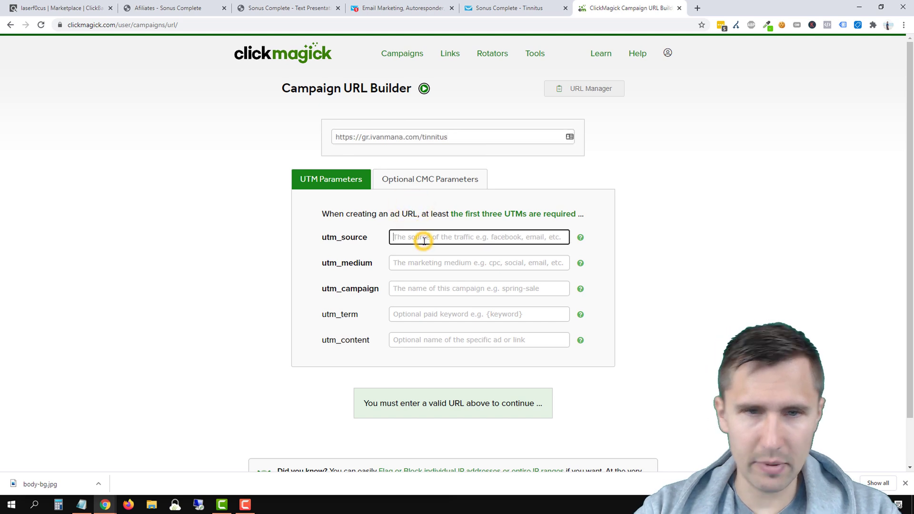
pyautogui.write('google')
pyautogui.press('Tab')
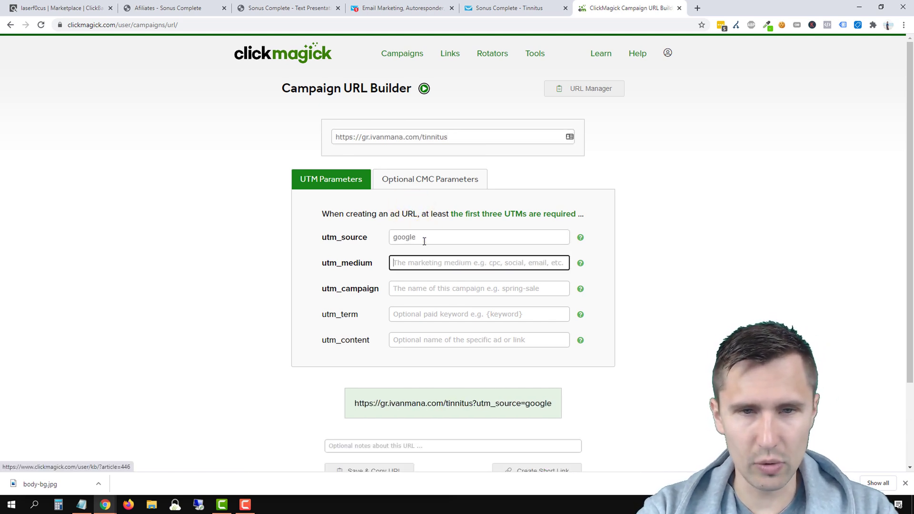
pyautogui.write('search')
pyautogui.press('Tab')
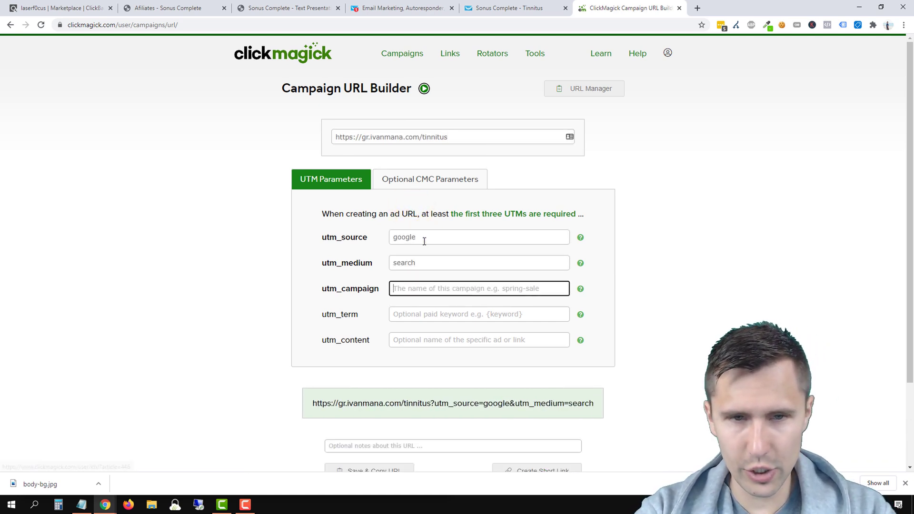
pyautogui.write('tinnitus')
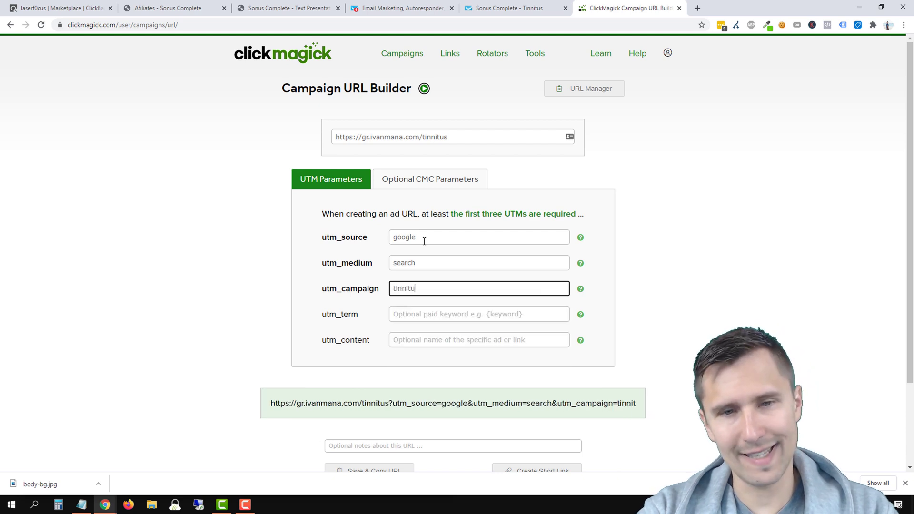
pyautogui.press('BackSpace')
pyautogui.press('BackSpace')
pyautogui.press('BackSpace')
pyautogui.press('BackSpace')
pyautogui.press('BackSpace')
pyautogui.write('sonu')
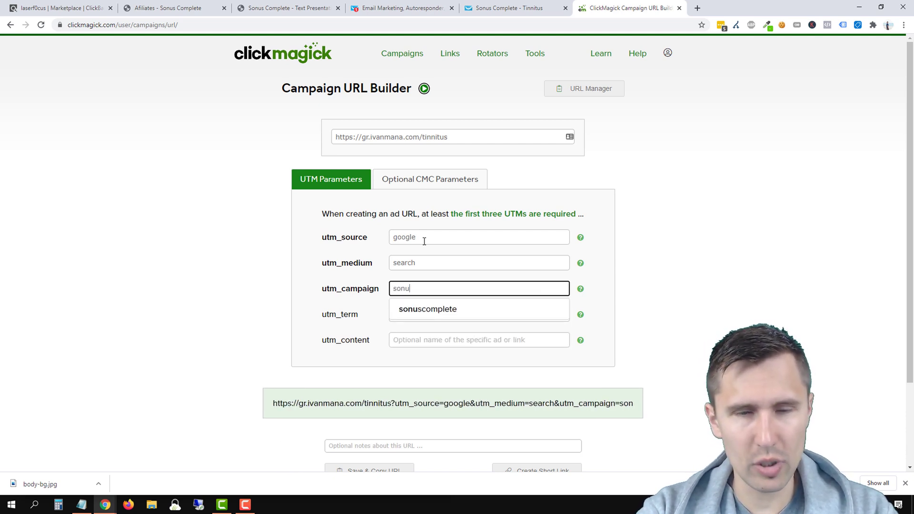
pyautogui.write('scomplete')
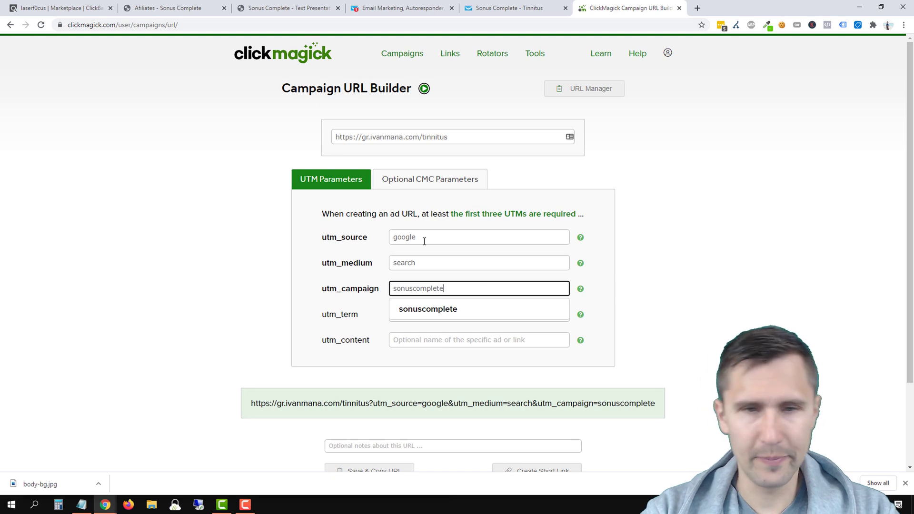
pyautogui.click(96, 283)
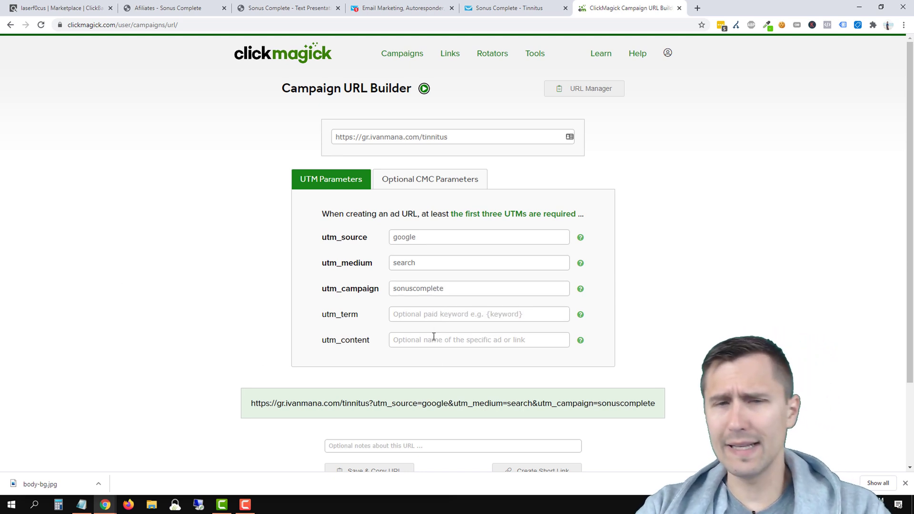
# Step: Save and copy the tagged URL, then load it in a new browser tab
pyautogui.scroll(-2, 373, 386)
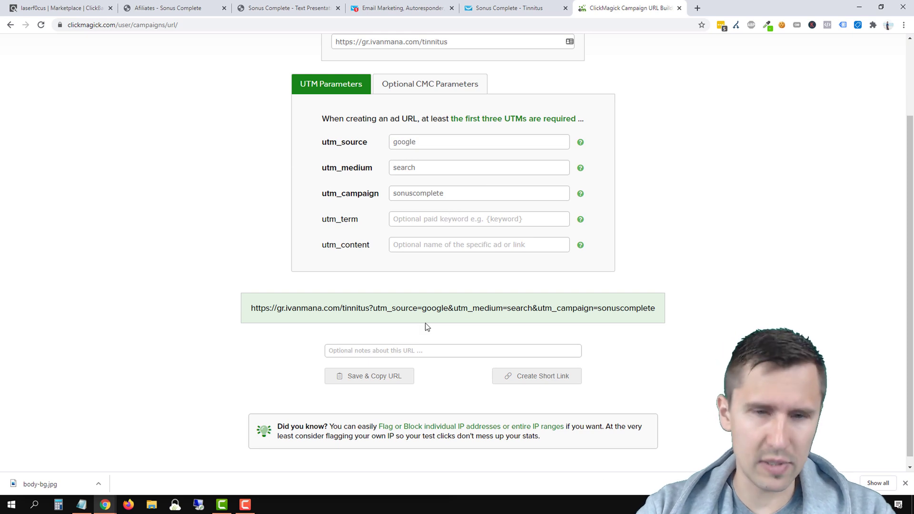
pyautogui.click(345, 385)
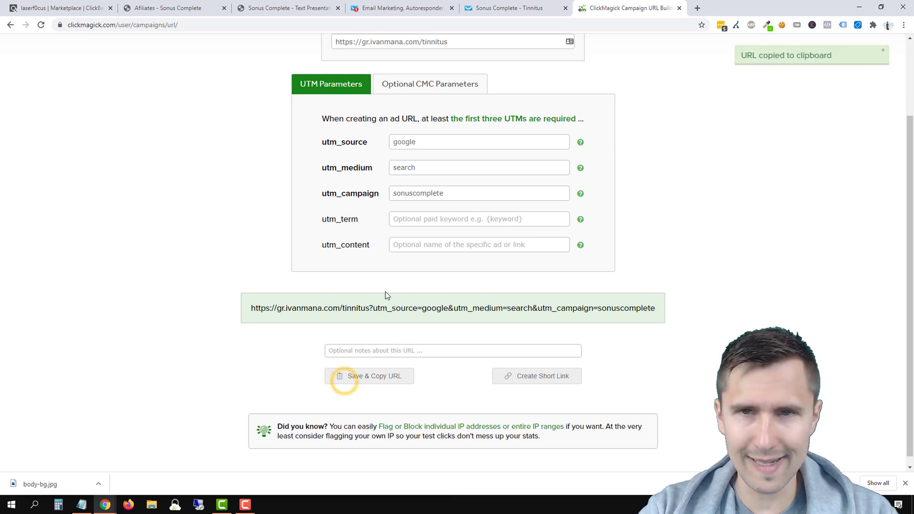
pyautogui.hotkey('ctrl', 't')
pyautogui.hotkey('ctrl', 'v')
pyautogui.press('Return')
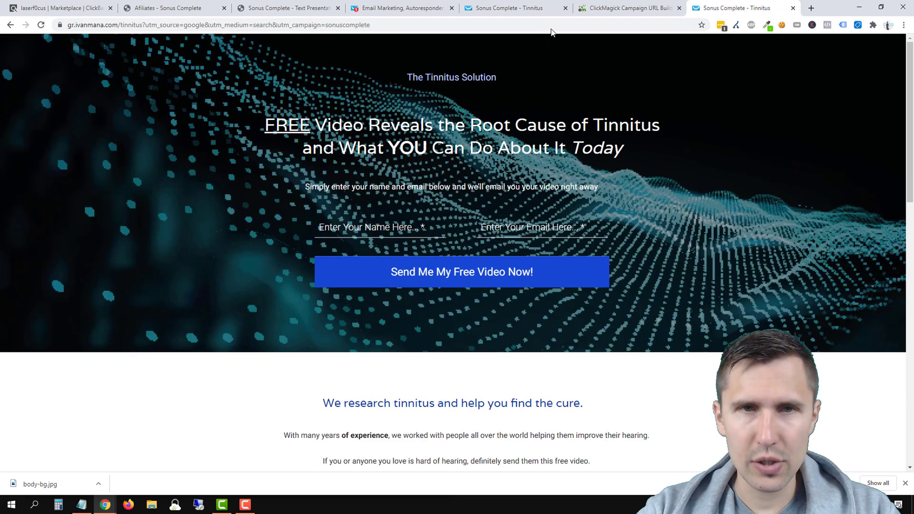
# Step: Check the ClickMagick campaigns dashboard, where the Actions stats are still empty
pyautogui.click(604, 8)
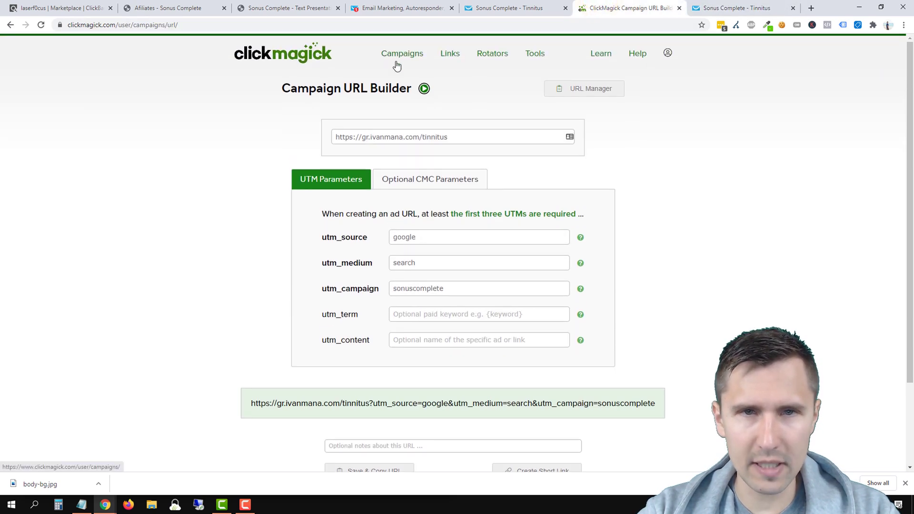
pyautogui.click(394, 55)
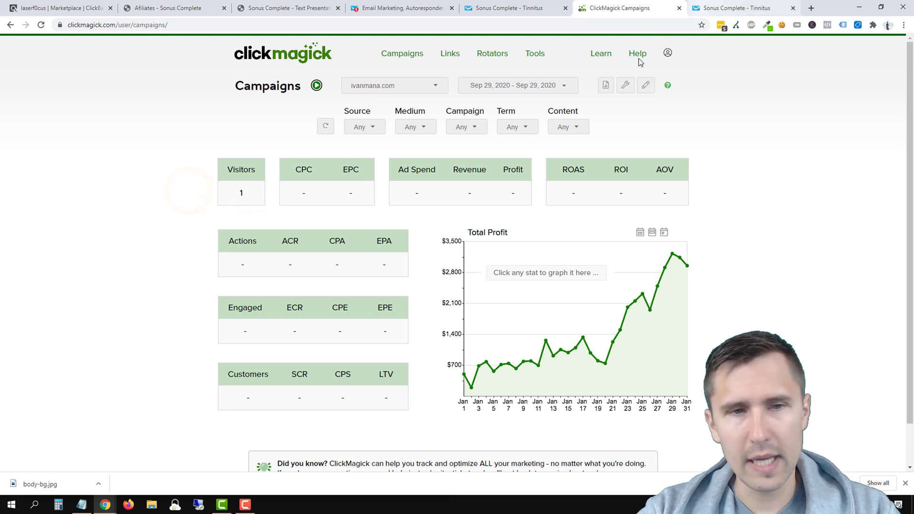
pyautogui.moveTo(239, 267); pyautogui.dragTo(397, 264)
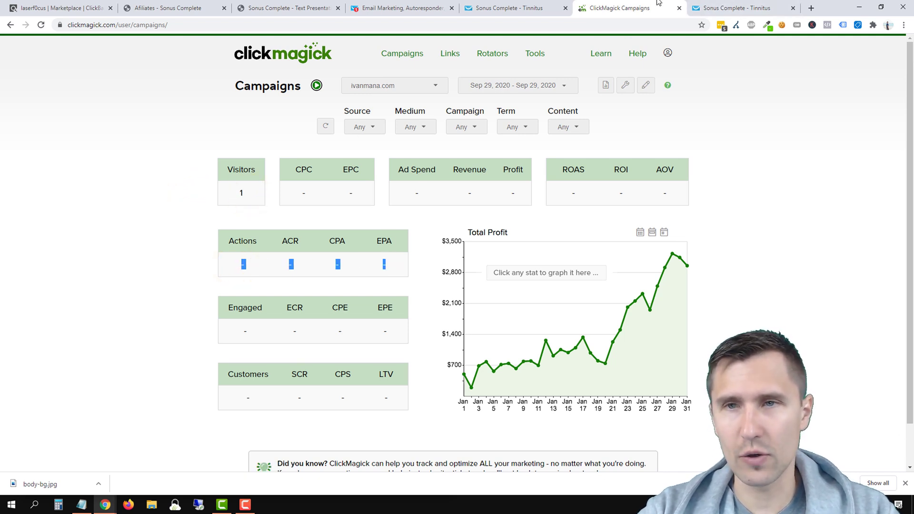
# Step: Submit a test sign-up on the tagged landing page form with a test name and email
pyautogui.click(733, 8)
pyautogui.click(343, 222)
pyautogui.write('ivan')
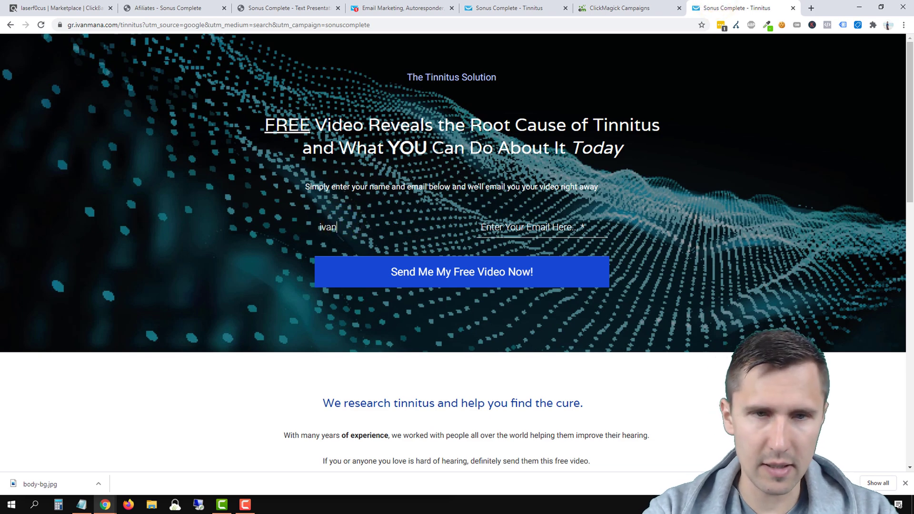
pyautogui.press('Tab')
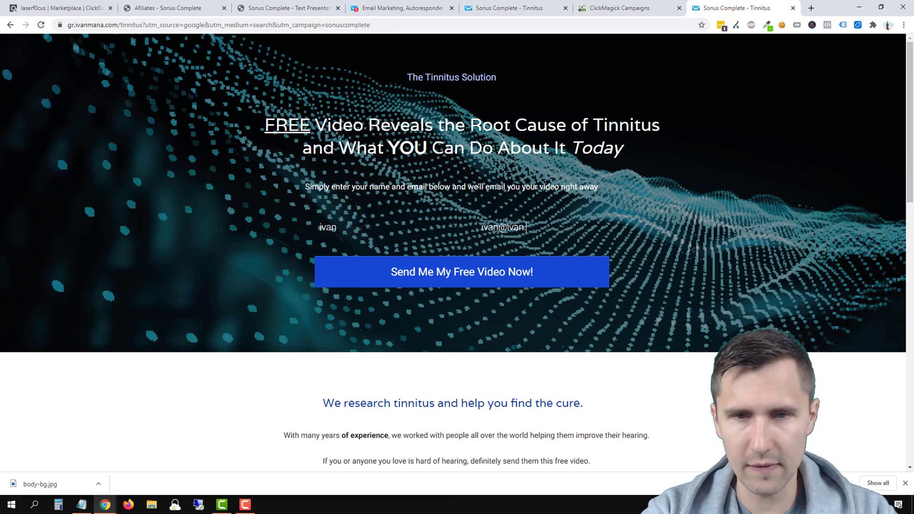
pyautogui.click(328, 266)
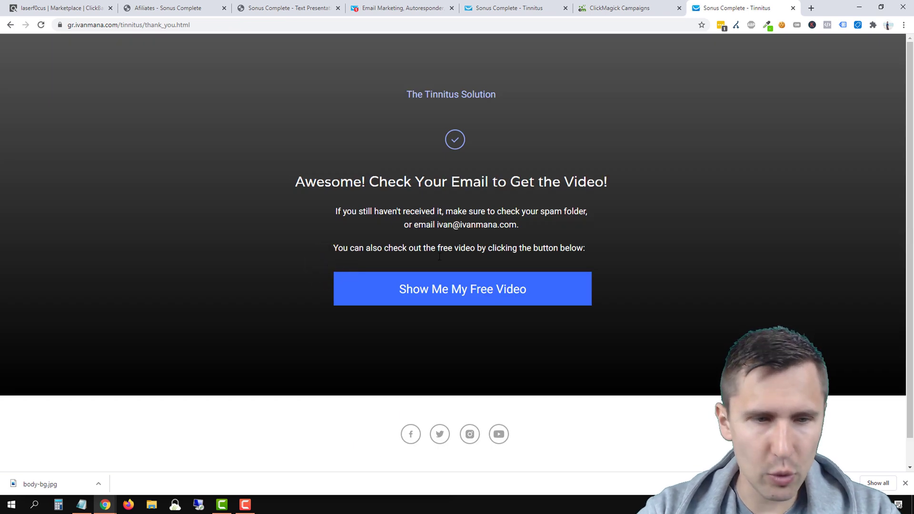
# Step: Refresh the ClickMagick campaign stats to confirm 1 action at 100% ACR
pyautogui.click(635, 6)
pyautogui.click(327, 126)
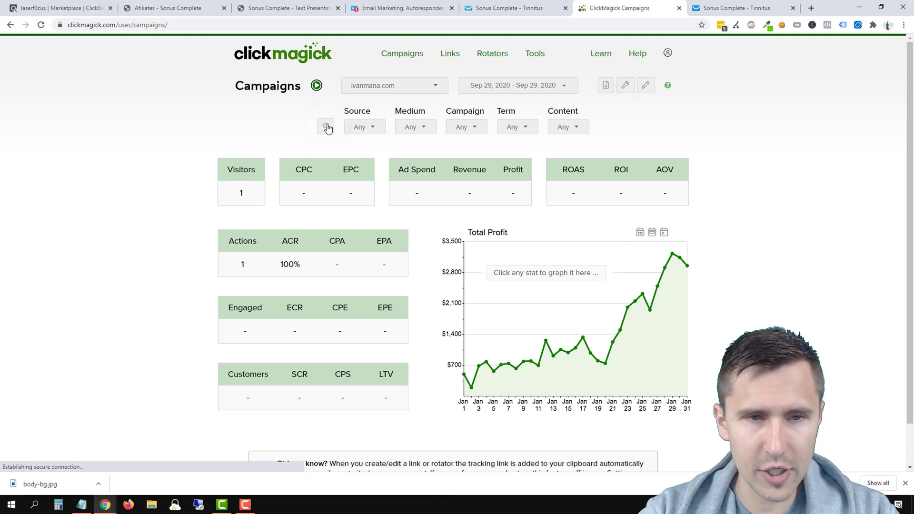
pyautogui.moveTo(230, 268); pyautogui.dragTo(306, 265)
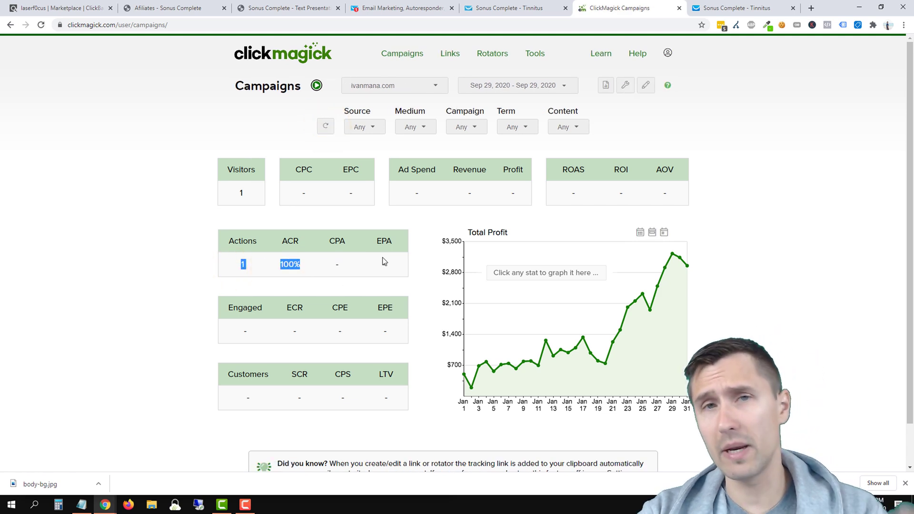
pyautogui.click(733, 7)
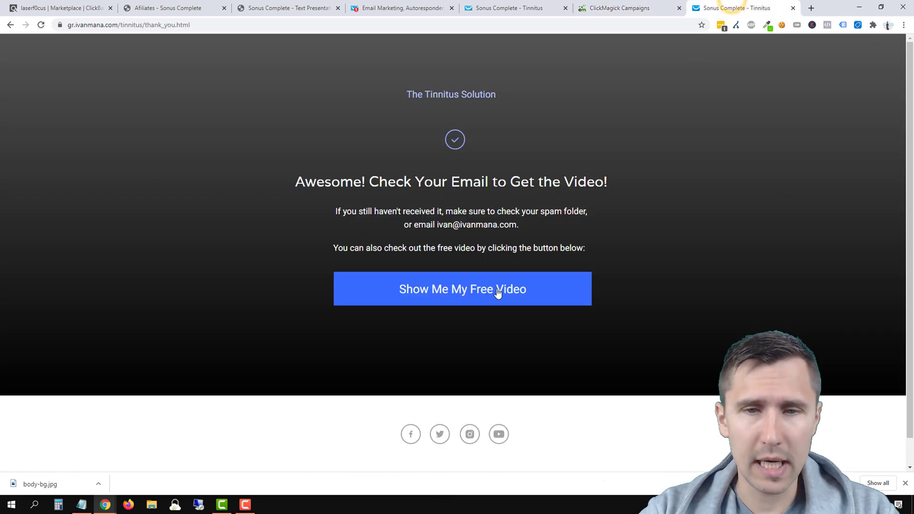
# Step: Open the free video page and expand its first redirect in the Redirect Path report
pyautogui.click(474, 296)
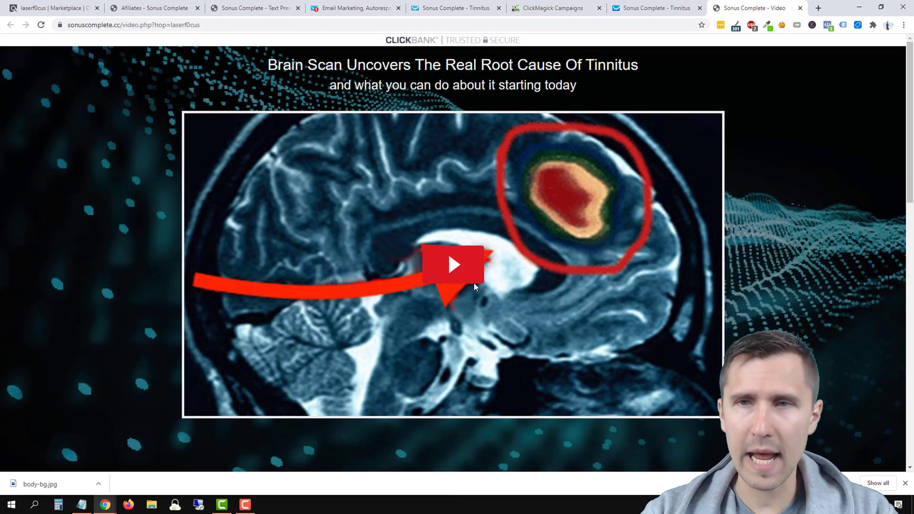
pyautogui.click(736, 28)
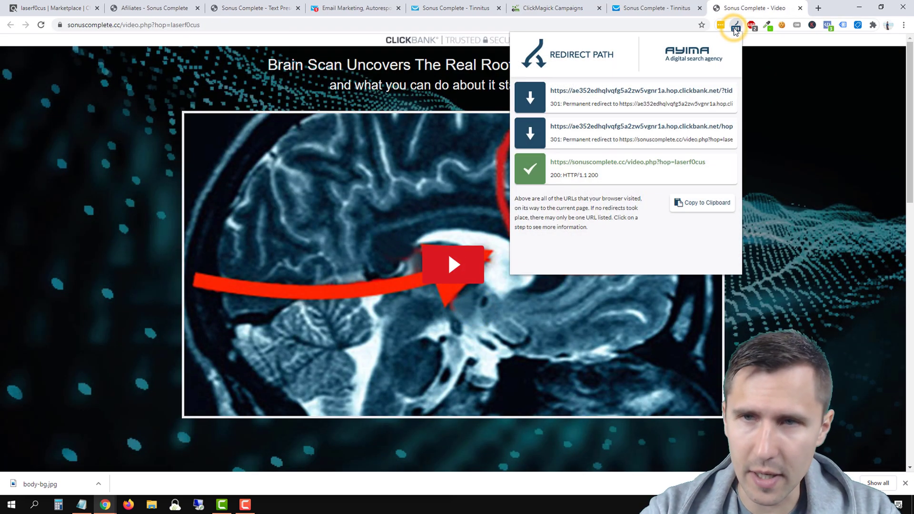
pyautogui.click(670, 95)
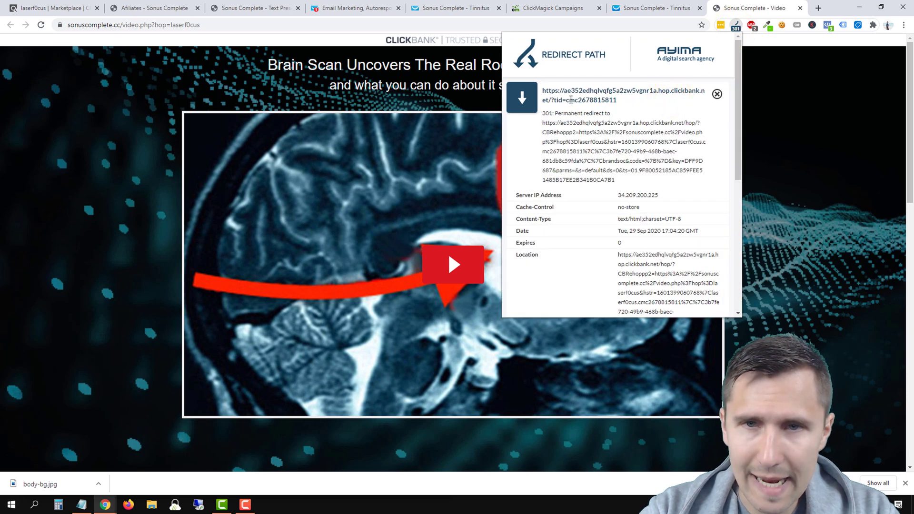
# Step: Highlight the tid tracking value in the ClickBank hop link, then close the redirect report
pyautogui.moveTo(595, 103); pyautogui.dragTo(613, 103)
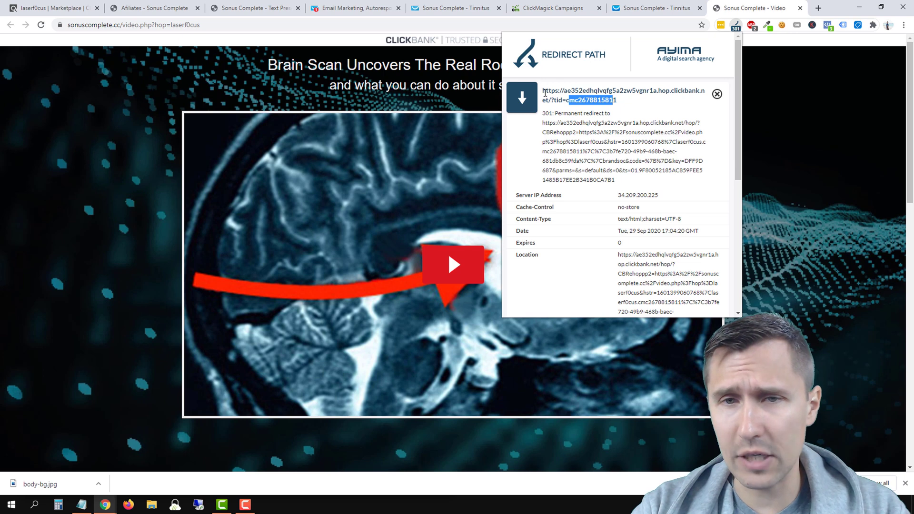
pyautogui.moveTo(545, 91); pyautogui.dragTo(617, 101)
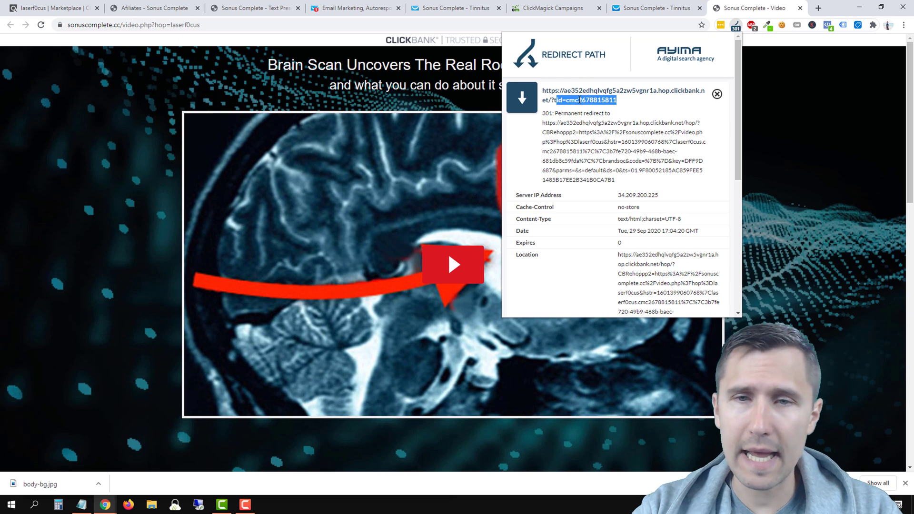
pyautogui.click(573, 98)
pyautogui.moveTo(566, 101); pyautogui.dragTo(616, 101)
pyautogui.click(585, 143)
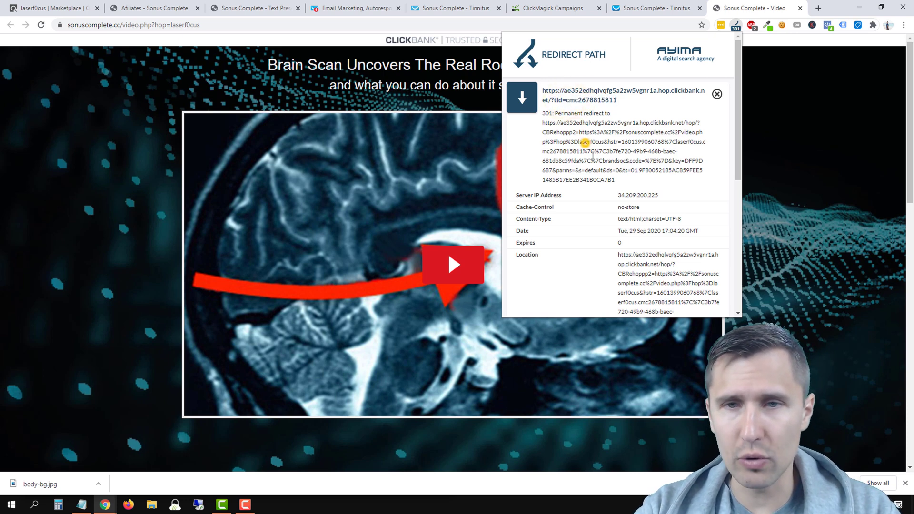
pyautogui.click(787, 184)
pyautogui.scroll(-4, 719, 228)
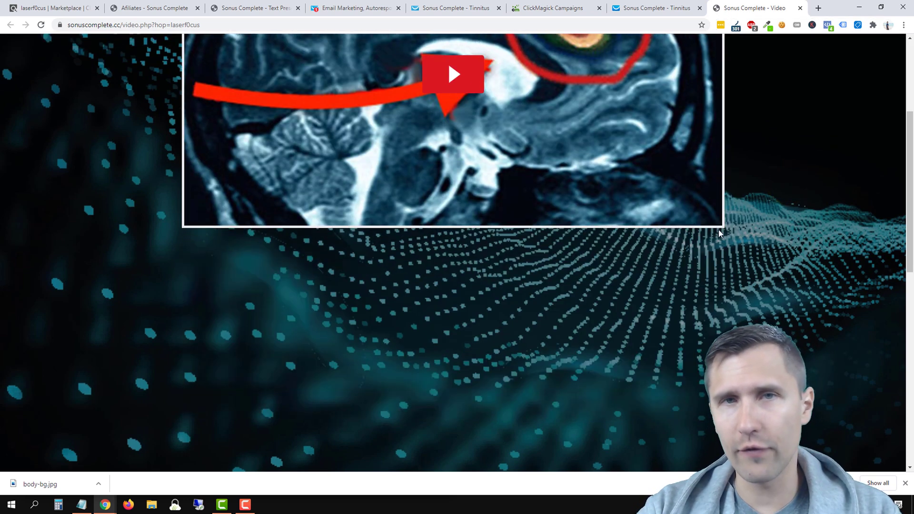
pyautogui.scroll(-10, 719, 233)
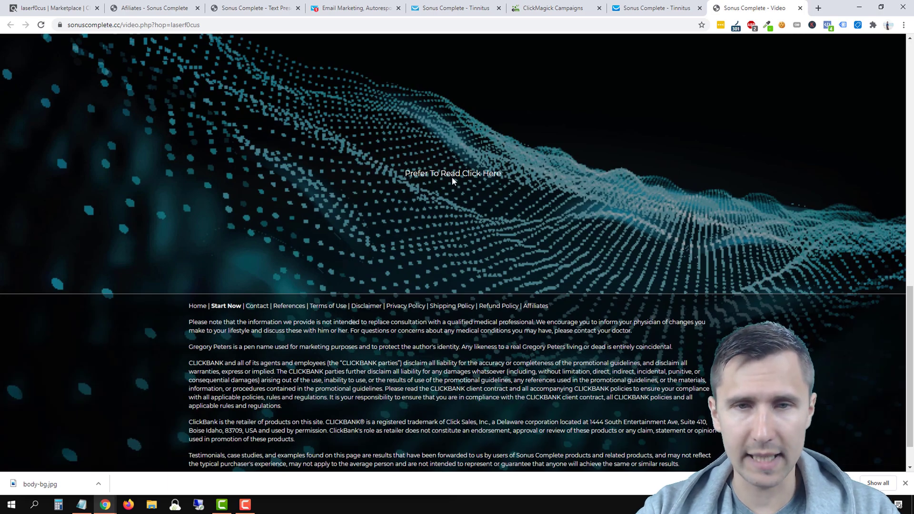
# Step: Order the six-bottle Premium package from the text sales page and highlight the checkout's affiliate and tid values
pyautogui.click(453, 178)
pyautogui.scroll(-20, 440, 254)
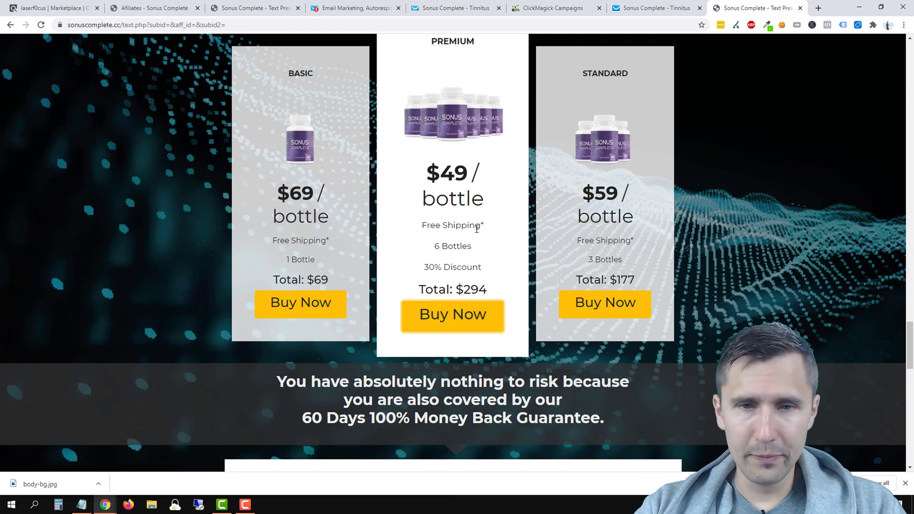
pyautogui.click(445, 333)
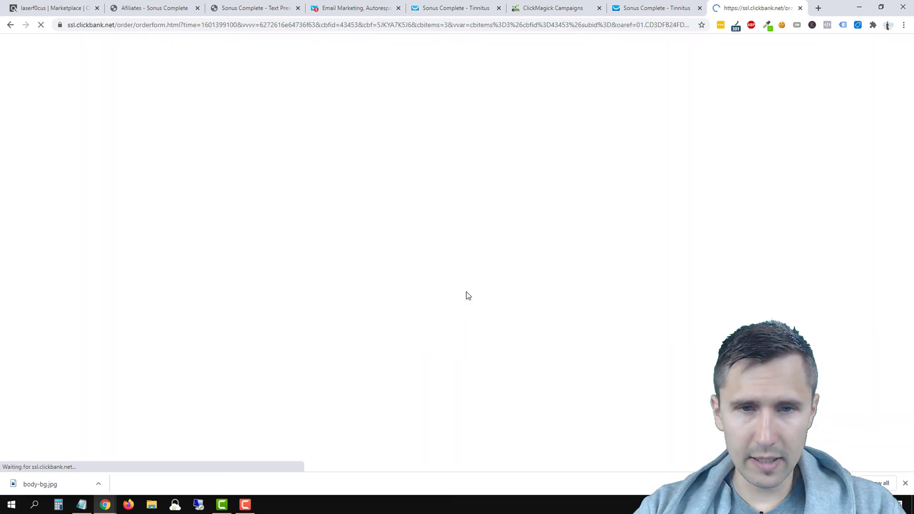
pyautogui.scroll(-6, 467, 295)
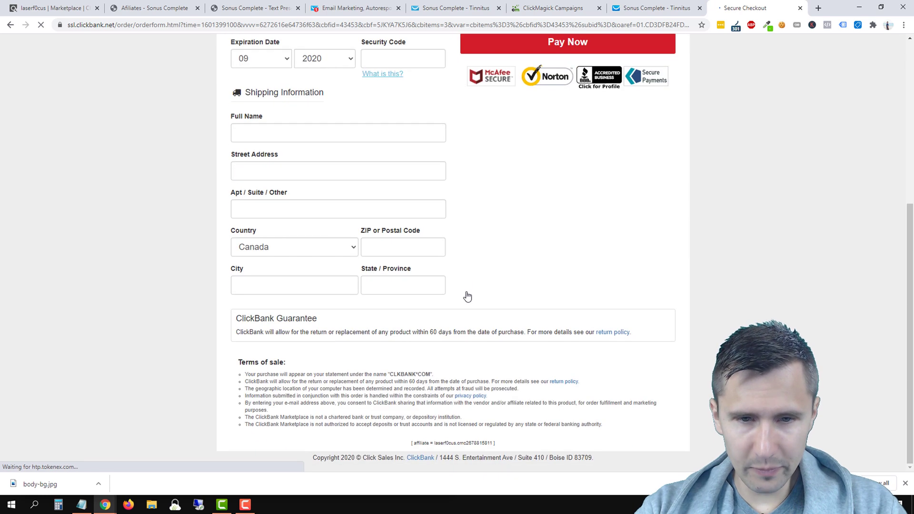
pyautogui.doubleClick(442, 443)
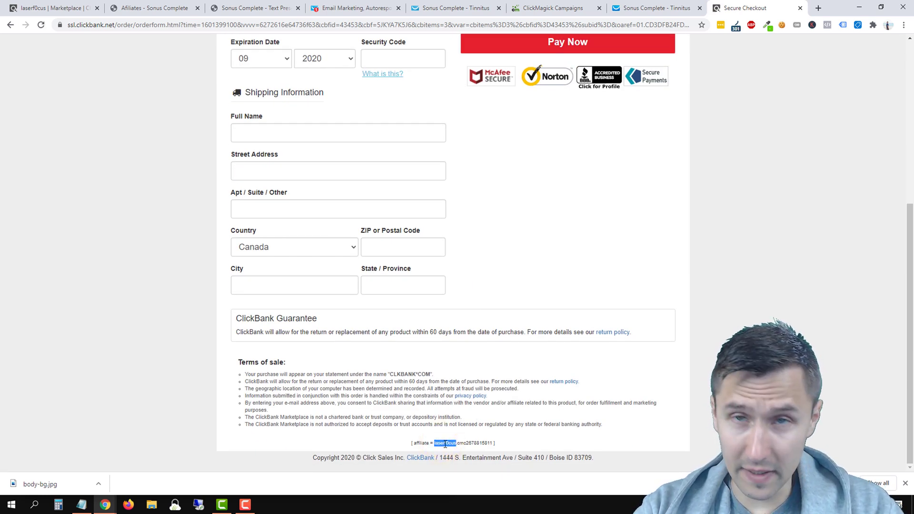
pyautogui.doubleClick(465, 443)
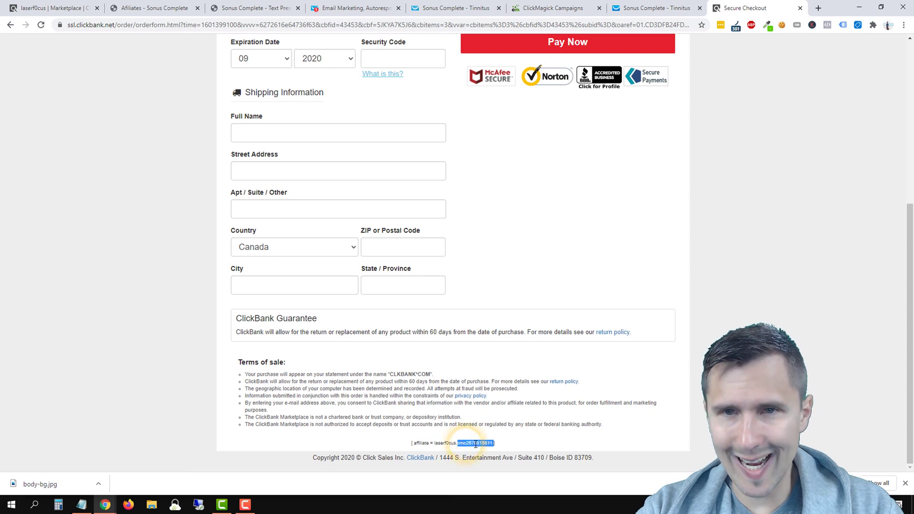
pyautogui.scroll(1, 476, 445)
# Step: Review the ClickMagick campaign stats, pointing out the still-empty Customers row
pyautogui.scroll(3, 476, 446)
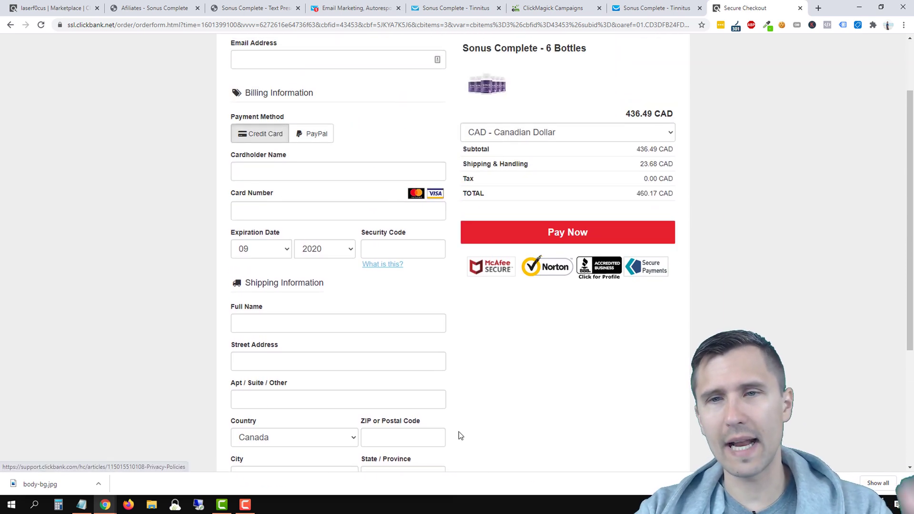
pyautogui.click(528, 5)
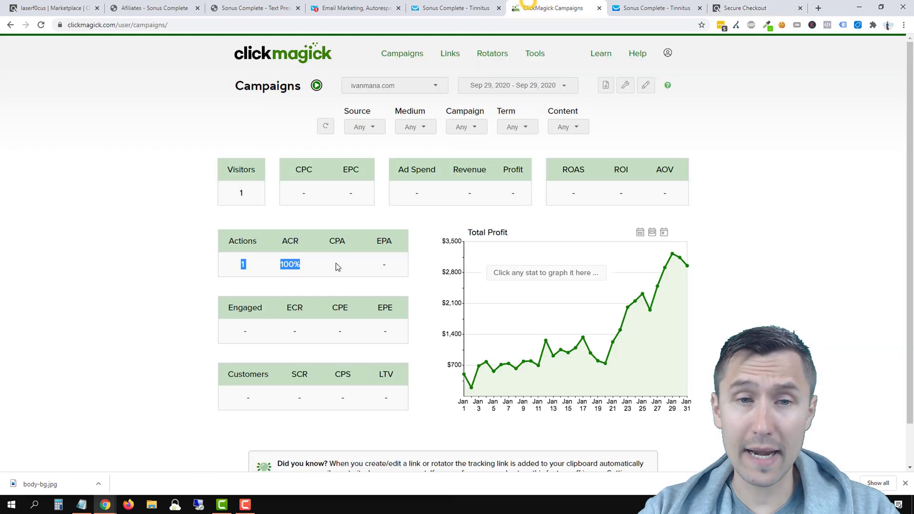
pyautogui.click(181, 307)
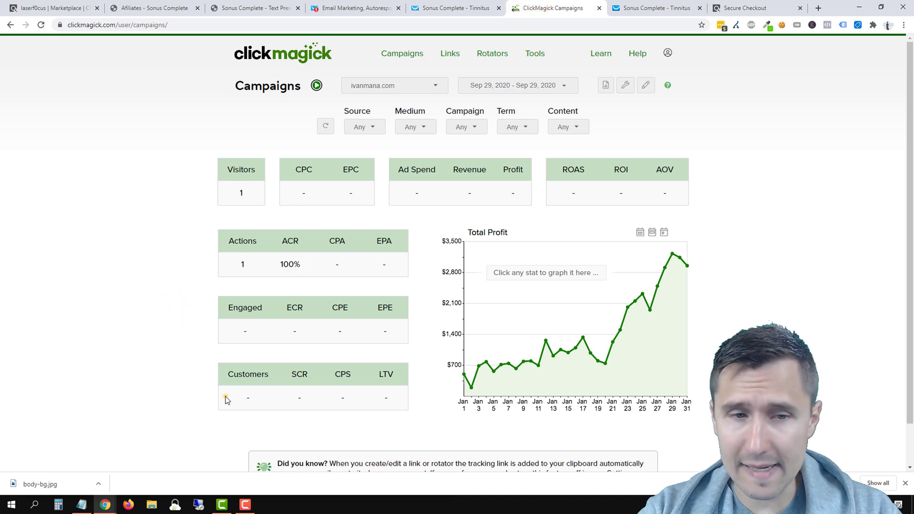
pyautogui.moveTo(225, 396); pyautogui.dragTo(394, 396)
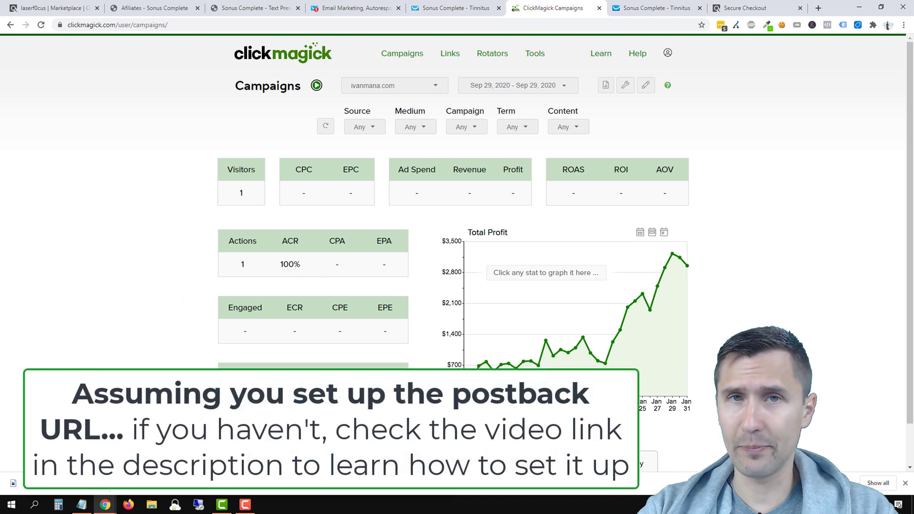
# Step: Close the checkout, tinnitus and Sonus Complete tabs, leaving GetResponse's contact Lists showing
pyautogui.click(763, 5)
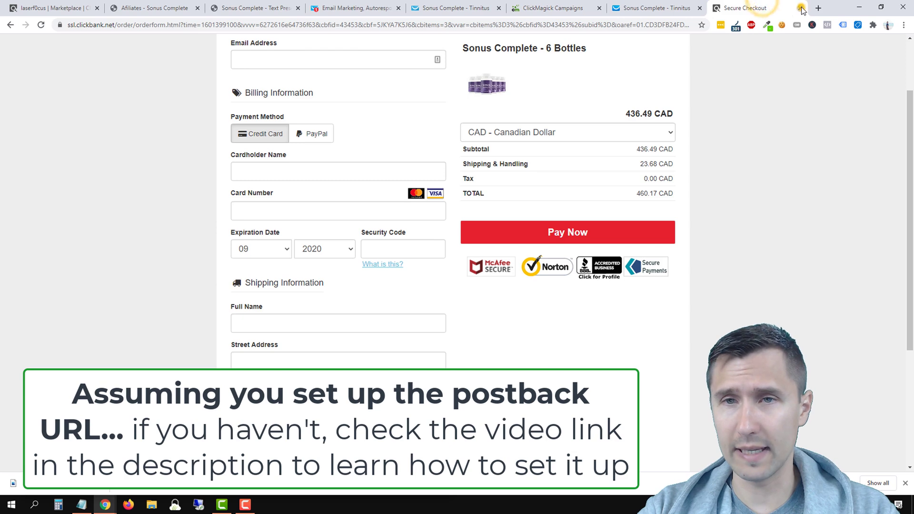
pyautogui.click(799, 8)
pyautogui.click(381, 7)
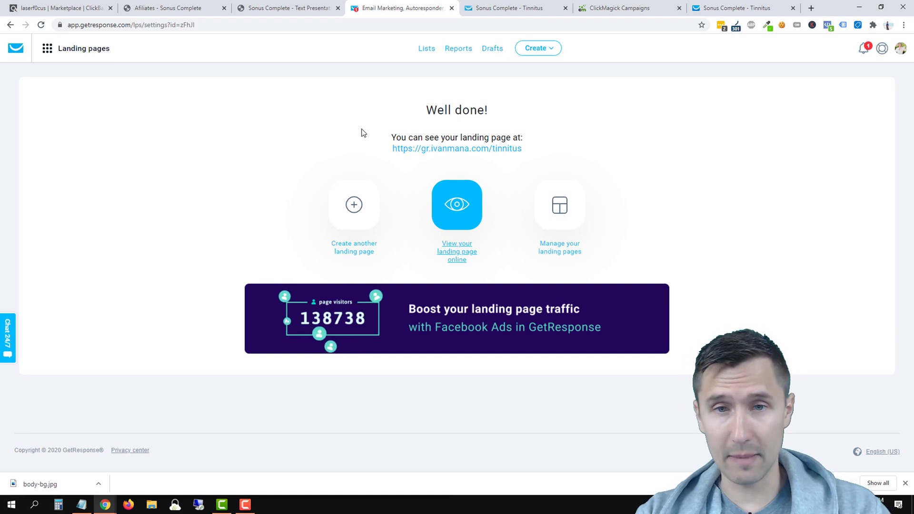
pyautogui.click(426, 48)
pyautogui.click(538, 5)
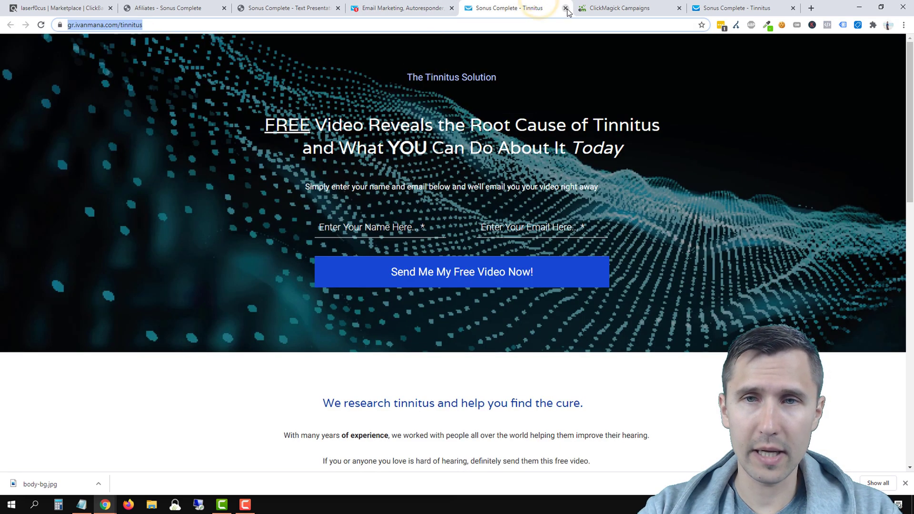
pyautogui.click(566, 9)
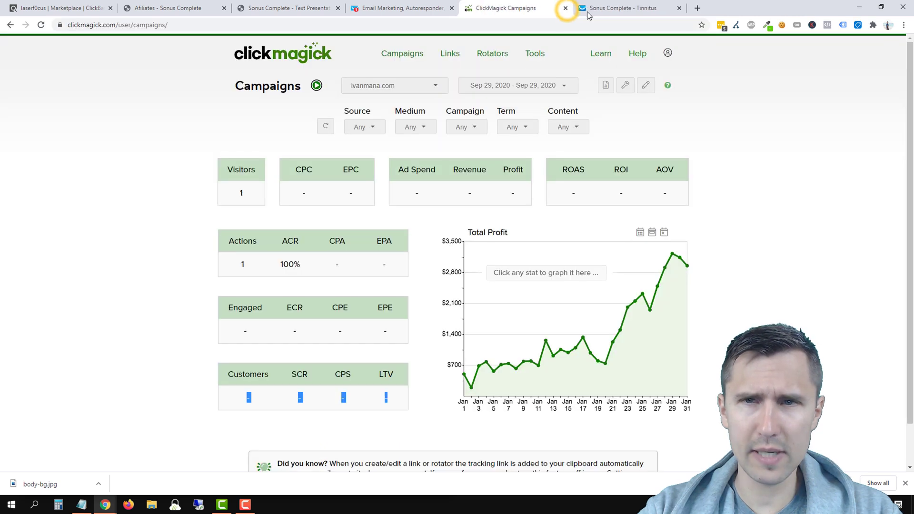
pyautogui.click(668, 10)
pyautogui.click(678, 8)
pyautogui.click(402, 8)
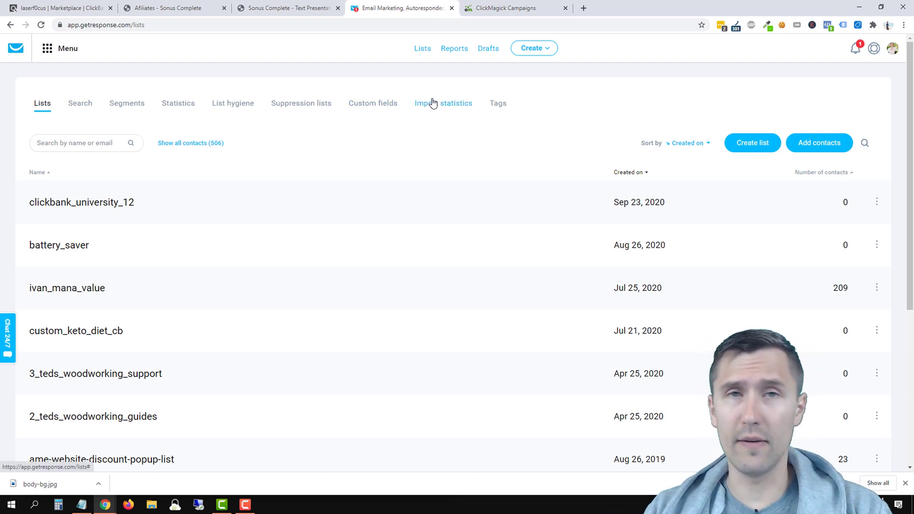
# Step: Create the list sonuscomplete_tinnitus, extending the name after a duplicate-name error
pyautogui.click(745, 148)
pyautogui.click(361, 152)
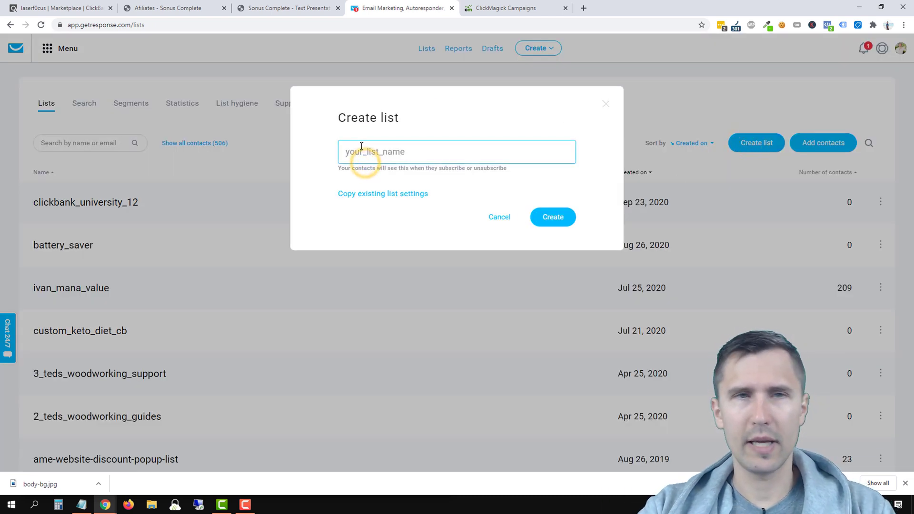
pyautogui.write('sonus')
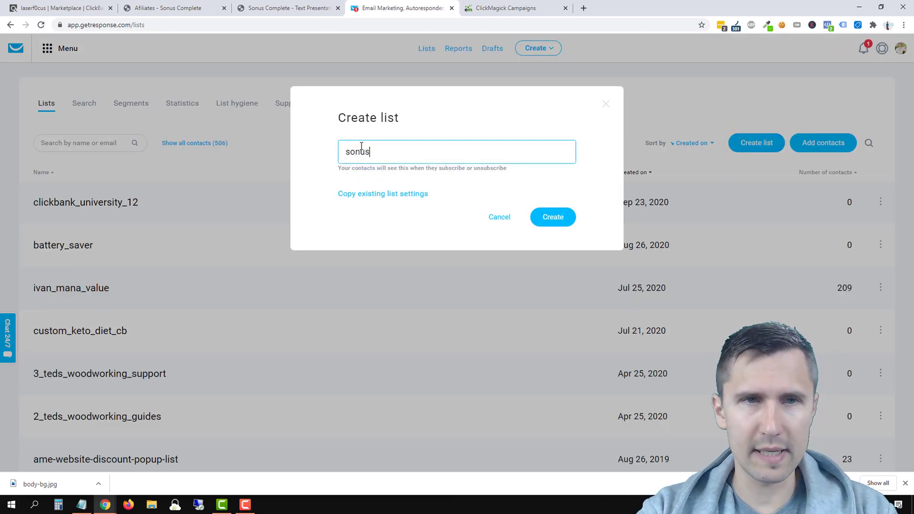
pyautogui.write('complete')
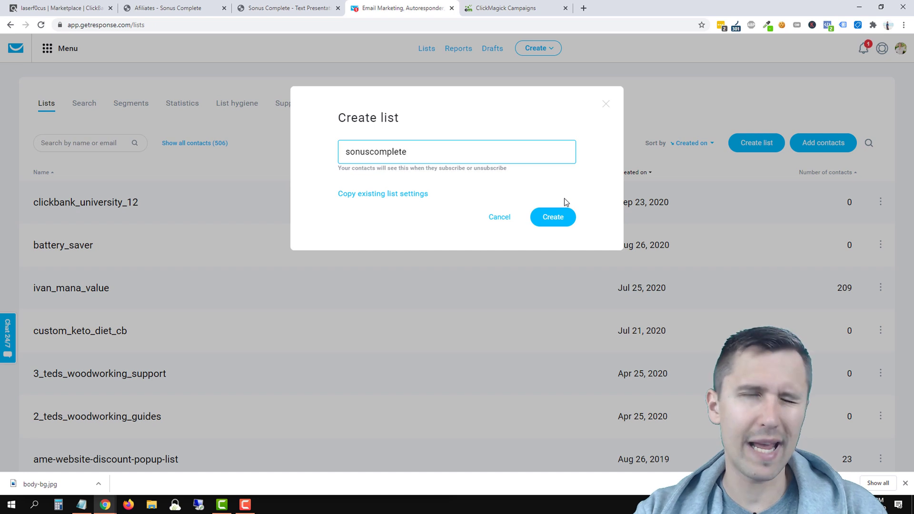
pyautogui.click(559, 221)
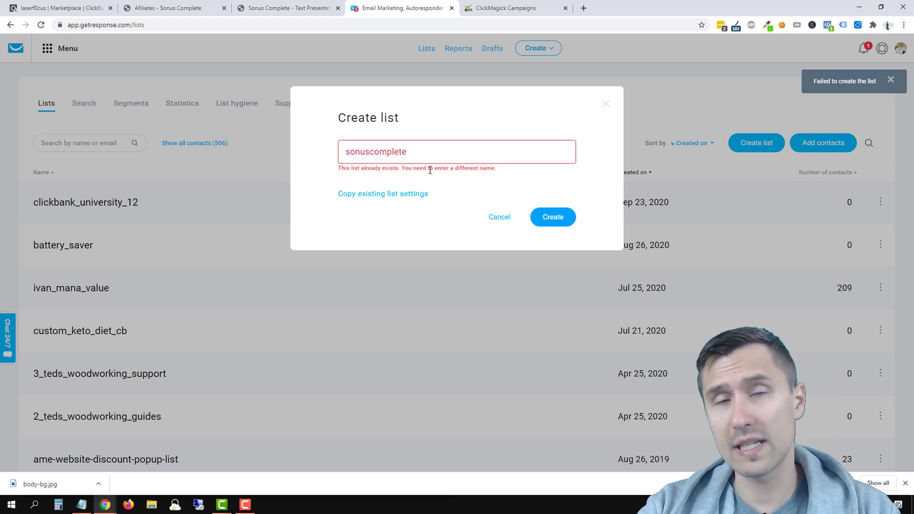
pyautogui.click(414, 152)
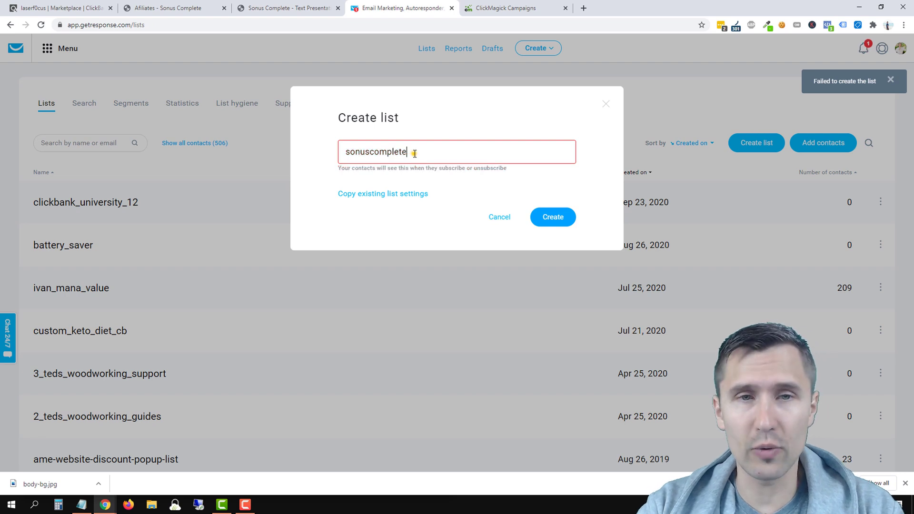
pyautogui.write('_tinnitus')
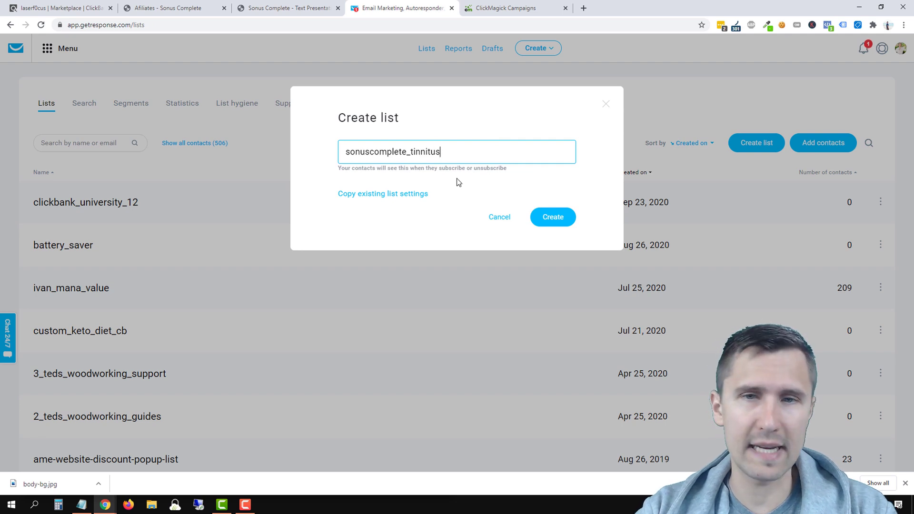
pyautogui.click(551, 217)
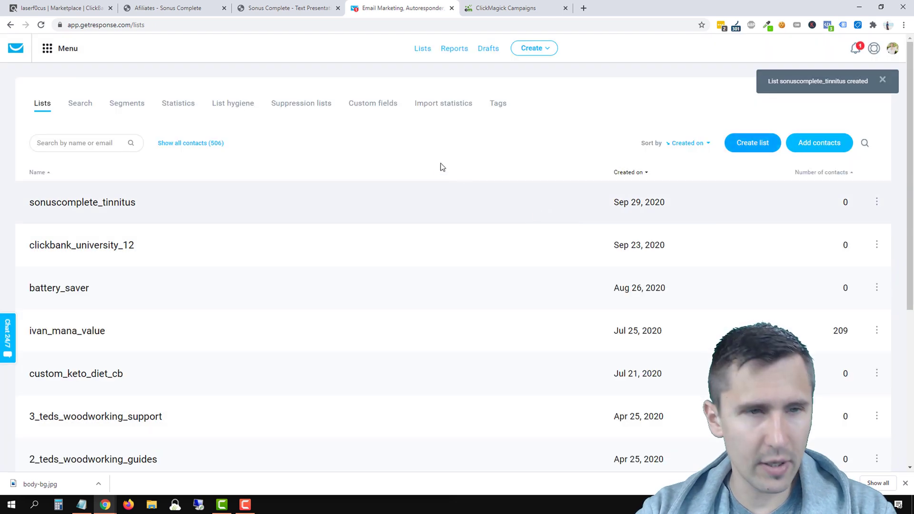
pyautogui.click(876, 203)
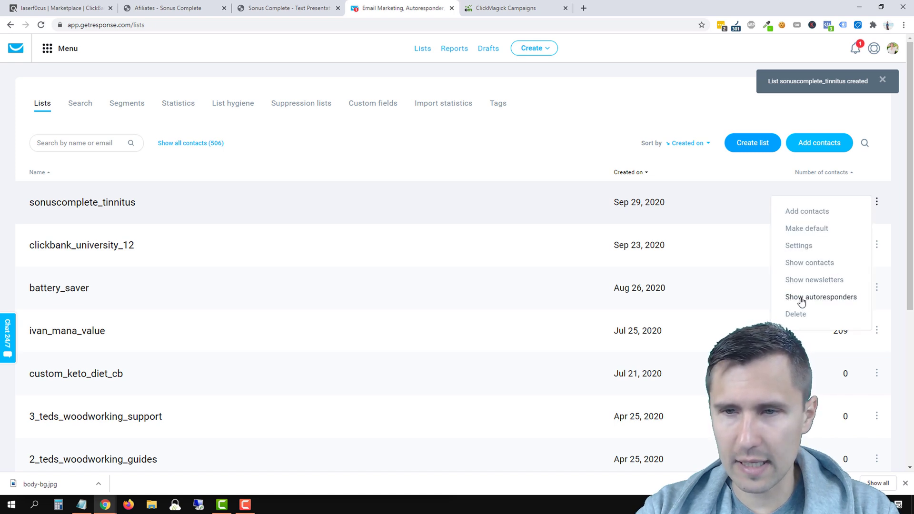
# Step: Start a new autoresponder from the list, set to send on day 0
pyautogui.click(801, 298)
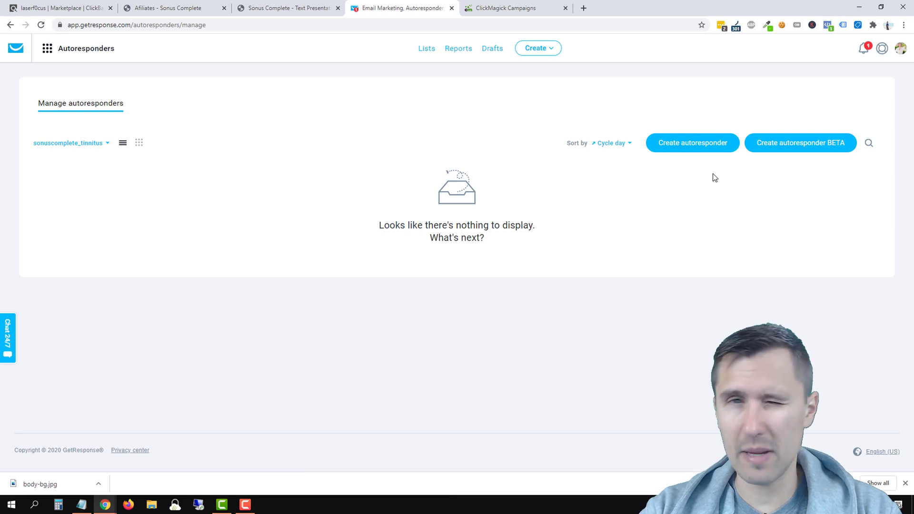
pyautogui.click(672, 151)
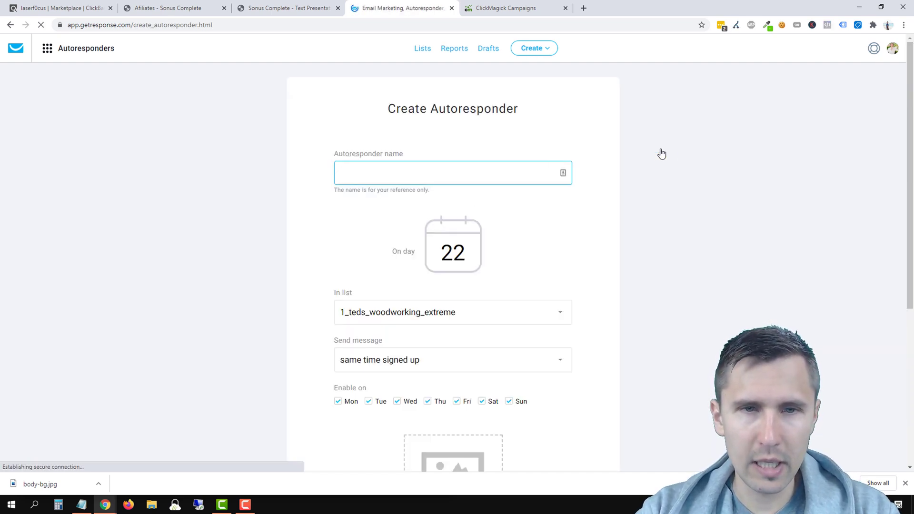
pyautogui.click(378, 175)
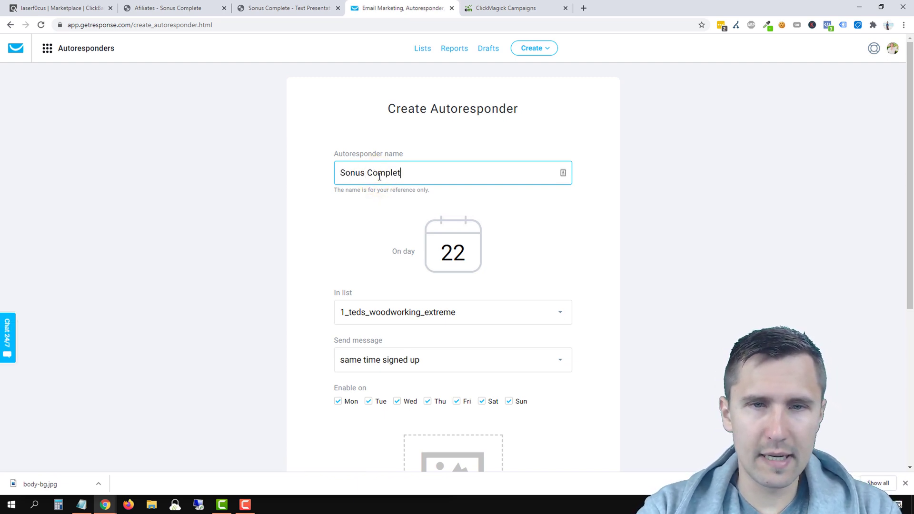
pyautogui.doubleClick(436, 253)
pyautogui.write('0')
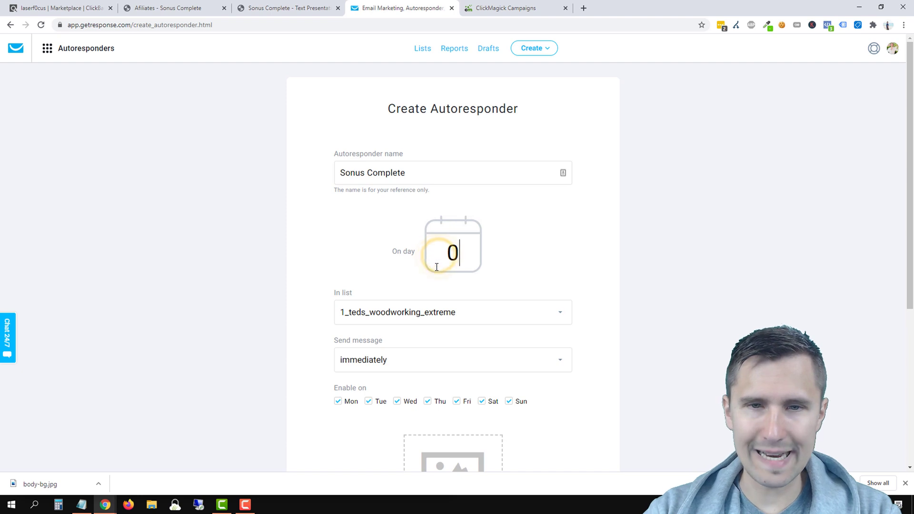
# Step: Assign the autoresponder to sonuscomplete_tinnitus and start creating its new email
pyautogui.scroll(-2, 390, 229)
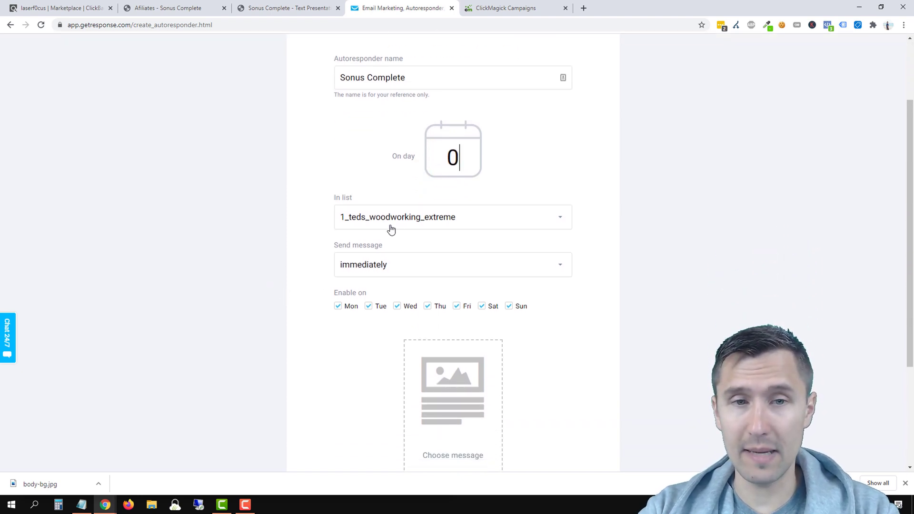
pyautogui.click(399, 218)
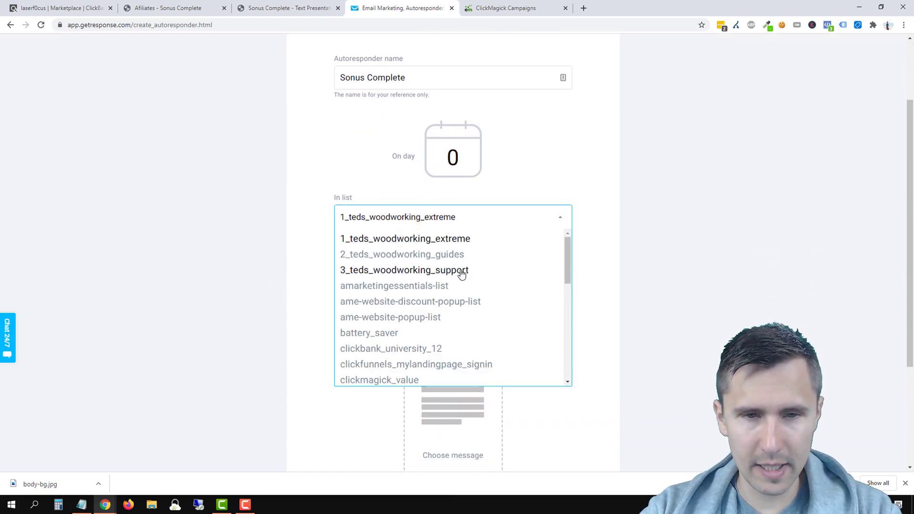
pyautogui.scroll(-4, 464, 268)
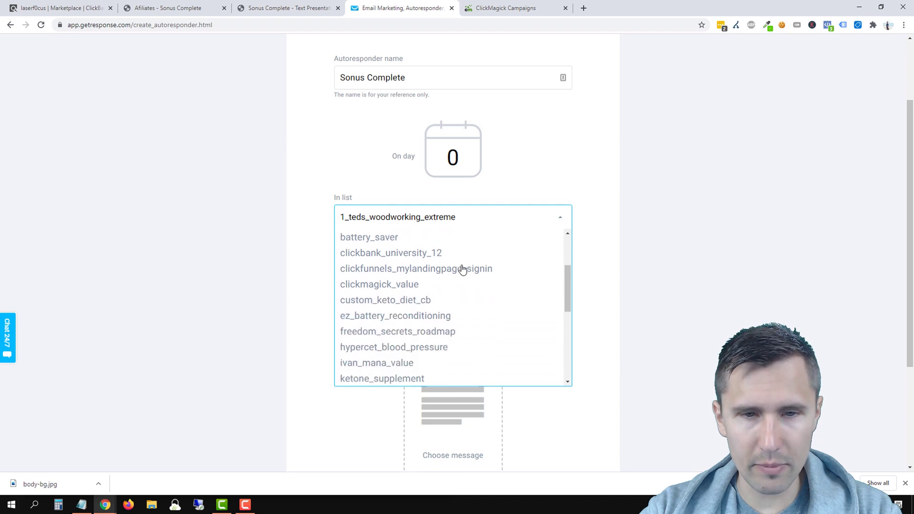
pyautogui.scroll(-3, 462, 270)
pyautogui.click(398, 281)
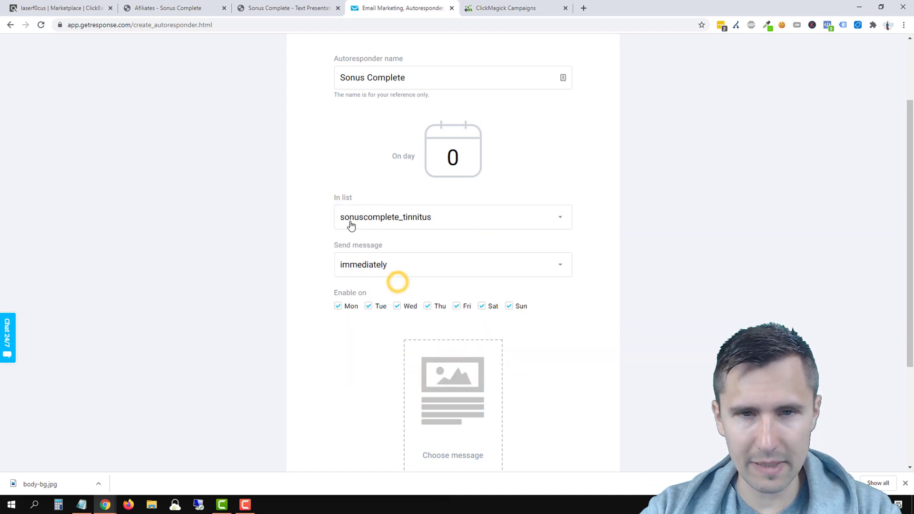
pyautogui.click(283, 286)
pyautogui.scroll(-3, 243, 302)
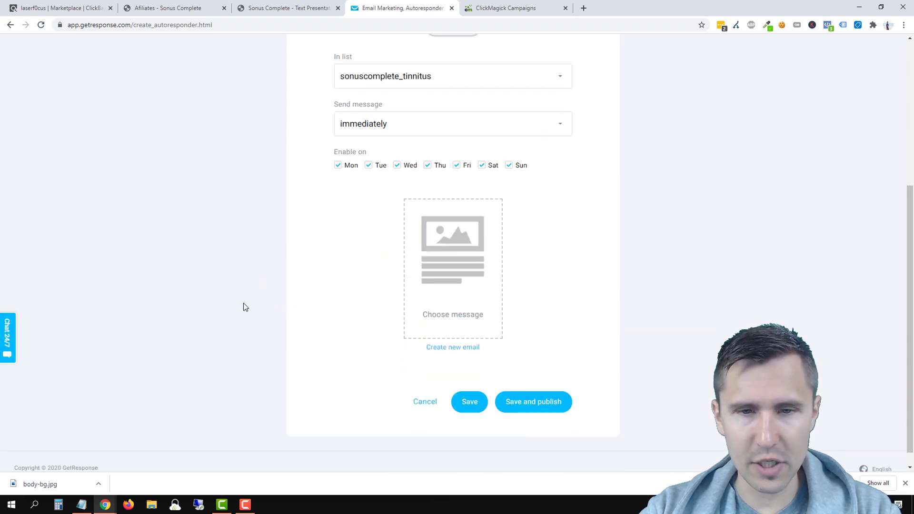
pyautogui.click(461, 346)
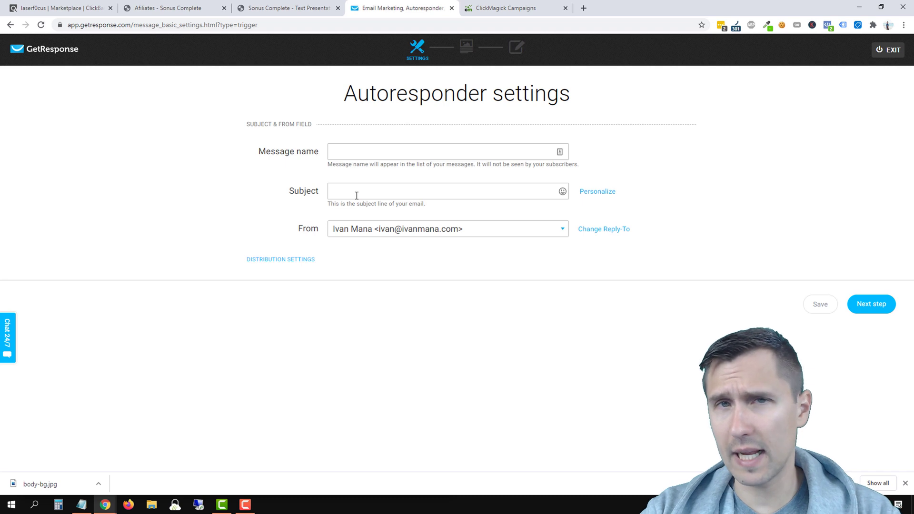
# Step: Check the account's sender email addresses and enter the subject 'Here is your free video you requested'
pyautogui.click(335, 150)
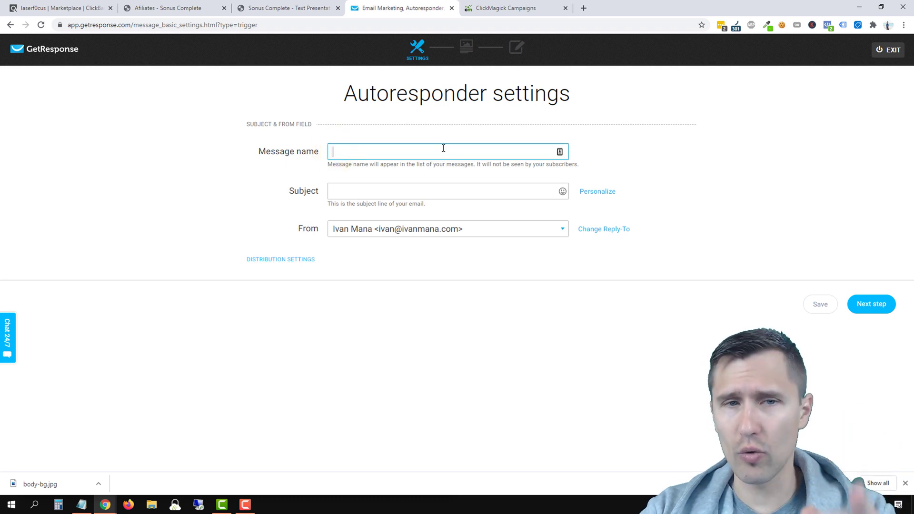
pyautogui.click(346, 192)
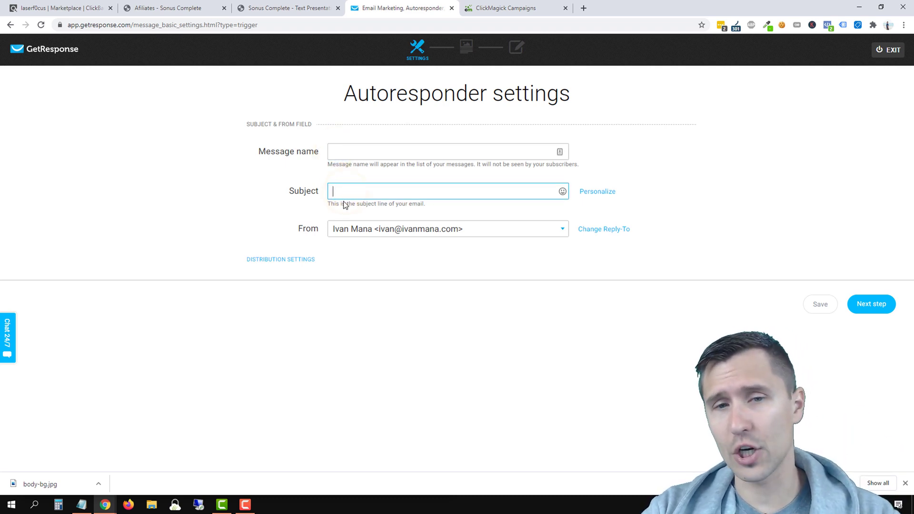
pyautogui.click(369, 237)
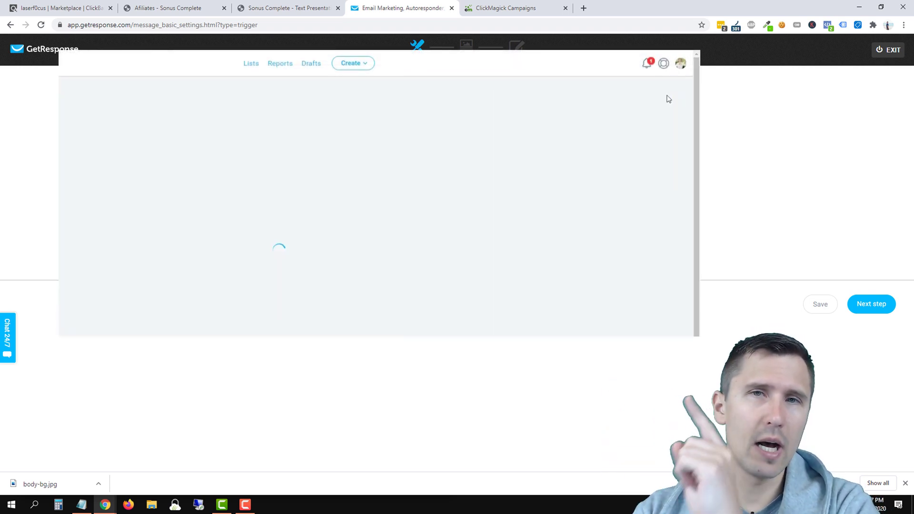
pyautogui.click(119, 138)
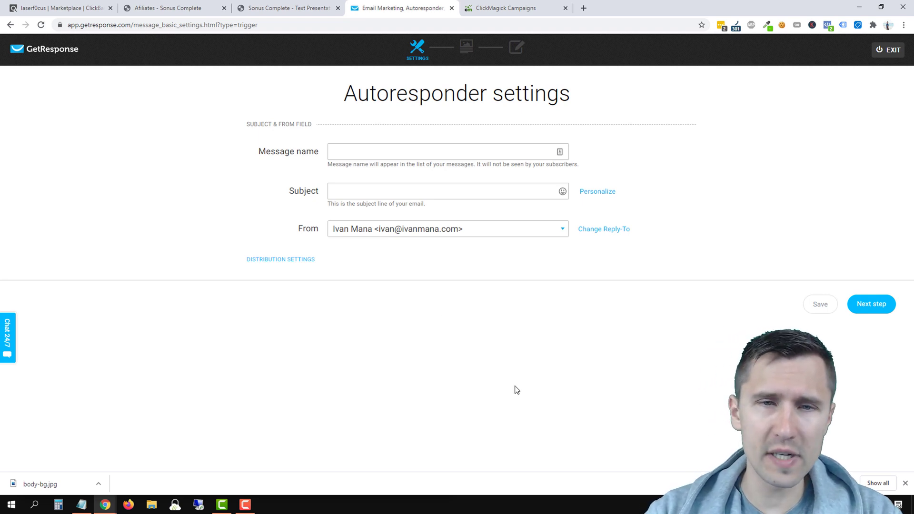
pyautogui.click(364, 193)
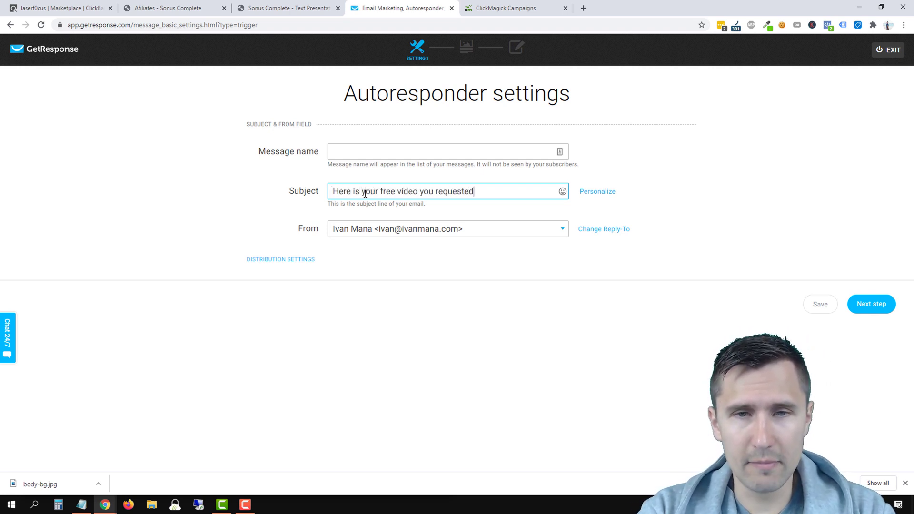
# Step: Retype the subject as 'did you request a free video on tinnitus?' with a shrugging emoji
pyautogui.tripleClick(365, 193)
pyautogui.write('Did')
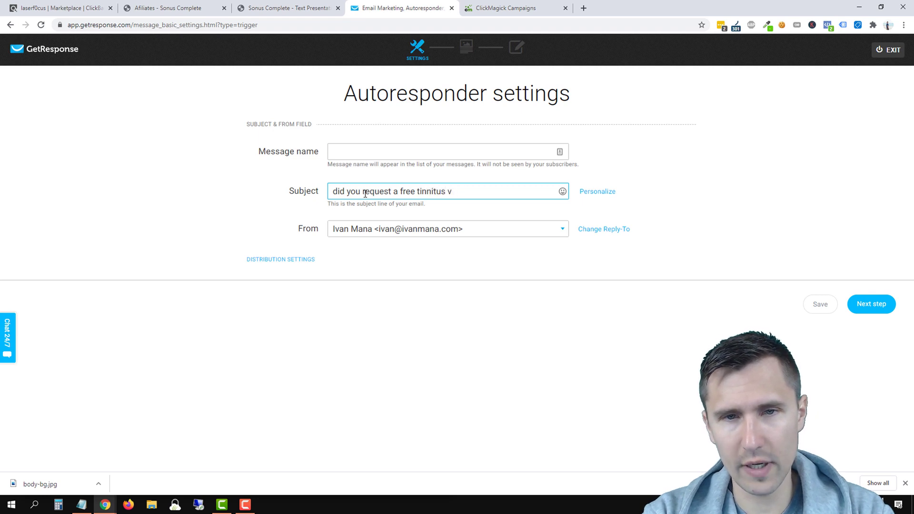
pyautogui.press('BackSpace')
pyautogui.press('BackSpace')
pyautogui.press('BackSpace')
pyautogui.press('BackSpace')
pyautogui.press('BackSpace')
pyautogui.press('BackSpace')
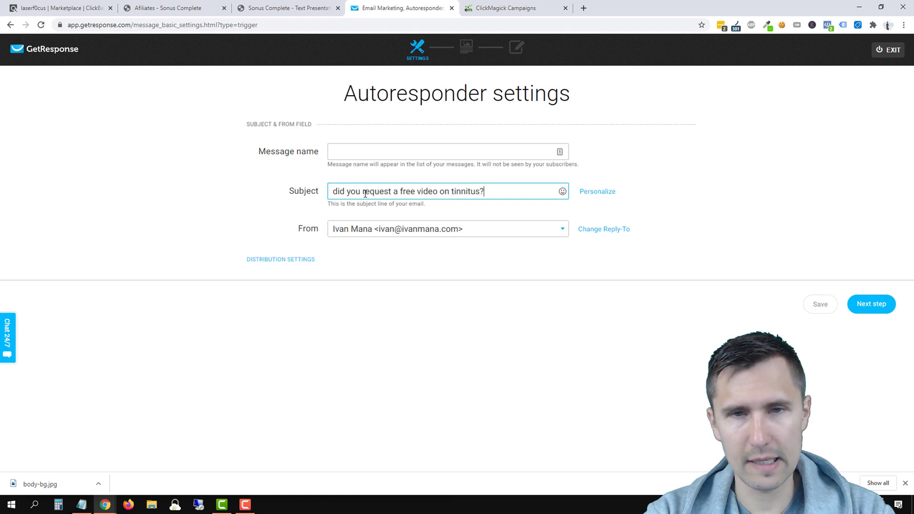
pyautogui.click(562, 194)
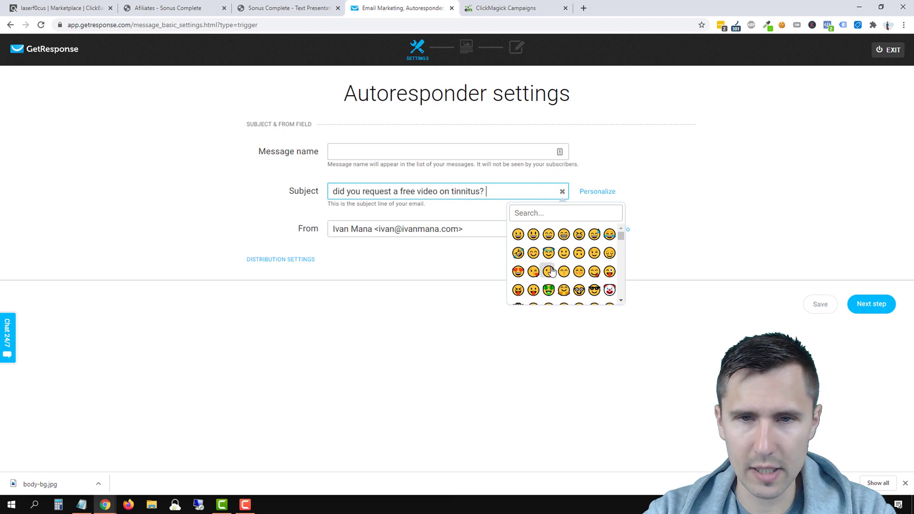
pyautogui.scroll(-1, 548, 246)
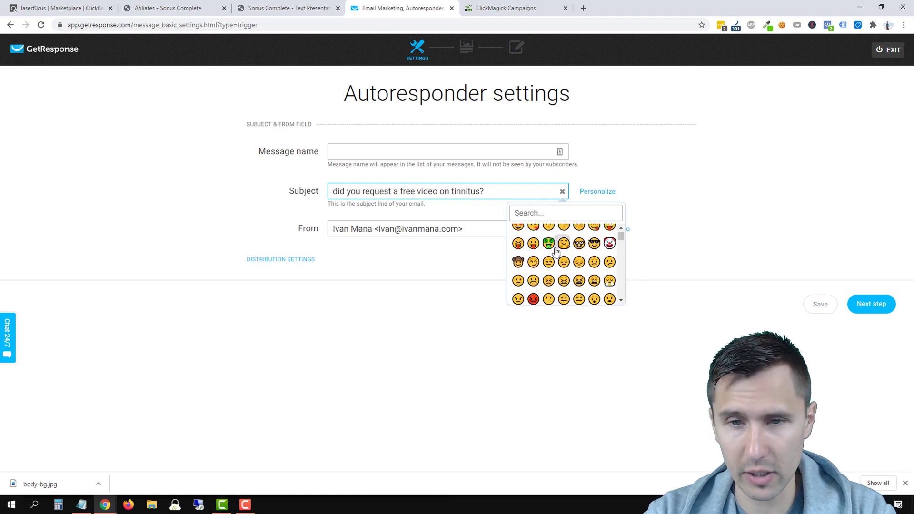
pyautogui.scroll(1, 546, 274)
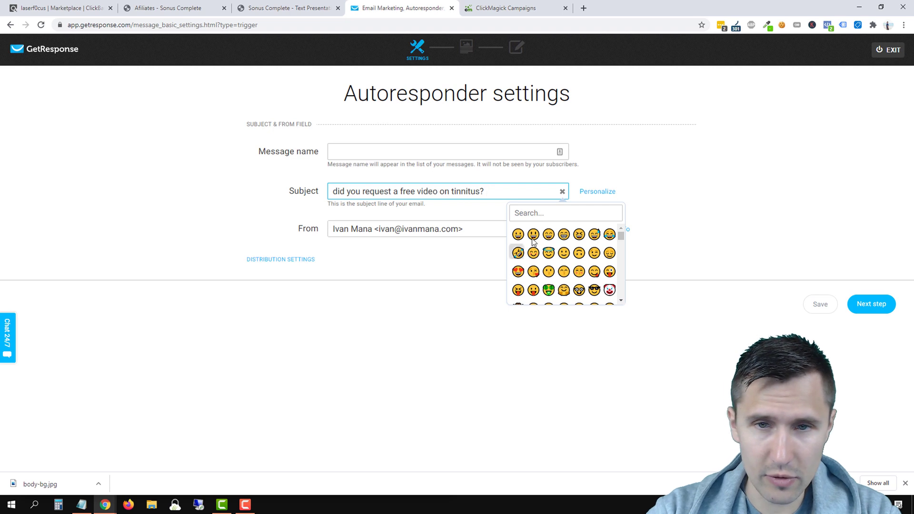
pyautogui.click(533, 212)
pyautogui.write('shru')
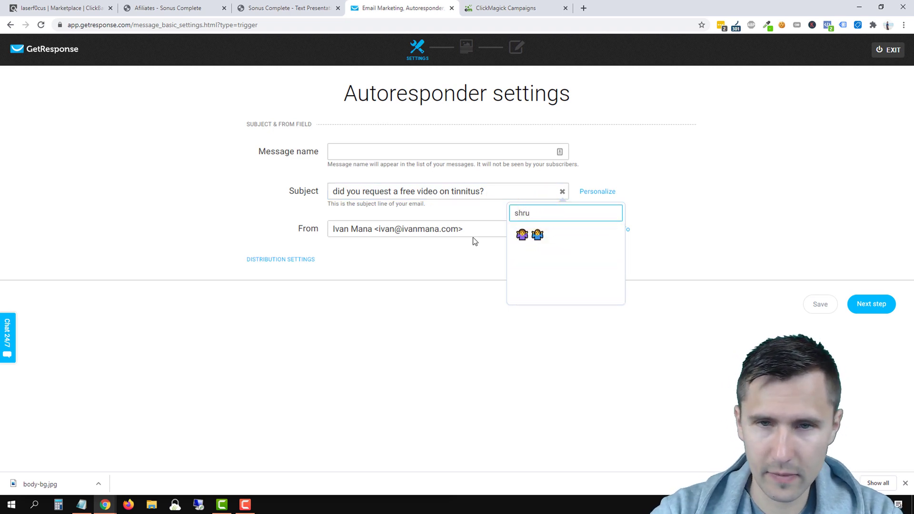
pyautogui.click(522, 235)
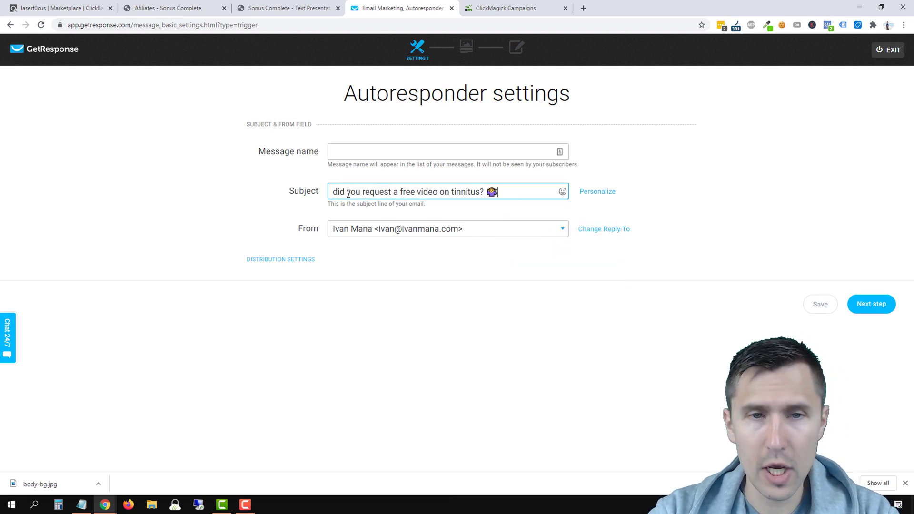
# Step: Insert '[[firstname]],' at the start of the subject line
pyautogui.click(597, 192)
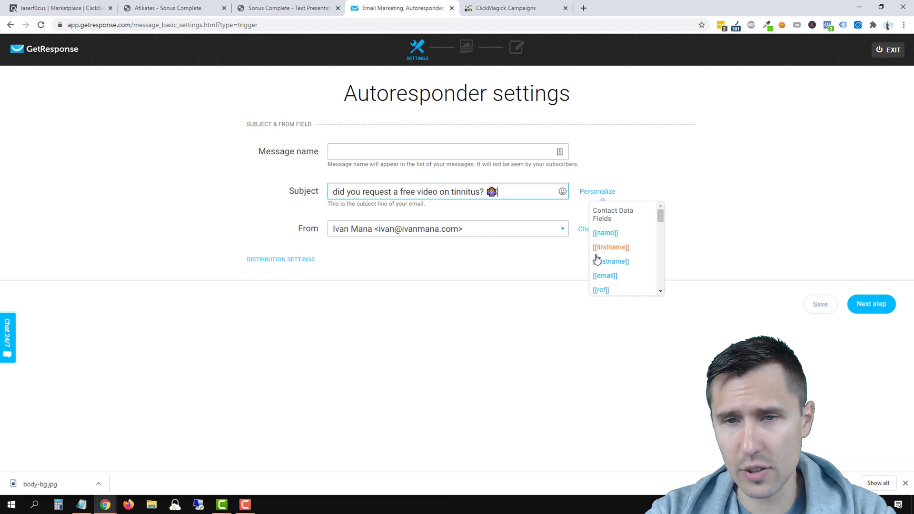
pyautogui.click(332, 192)
pyautogui.click(598, 191)
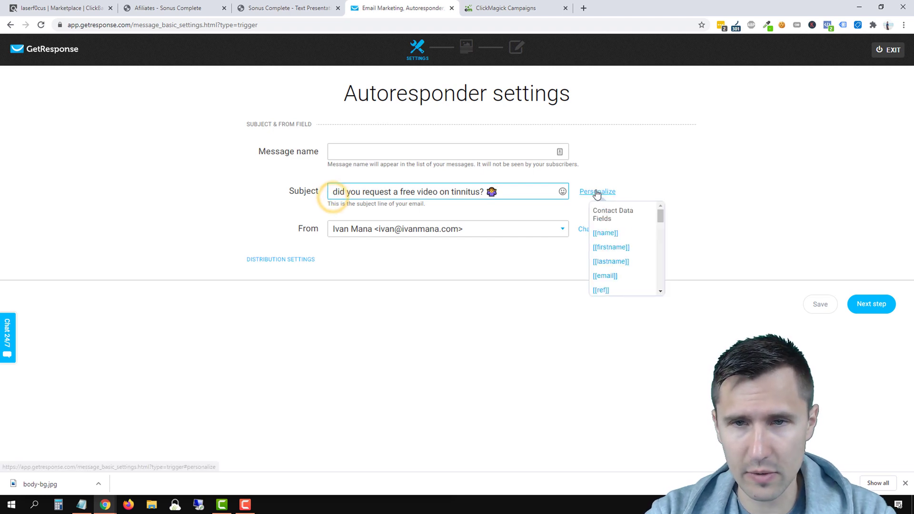
pyautogui.click(612, 246)
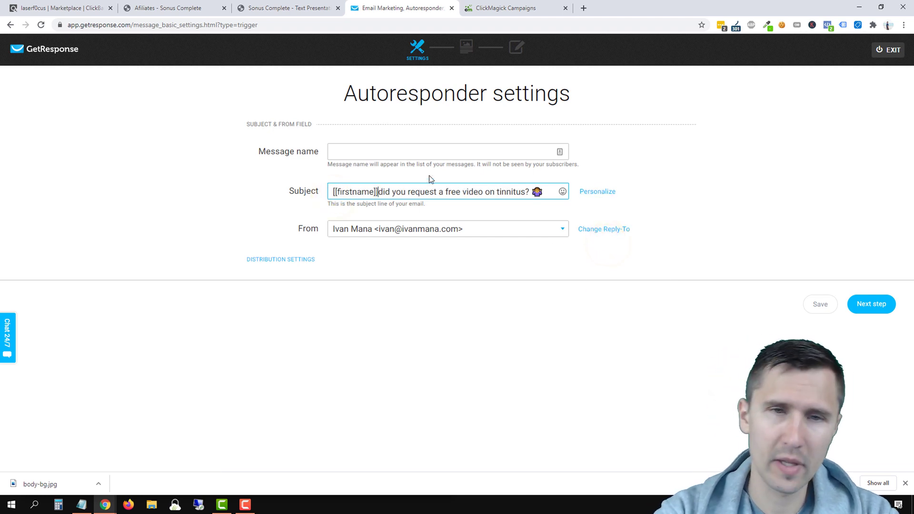
pyautogui.press('BackSpace')
pyautogui.write(',')
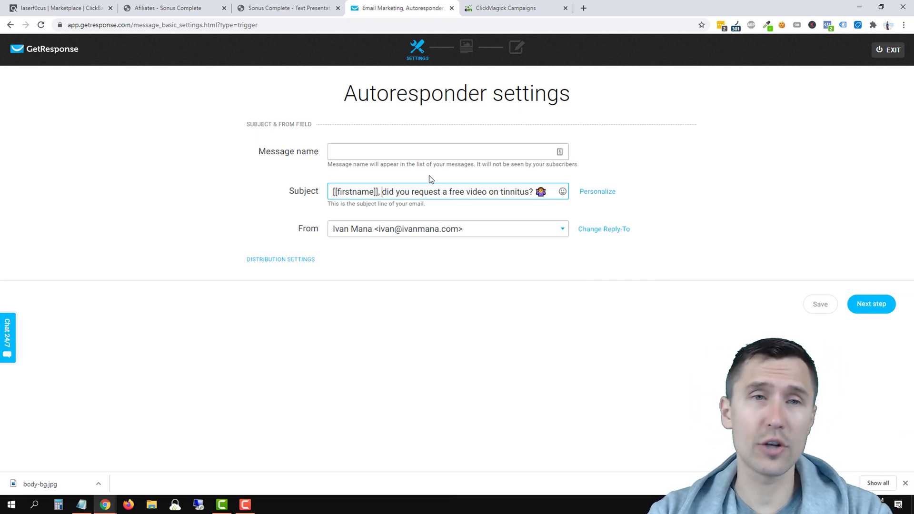
# Step: Copy the full subject into the message name and continue to the Template step
pyautogui.click(271, 6)
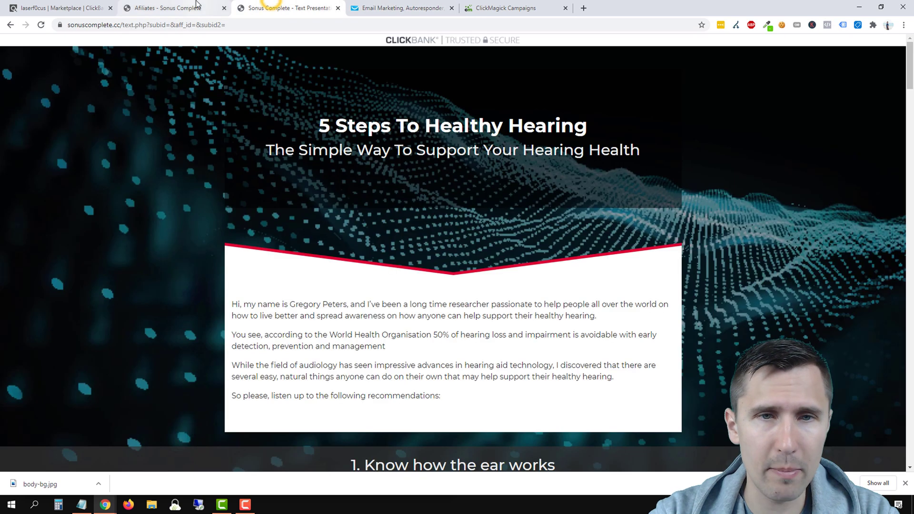
pyautogui.click(369, 7)
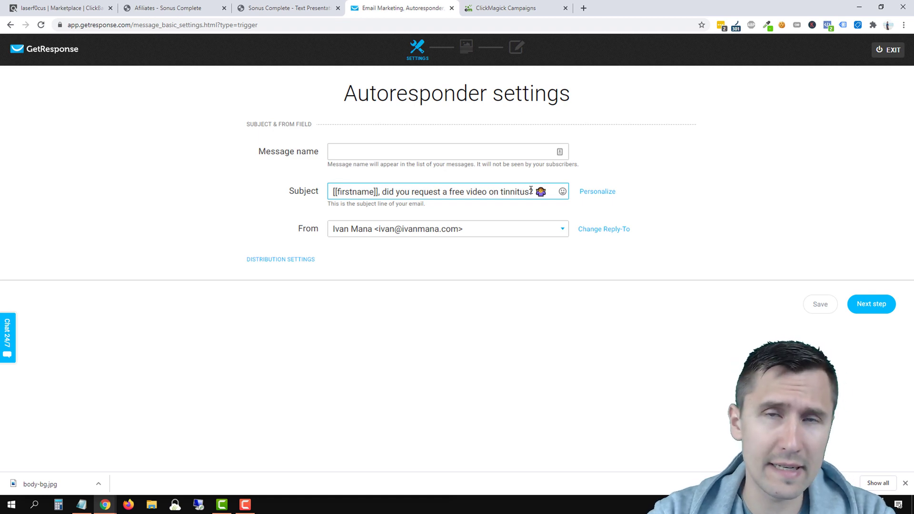
pyautogui.tripleClick(408, 187)
pyautogui.click(361, 156)
pyautogui.write('[[firstname]], did you request a free video on tinnitus? 🙋\u200d♀️')
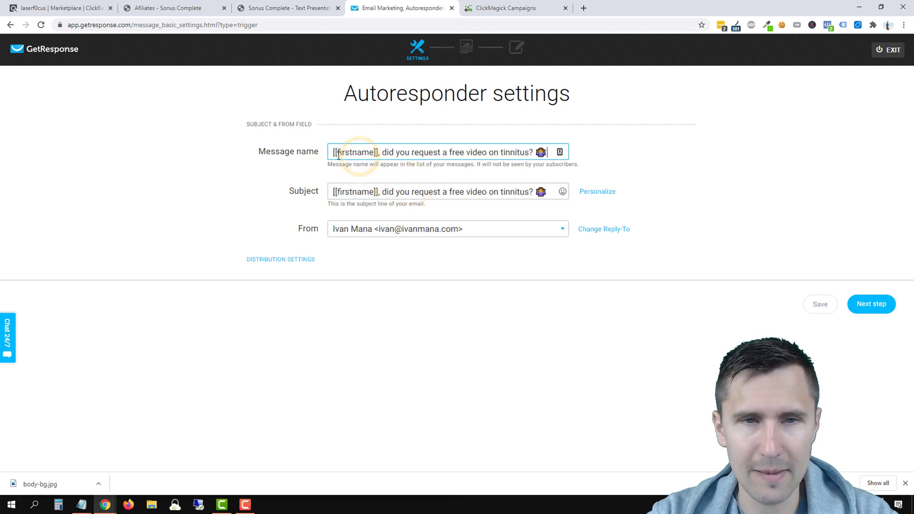
pyautogui.click(872, 300)
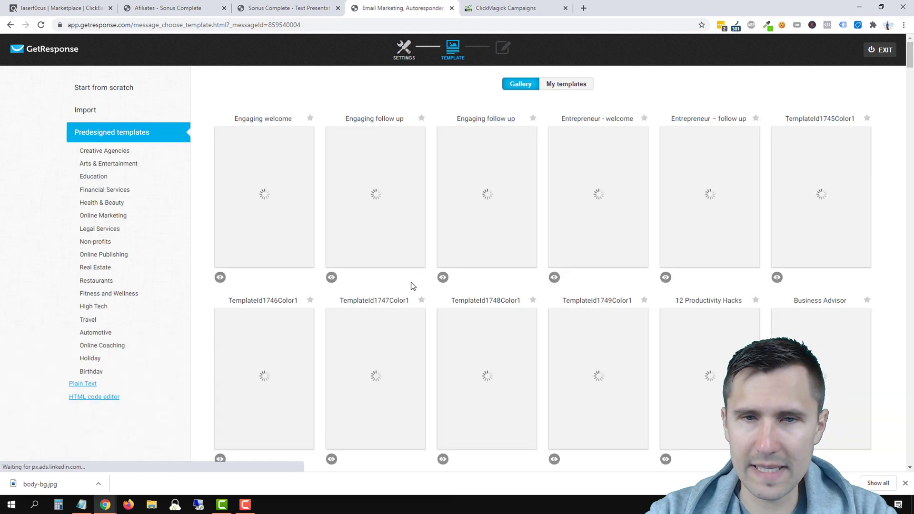
# Step: Start the email from the Blank layout under Start from scratch
pyautogui.moveTo(379, 270)
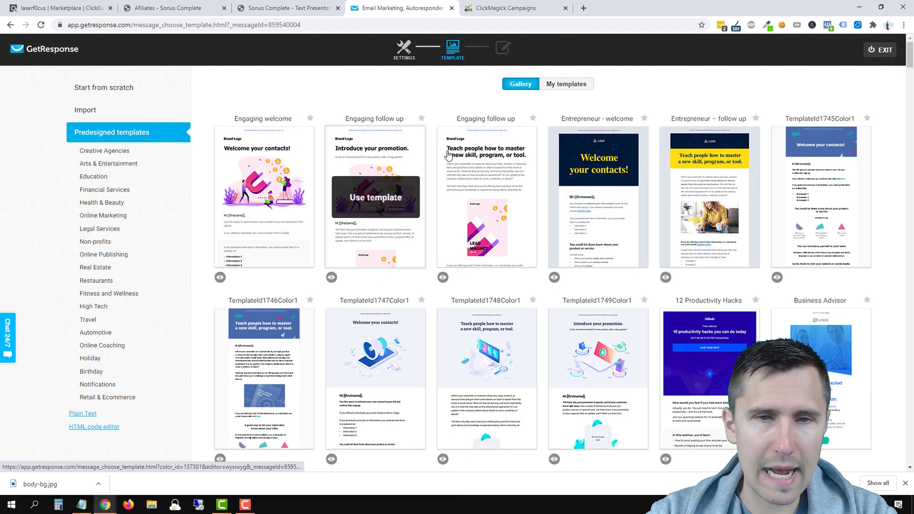
pyautogui.click(119, 86)
pyautogui.click(601, 356)
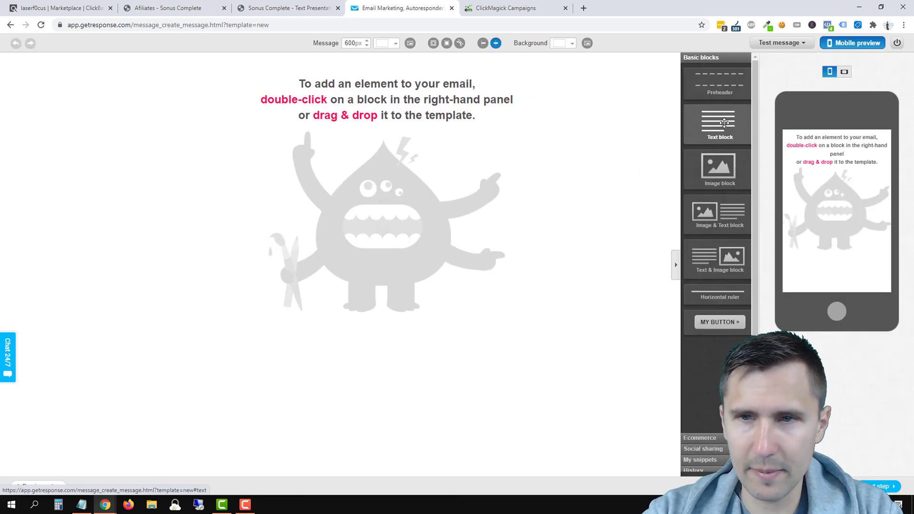
# Step: Add a text block at the top, remove its placeholder title and set the paragraph to 16px
pyautogui.moveTo(718, 124); pyautogui.dragTo(324, 79)
pyautogui.click(324, 79)
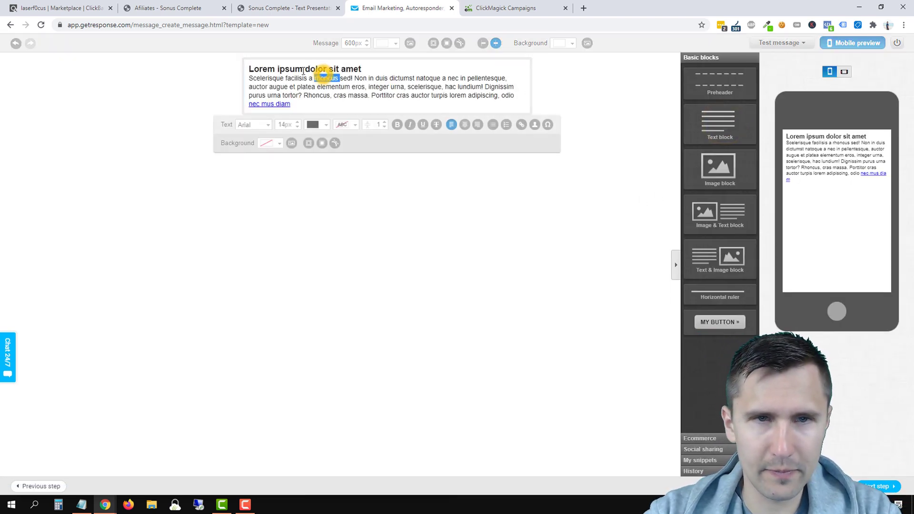
pyautogui.tripleClick(302, 69)
pyautogui.press('BackSpace')
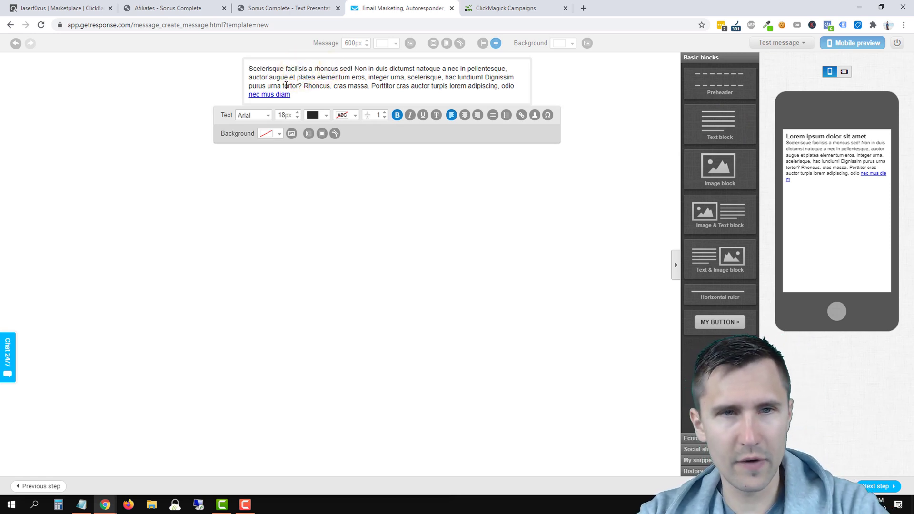
pyautogui.tripleClick(286, 85)
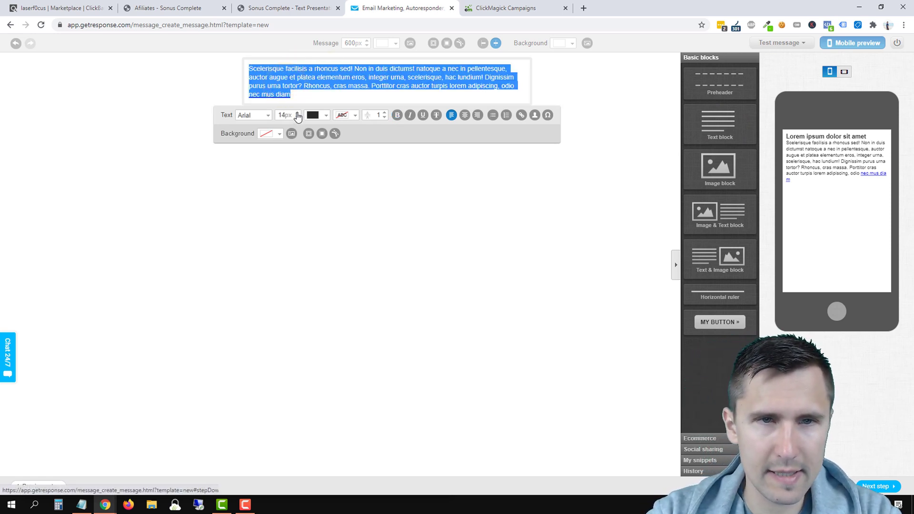
pyautogui.click(297, 113)
pyautogui.click(298, 113)
pyautogui.tripleClick(303, 80)
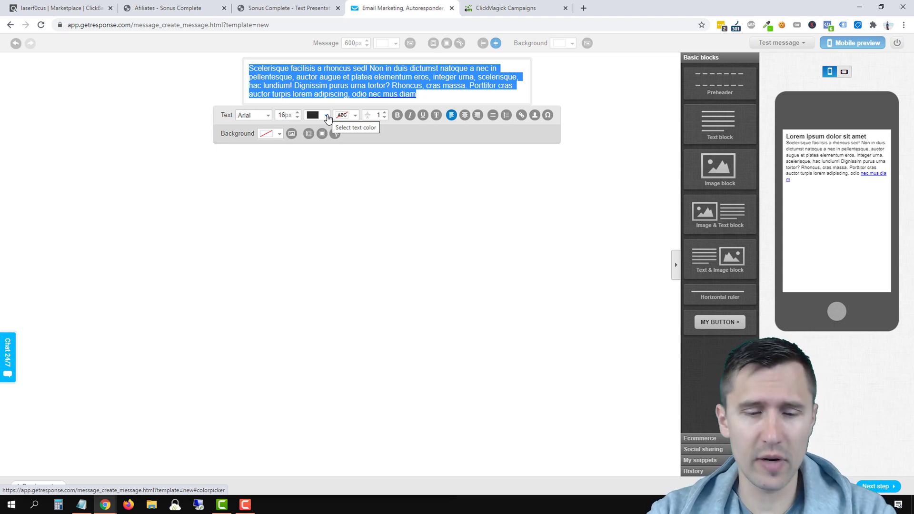
# Step: Type 'Hey [[firstname]],', 'Here is the free video you requested:' and '--> Click here to access your video now' as separate lines
pyautogui.write('Hey ')
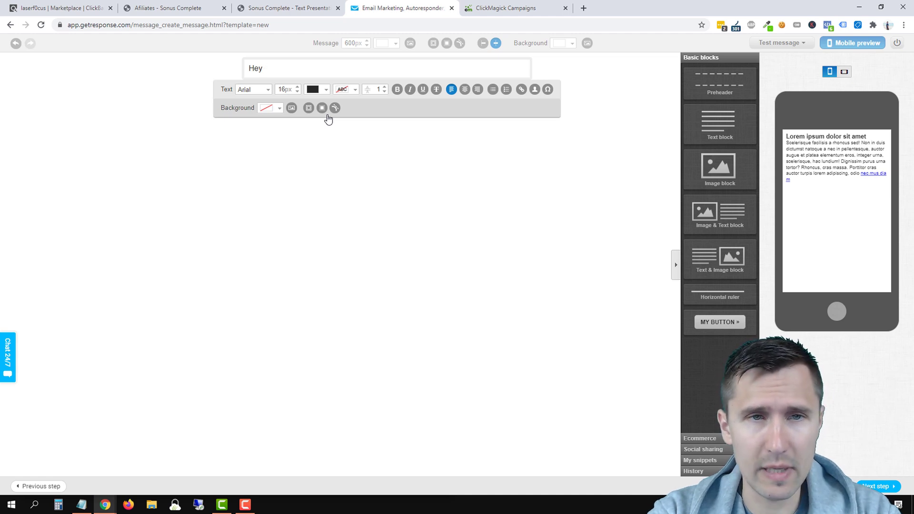
pyautogui.write('[[firstname]],')
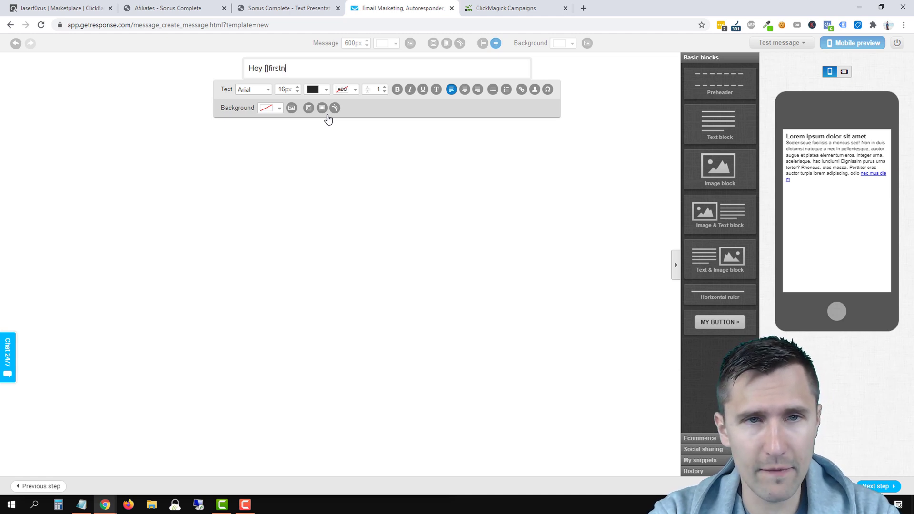
pyautogui.press('Return')
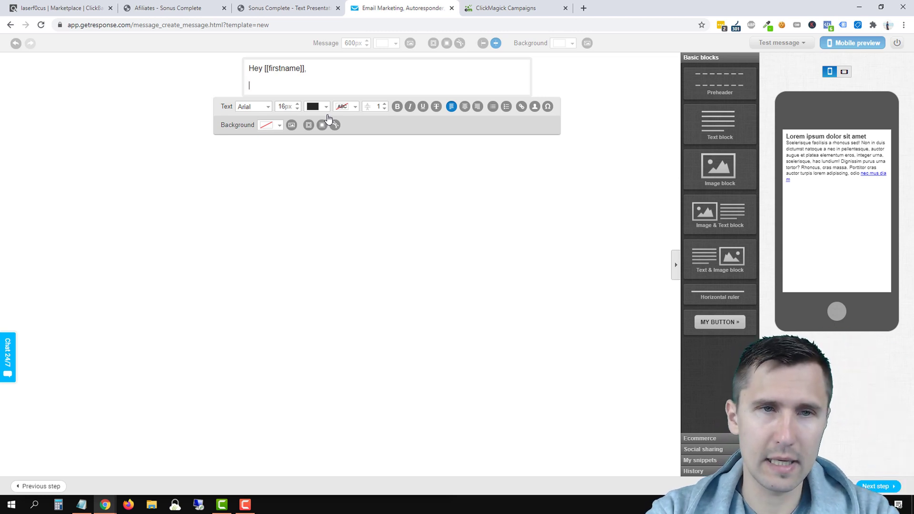
pyautogui.write('Her')
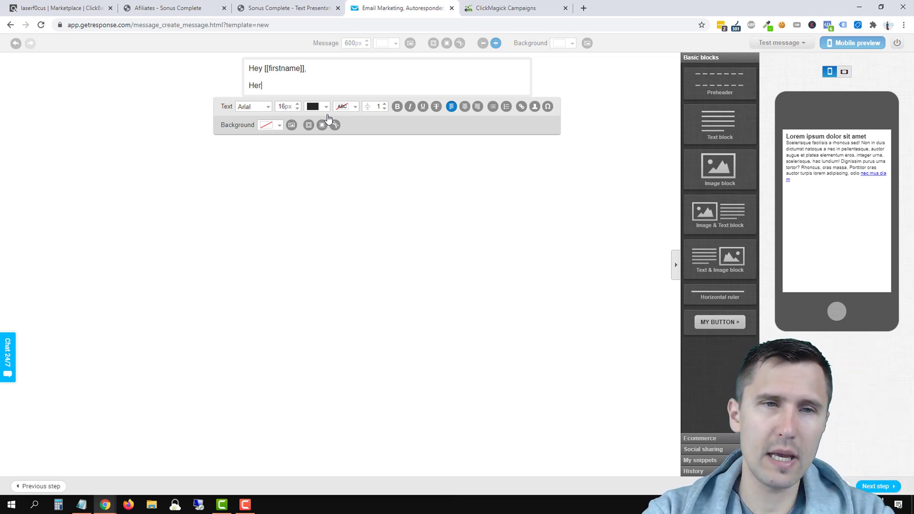
pyautogui.write('e is the free video')
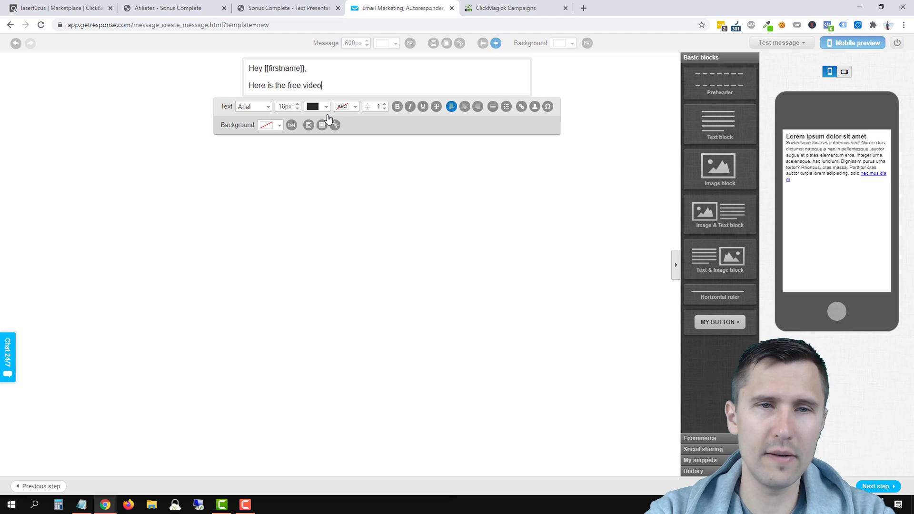
pyautogui.write(' you requested:')
pyautogui.press('Return')
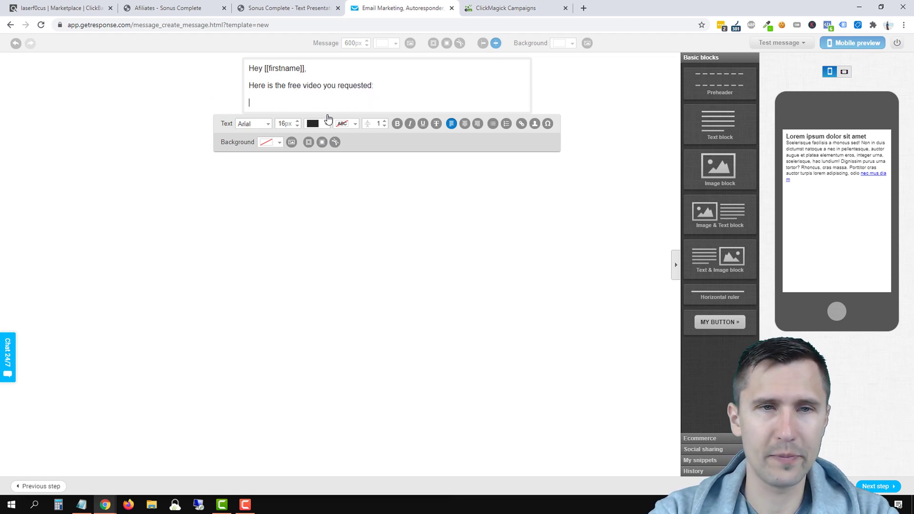
pyautogui.write('--> Click here to access')
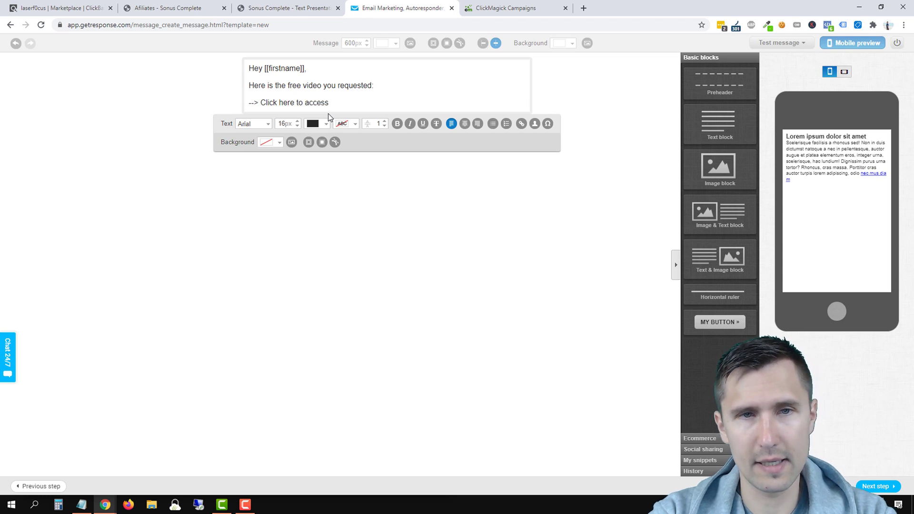
pyautogui.write(' your video now')
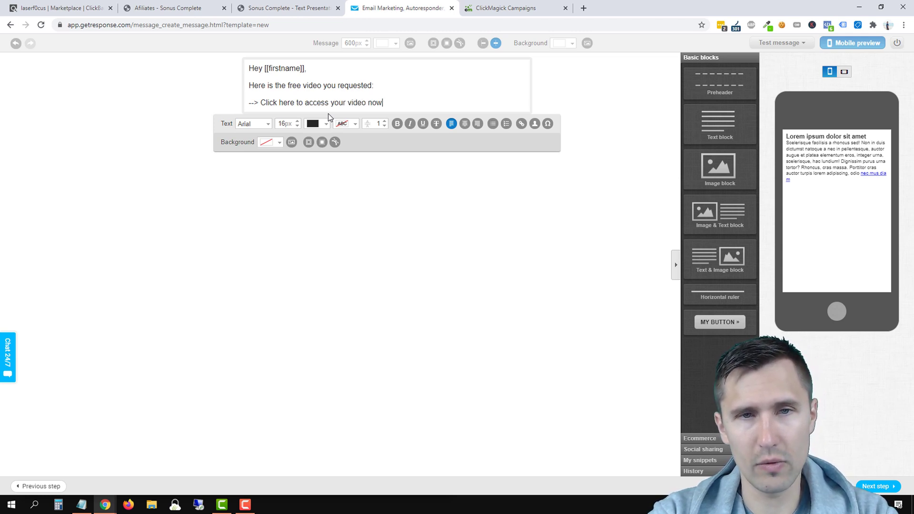
pyautogui.press('Return')
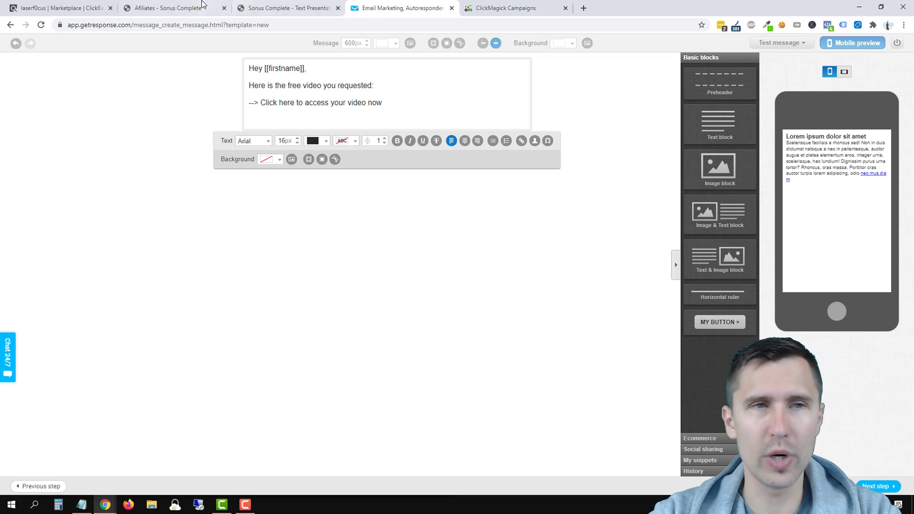
pyautogui.click(506, 8)
pyautogui.click(355, 6)
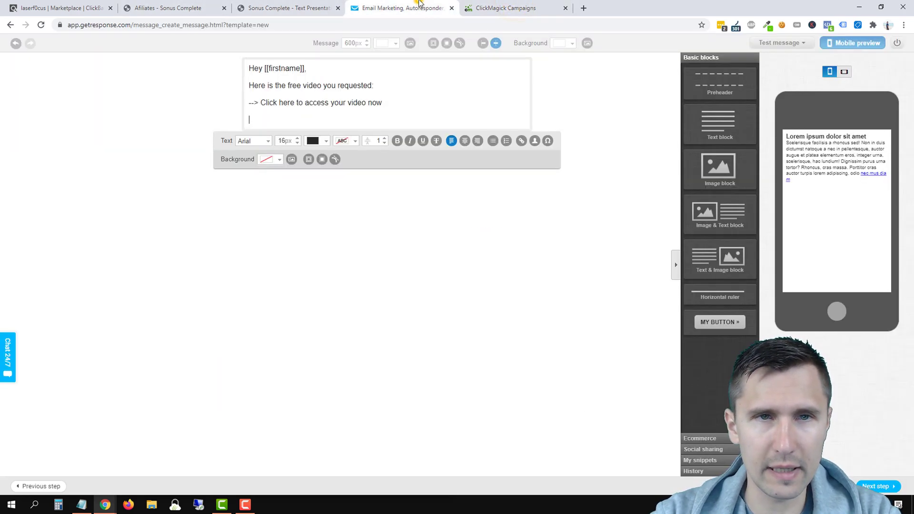
# Step: Copy the ClickBank hop link from the HopLink Generator window
pyautogui.click(291, 6)
pyautogui.click(207, 4)
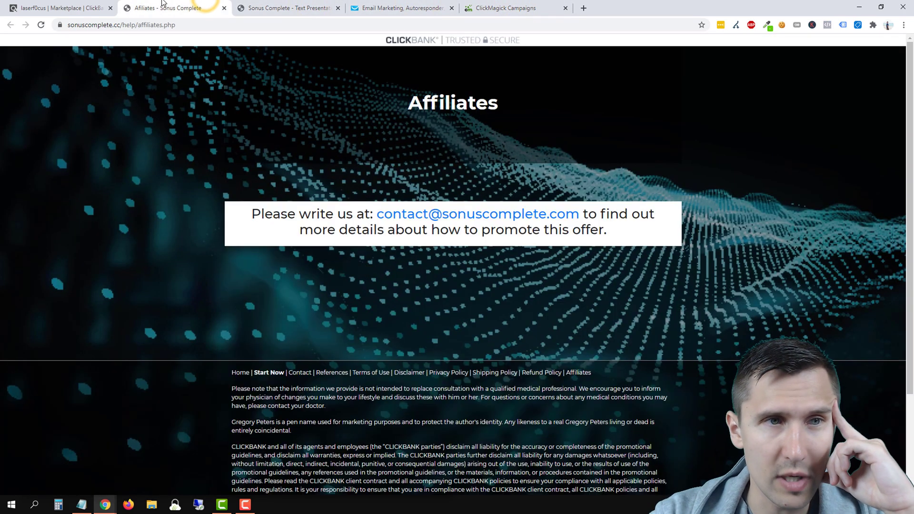
pyautogui.click(66, 8)
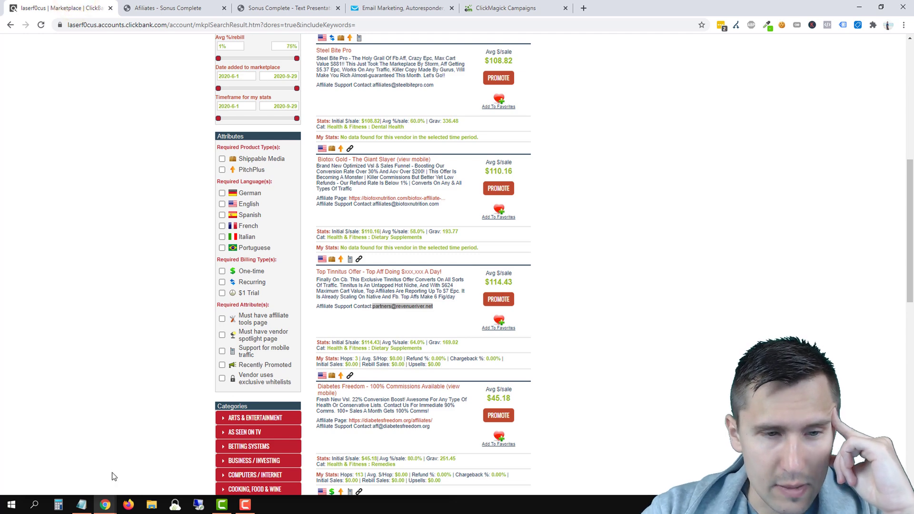
pyautogui.moveTo(106, 503)
pyautogui.click(227, 474)
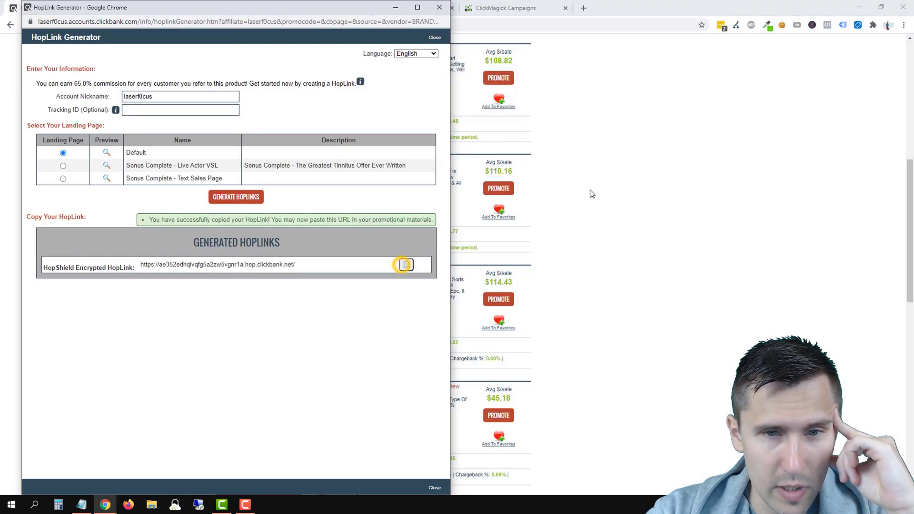
pyautogui.click(614, 163)
pyautogui.click(411, 7)
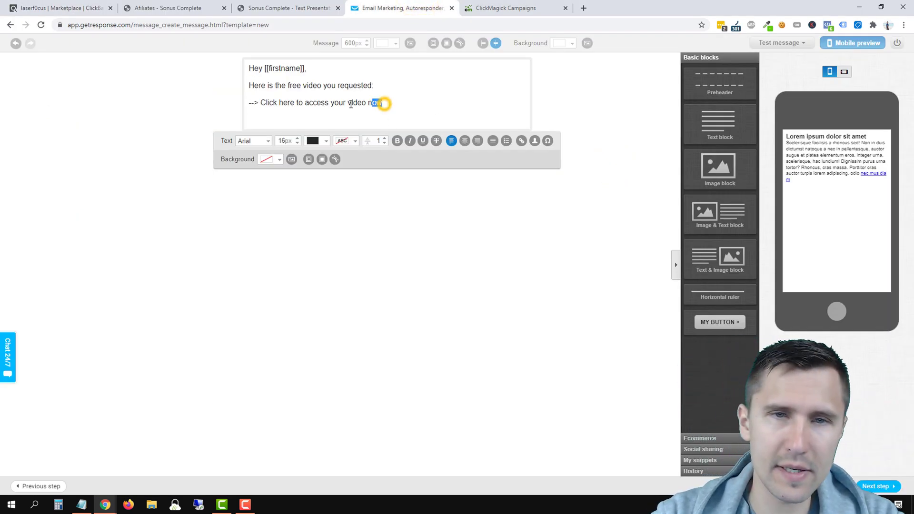
# Step: Link 'Click here to access your video now' to the hop link plus /?tid=[cmc_tid]
pyautogui.moveTo(382, 103); pyautogui.dragTo(261, 103)
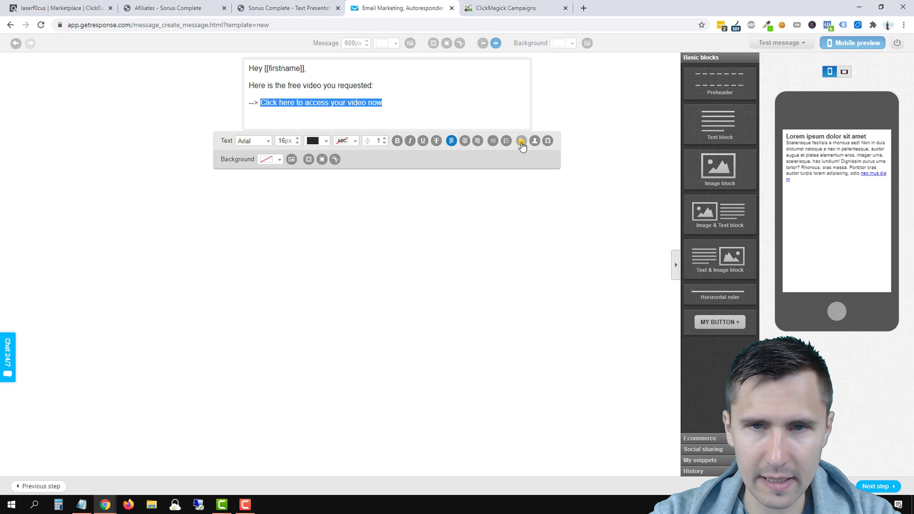
pyautogui.click(521, 140)
pyautogui.click(412, 251)
pyautogui.hotkey('ctrl', 'v')
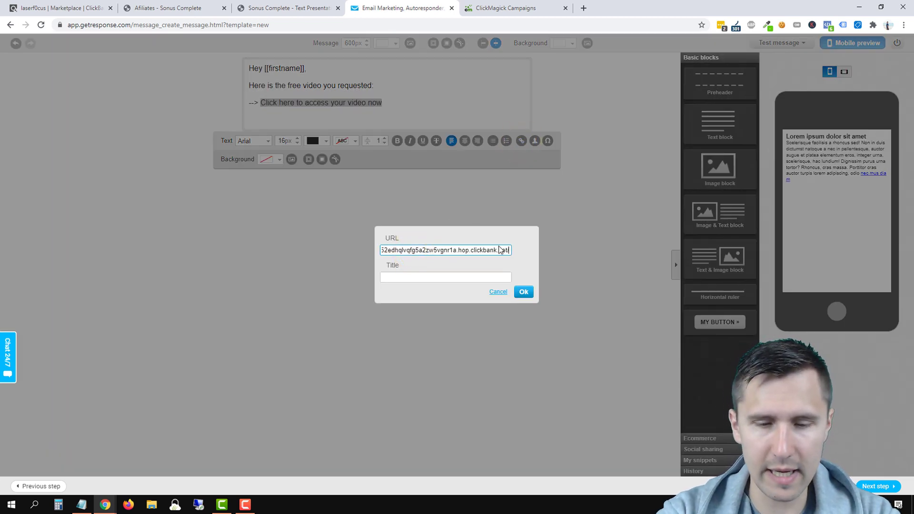
pyautogui.write('/?tid=')
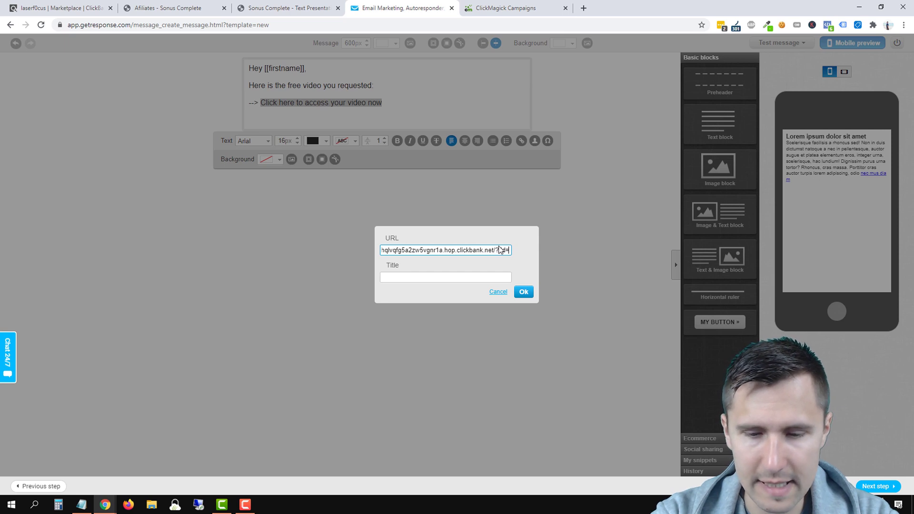
pyautogui.write('[cmc_tid')
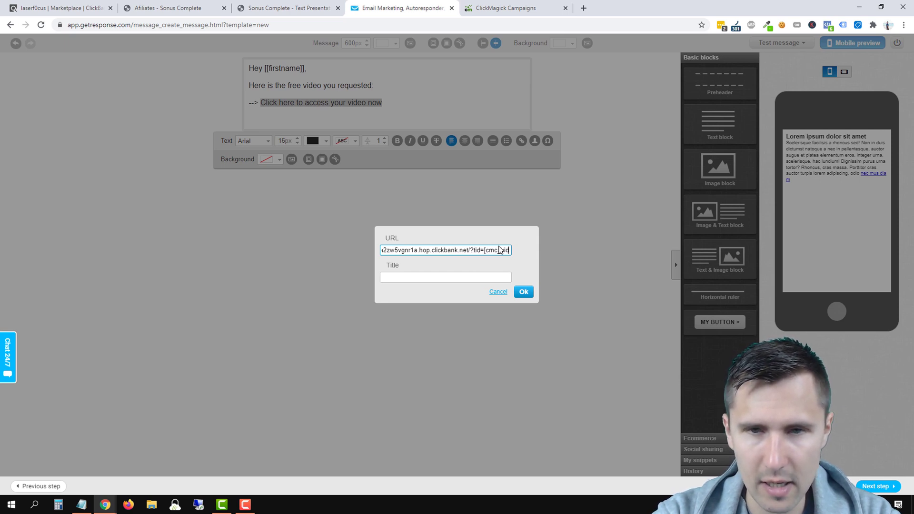
pyautogui.write(']')
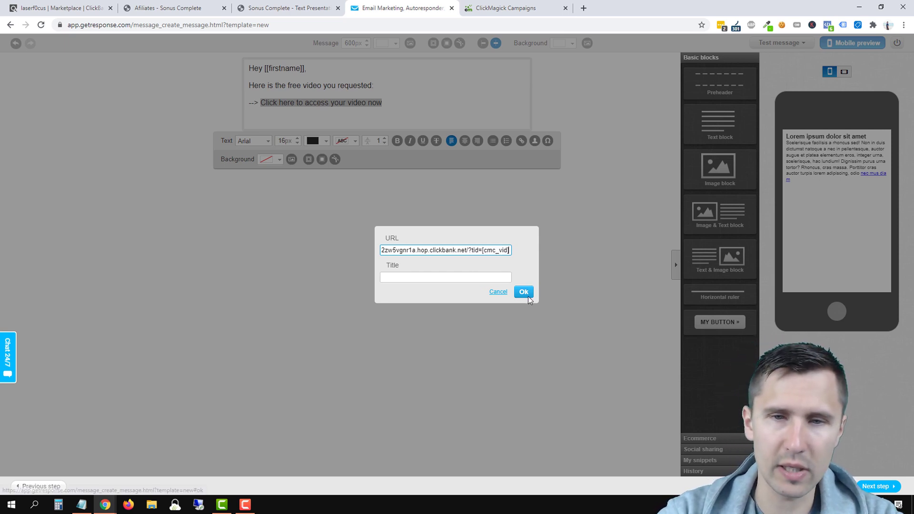
pyautogui.click(527, 295)
pyautogui.click(317, 226)
pyautogui.click(281, 121)
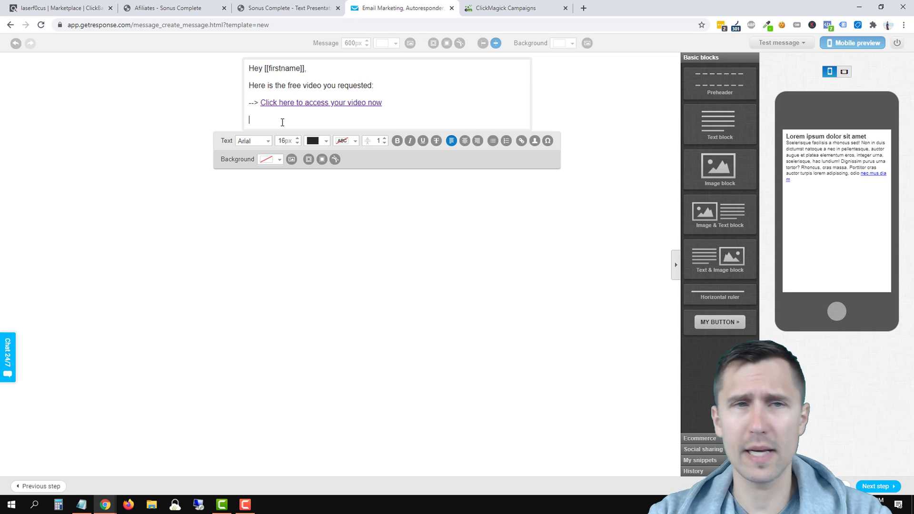
# Step: Copy the four introductory paragraphs from the Sonus text page into the email and set them to Arial
pyautogui.click(286, 7)
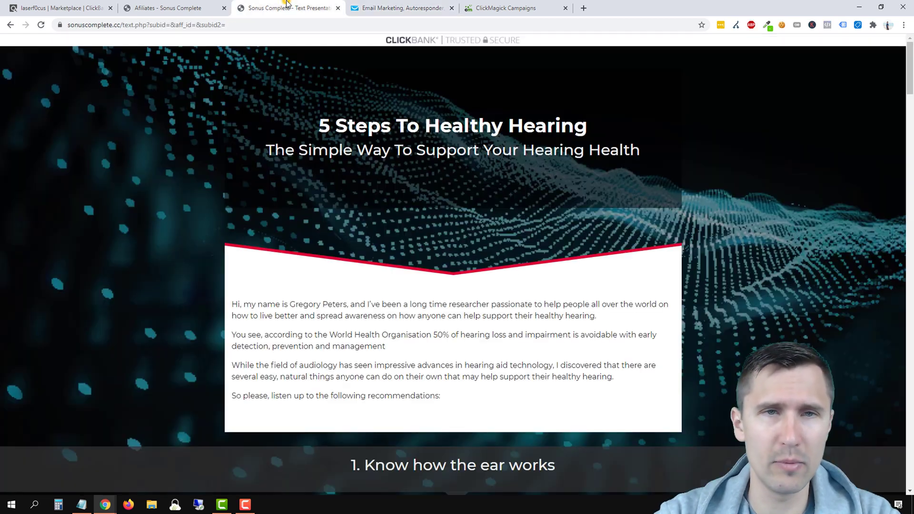
pyautogui.tripleClick(343, 305)
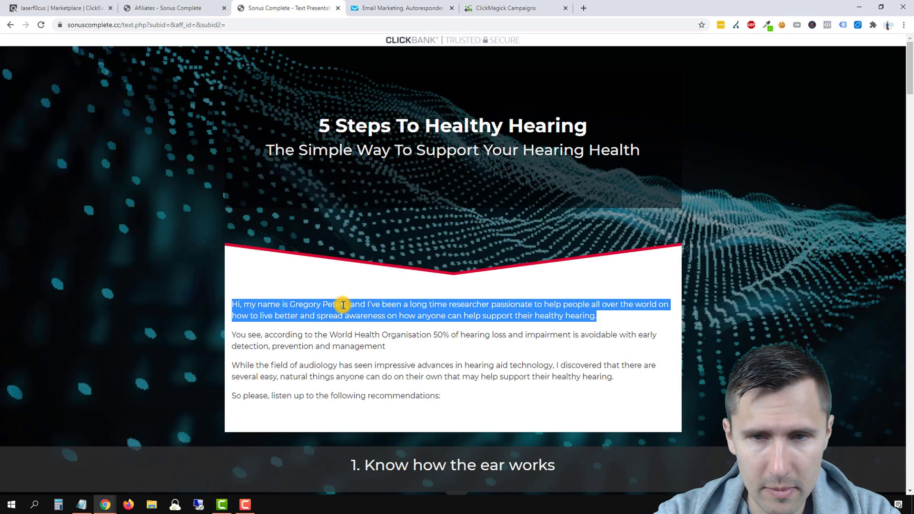
pyautogui.click(327, 319)
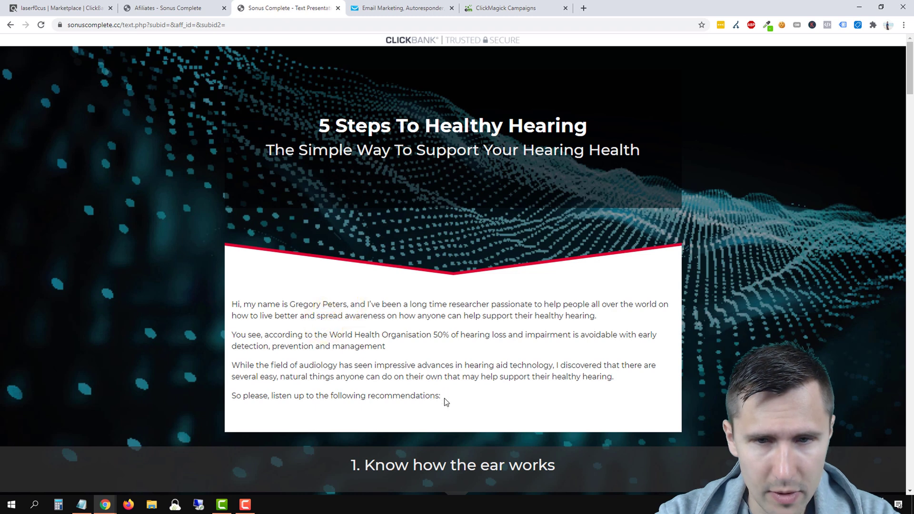
pyautogui.moveTo(442, 400); pyautogui.dragTo(260, 297)
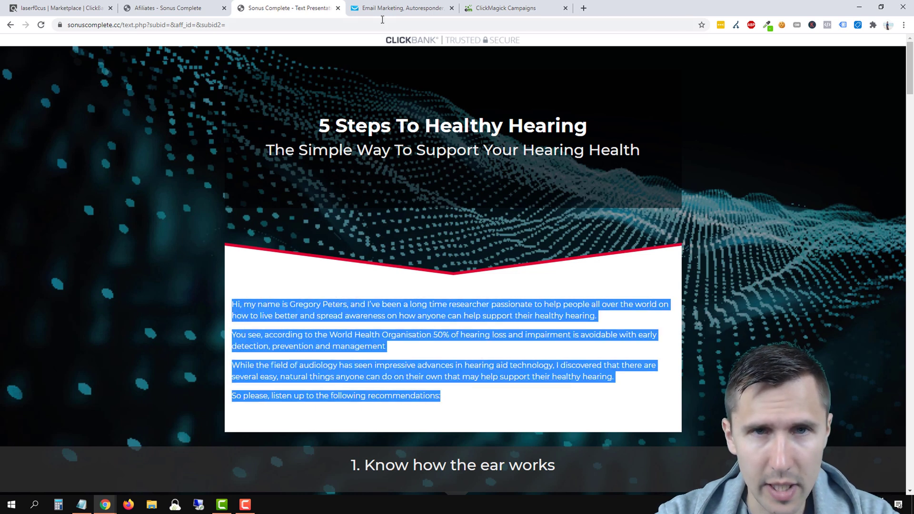
pyautogui.click(383, 8)
pyautogui.hotkey('ctrl', 'v')
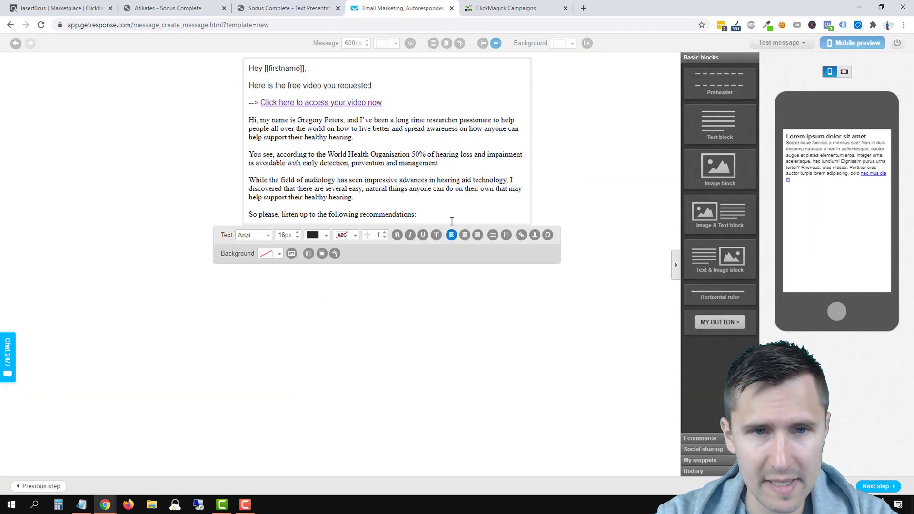
pyautogui.moveTo(417, 214); pyautogui.dragTo(249, 119)
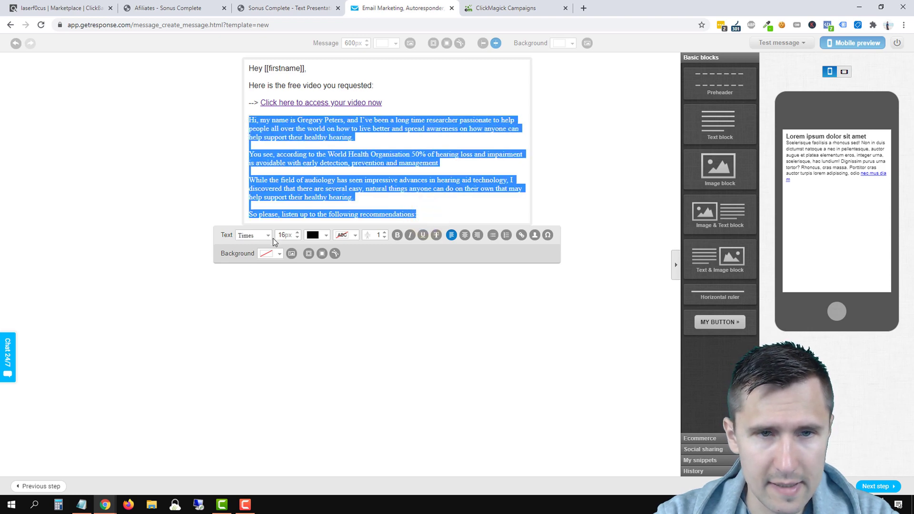
pyautogui.click(258, 237)
pyautogui.click(251, 243)
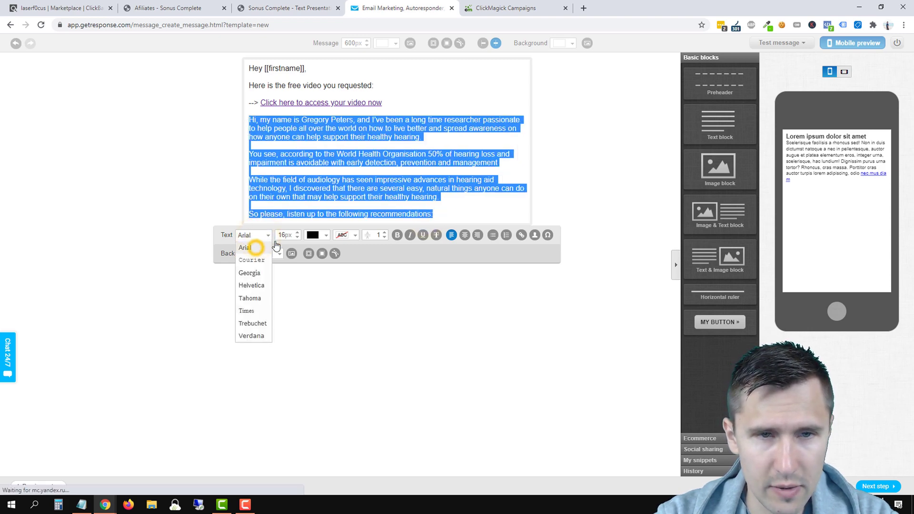
pyautogui.click(333, 168)
# Step: Replace 'Hi' with 'Also, I don't think I properly introduced myself to you yet...' and put 'my name is' on a new line
pyautogui.tripleClick(314, 134)
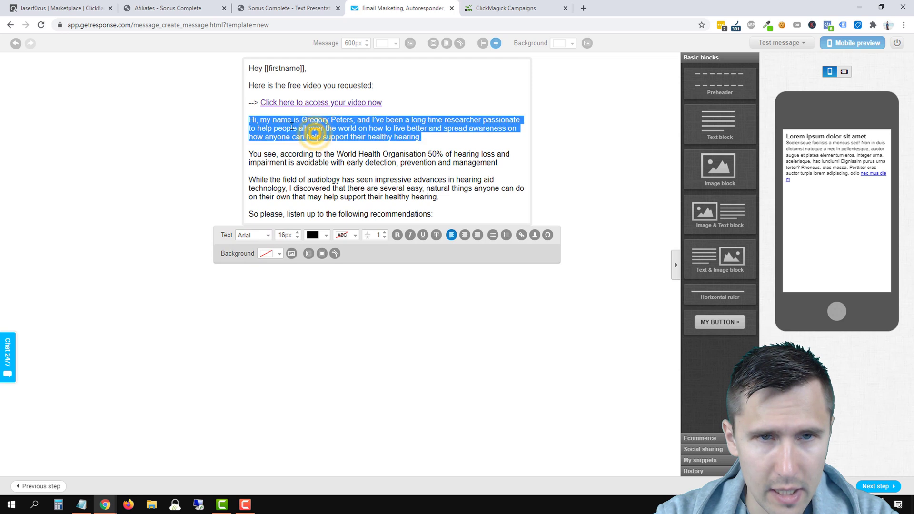
pyautogui.click(293, 127)
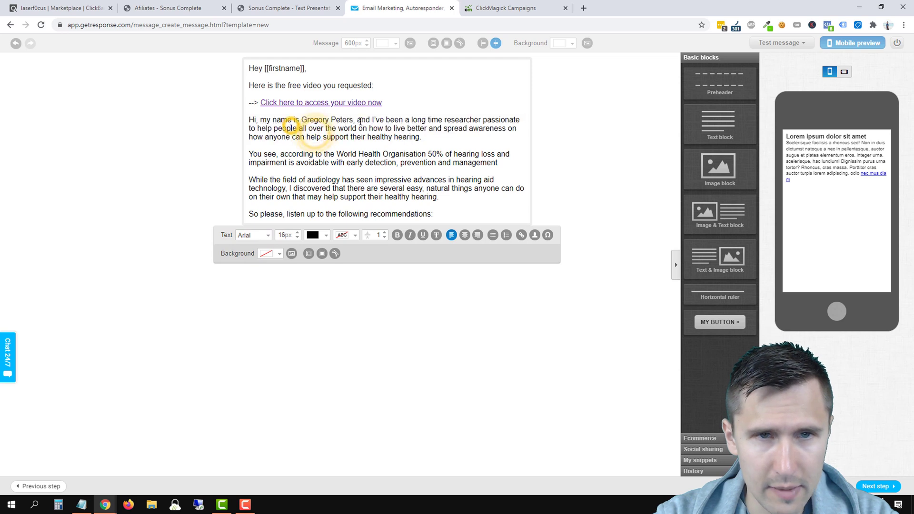
pyautogui.doubleClick(255, 120)
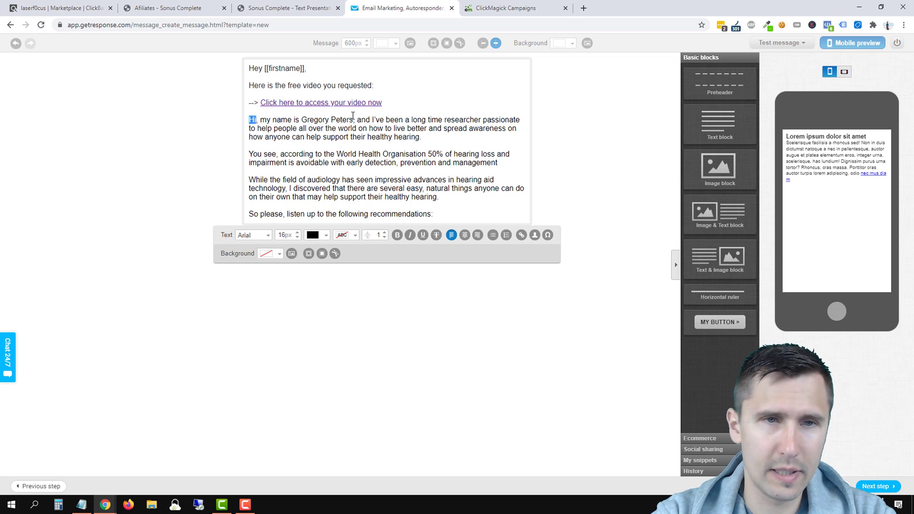
pyautogui.write("Also, I don't t")
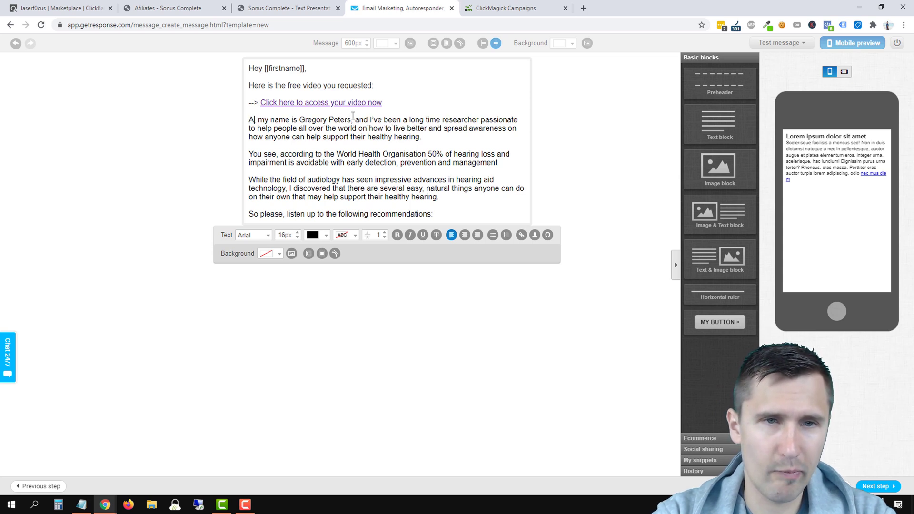
pyautogui.write('hink I properly in')
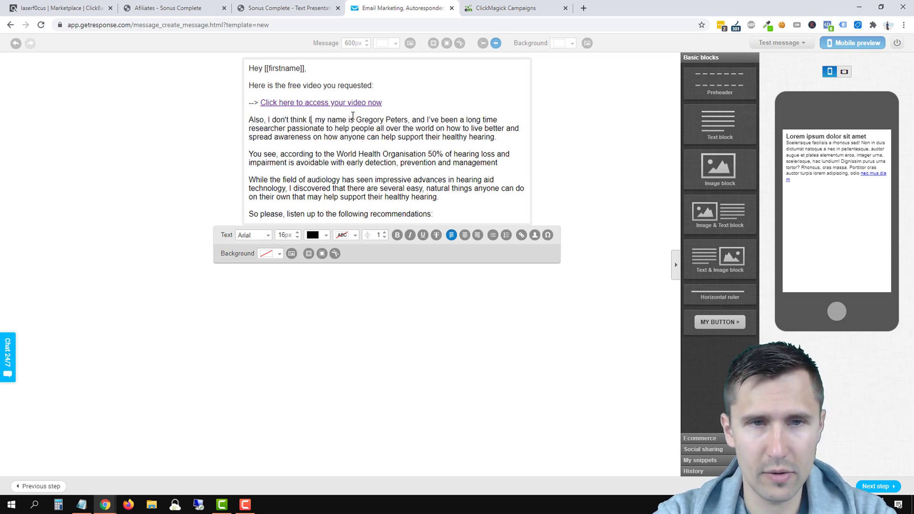
pyautogui.write('troduced myself to')
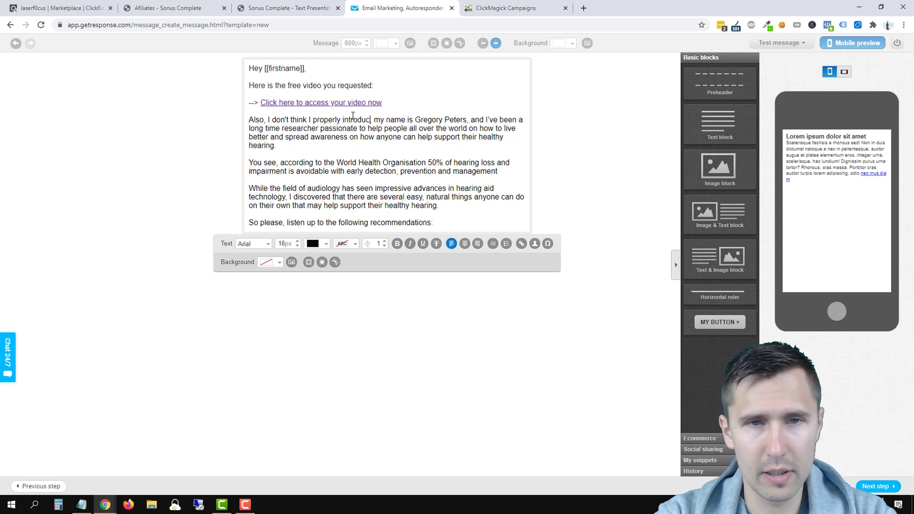
pyautogui.write(' you yet...')
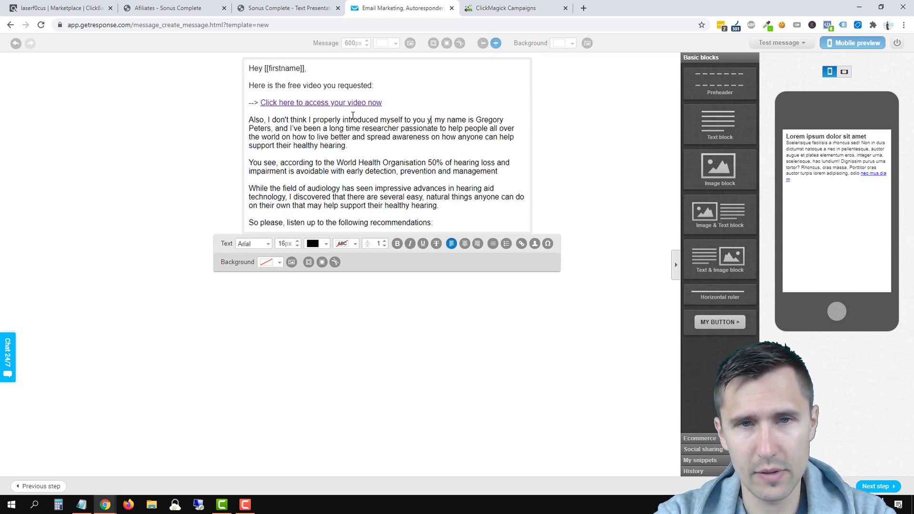
pyautogui.press('Return')
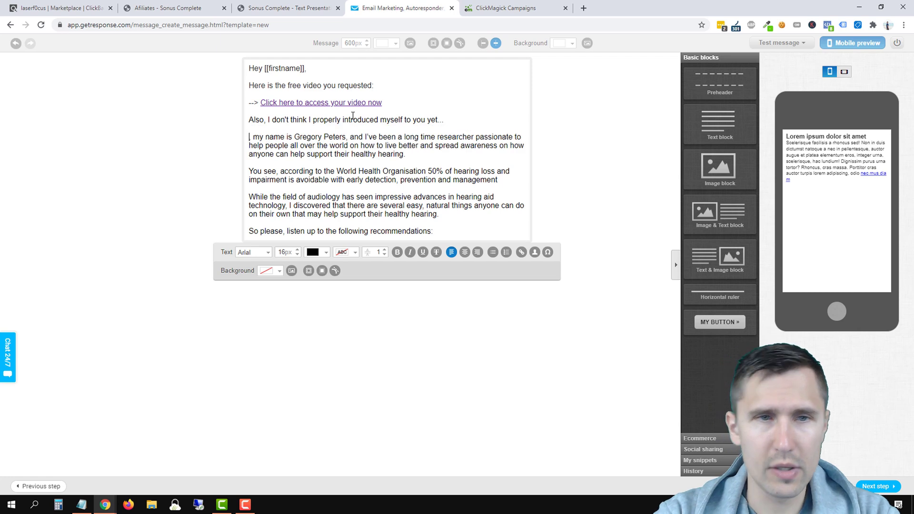
pyautogui.press('BackSpace')
pyautogui.press('BackSpace')
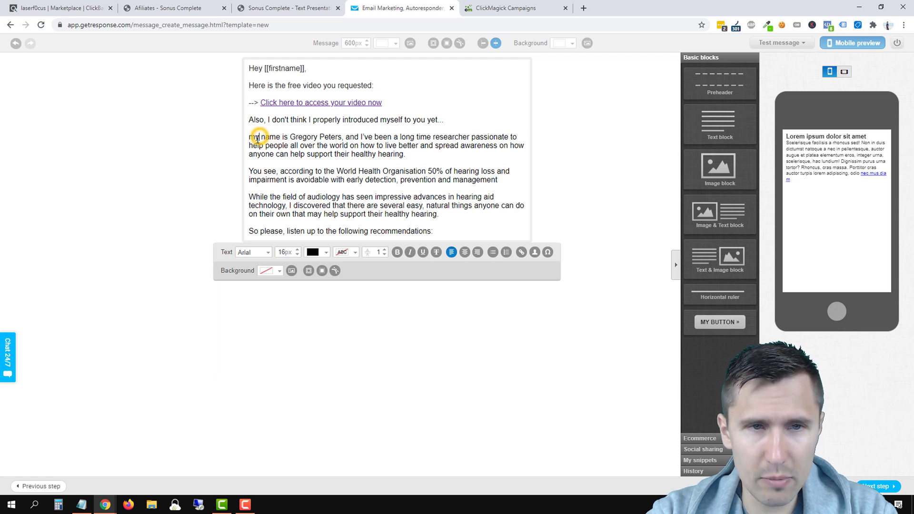
# Step: Capitalise 'My', add 'on tinnitus...' after 'researcher' and make the 'passionate…' sentence its own paragraph
pyautogui.press('Delete')
pyautogui.write('M')
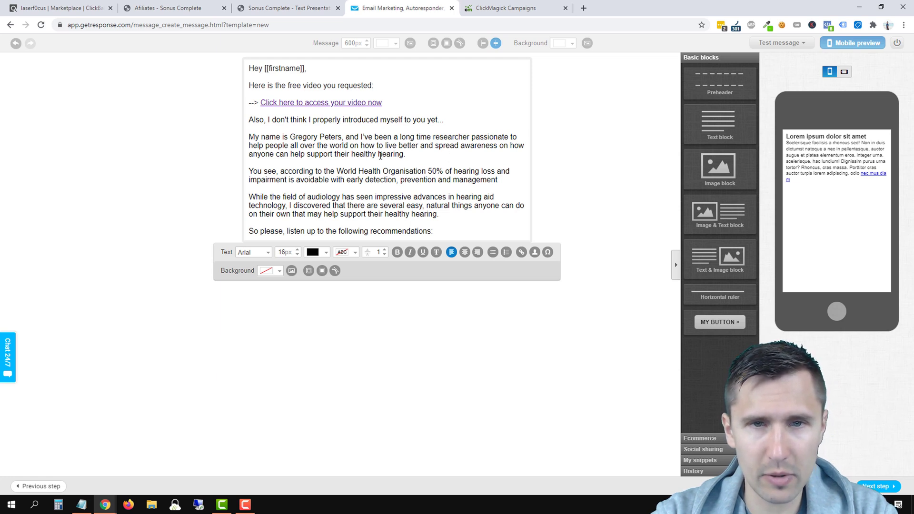
pyautogui.click(344, 136)
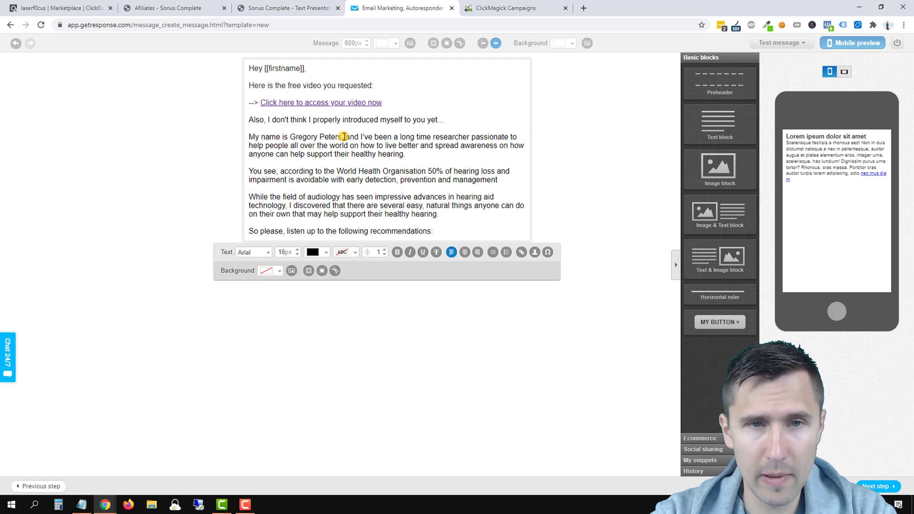
pyautogui.click(470, 138)
pyautogui.write('.')
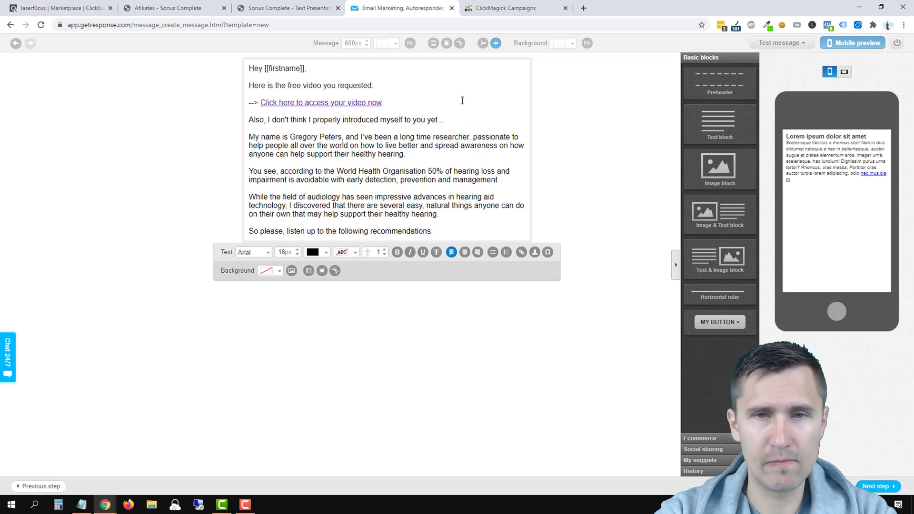
pyautogui.press('BackSpace')
pyautogui.write('on tinnitus')
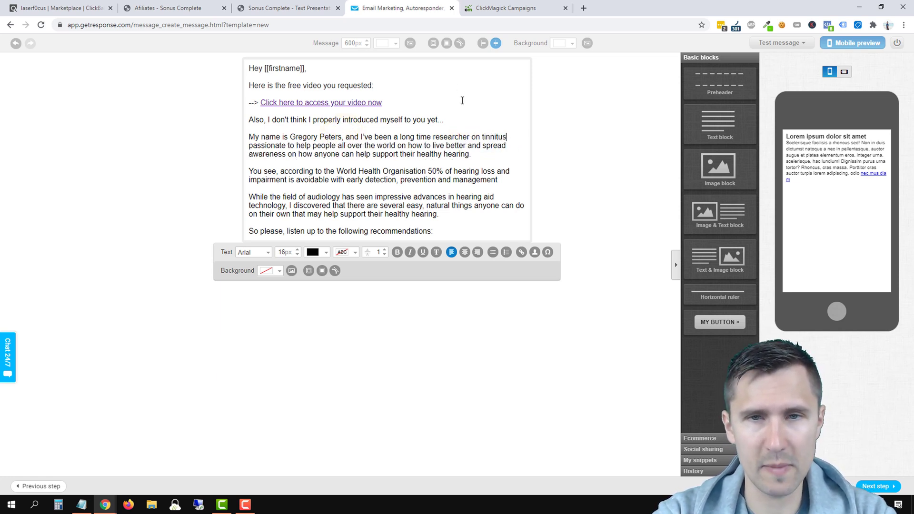
pyautogui.write('...')
pyautogui.press('Return')
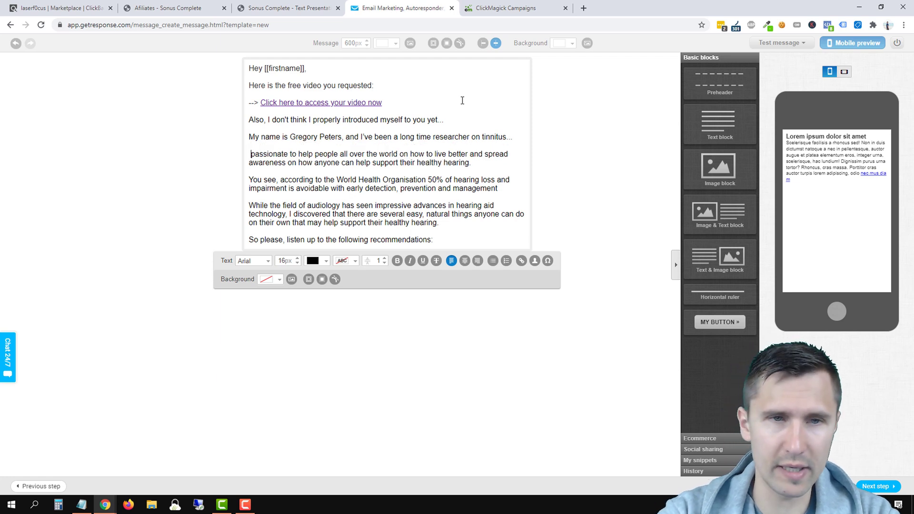
pyautogui.press('BackSpace')
pyautogui.write('...')
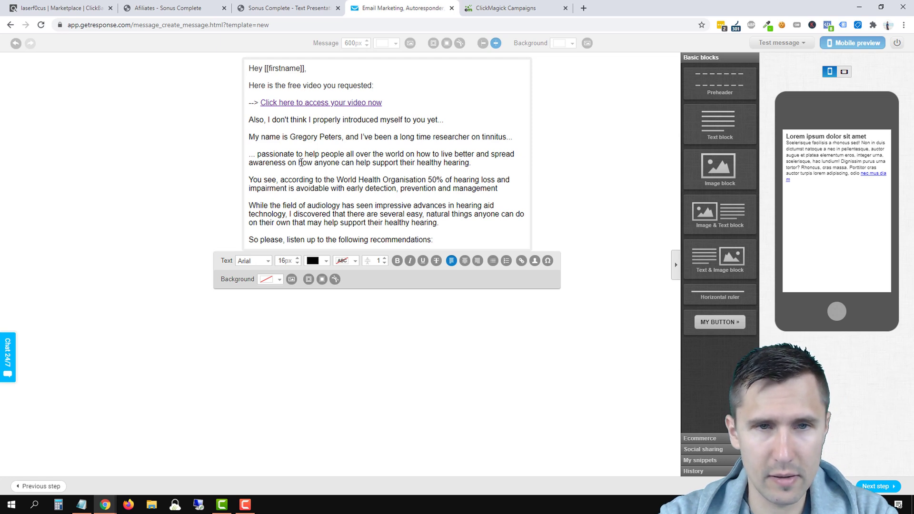
# Step: Shorten the awareness sentence to end 'on healthy hearing' without the period
pyautogui.moveTo(287, 163); pyautogui.dragTo(417, 166)
pyautogui.press('BackSpace')
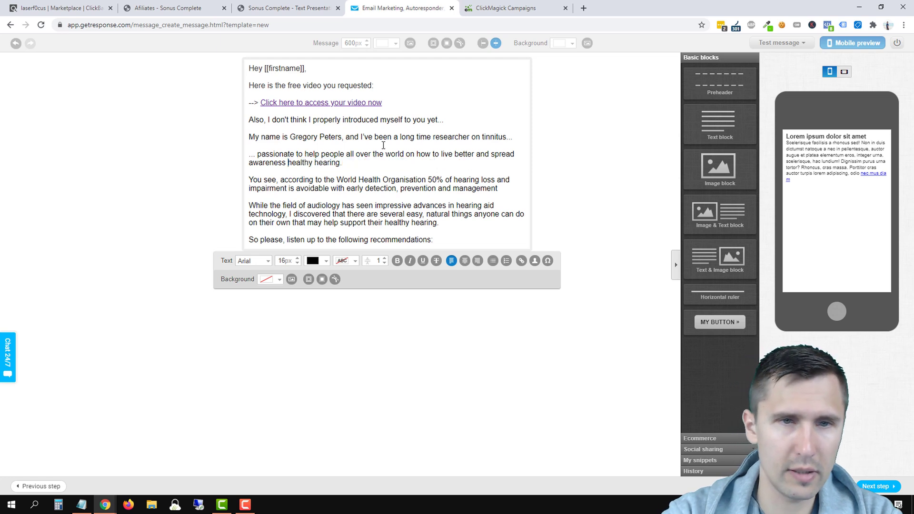
pyautogui.write('on')
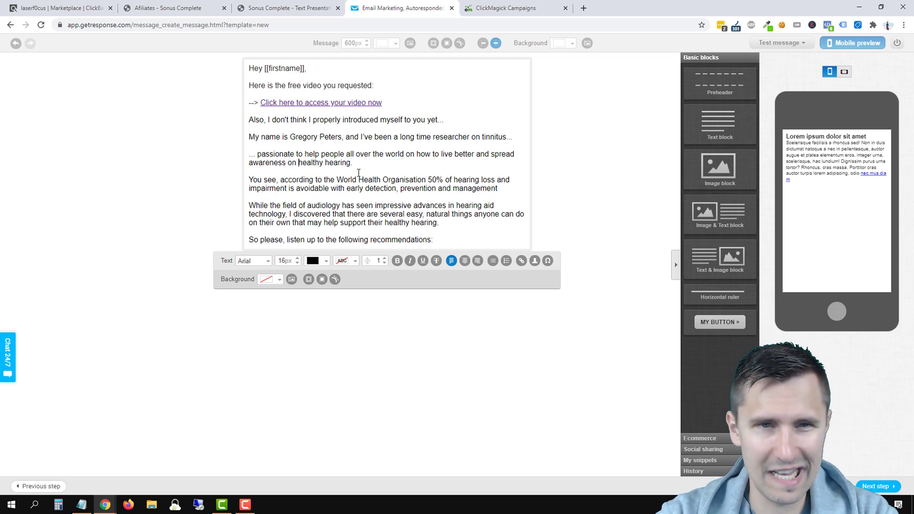
pyautogui.click(353, 162)
pyautogui.press('BackSpace')
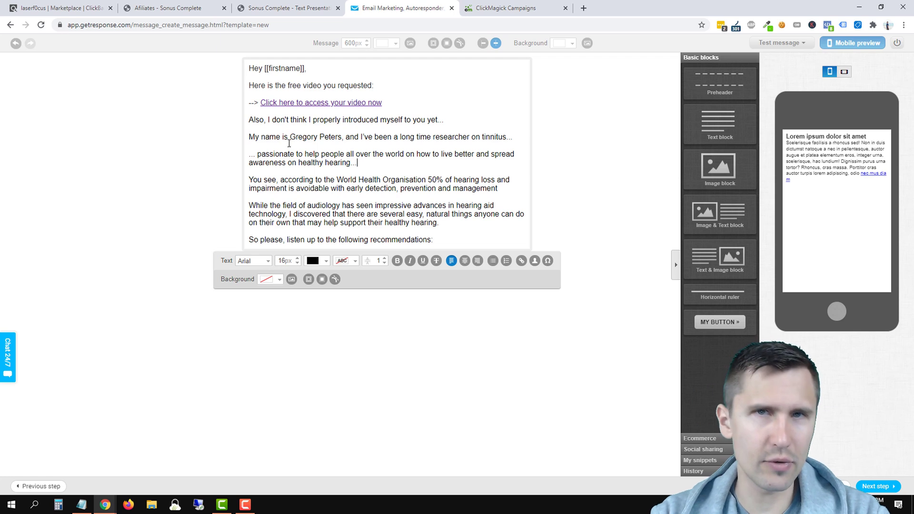
# Step: End 'You see' with '...' and start 'According to the World Health Organisation,' as a new paragraph
pyautogui.click(280, 179)
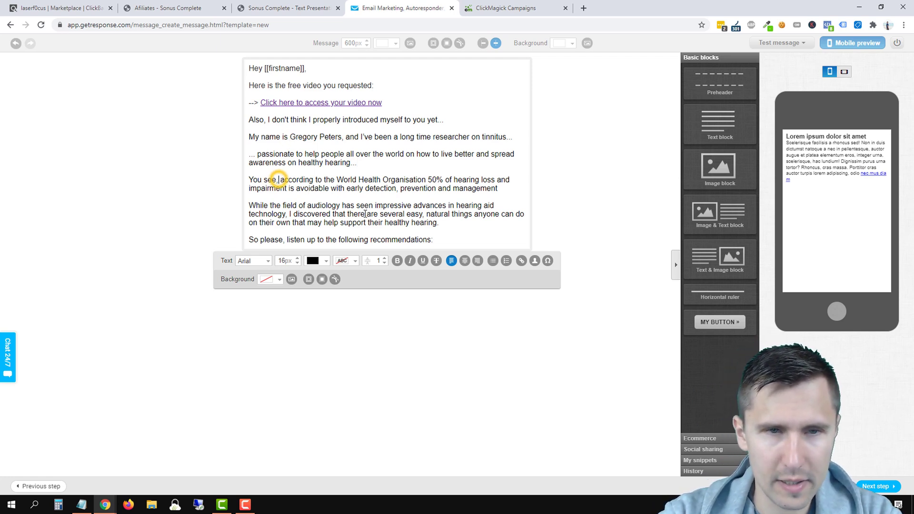
pyautogui.press('BackSpace')
pyautogui.press('BackSpace')
pyautogui.write('...')
pyautogui.press('Return')
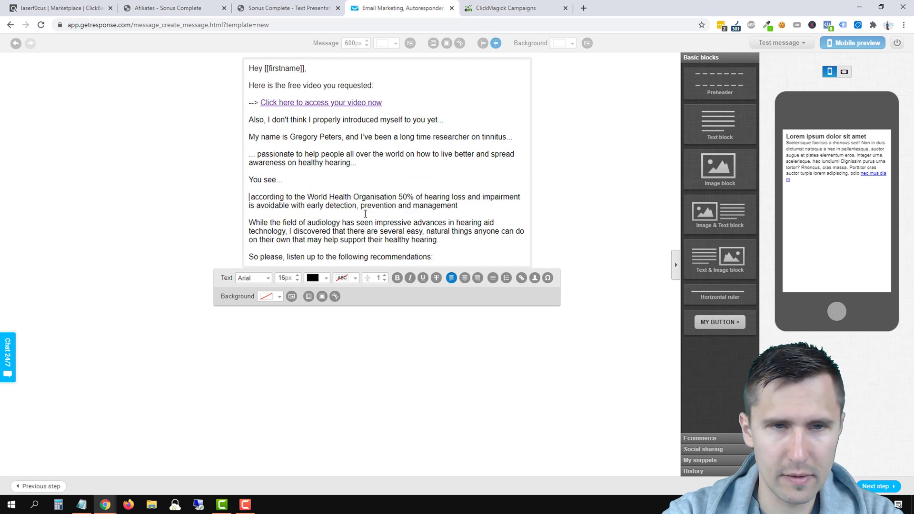
pyautogui.press('BackSpace')
pyautogui.press('BackSpace')
pyautogui.write('A')
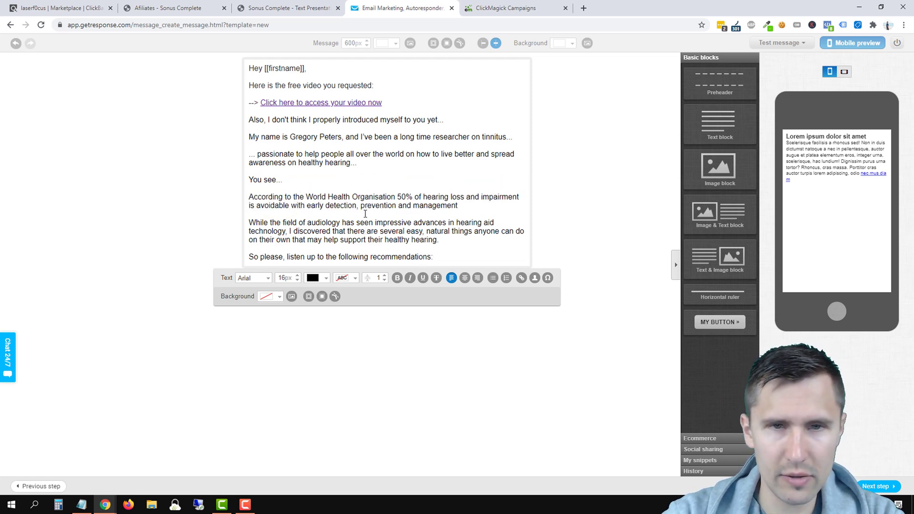
pyautogui.click(396, 193)
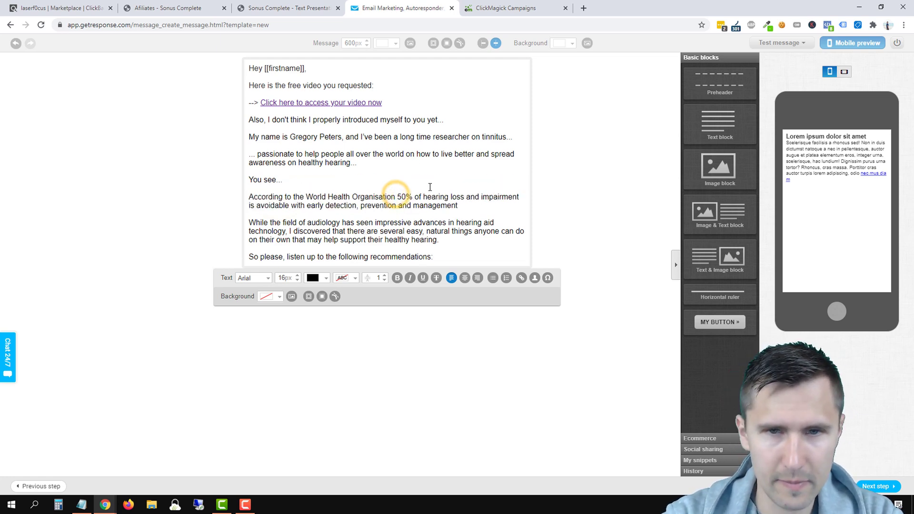
pyautogui.write(',')
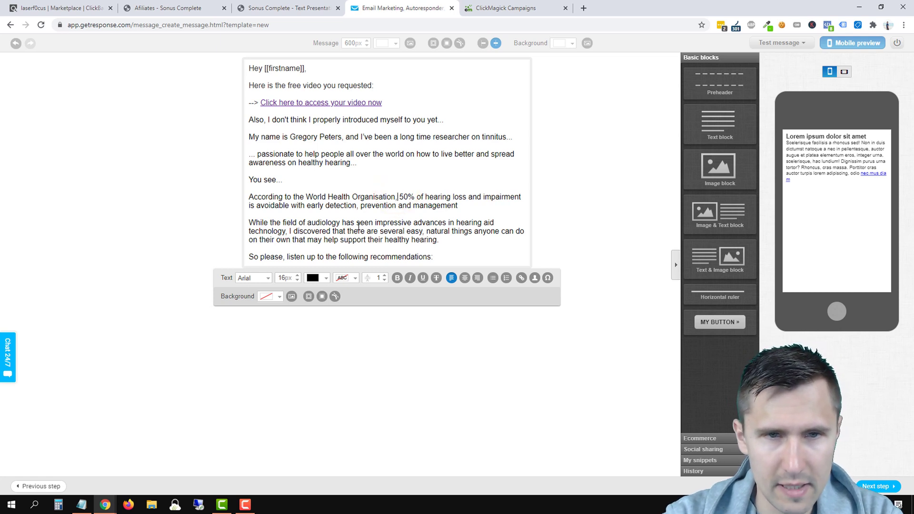
# Step: End 'management' and 'technology' with '...' and move 'I discovered…' to its own paragraph
pyautogui.click(460, 205)
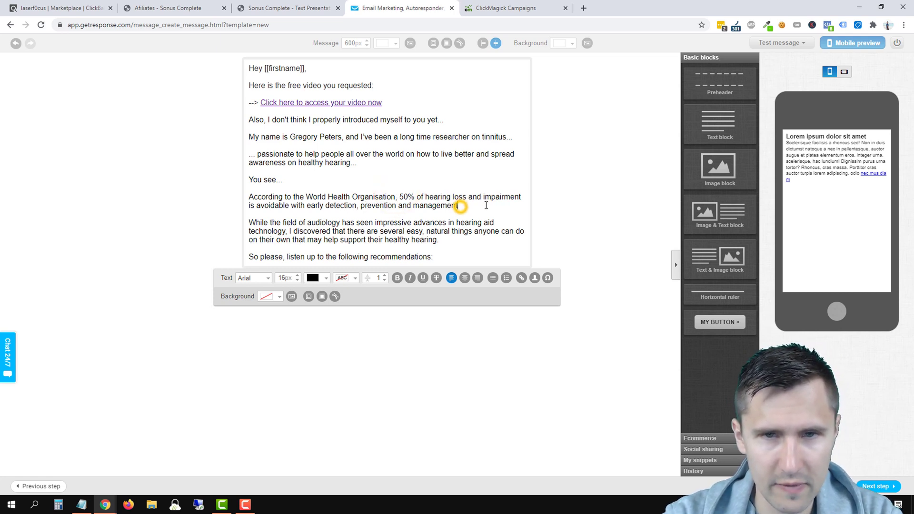
pyautogui.write('...')
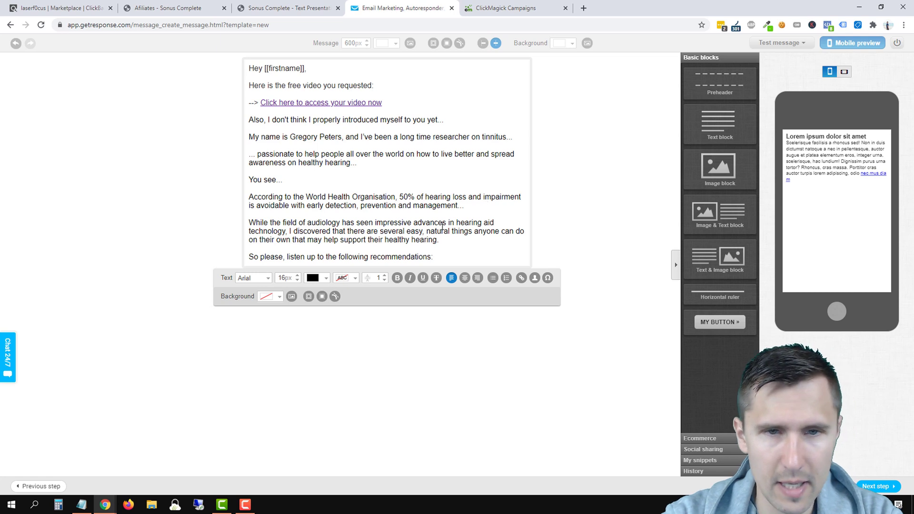
pyautogui.click(288, 230)
pyautogui.press('BackSpace')
pyautogui.press('BackSpace')
pyautogui.write('...')
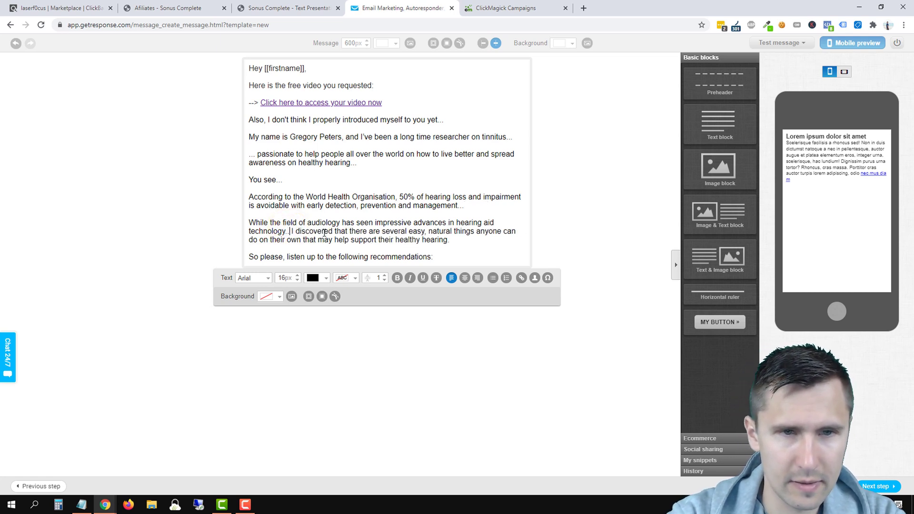
pyautogui.press('Return')
pyautogui.press('Delete')
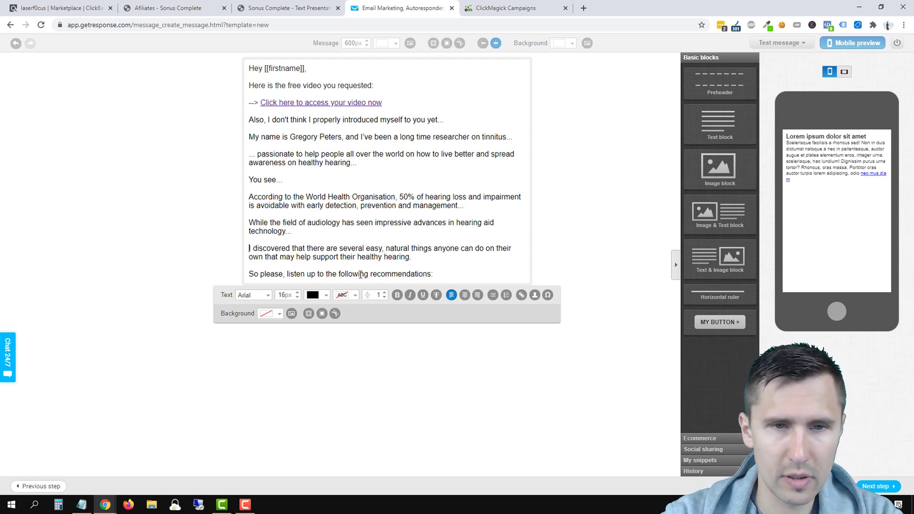
# Step: Replace the 'So please…' line with the attached-video line, a link reminder and '--> Click here to watch your free video now'
pyautogui.moveTo(433, 274); pyautogui.dragTo(249, 275)
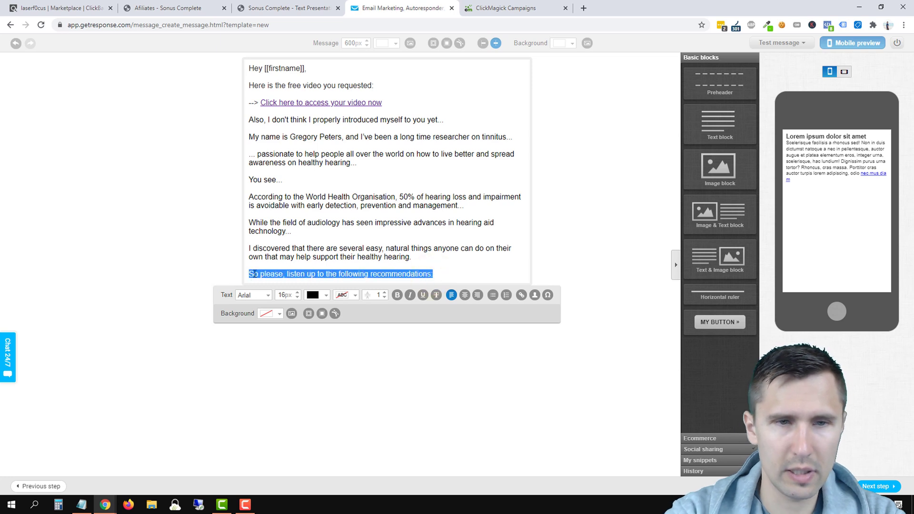
pyautogui.write('I cover all of that ')
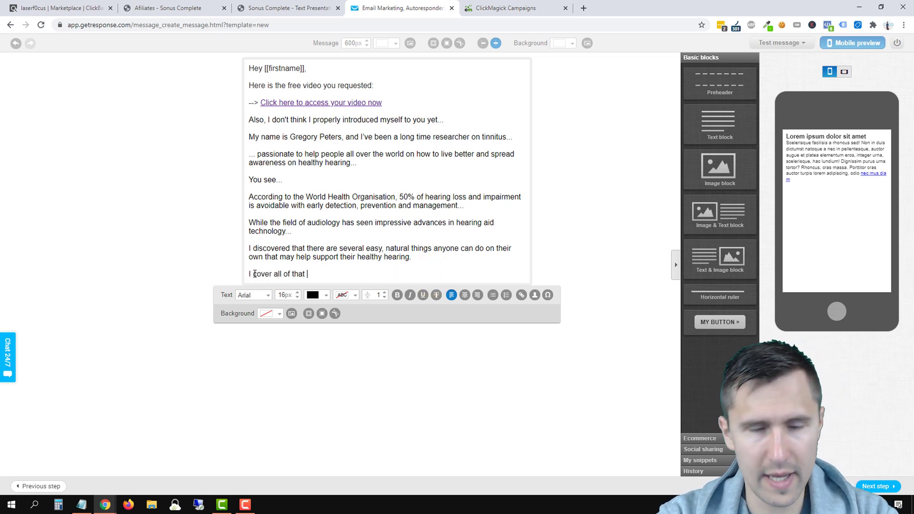
pyautogui.write('in my free video that ')
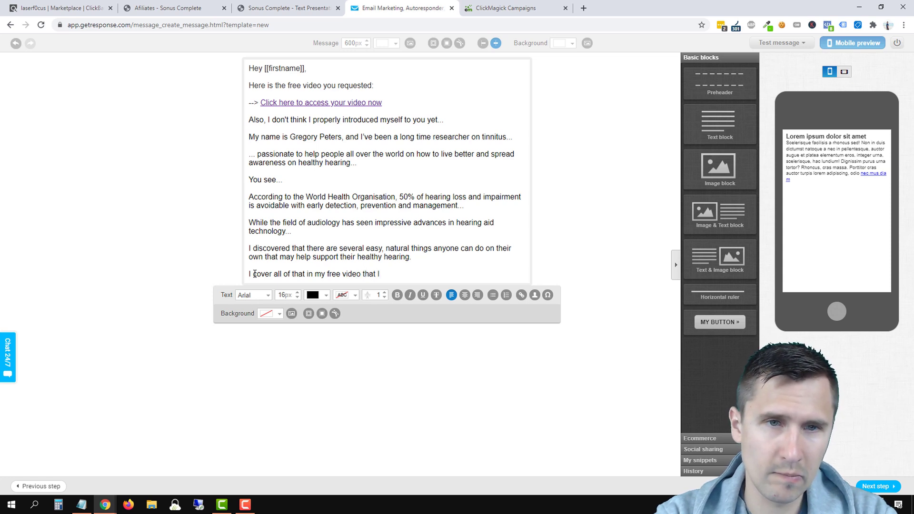
pyautogui.write('I attached above..')
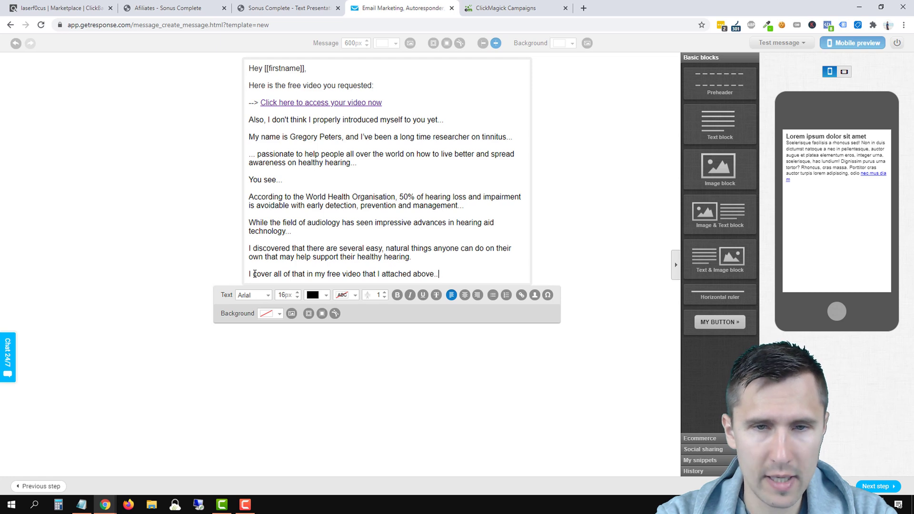
pyautogui.press('BackSpace')
pyautogui.press('BackSpace')
pyautogui.press('BackSpace')
pyautogui.press('BackSpace')
pyautogui.press('BackSpace')
pyautogui.press('BackSpace')
pyautogui.press('BackSpace')
pyautogui.press('BackSpace')
pyautogui.write('...')
pyautogui.press('Return')
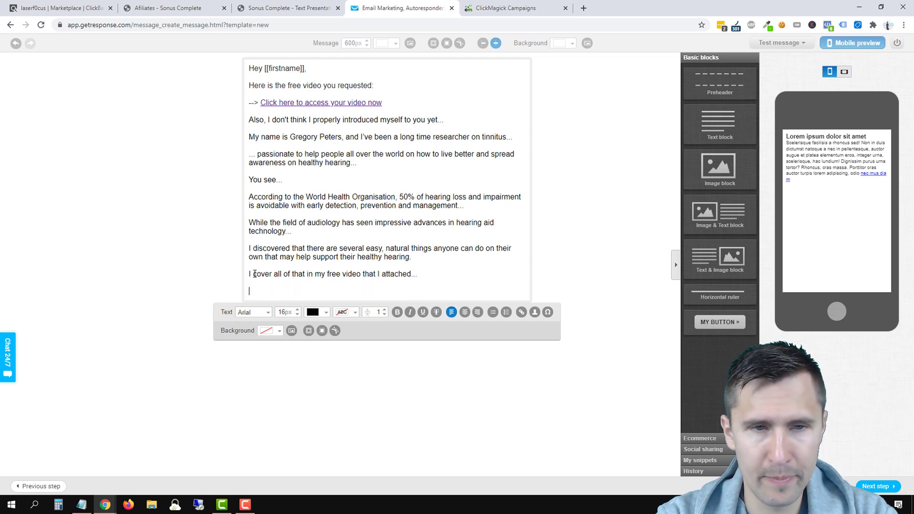
pyautogui.write("So if you haven't seen ")
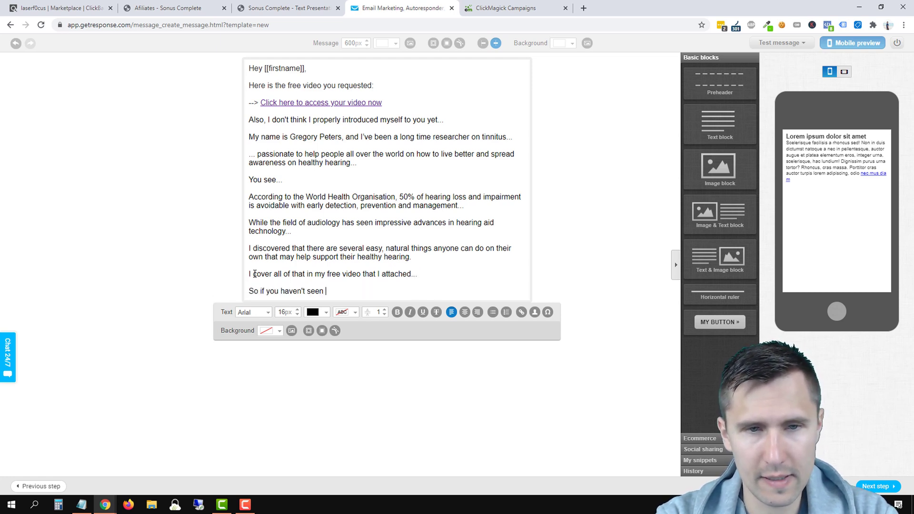
pyautogui.write('it yet, here is th')
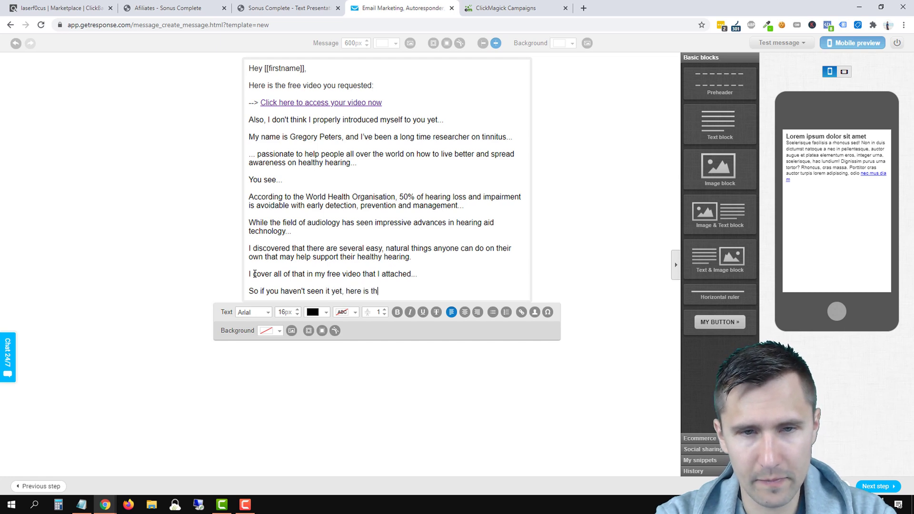
pyautogui.write('e link again:')
pyautogui.press('Return')
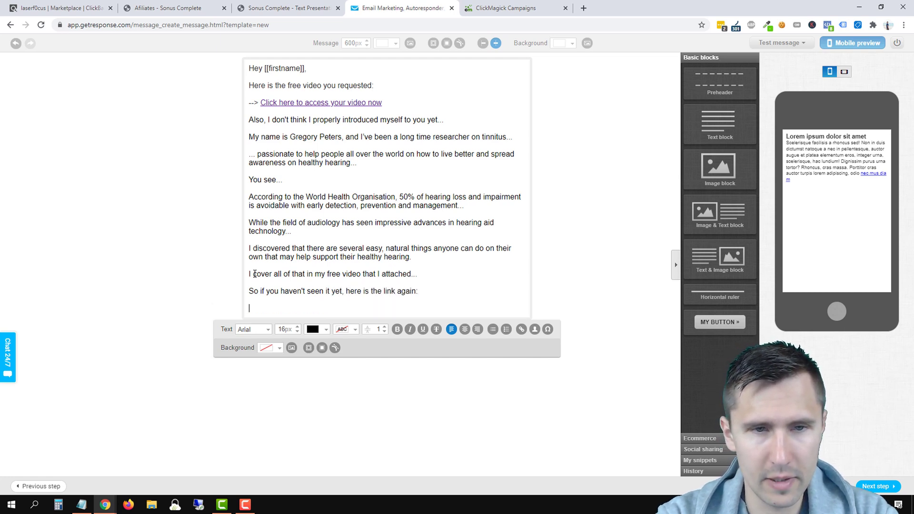
pyautogui.write('--> ')
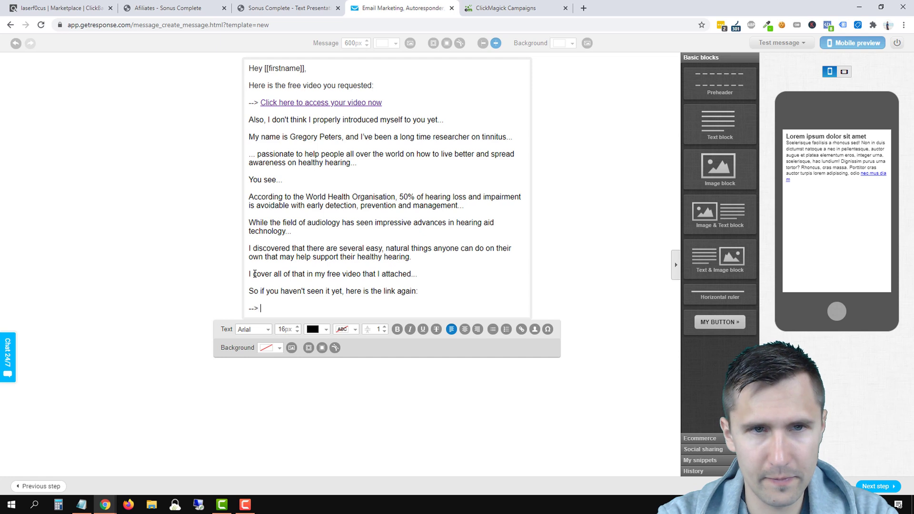
pyautogui.write('Click here to ')
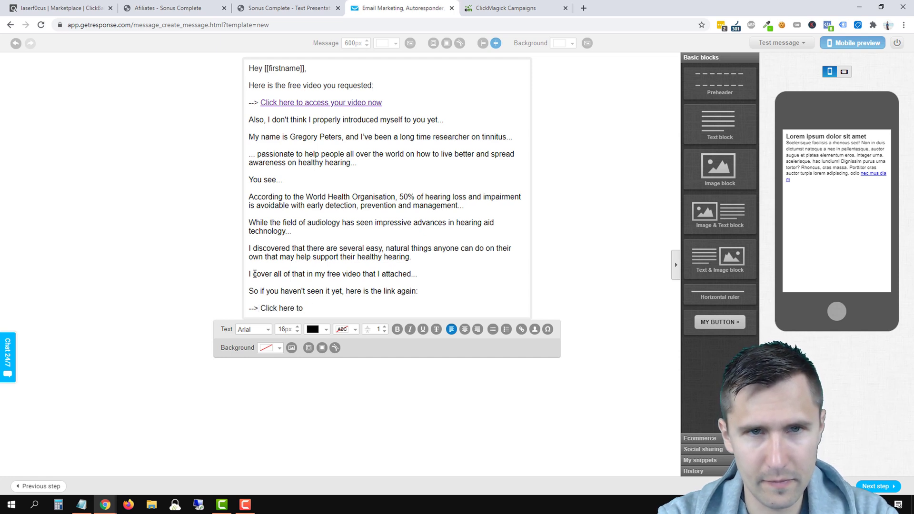
pyautogui.write('watch your free video')
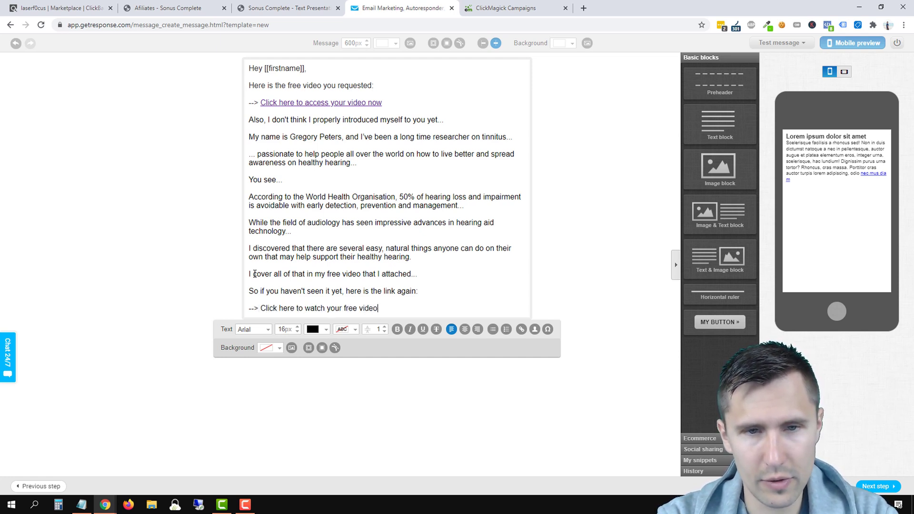
pyautogui.write(' now')
pyautogui.press('Return')
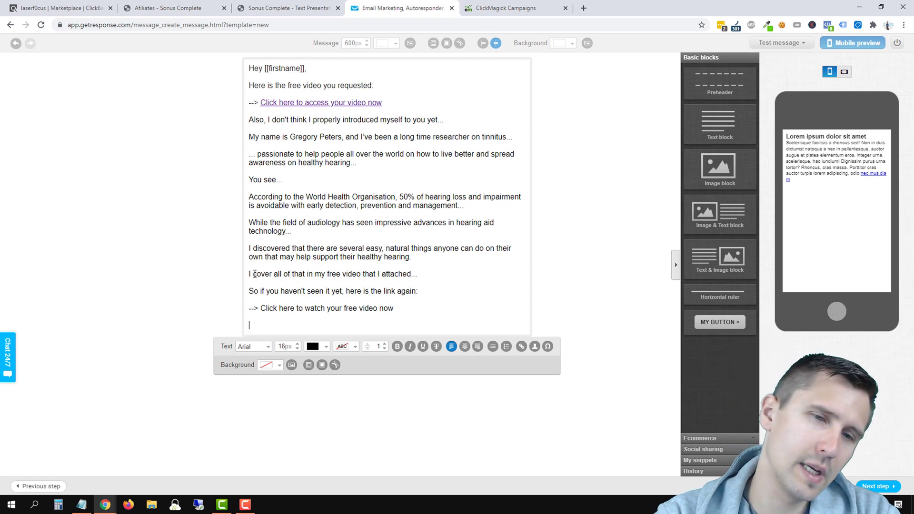
# Step: Add a paragraph asking readers to whitelist the sender's e-mail address to receive more information
pyautogui.write('Also,')
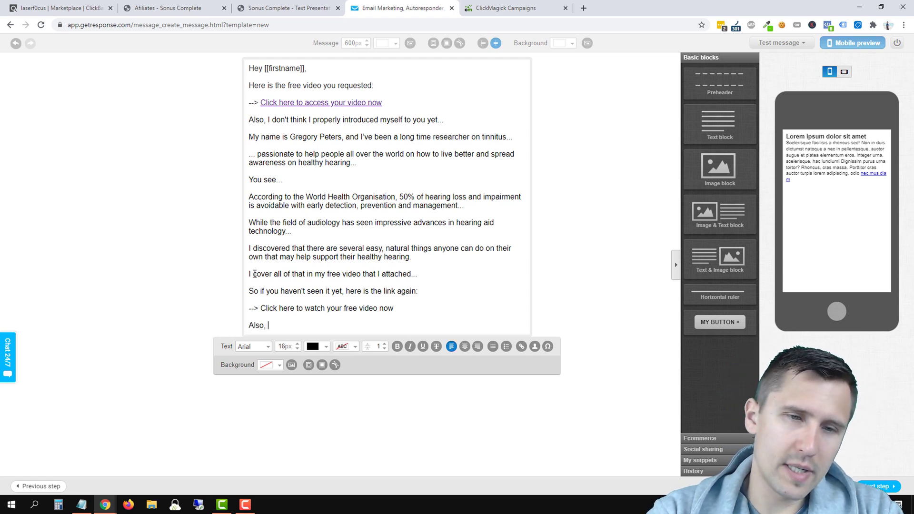
pyautogui.write(' I will be sending y')
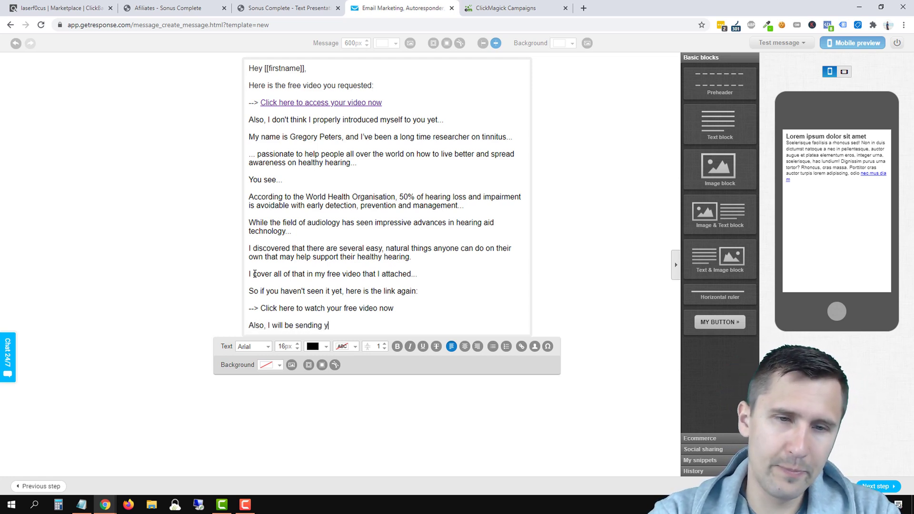
pyautogui.write('ou more valuable bi')
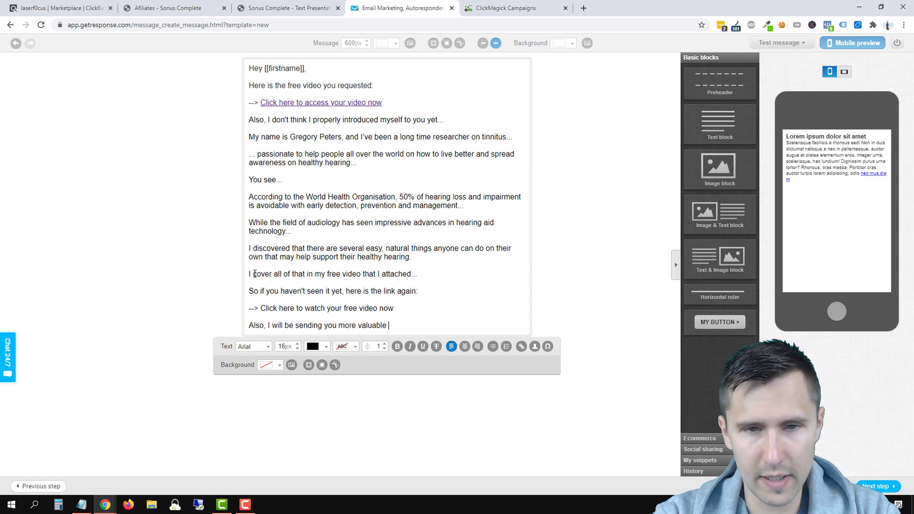
pyautogui.press('BackSpace')
pyautogui.press('BackSpace')
pyautogui.write('pice')
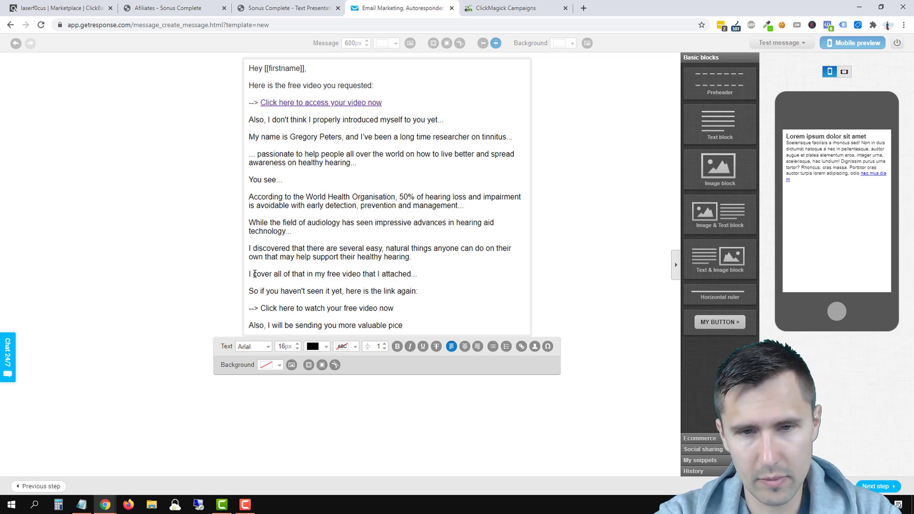
pyautogui.press('BackSpace')
pyautogui.press('BackSpace')
pyautogui.write('eces of infor')
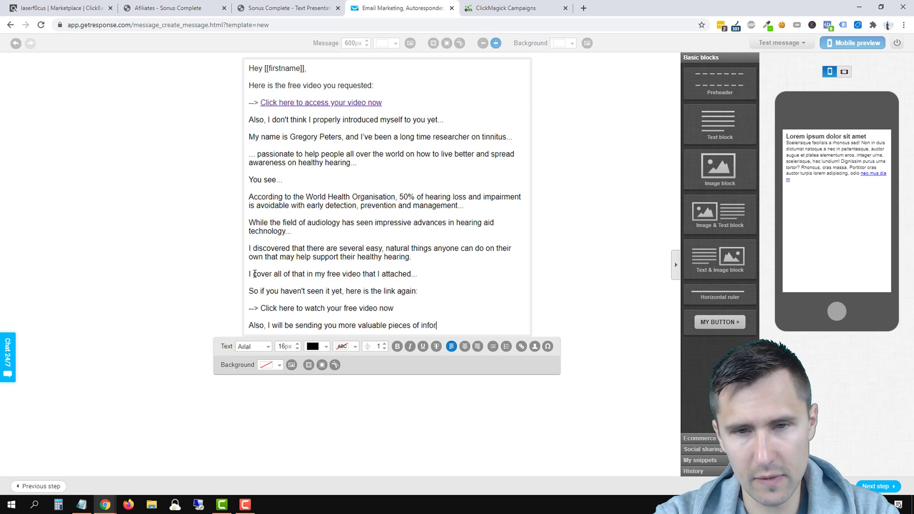
pyautogui.write('mation, so make sure to wh')
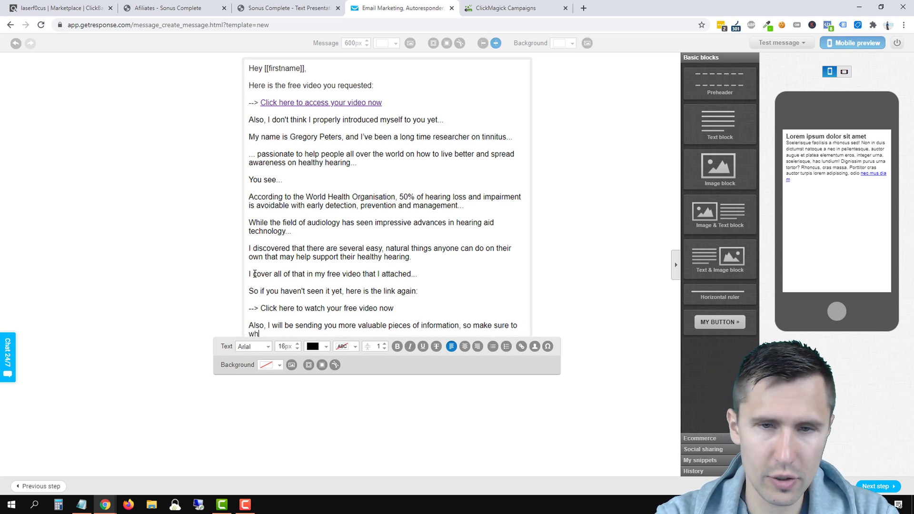
pyautogui.write('itelist my email ')
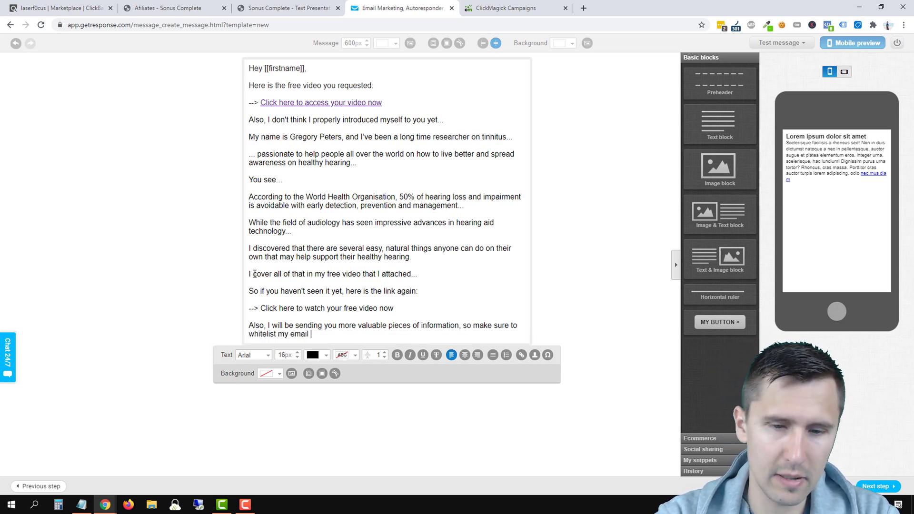
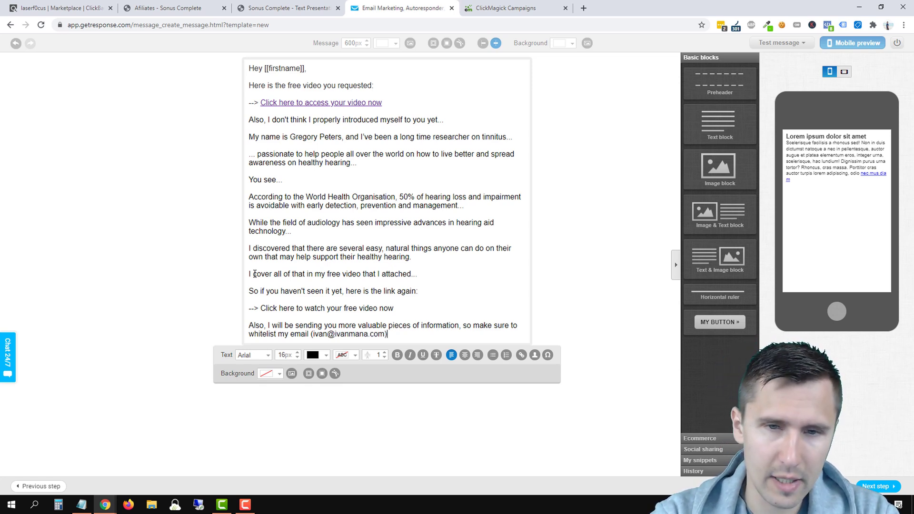
pyautogui.write(') ')
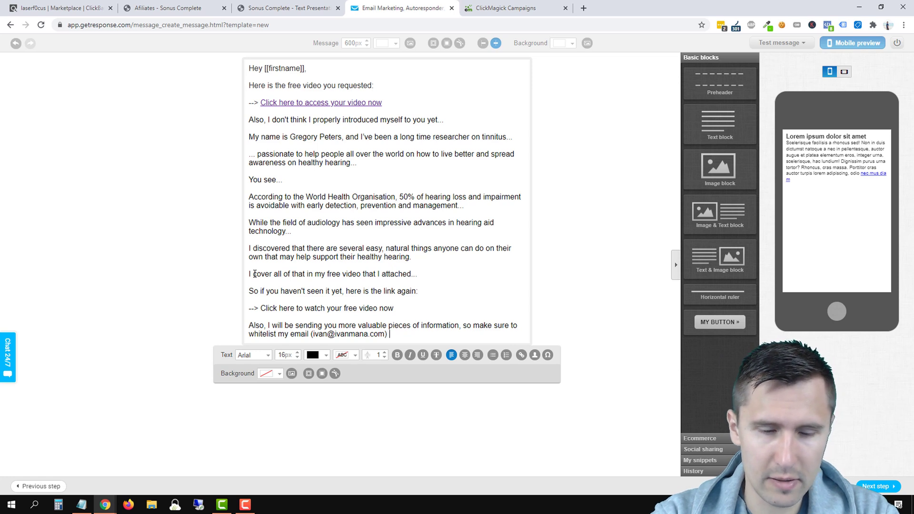
pyautogui.write('so that you get th')
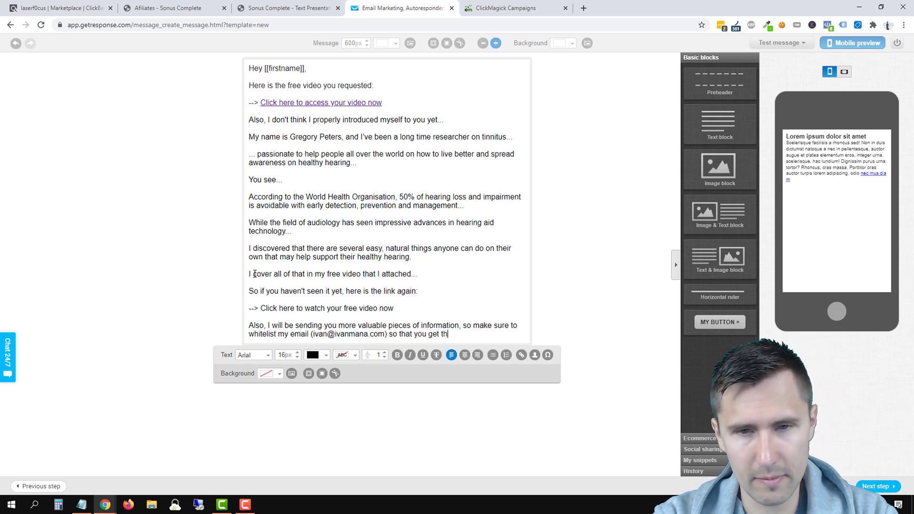
pyautogui.write('em.')
pyautogui.press('Return')
# Step: Add the teaser about 3 things to do right now to improve hearing in the next video
pyautogui.write('In the nex')
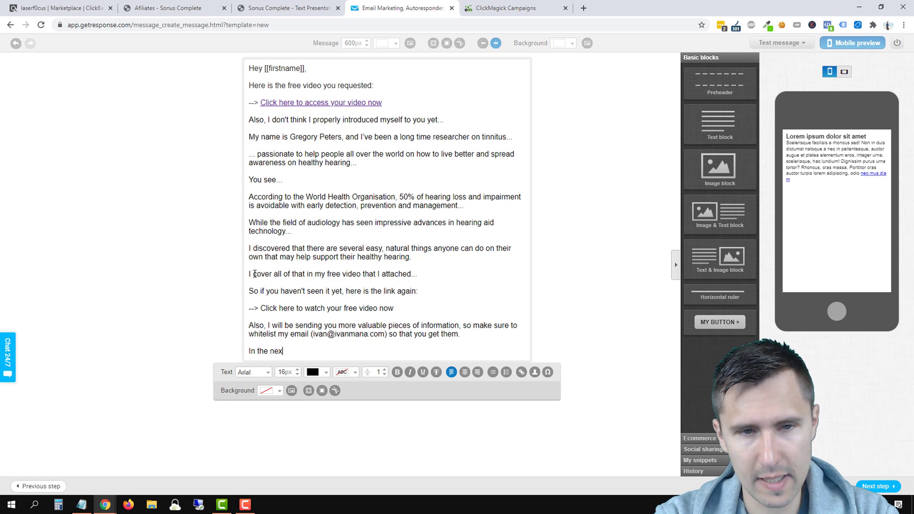
pyautogui.write("t video, I'm g")
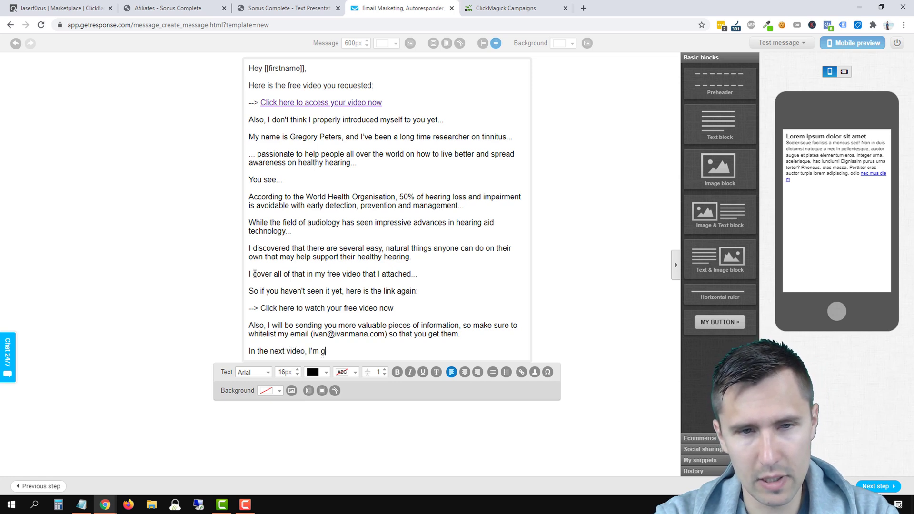
pyautogui.write('oing to send you the 3')
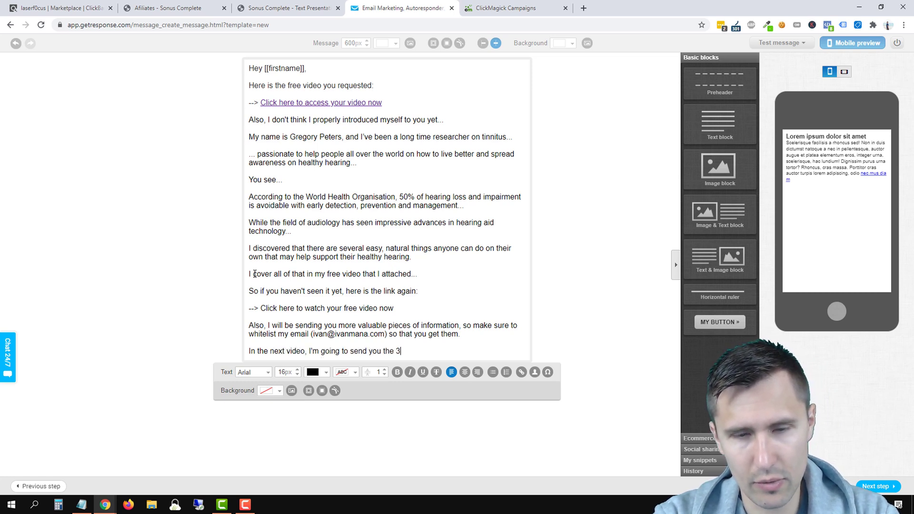
pyautogui.write(' ways you can take')
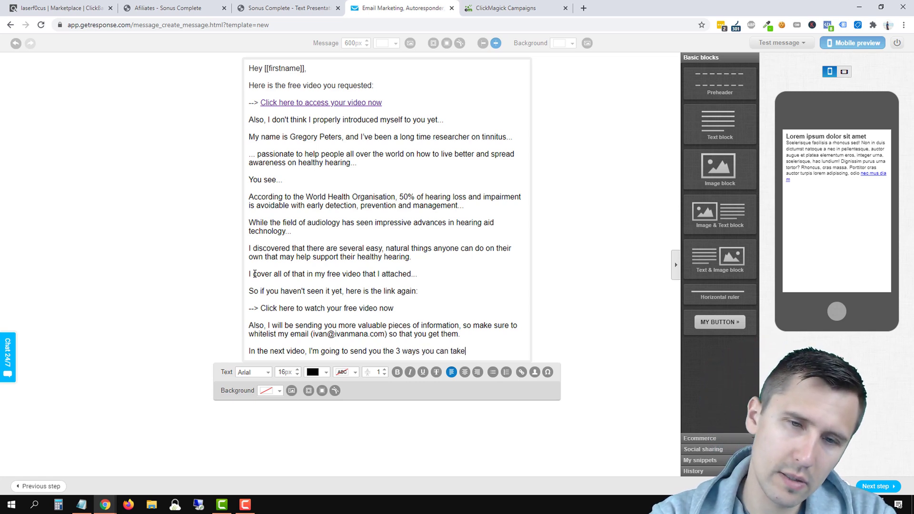
pyautogui.press('BackSpace')
pyautogui.press('BackSpace')
pyautogui.press('BackSpace')
pyautogui.press('BackSpace')
pyautogui.press('BackSpace')
pyautogui.press('BackSpace')
pyautogui.press('BackSpace')
pyautogui.press('BackSpace')
pyautogui.press('BackSpace')
pyautogui.press('BackSpace')
pyautogui.press('BackSpace')
pyautogui.press('BackSpace')
pyautogui.press('BackSpace')
pyautogui.press('BackSpace')
pyautogui.press('BackSpace')
pyautogui.press('BackSpace')
pyautogui.press('BackSpace')
pyautogui.press('BackSpace')
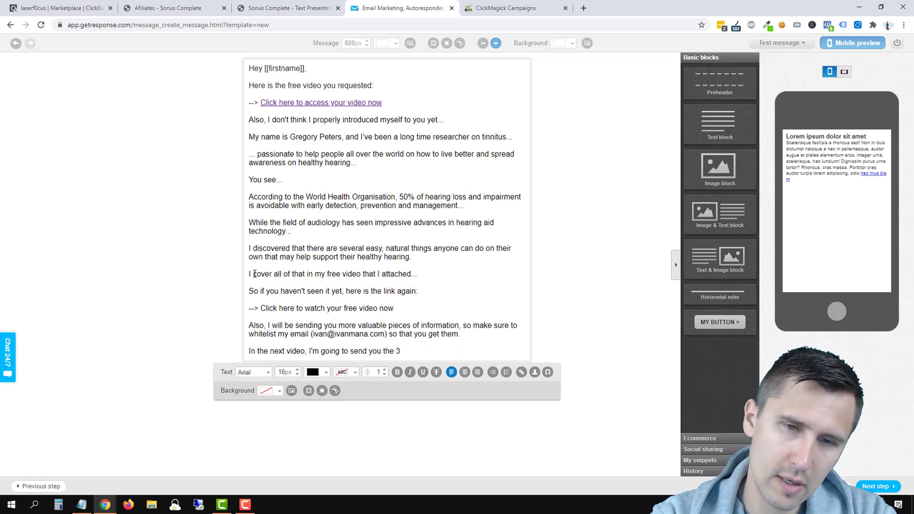
pyautogui.write('things you can do')
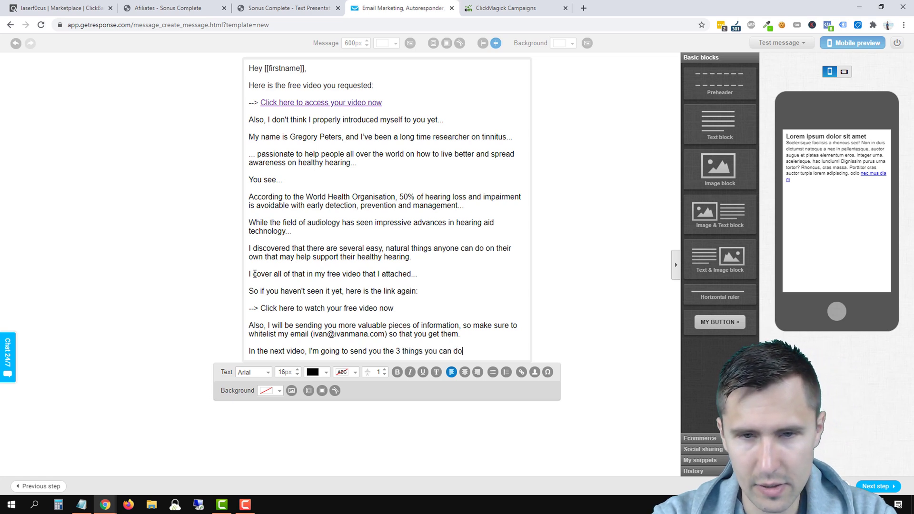
pyautogui.write(' righ now')
pyautogui.press('BackSpace')
pyautogui.press('BackSpace')
pyautogui.press('BackSpace')
pyautogui.write('t now to irm')
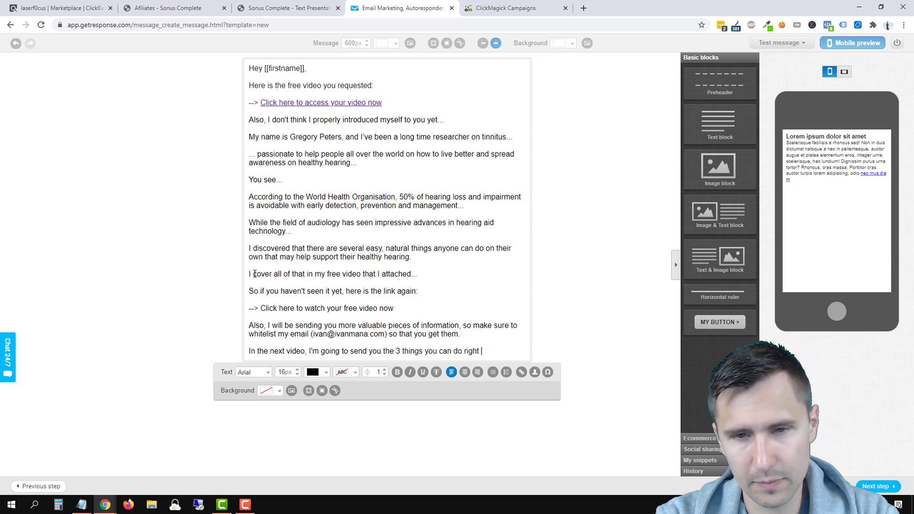
pyautogui.press('BackSpace')
pyautogui.press('BackSpace')
pyautogui.write('mp')
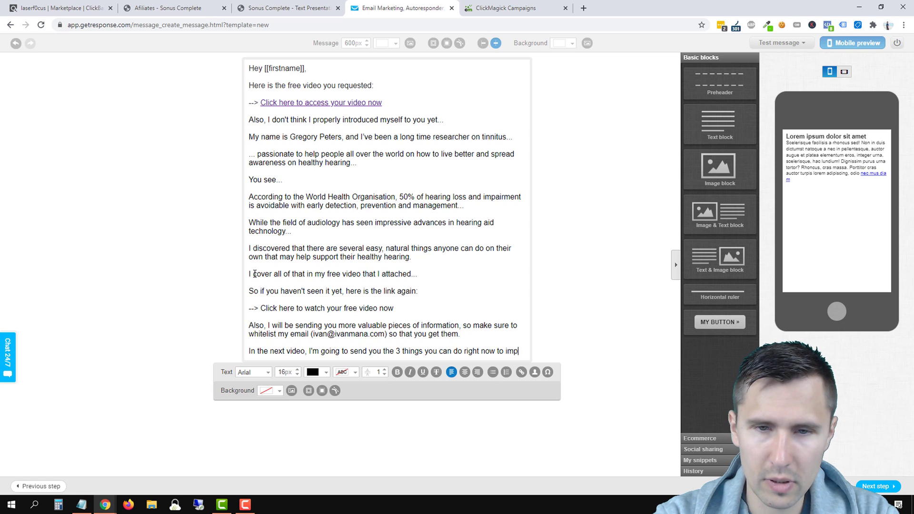
pyautogui.write('rove your hearing, so ')
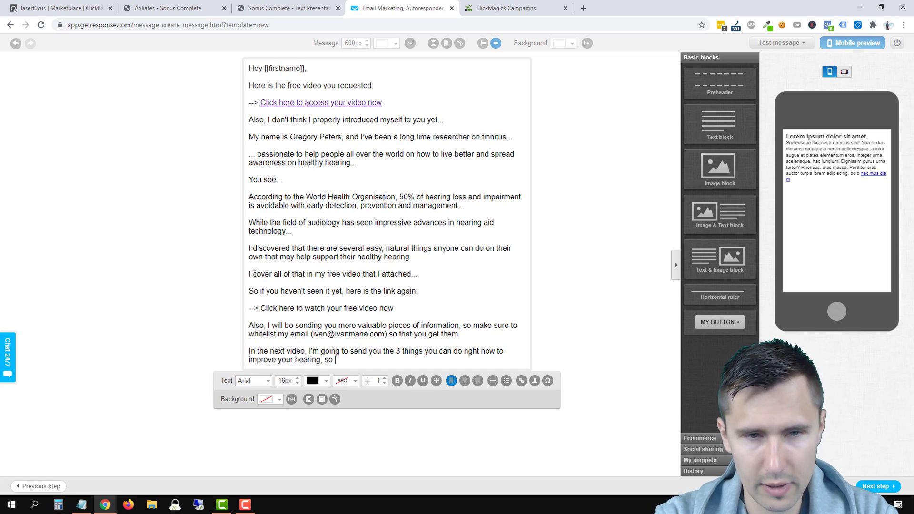
pyautogui.write('keep an eye out for that...')
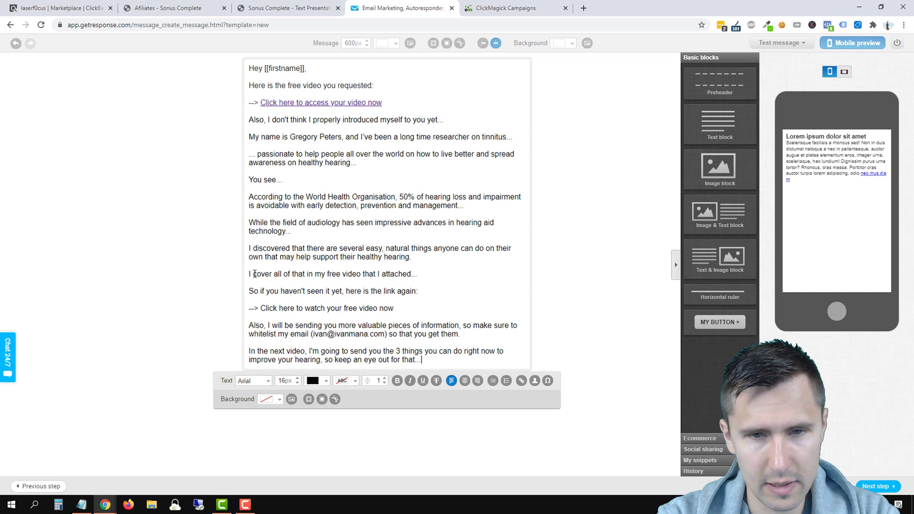
# Step: Sign off with 'Talk soon,' followed by the sender's name
pyautogui.press('Return')
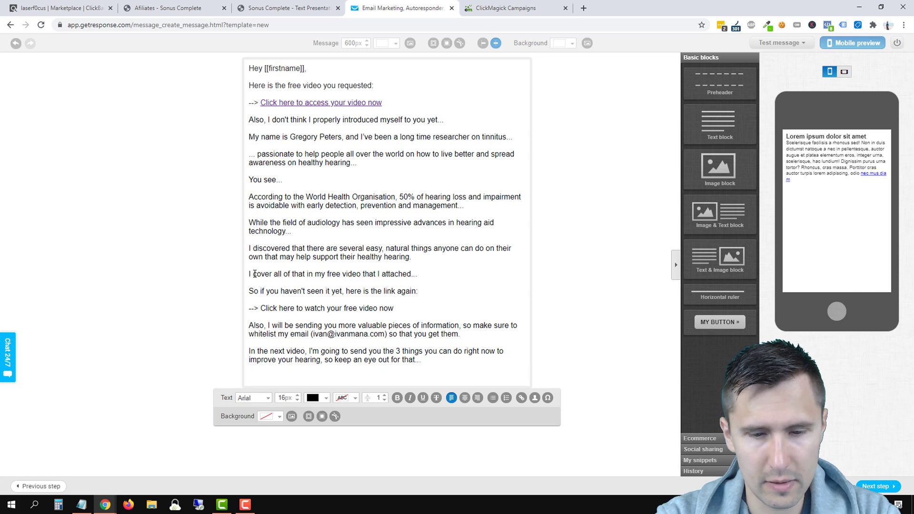
pyautogui.write('Talk soon,')
pyautogui.press('Return')
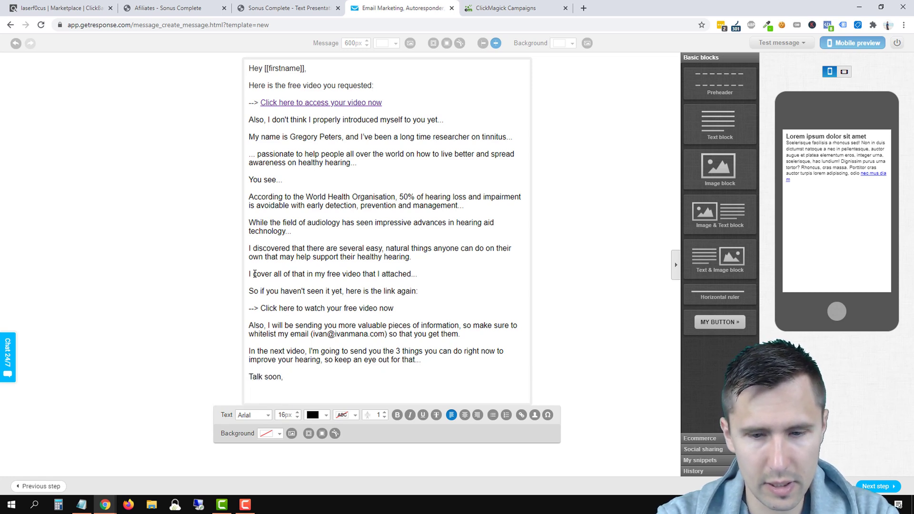
pyautogui.write('-')
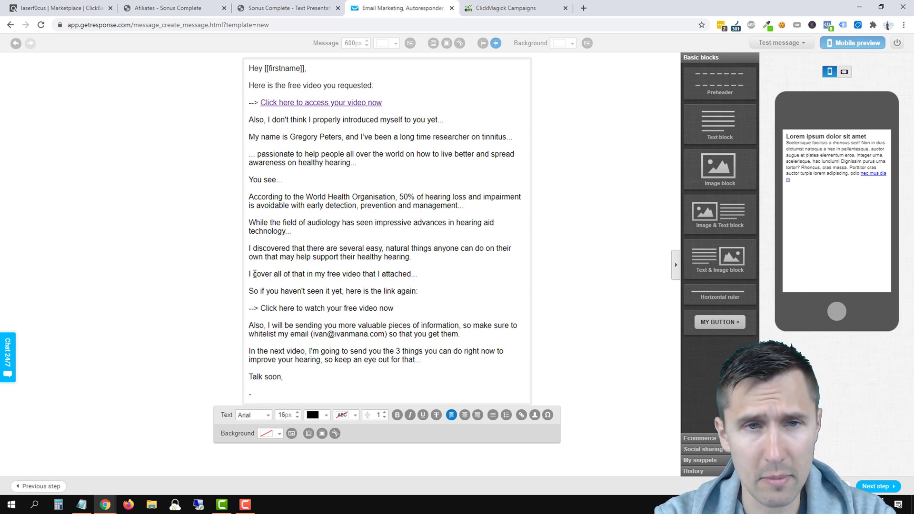
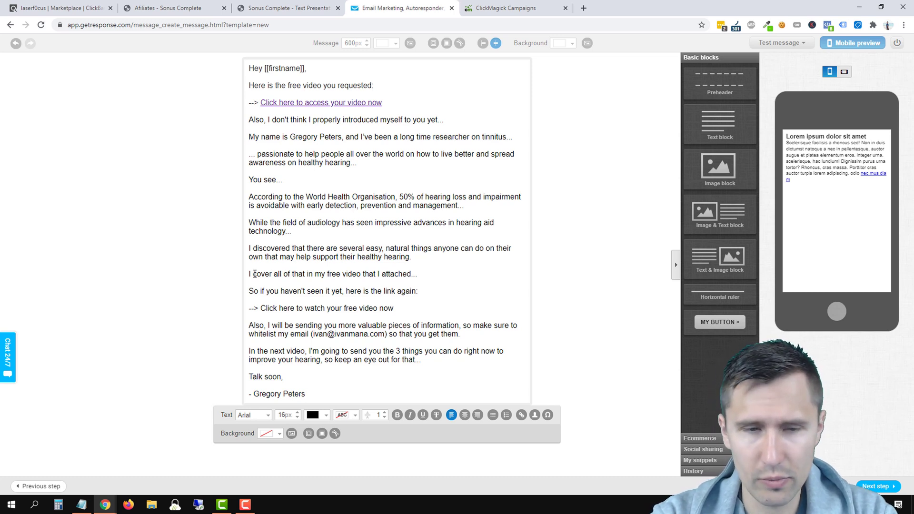
# Step: Apply a pale yellow highlight to the signature line under 'Talk soon,'
pyautogui.write('s')
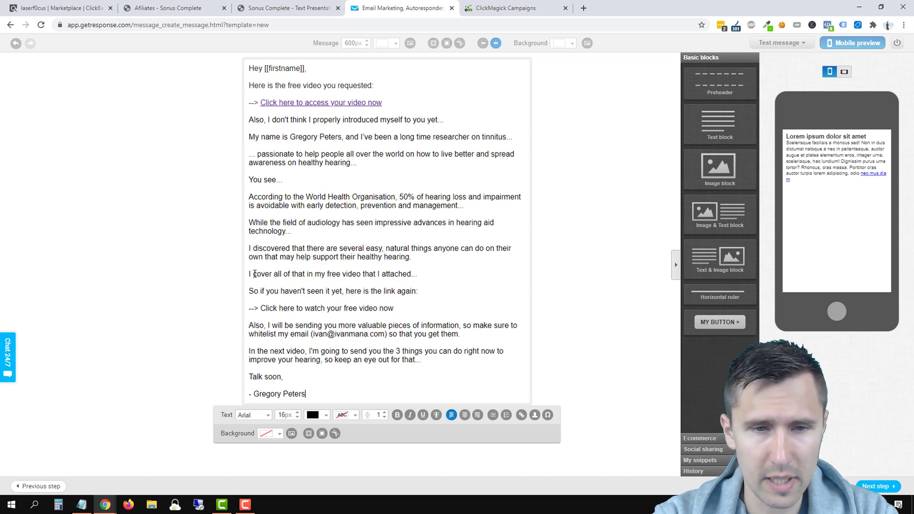
pyautogui.tripleClick(269, 394)
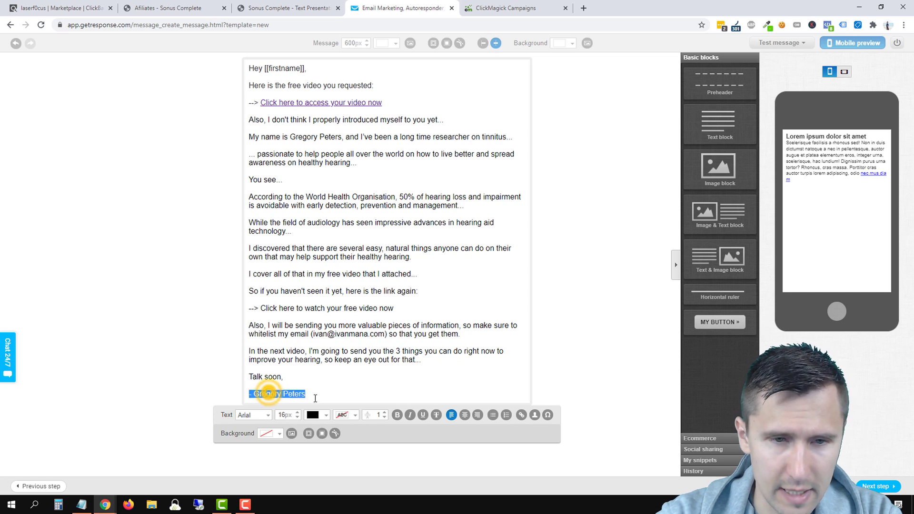
pyautogui.click(346, 415)
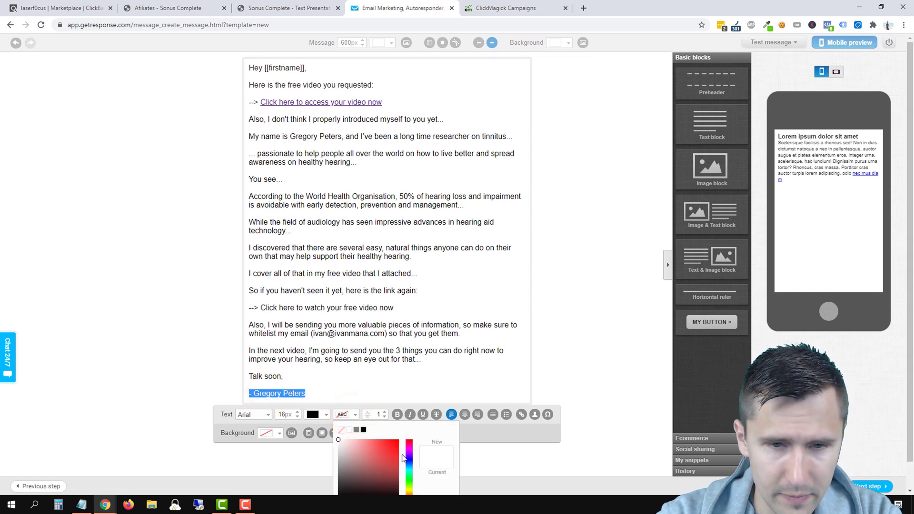
pyautogui.scroll(-1, 408, 467)
pyautogui.click(408, 464)
pyautogui.moveTo(384, 428); pyautogui.dragTo(393, 414)
pyautogui.click(445, 486)
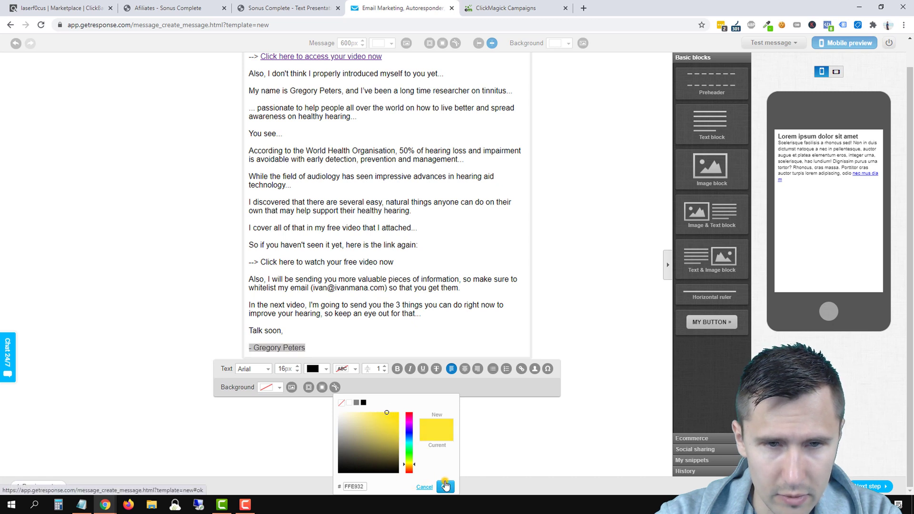
pyautogui.tripleClick(273, 394)
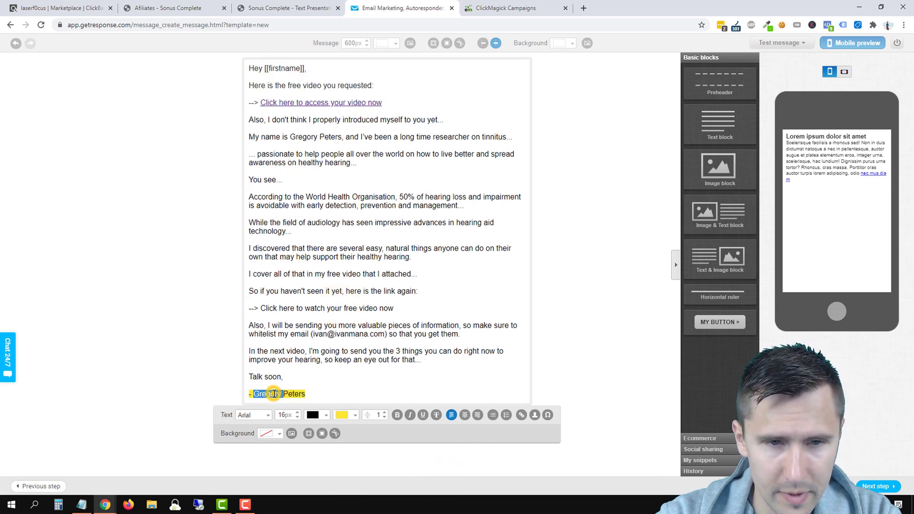
pyautogui.click(355, 415)
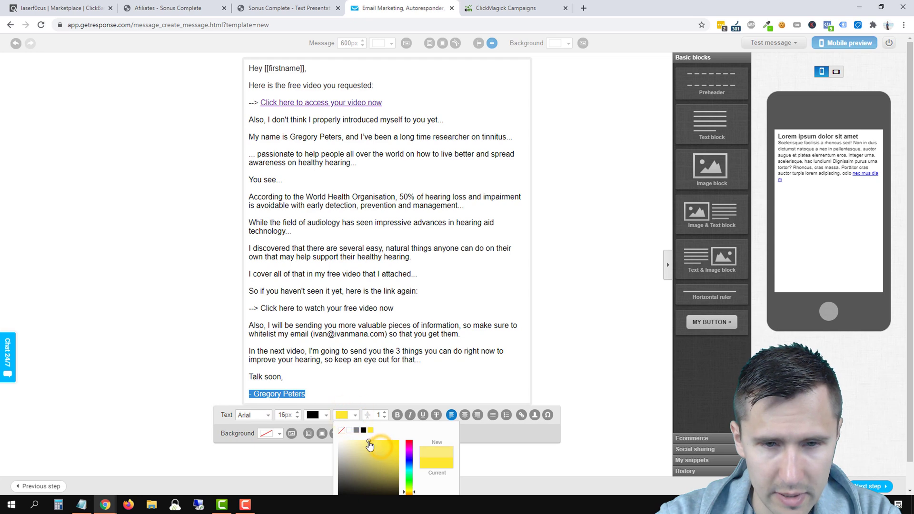
pyautogui.scroll(-1, 439, 482)
pyautogui.click(441, 486)
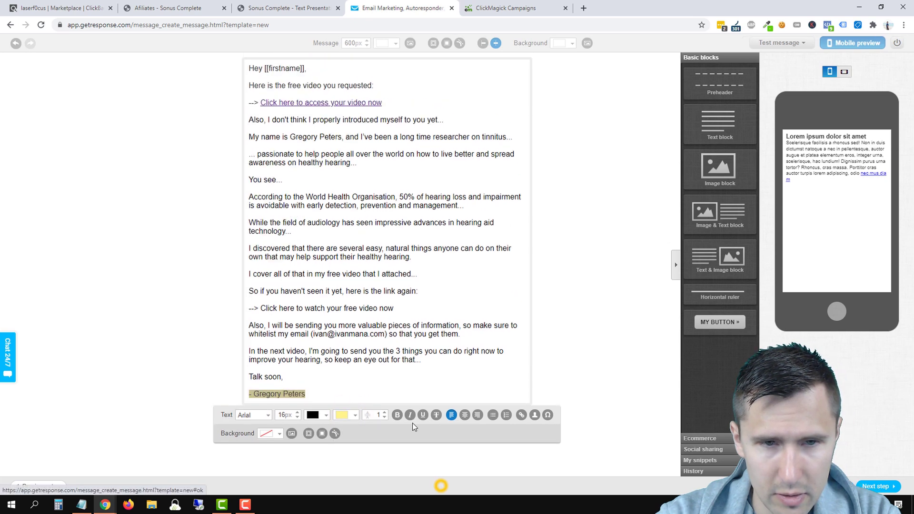
pyautogui.click(365, 261)
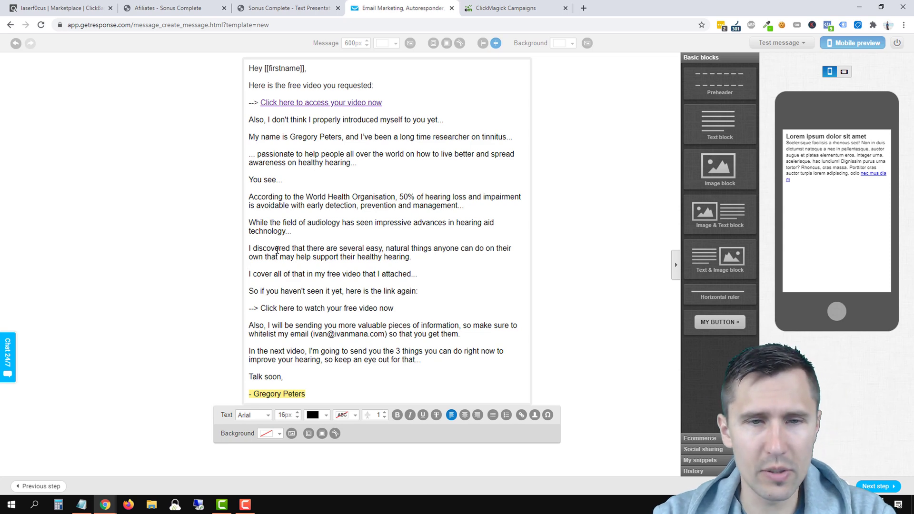
# Step: Copy the first link's tracked hop URL and apply it to 'Click here to watch your free video now'
pyautogui.click(336, 102)
pyautogui.tripleClick(435, 252)
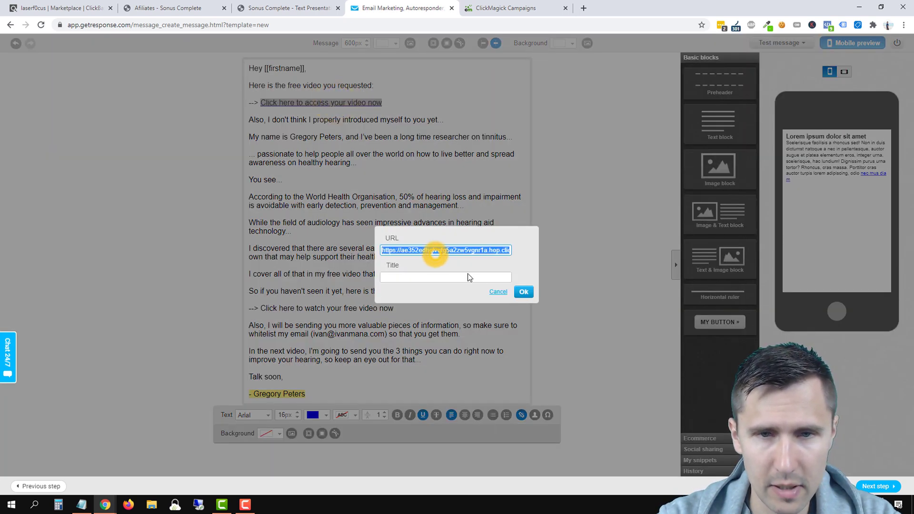
pyautogui.click(523, 292)
pyautogui.moveTo(393, 308); pyautogui.dragTo(259, 308)
pyautogui.click(521, 414)
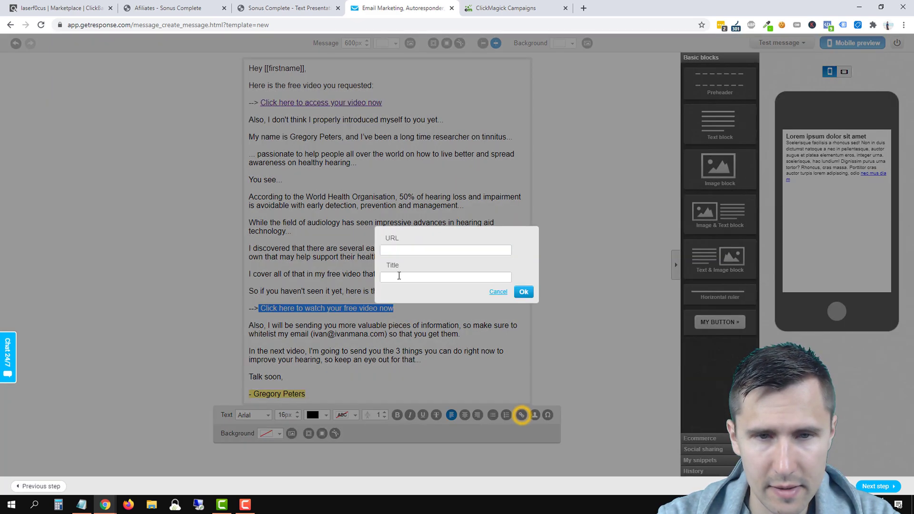
pyautogui.click(408, 250)
pyautogui.hotkey('ctrl', 'v')
pyautogui.click(523, 292)
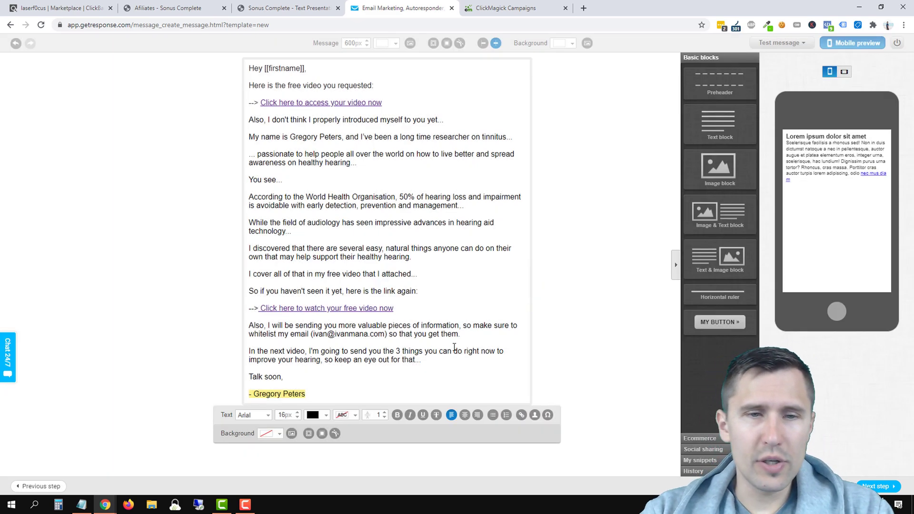
pyautogui.tripleClick(361, 333)
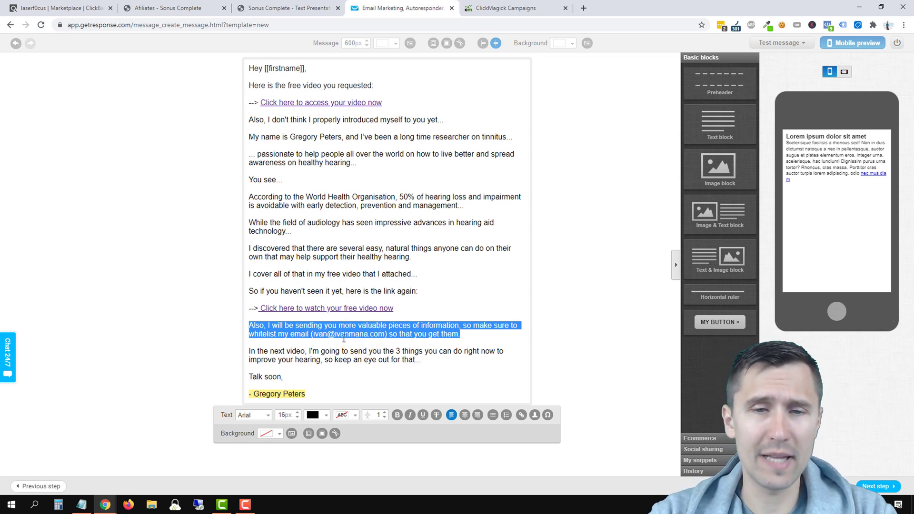
pyautogui.tripleClick(326, 361)
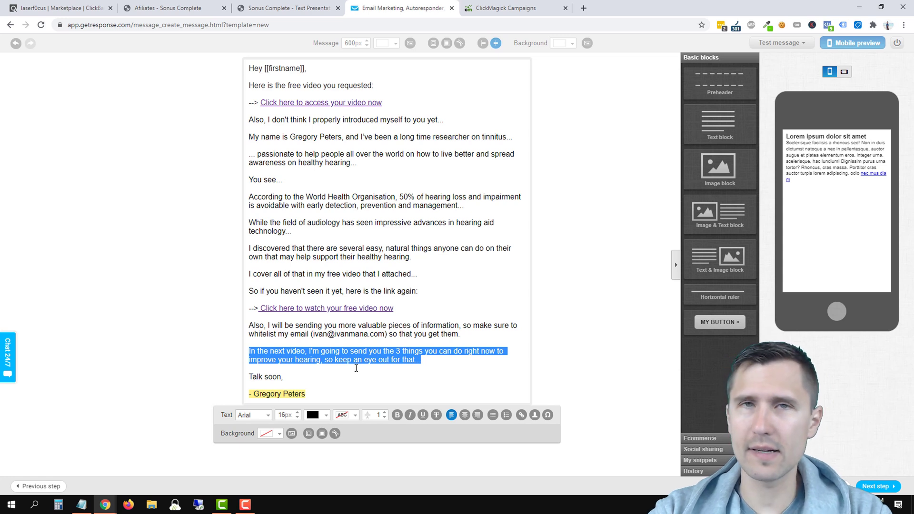
pyautogui.click(316, 395)
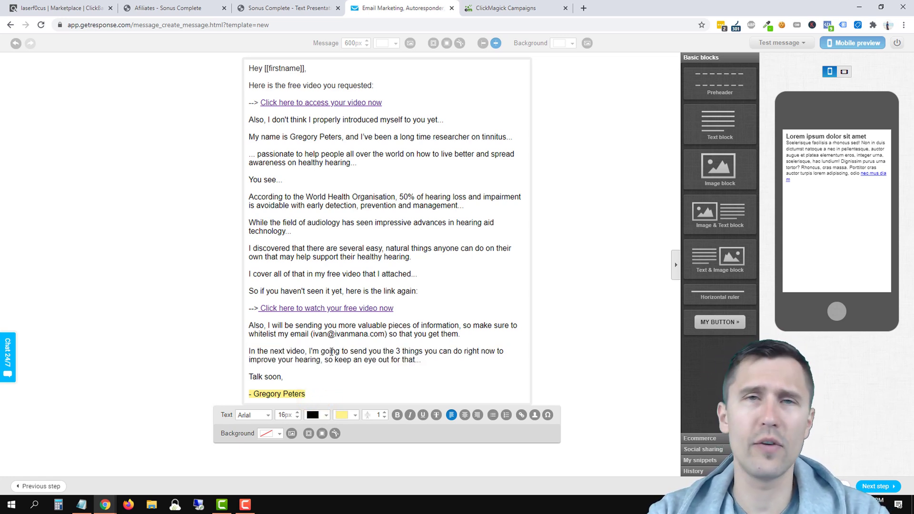
pyautogui.press('Return')
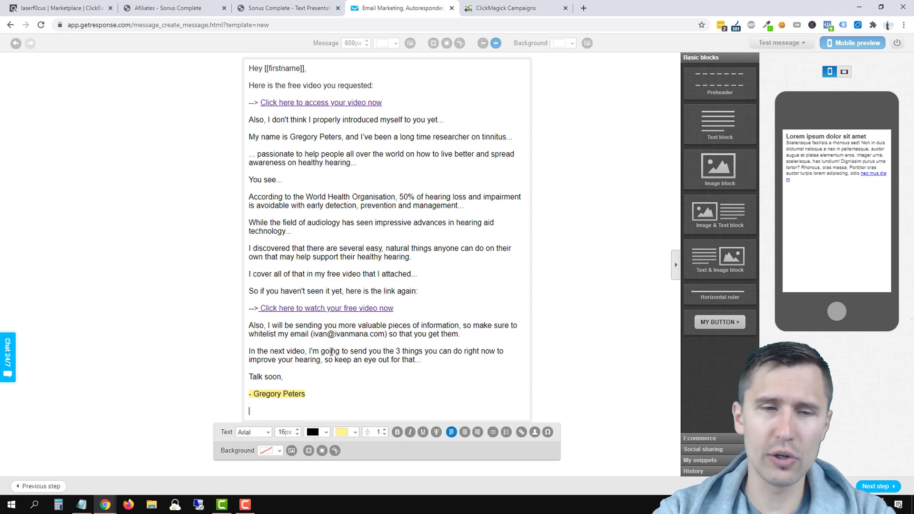
pyautogui.write('P.S.')
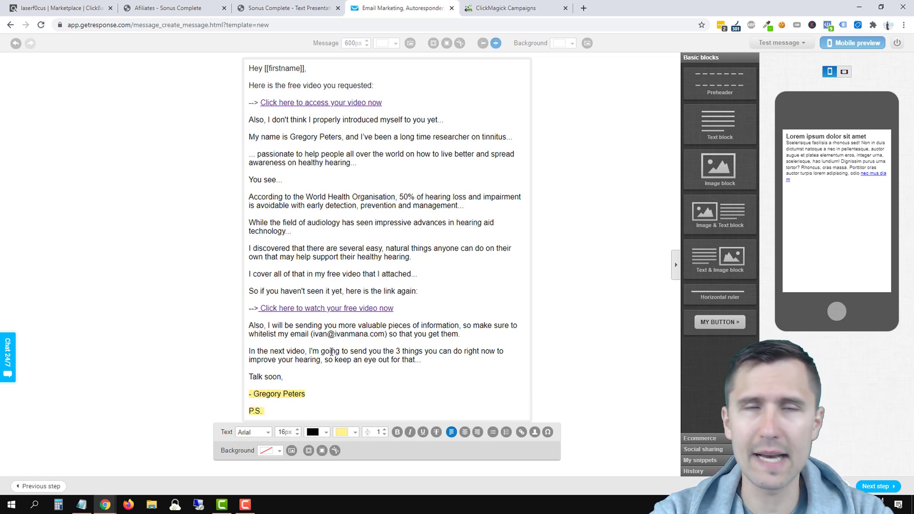
pyautogui.press('BackSpace')
pyautogui.press('BackSpace')
pyautogui.press('BackSpace')
pyautogui.press('BackSpace')
pyautogui.press('BackSpace')
pyautogui.press('BackSpace')
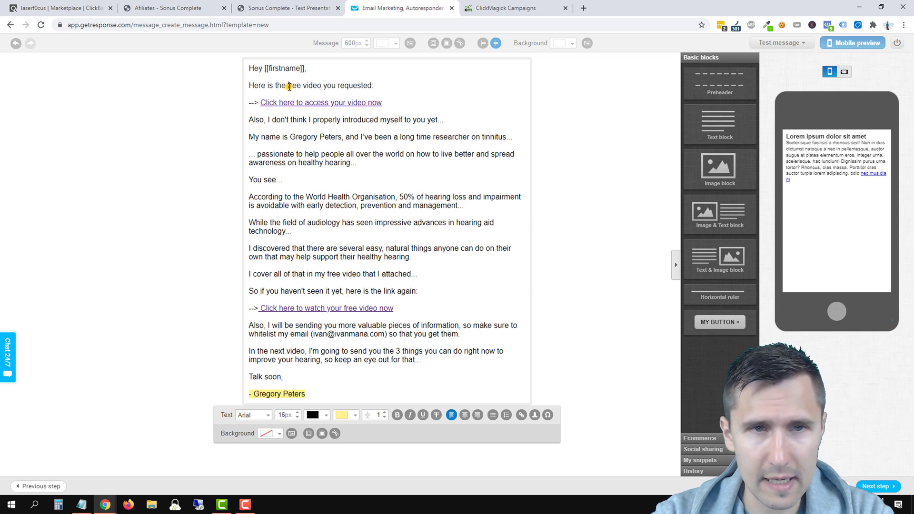
# Step: Bold 'free video' and underline the 50% hearing-loss phrase
pyautogui.moveTo(288, 86); pyautogui.dragTo(321, 87)
pyautogui.click(397, 416)
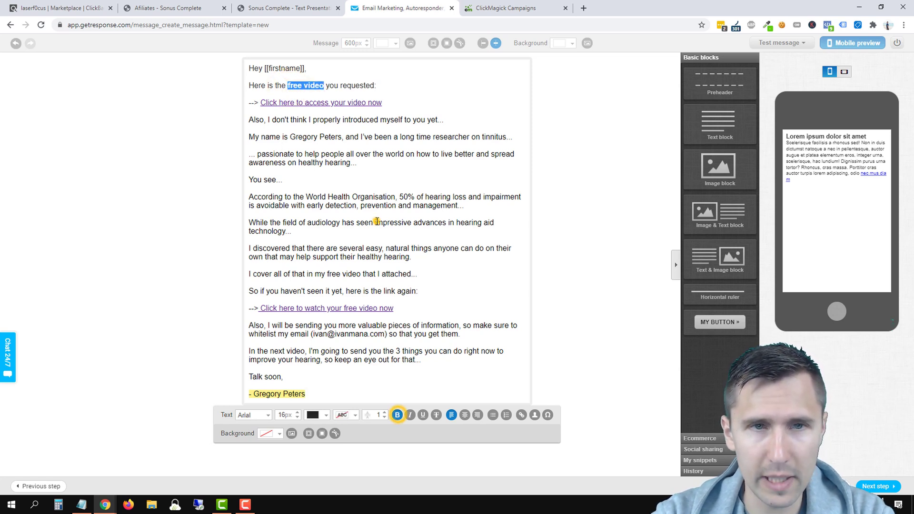
pyautogui.click(376, 222)
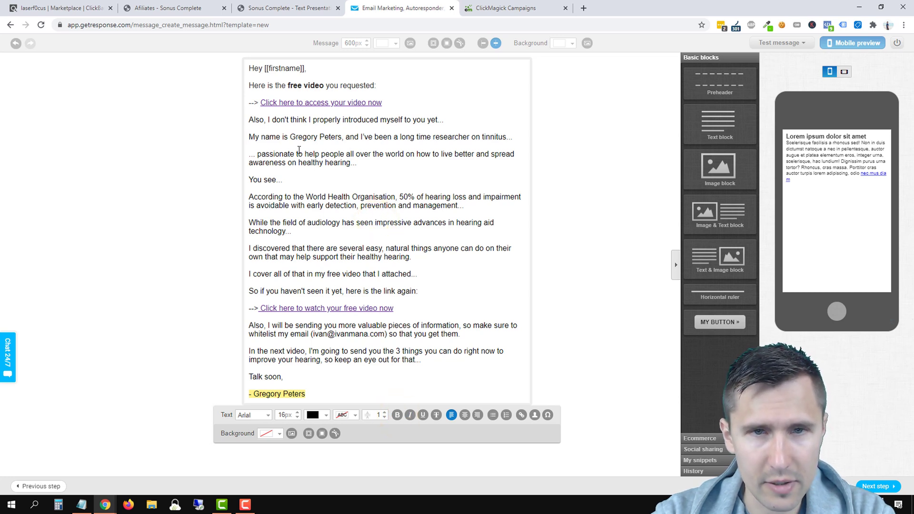
pyautogui.doubleClick(275, 178)
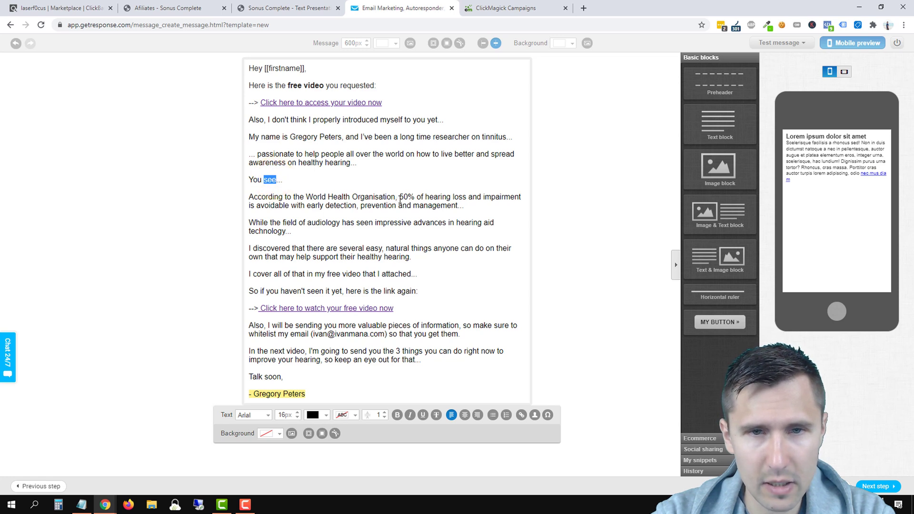
pyautogui.moveTo(399, 199); pyautogui.dragTo(289, 206)
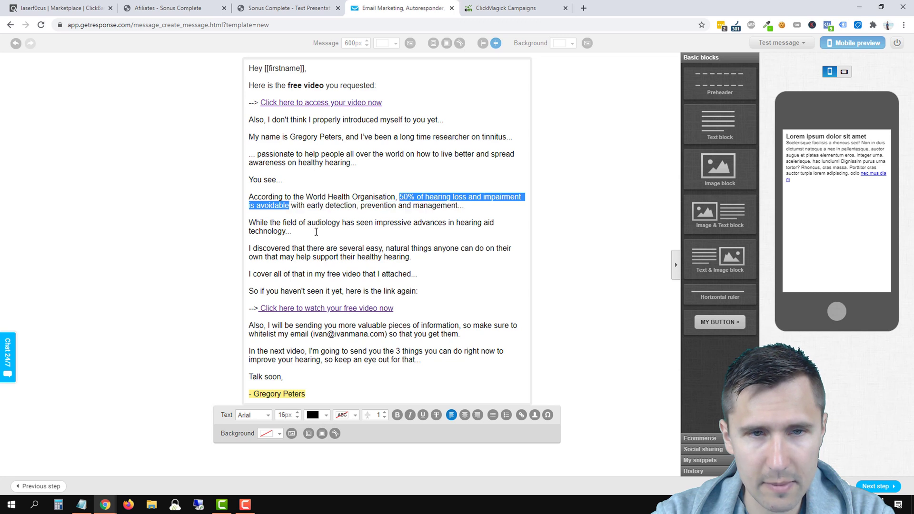
pyautogui.click(424, 414)
pyautogui.click(370, 269)
# Step: Make the attached-video line bold italic and continue to the autoresponder settings step
pyautogui.click(322, 265)
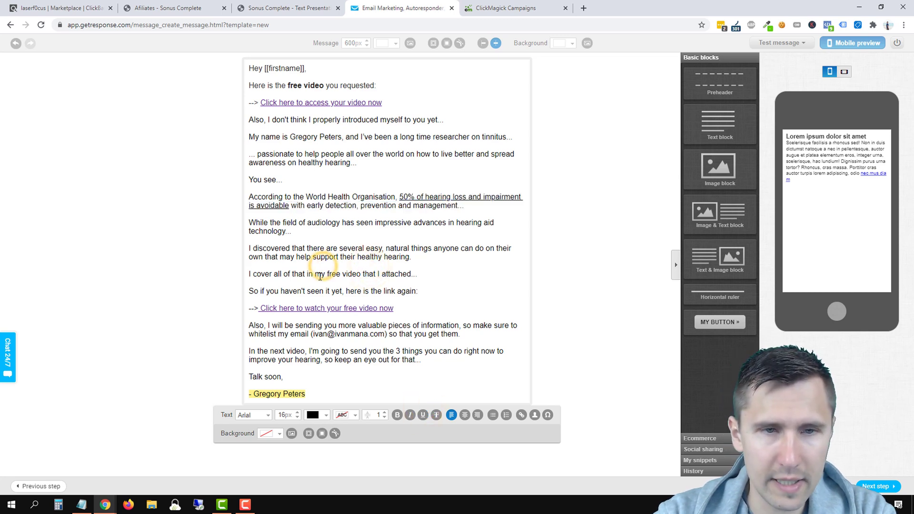
pyautogui.doubleClick(320, 276)
pyautogui.tripleClick(320, 276)
pyautogui.click(397, 414)
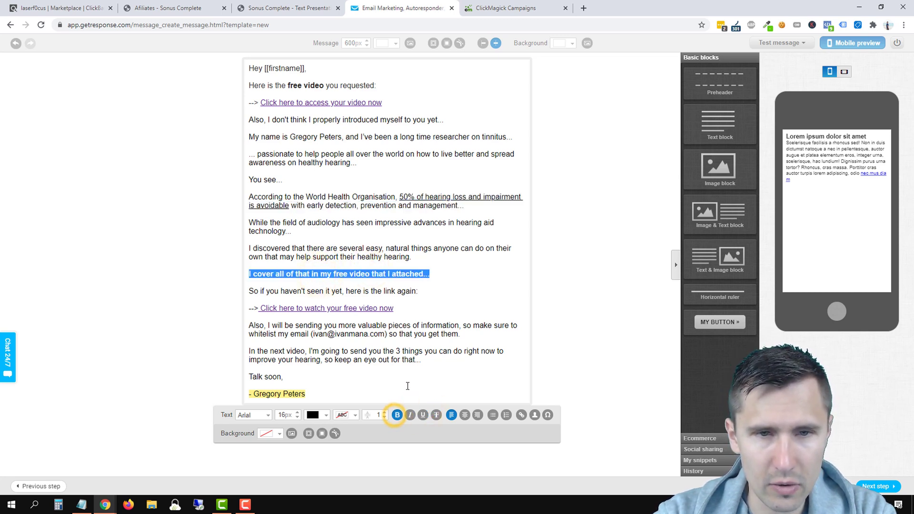
pyautogui.click(410, 414)
pyautogui.click(407, 323)
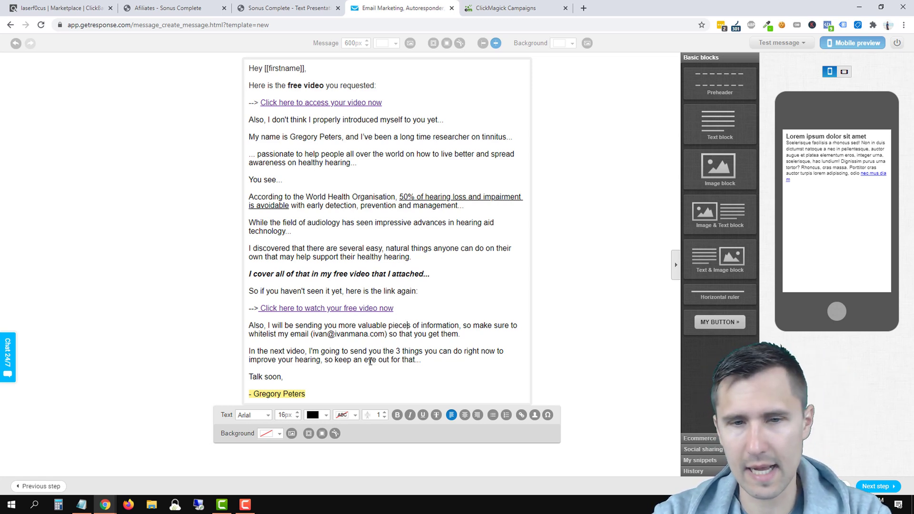
pyautogui.click(602, 342)
pyautogui.click(887, 487)
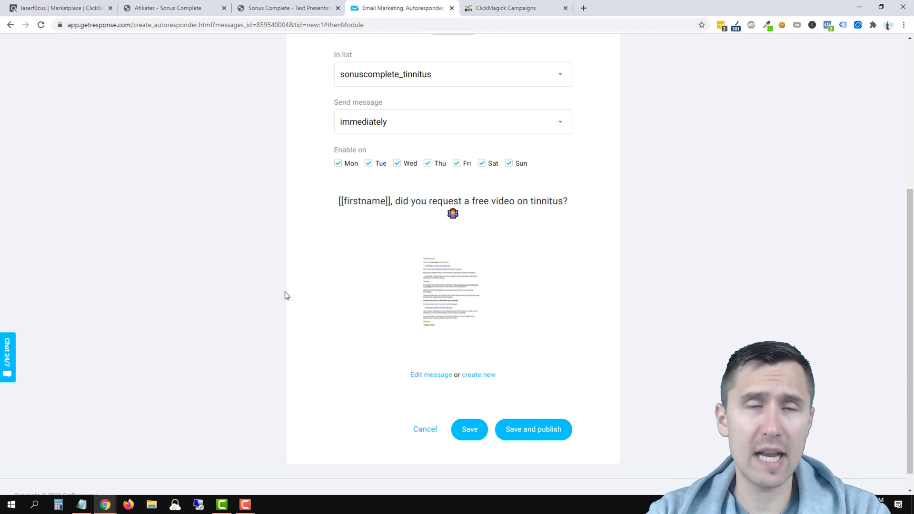
# Step: Check the Sonus Complete text page, then save and publish the sonuscomplete_tinnitus autoresponder to send immediately
pyautogui.click(298, 7)
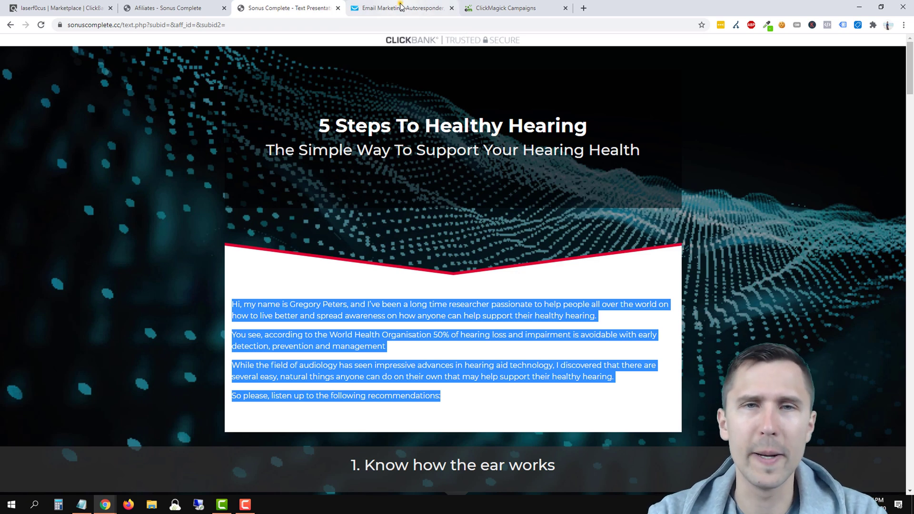
pyautogui.click(404, 8)
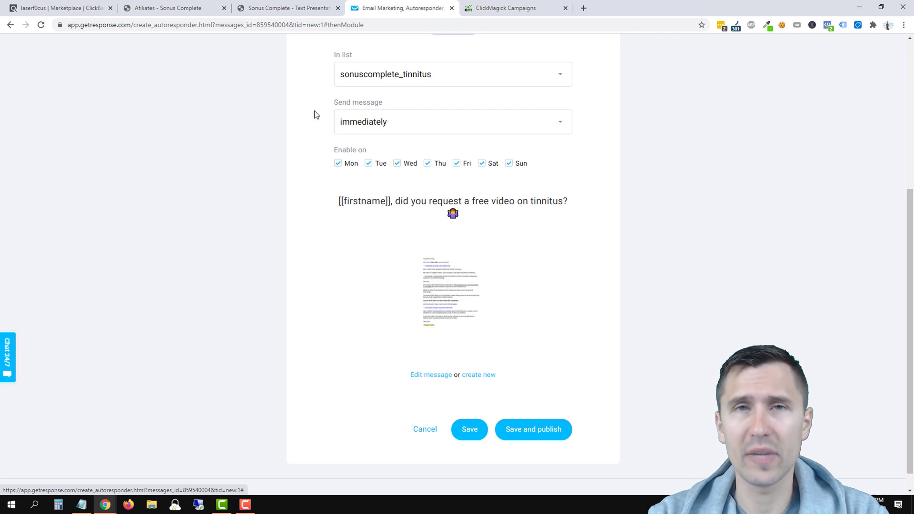
pyautogui.click(315, 8)
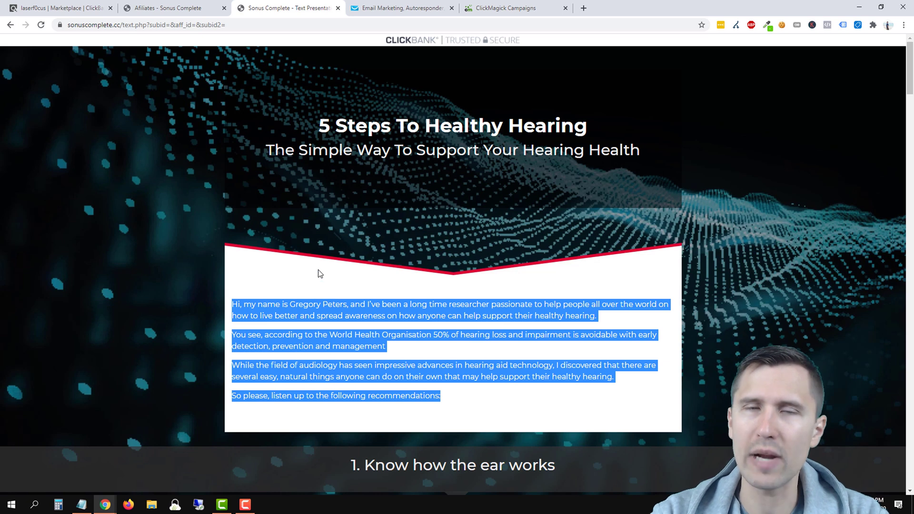
pyautogui.click(400, 8)
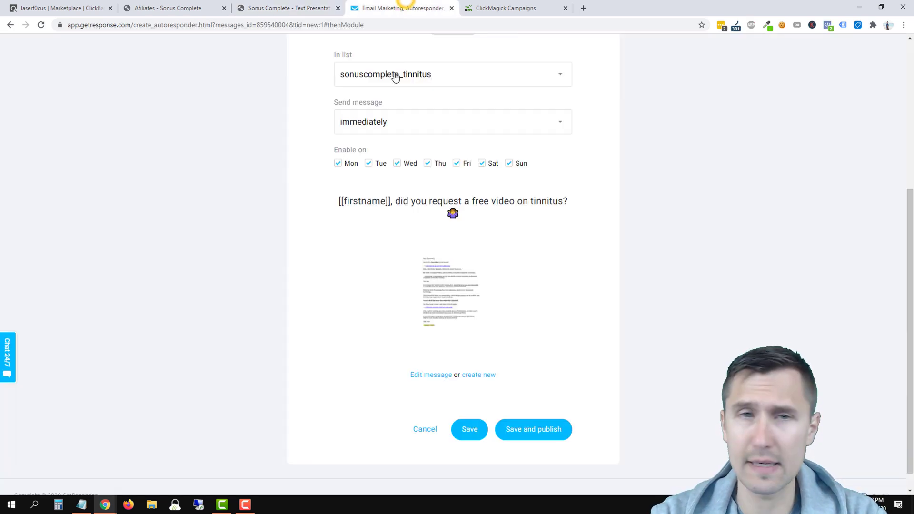
pyautogui.click(517, 430)
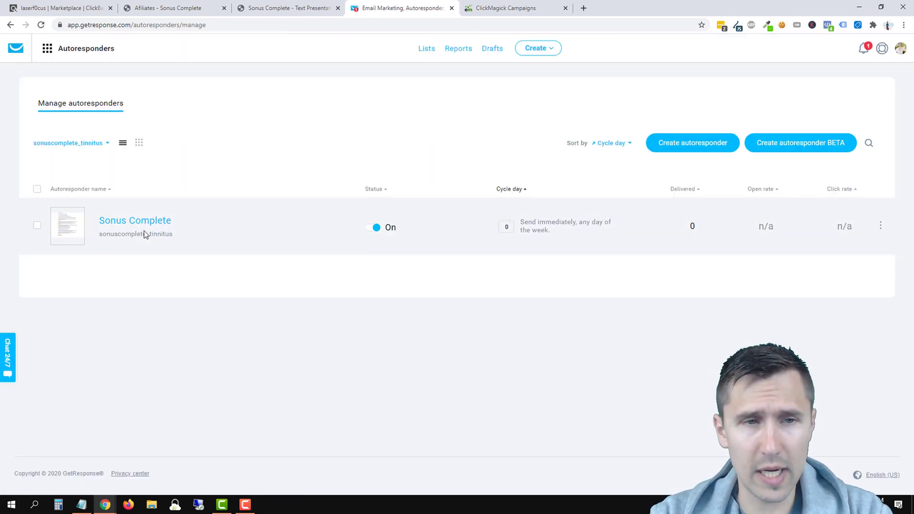
# Step: Toggle the autoresponder views, start a new day-1 autoresponder, then discard it without saving
pyautogui.click(139, 143)
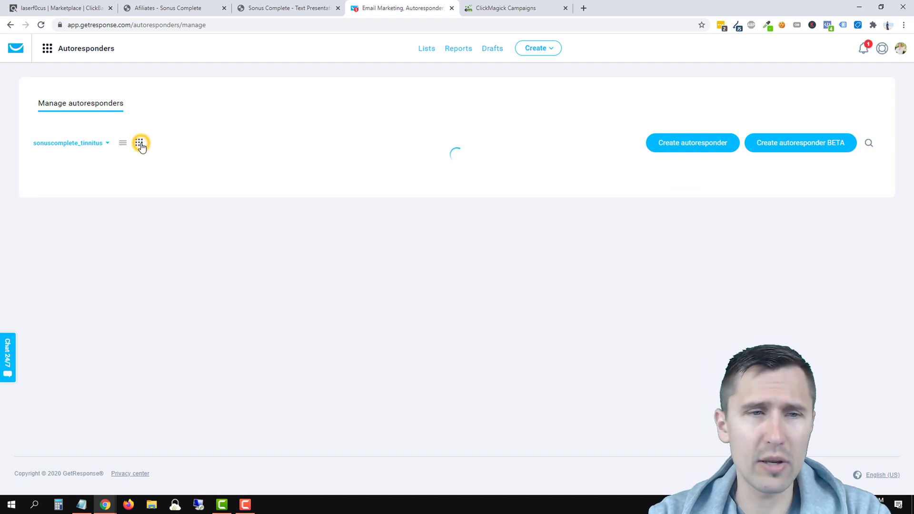
pyautogui.click(118, 143)
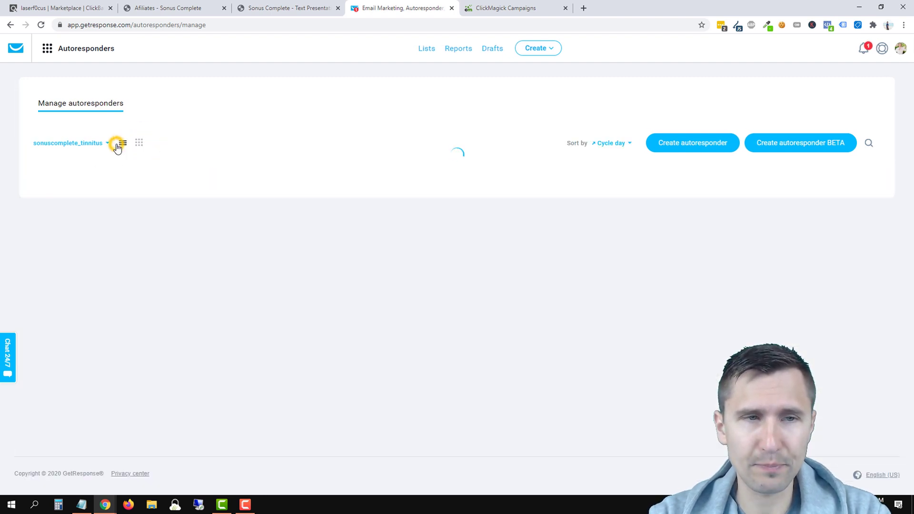
pyautogui.click(666, 144)
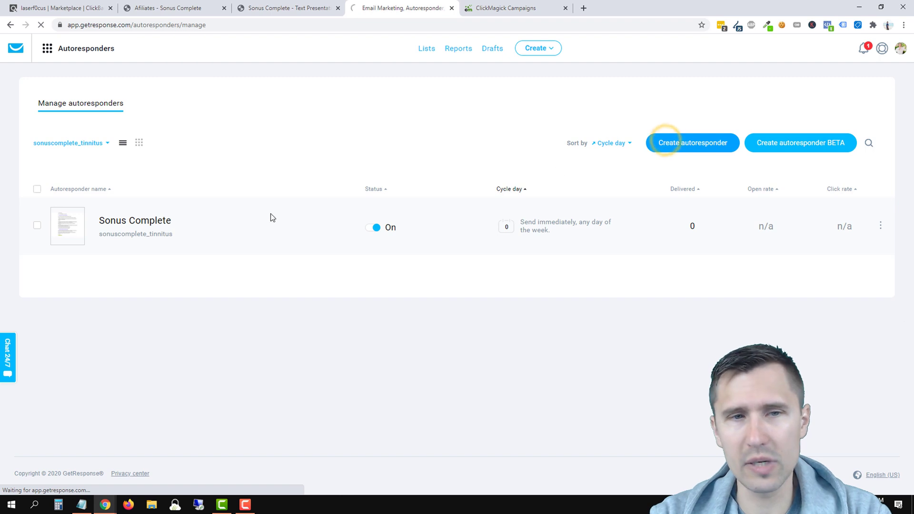
pyautogui.scroll(-5, 469, 250)
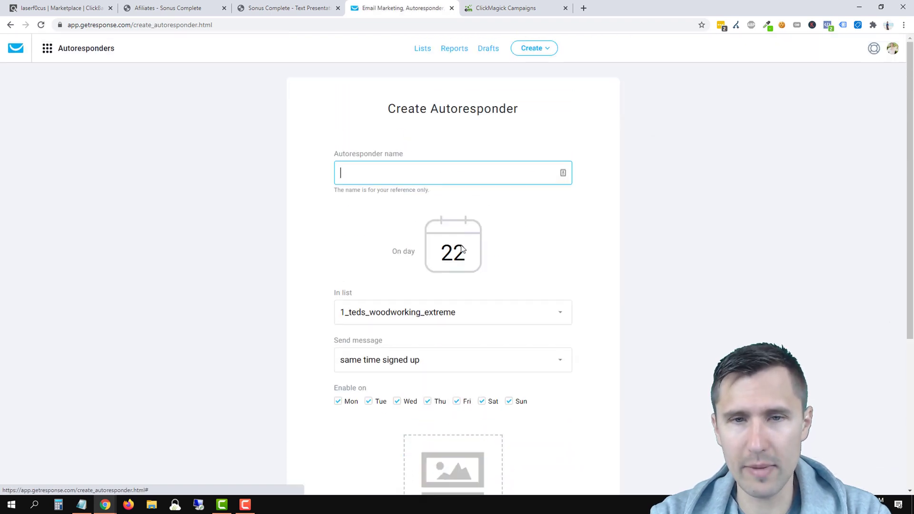
pyautogui.doubleClick(455, 252)
pyautogui.write('1')
pyautogui.click(373, 170)
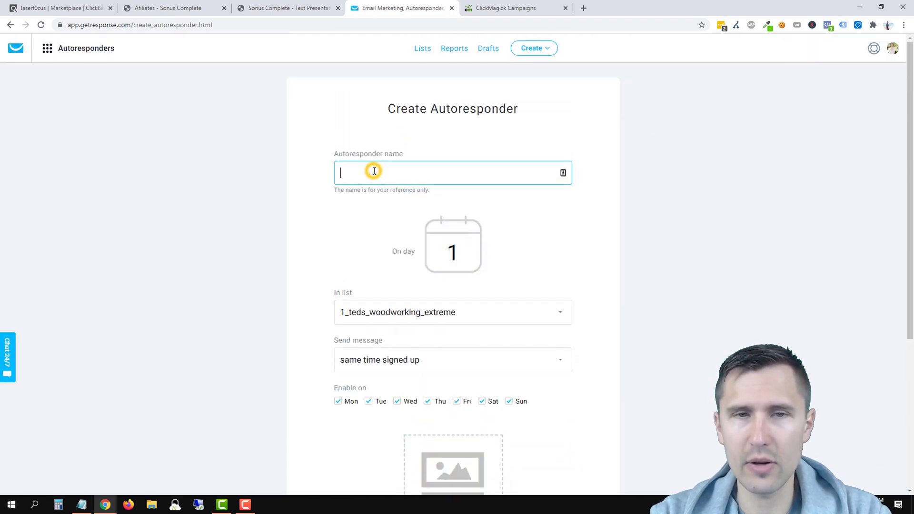
pyautogui.scroll(-5, 385, 248)
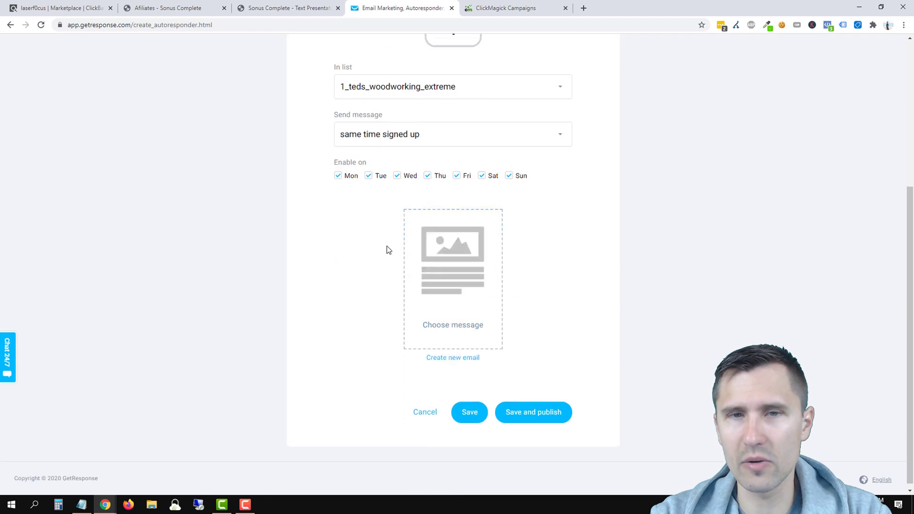
pyautogui.click(432, 410)
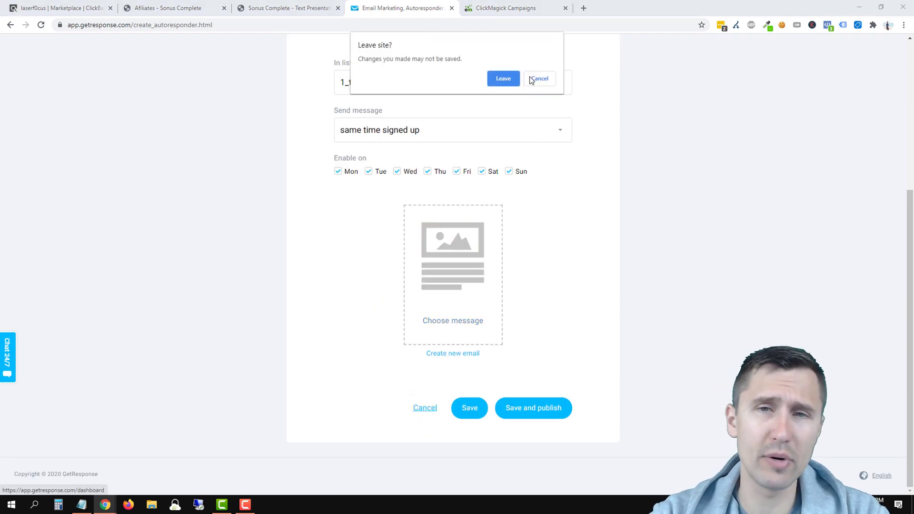
pyautogui.click(503, 78)
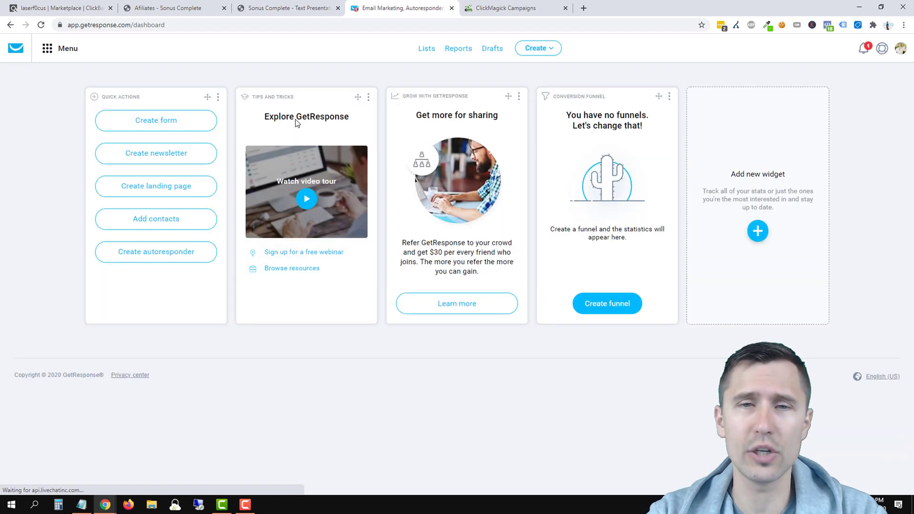
# Step: Go to the landing pages list and open the Sonus Complete - Tinnitus page's options menu
pyautogui.click(66, 52)
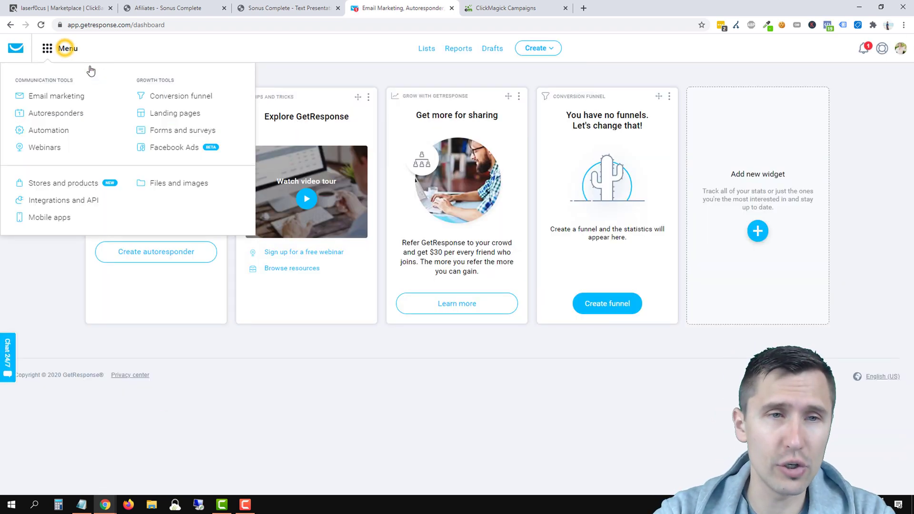
pyautogui.click(66, 116)
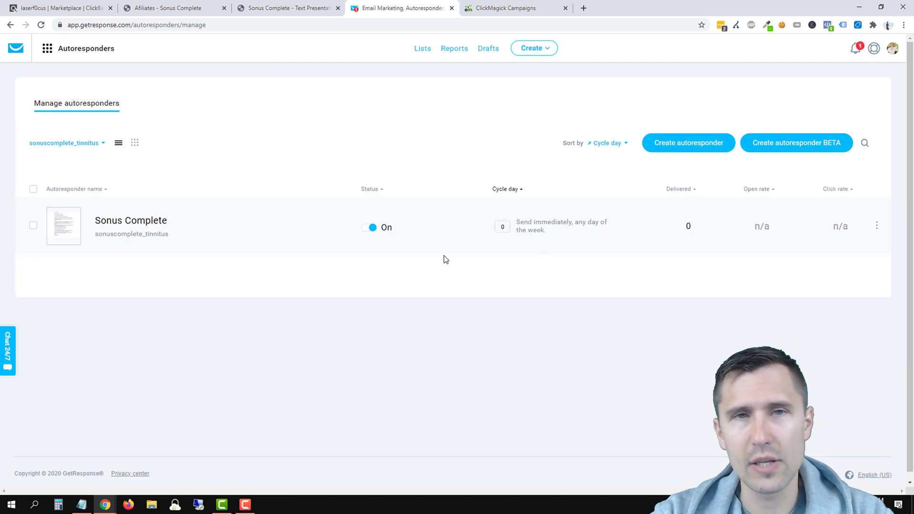
pyautogui.click(70, 50)
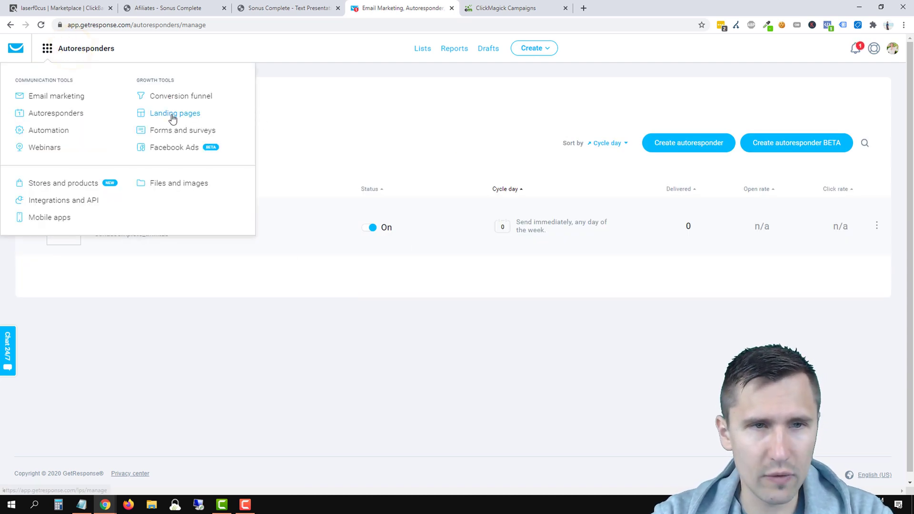
pyautogui.click(173, 115)
pyautogui.click(877, 240)
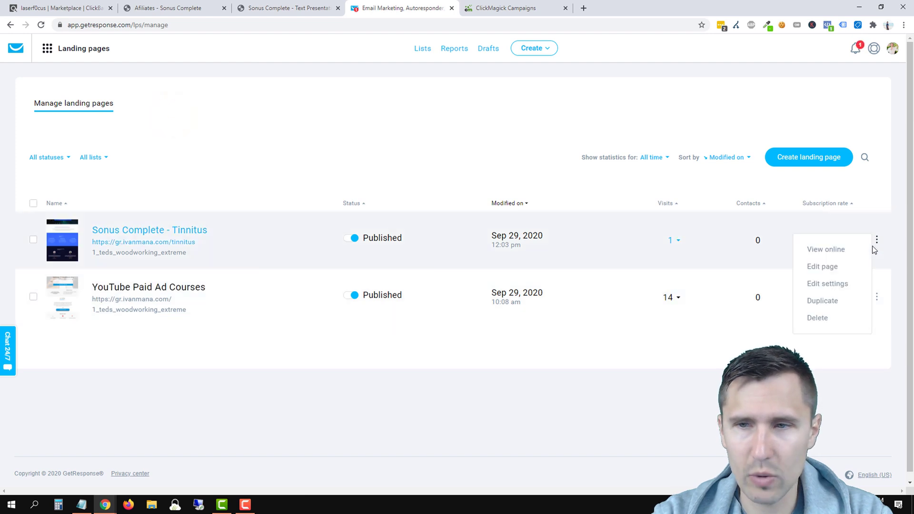
# Step: Set the Tinnitus page's list to sonuscomplete_tinnitus, enable confirmed opt-in, and publish it
pyautogui.click(827, 284)
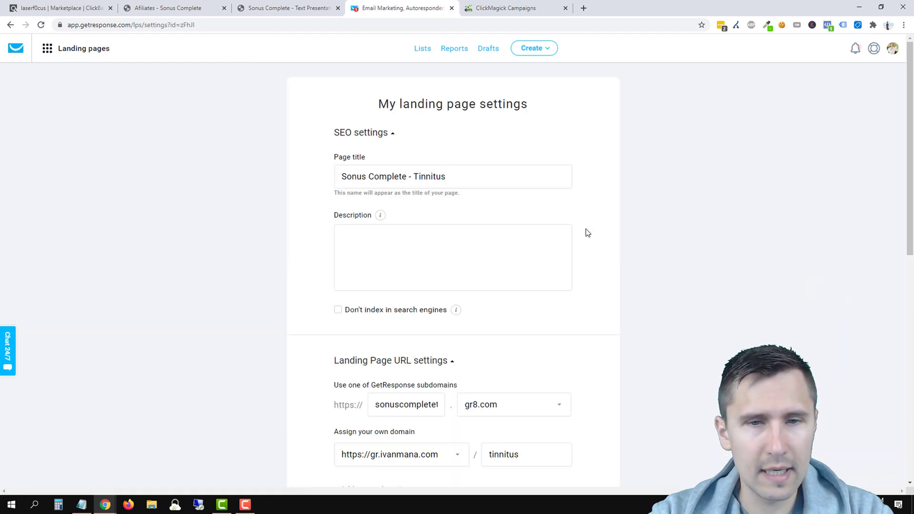
pyautogui.scroll(-8, 587, 233)
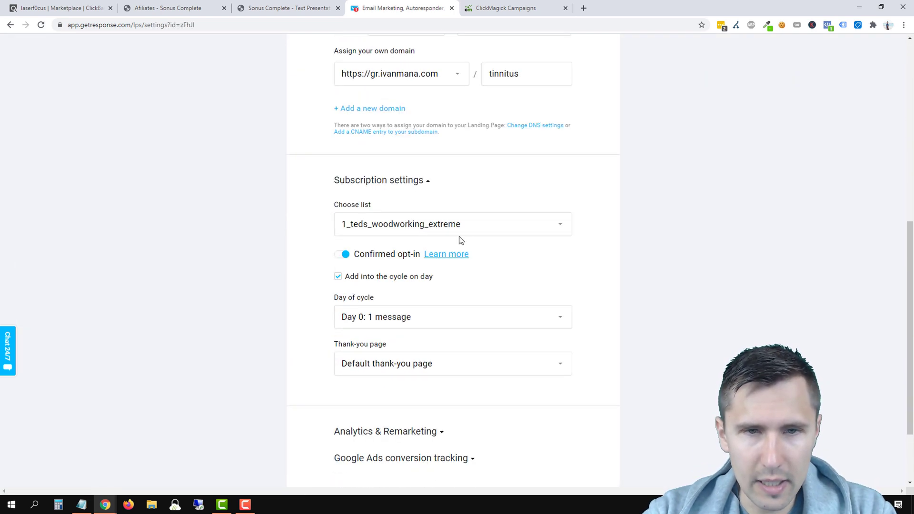
pyautogui.click(458, 231)
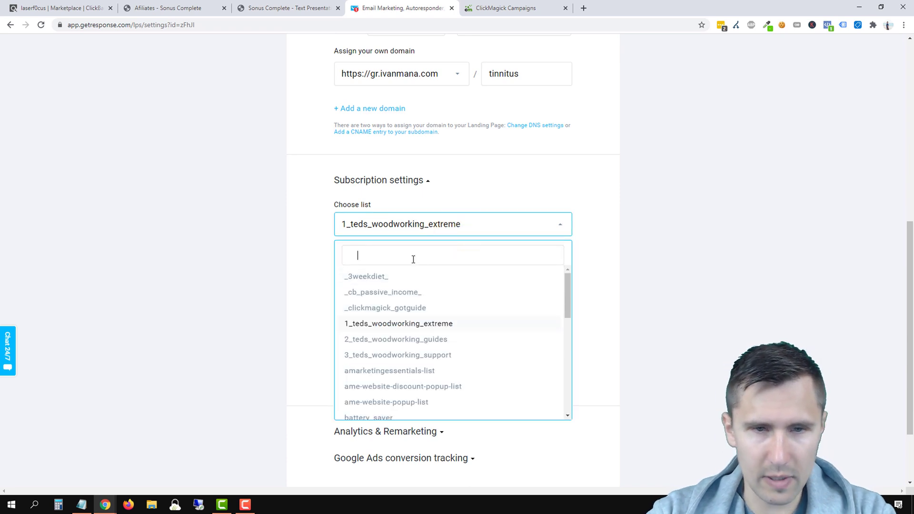
pyautogui.write('son')
pyautogui.click(378, 273)
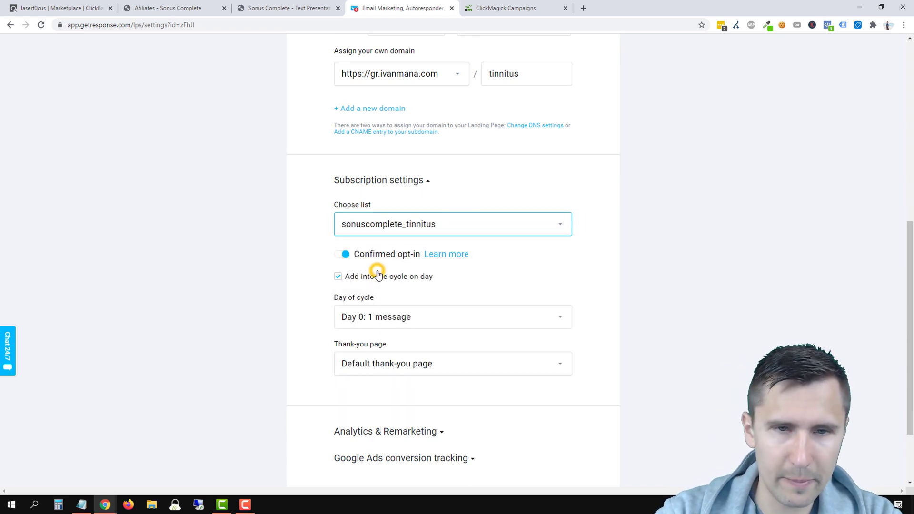
pyautogui.click(189, 272)
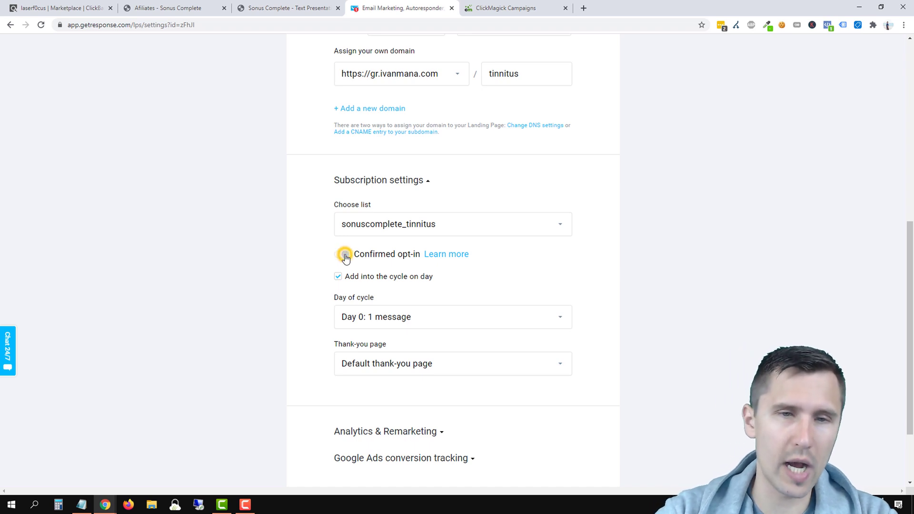
pyautogui.click(345, 256)
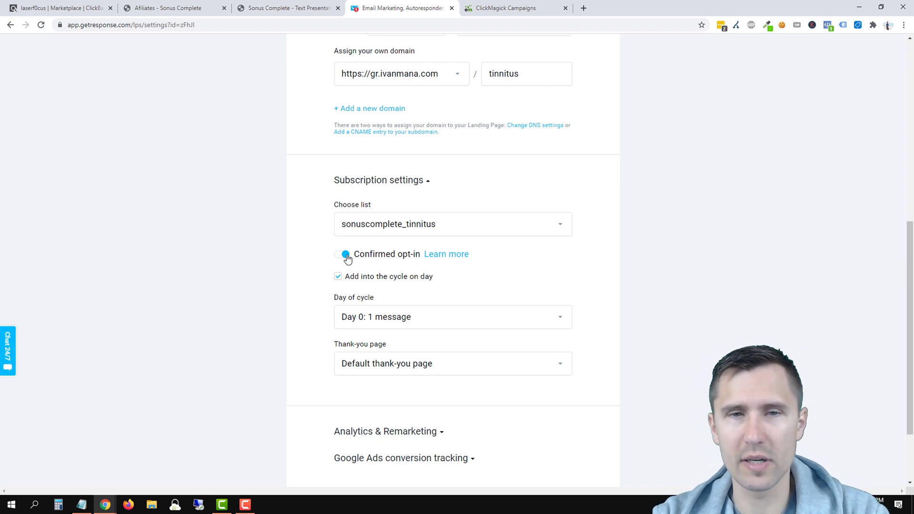
pyautogui.scroll(-2, 301, 336)
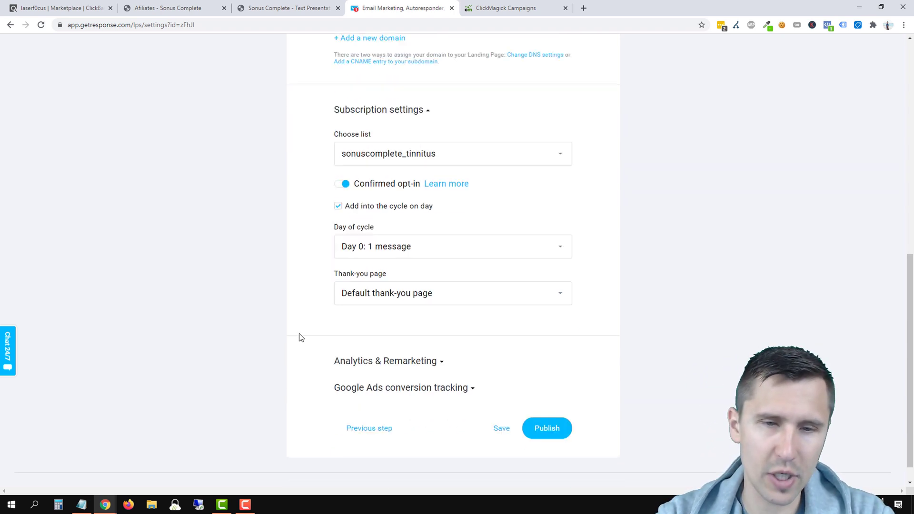
pyautogui.click(540, 404)
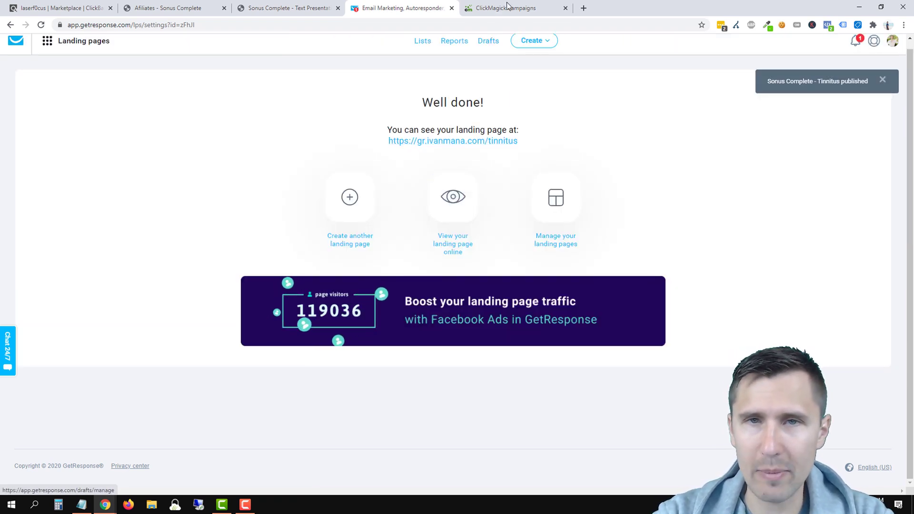
pyautogui.click(505, 8)
# Step: Open ClickMagick's Campaign URL Builder and select the /tinnitus base landing page URL
pyautogui.click(625, 86)
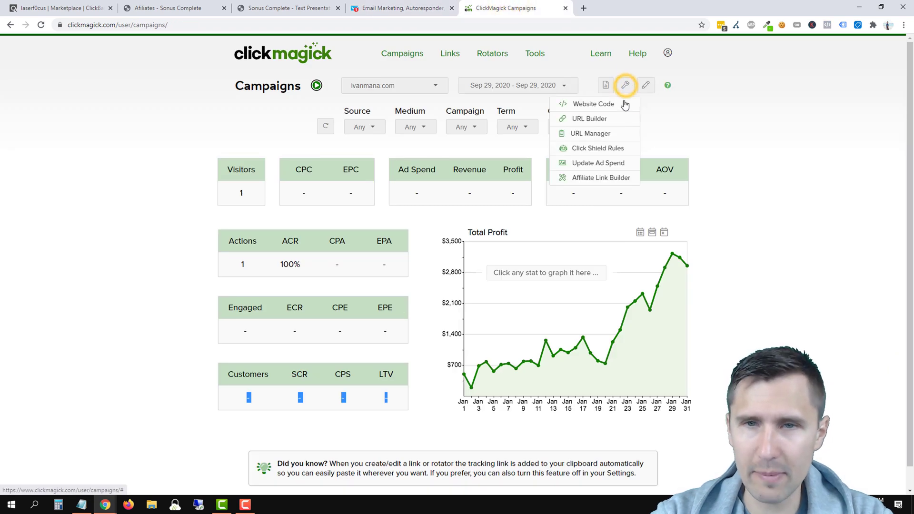
pyautogui.click(602, 119)
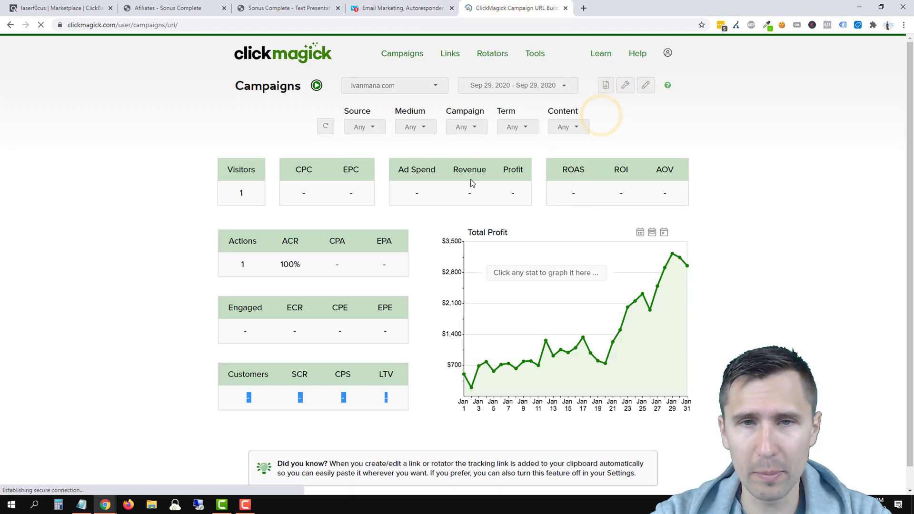
pyautogui.click(469, 133)
pyautogui.tripleClick(469, 133)
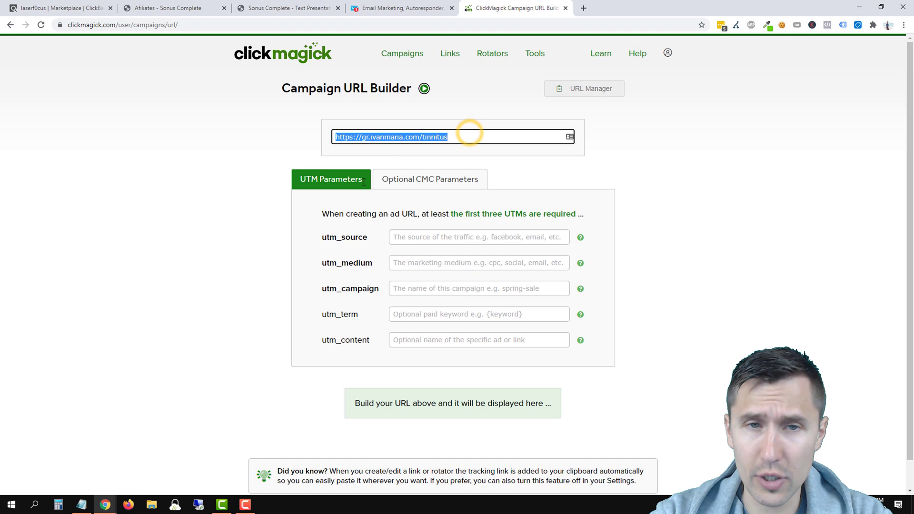
# Step: Fill in utm_source google, utm_medium search, utm_campaign sonuscomplete, and select the generated URL
pyautogui.click(428, 233)
pyautogui.write('google')
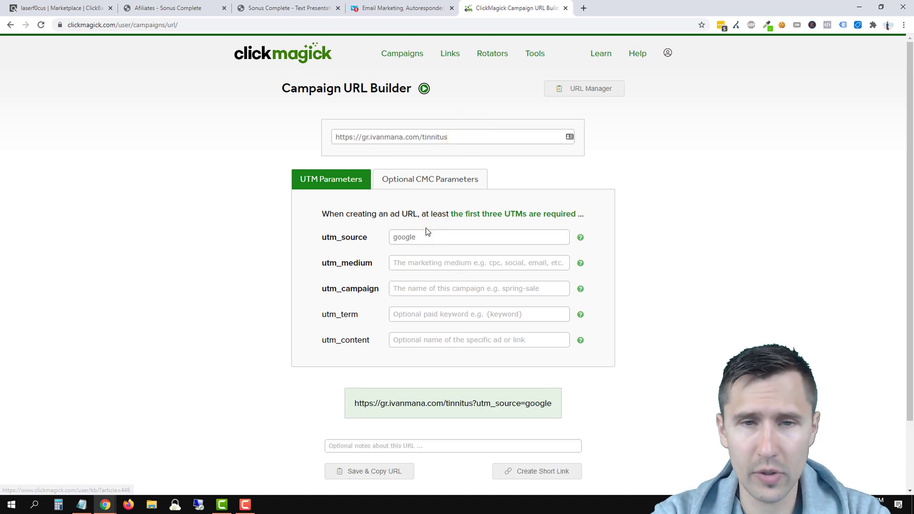
pyautogui.press('Tab')
pyautogui.write('search')
pyautogui.press('Tab')
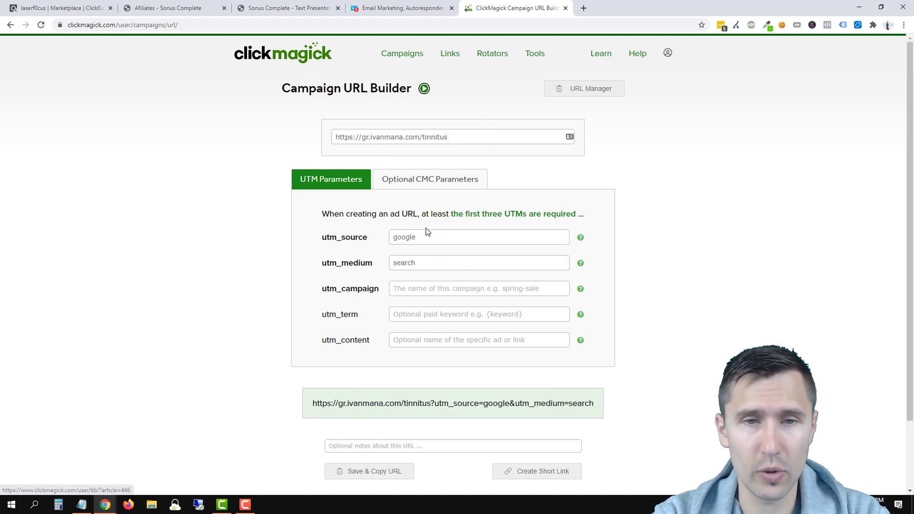
pyautogui.write('sonuscomplete')
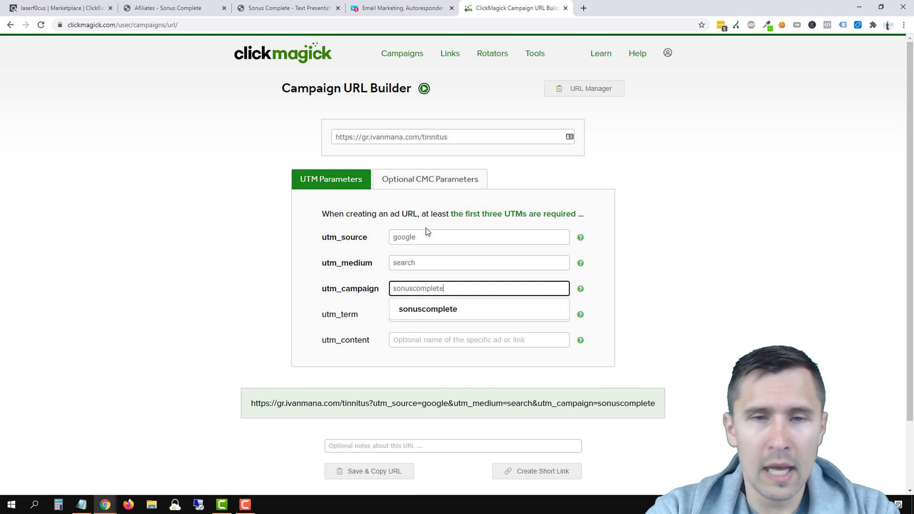
pyautogui.click(196, 296)
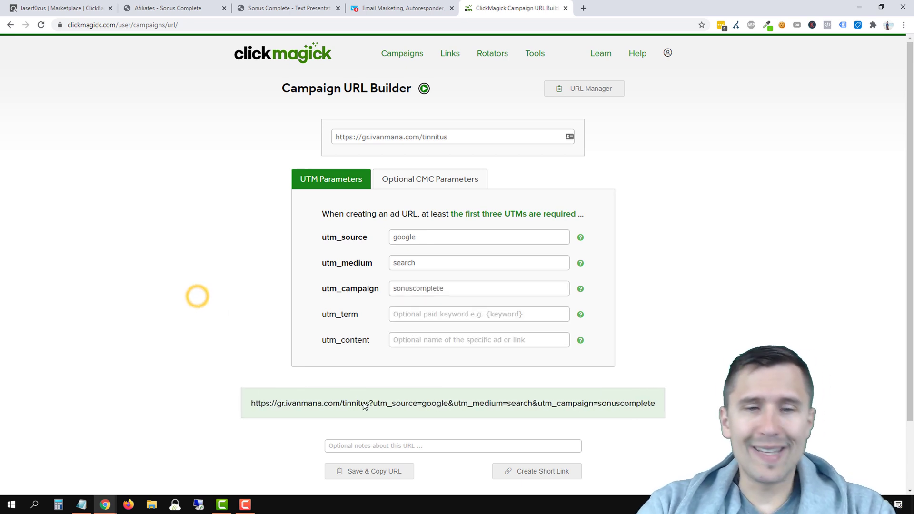
pyautogui.tripleClick(363, 403)
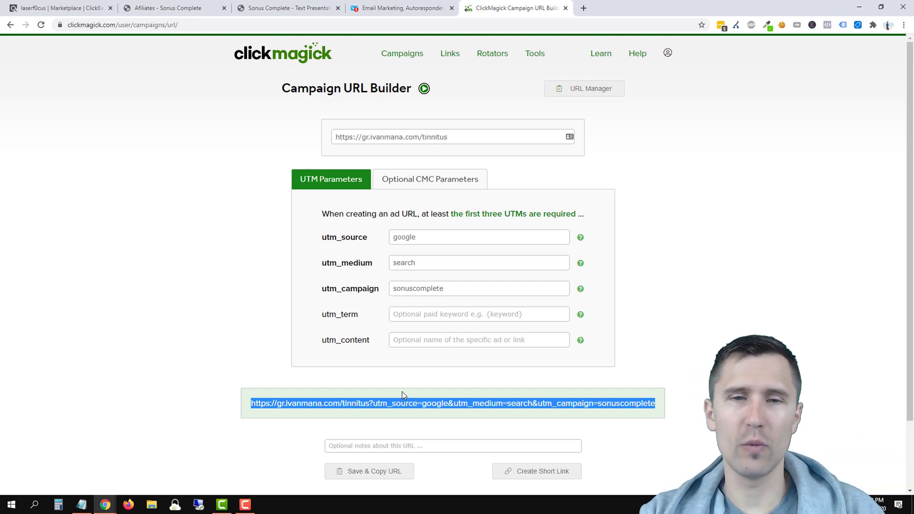
# Step: After trying facebook and display, keep source google, set medium to youtube, and select the tagged URL
pyautogui.doubleClick(422, 240)
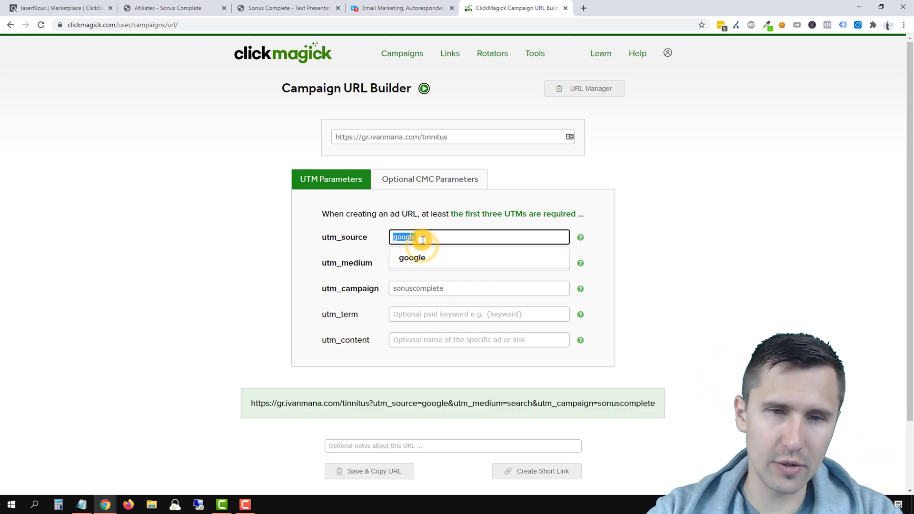
pyautogui.write('facebook')
pyautogui.click(120, 271)
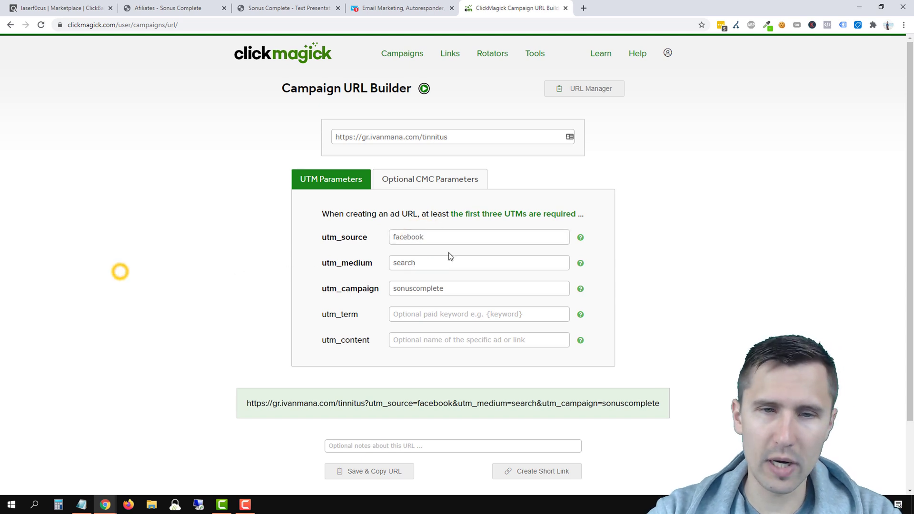
pyautogui.doubleClick(424, 237)
pyautogui.write('google')
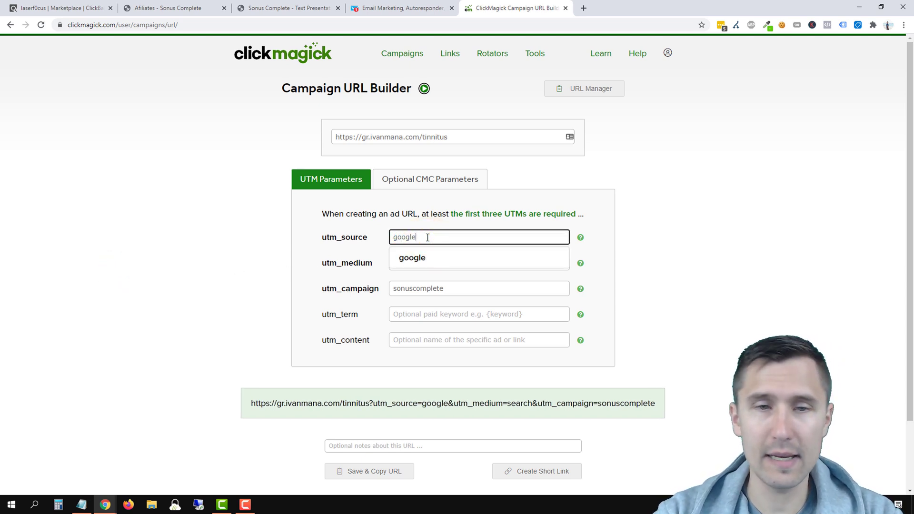
pyautogui.click(100, 280)
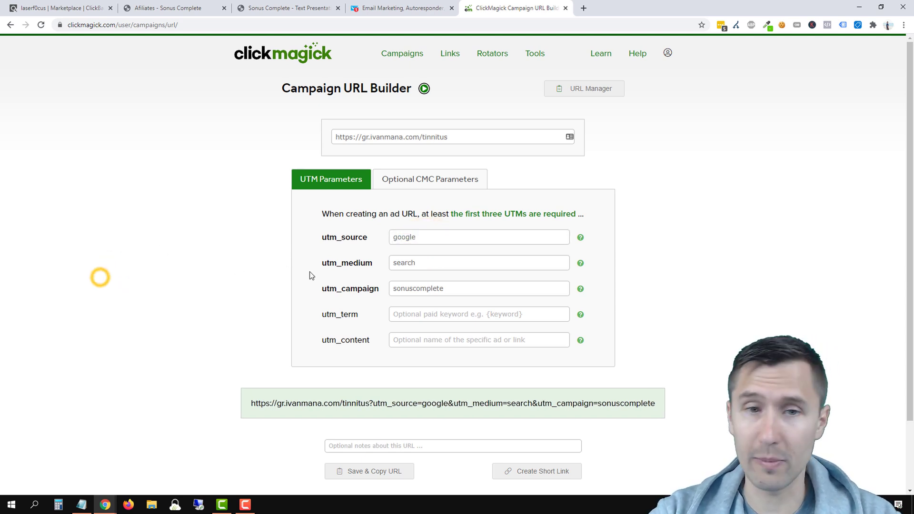
pyautogui.doubleClick(424, 263)
pyautogui.write('display')
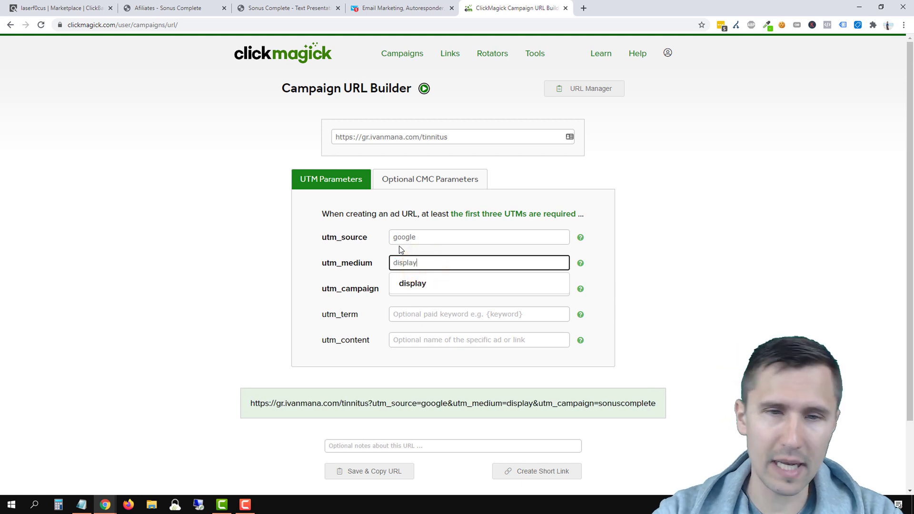
pyautogui.doubleClick(410, 261)
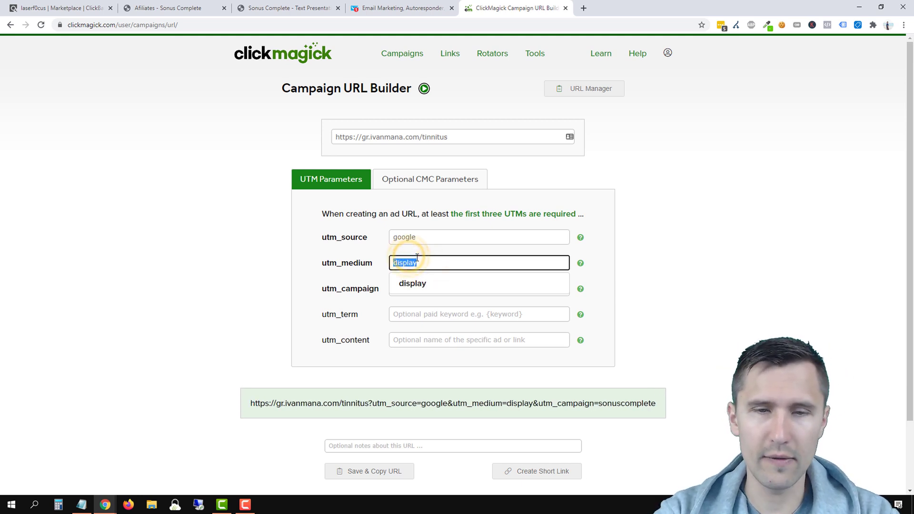
pyautogui.write('youtube')
pyautogui.click(230, 267)
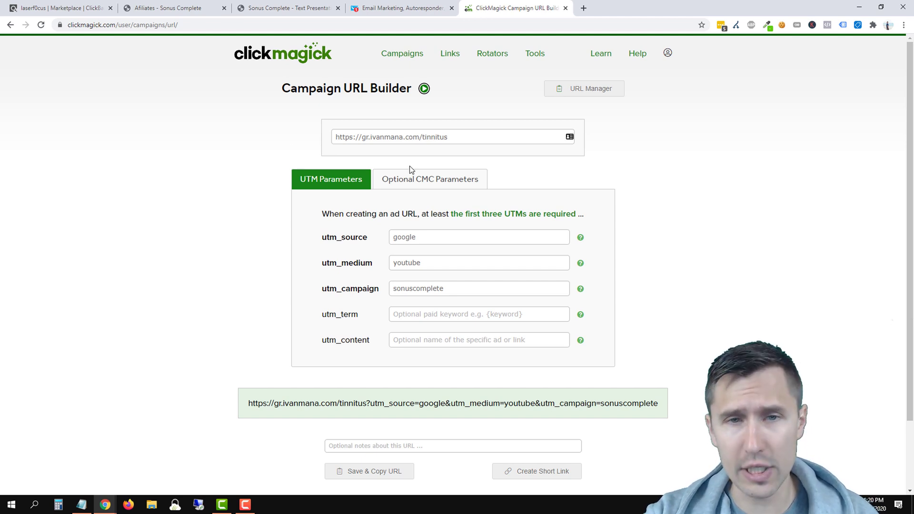
pyautogui.click(394, 402)
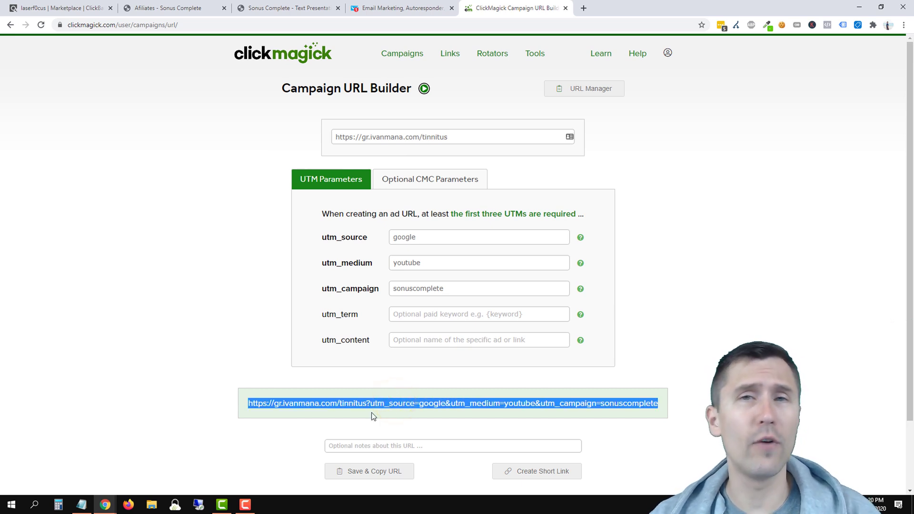